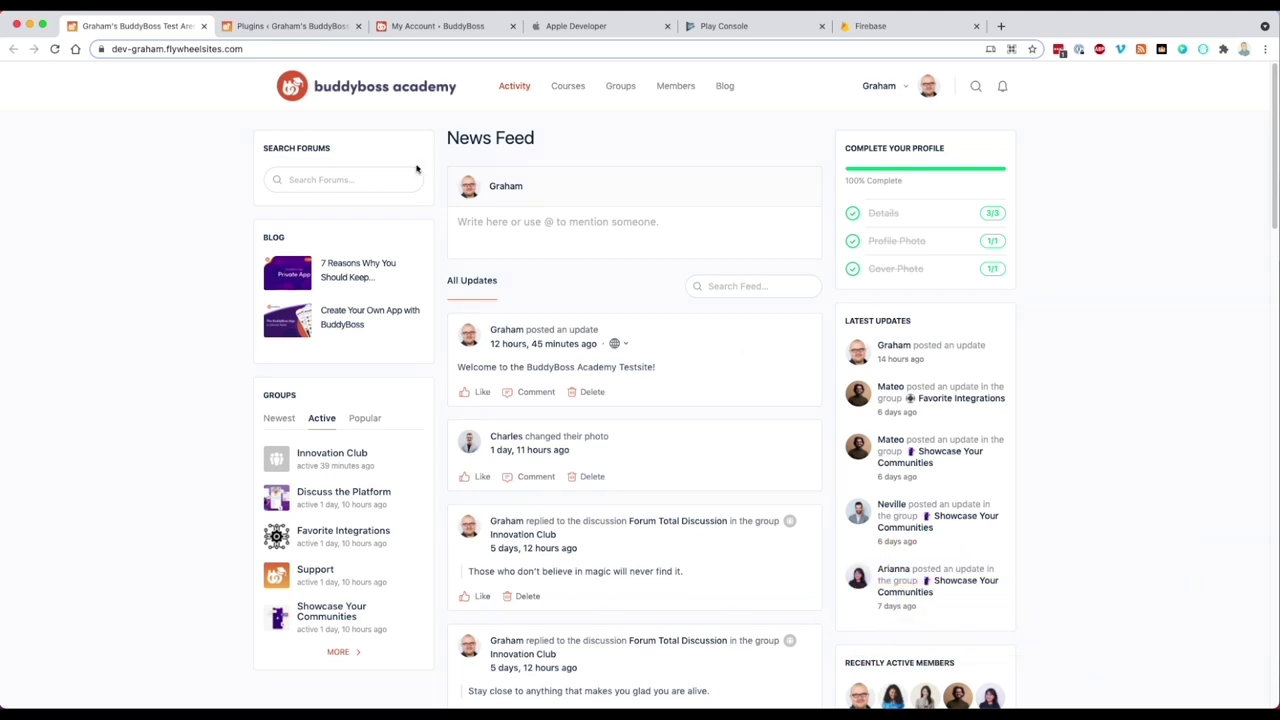
Bring up the Upload Plugin .zip form under Plugins > Add New
click(250, 30)
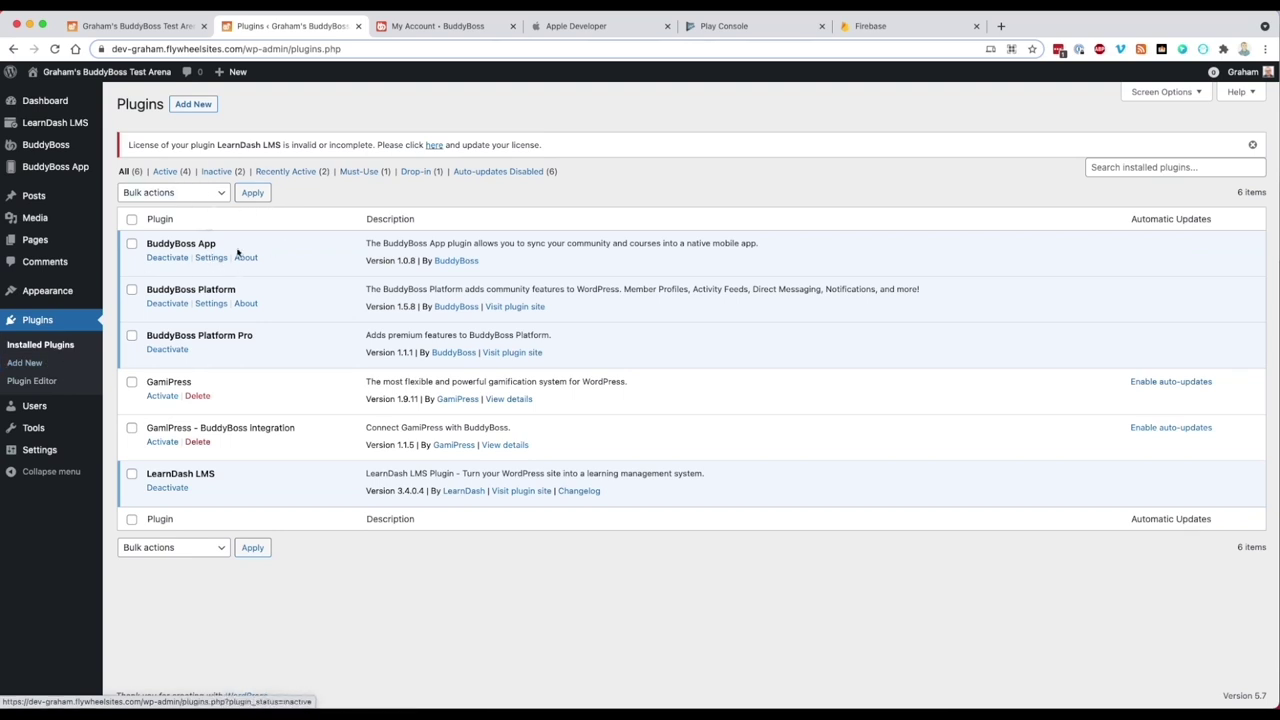
click(214, 111)
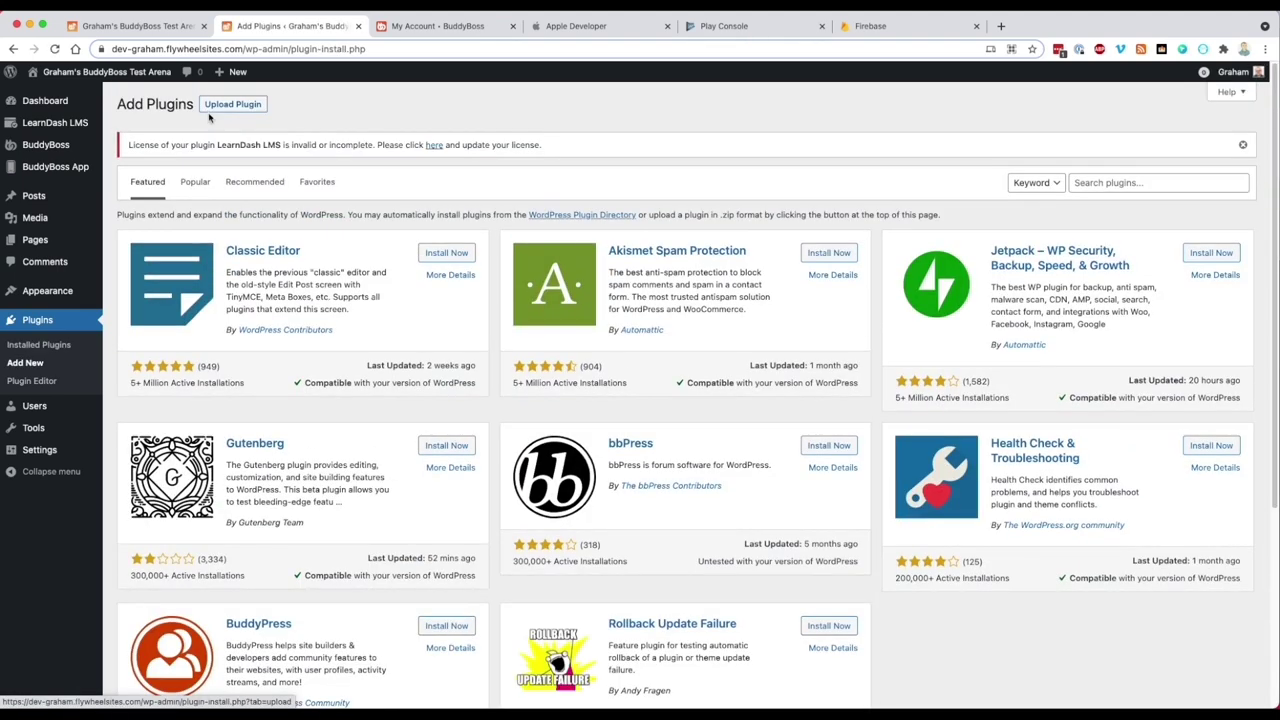
click(222, 106)
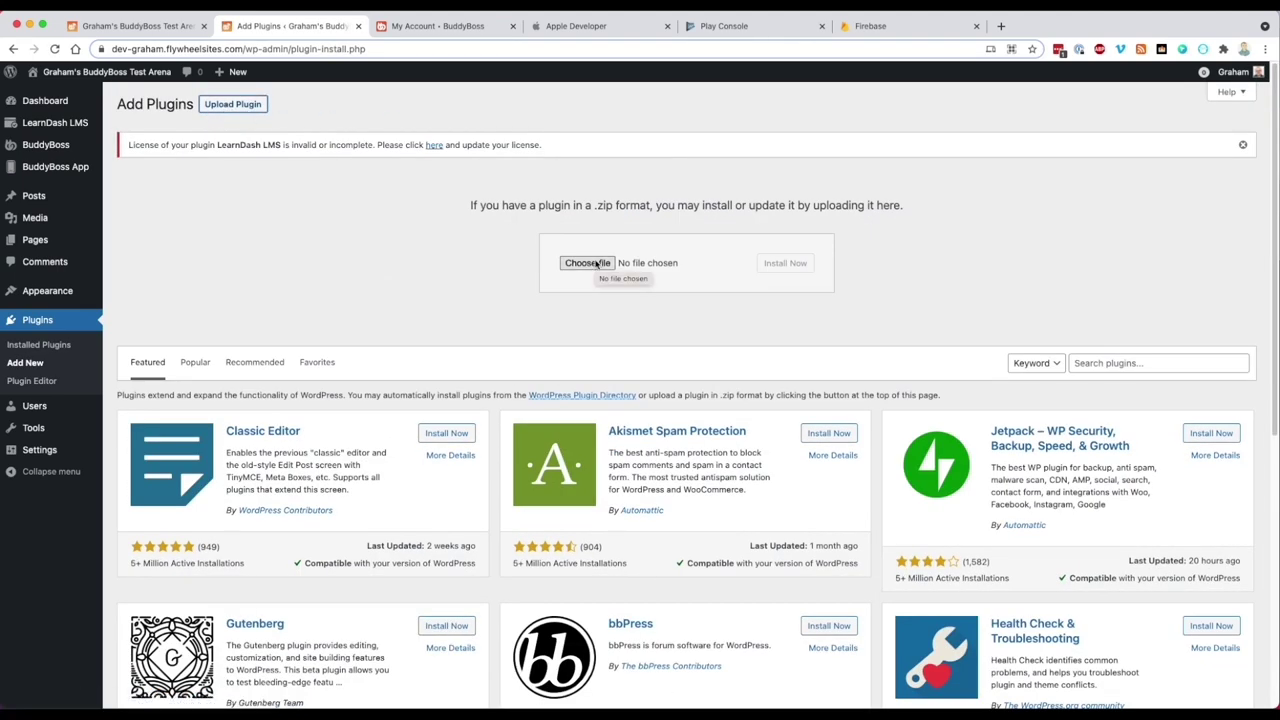
click(401, 31)
Review the BuddyBoss App download versions in the account's Downloads, then return to Add Plugins
click(94, 124)
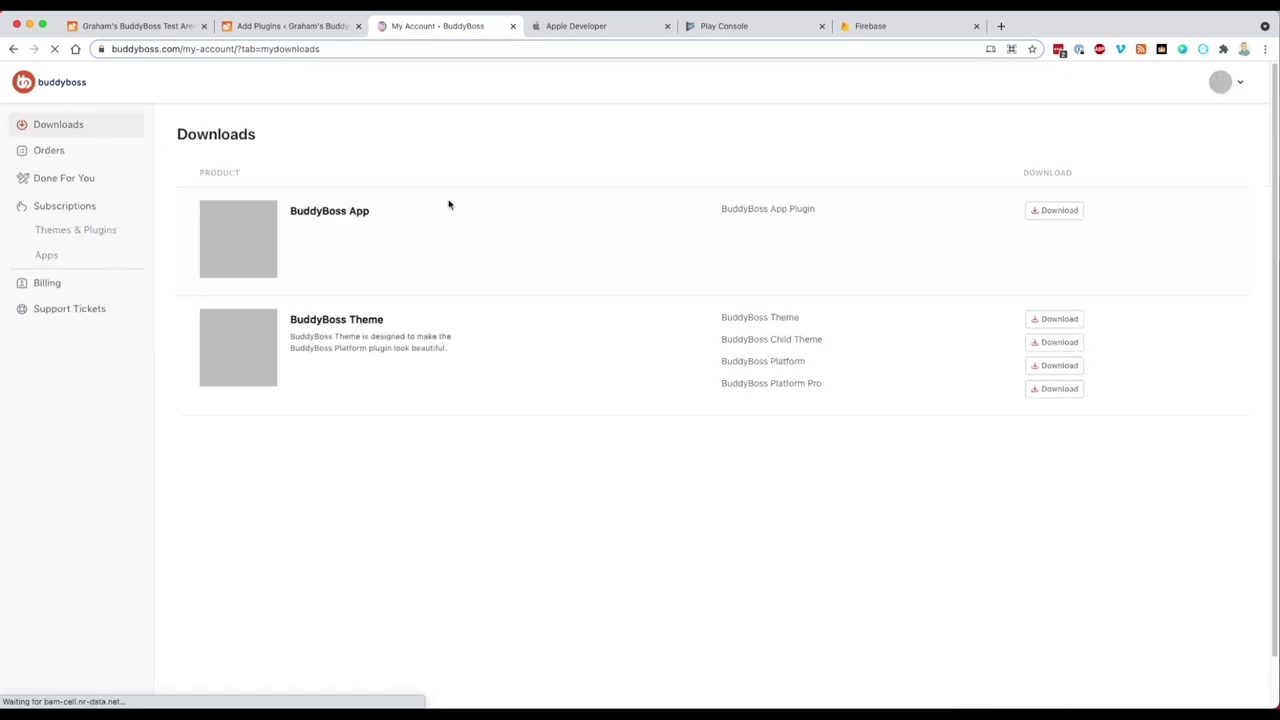
click(1049, 214)
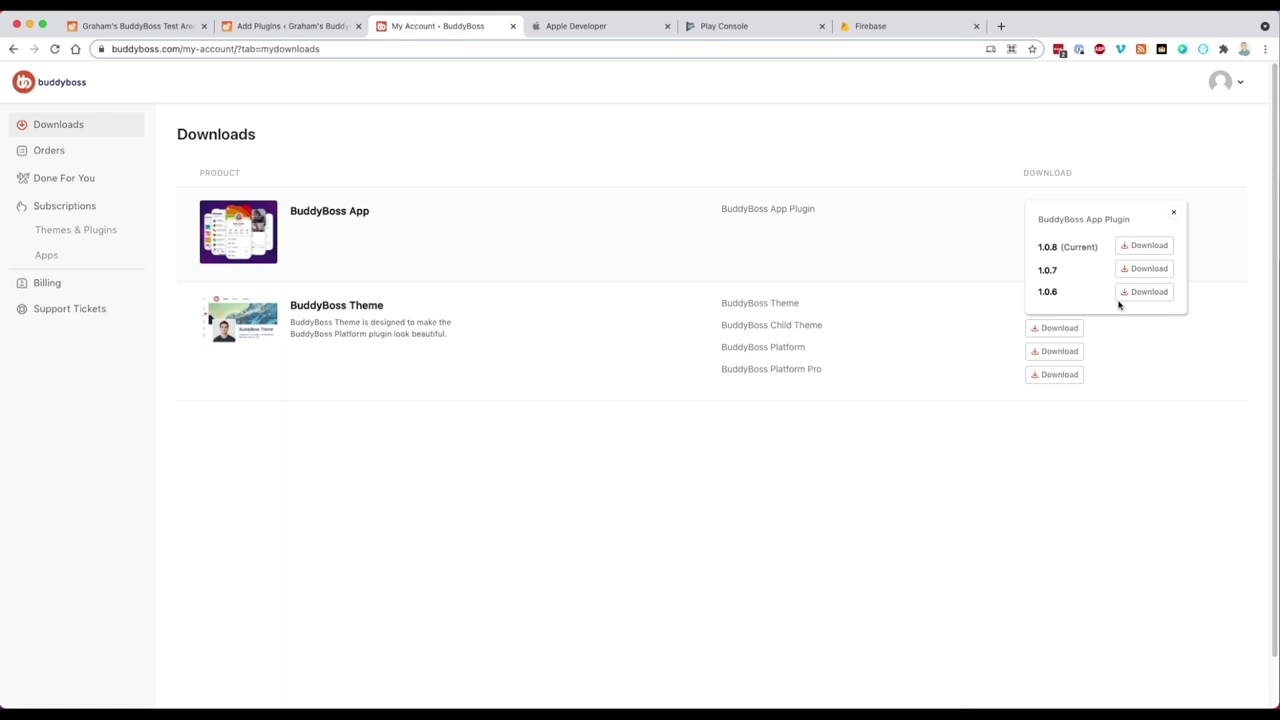
click(1173, 213)
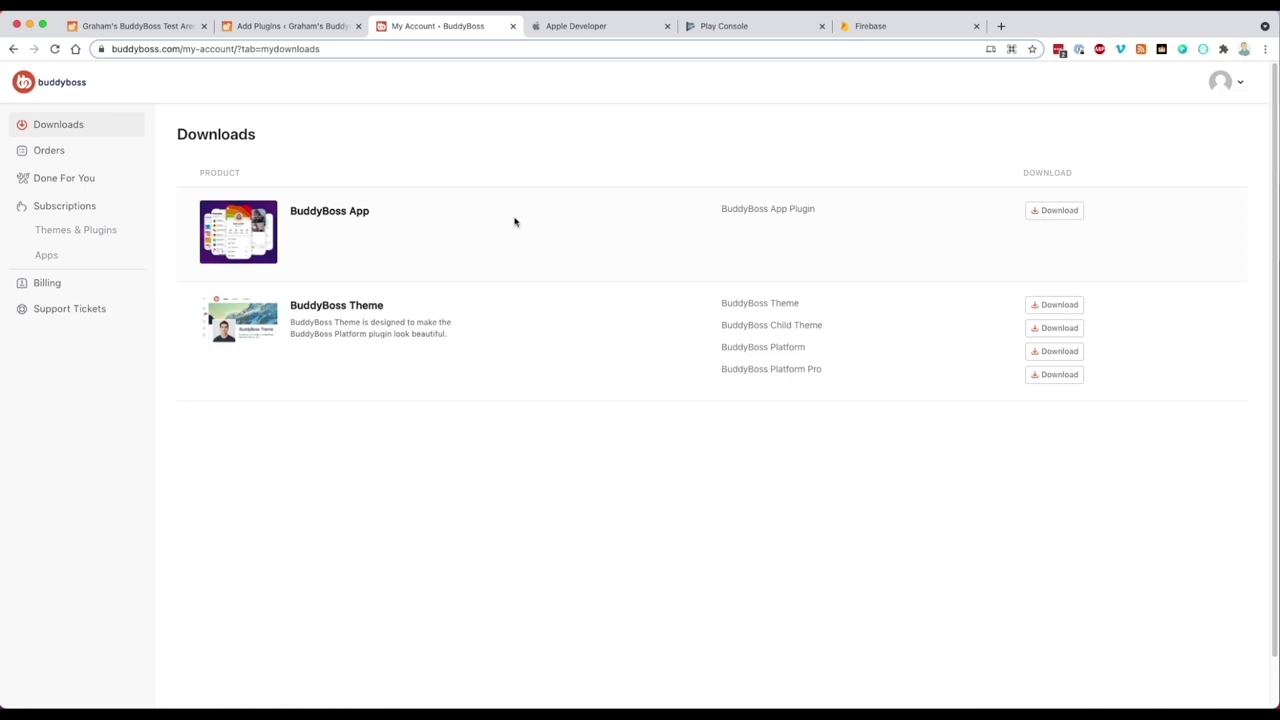
click(275, 30)
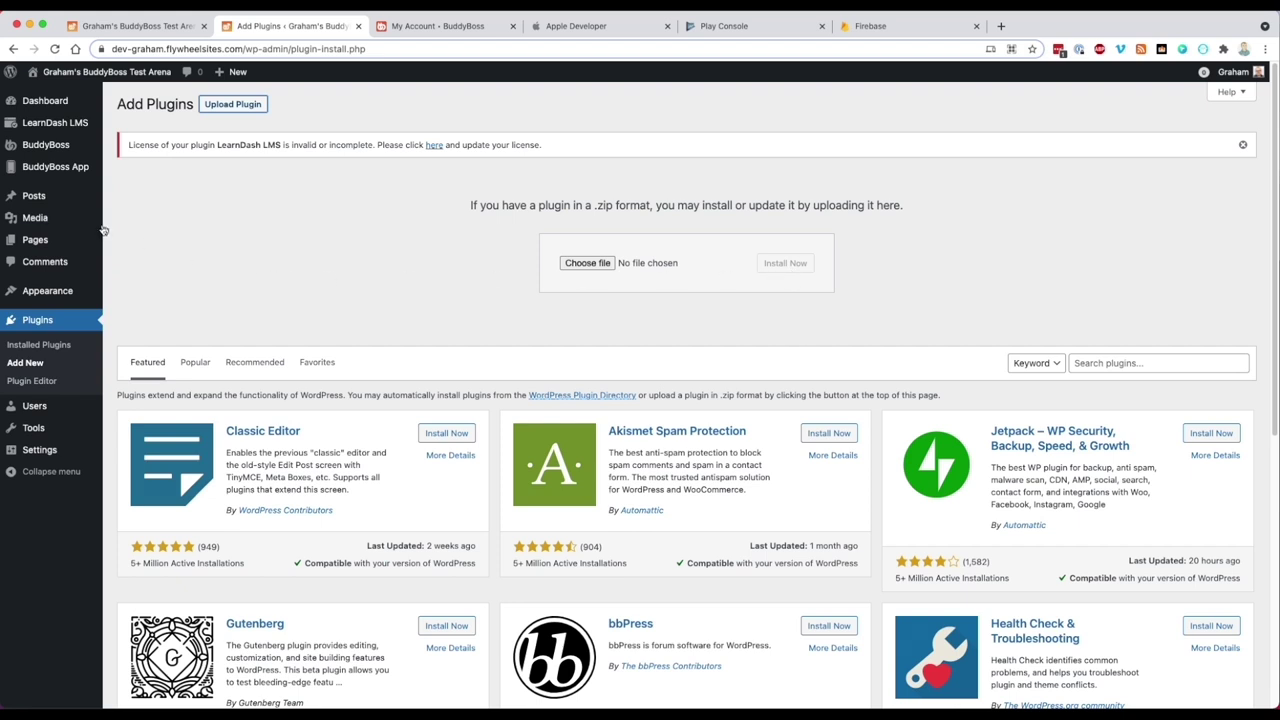
Go to BuddyBoss App > Connect in the WordPress admin sidebar
mouse_move(36, 178)
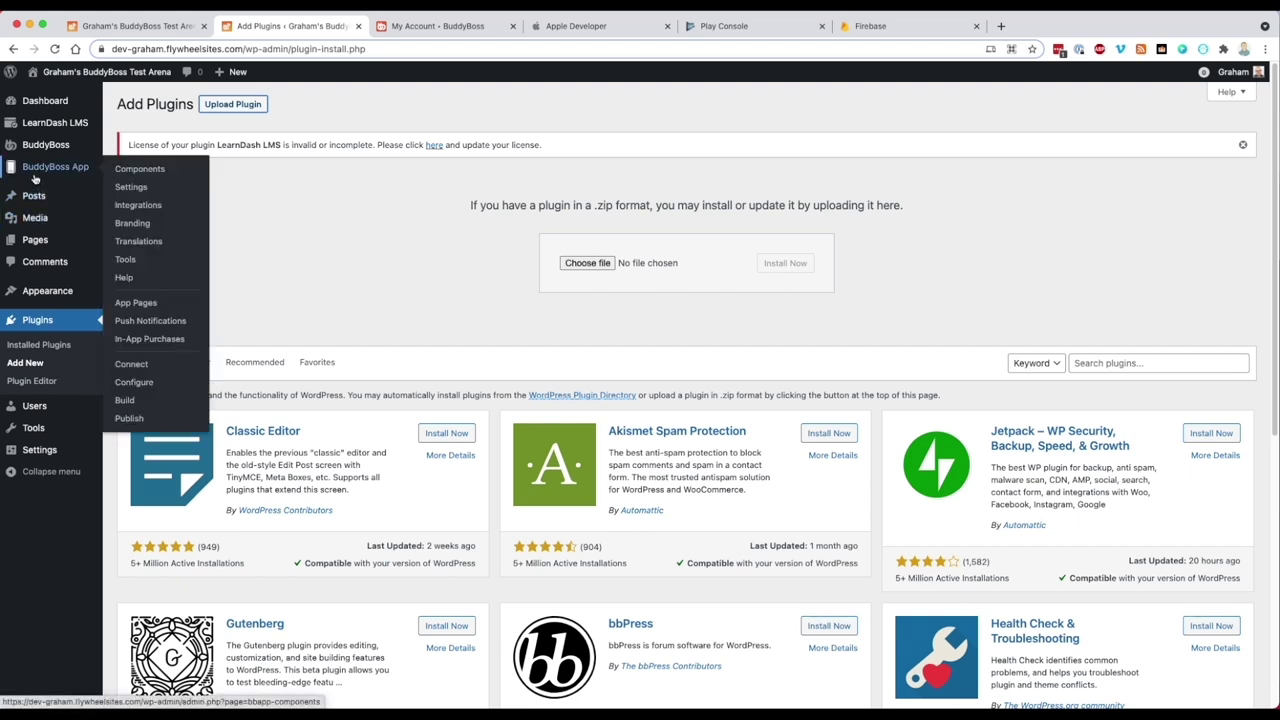
click(36, 178)
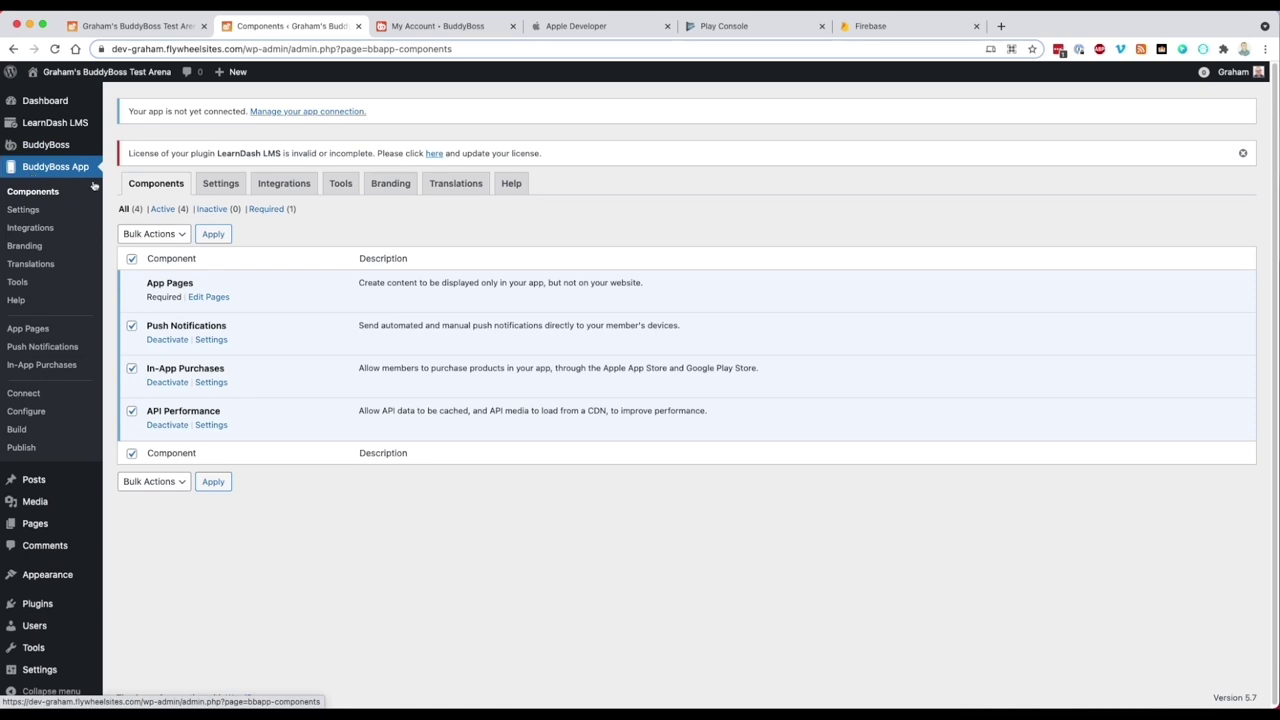
click(45, 399)
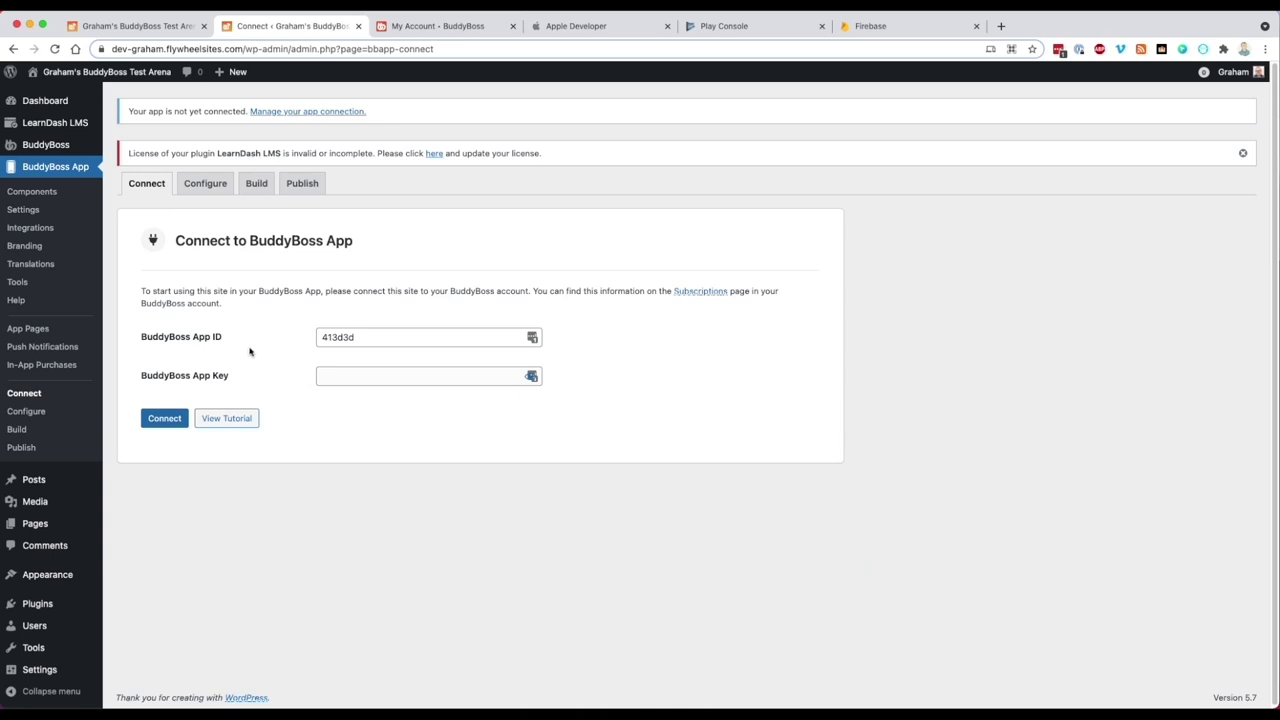
Copy the App Key from the BuddyBoss App Manager under Subscriptions > Apps
click(393, 28)
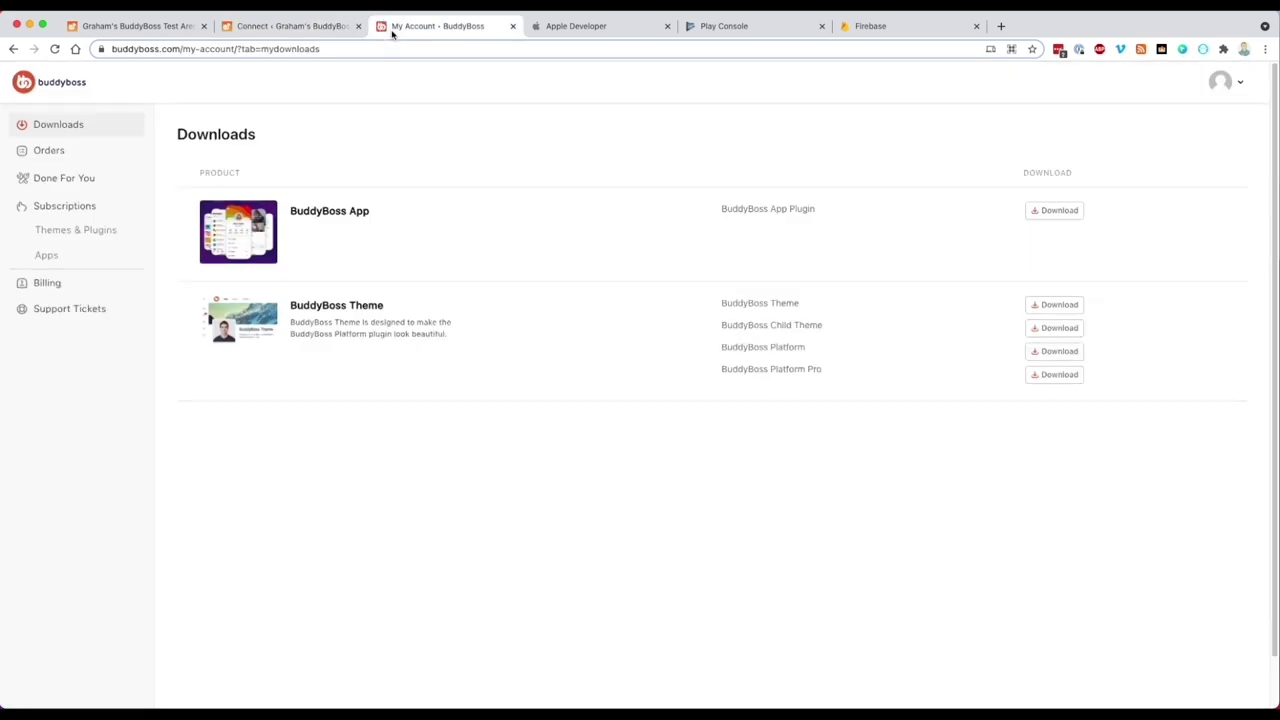
click(54, 259)
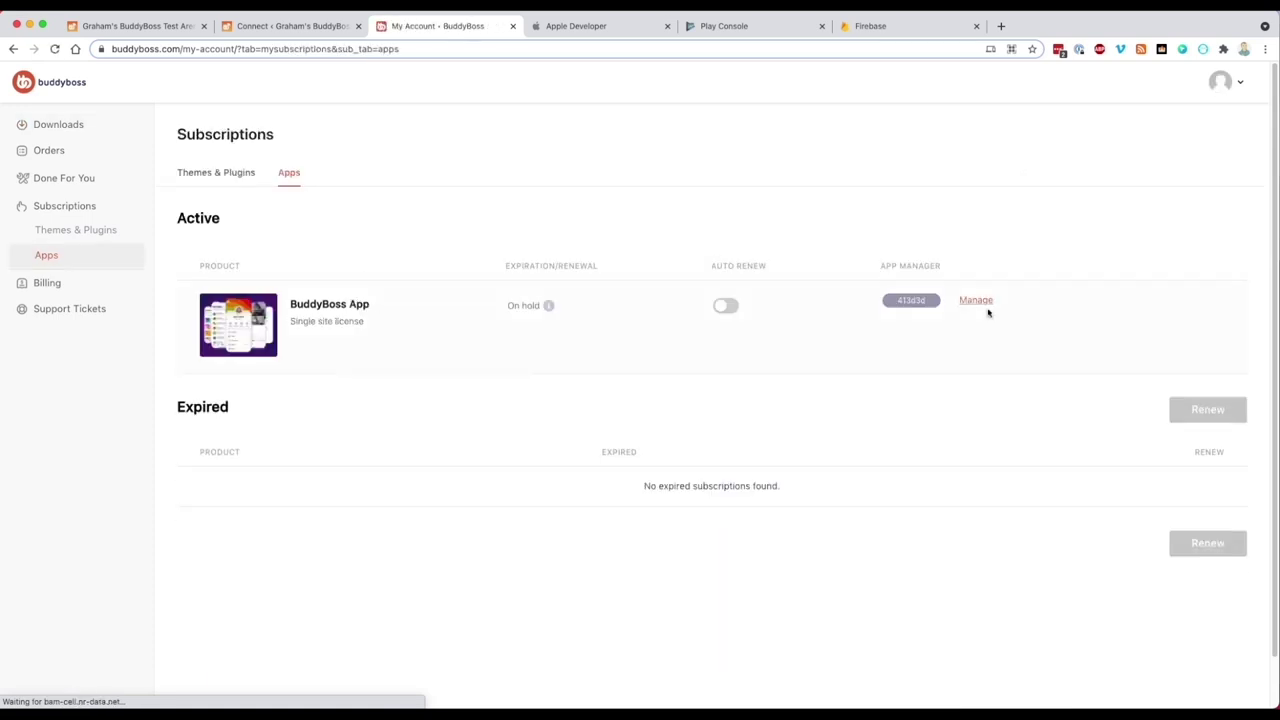
click(985, 303)
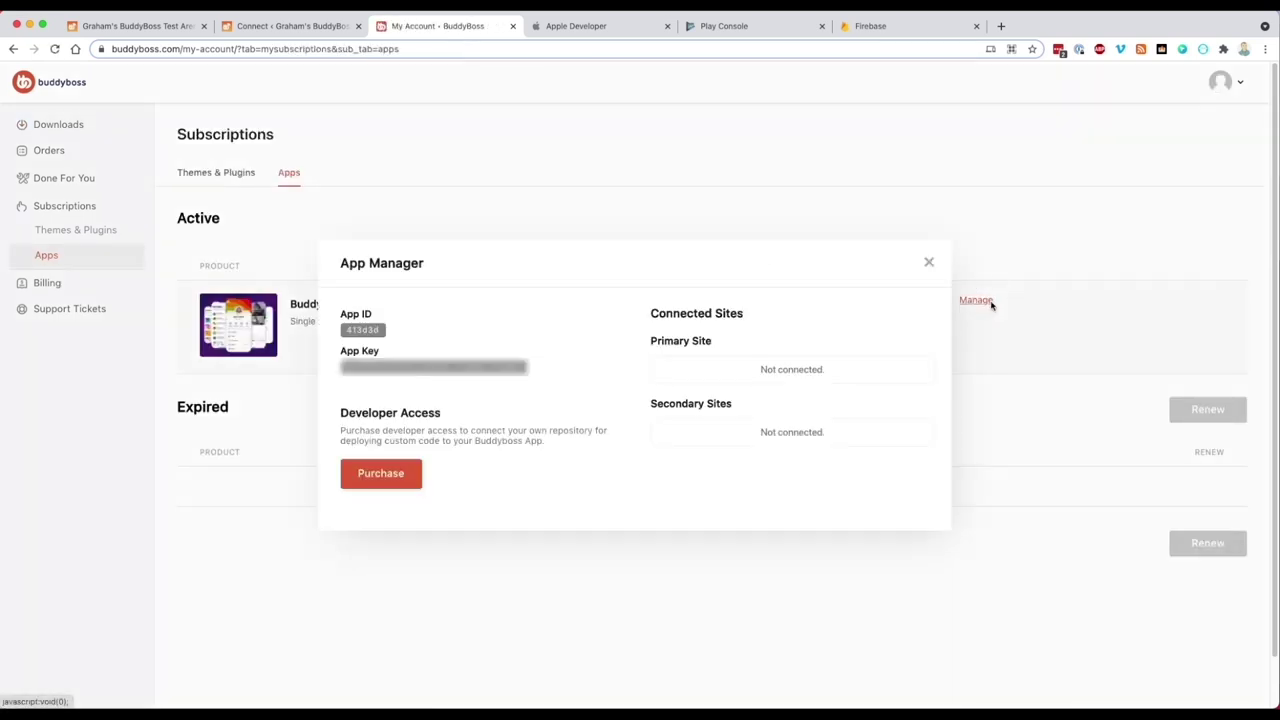
double_click(368, 367)
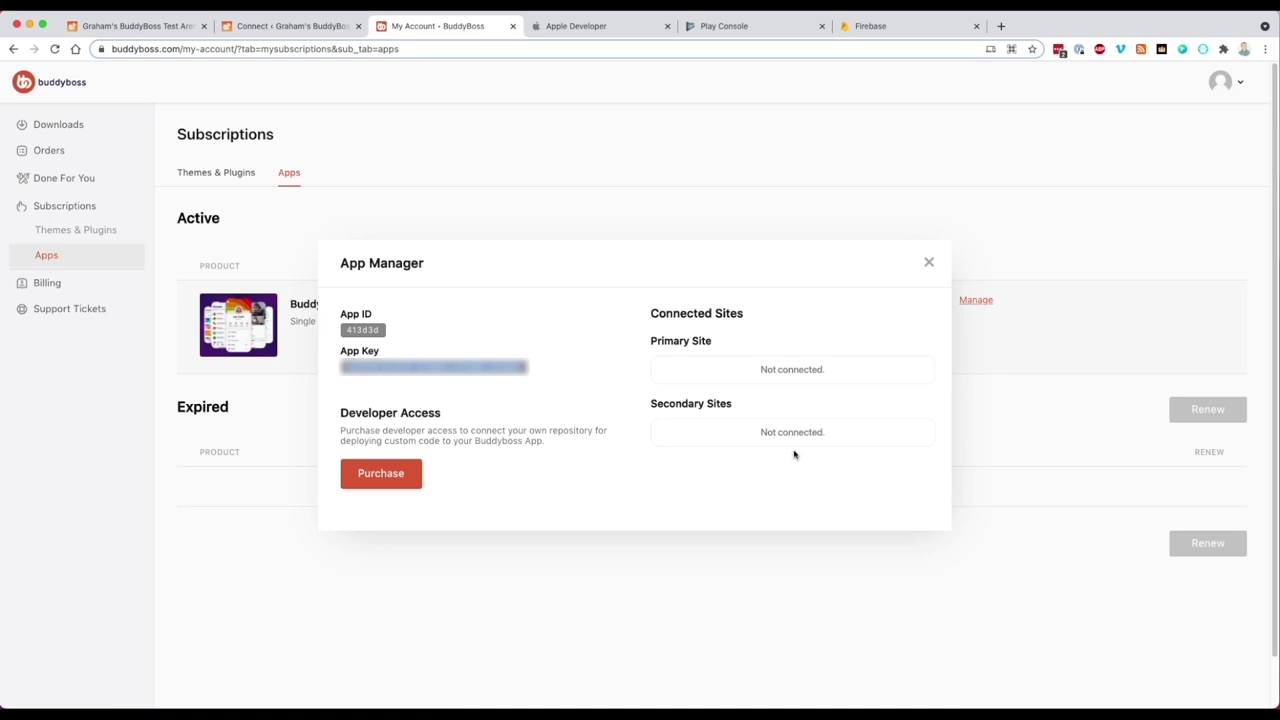
click(312, 20)
Paste the copied App Key into the BuddyBoss App Key field and connect the site
click(329, 380)
key(super+v)
click(166, 420)
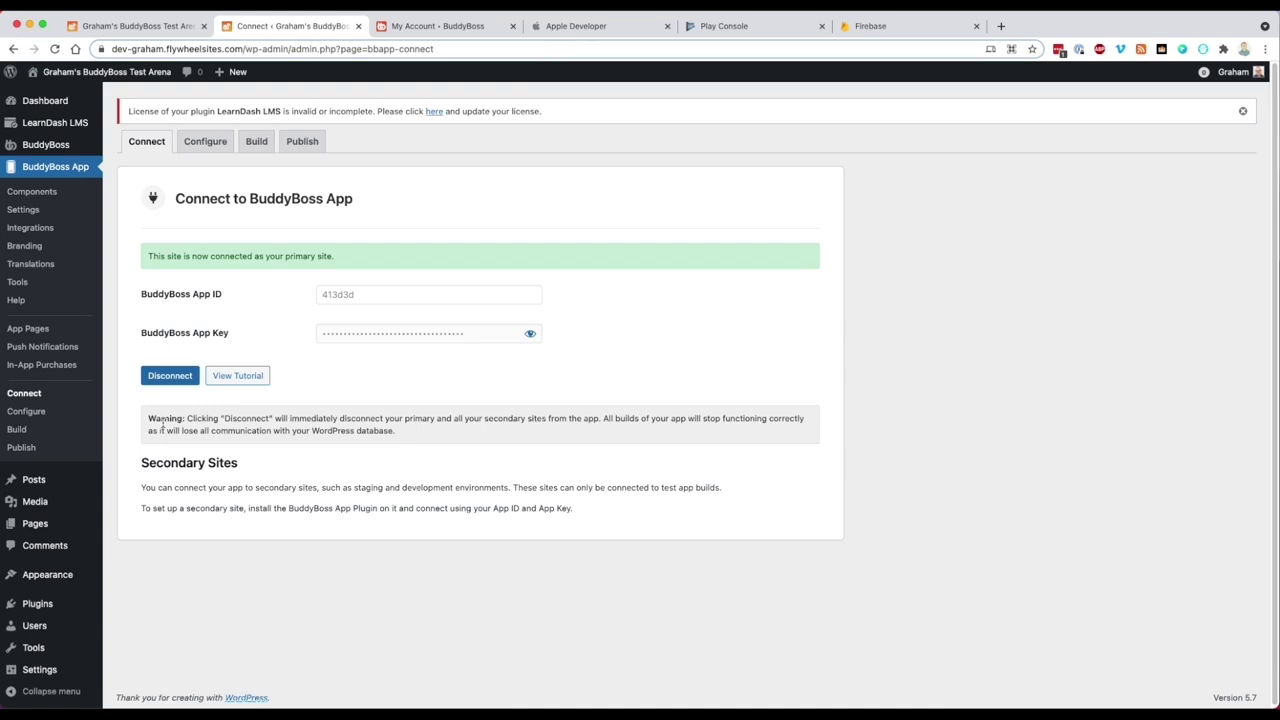
Enter 'BuddyBoss Academy' as the App Icon Name in Configure and save
click(189, 149)
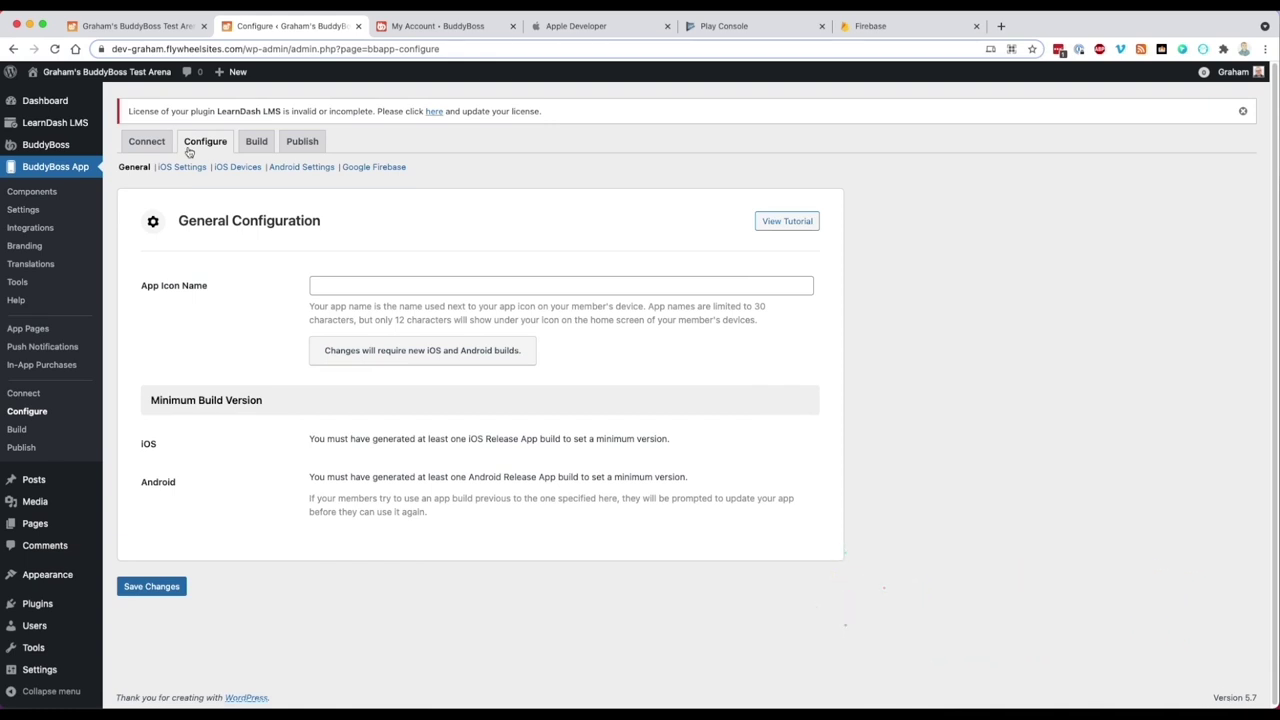
click(324, 290)
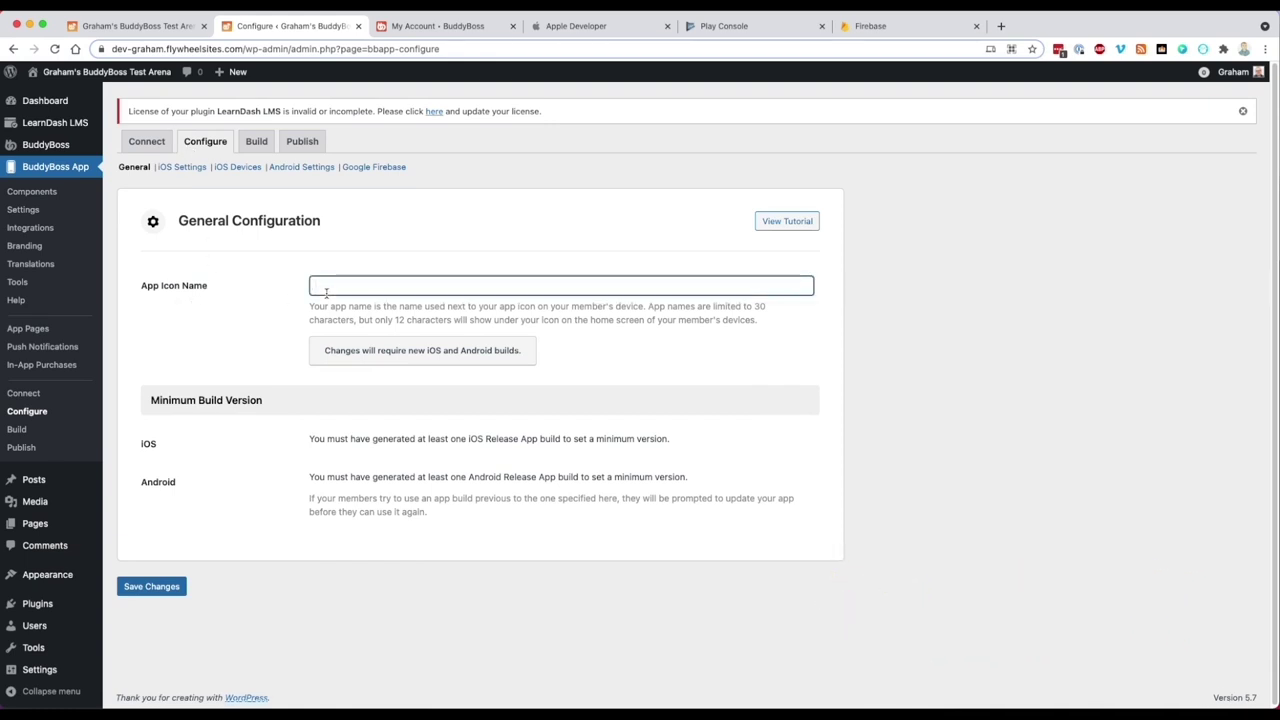
text(BuddyBoss Academy)
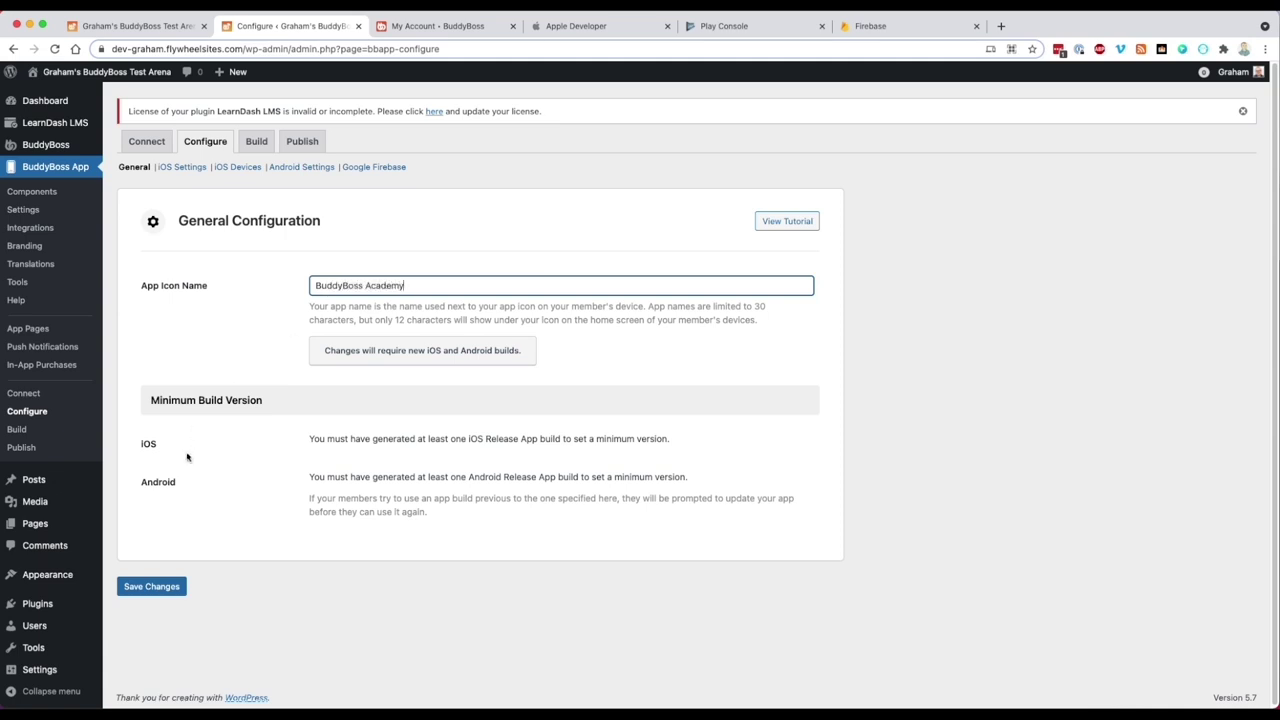
click(145, 587)
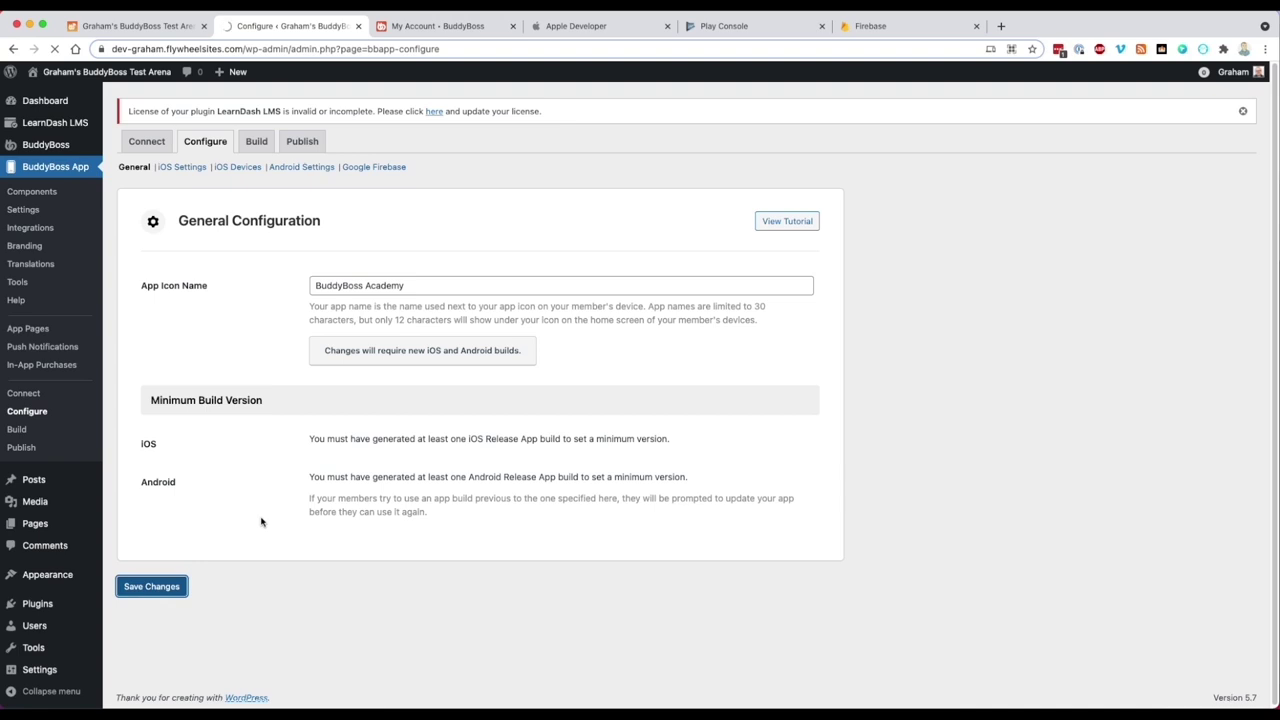
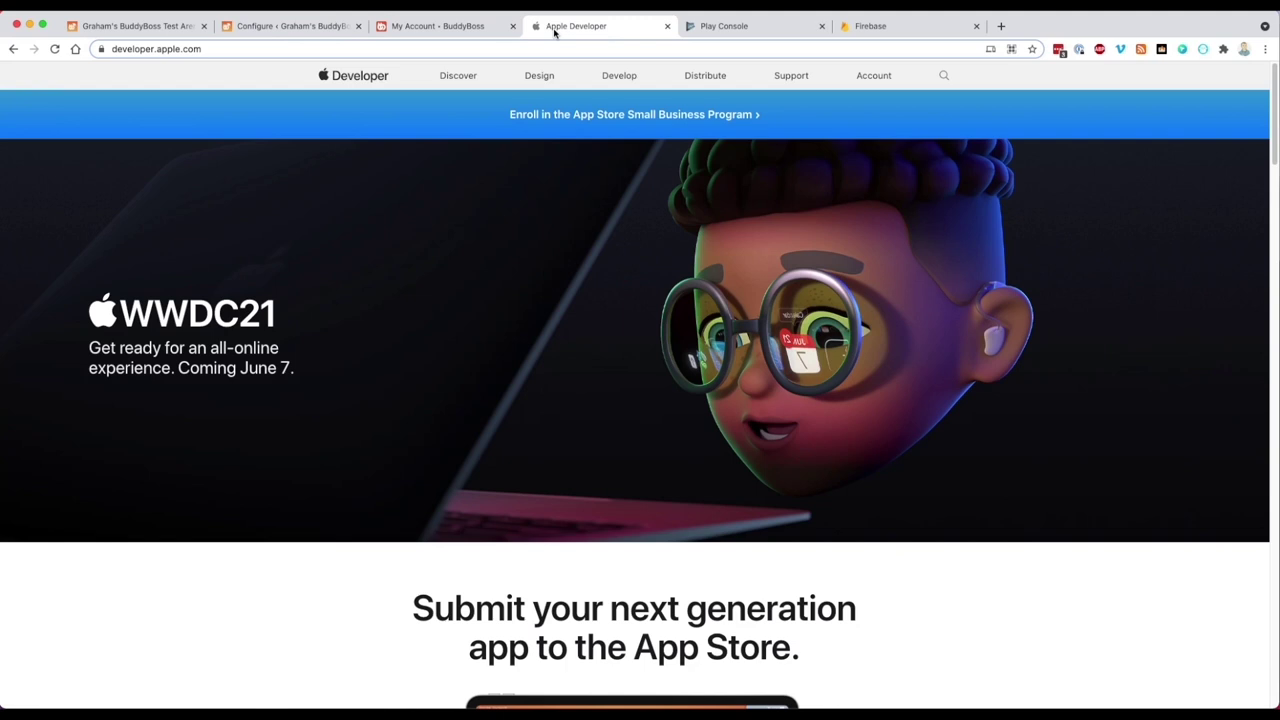
Go from the Apple Developer account overview to App Store Connect's Users and Access page
click(871, 80)
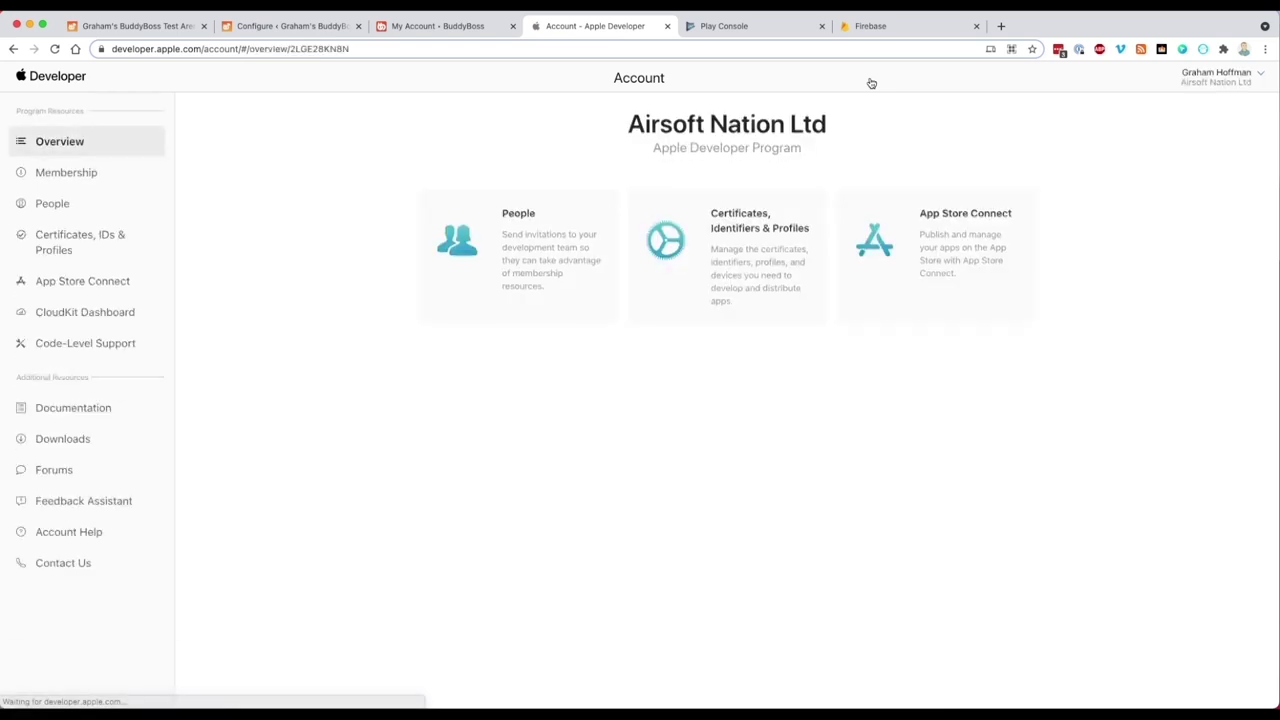
click(67, 287)
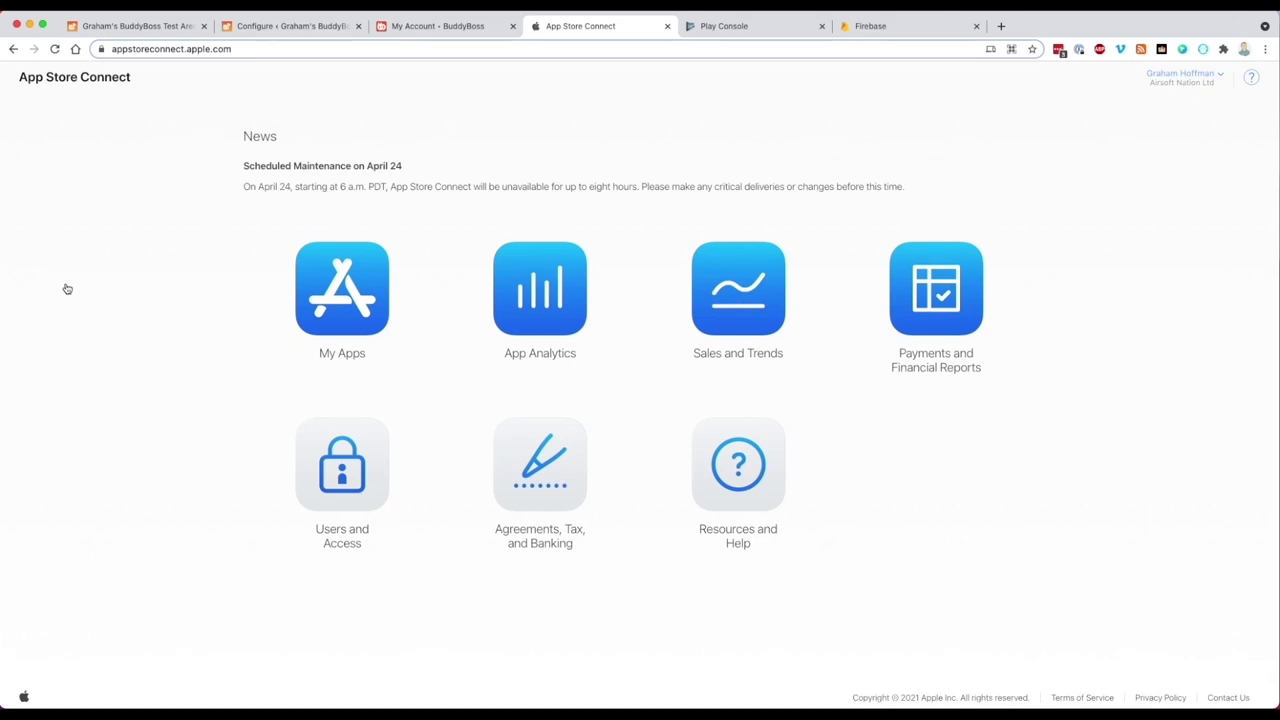
click(310, 488)
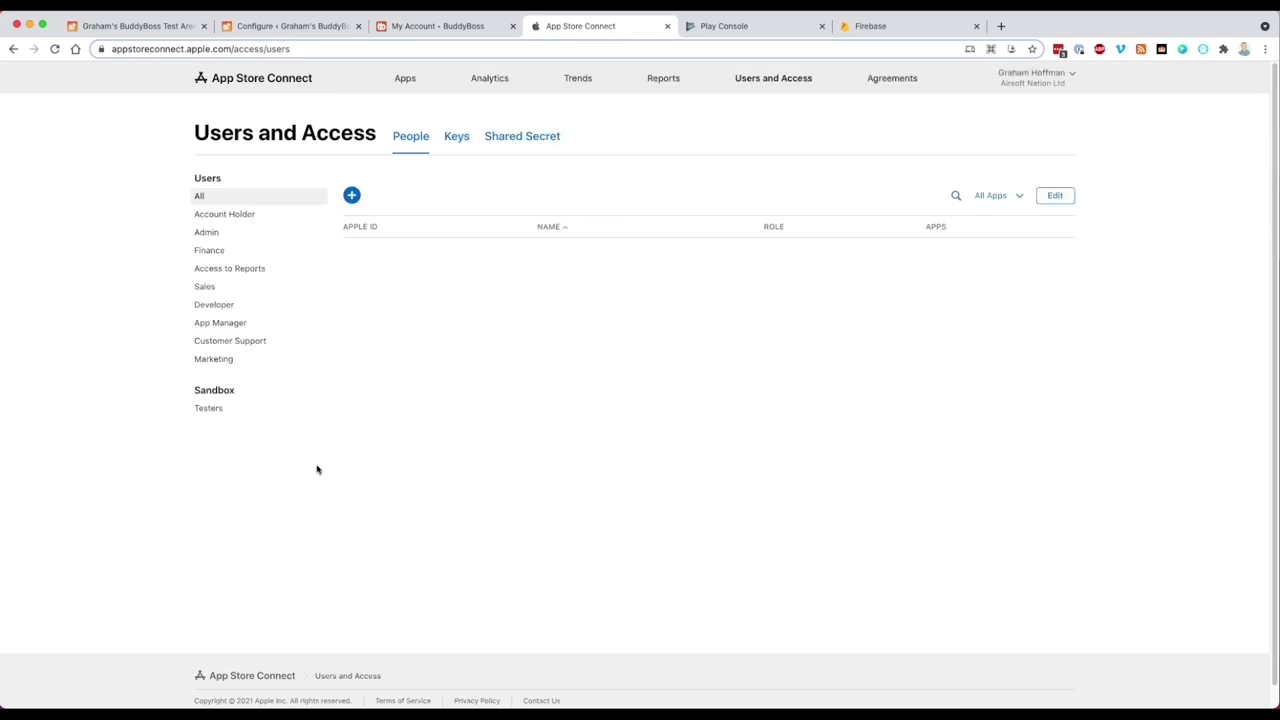
Show the API Keys list in Users and Access and begin generating a new key
click(456, 143)
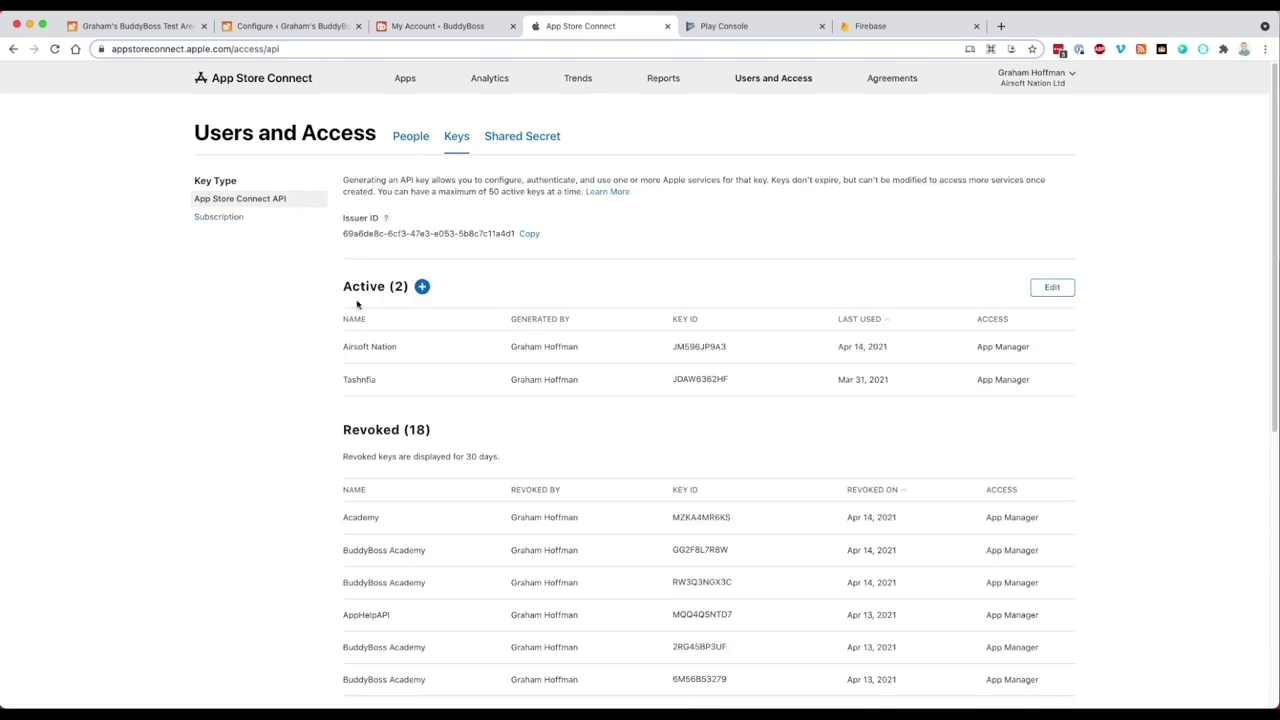
click(421, 288)
click(537, 365)
Generate an App Manager API key named 'BuddyBoss Academy' and download its .p8 file
text(BuddyBoss Ac)
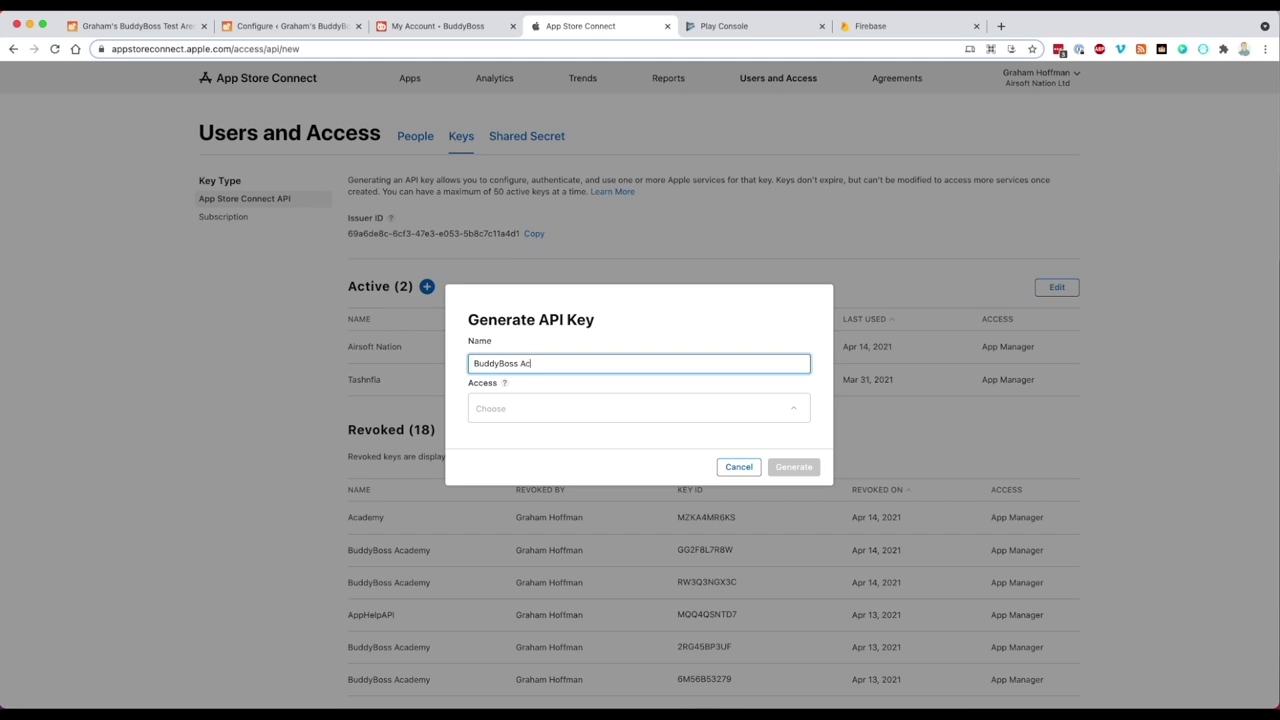
text(ademy)
click(551, 403)
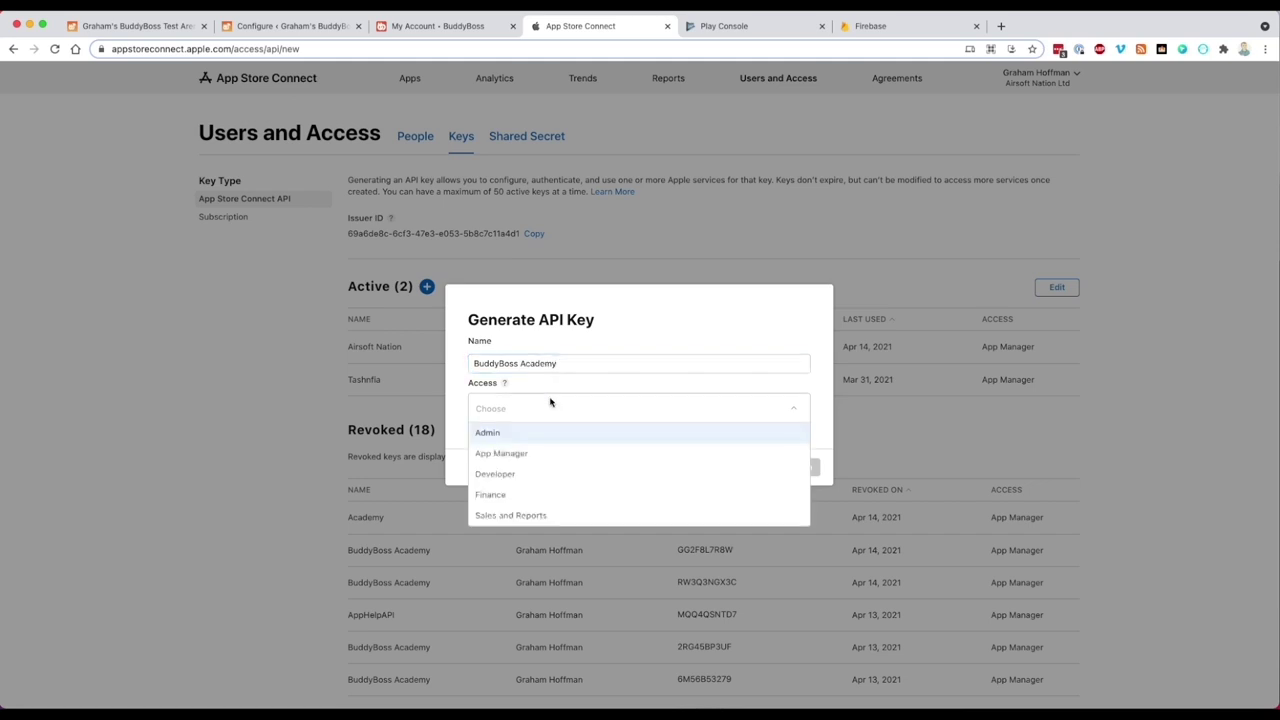
click(510, 455)
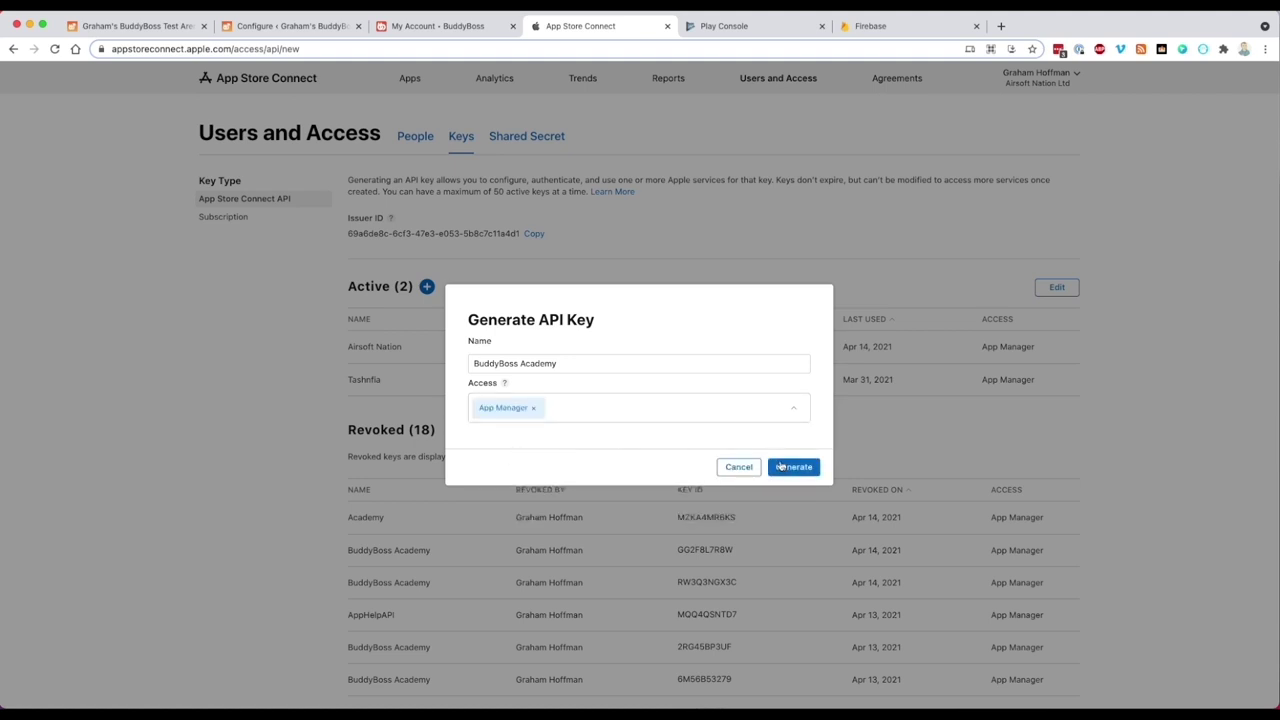
click(781, 467)
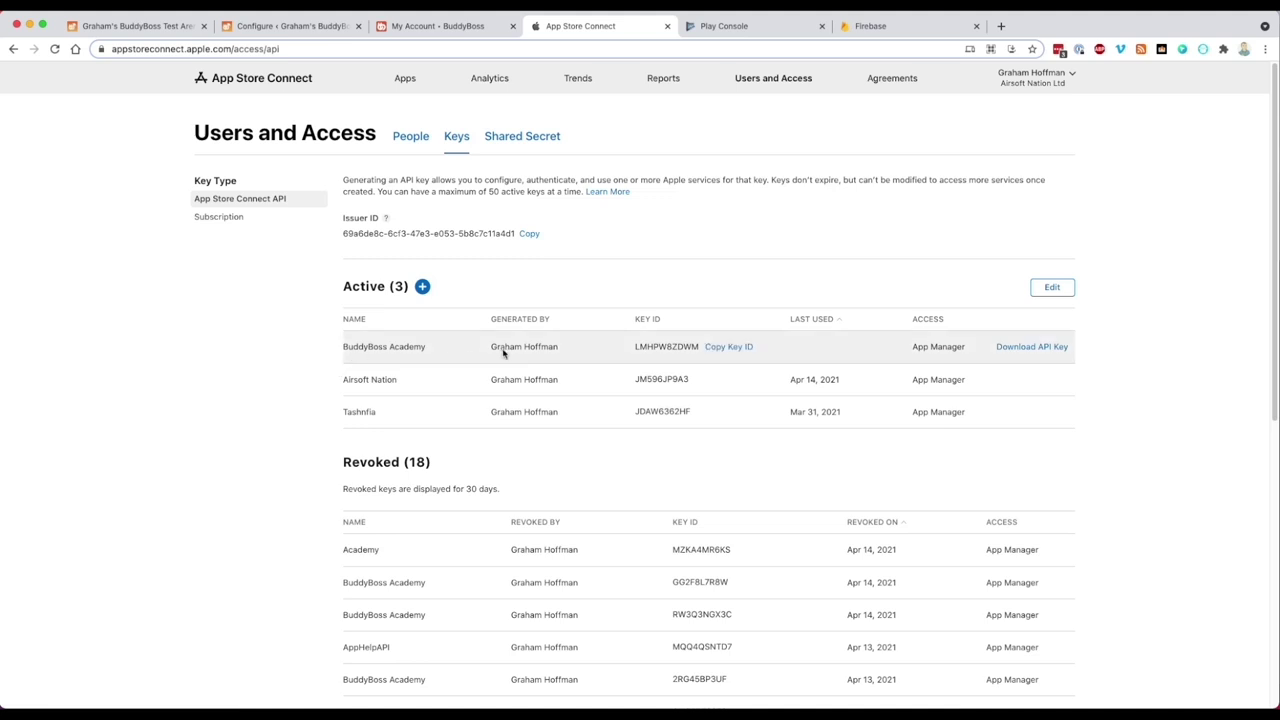
click(1023, 347)
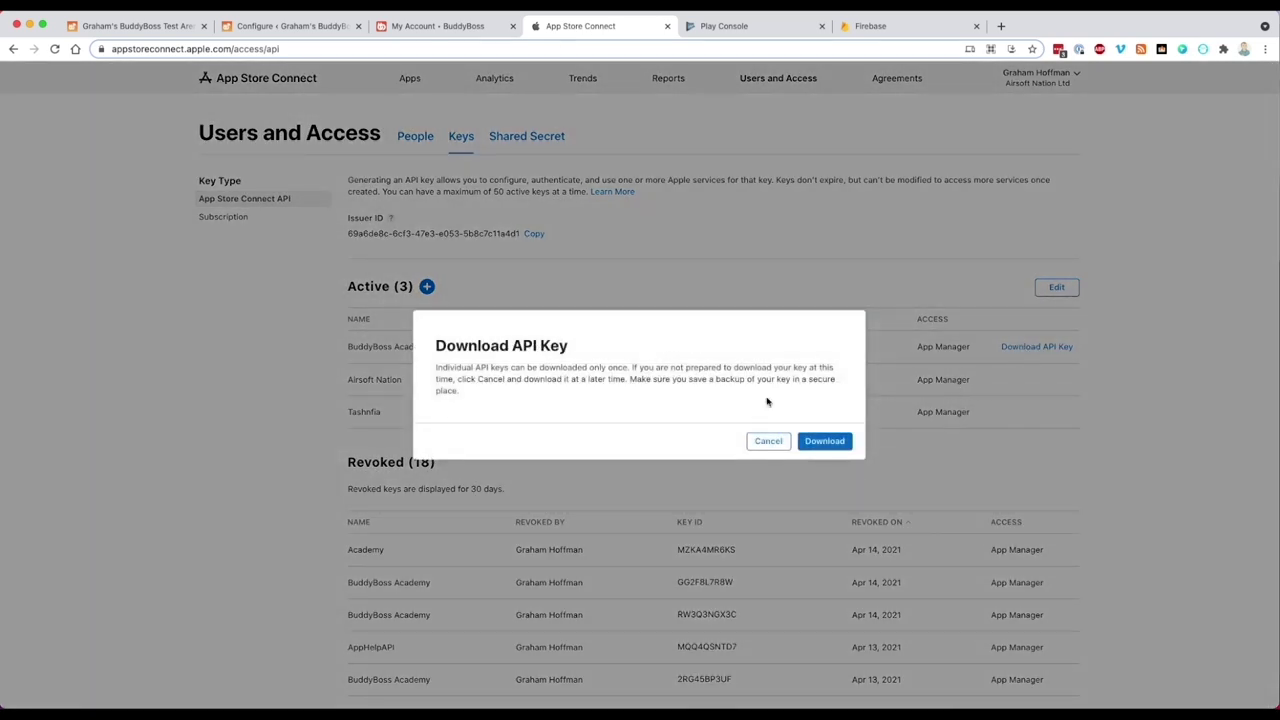
click(815, 442)
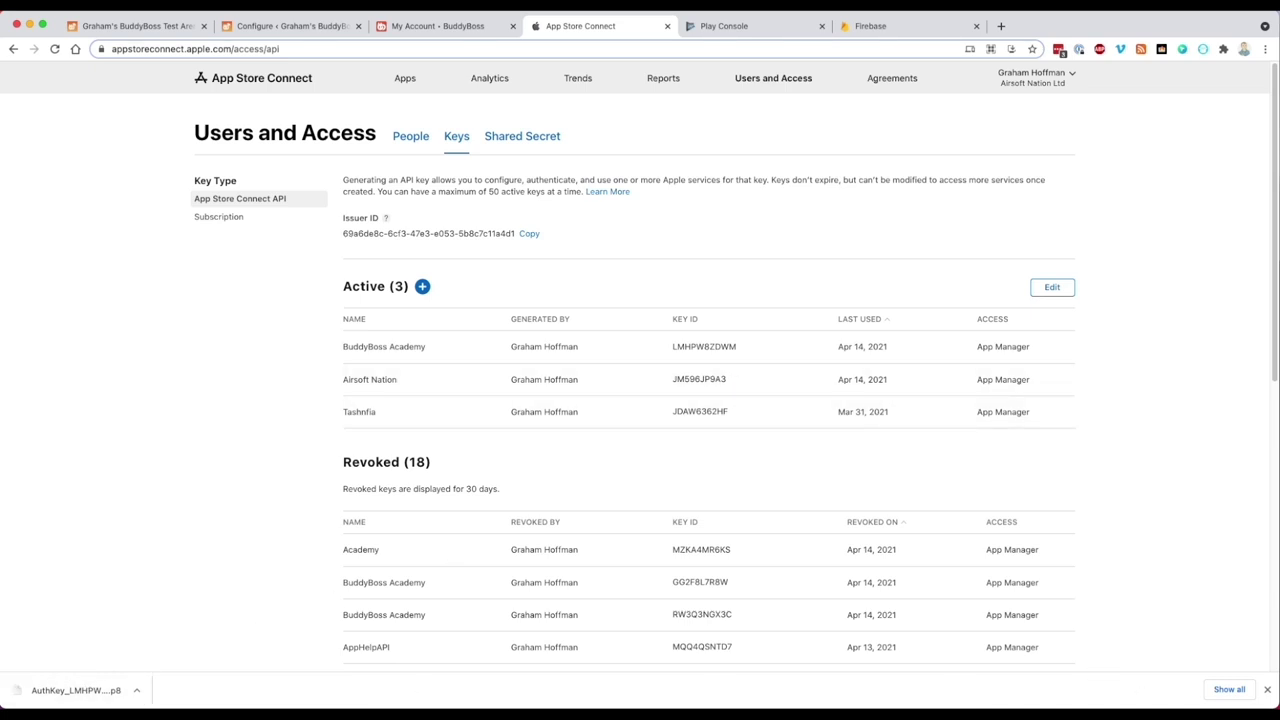
Move the AuthKey file into the Apple folder and rename it AppStoreConnectAPI.p8
key(super+Tab)
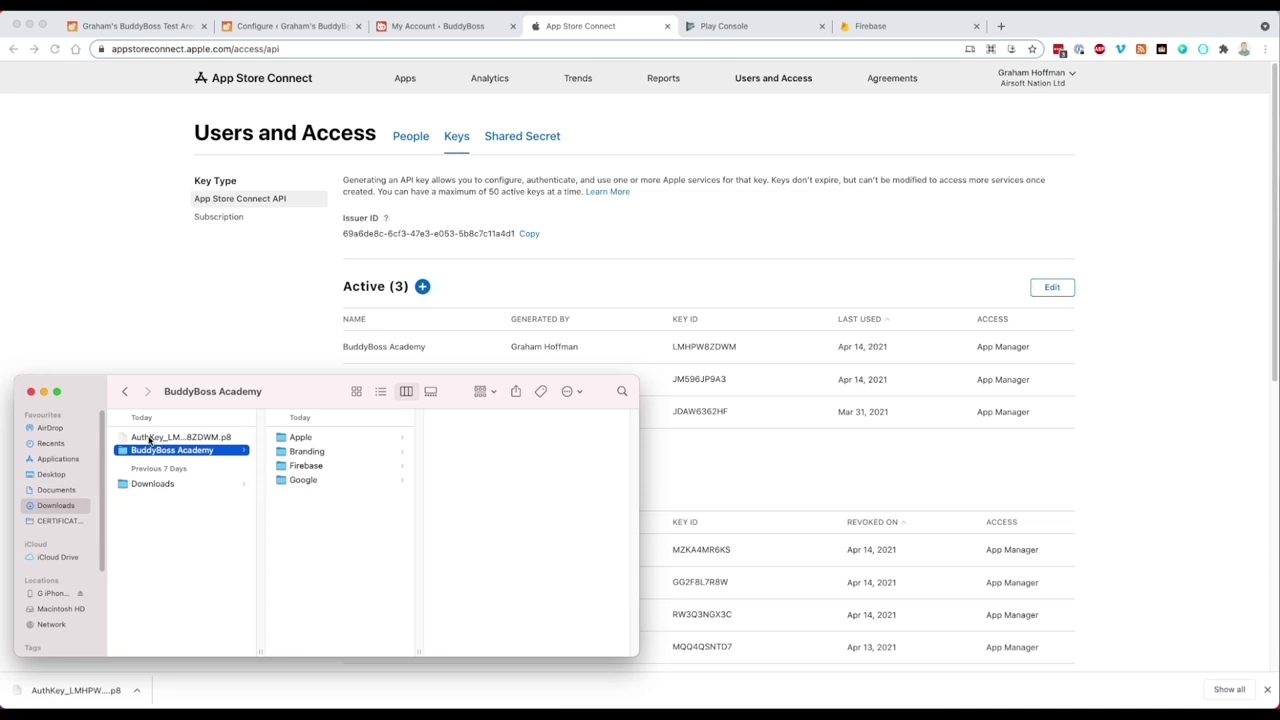
drag(149, 438, 302, 438)
click(304, 438)
click(458, 437)
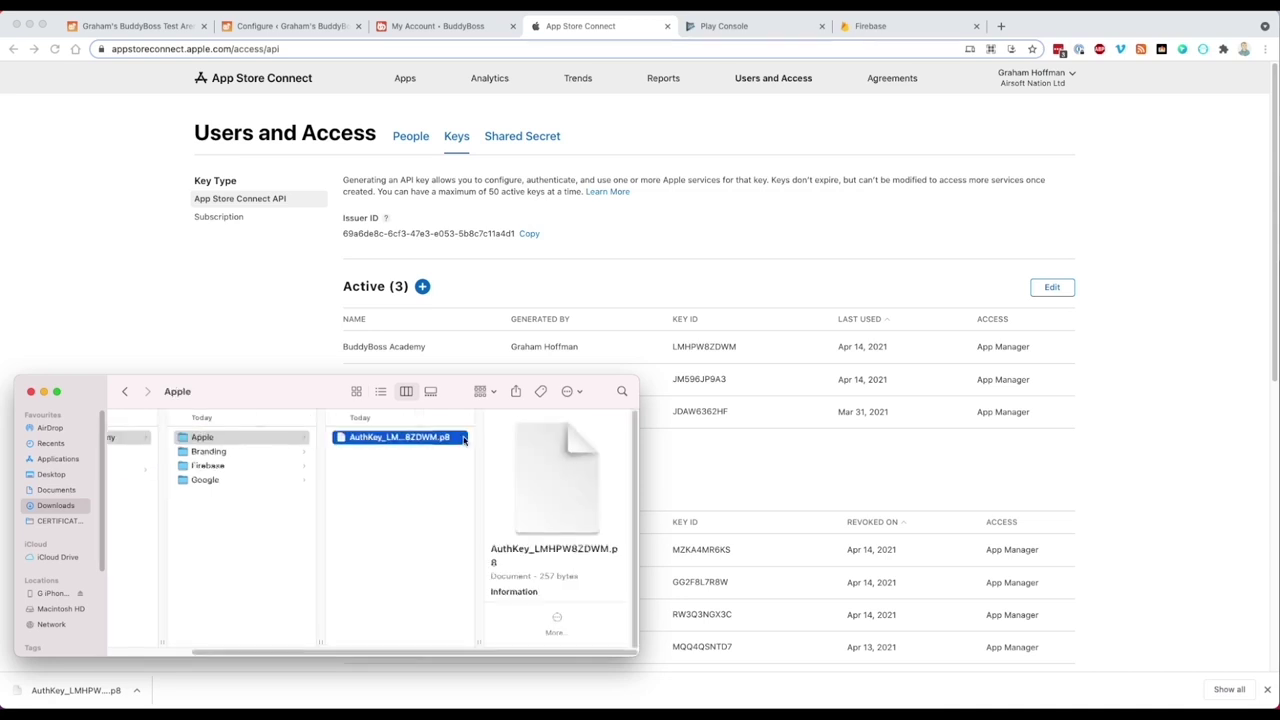
click(462, 439)
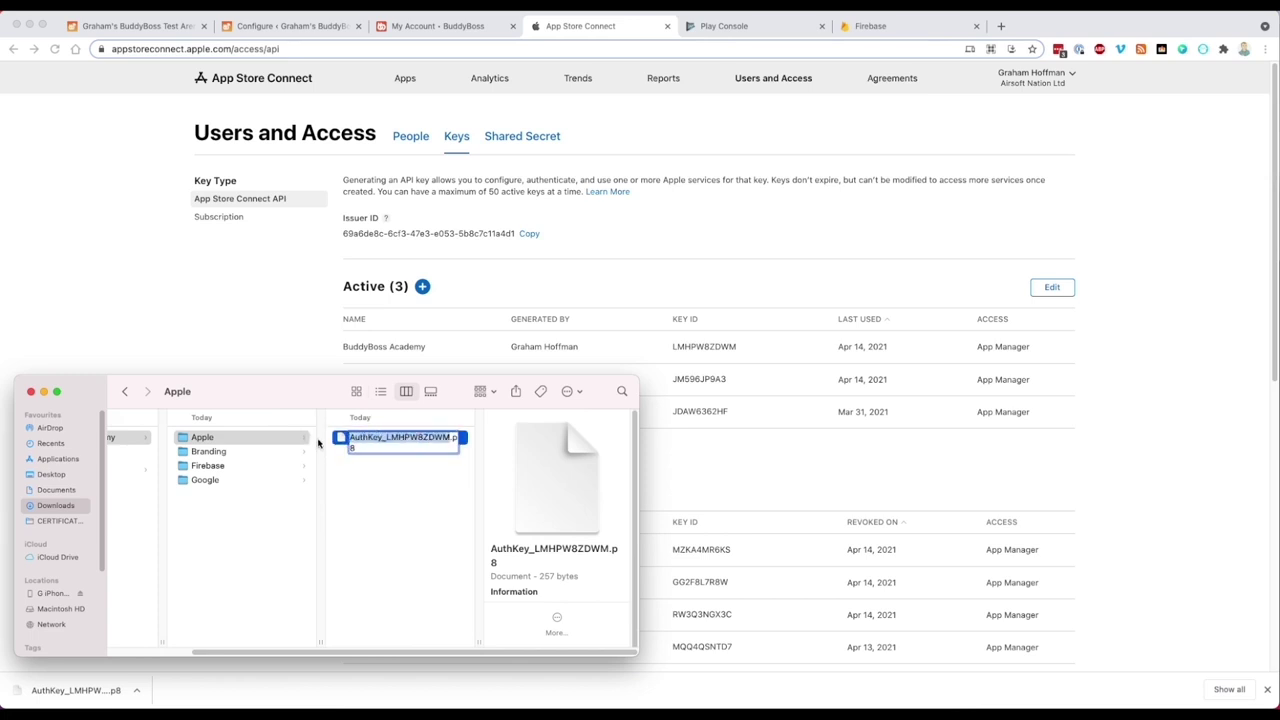
text(AppStoreCo)
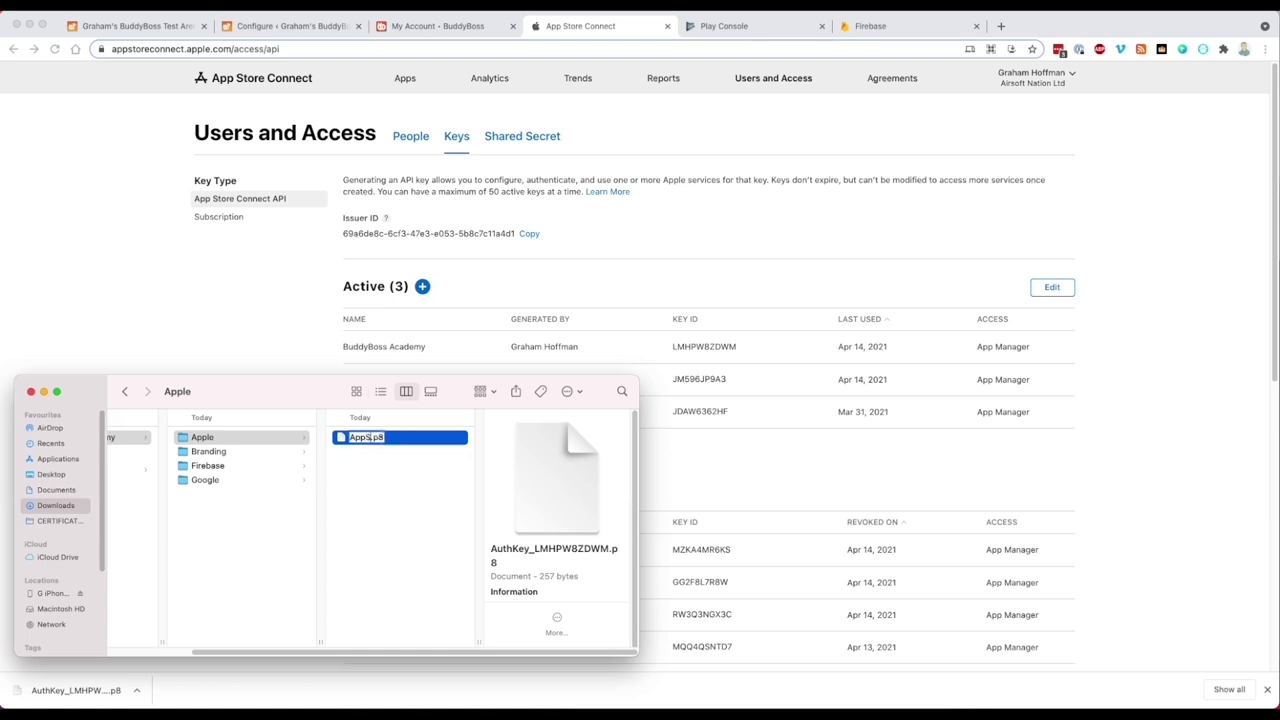
text(nnectAPI)
key(Return)
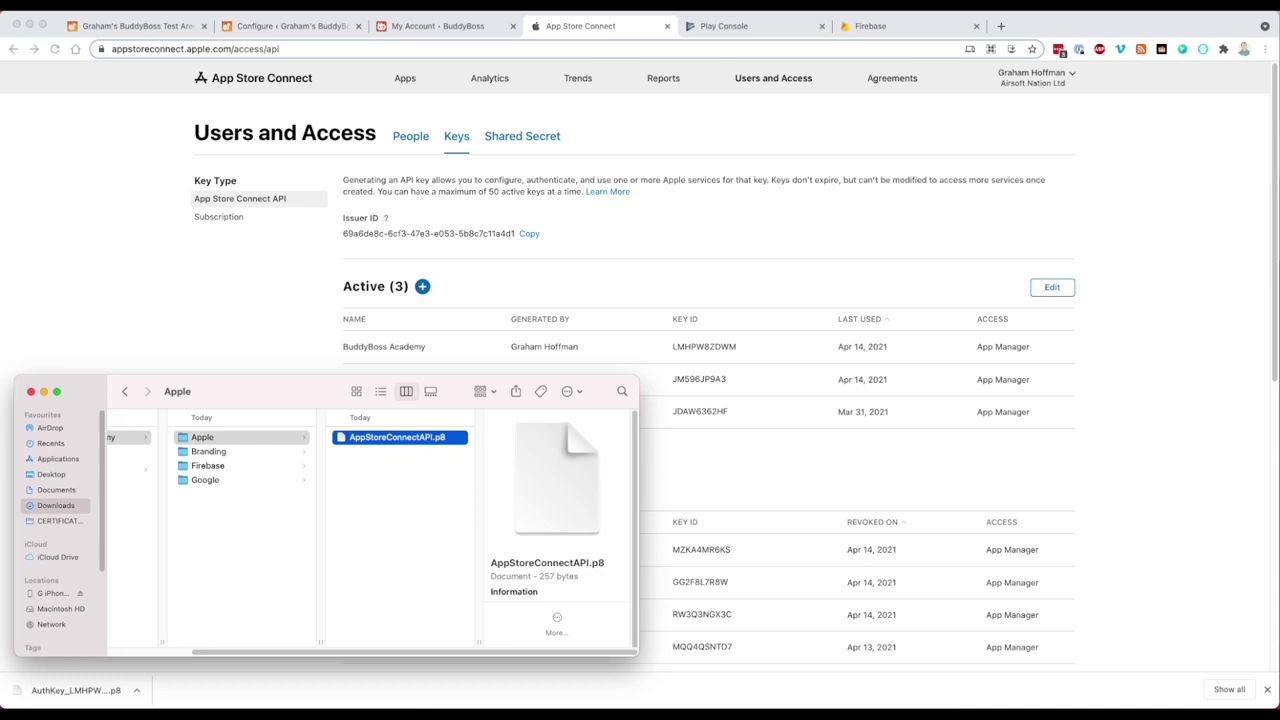
click(246, 310)
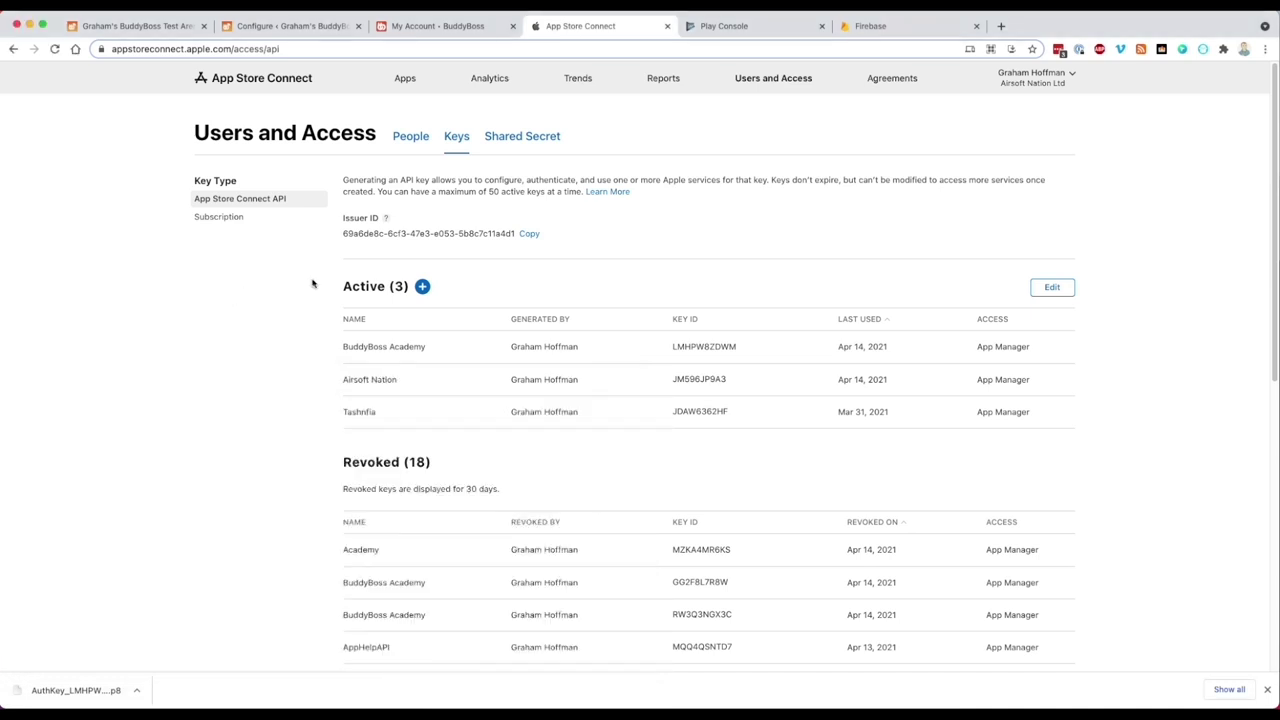
Paste the Issuer ID into BuddyBoss iOS settings and upload AppStoreConnectAPI.p8 from the Apple folder
click(528, 234)
click(286, 30)
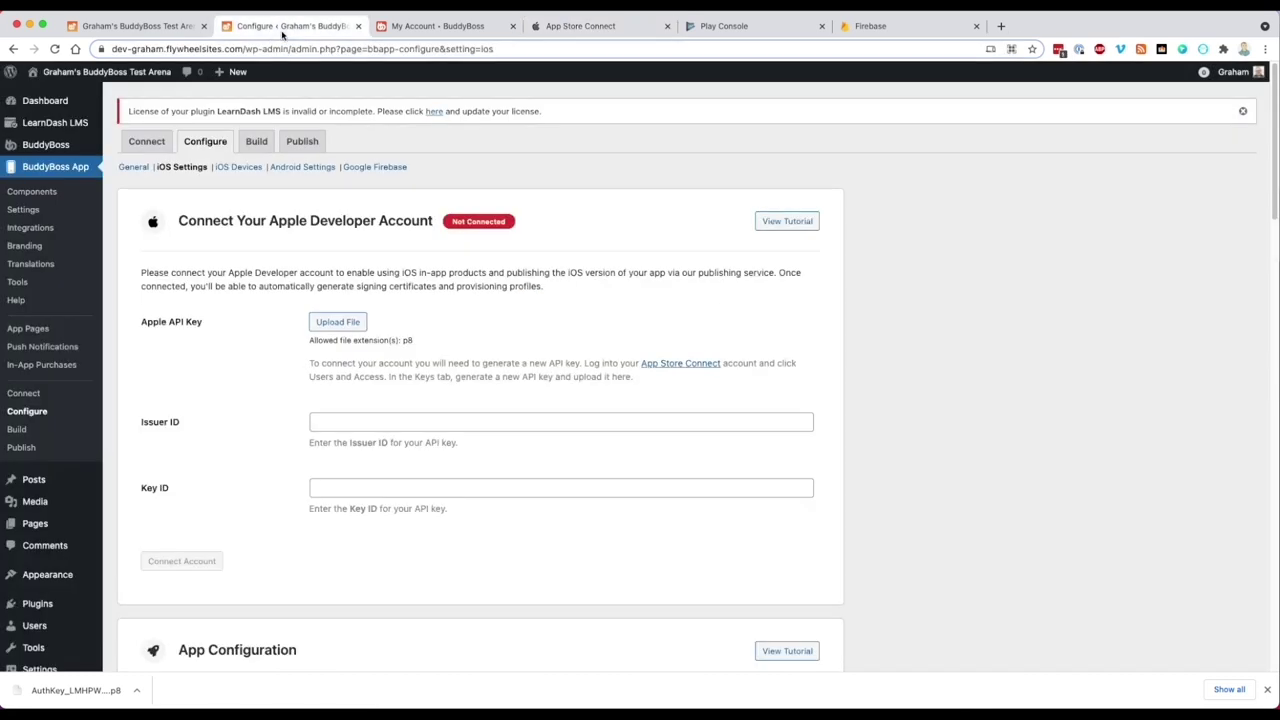
click(321, 422)
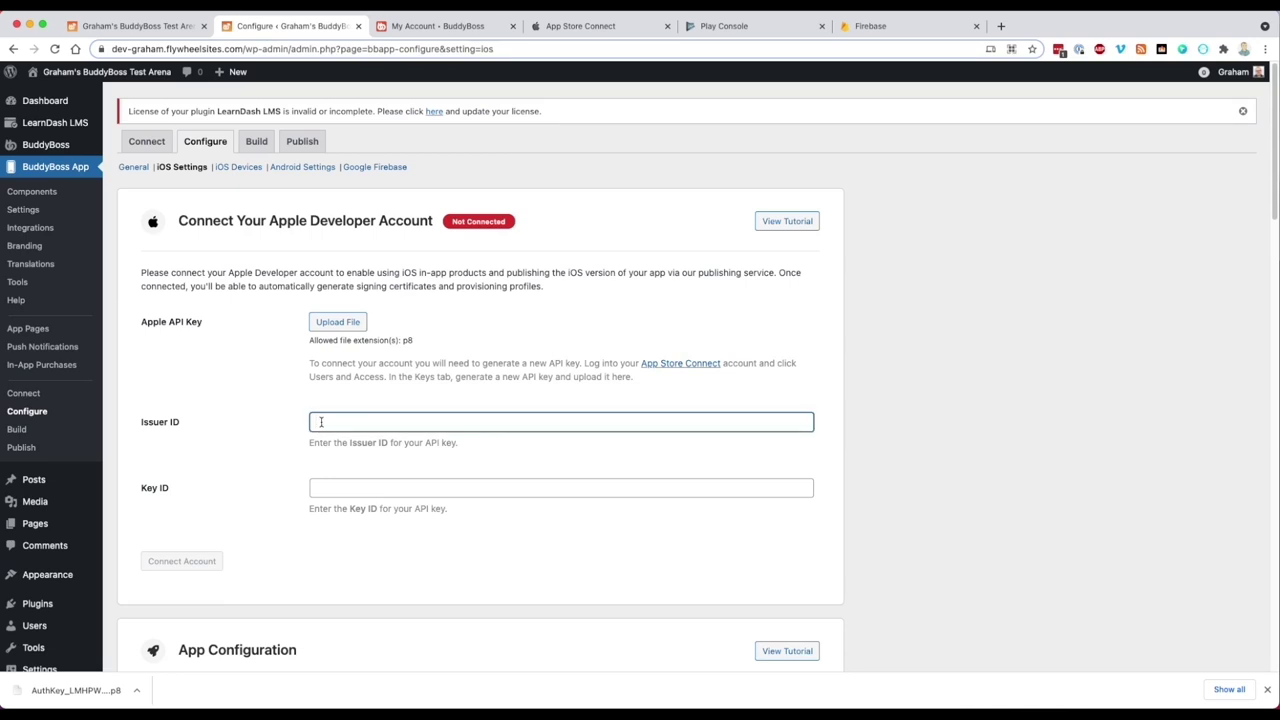
key(ctrl+v)
click(335, 322)
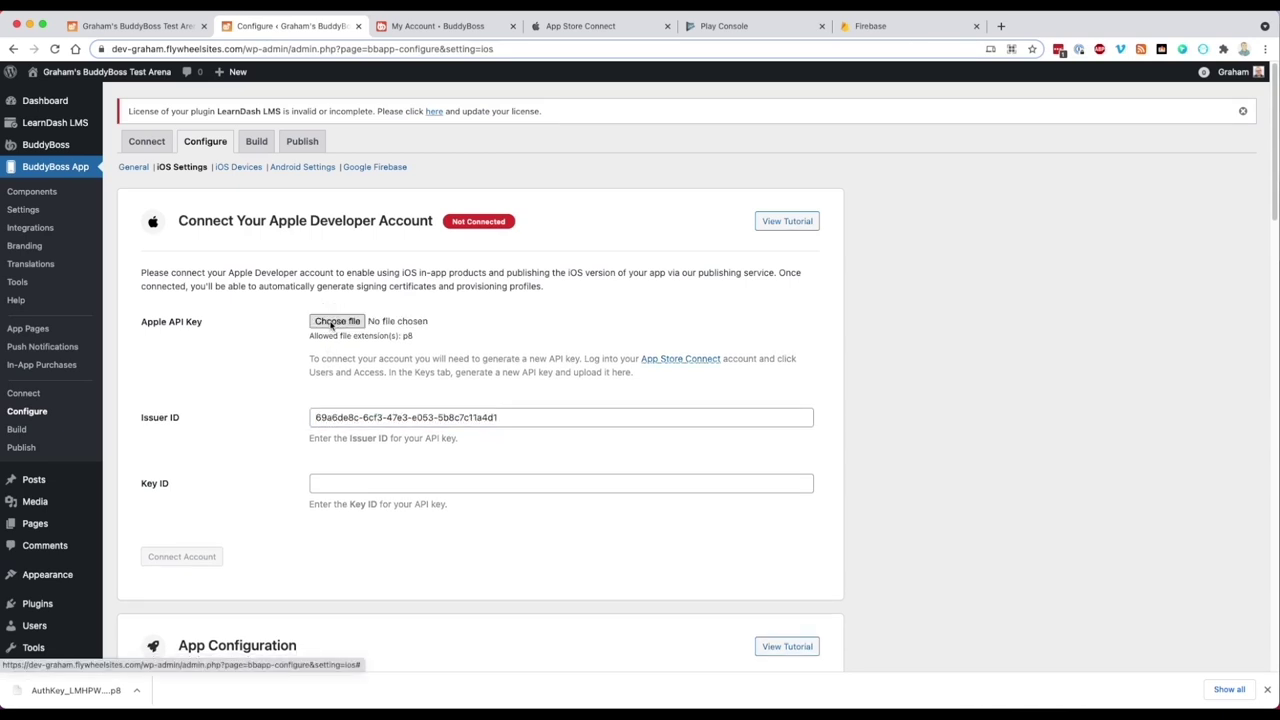
click(332, 321)
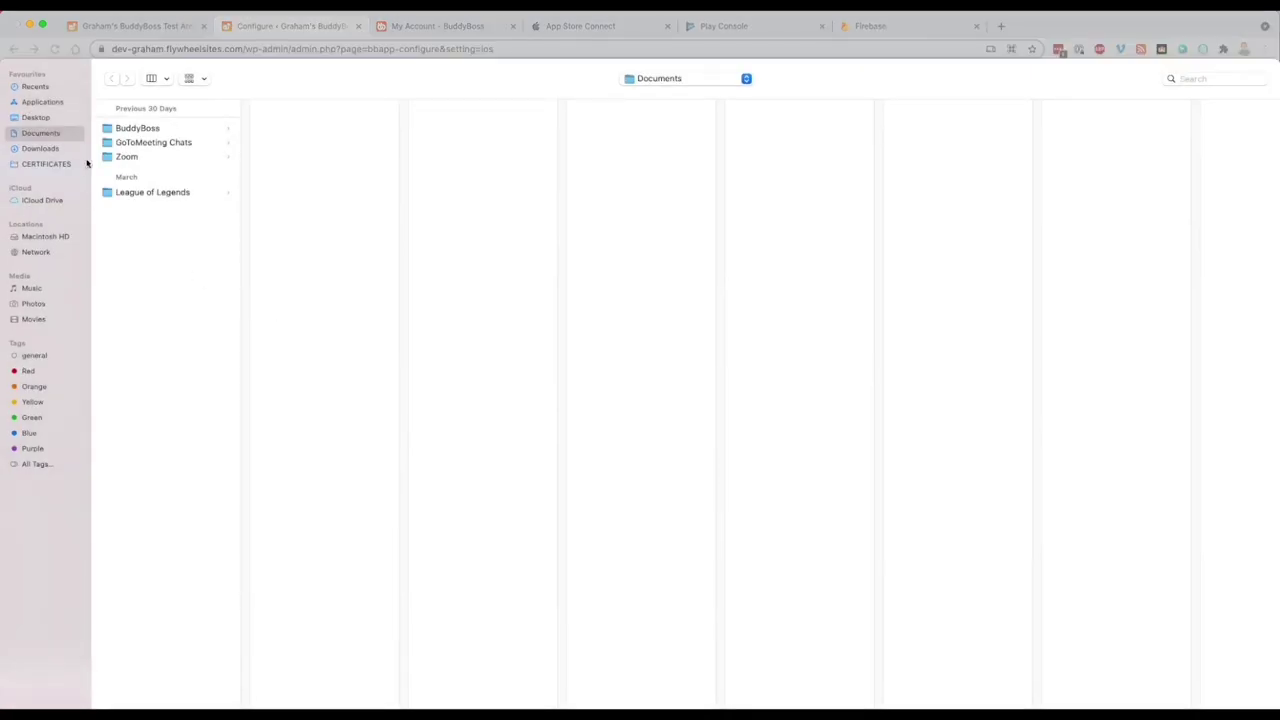
click(46, 150)
click(135, 128)
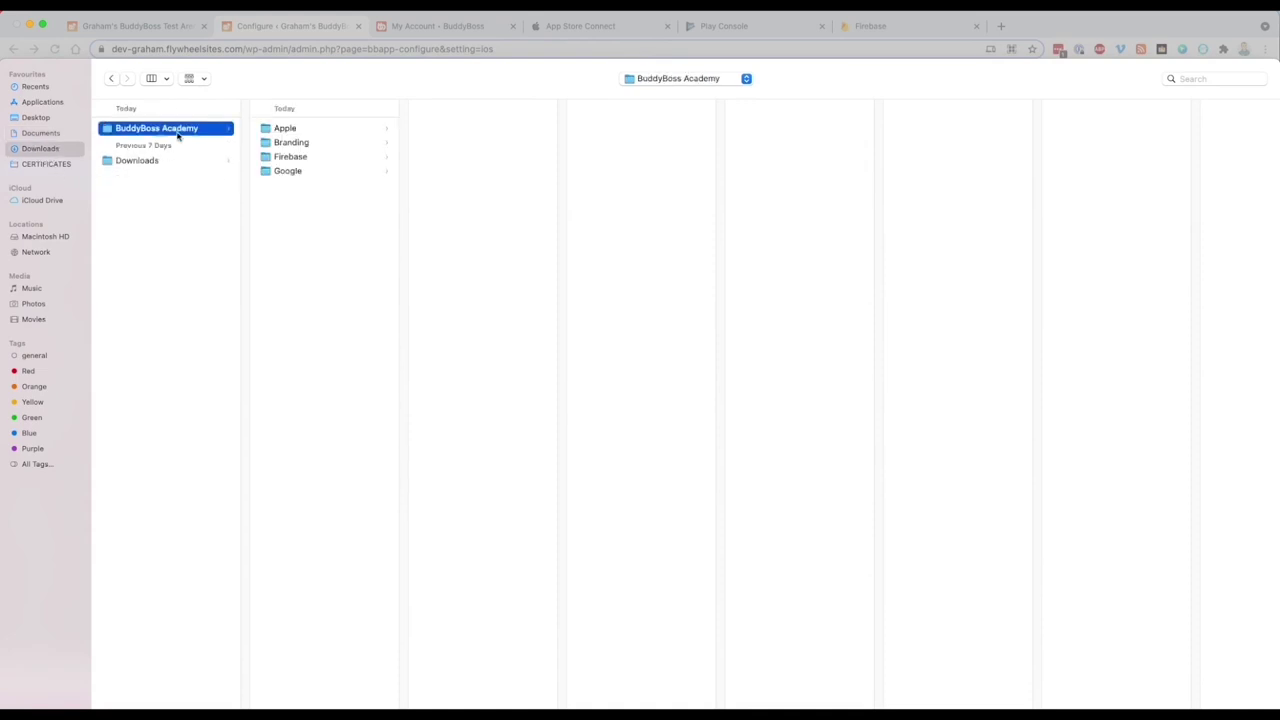
click(282, 129)
click(451, 128)
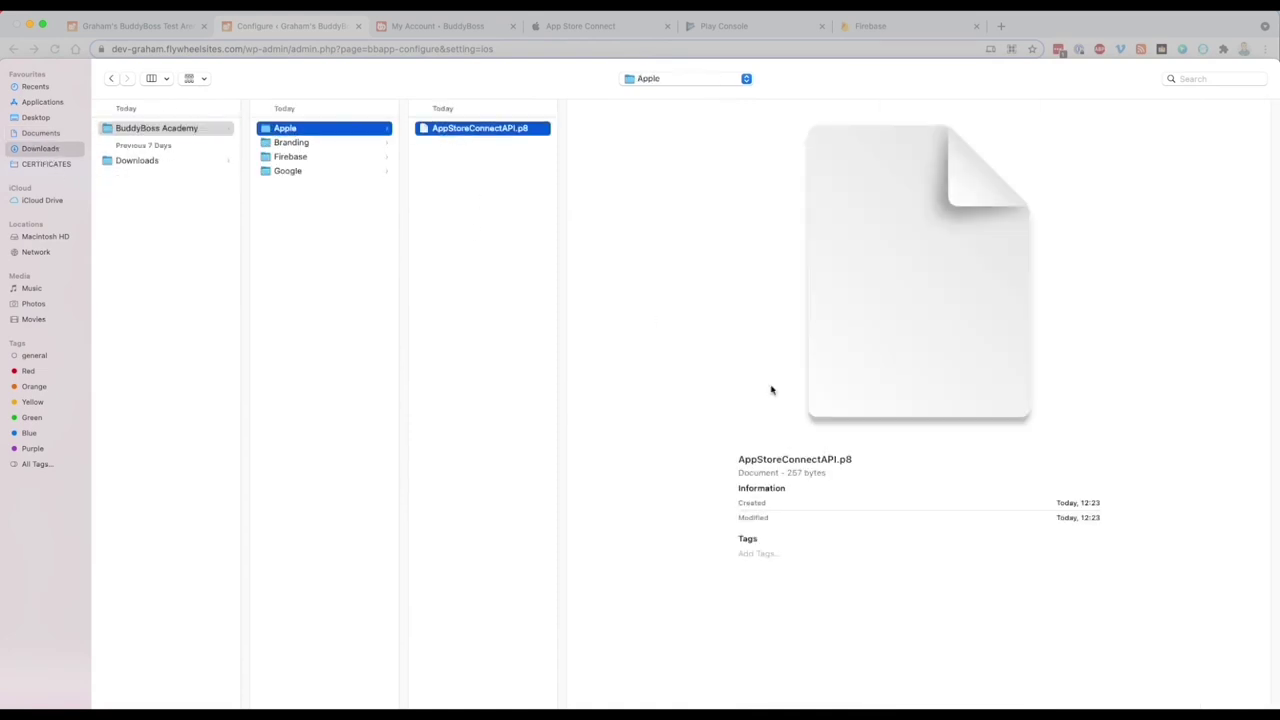
key(Return)
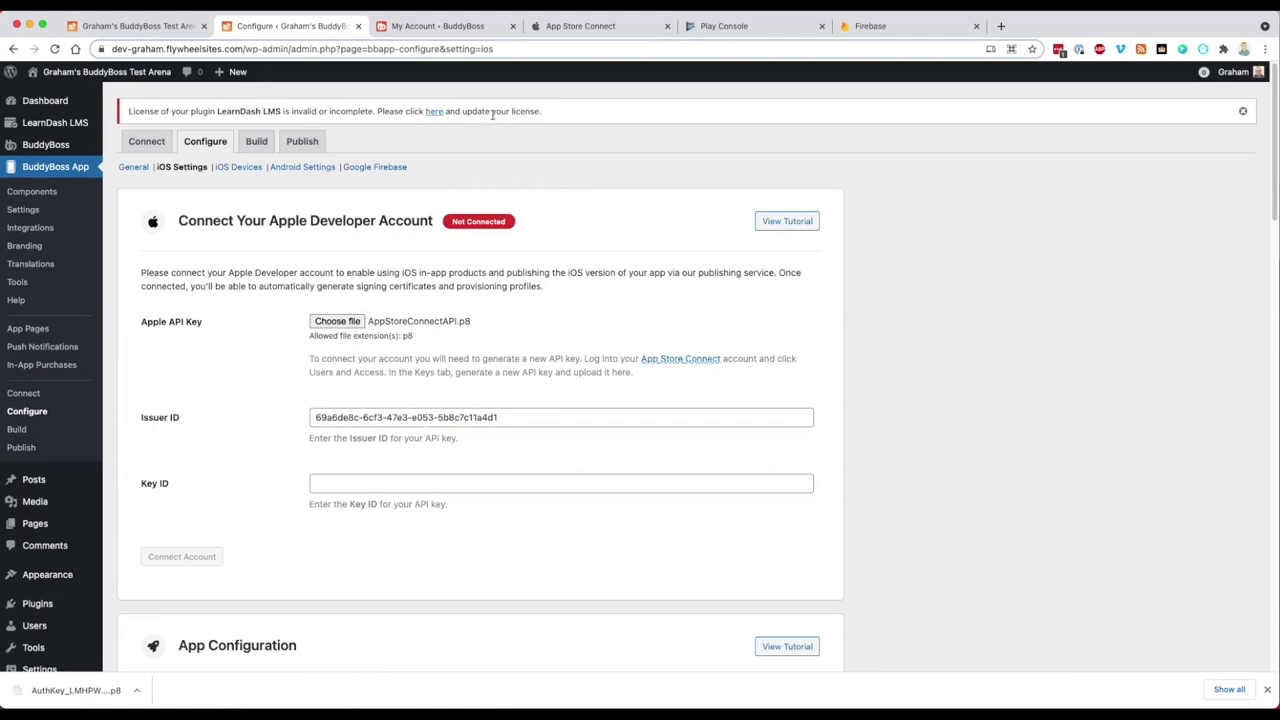
Paste the new key's Key ID and connect the Apple Developer account
click(615, 32)
click(769, 347)
click(290, 26)
click(322, 488)
key(super+v)
click(177, 558)
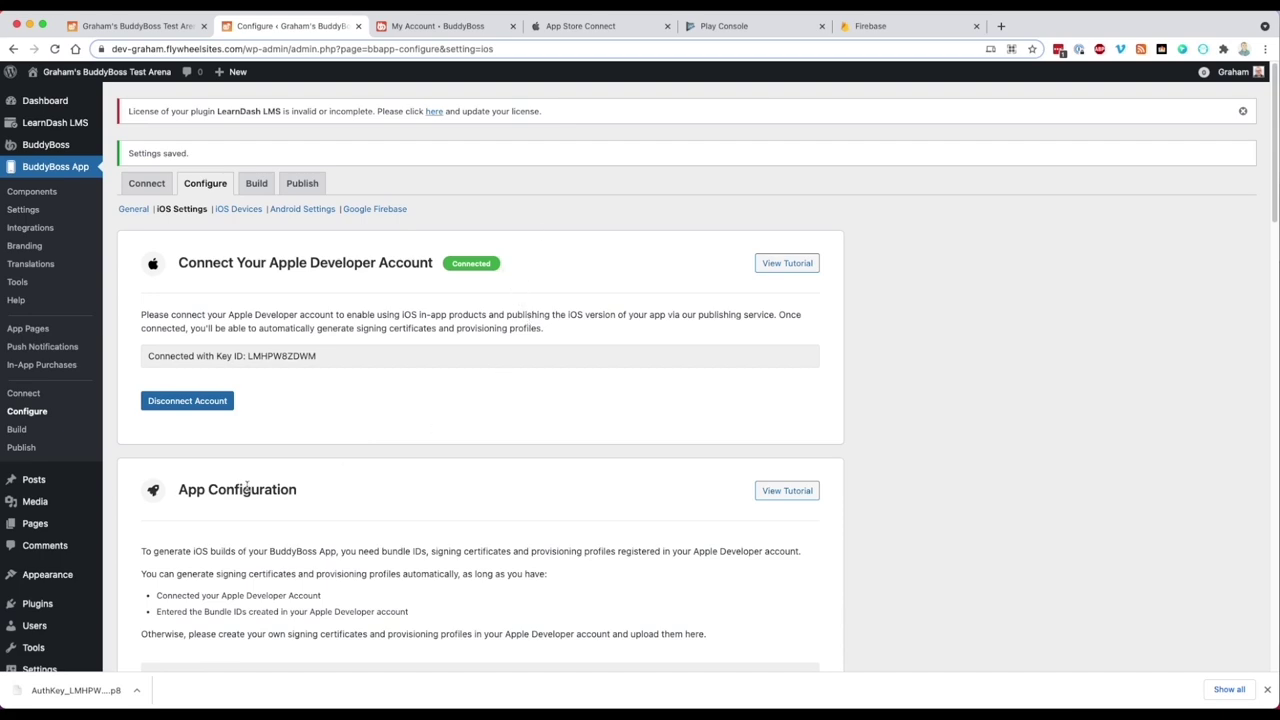
drag(1269, 198, 1275, 259)
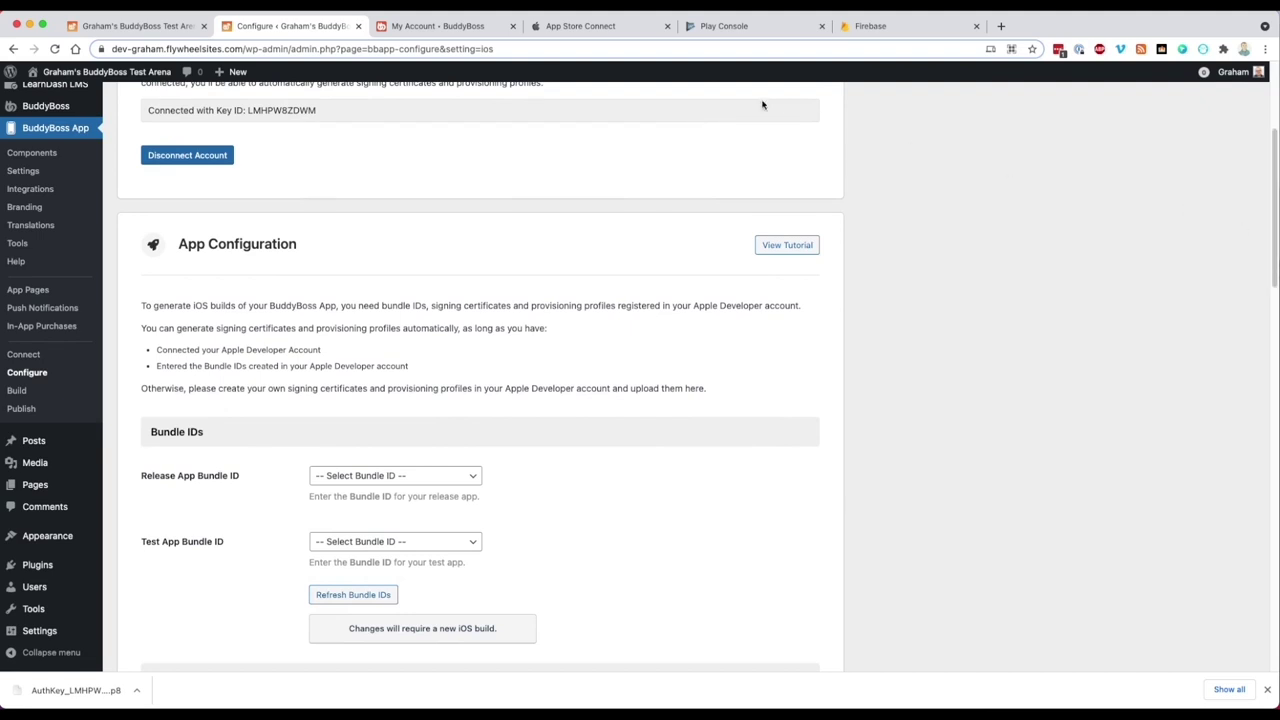
click(604, 28)
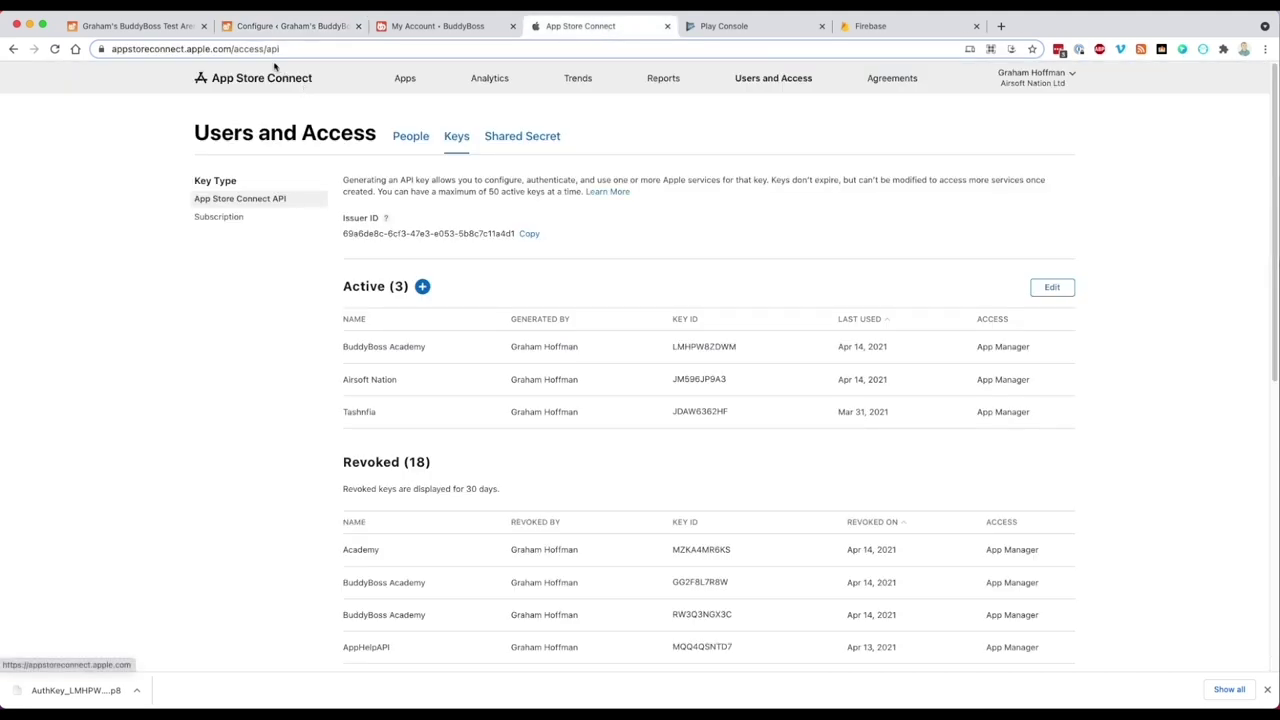
Load developer.apple.com and go to Certificates, Identifiers & Profiles from the account overview
click(268, 52)
text(developer.apple.com)
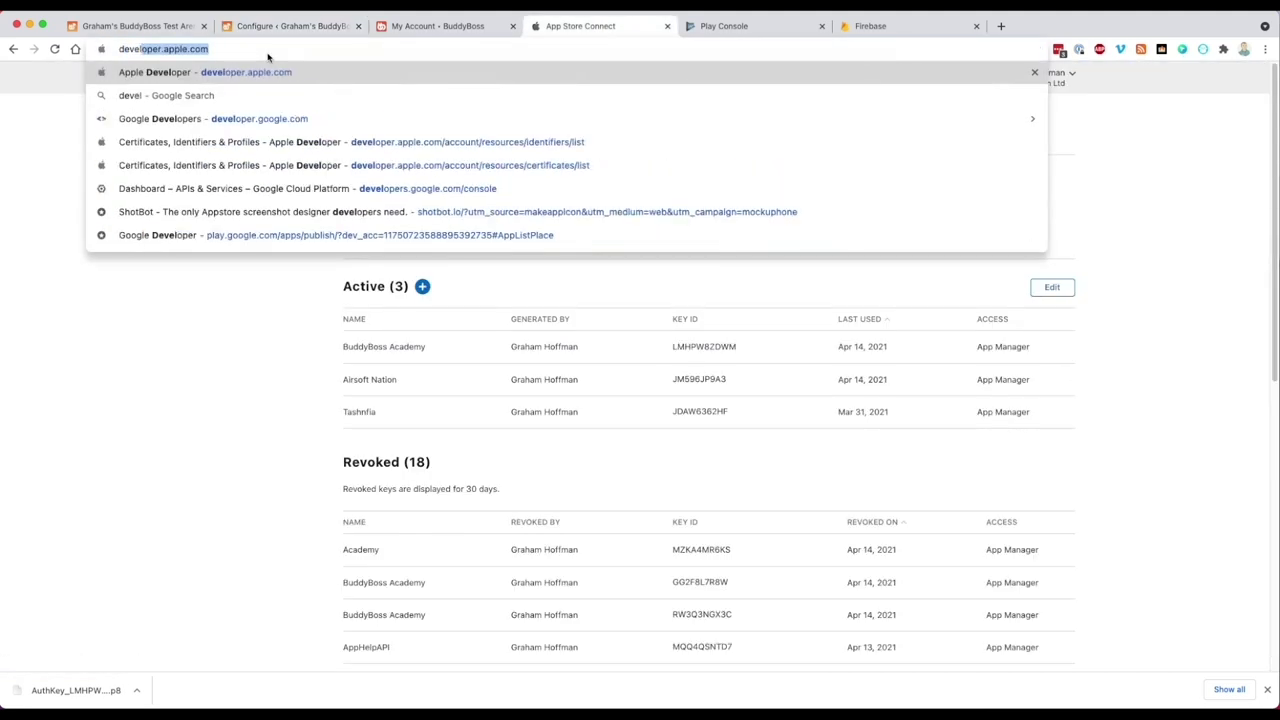
key(Return)
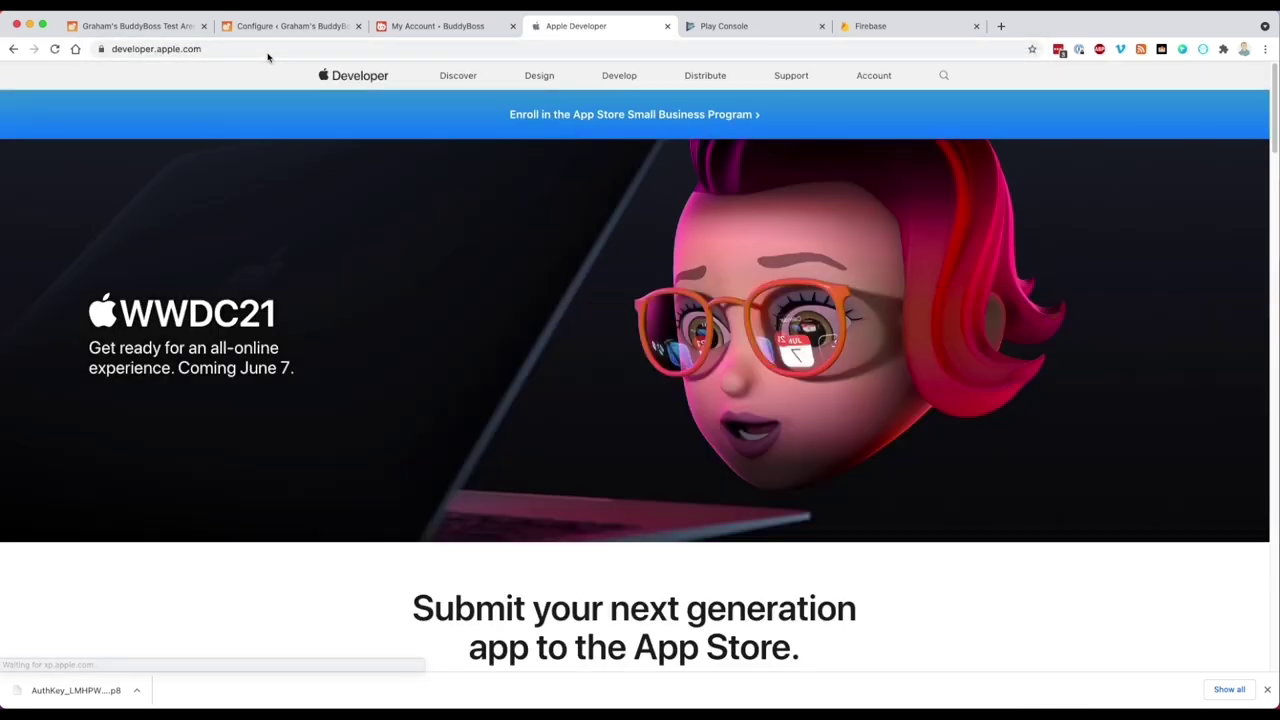
click(866, 76)
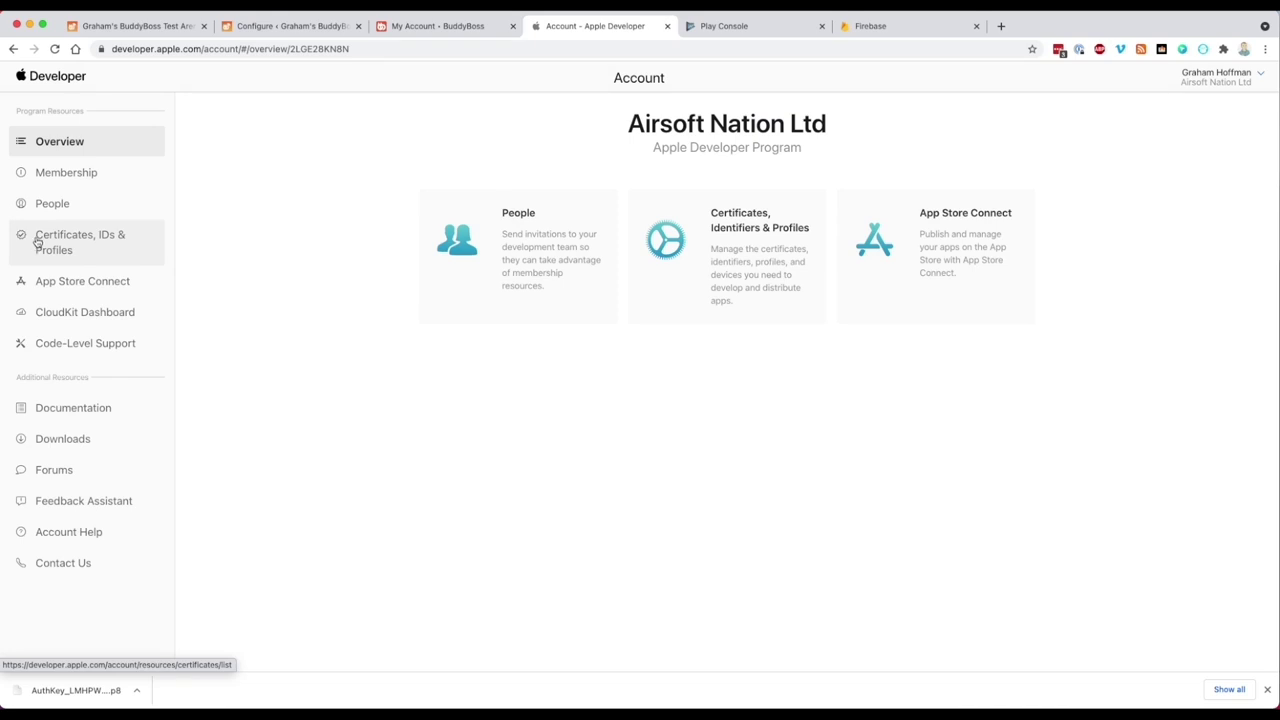
click(37, 242)
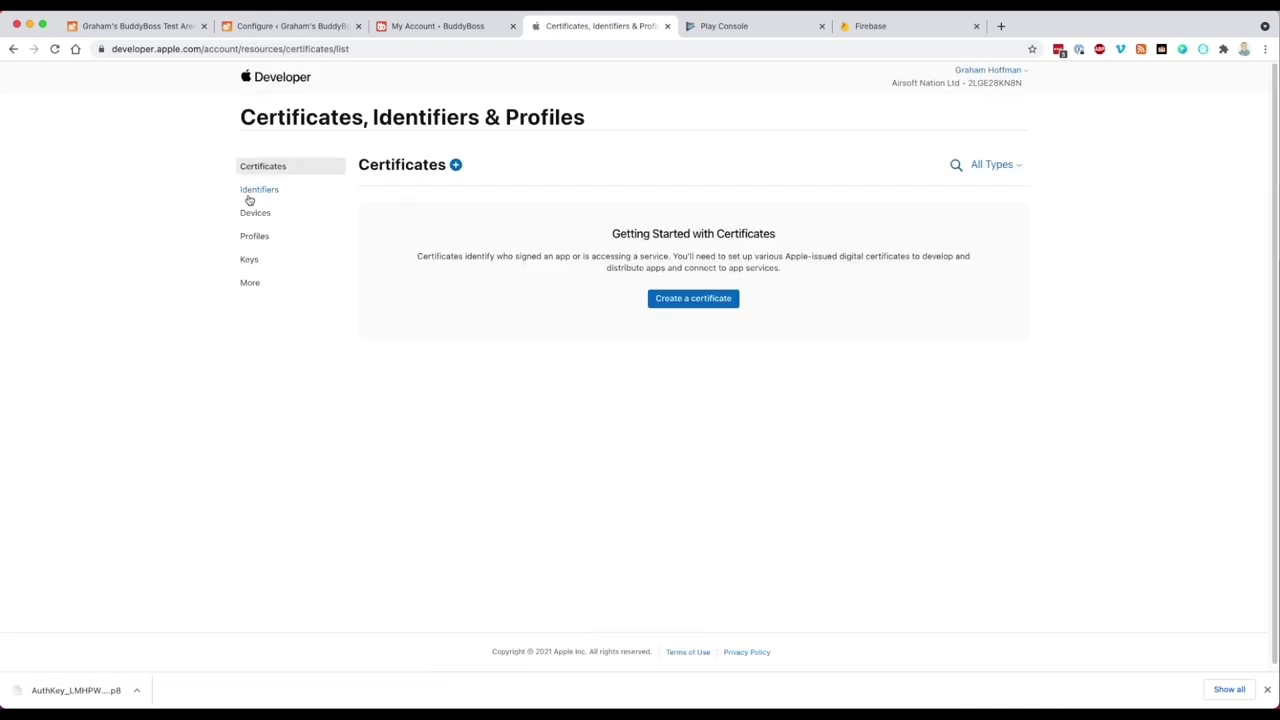
Register the release App ID com.buddybossacademy.apple with Push Notifications enabled
click(249, 198)
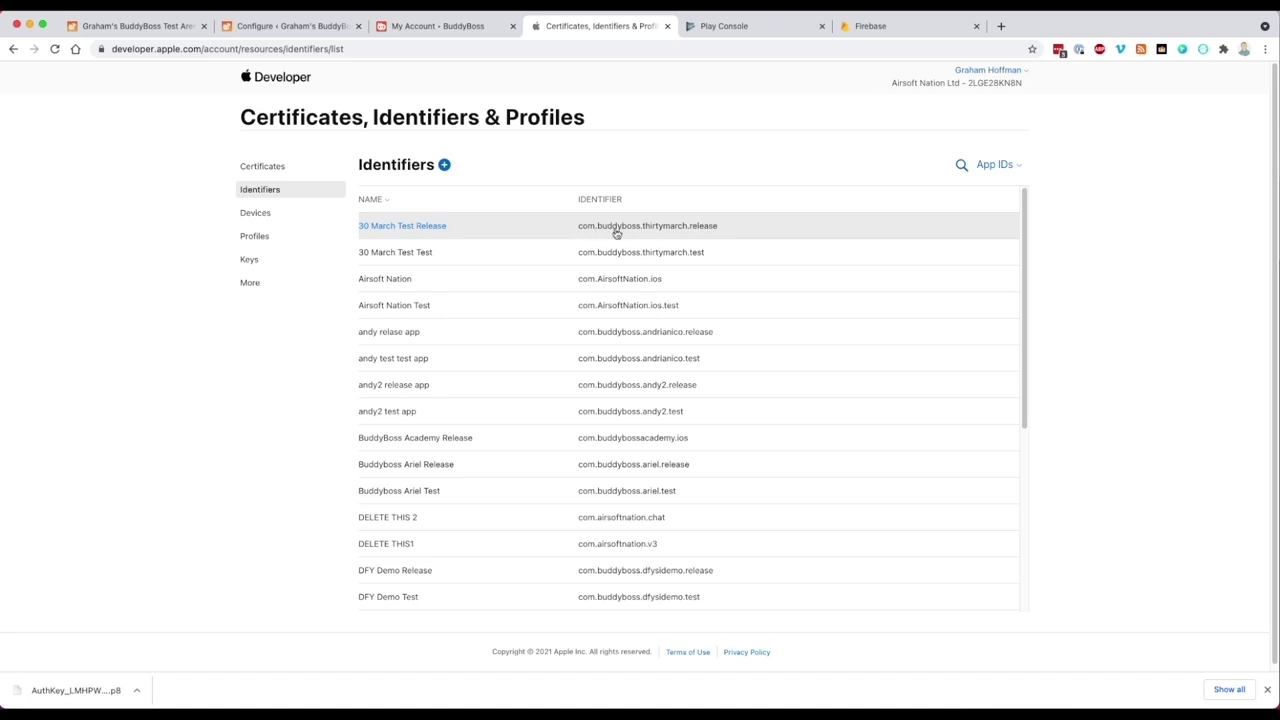
click(445, 166)
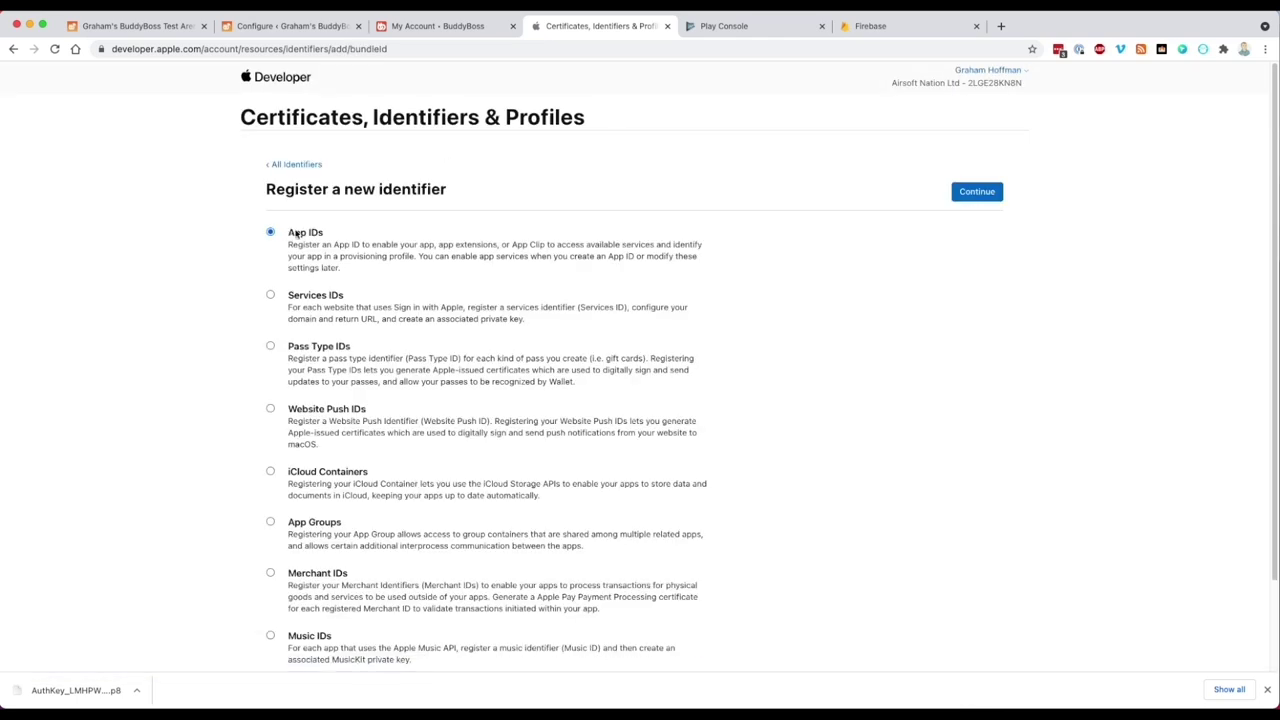
click(975, 192)
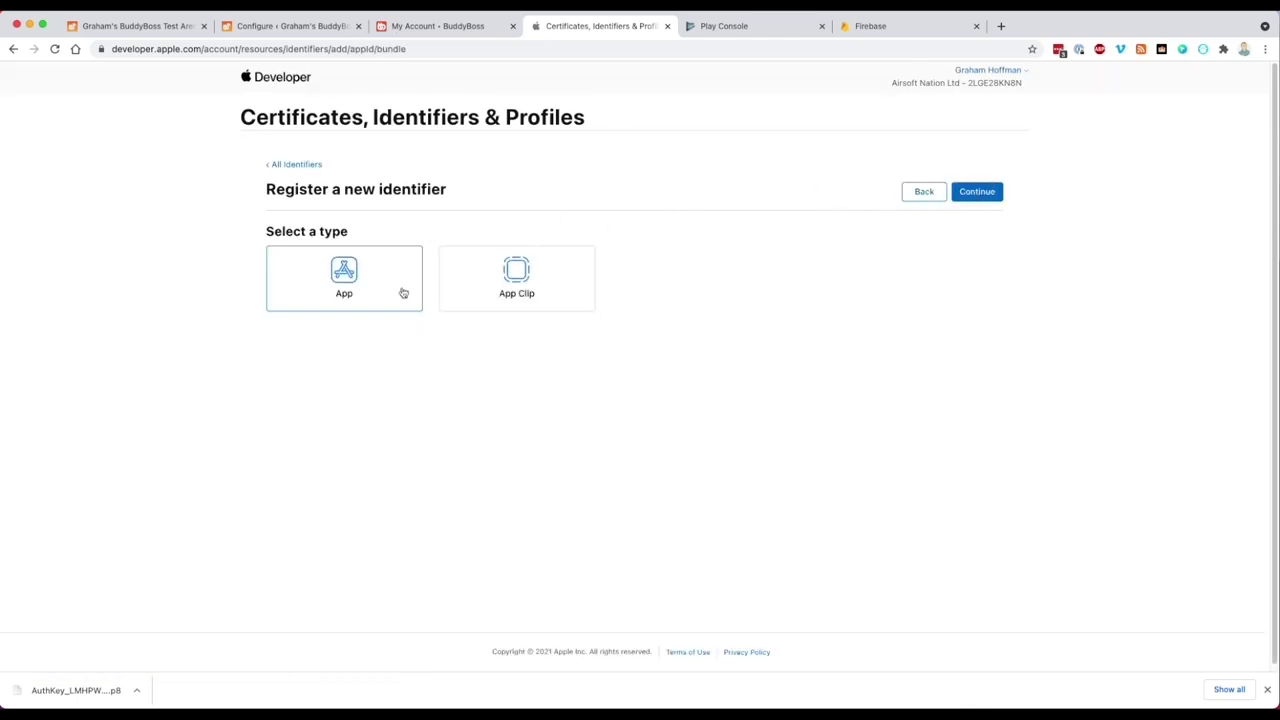
click(977, 192)
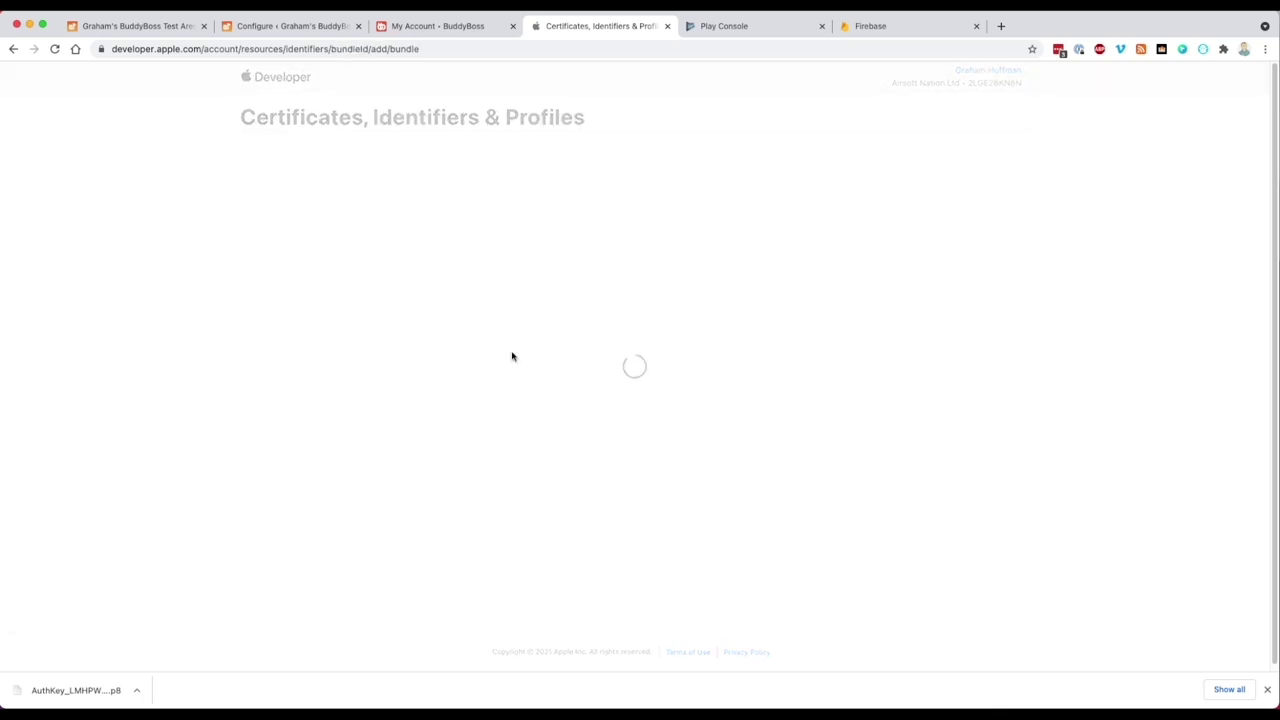
click(346, 289)
text(BuddyBoss)
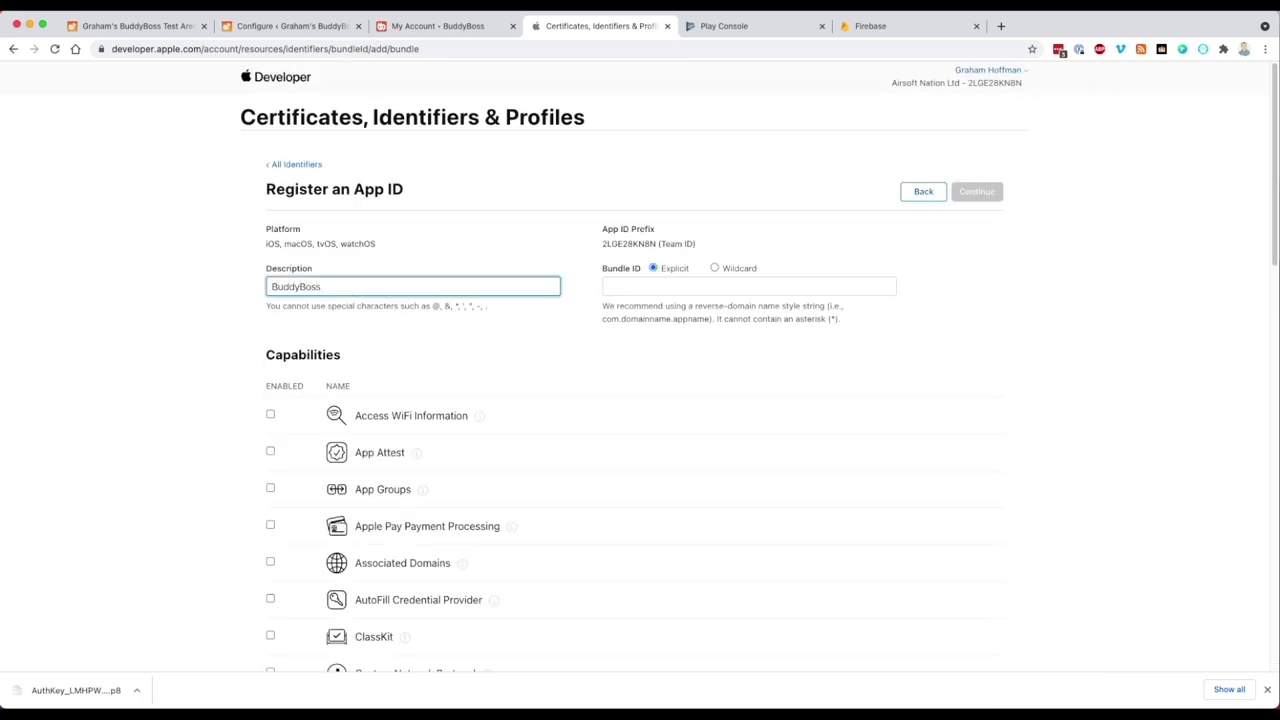
text( Academy Release)
click(623, 288)
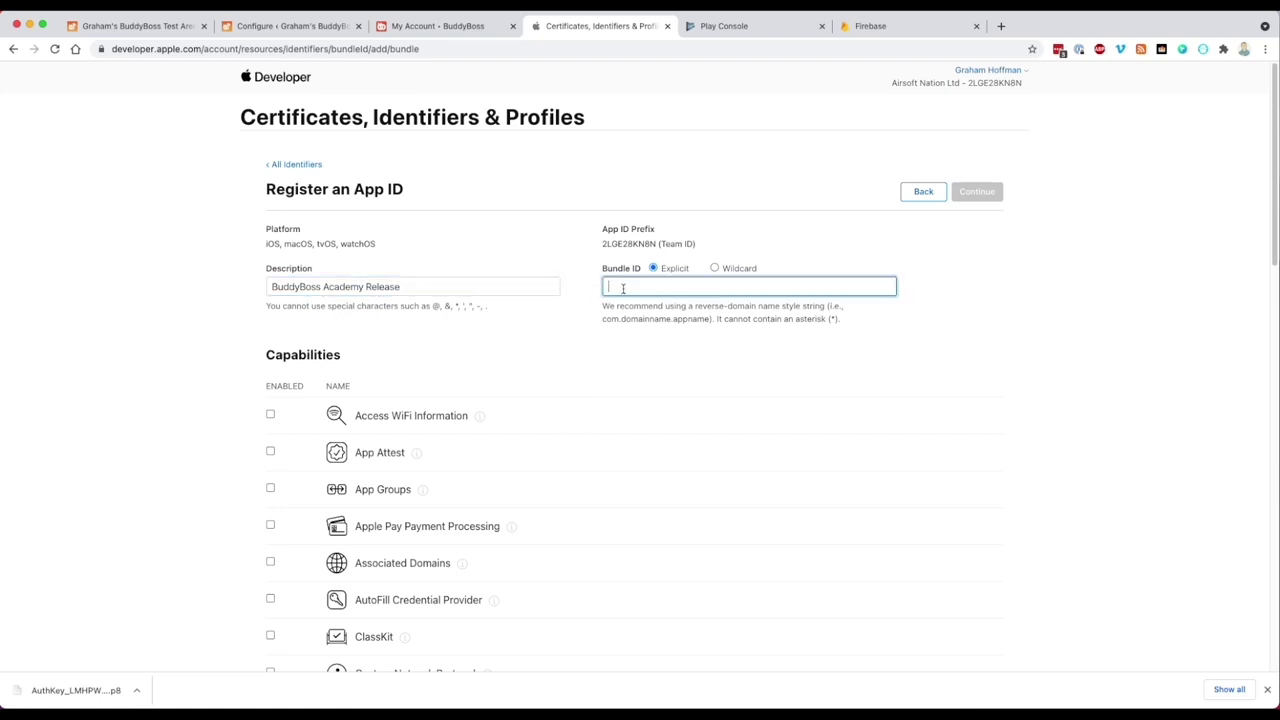
text(com.buddybossacademy.apple)
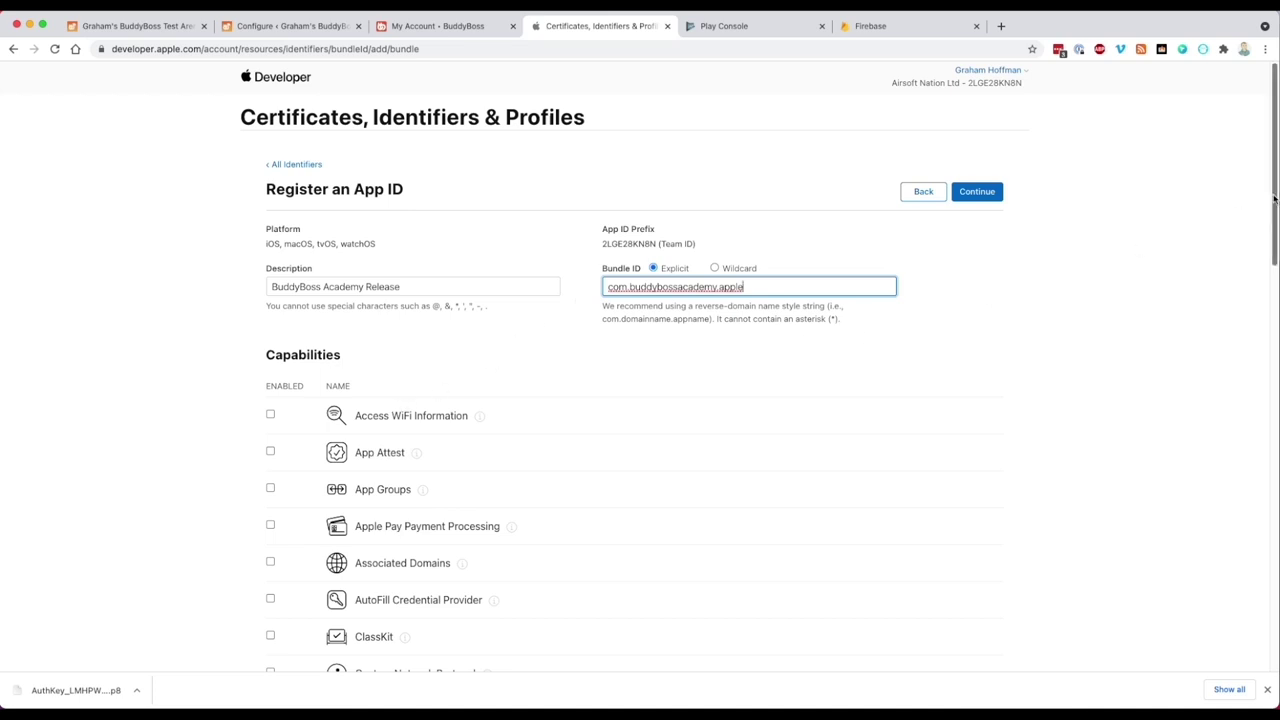
drag(1274, 199, 1275, 520)
click(270, 553)
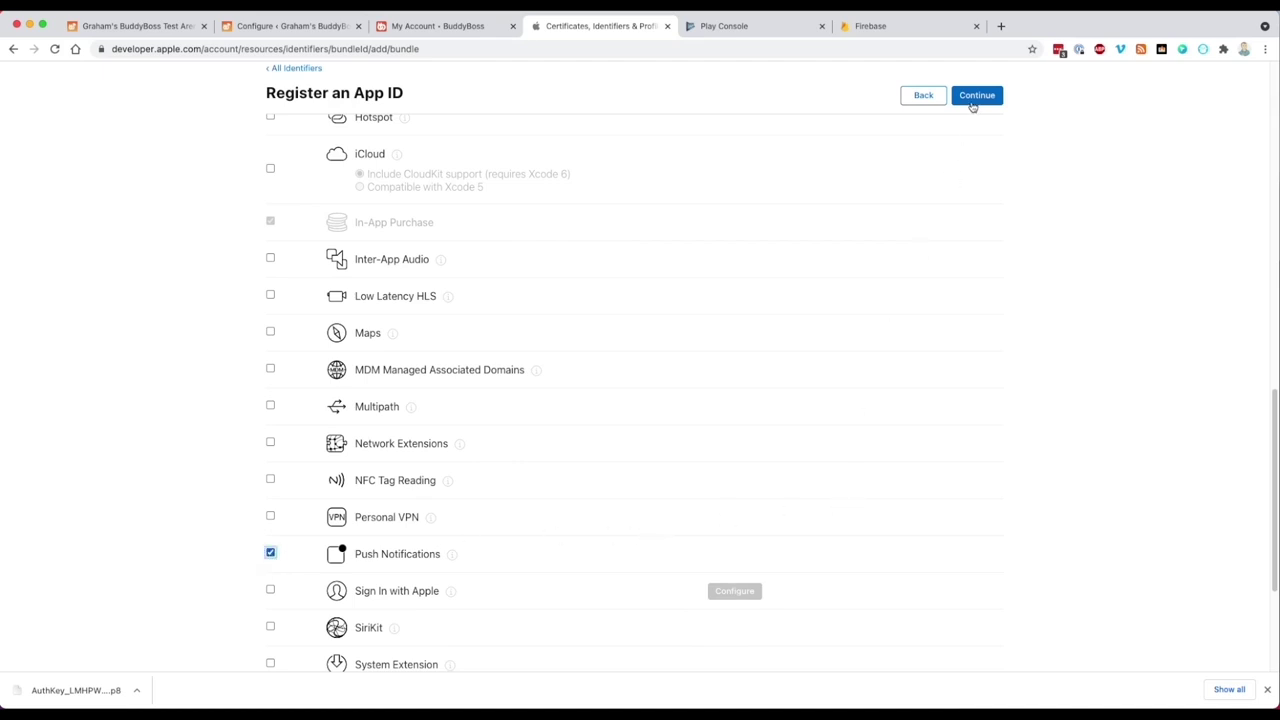
click(968, 100)
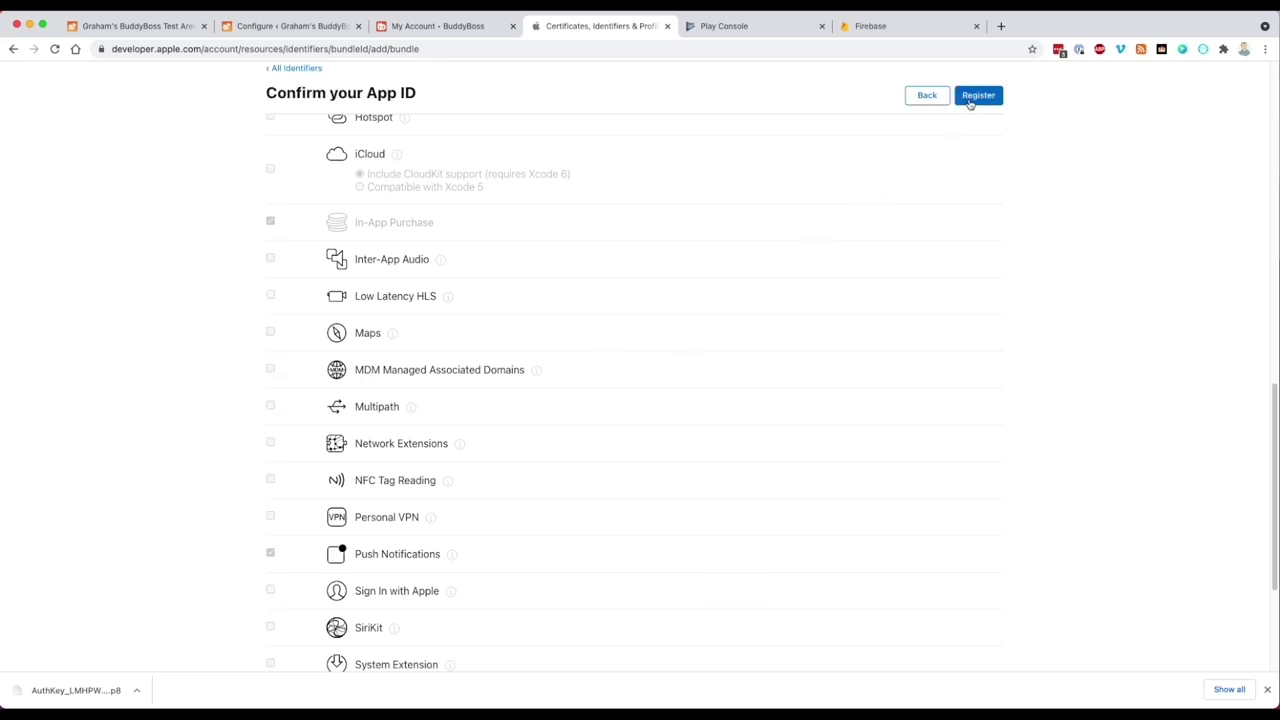
drag(1276, 398, 1266, 69)
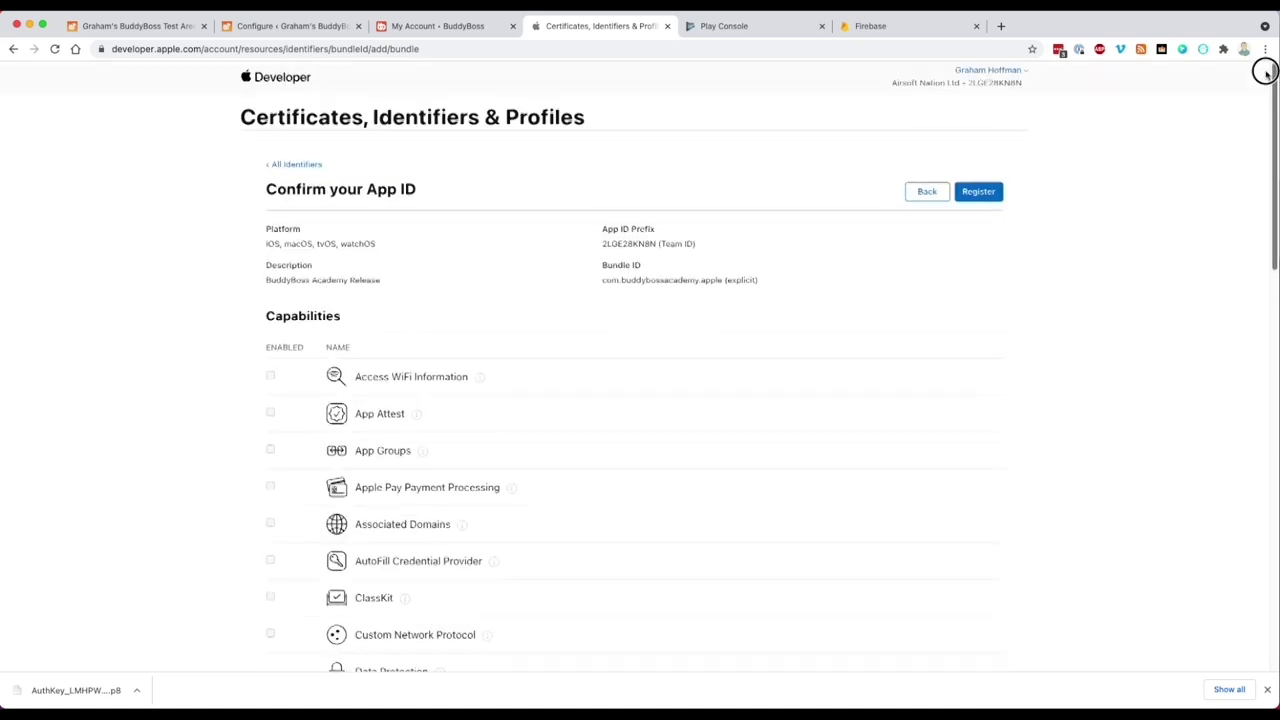
click(979, 192)
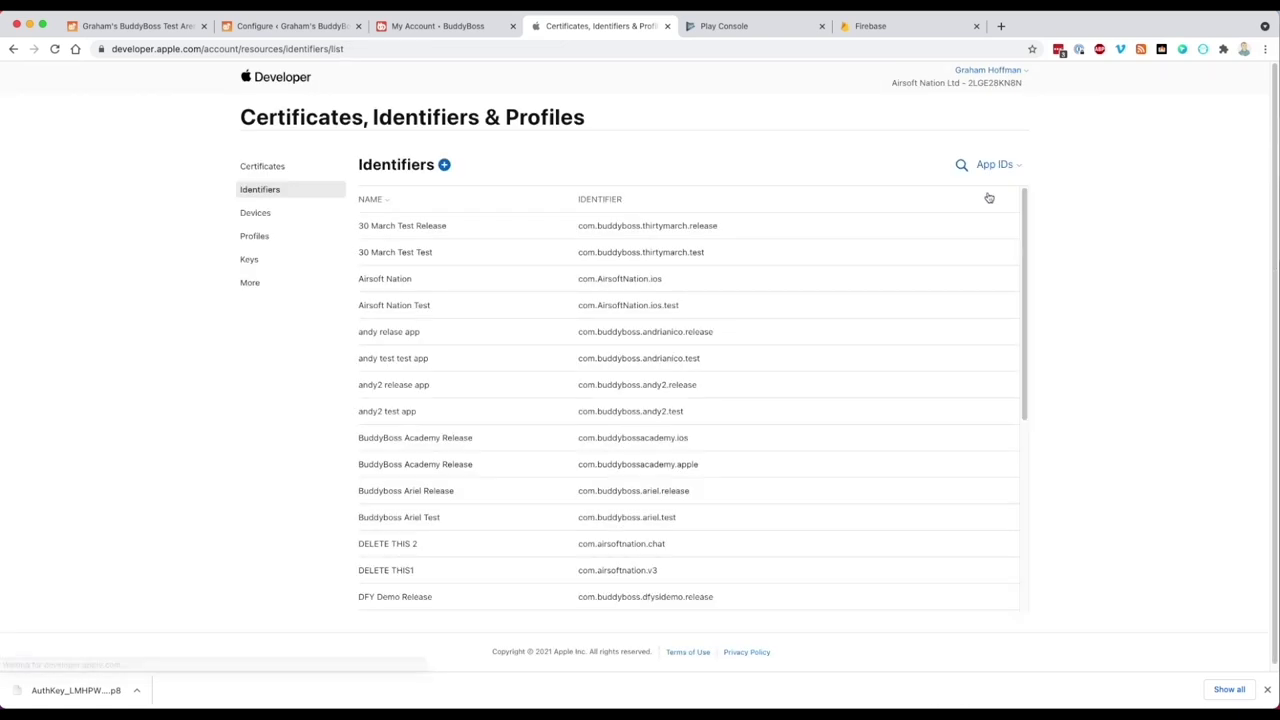
Register the test App ID com.buddybossacademy.apple.test, 'BuddyBoss Academy Test', with Push Notifications
click(445, 166)
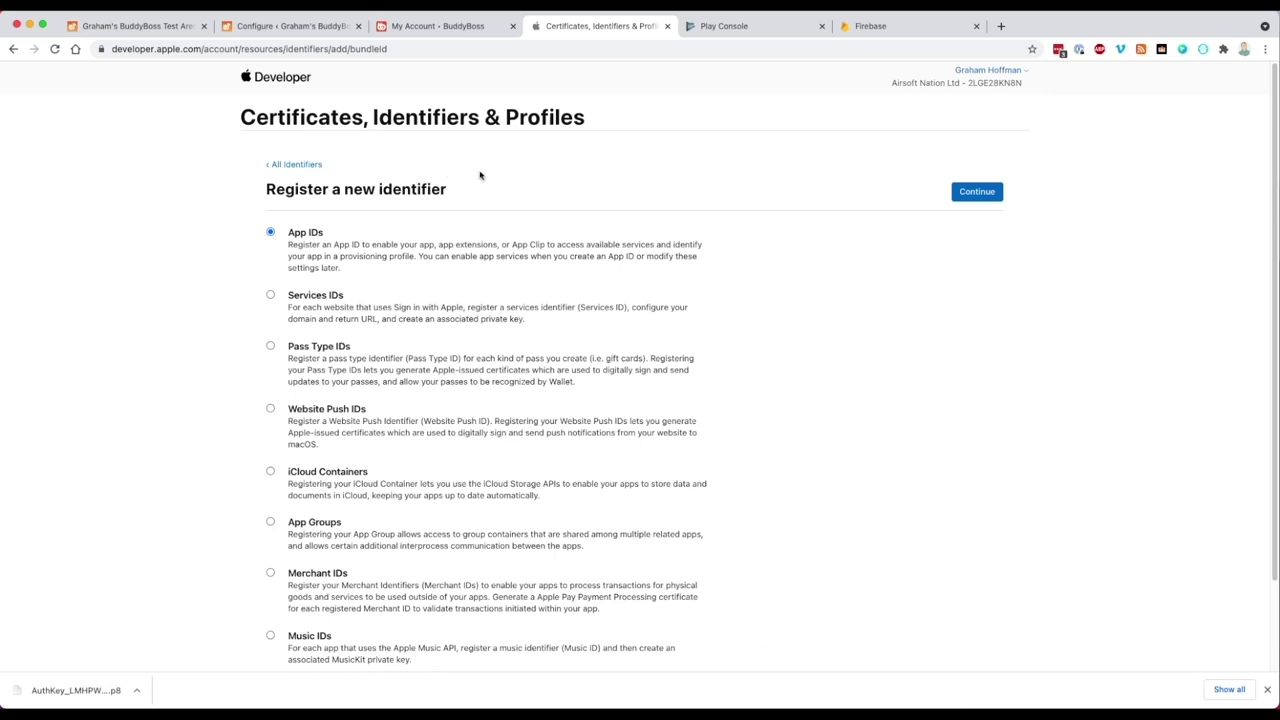
click(984, 194)
click(984, 194)
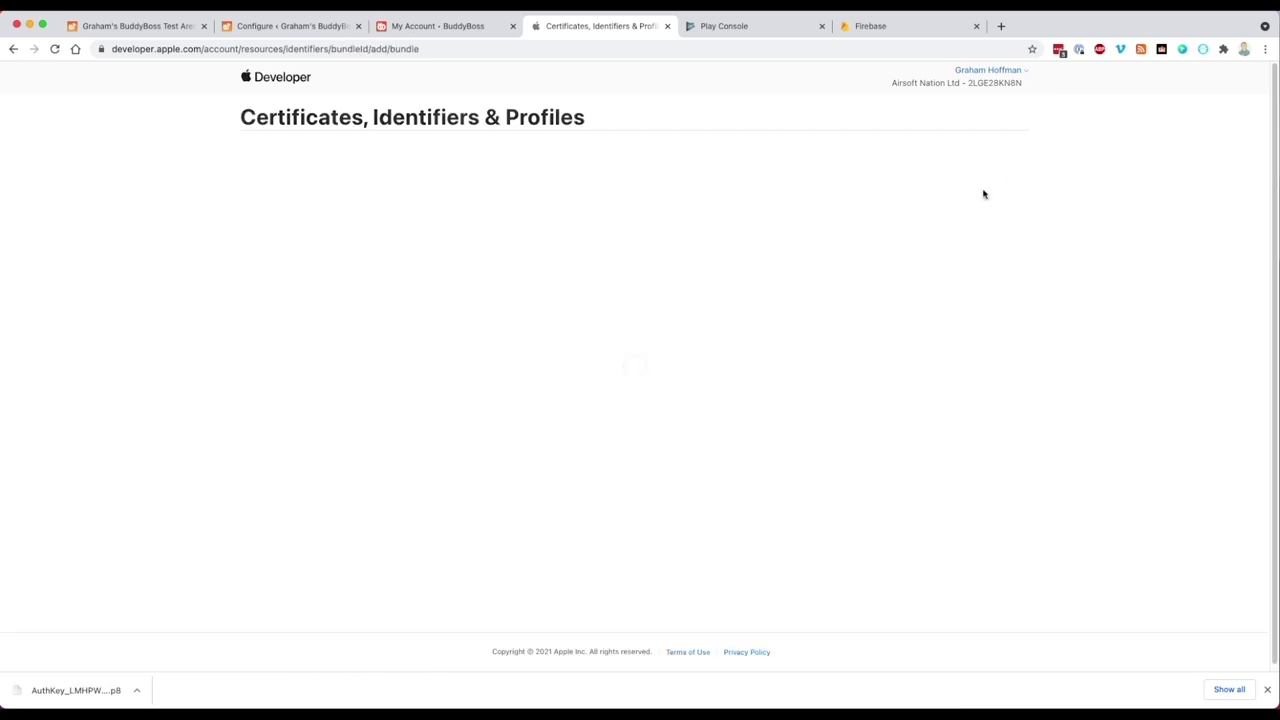
click(367, 287)
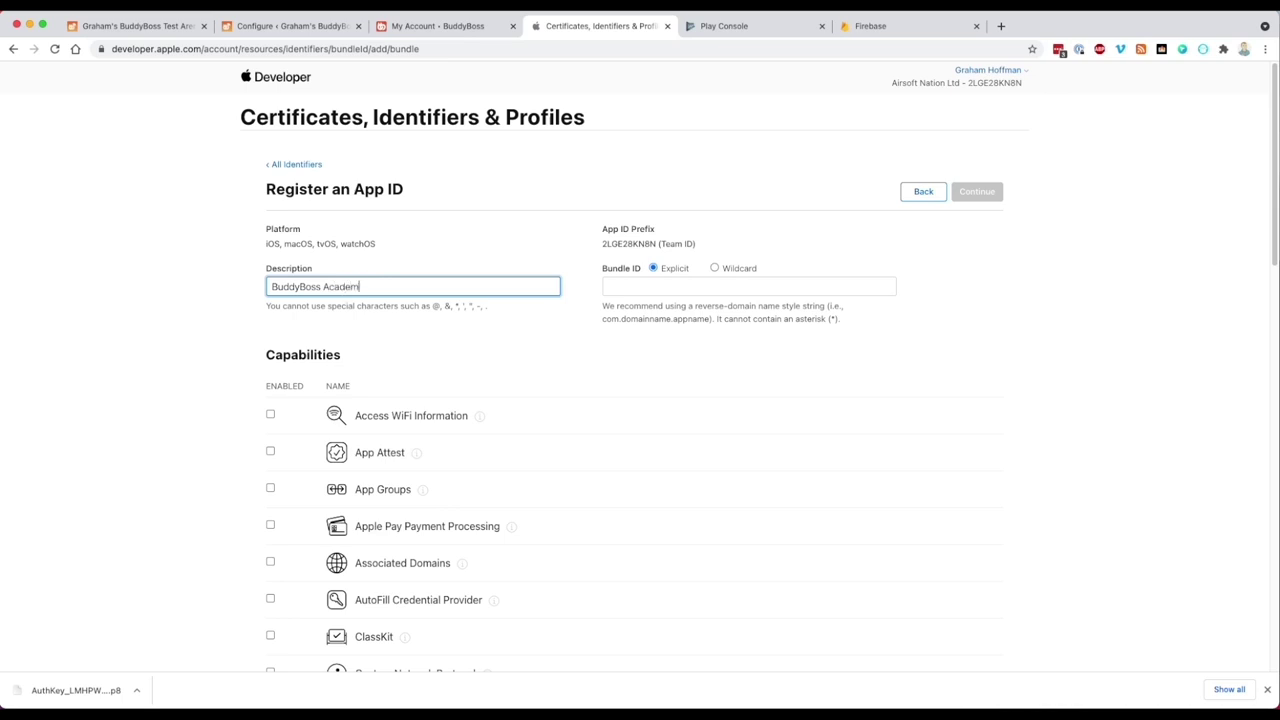
text(BuddyBoss Academy Test)
key(Tab)
key(Tab)
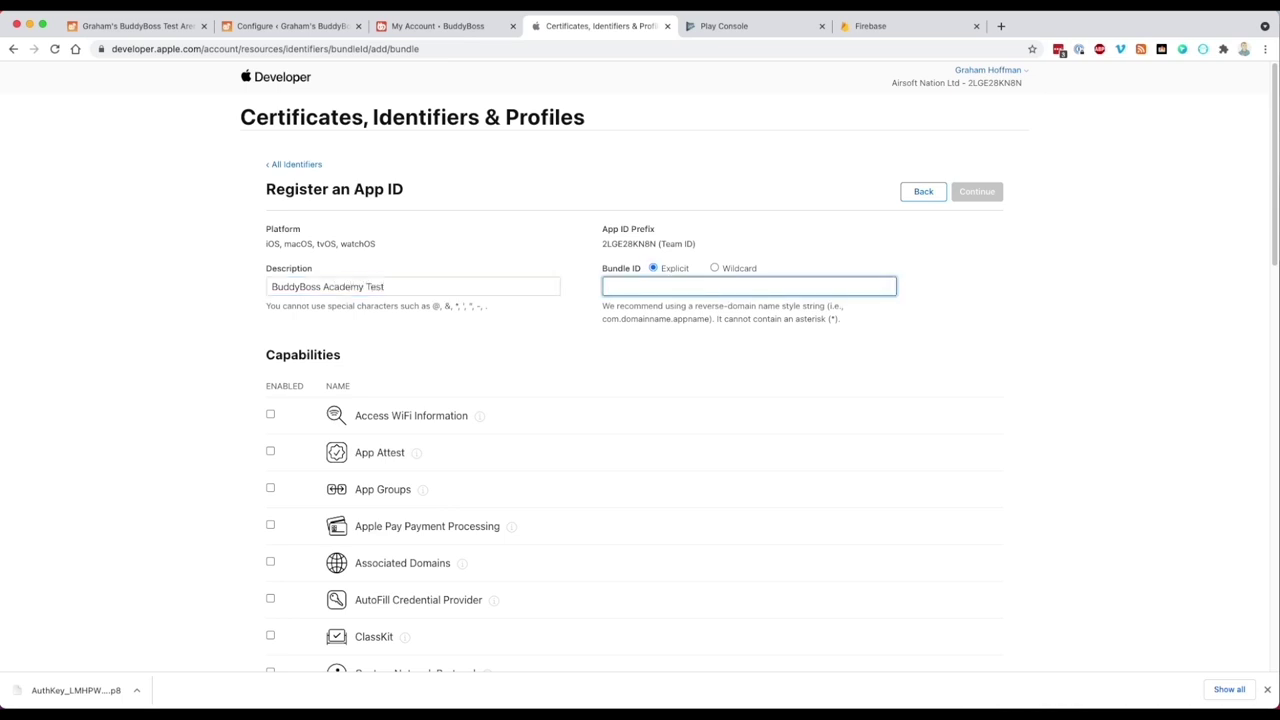
text(com.buddybossacademy.apple.test)
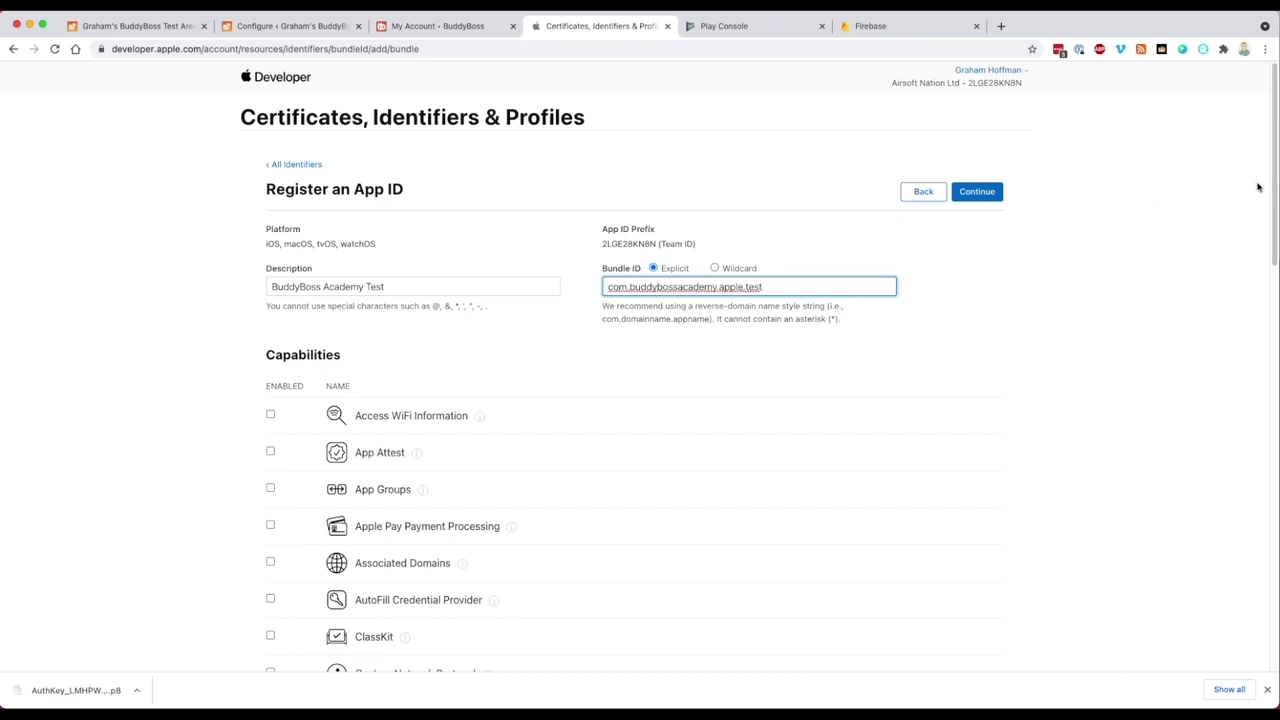
drag(1271, 188, 1275, 577)
click(270, 349)
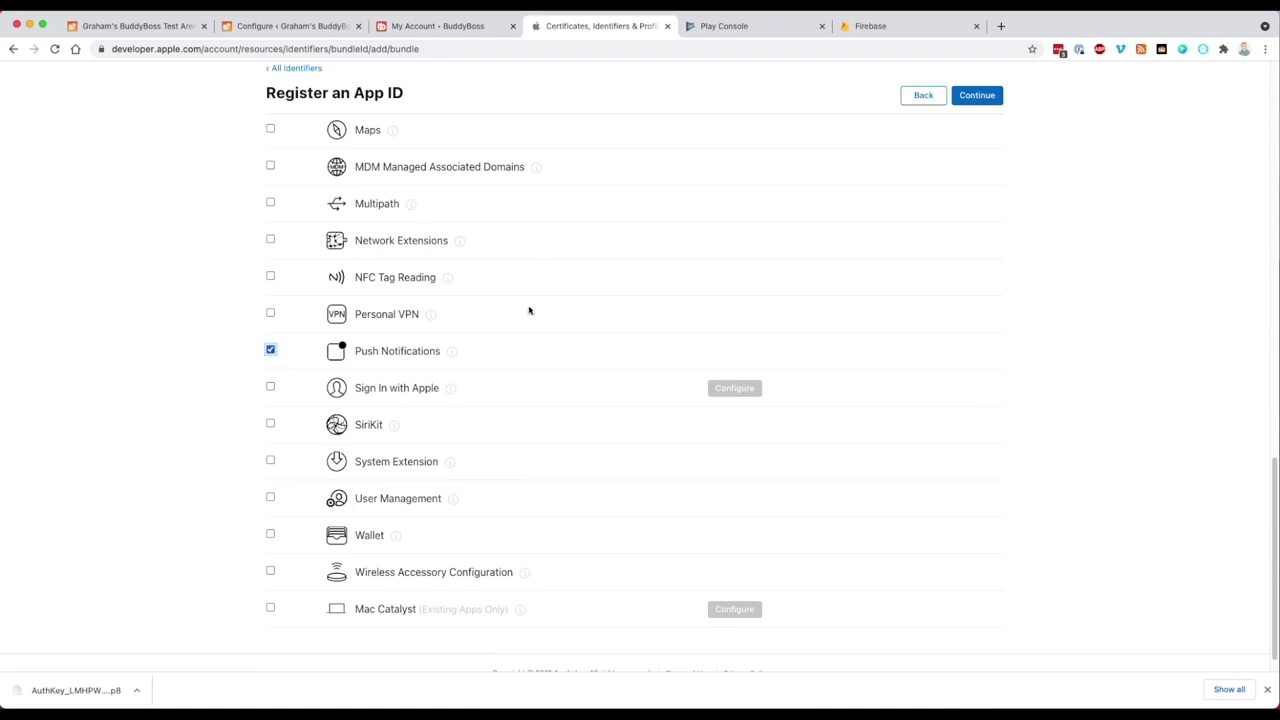
click(968, 100)
click(966, 102)
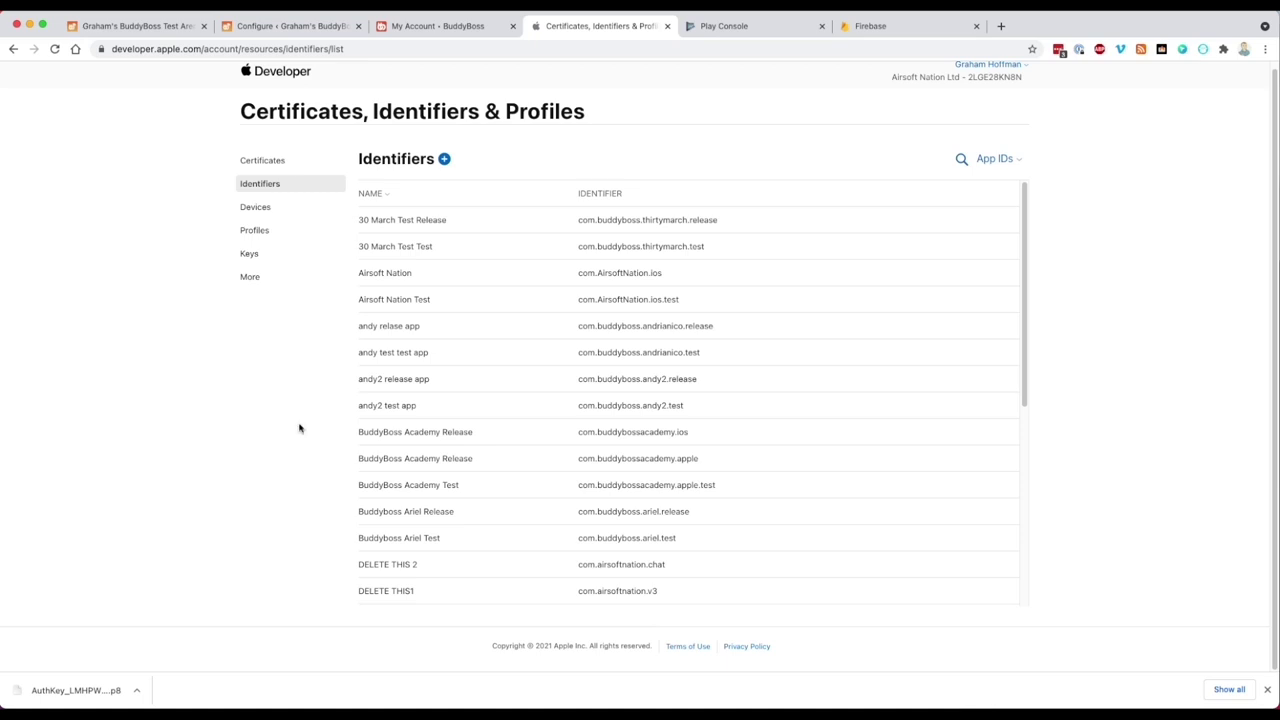
click(250, 27)
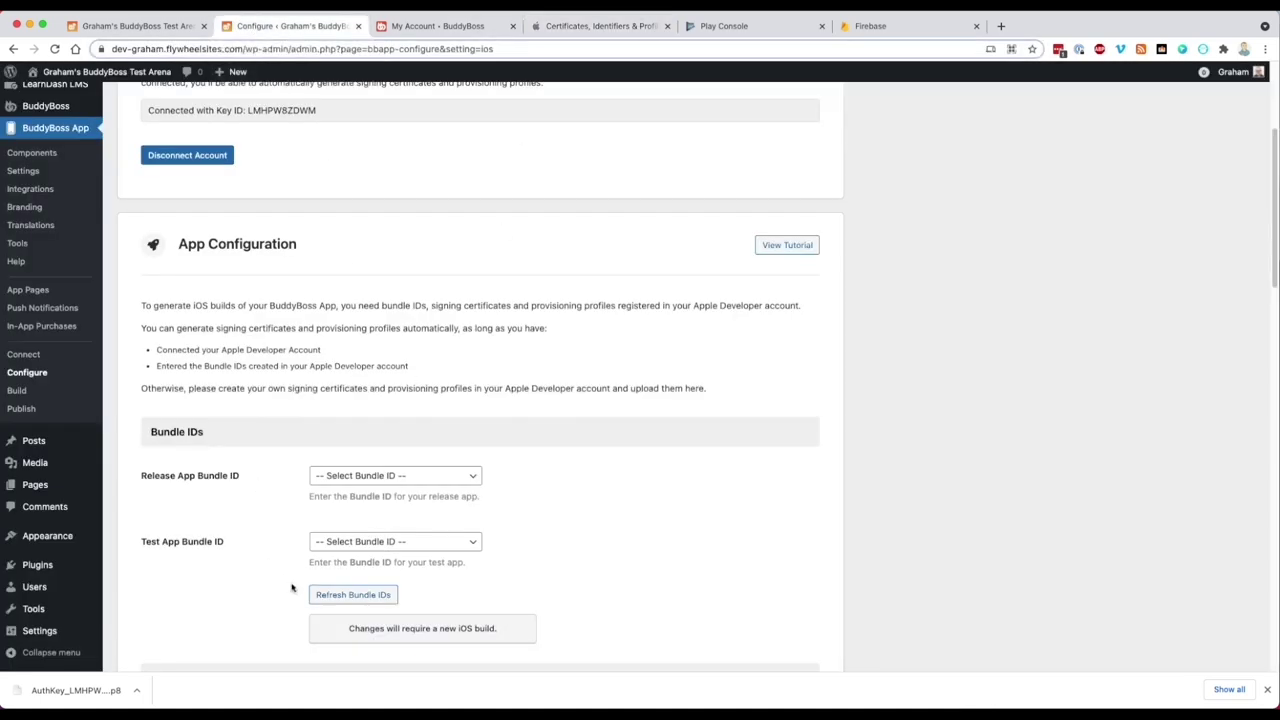
Refresh bundle IDs, choose com.buddybossacademy.apple for release and com.buddybossacademy.apple.test for test, and save
click(344, 595)
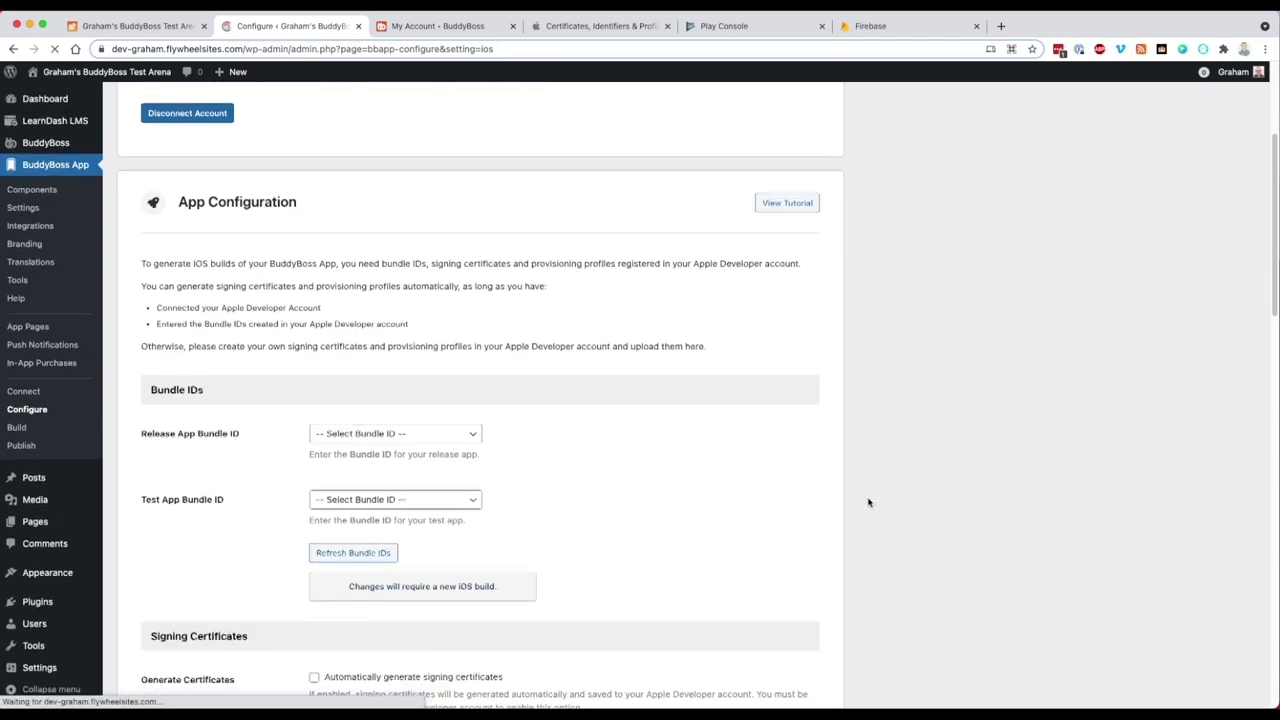
click(455, 440)
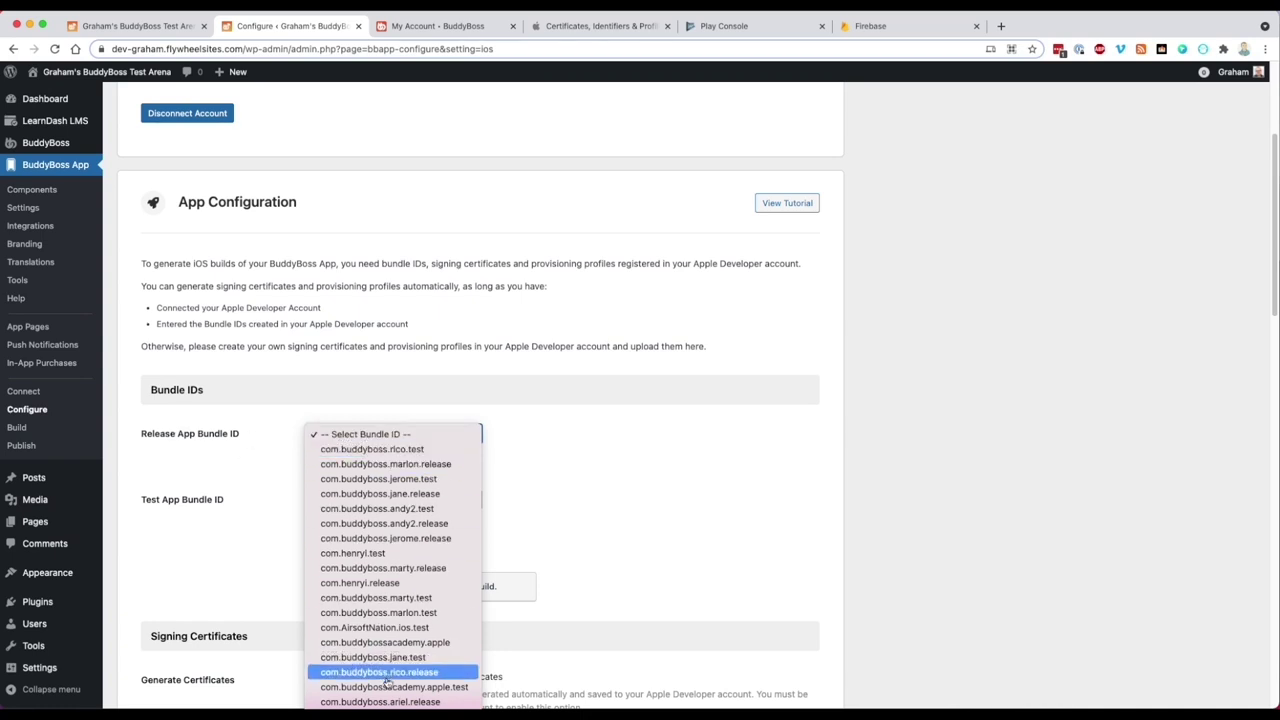
scroll(383, 703, down, 3)
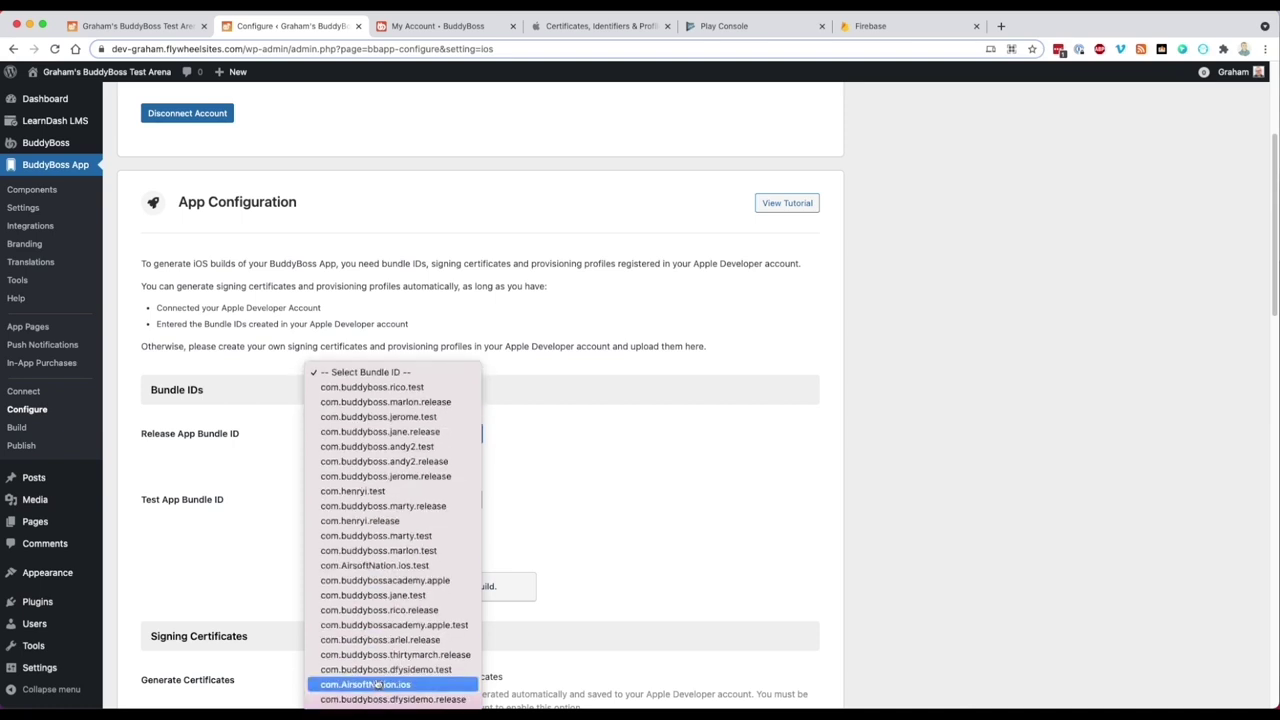
click(373, 580)
click(369, 500)
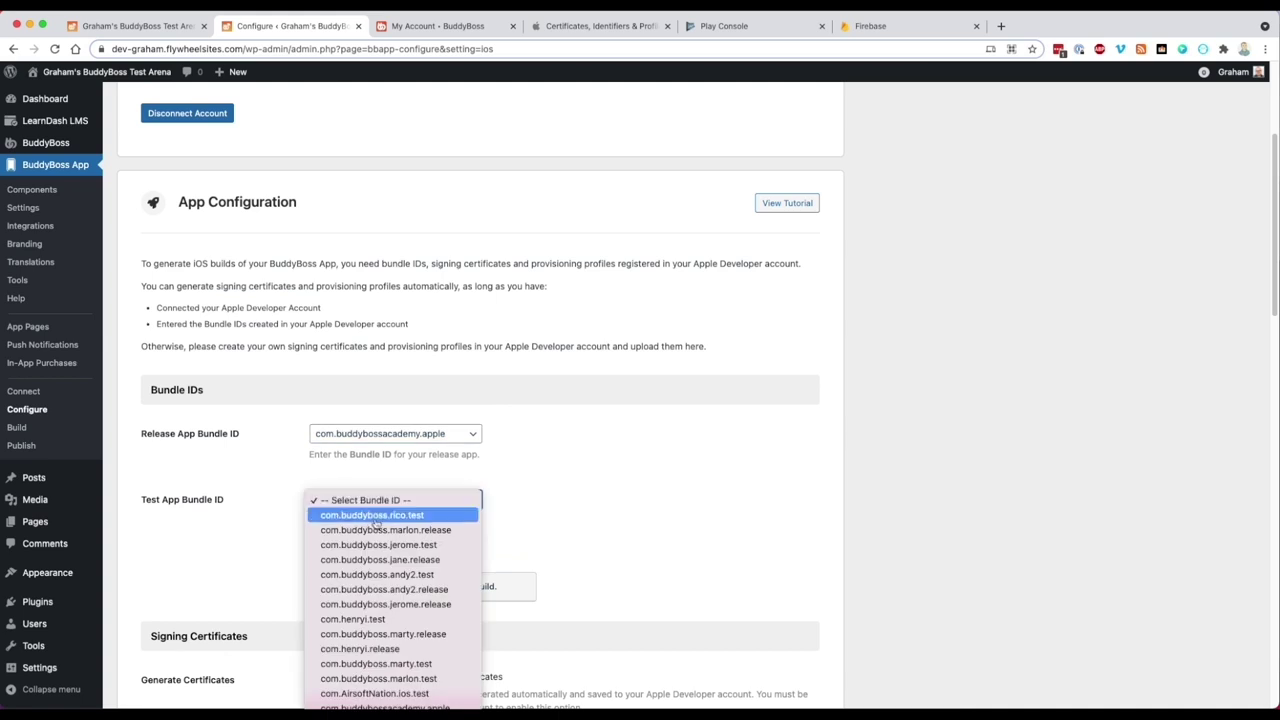
click(378, 705)
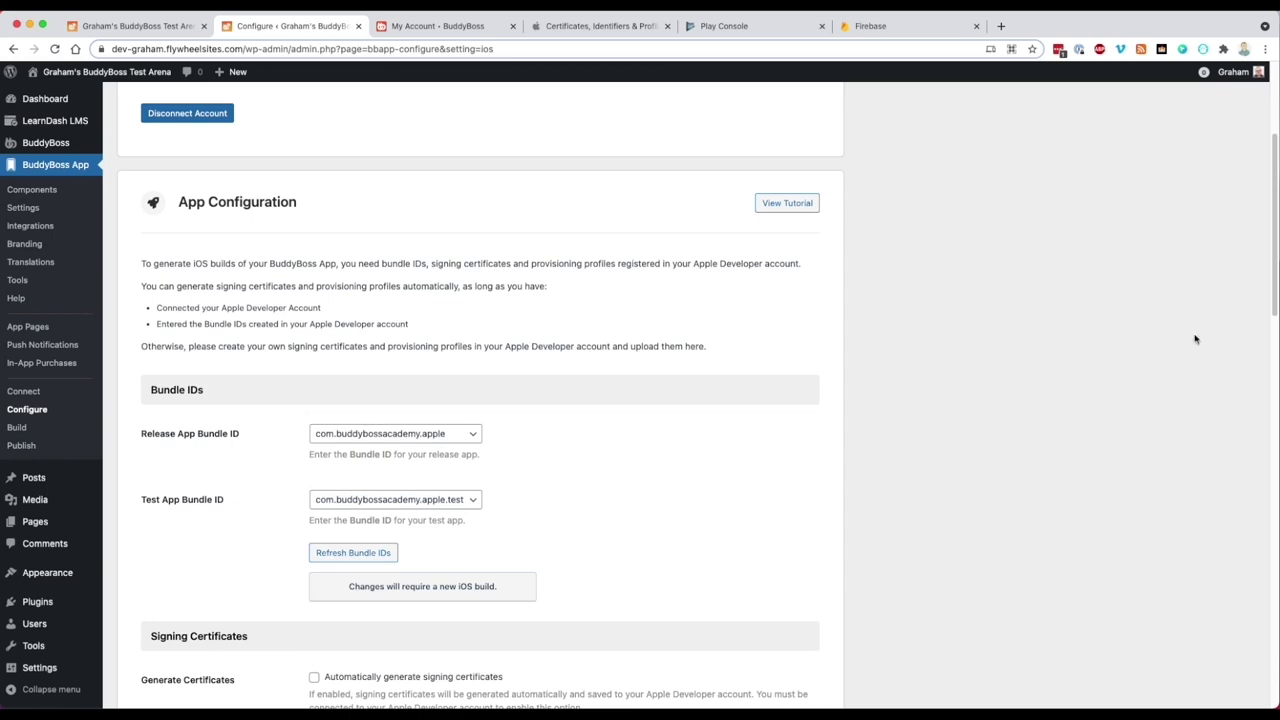
scroll(263, 354, down, 15)
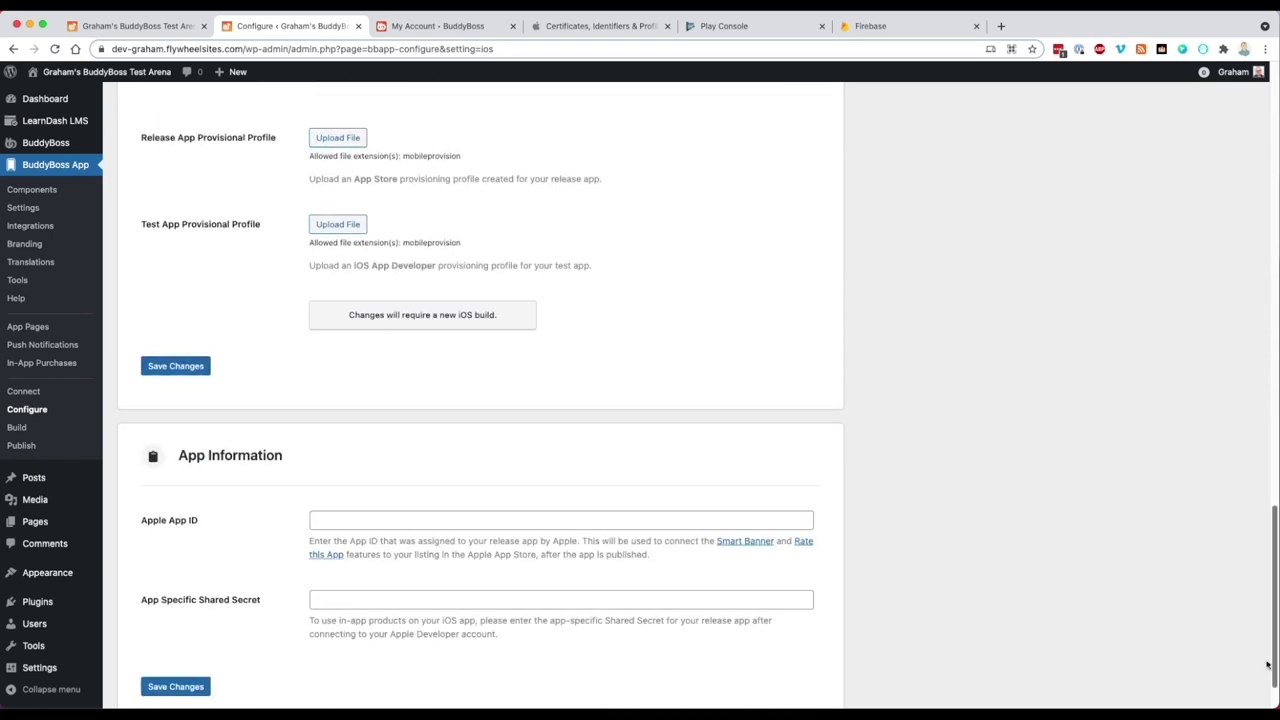
click(196, 364)
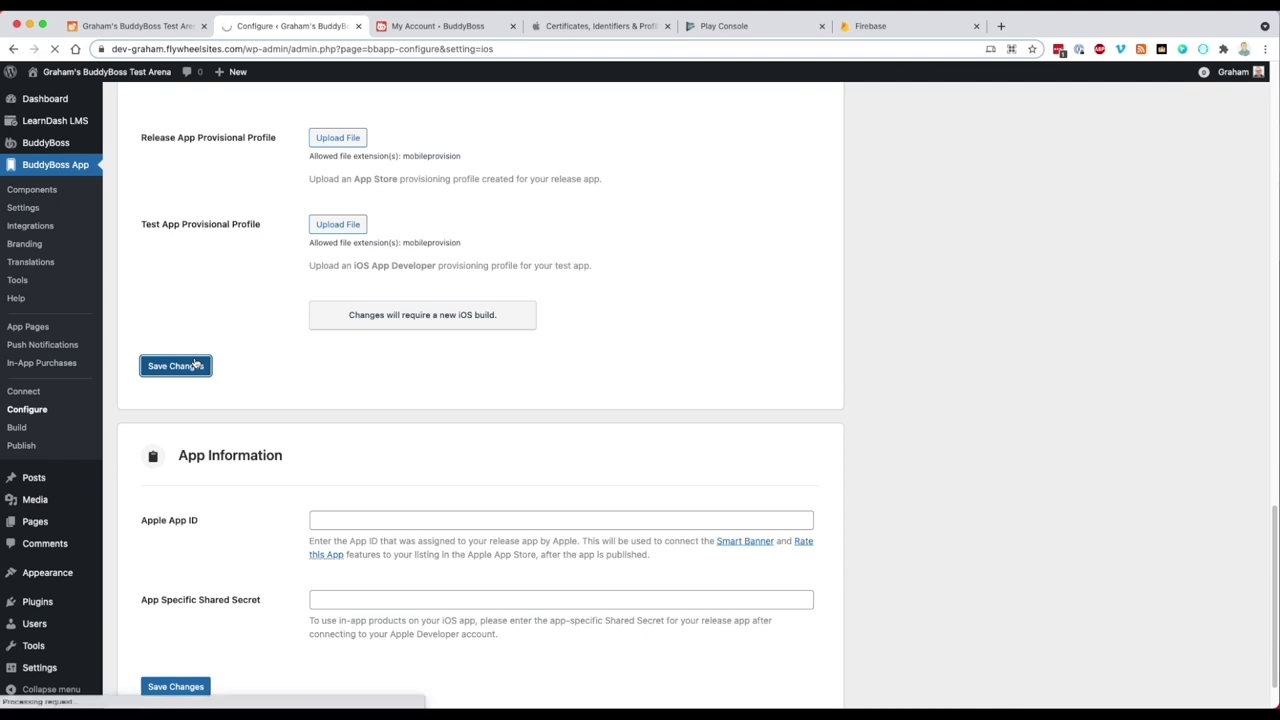
Enable 'Automatically generate signing certificates' and save, producing release and test .p12 certificates
drag(1275, 158, 698, 294)
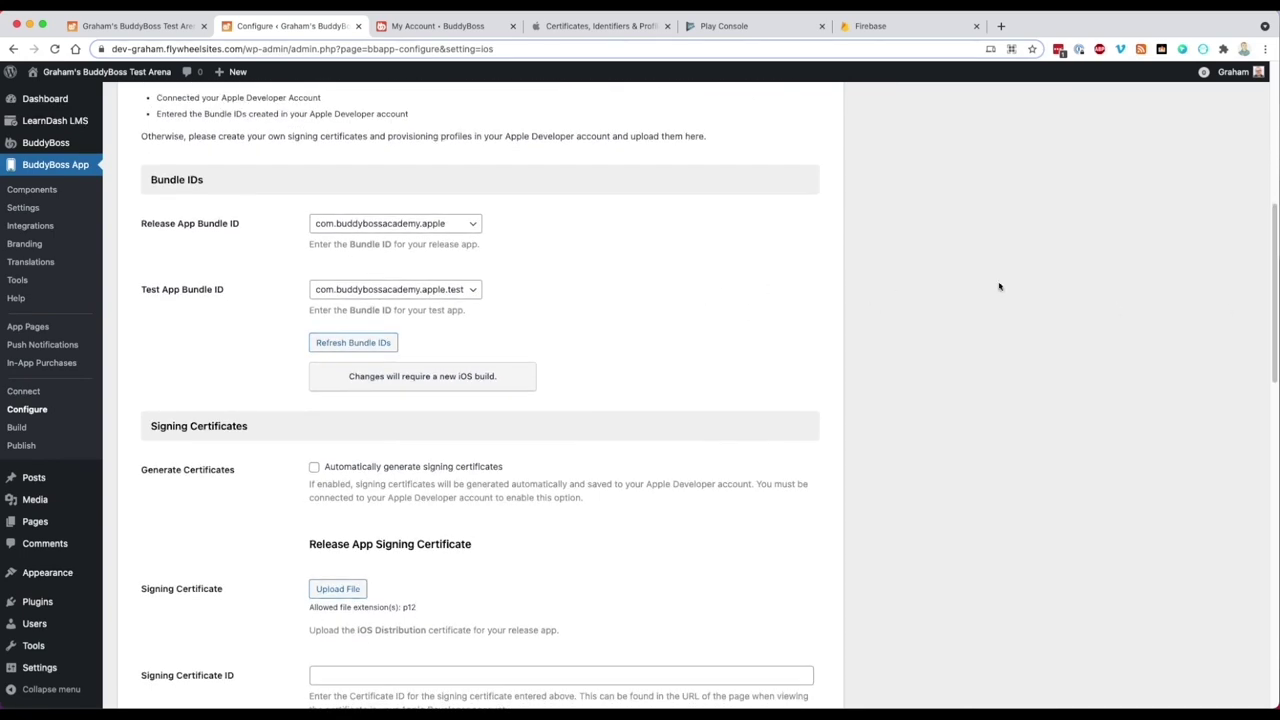
drag(1274, 251, 1274, 317)
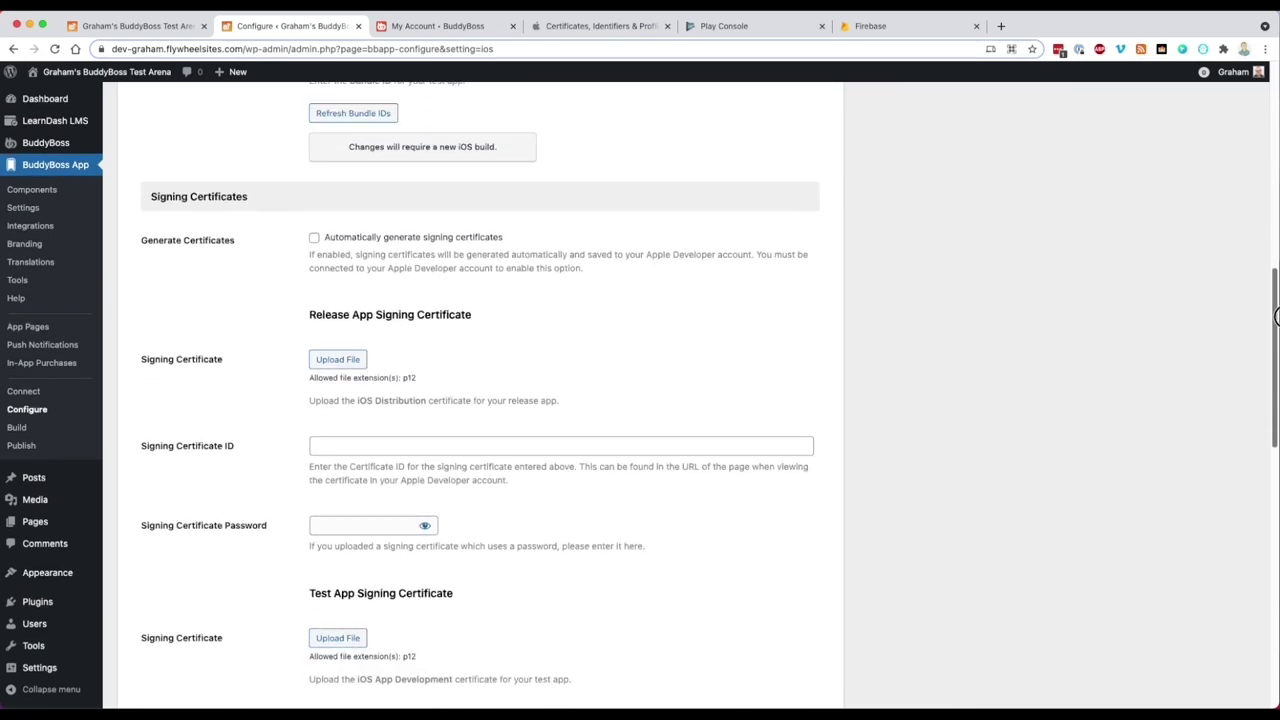
click(313, 239)
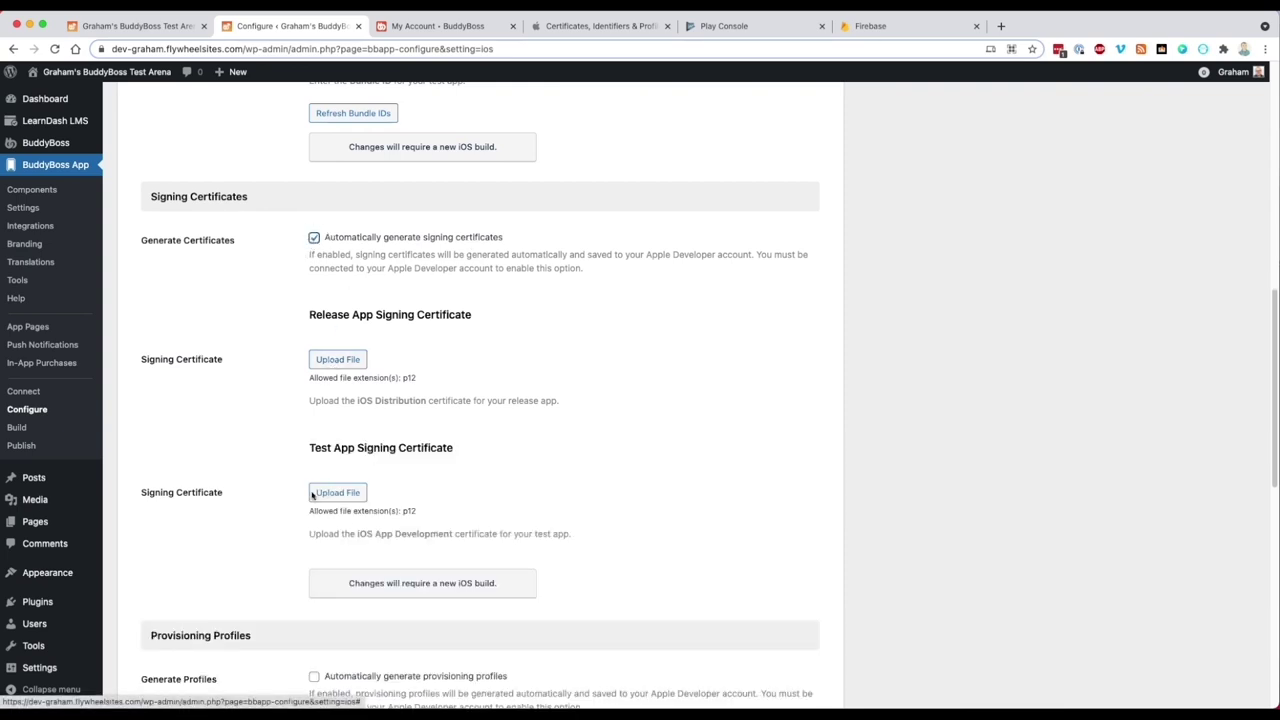
drag(1268, 406, 1256, 538)
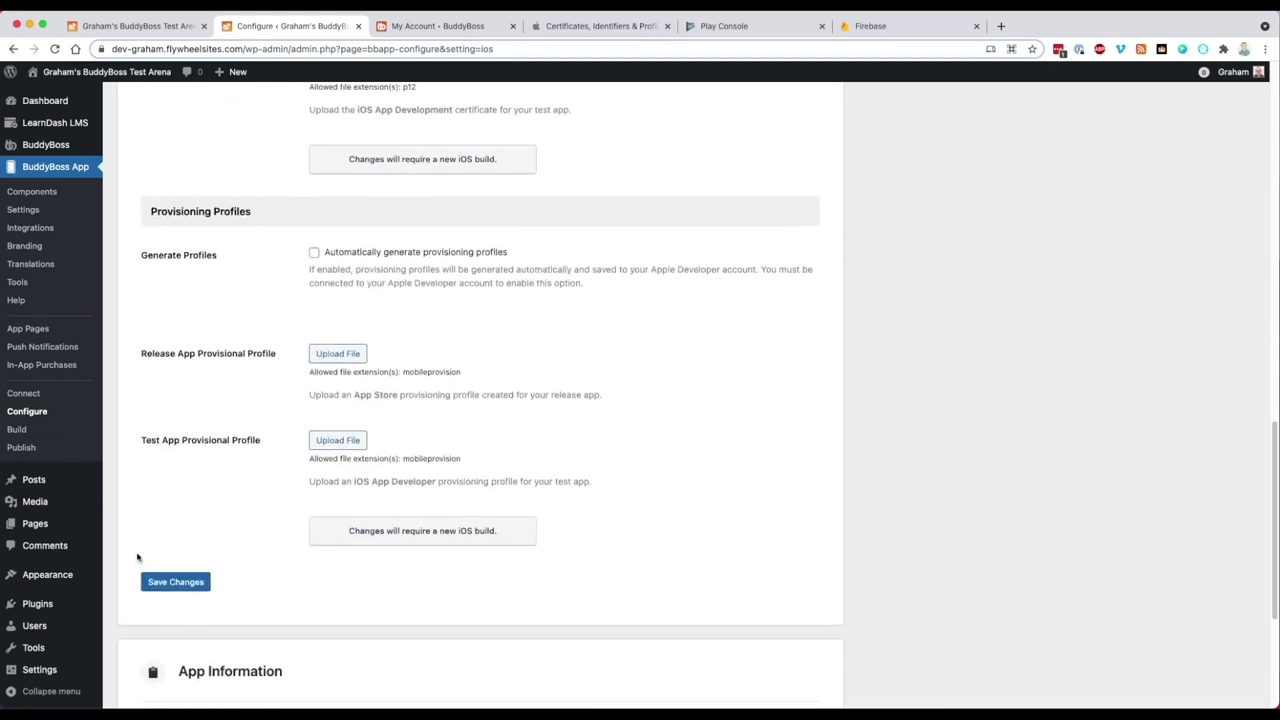
click(159, 582)
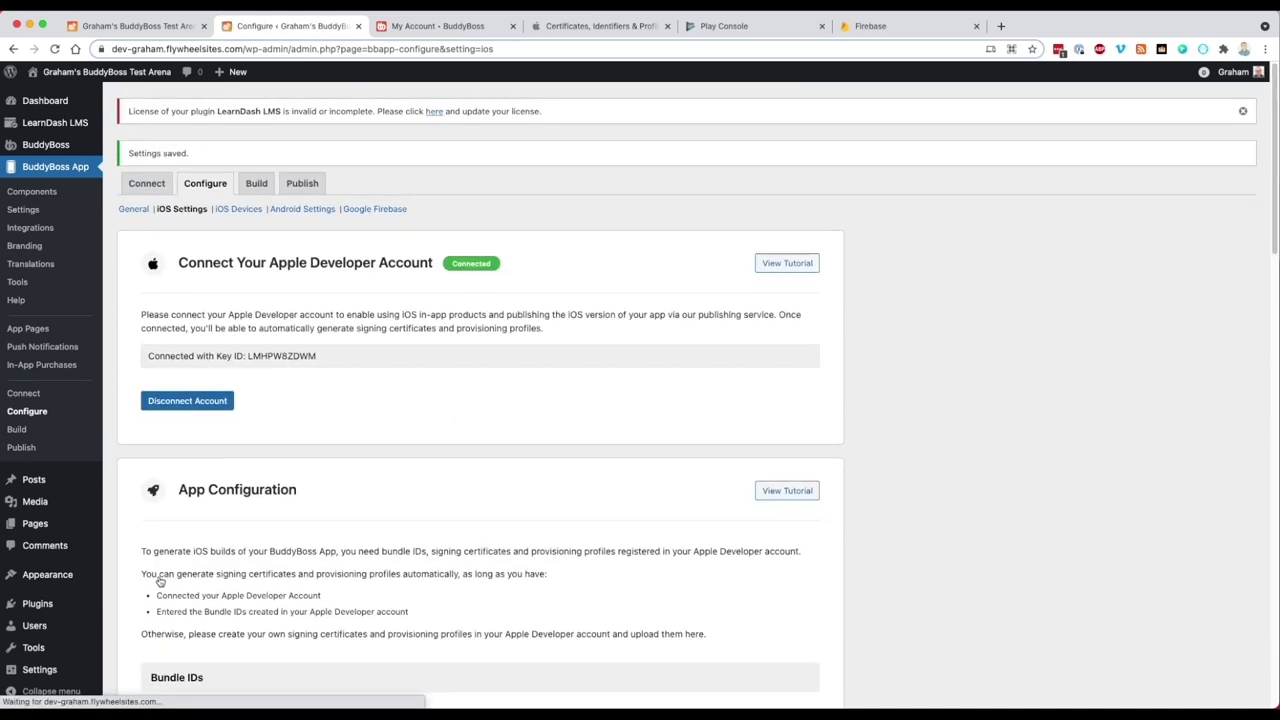
drag(1268, 227, 1272, 478)
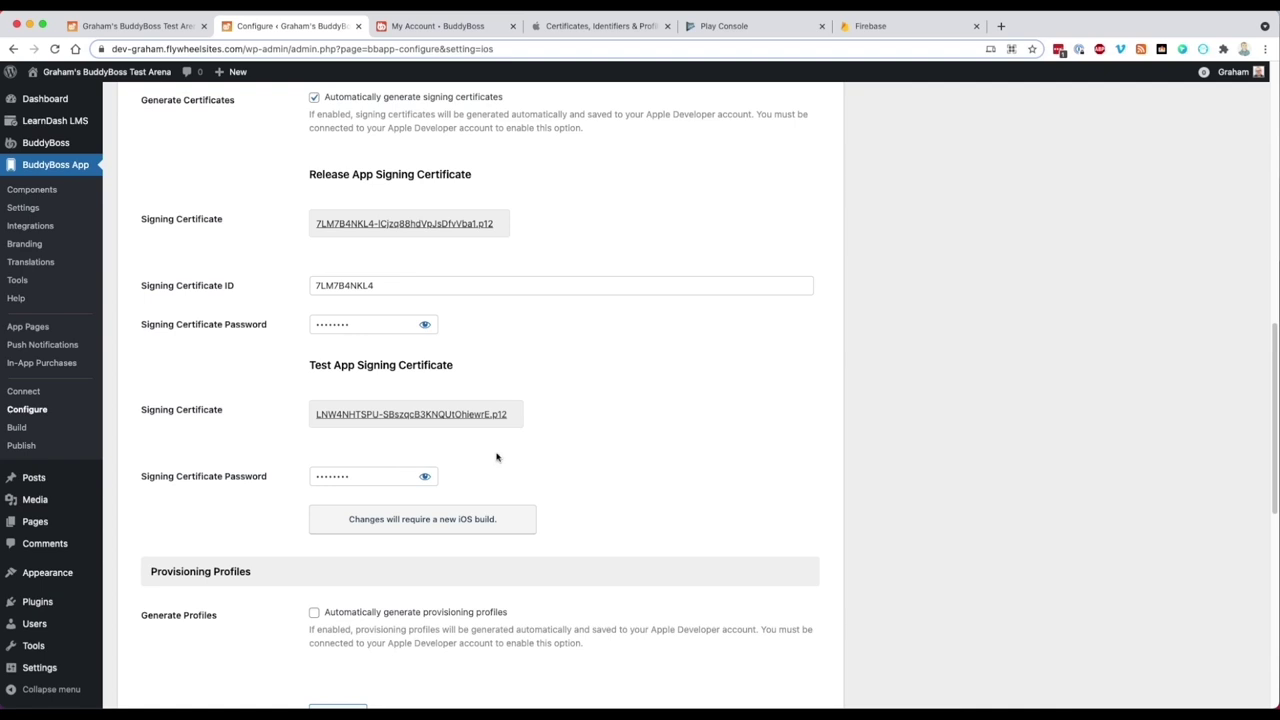
Save with automatic provisioning profiles on and confirm both .mobileprovision files are filled in
drag(1276, 360, 1271, 444)
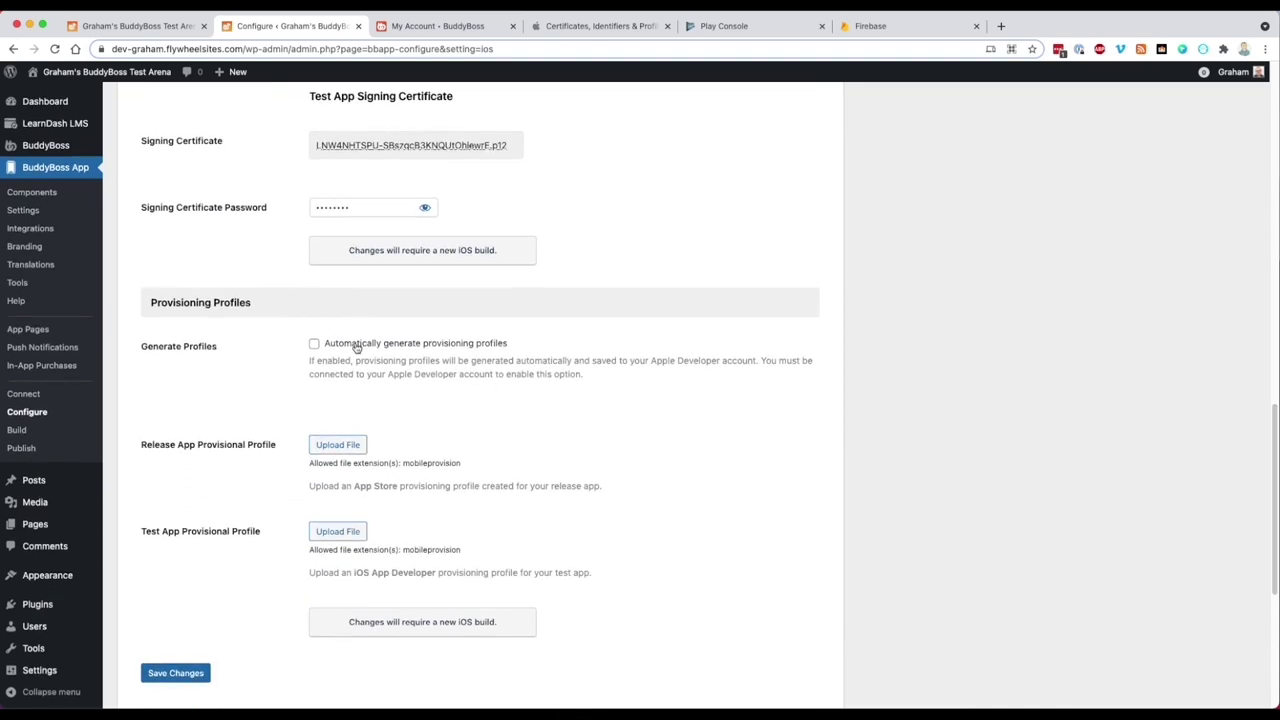
click(160, 677)
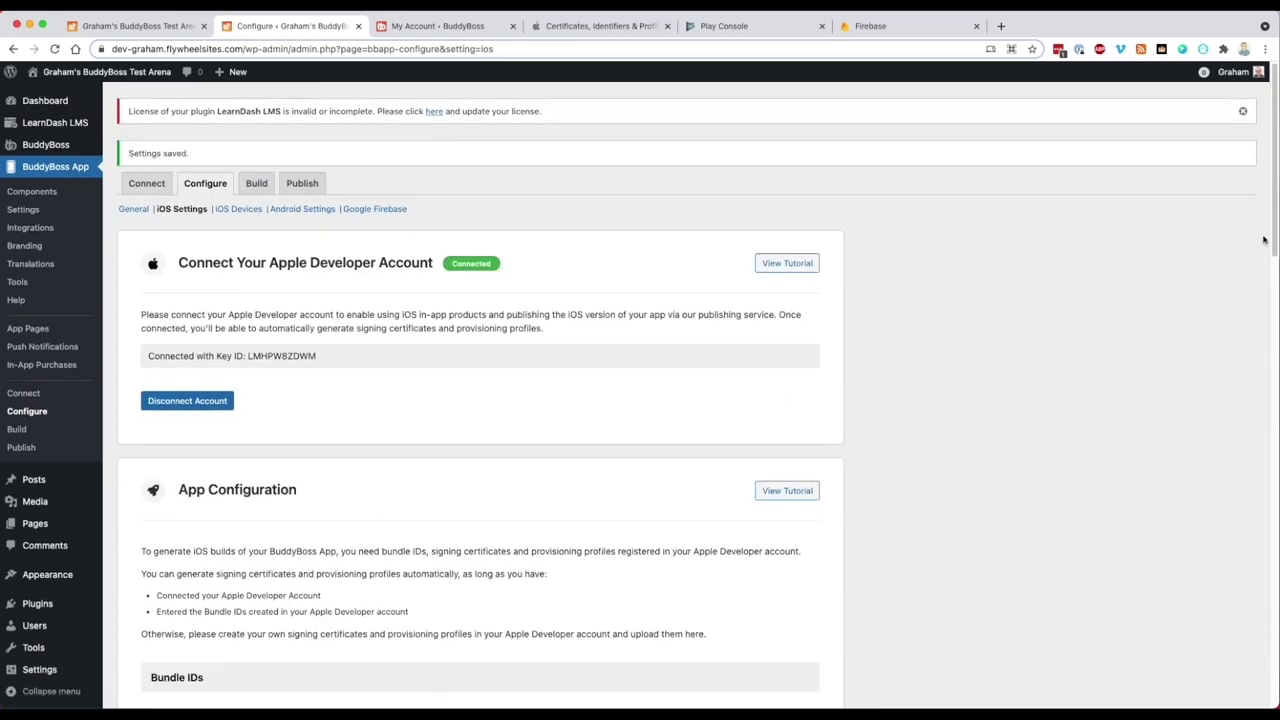
scroll(1268, 263, down, 1)
scroll(1268, 263, down, 15)
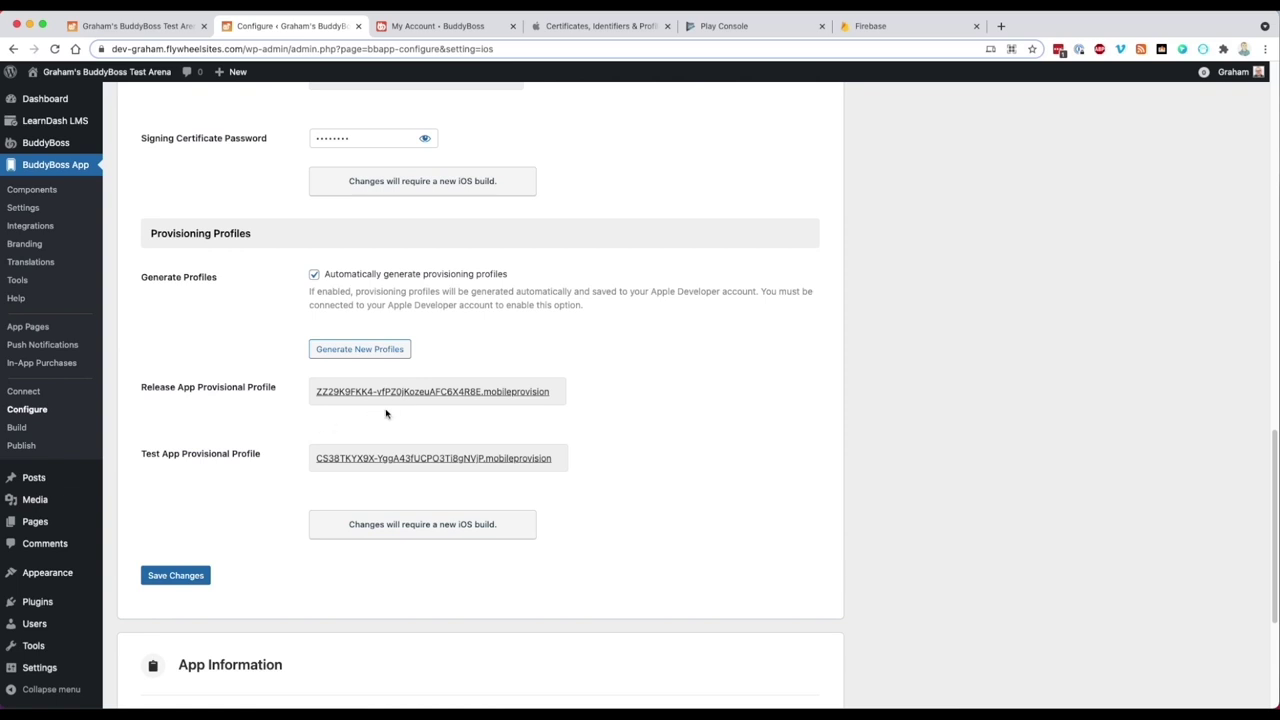
Review the Apple Developer Certificates and Profiles lists, ending back on Certificates
click(598, 31)
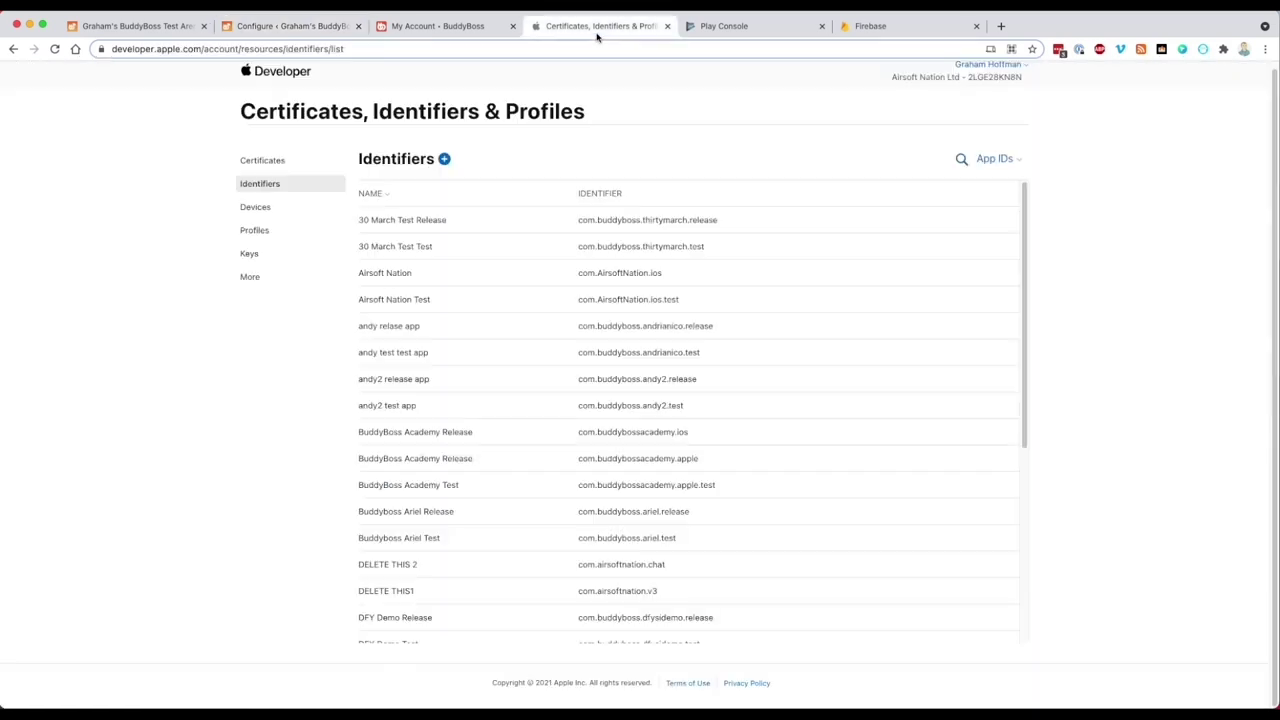
click(256, 162)
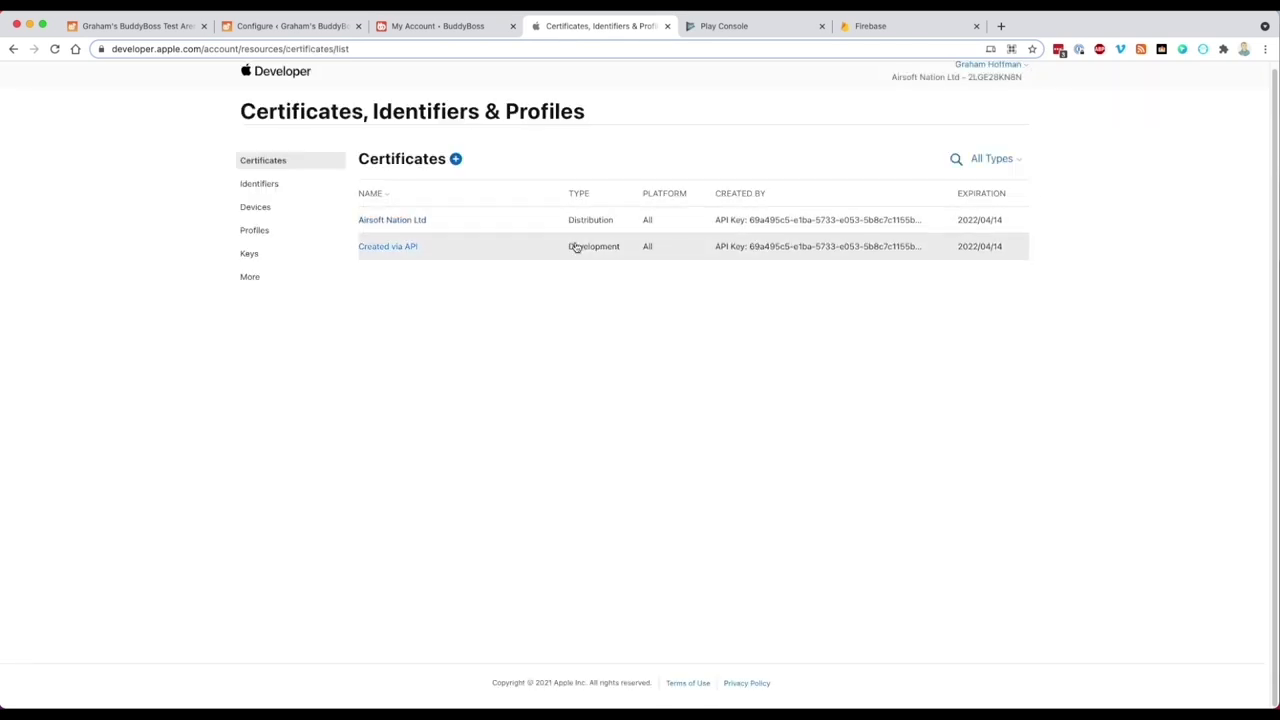
click(269, 231)
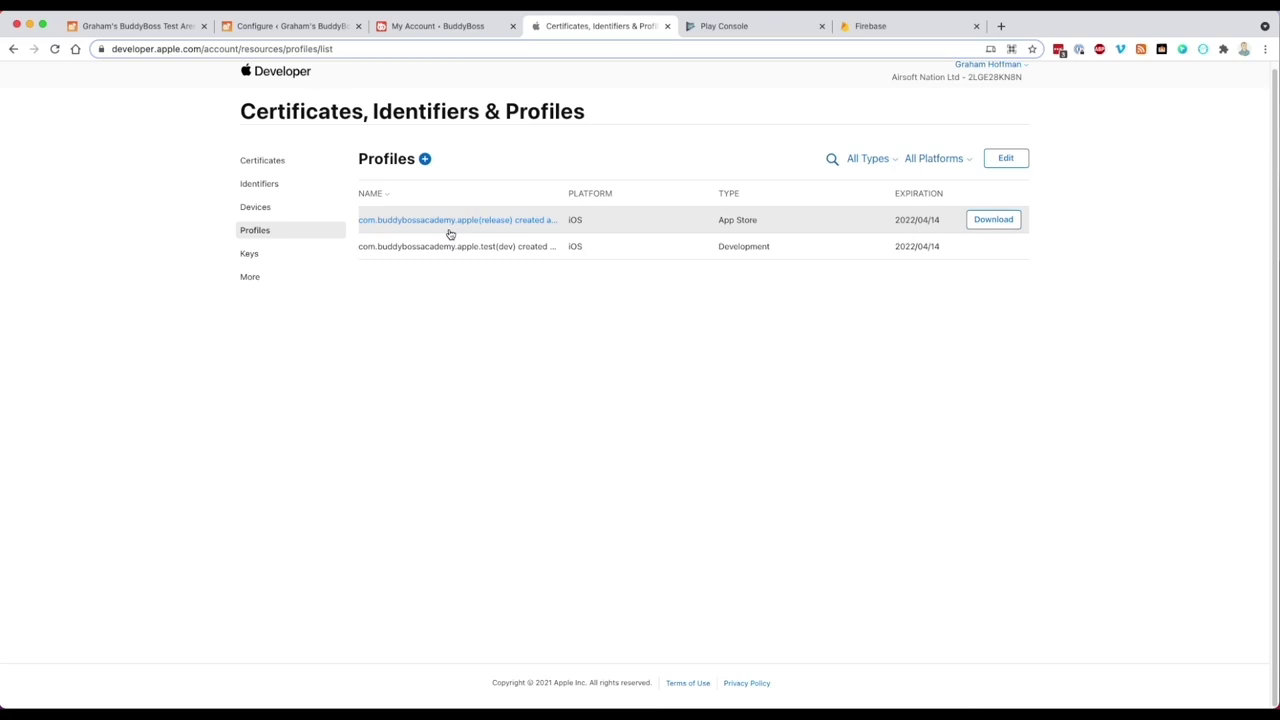
click(253, 161)
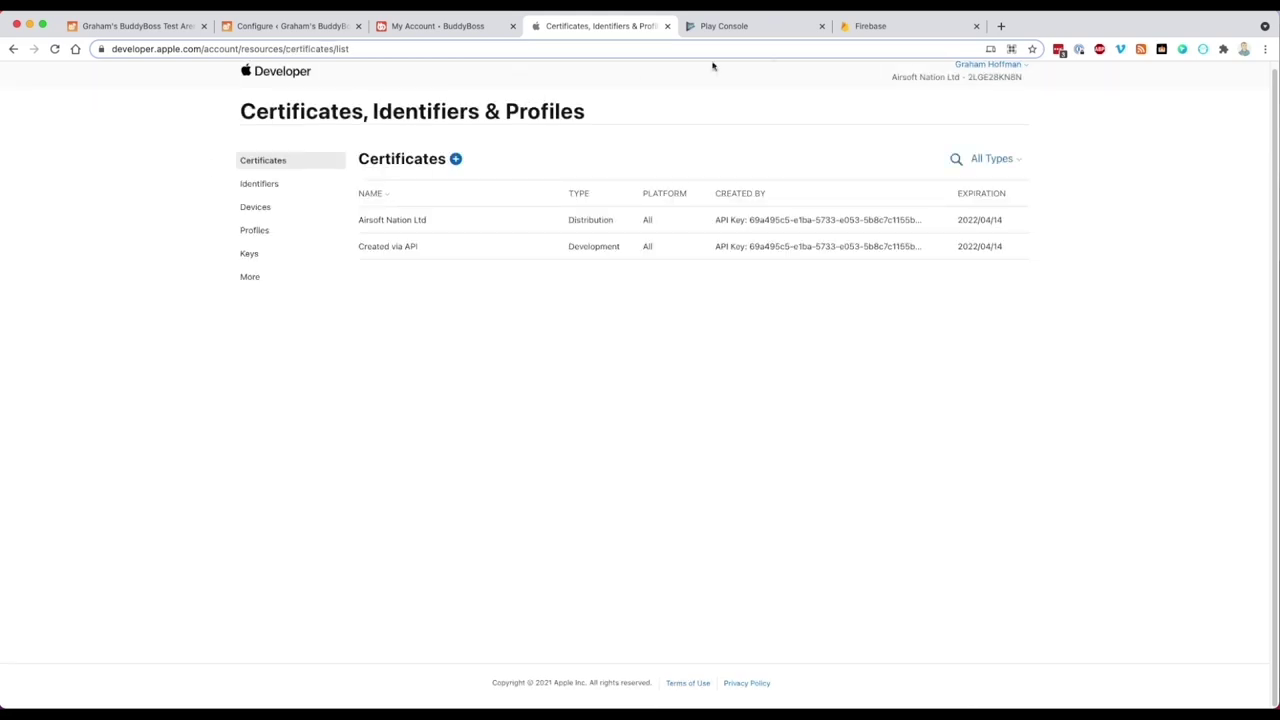
Glance over the BuddyBoss App configure page, then return to Apple's Certificates page
click(272, 27)
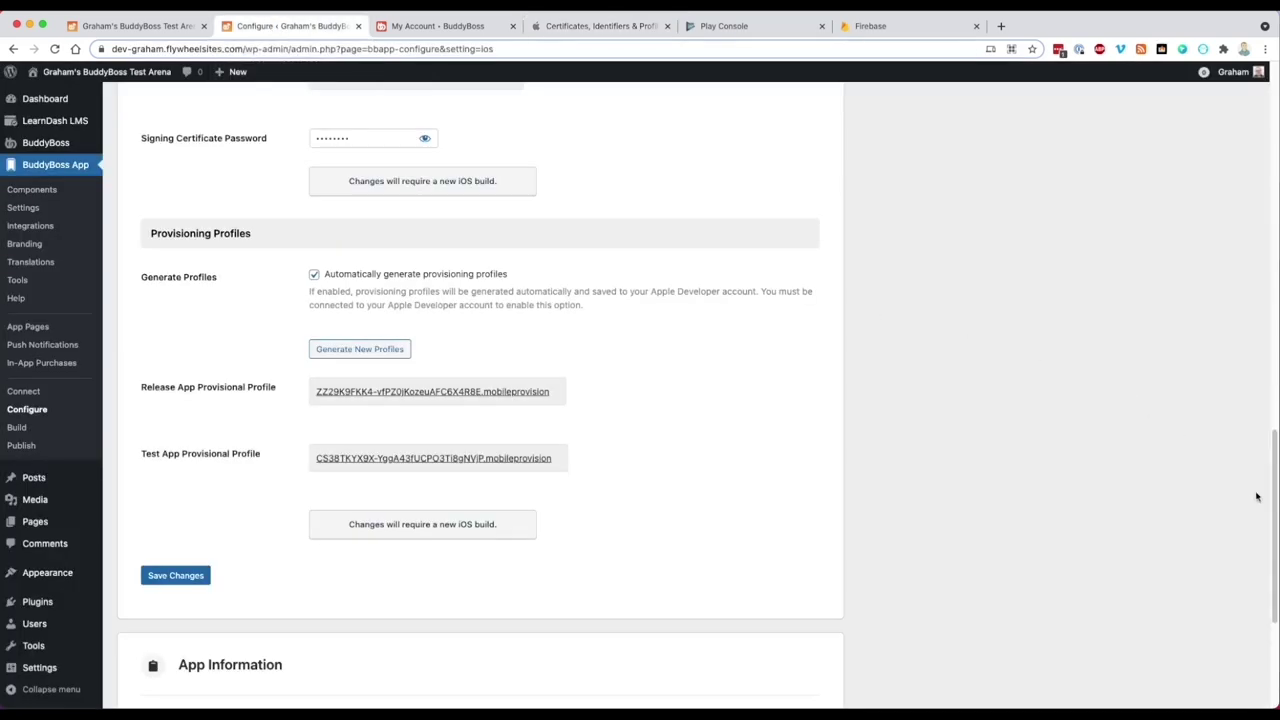
drag(1270, 496, 1271, 574)
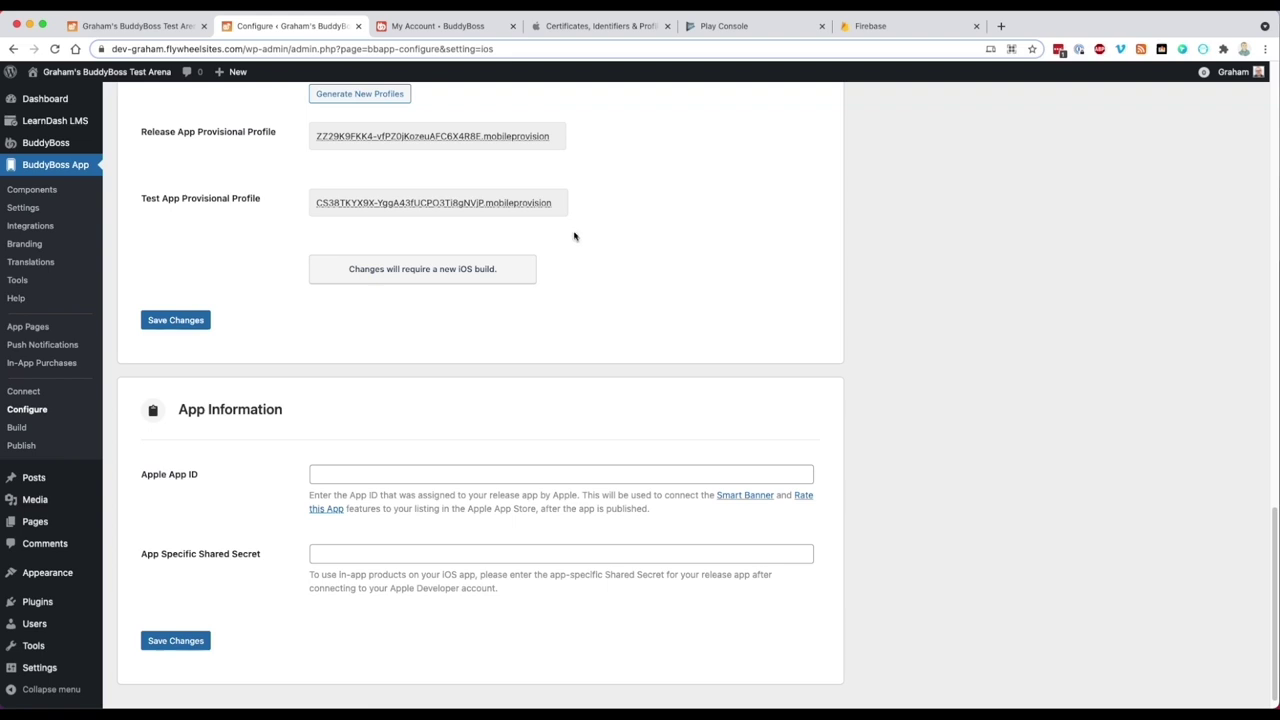
click(590, 28)
click(322, 49)
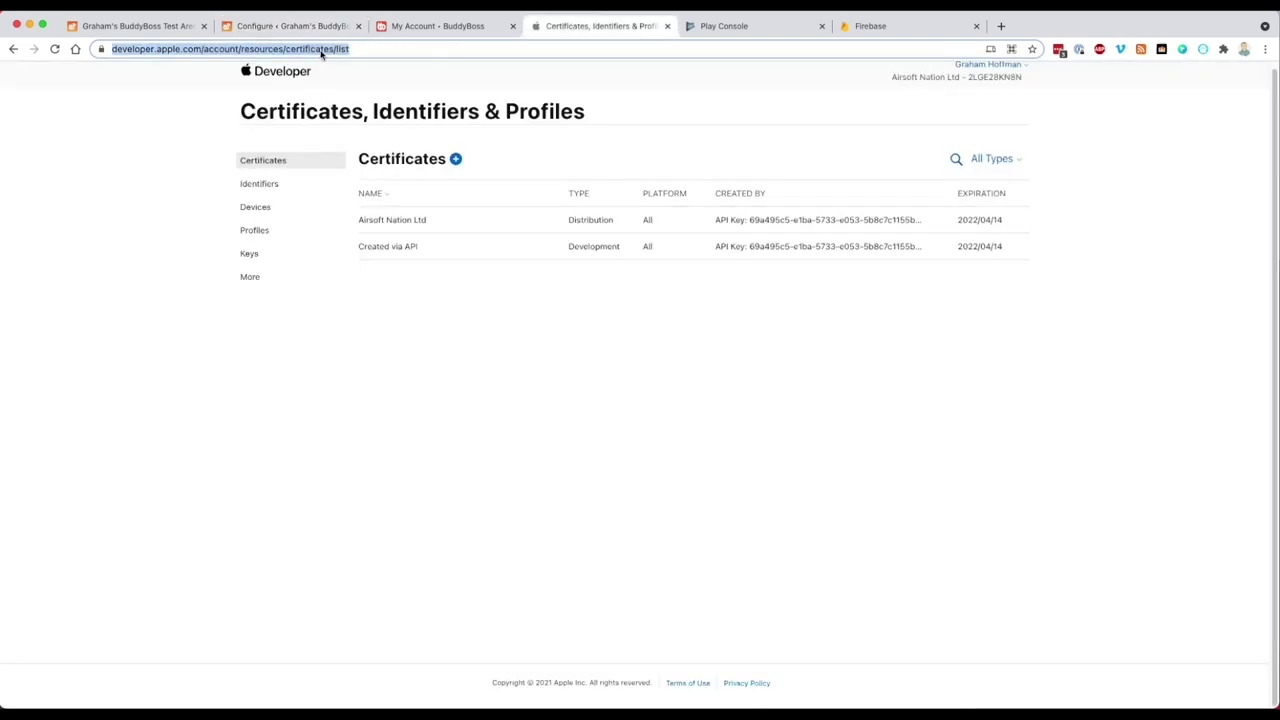
Go from developer.apple.com through Account into App Store Connect's My Apps list
text(develop)
key(Return)
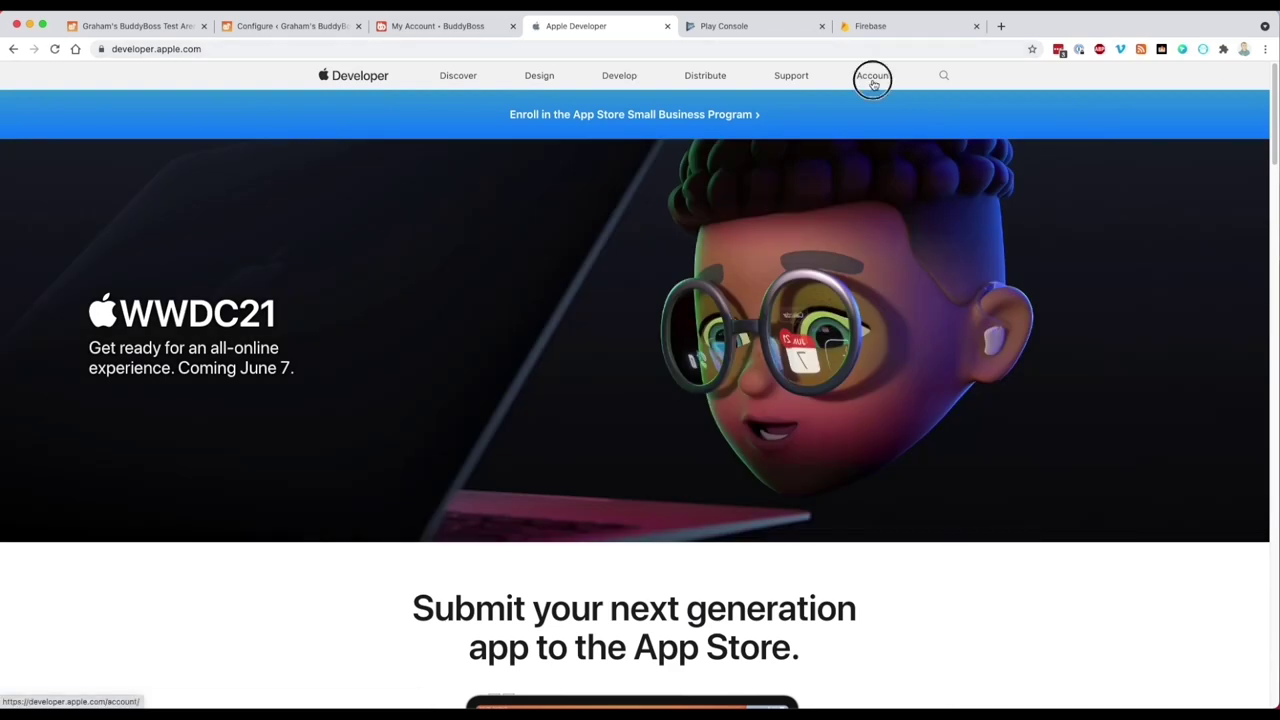
click(871, 75)
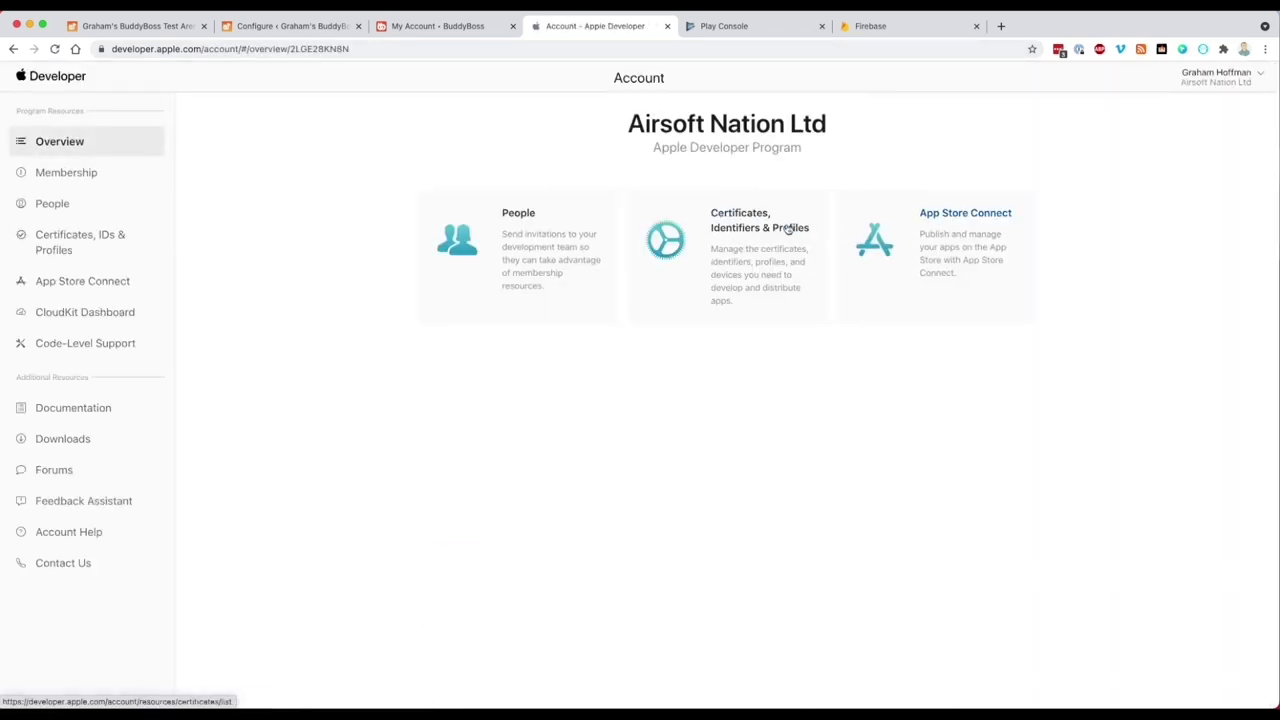
click(925, 223)
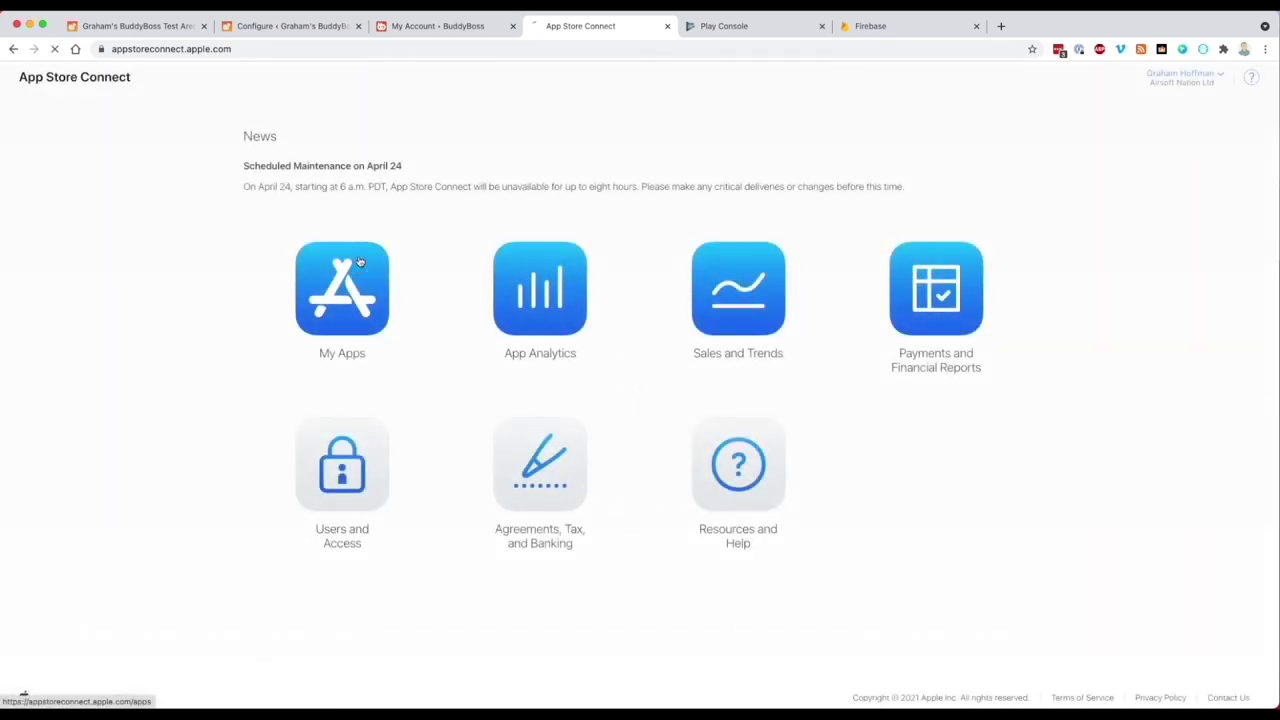
click(360, 262)
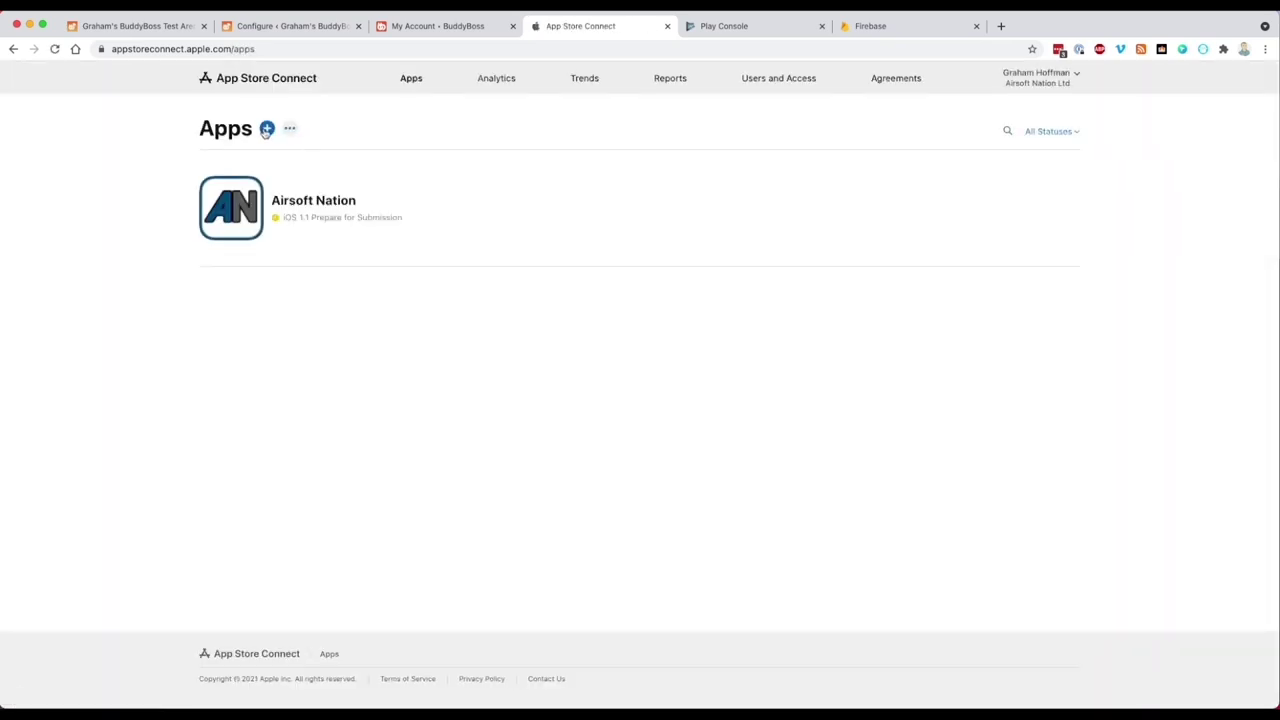
click(267, 129)
Fill in a new iOS app: BuddyBoss Academy, English (U.S.), SKU 805, Release bundle ID, full access
click(242, 168)
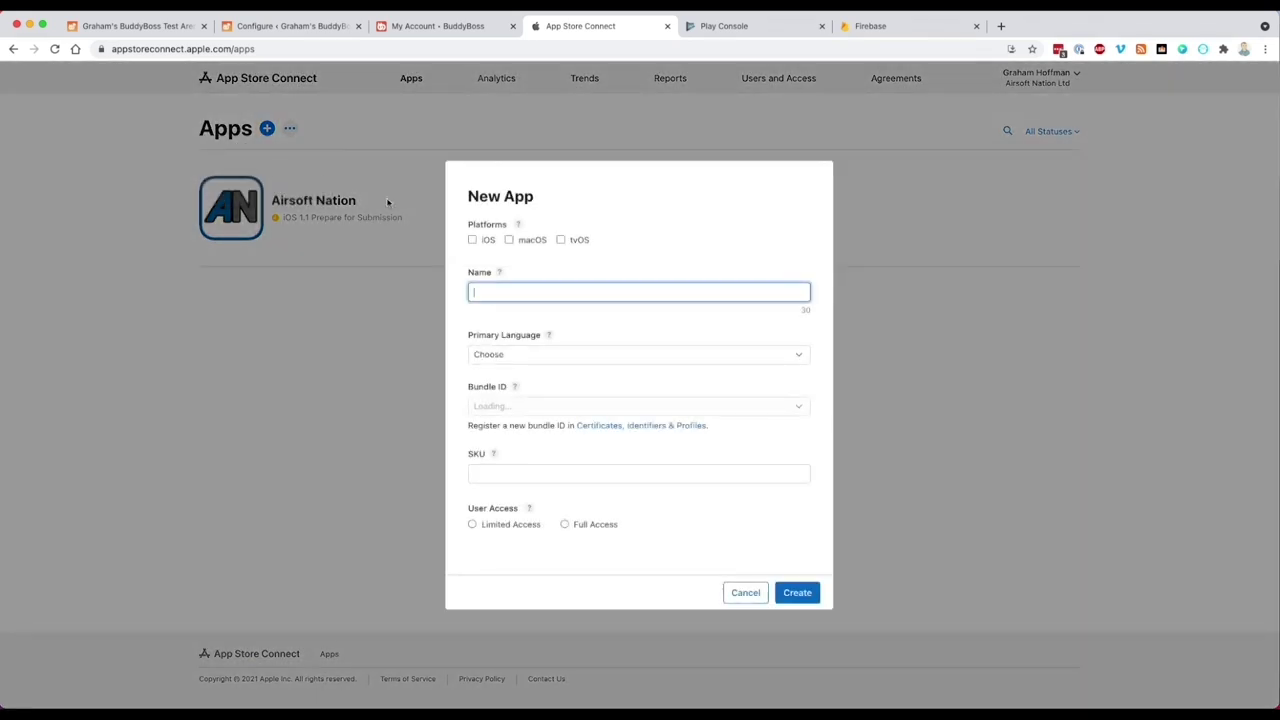
text(BuddyBoss Academy)
click(472, 240)
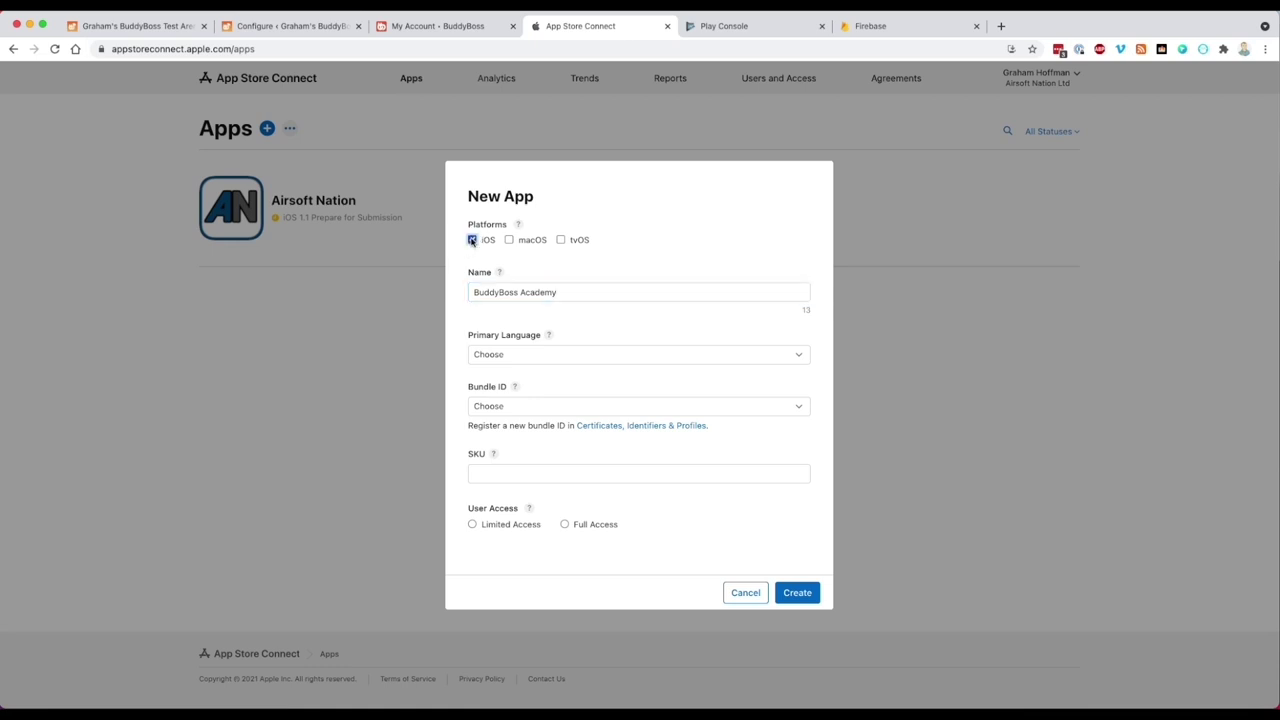
click(533, 352)
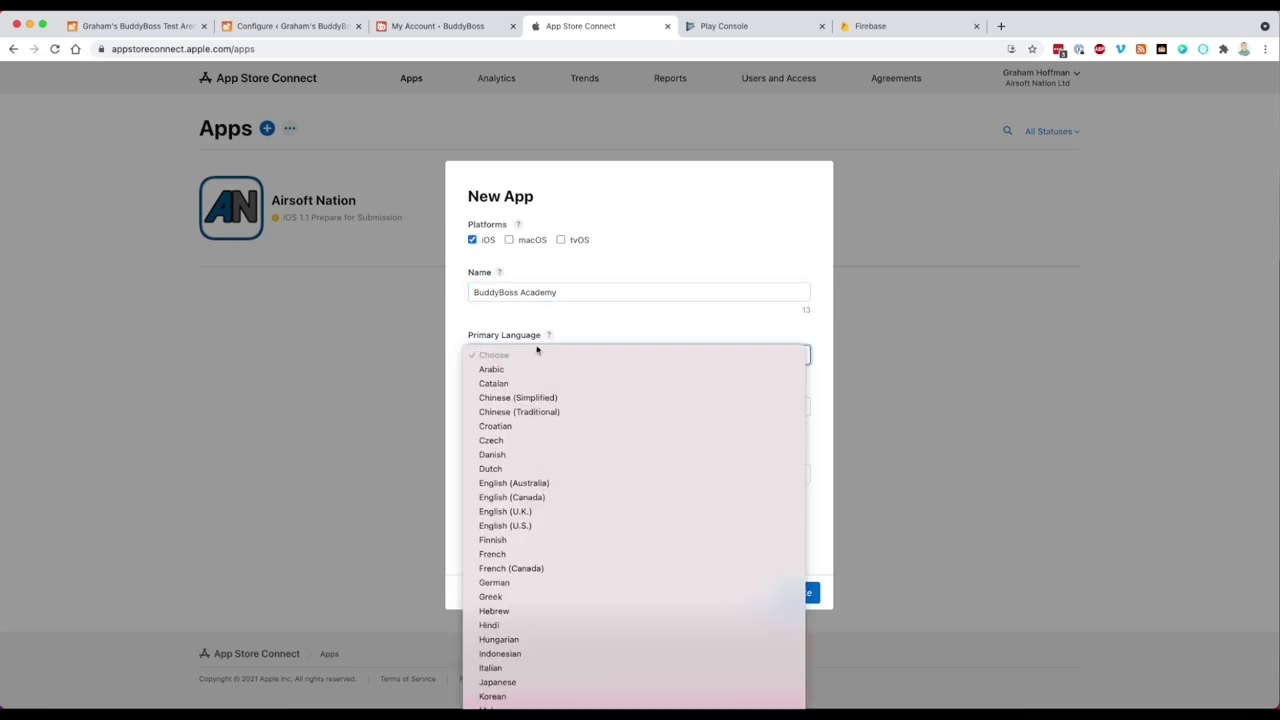
click(543, 525)
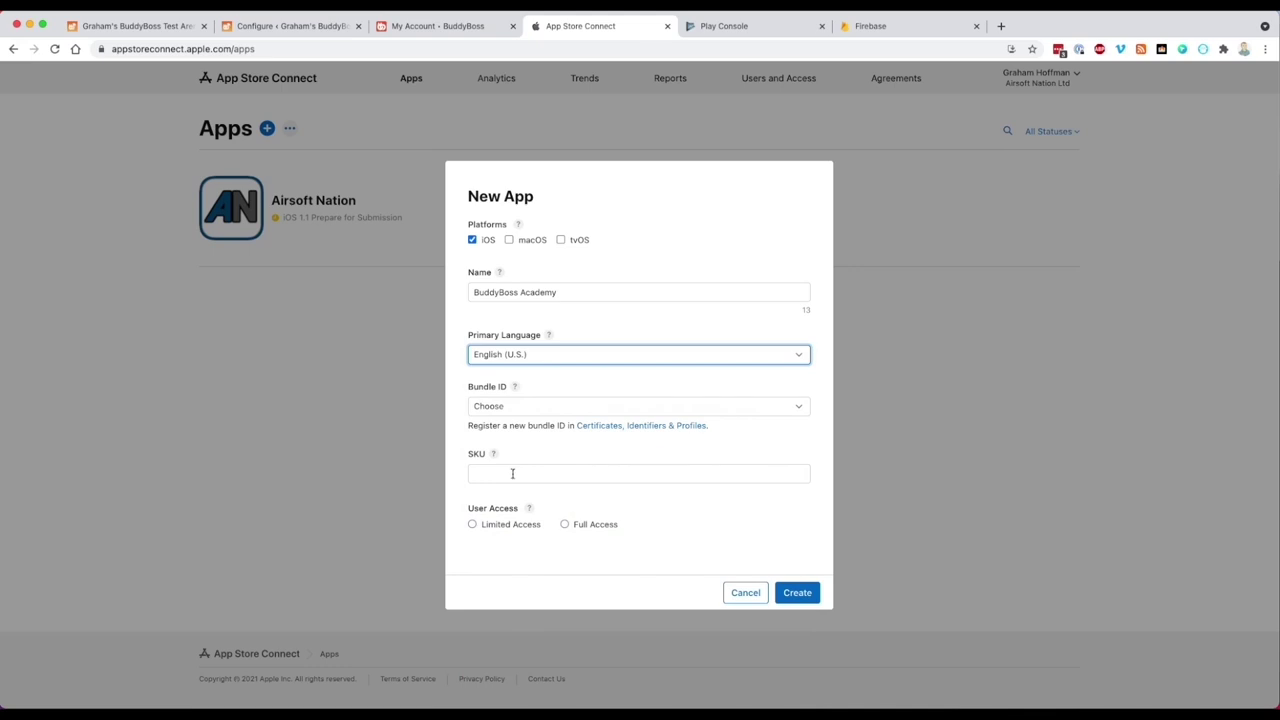
click(515, 473)
text(8055)
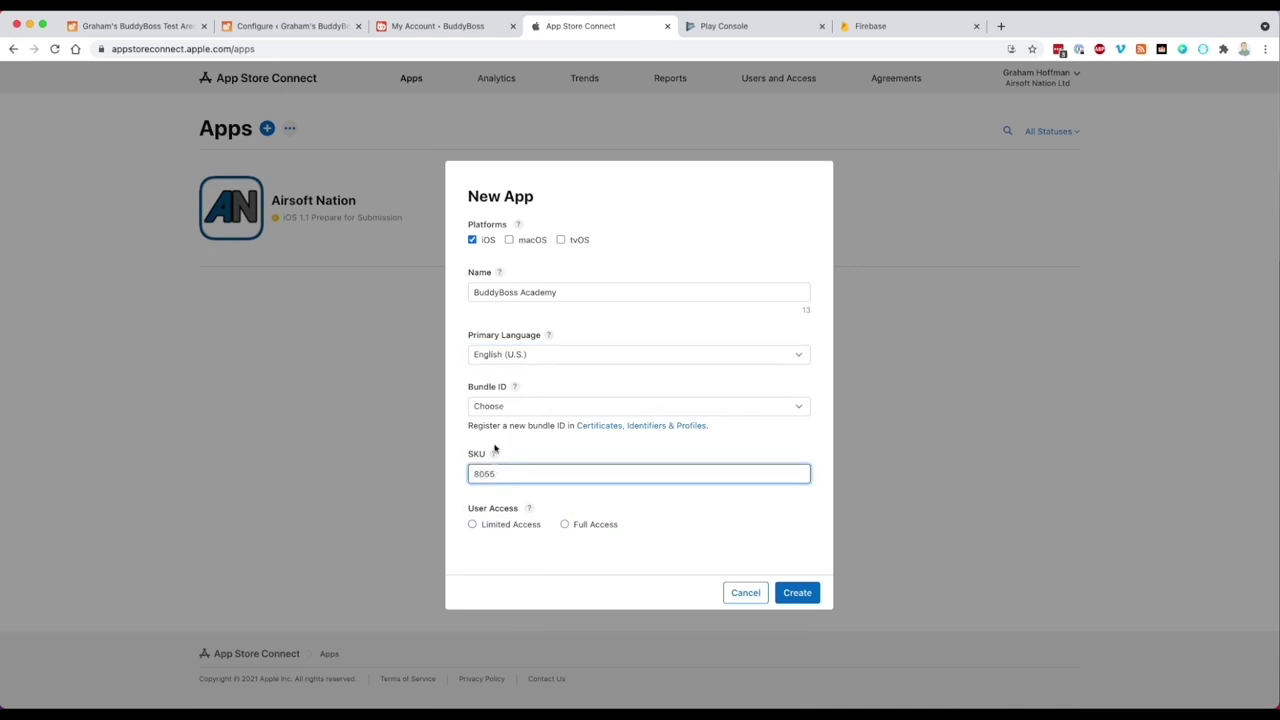
click(493, 406)
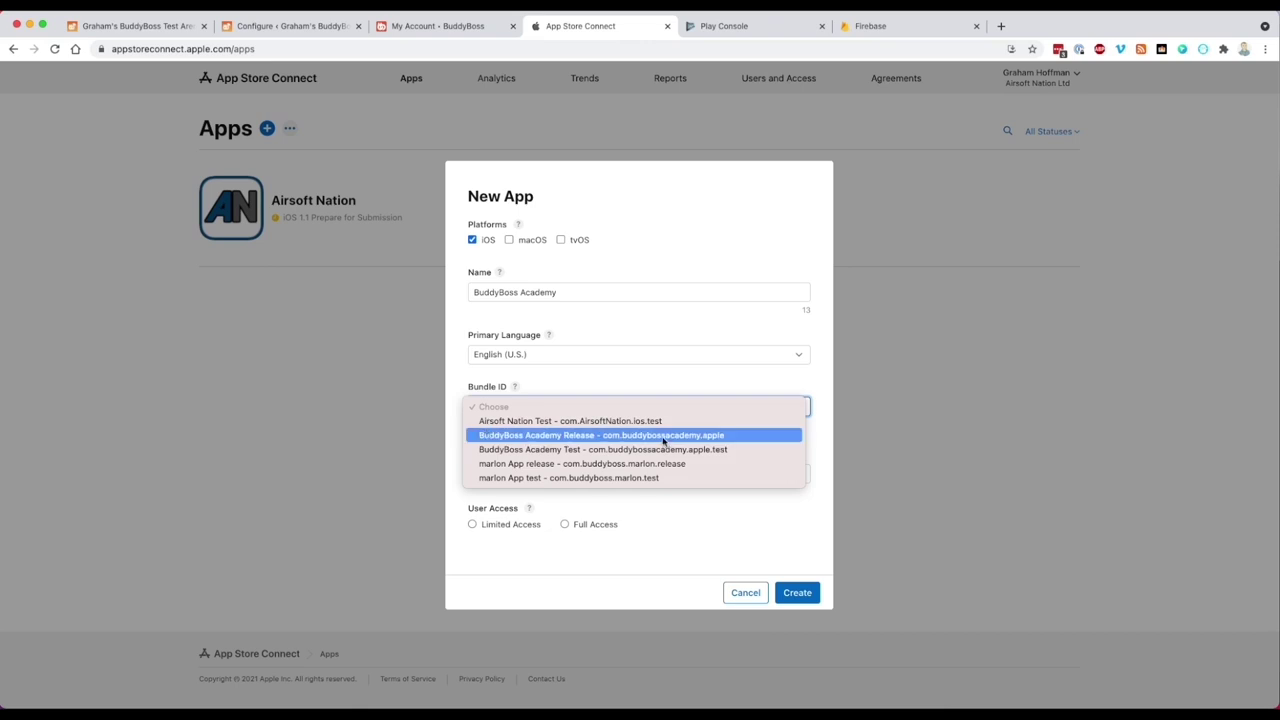
click(663, 441)
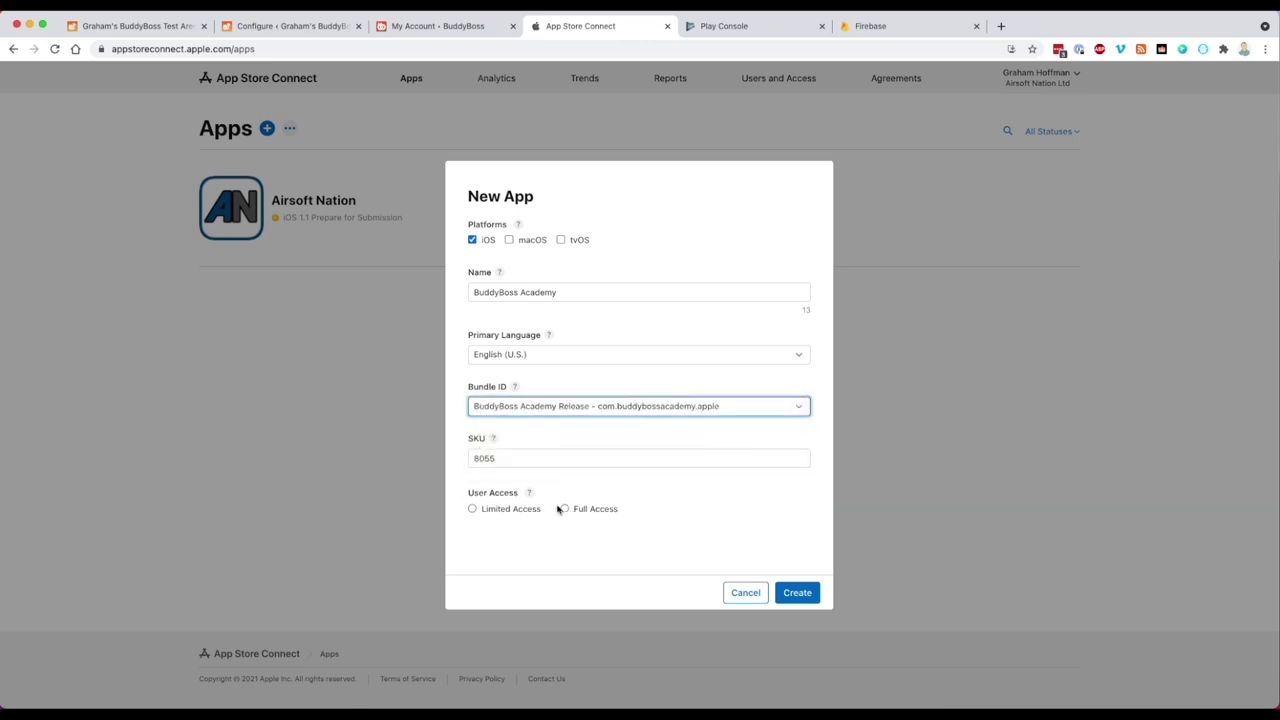
click(529, 493)
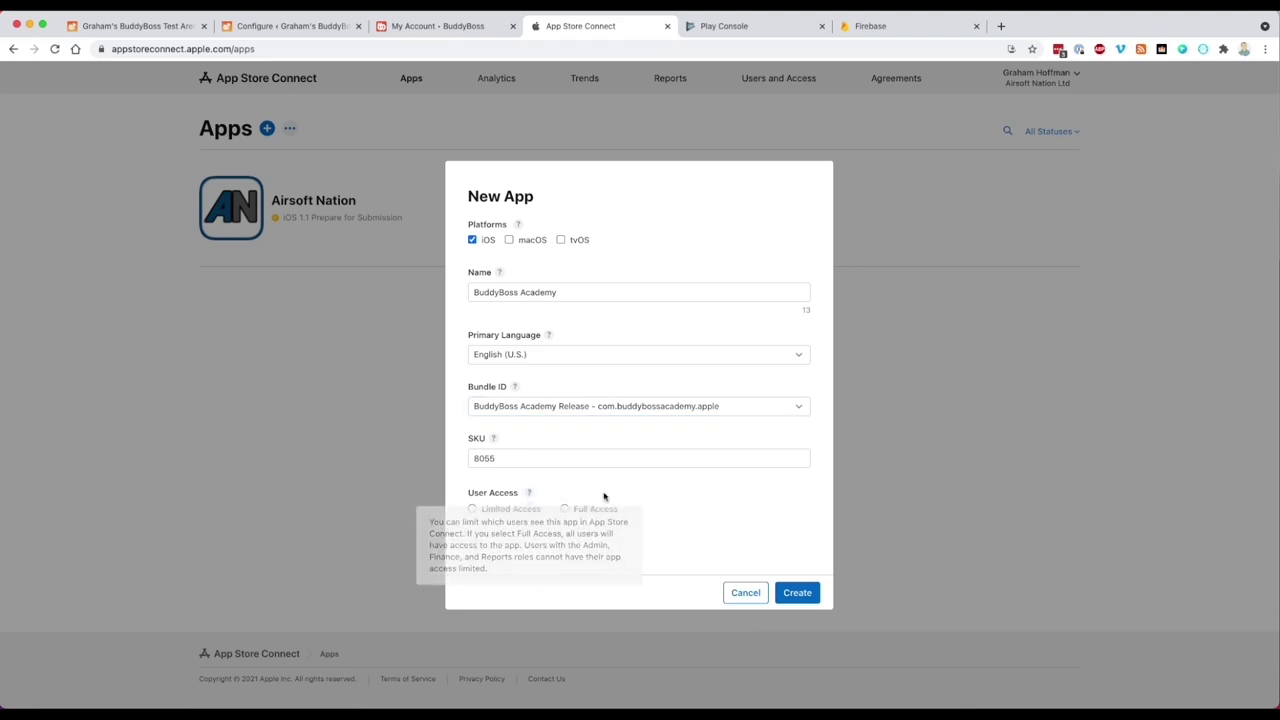
click(595, 509)
click(797, 592)
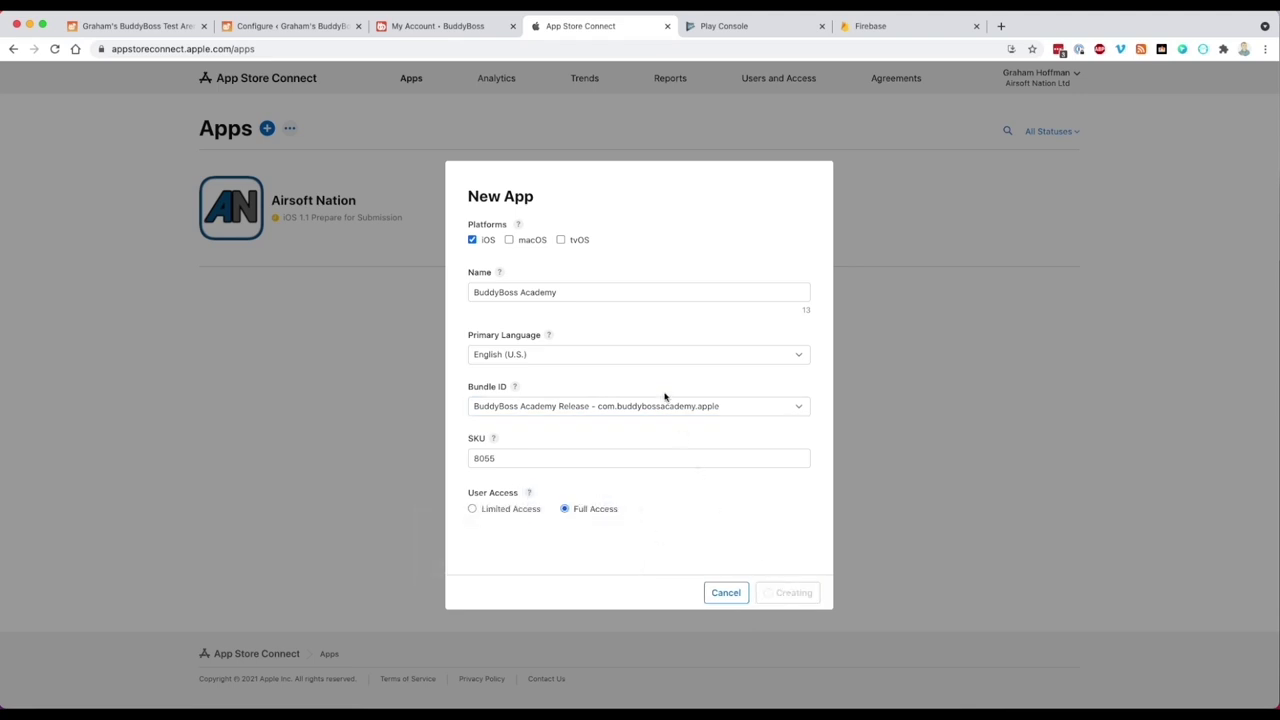
Change the already-used SKU to 8056, create the app, and dismiss the access warning
click(527, 498)
key(BackSpace)
text(6)
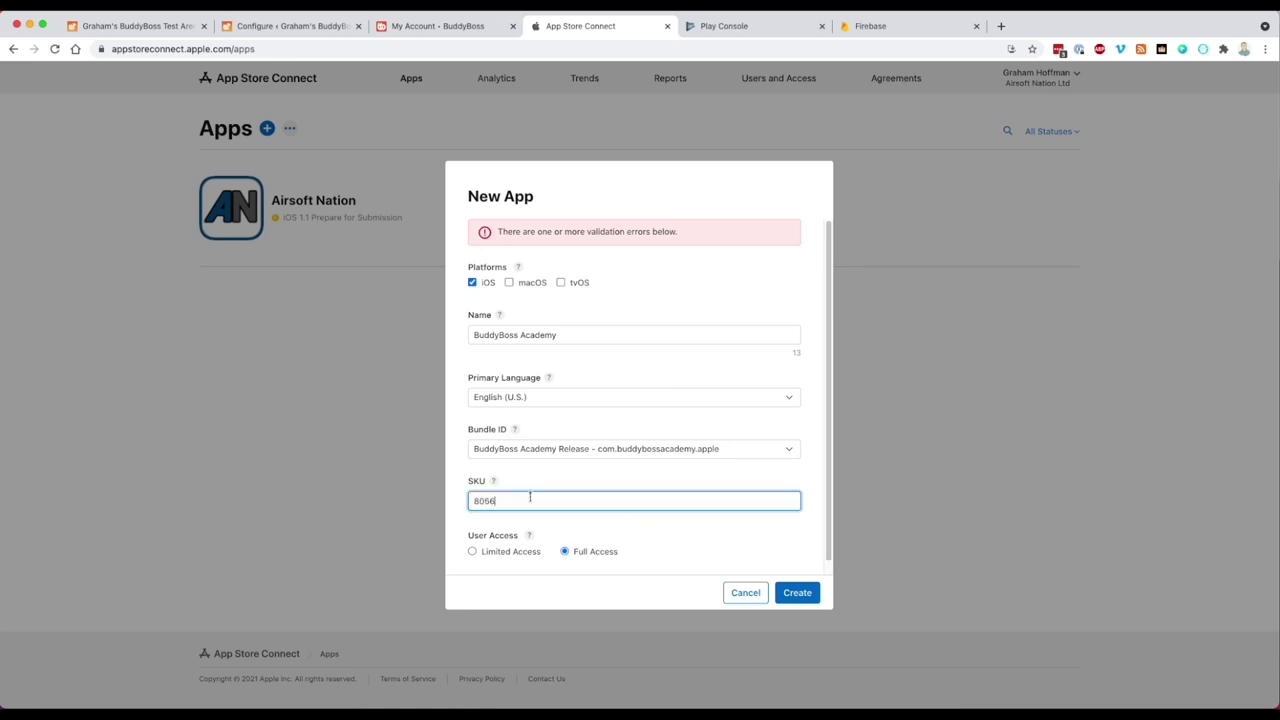
click(797, 592)
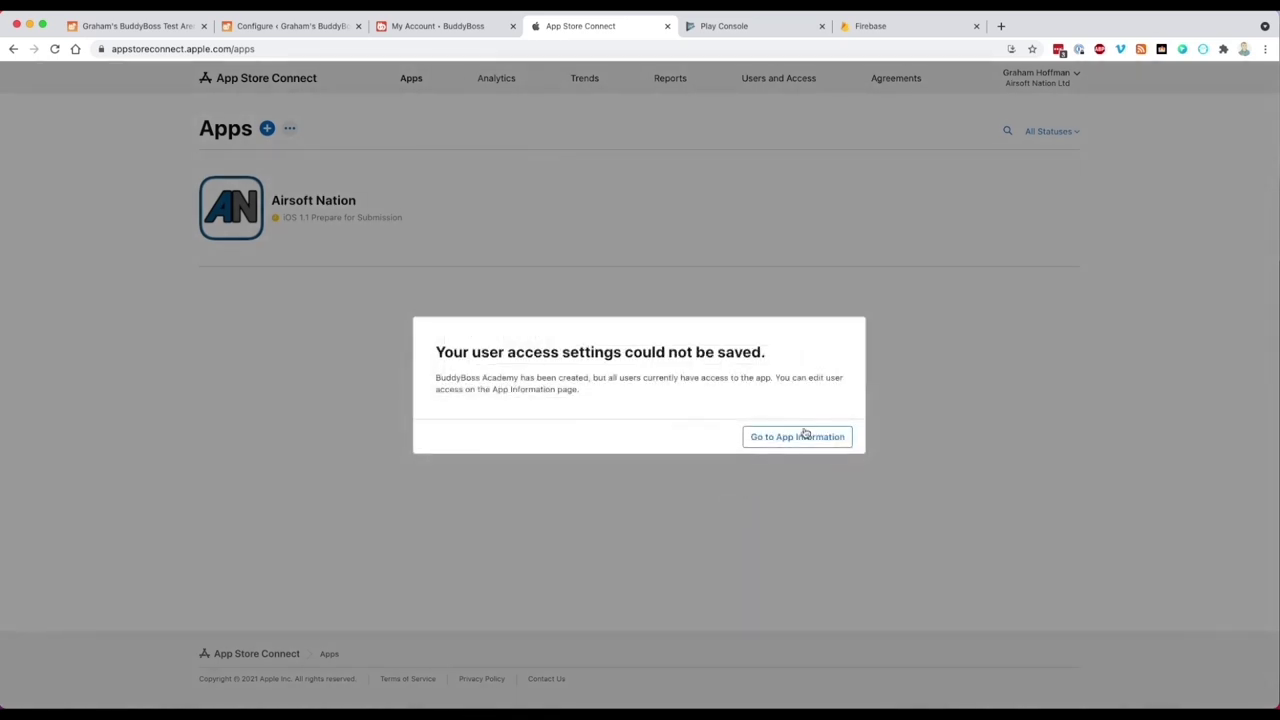
click(797, 437)
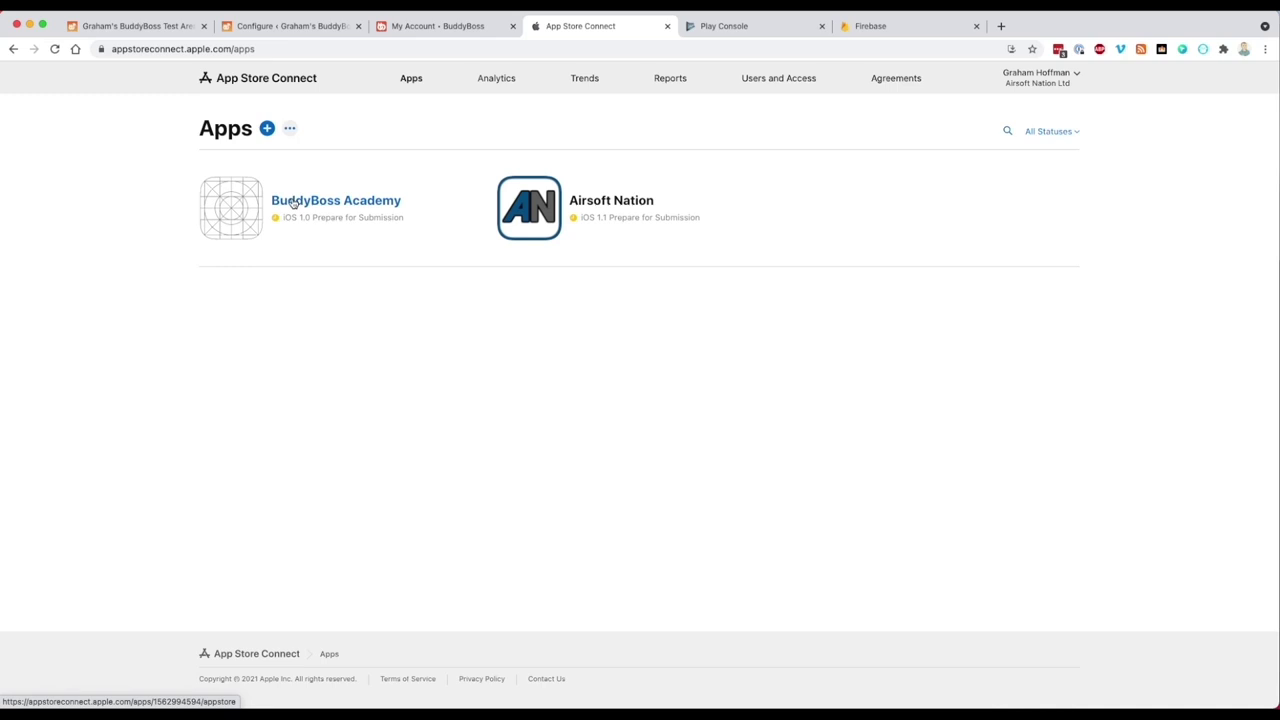
click(293, 203)
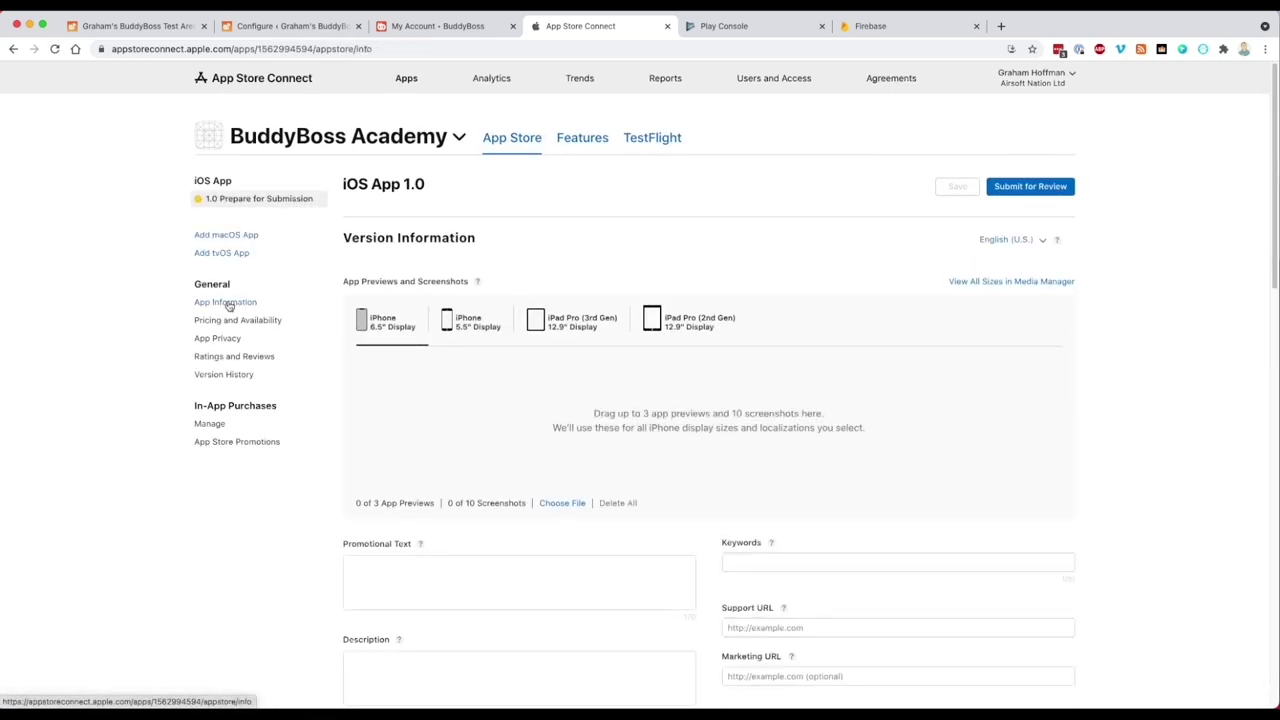
click(226, 302)
double_click(356, 579)
key(super+c)
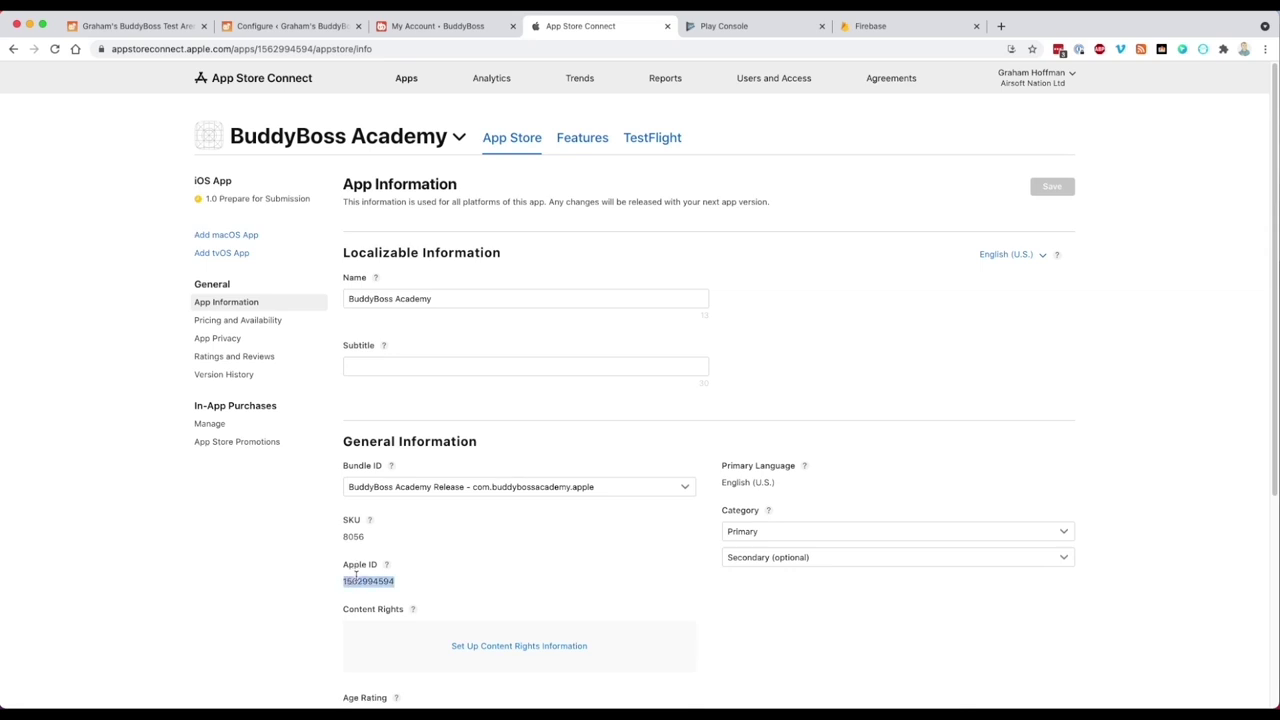
click(241, 32)
click(338, 473)
key(super+v)
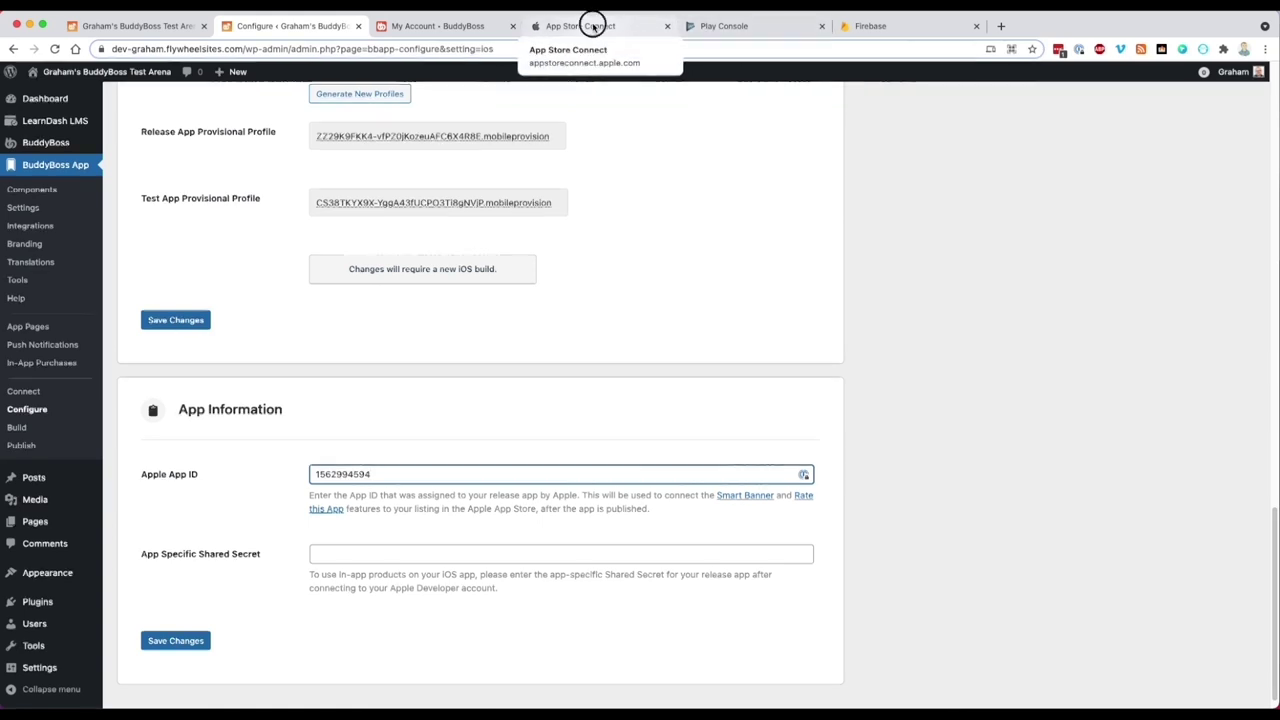
click(586, 25)
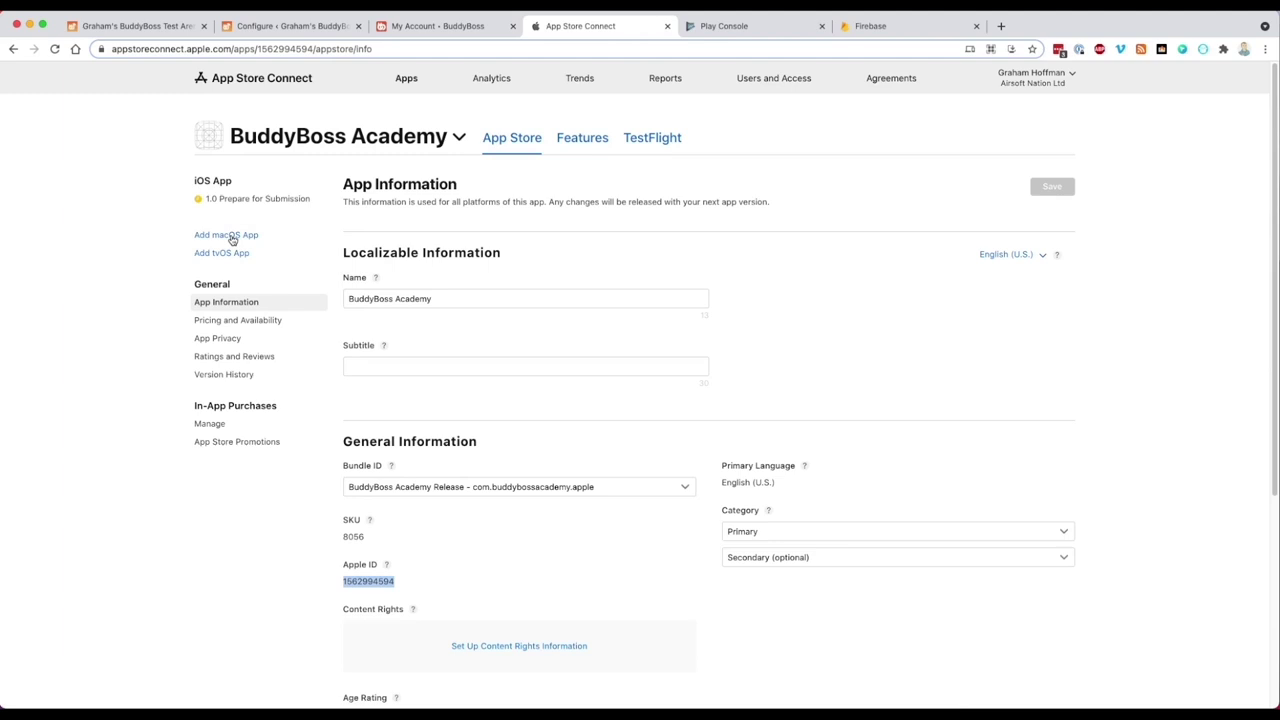
click(216, 427)
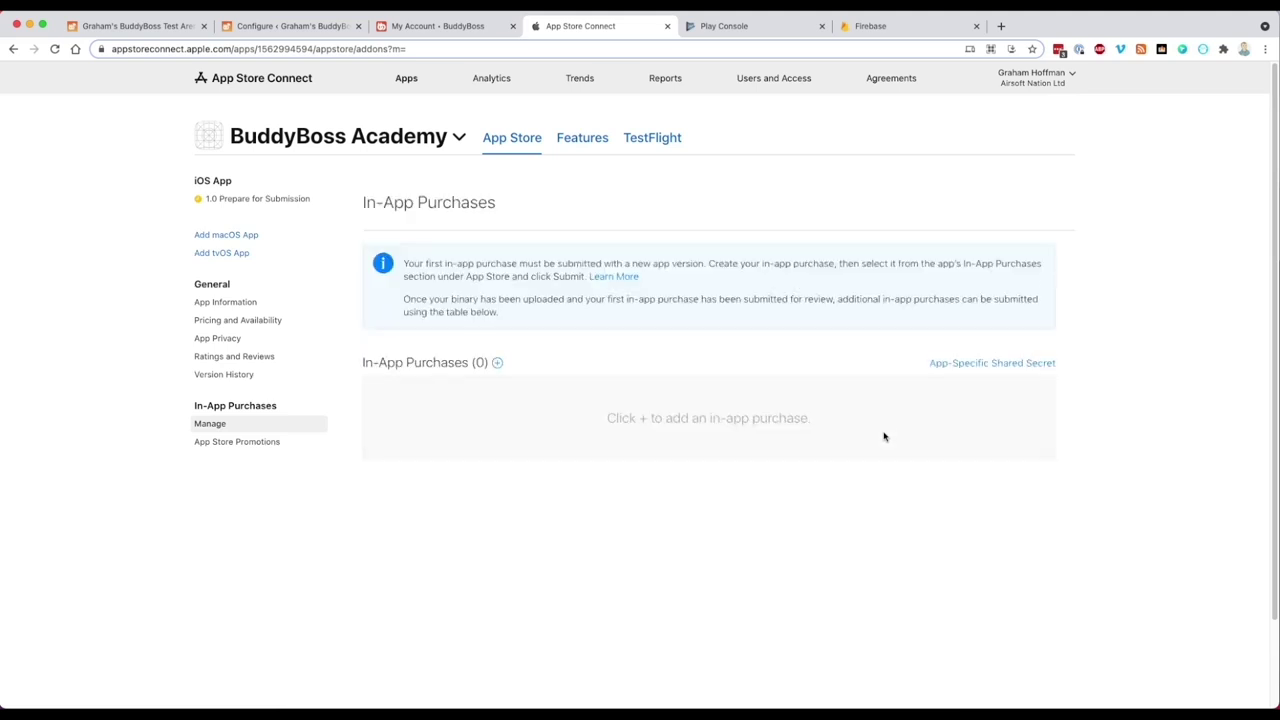
Generate the app-specific shared secret, paste it into BuddyBoss's shared secret field, and save
click(946, 365)
click(660, 460)
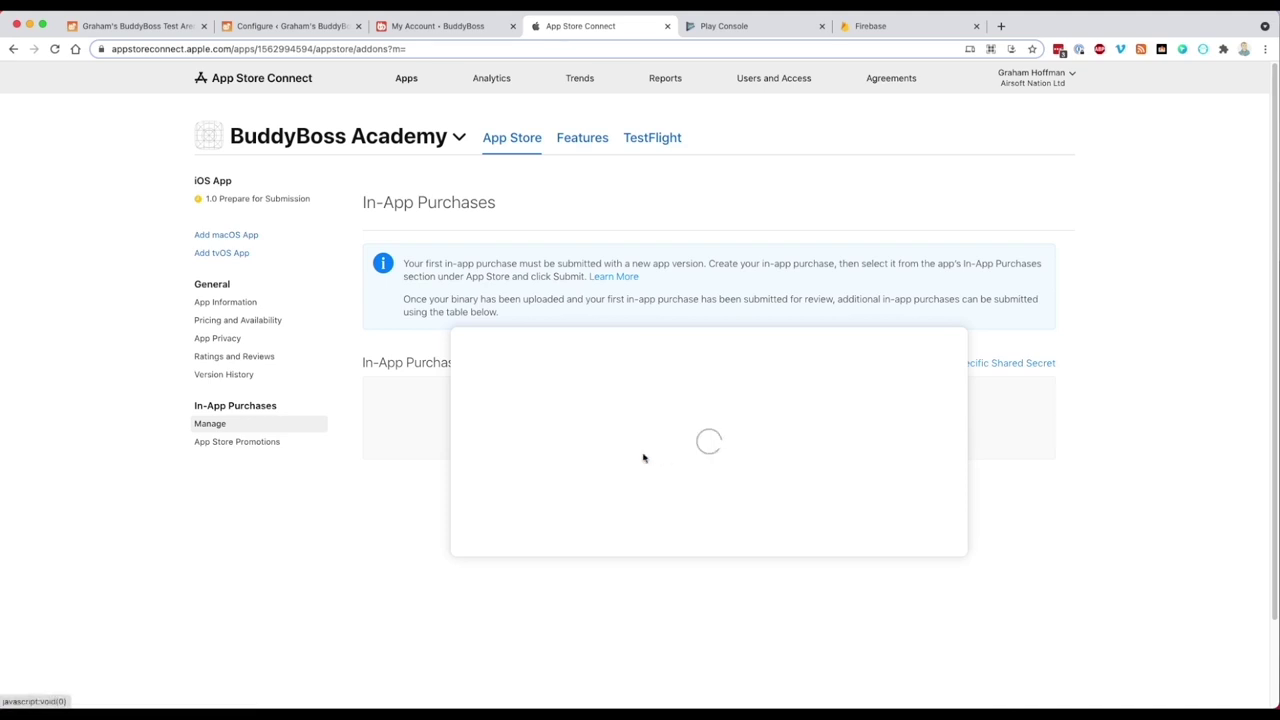
double_click(534, 469)
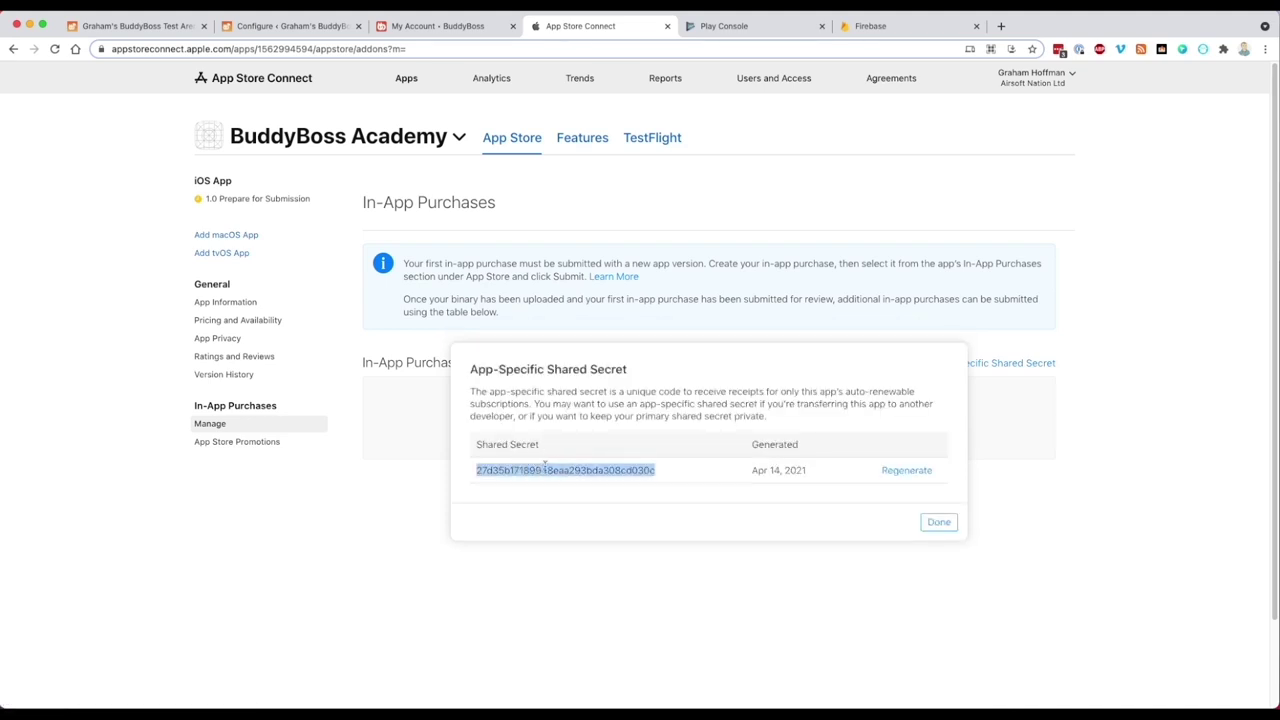
click(938, 521)
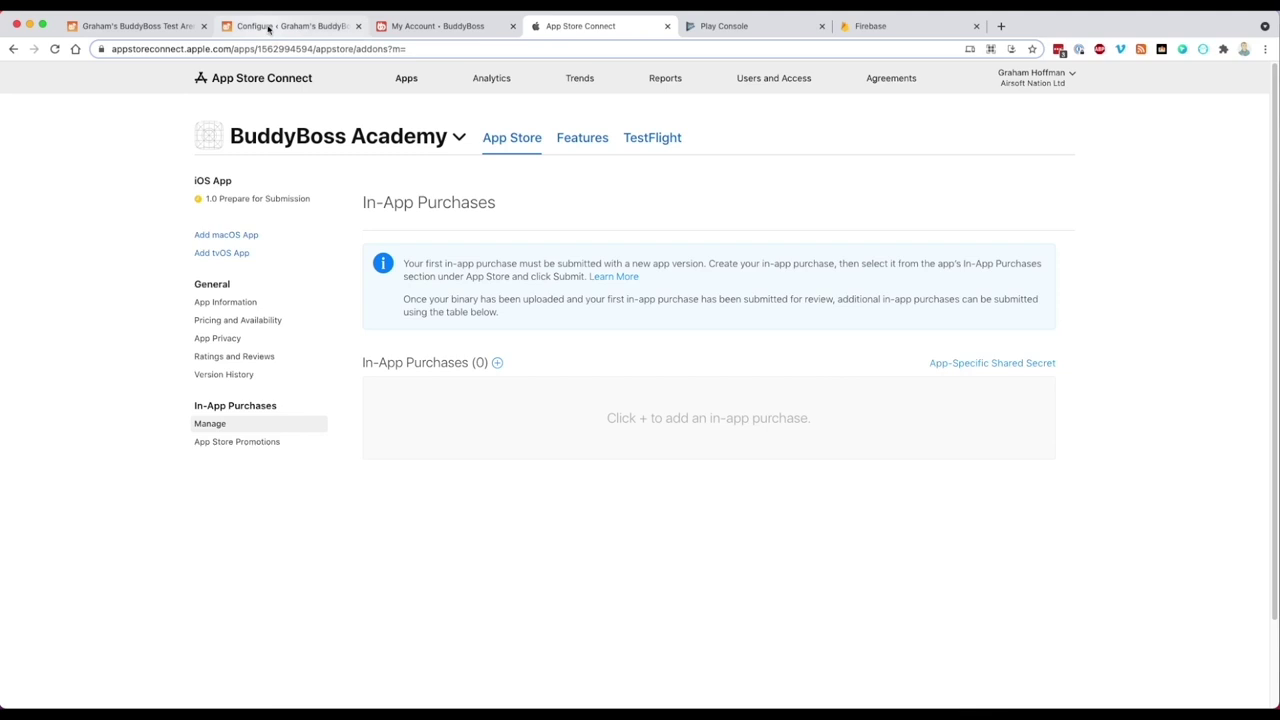
click(269, 29)
click(350, 553)
key(super+v)
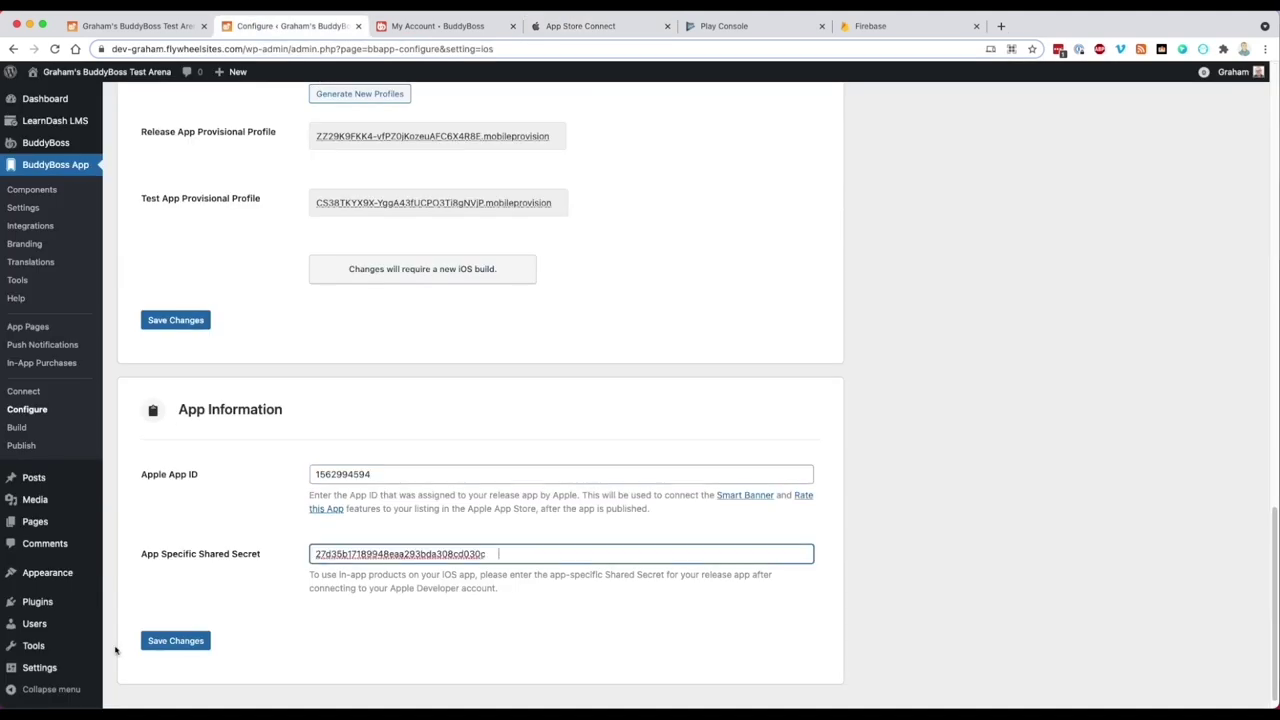
click(167, 647)
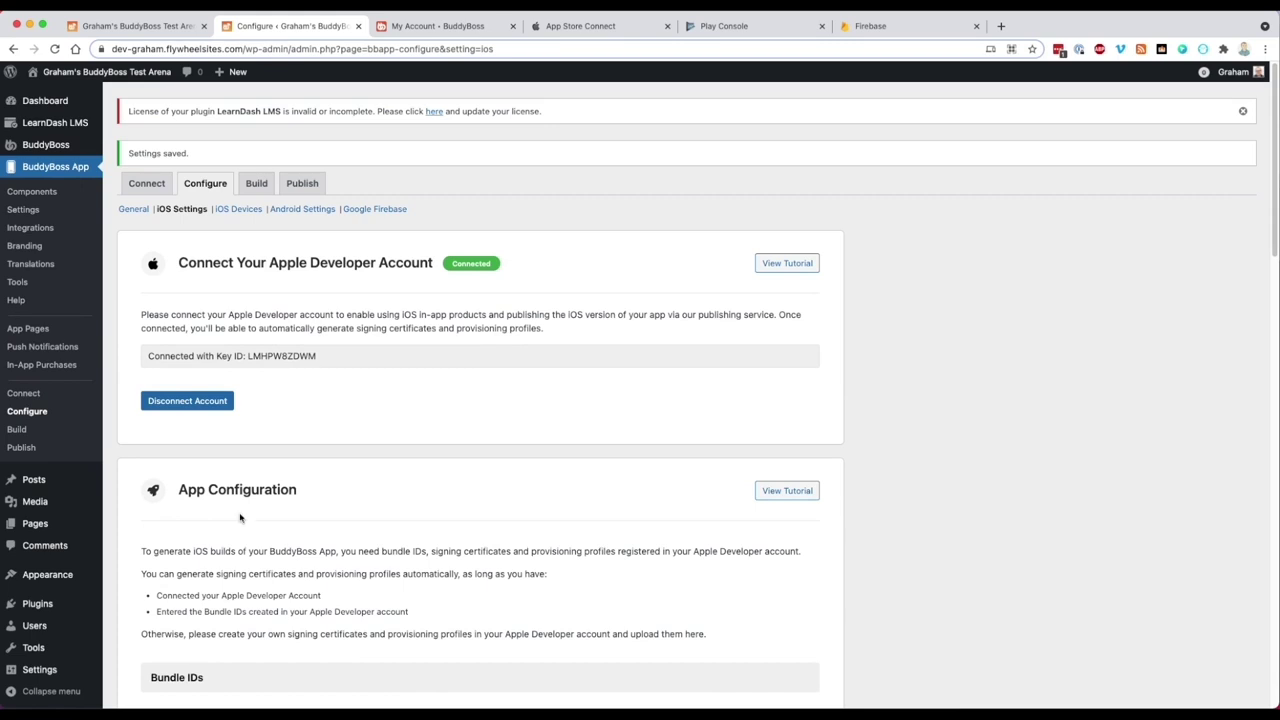
Recheck the app's App Information page and scroll through the saved BuddyBoss iOS settings
click(582, 28)
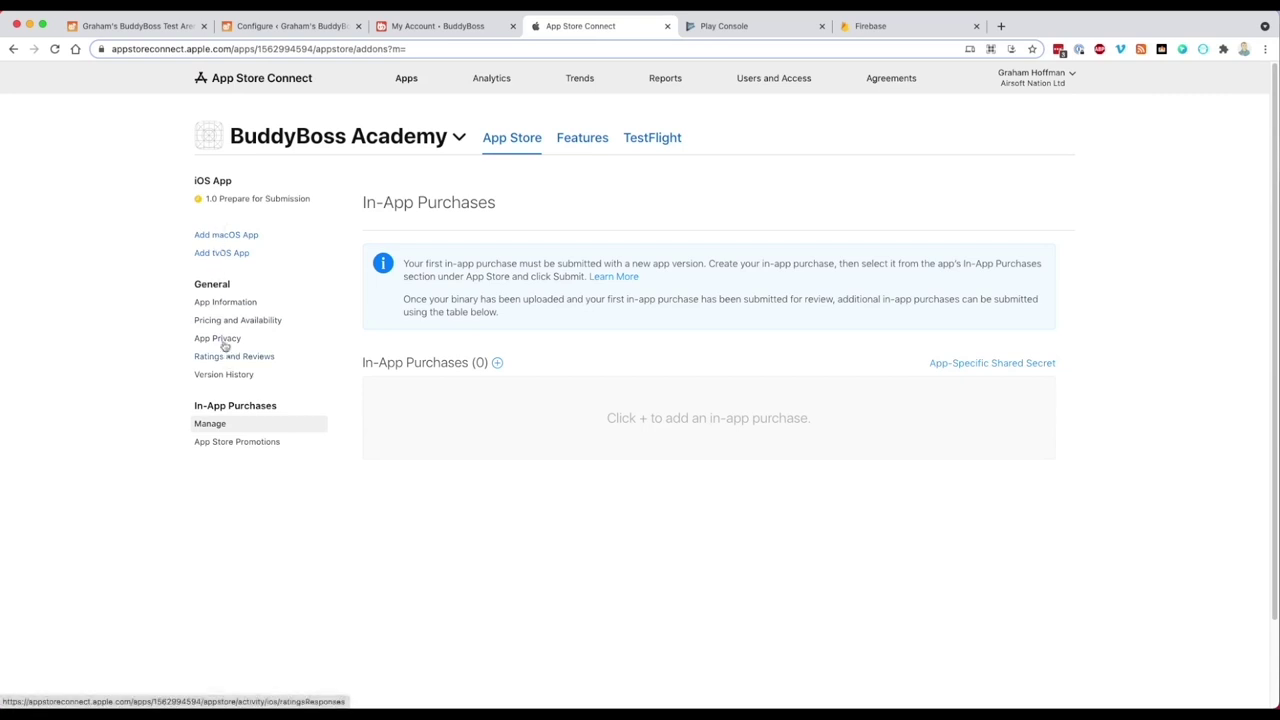
click(226, 302)
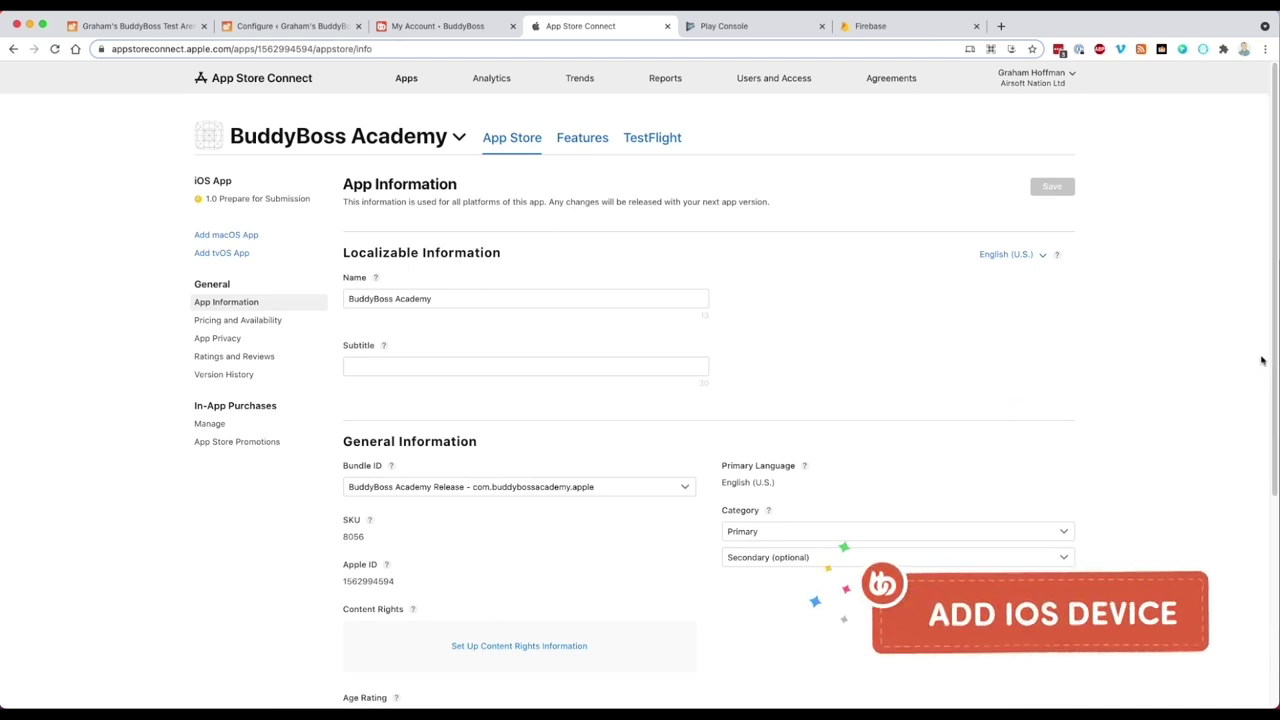
drag(1270, 376, 1271, 567)
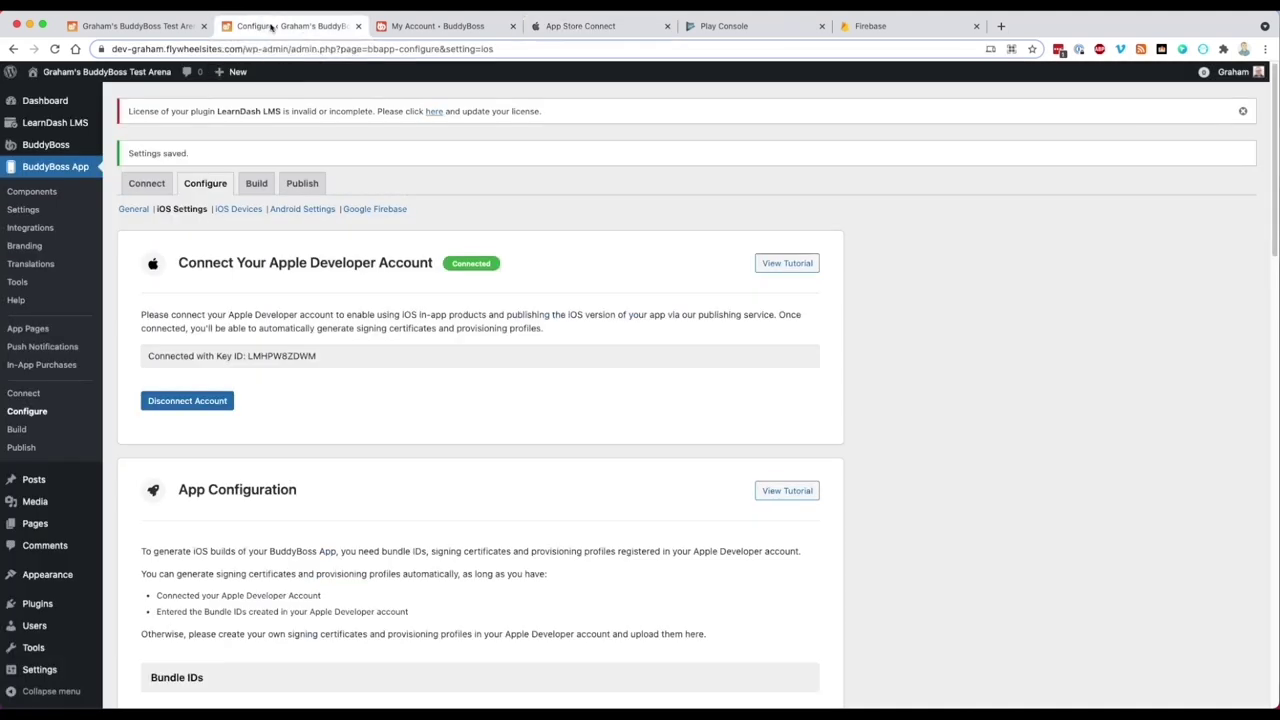
click(259, 27)
drag(1272, 190, 1272, 642)
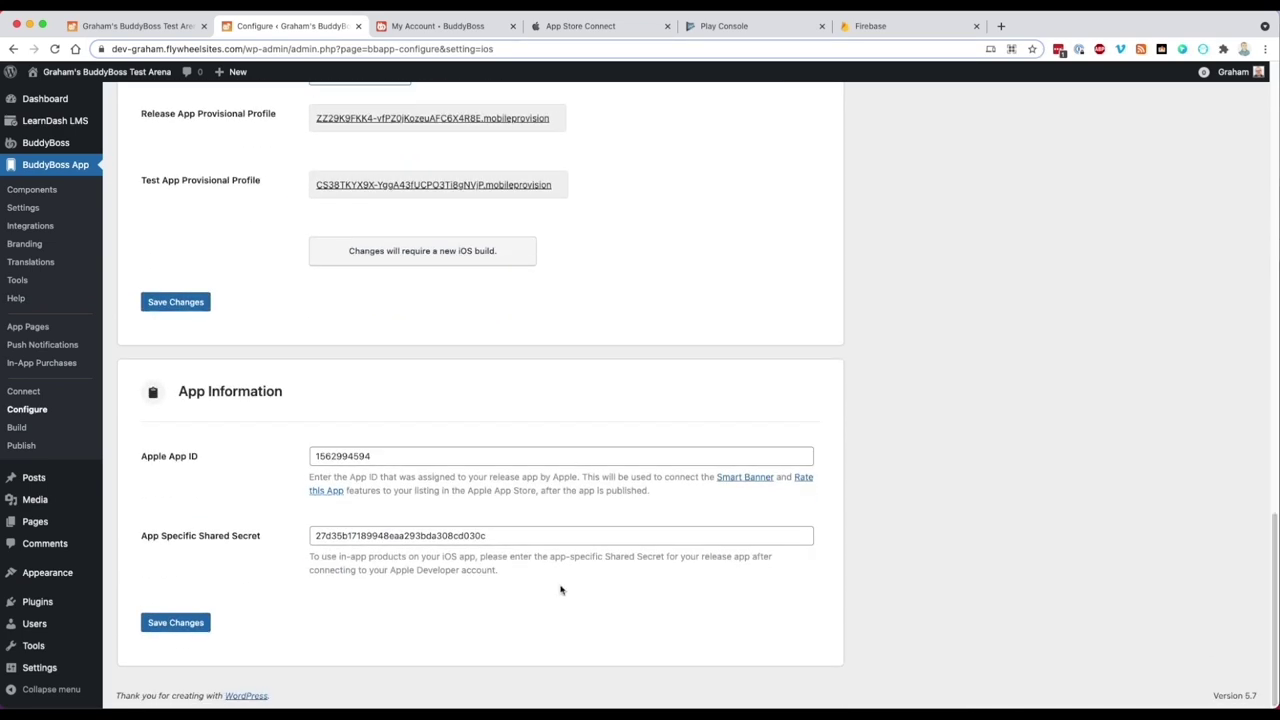
click(1271, 550)
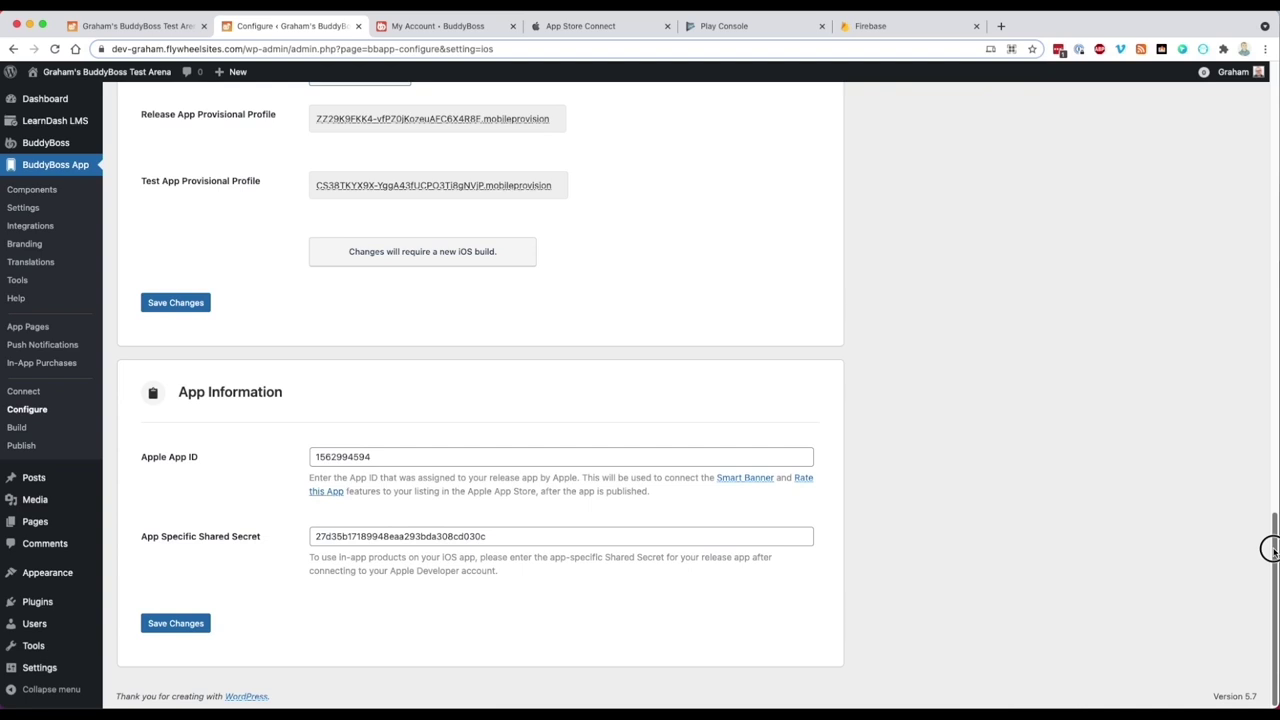
drag(1270, 549, 1273, 523)
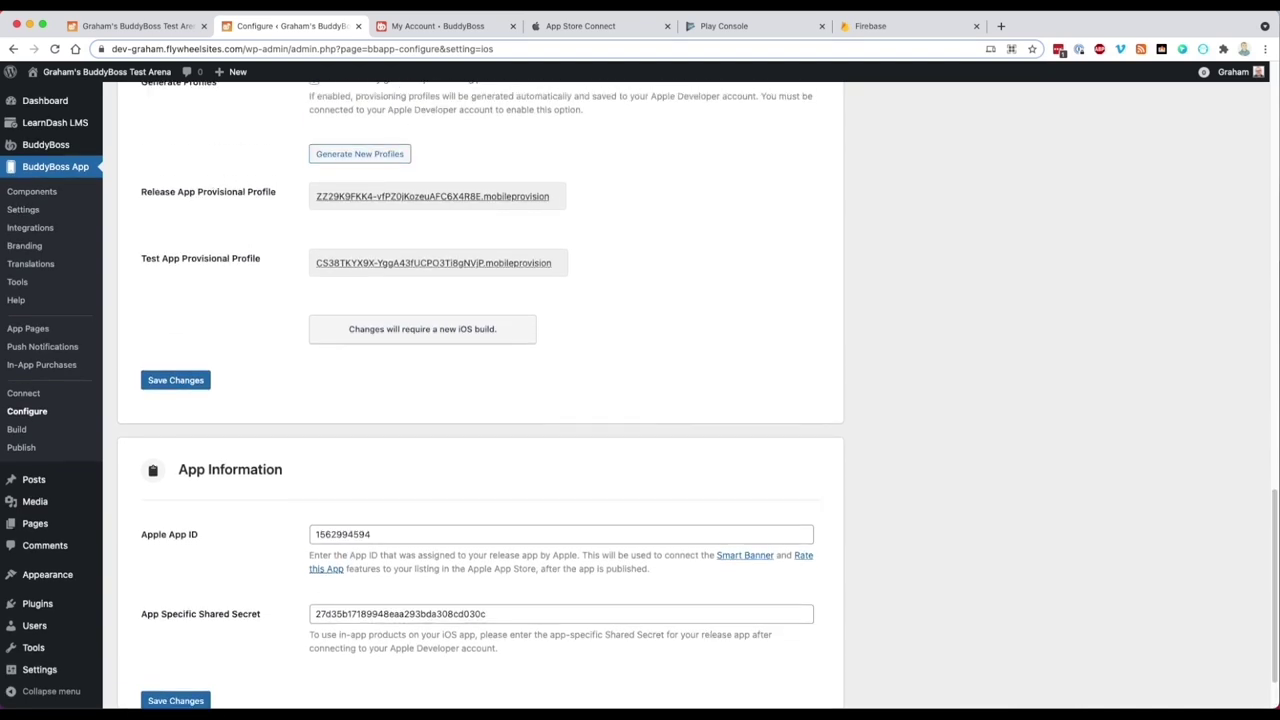
drag(1271, 543, 1257, 130)
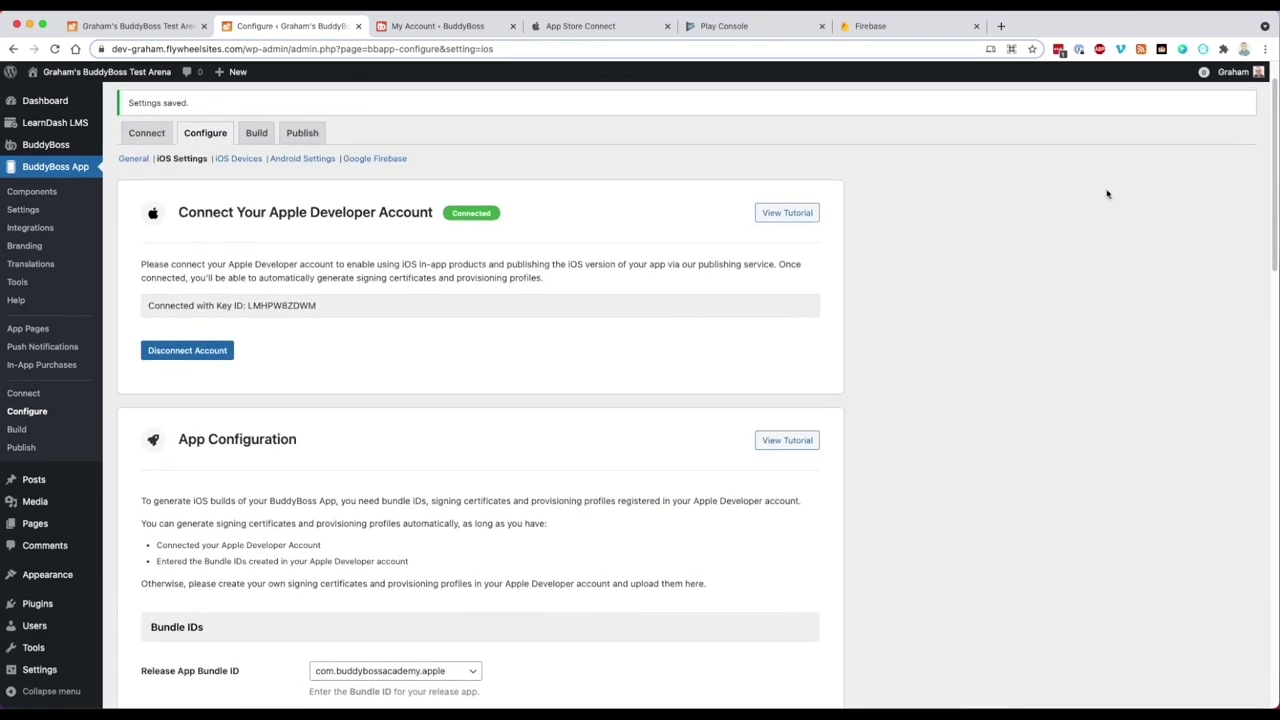
On the iOS Devices page, add a new device with the owner's name, register it via QR code, and close
click(226, 160)
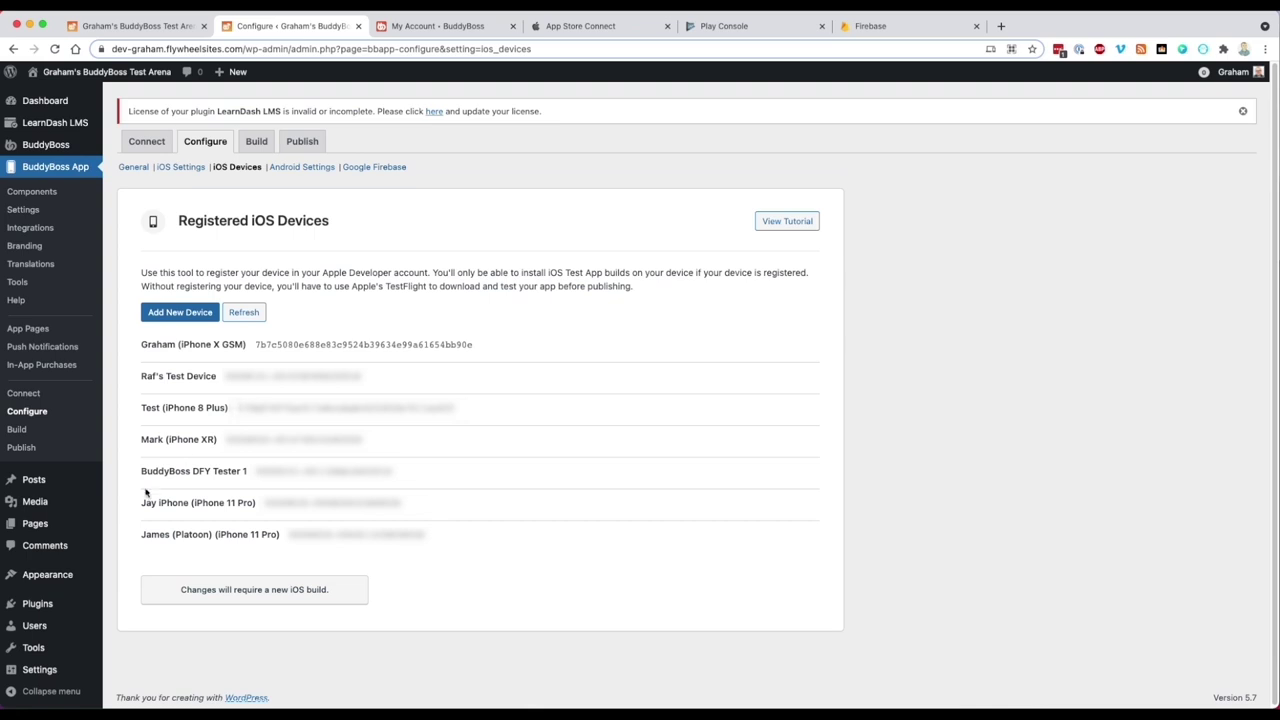
click(149, 314)
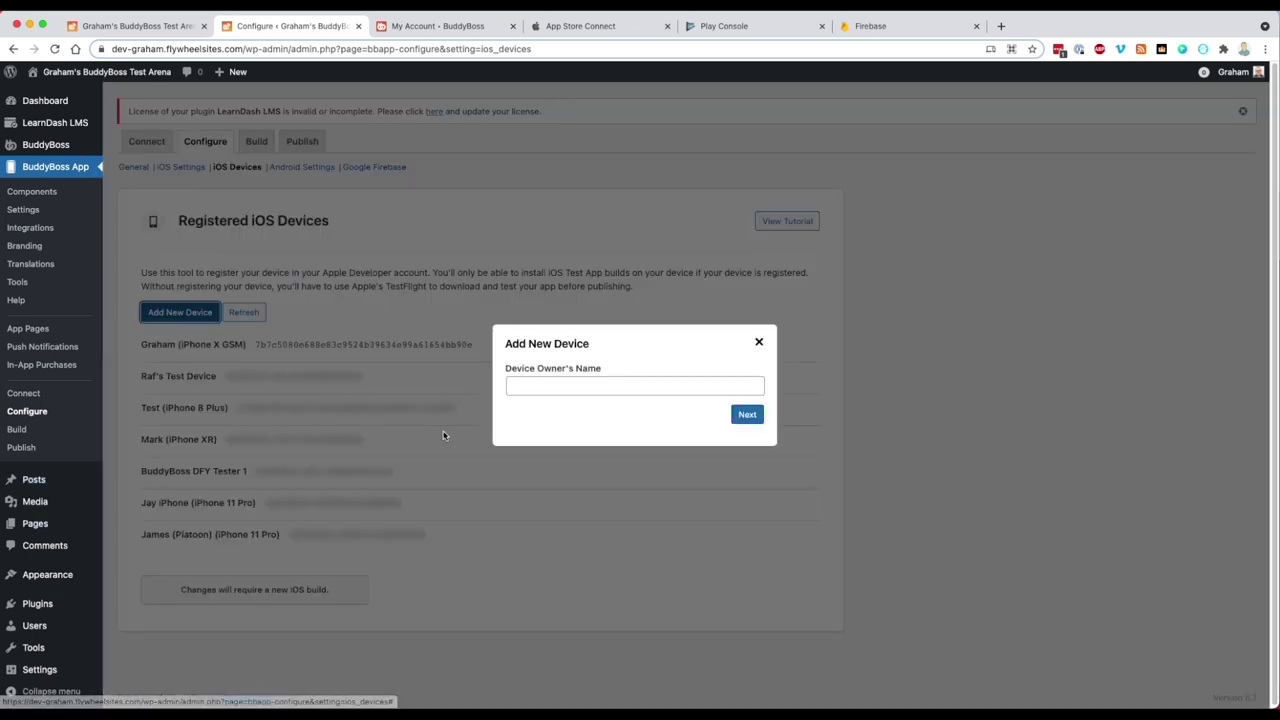
click(515, 386)
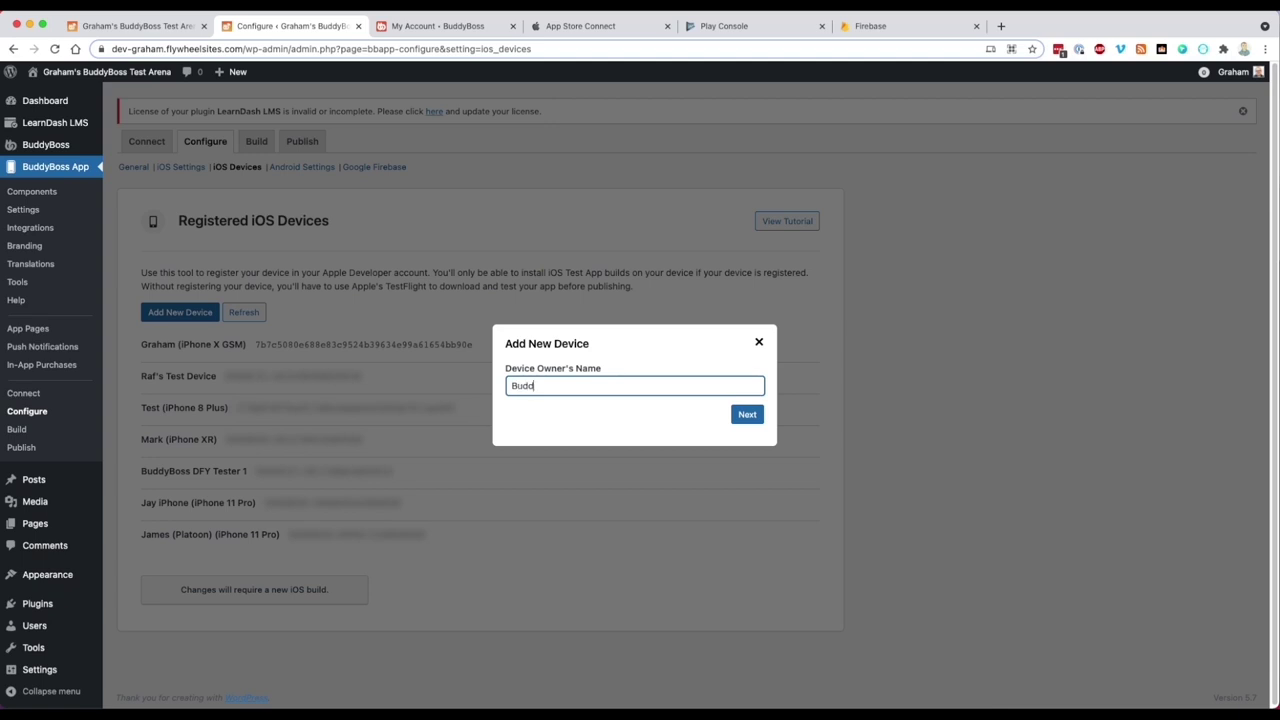
text(BuddyBoss (Graham)
click(740, 417)
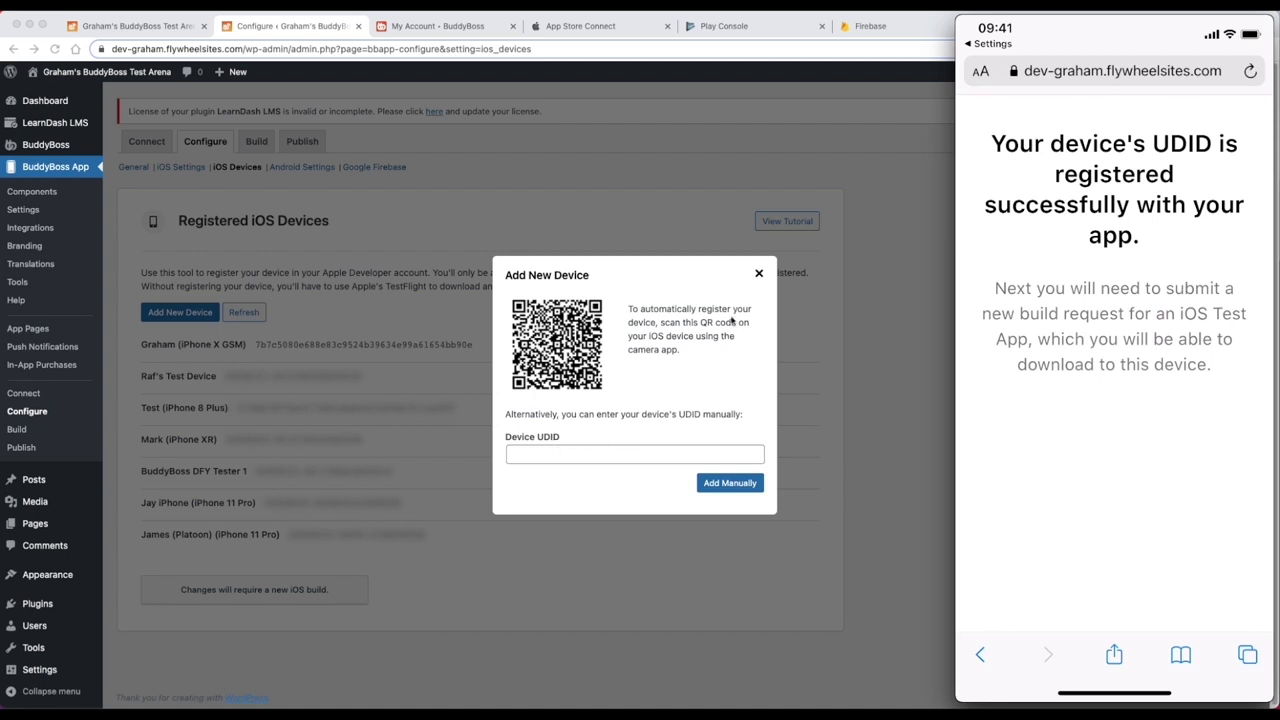
click(758, 274)
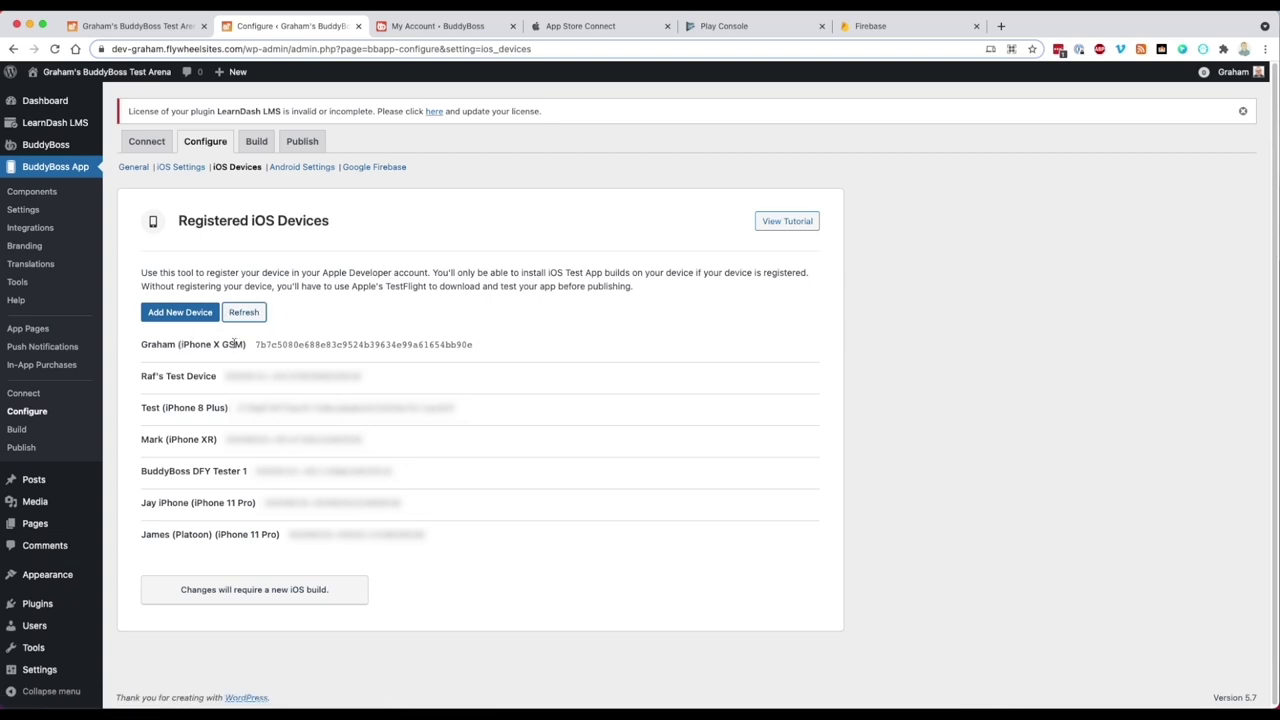
Open BuddyBoss App's Android Settings page, then switch to the Google Play Console
drag(142, 346, 311, 351)
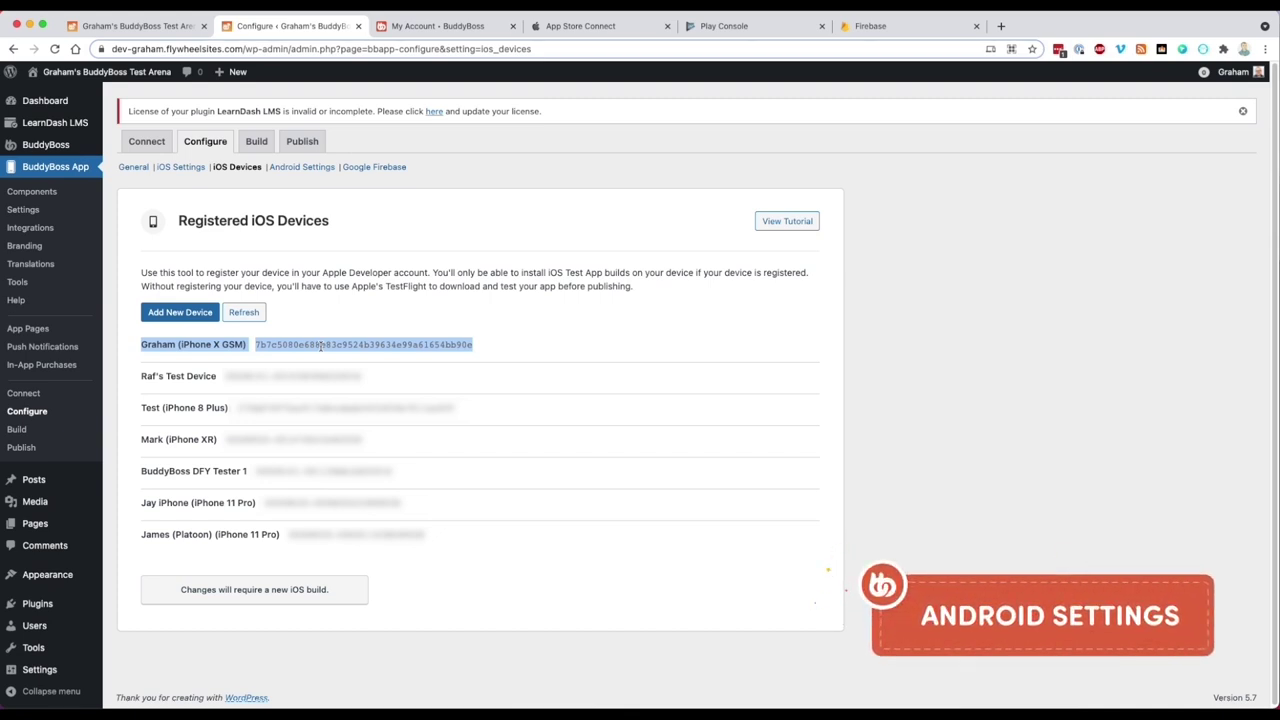
click(305, 168)
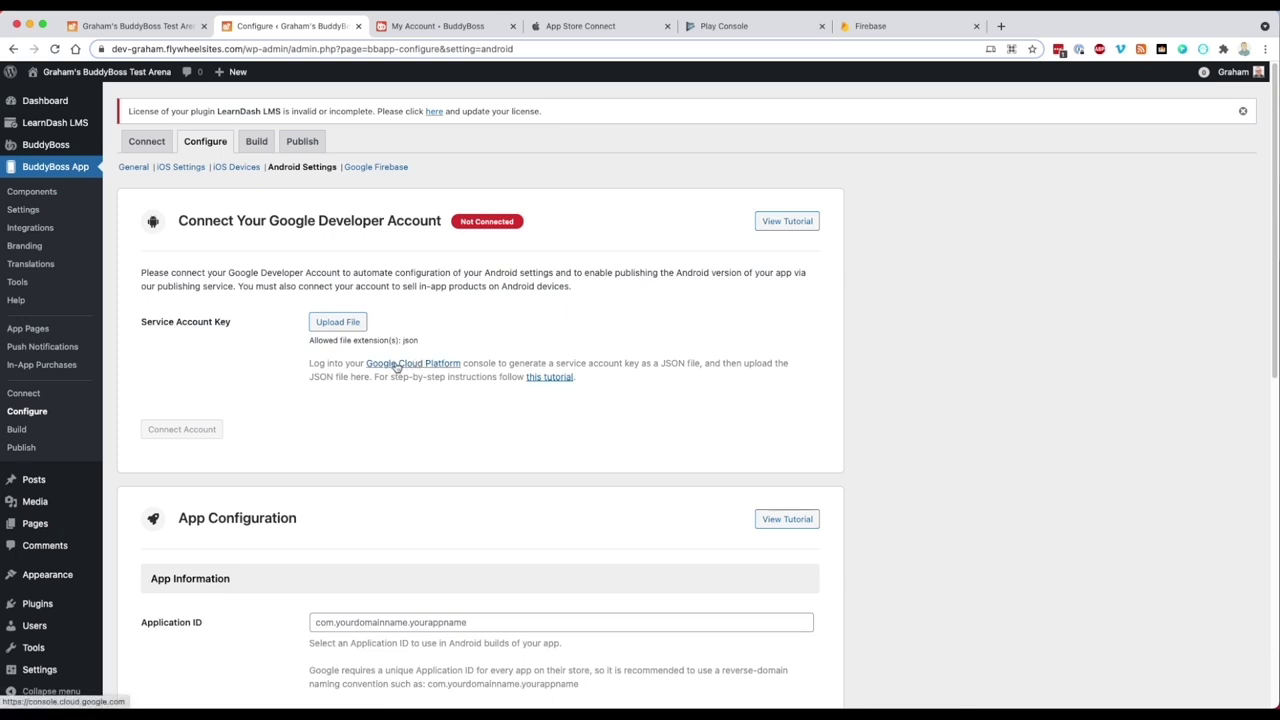
click(698, 26)
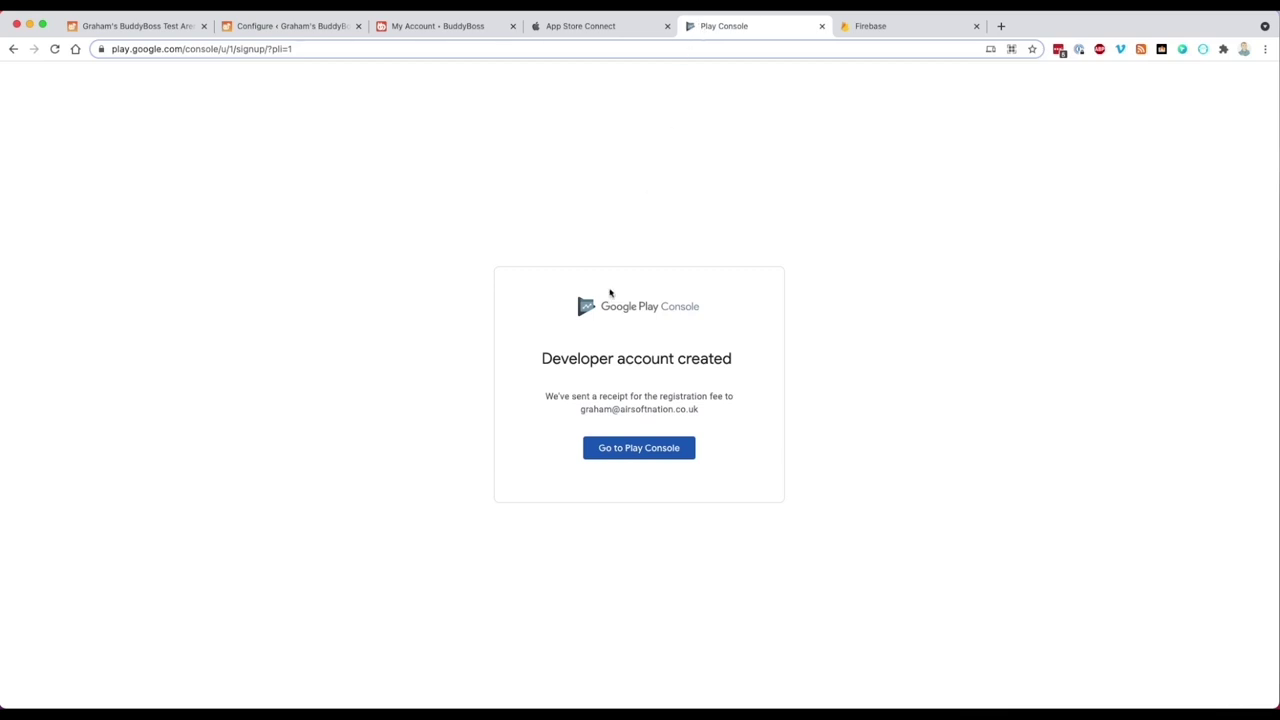
Create 'BuddyBoss Academy' as a free App, ticking the Developer Programme Policies and US export declarations
click(610, 447)
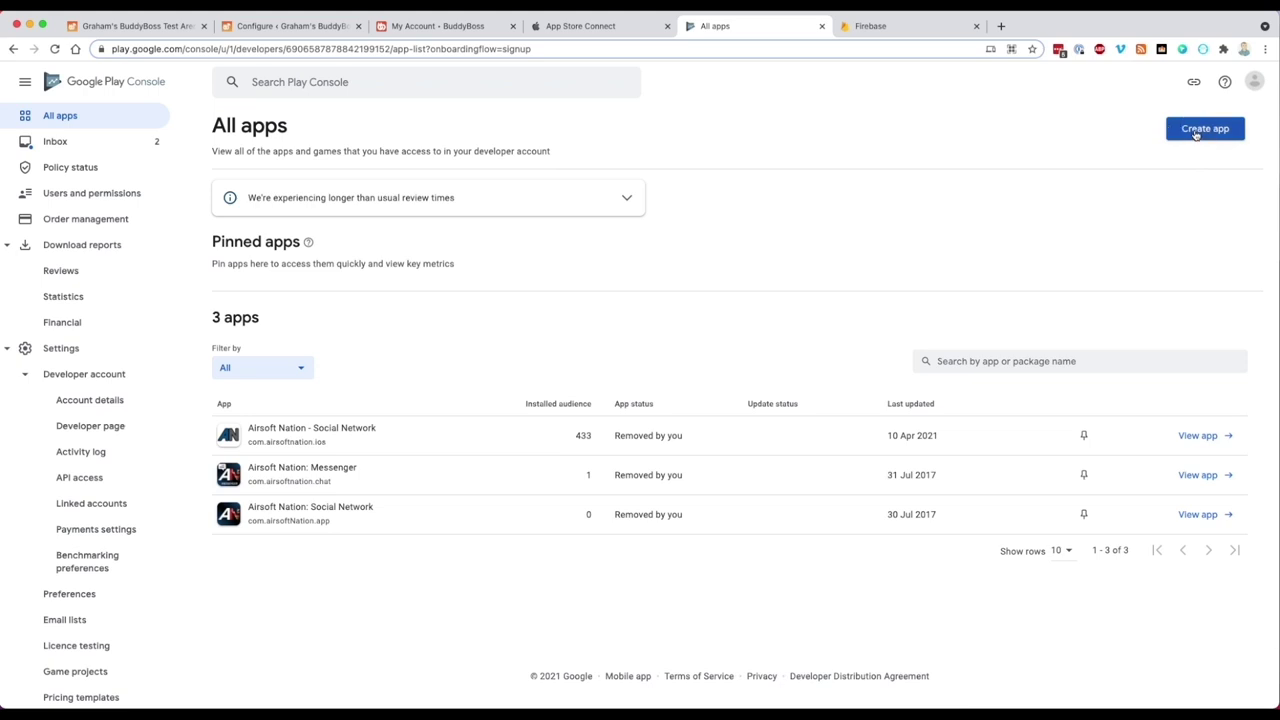
click(1194, 135)
click(518, 203)
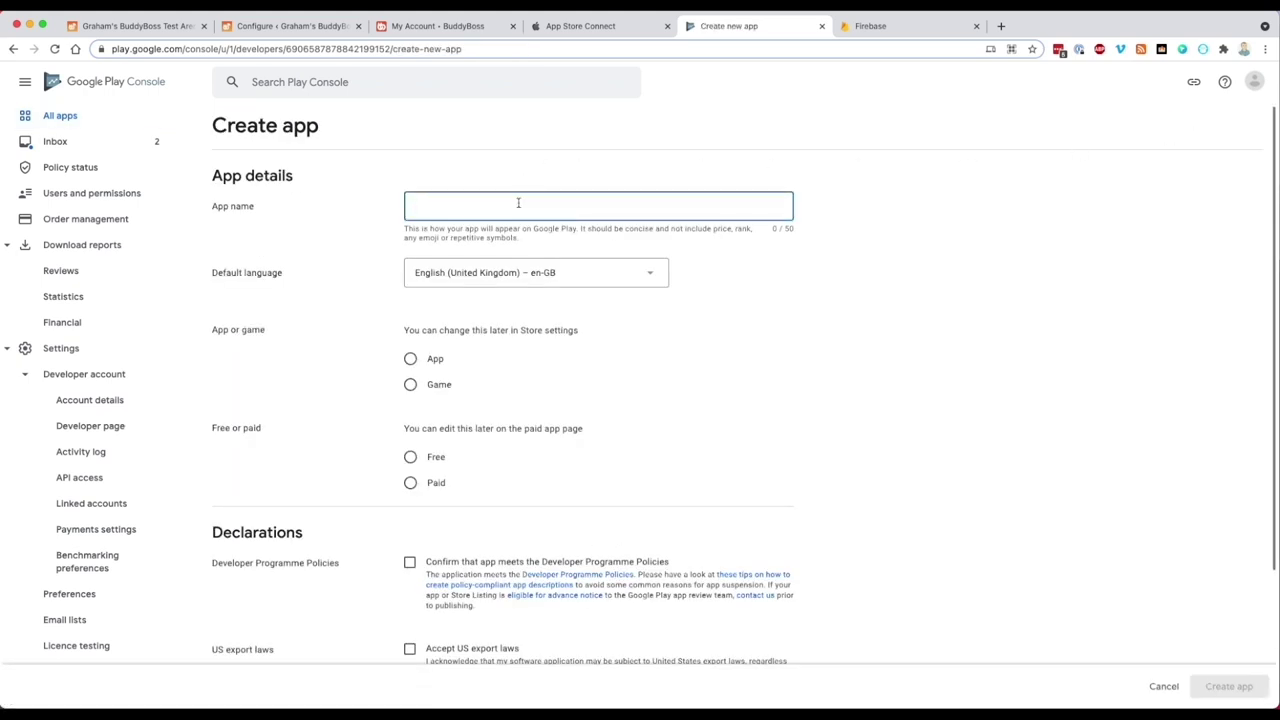
text(BuddyBoss)
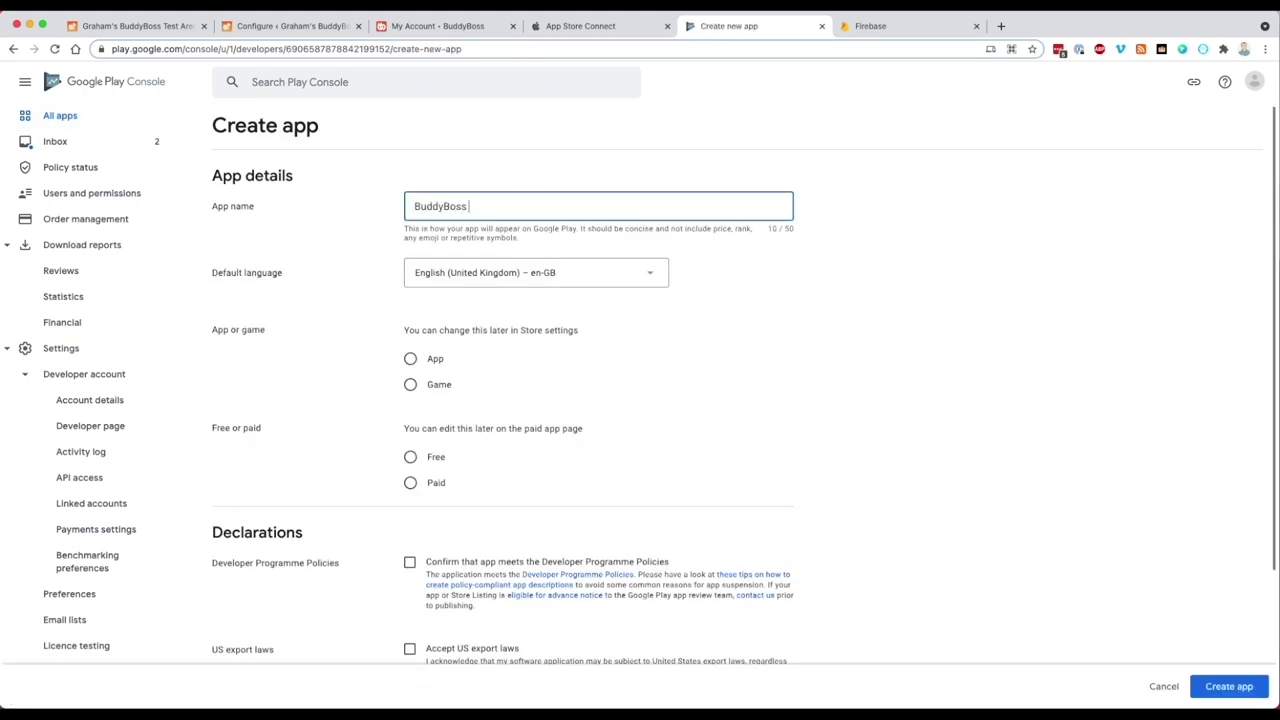
text( Academy)
click(410, 358)
click(410, 458)
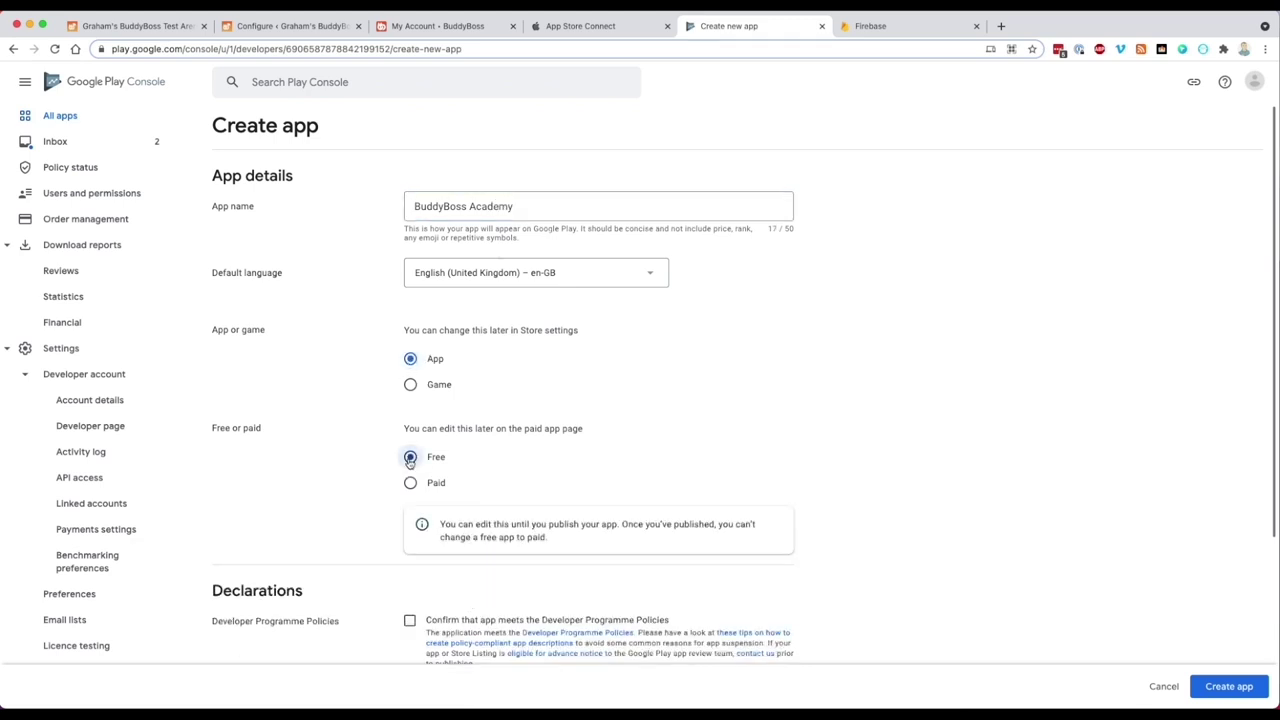
drag(443, 526, 558, 537)
click(558, 538)
scroll(430, 568, down, 2)
click(410, 530)
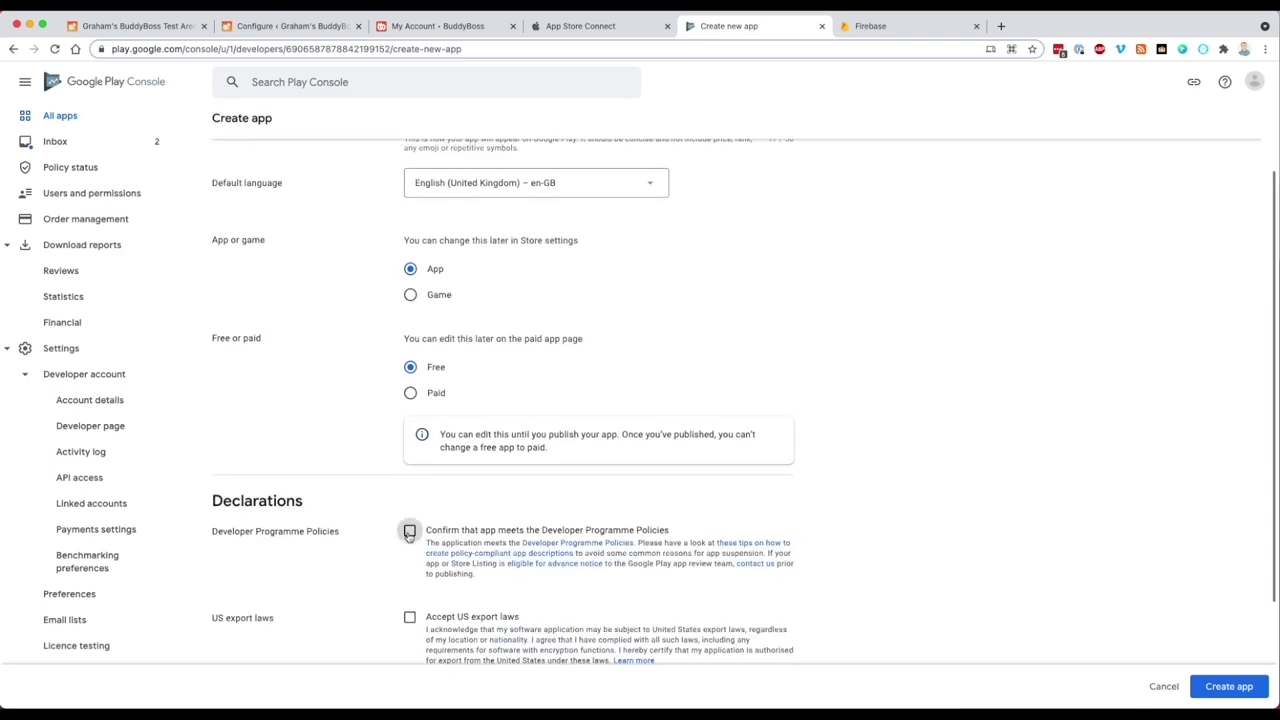
click(410, 617)
click(1228, 687)
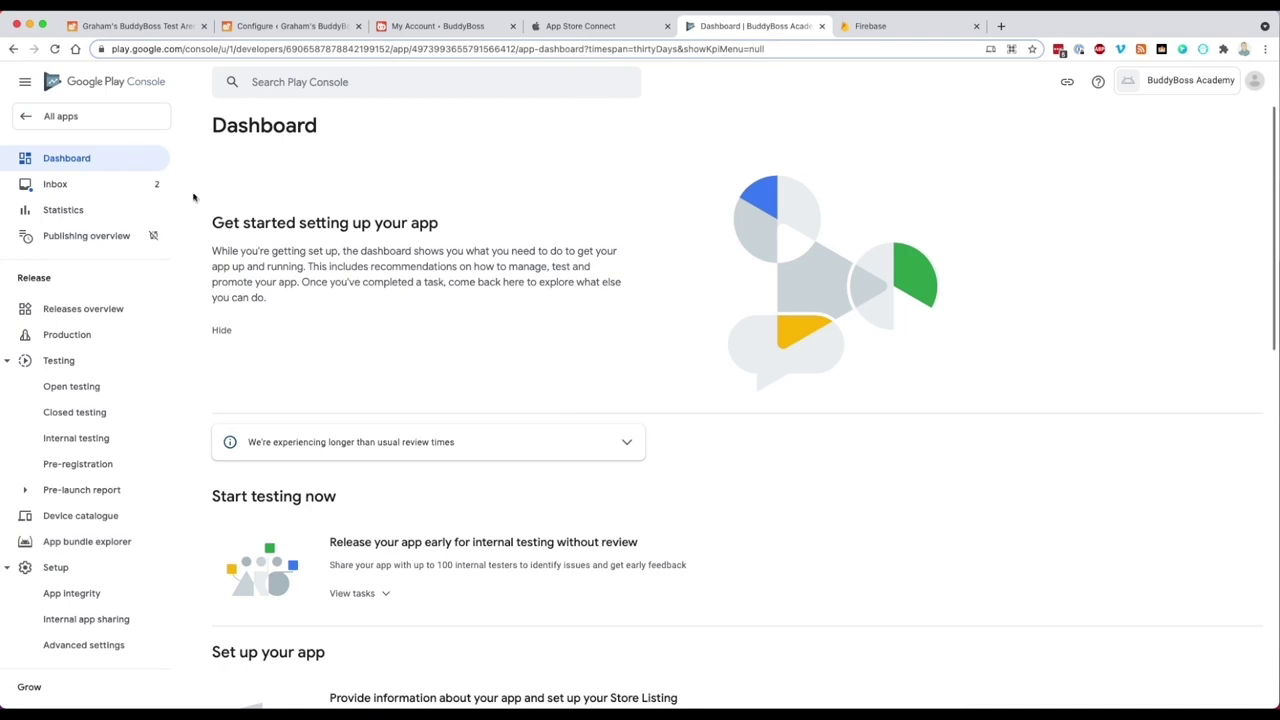
Under API access, create and link a new Cloud project, then open its Google Cloud service accounts
click(66, 118)
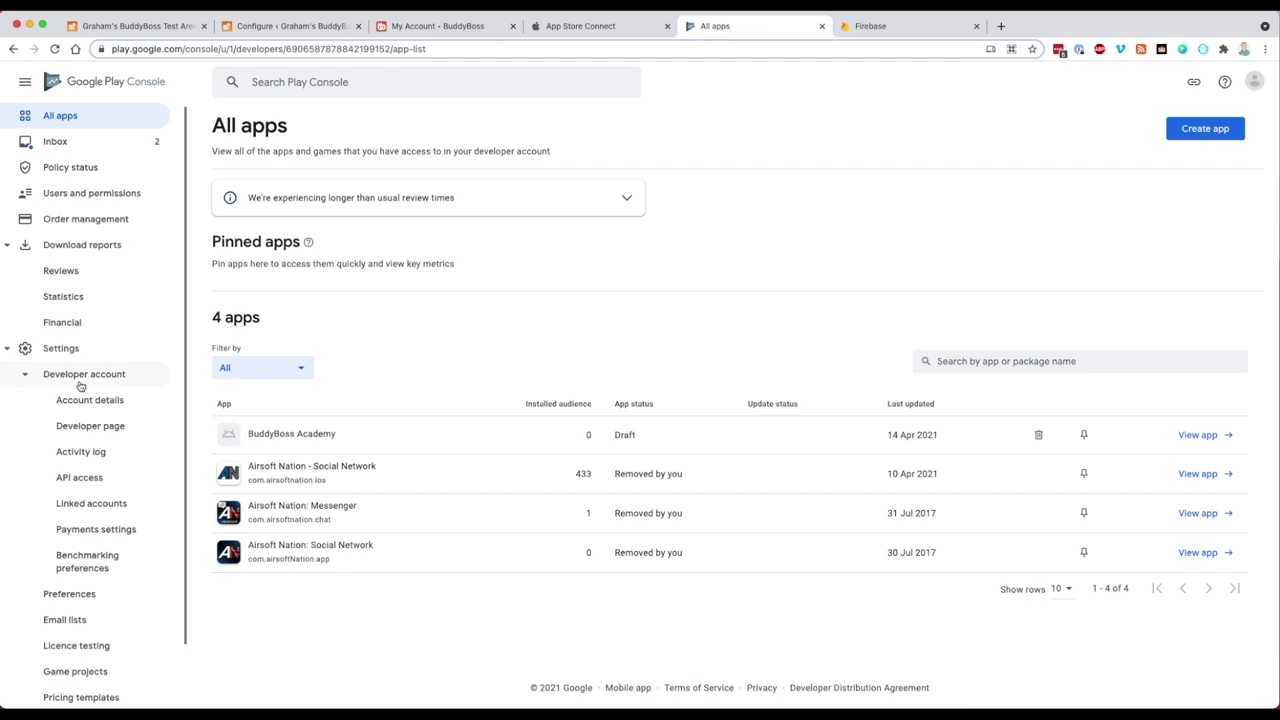
click(79, 478)
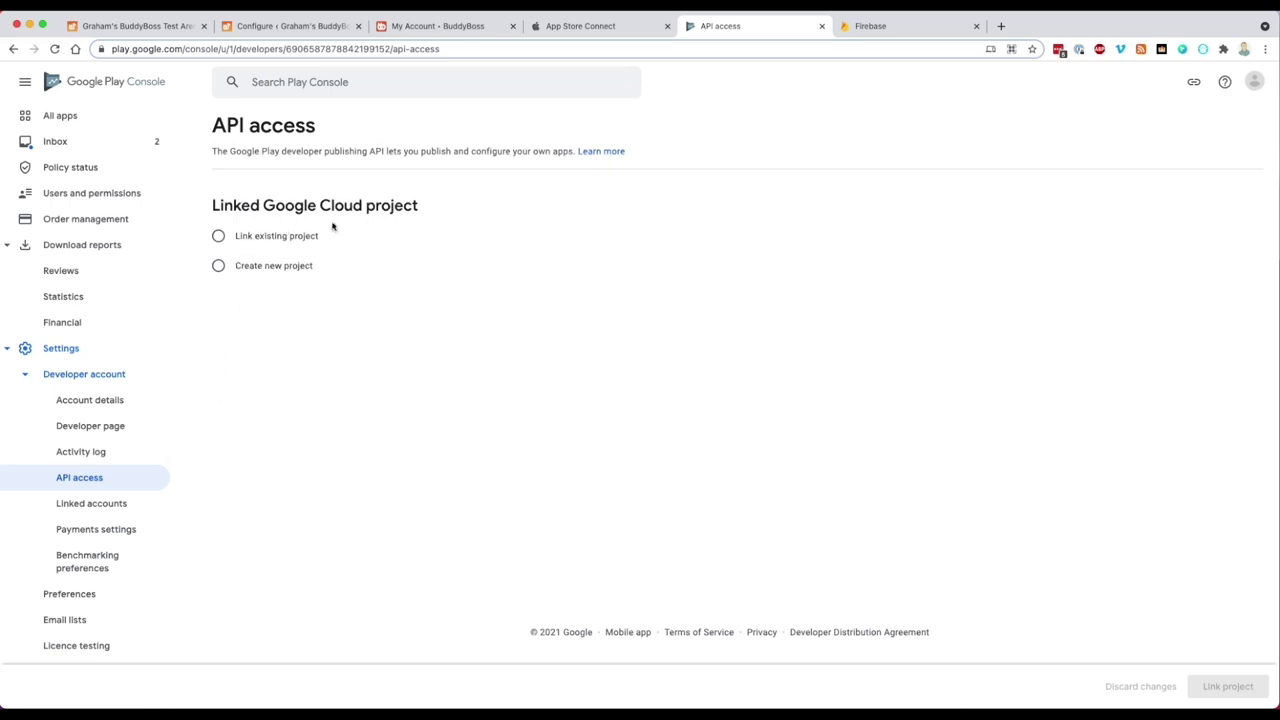
click(219, 266)
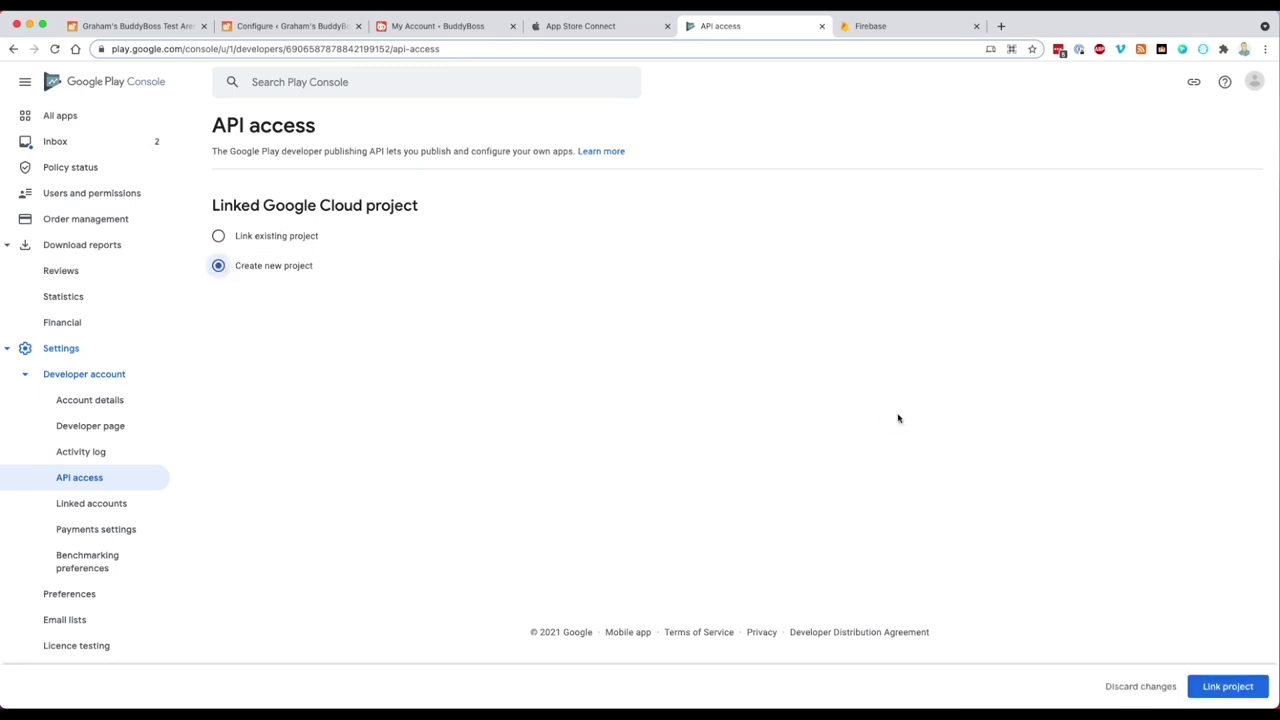
click(1216, 686)
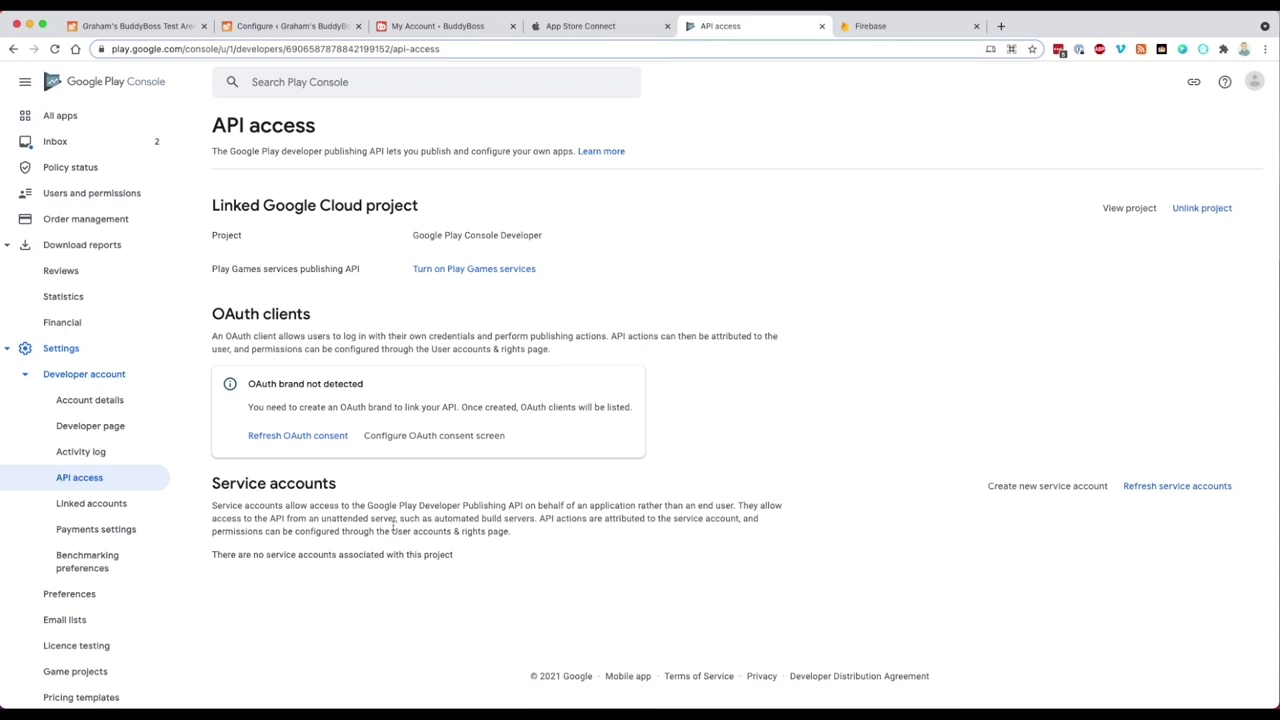
click(1002, 490)
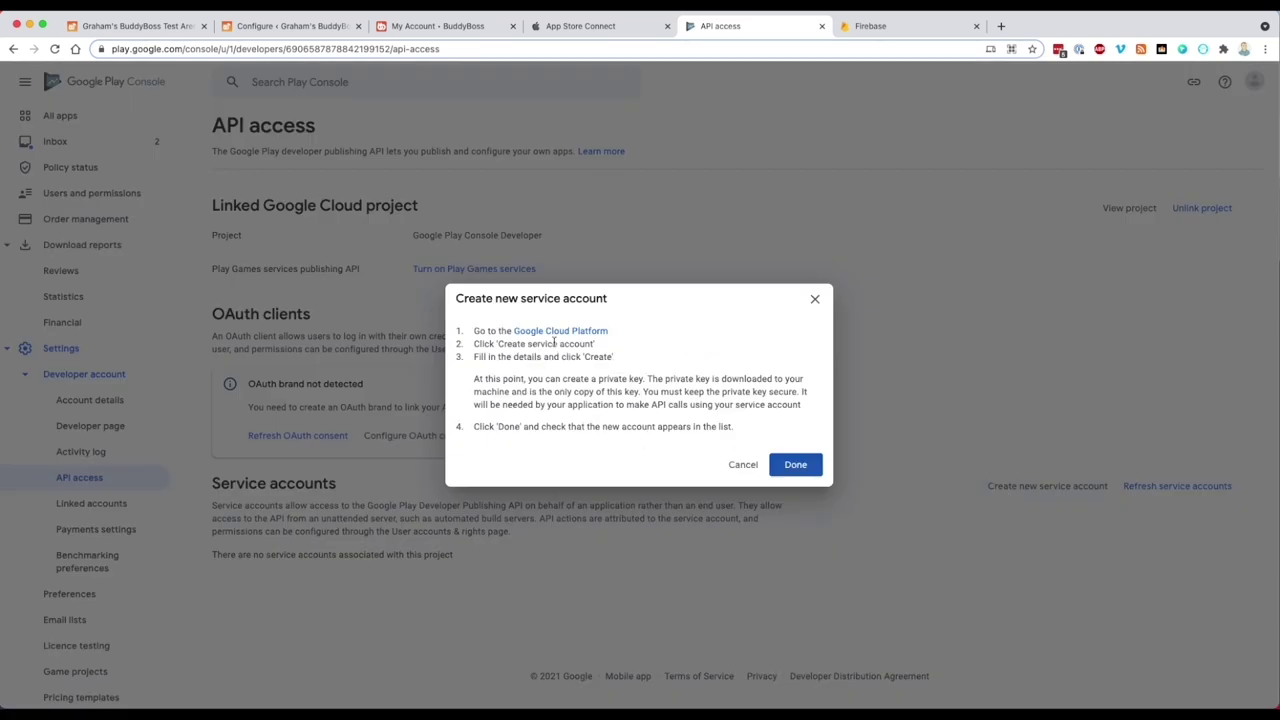
click(556, 331)
click(865, 30)
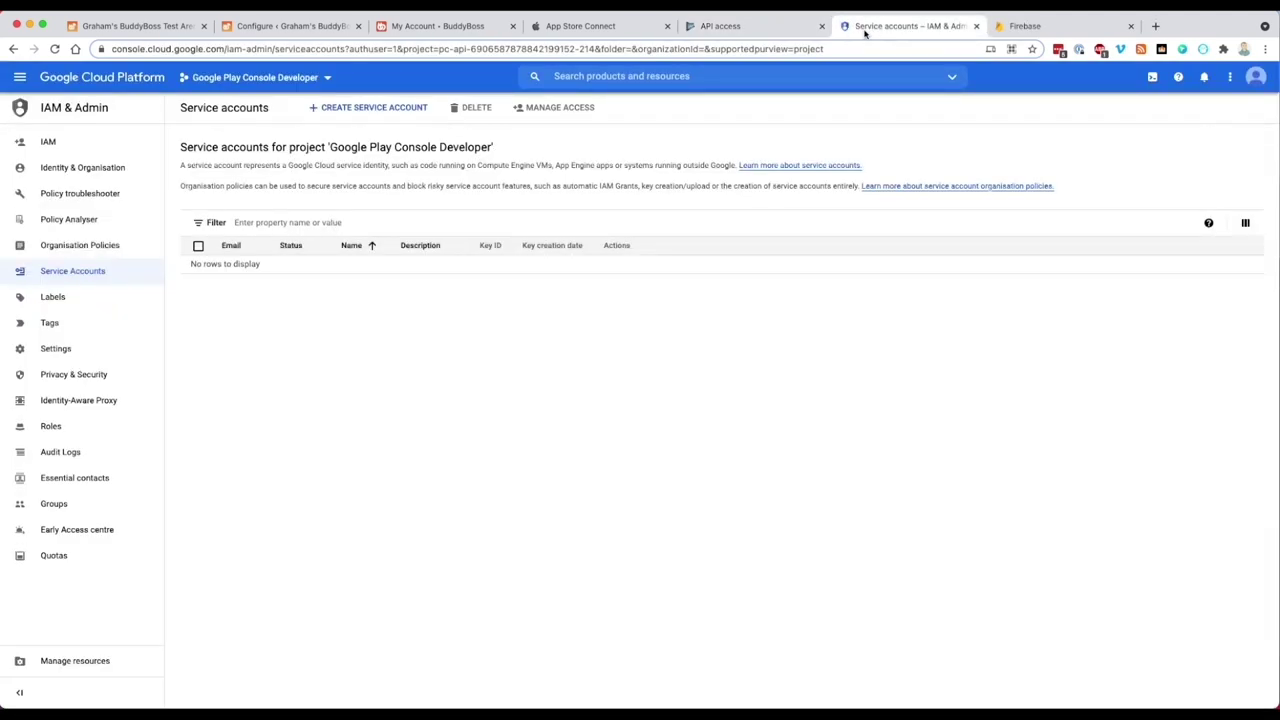
click(215, 86)
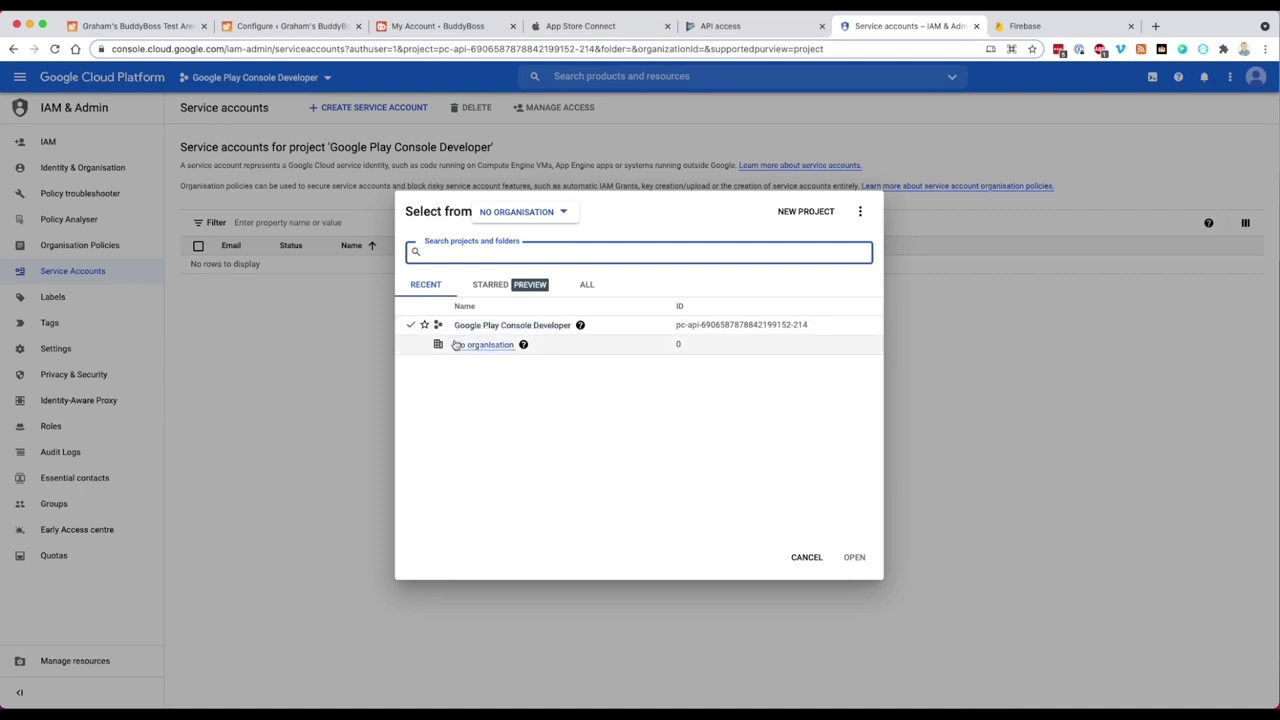
click(584, 285)
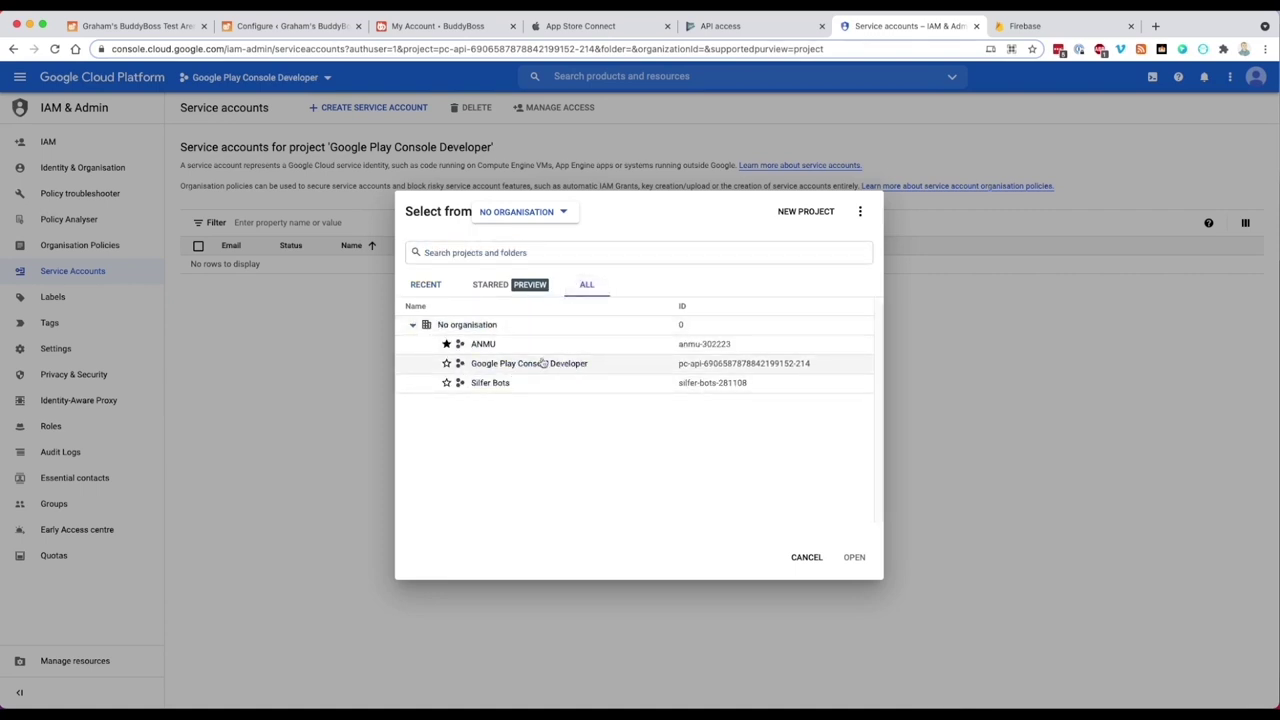
click(960, 274)
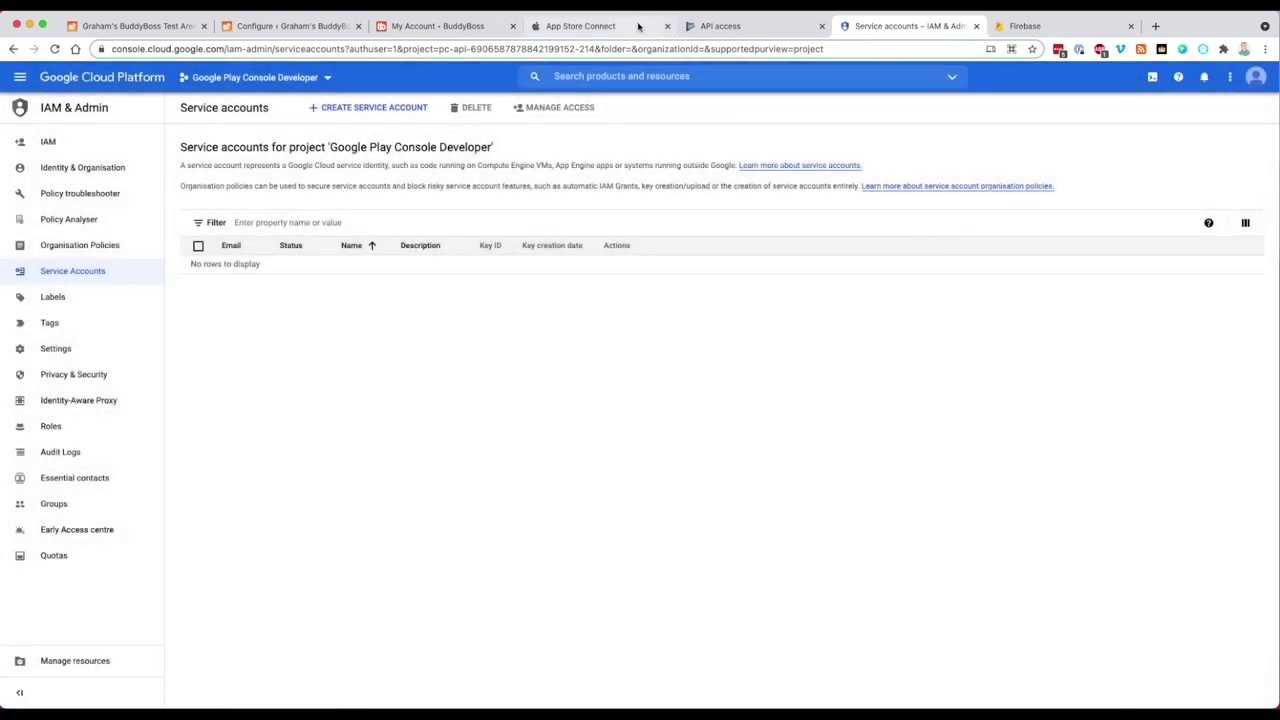
click(711, 30)
click(812, 297)
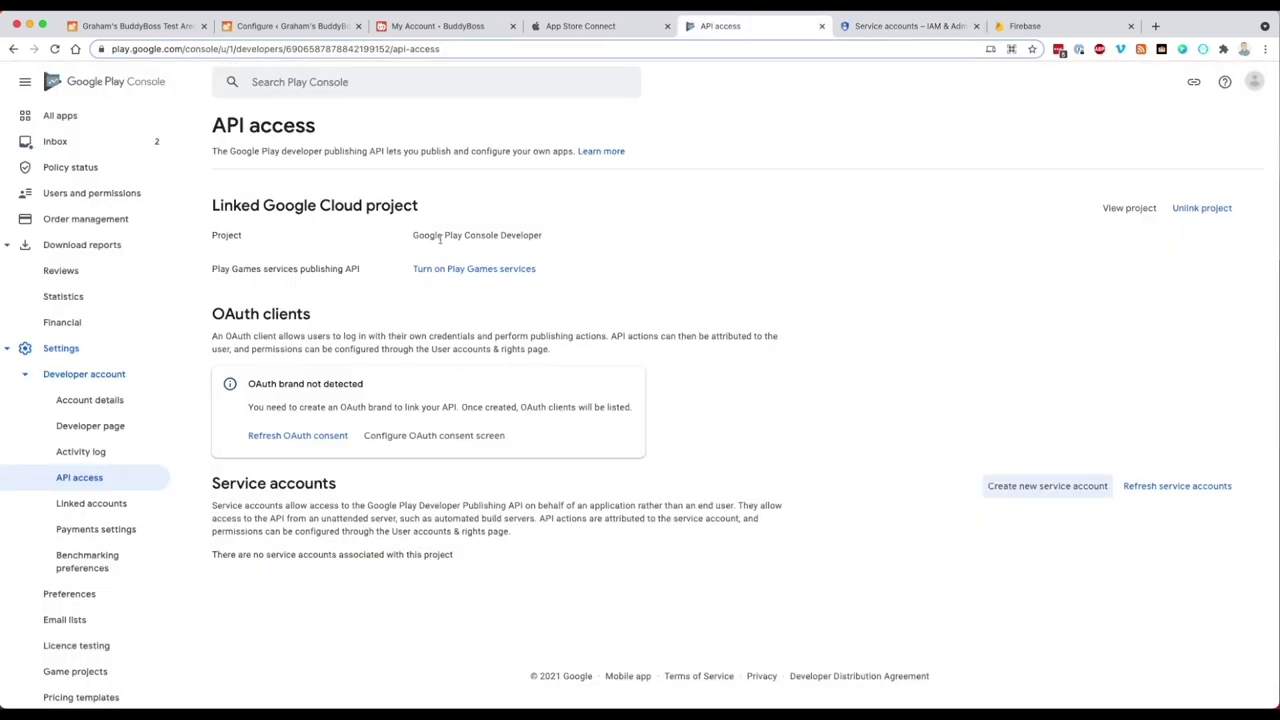
key(ctrl+Tab)
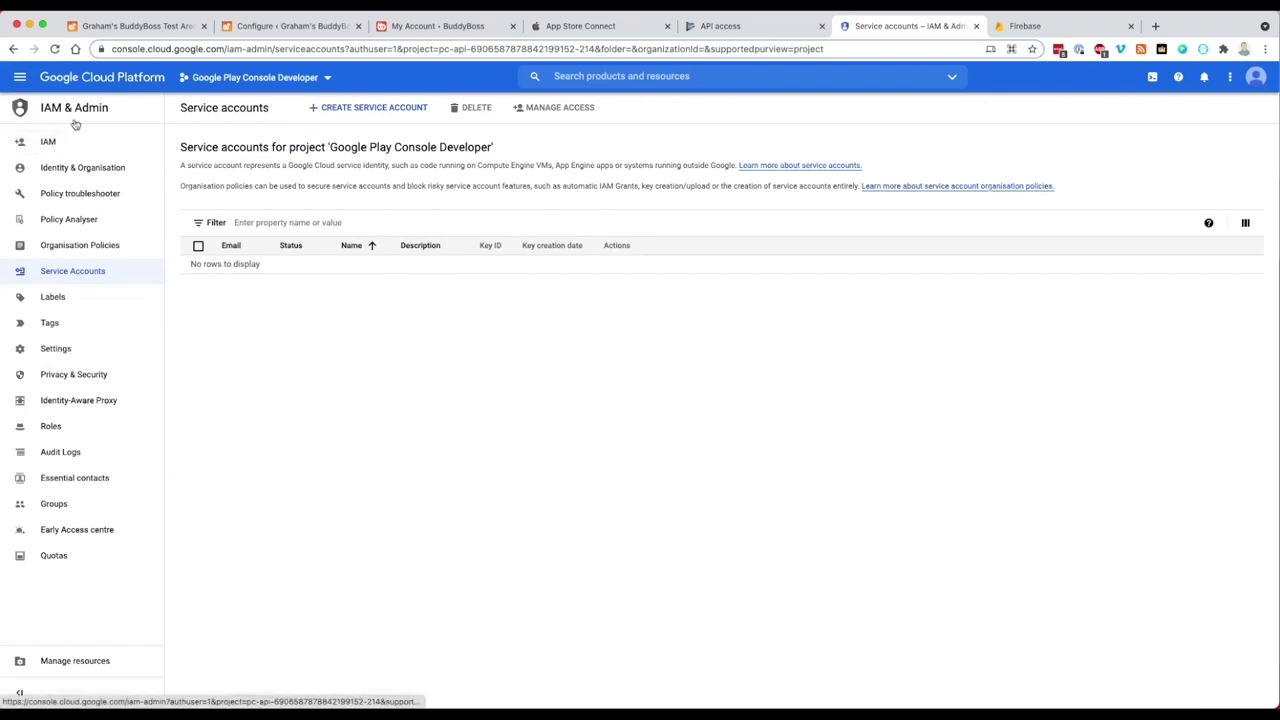
click(70, 281)
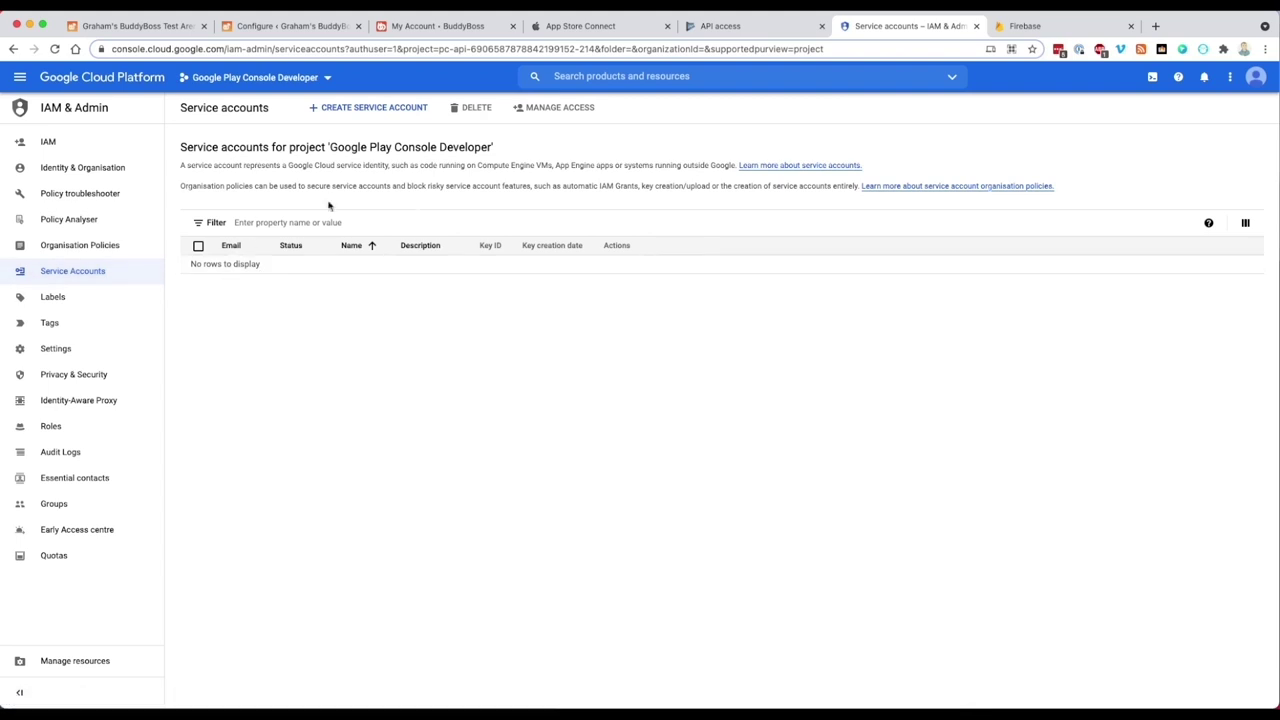
click(345, 109)
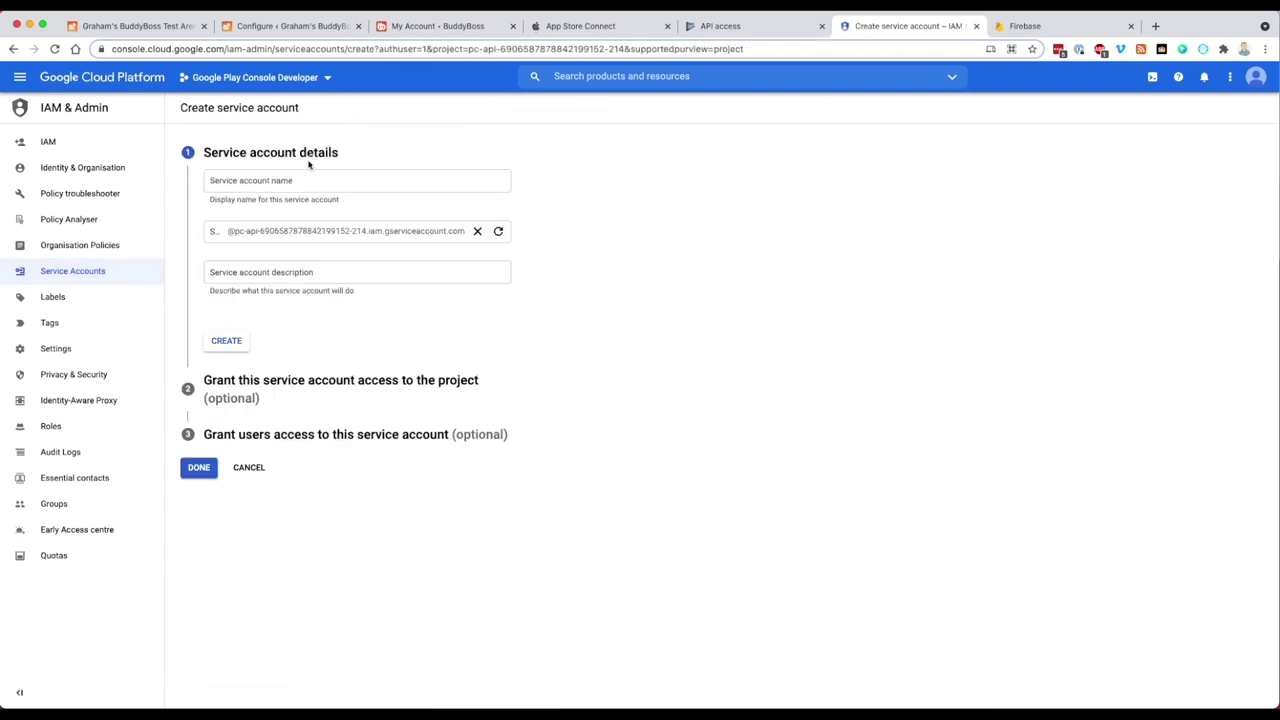
Create a service account named BuddyBoss Academy with description 'BuddyBoss App API'
click(306, 179)
text(BuddyBoss Academy)
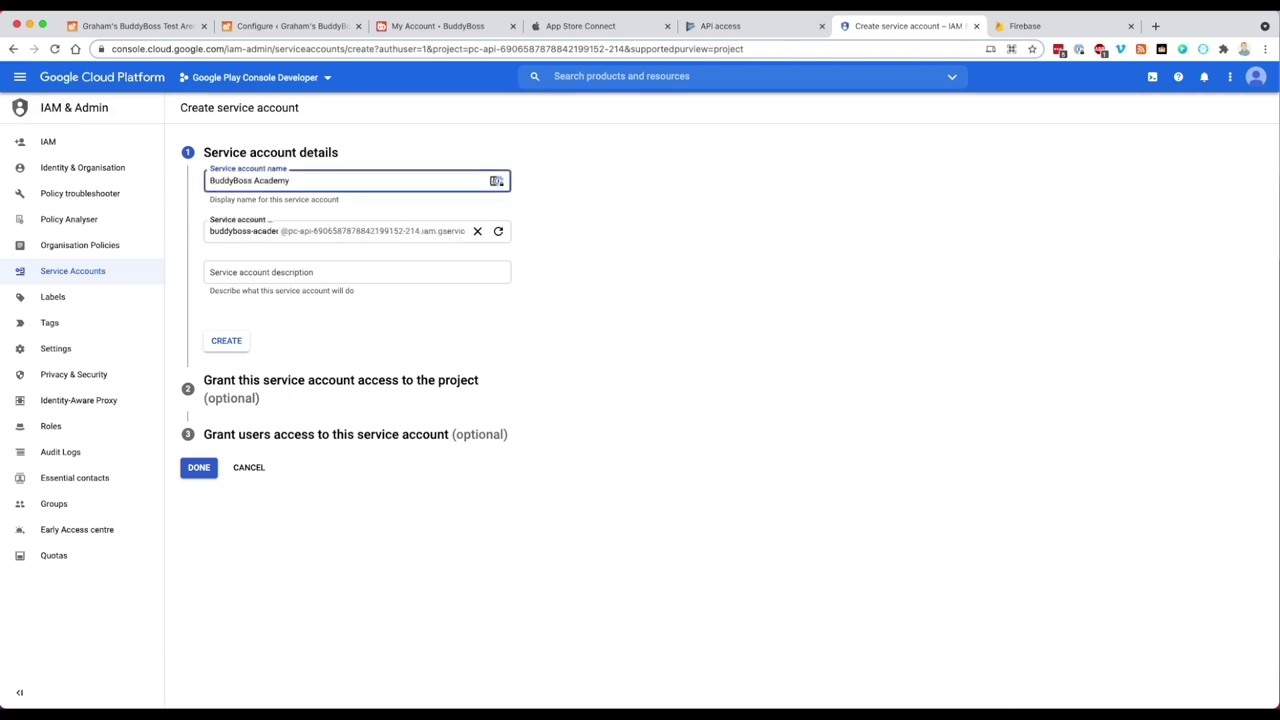
click(281, 274)
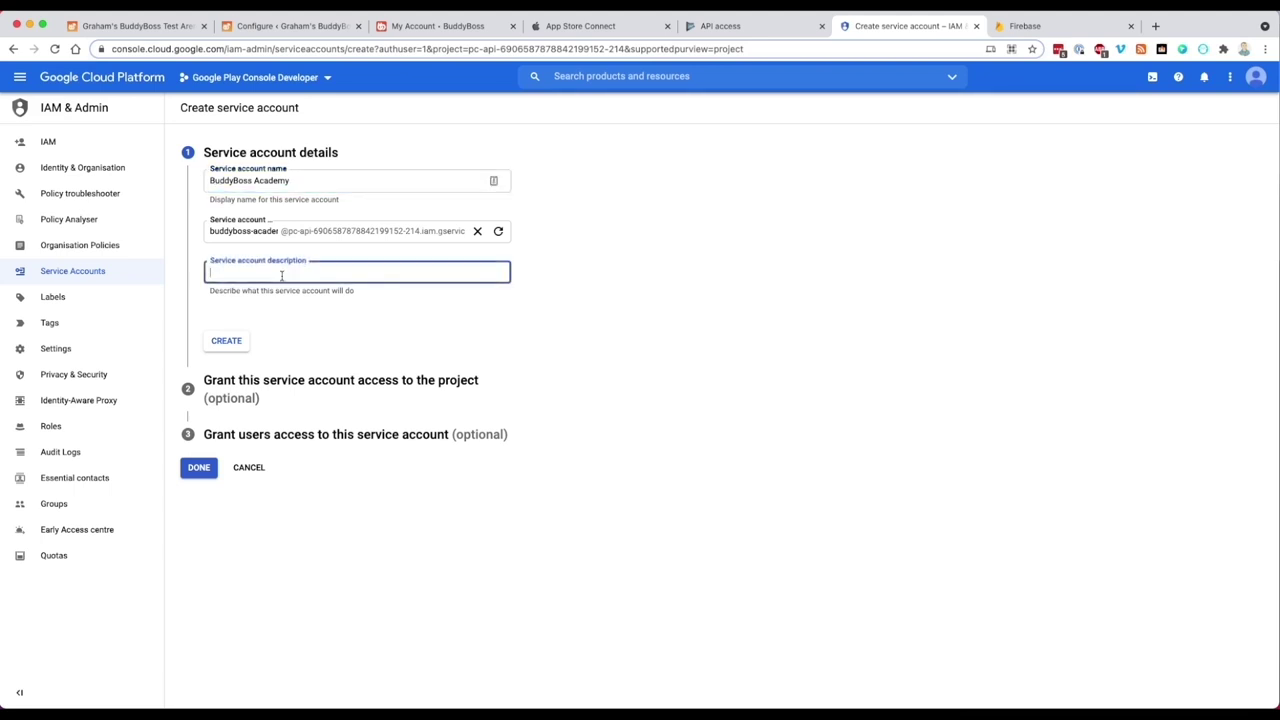
text(BuddyBoss App API)
click(231, 341)
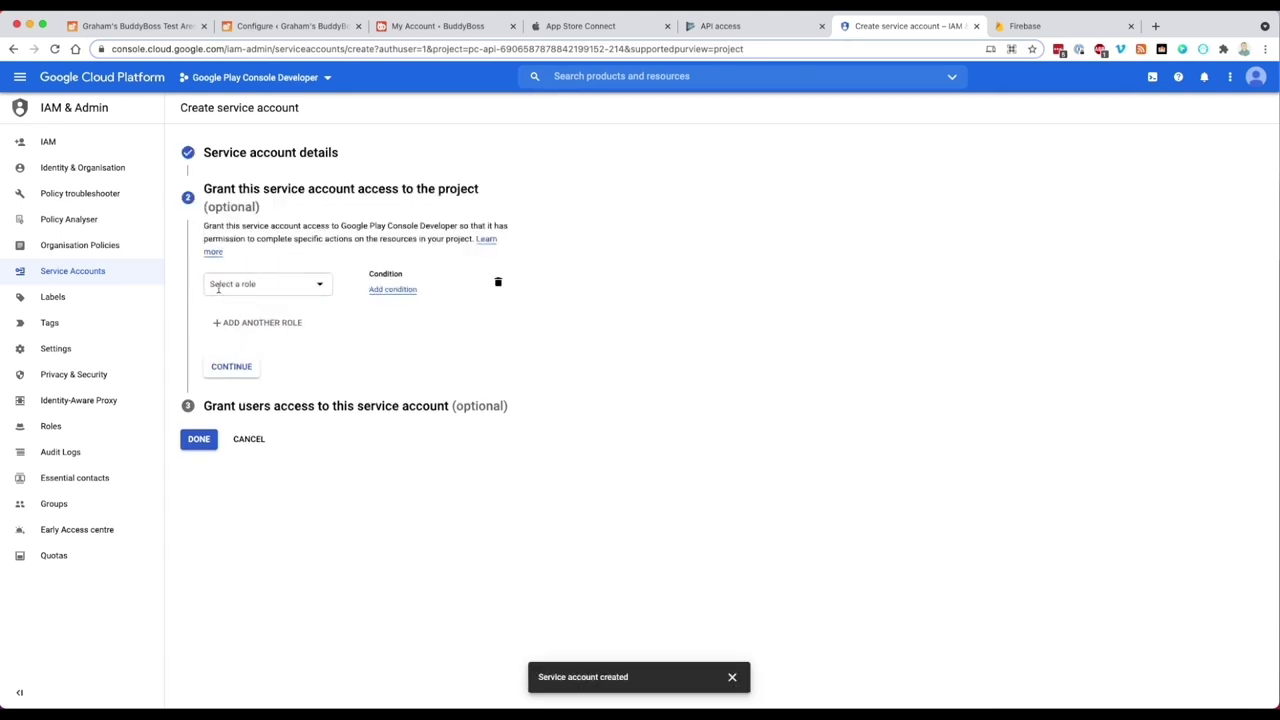
Grant the service account the Basic > Owner role and finish setup
click(222, 286)
click(240, 370)
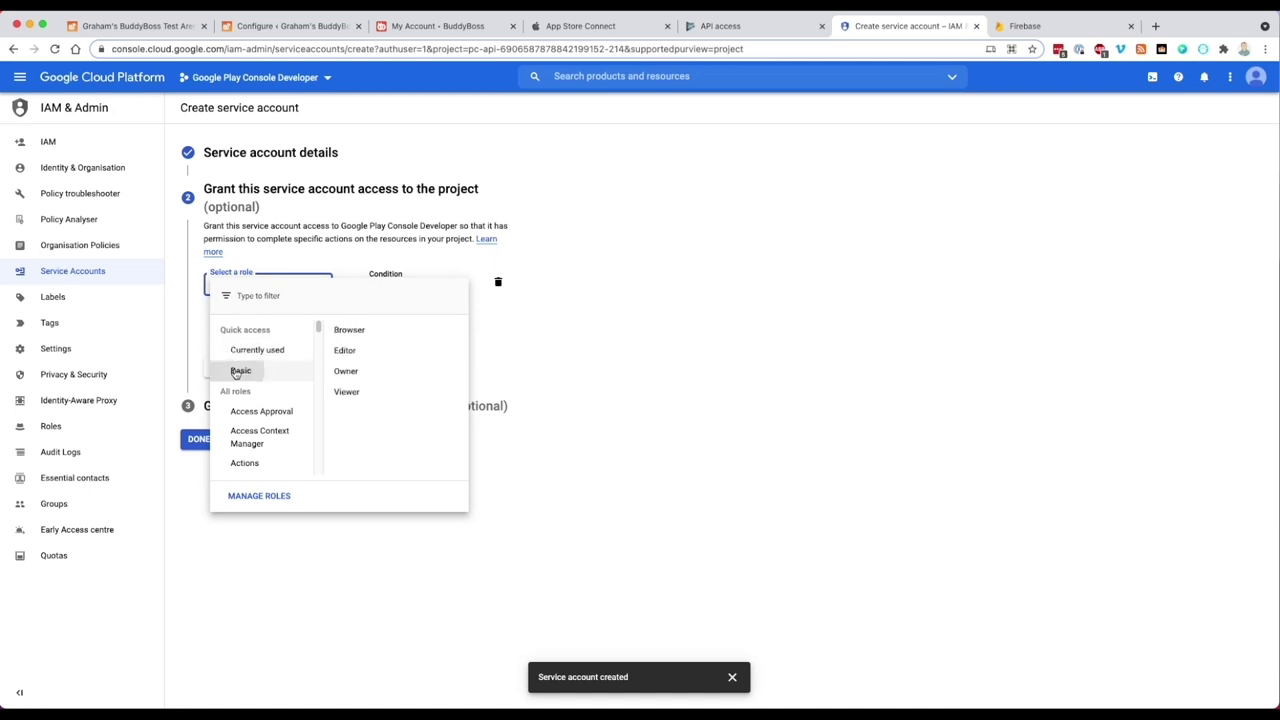
click(346, 370)
click(234, 375)
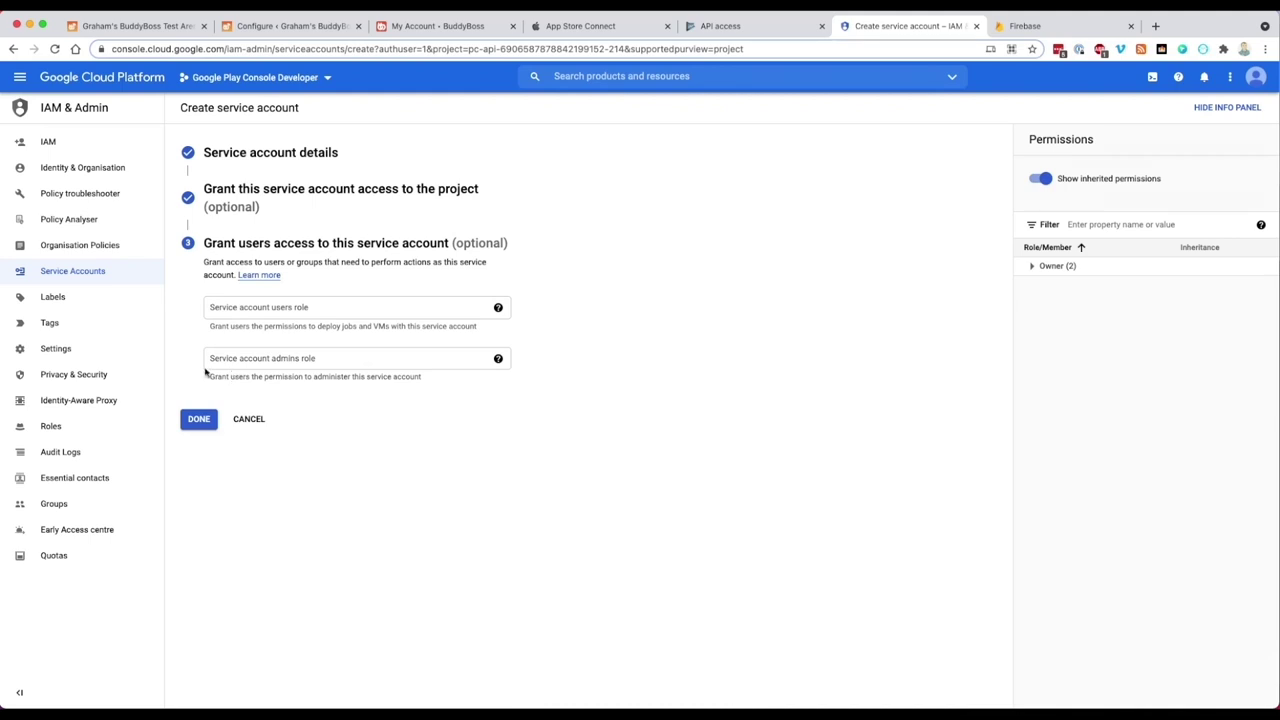
click(199, 421)
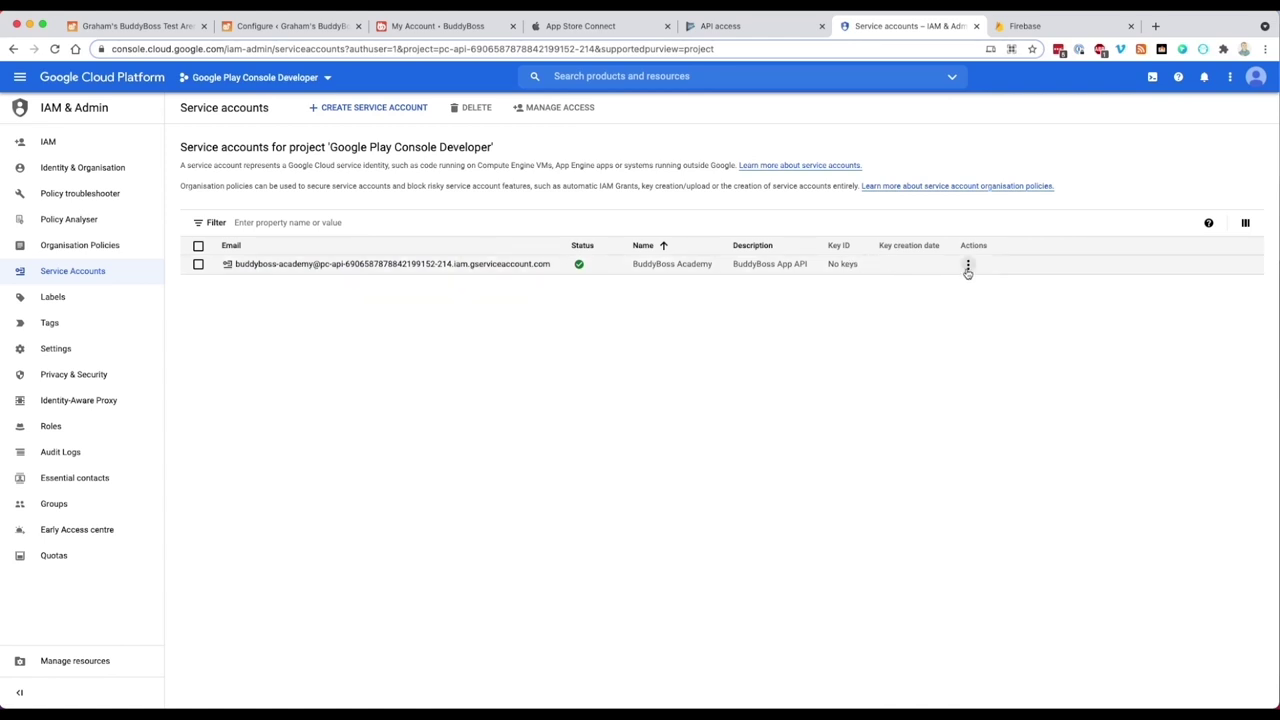
click(968, 266)
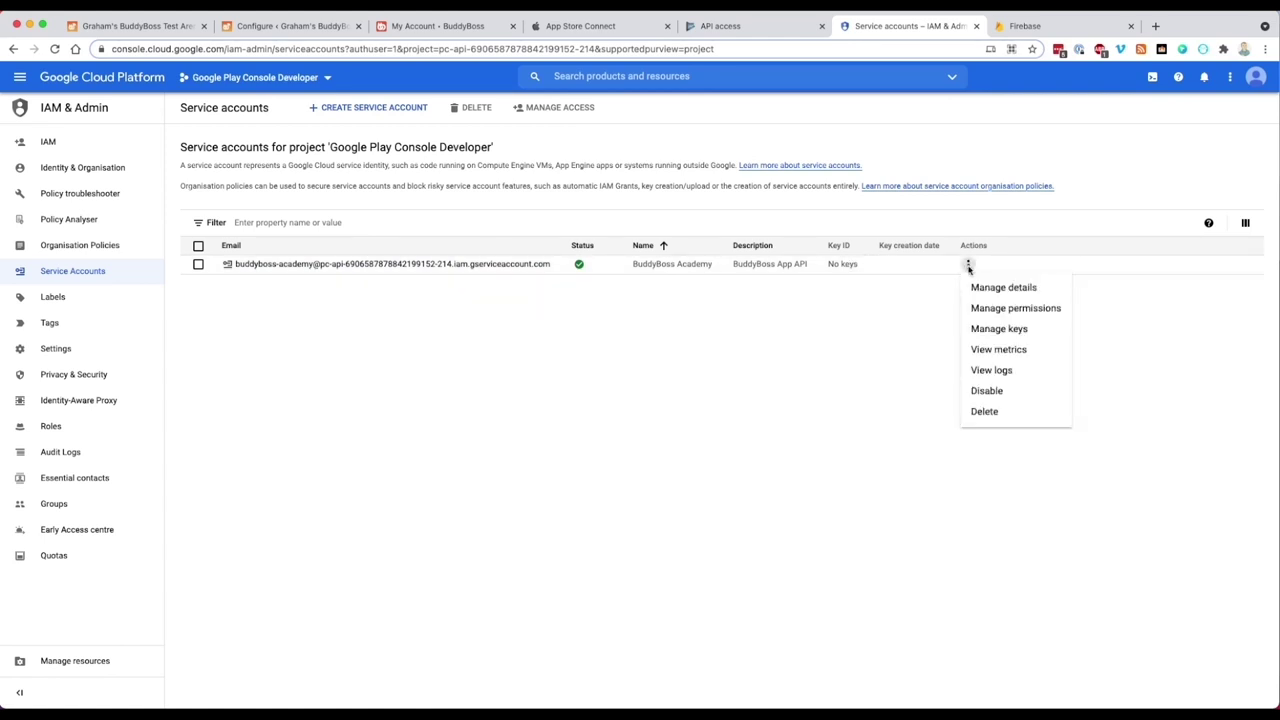
Create and download a new JSON private key for the BuddyBoss Academy service account
click(995, 329)
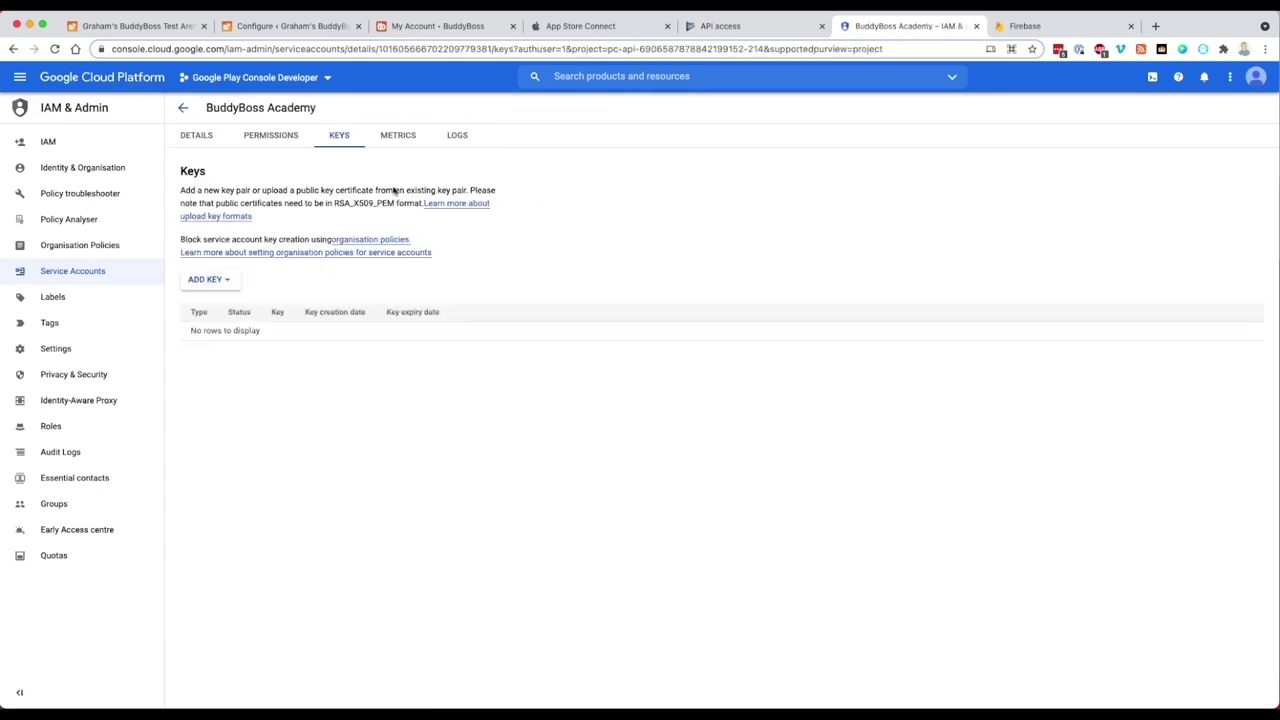
click(206, 281)
click(212, 304)
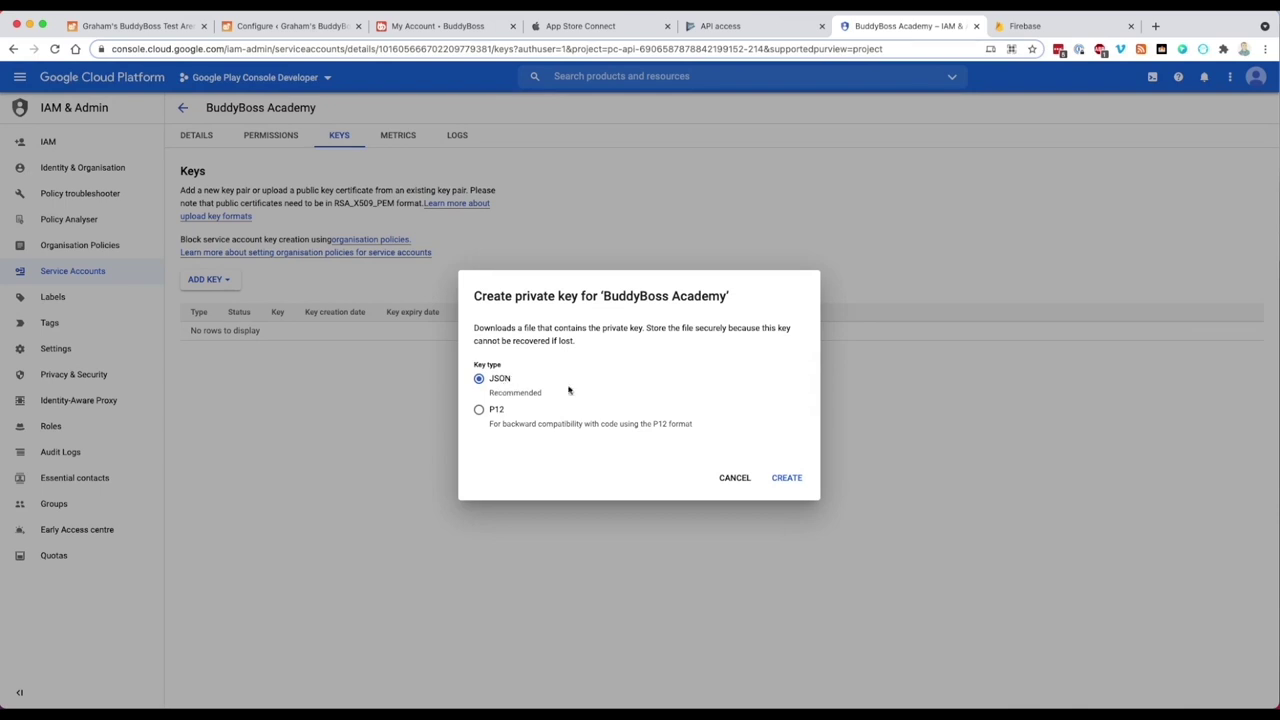
click(784, 477)
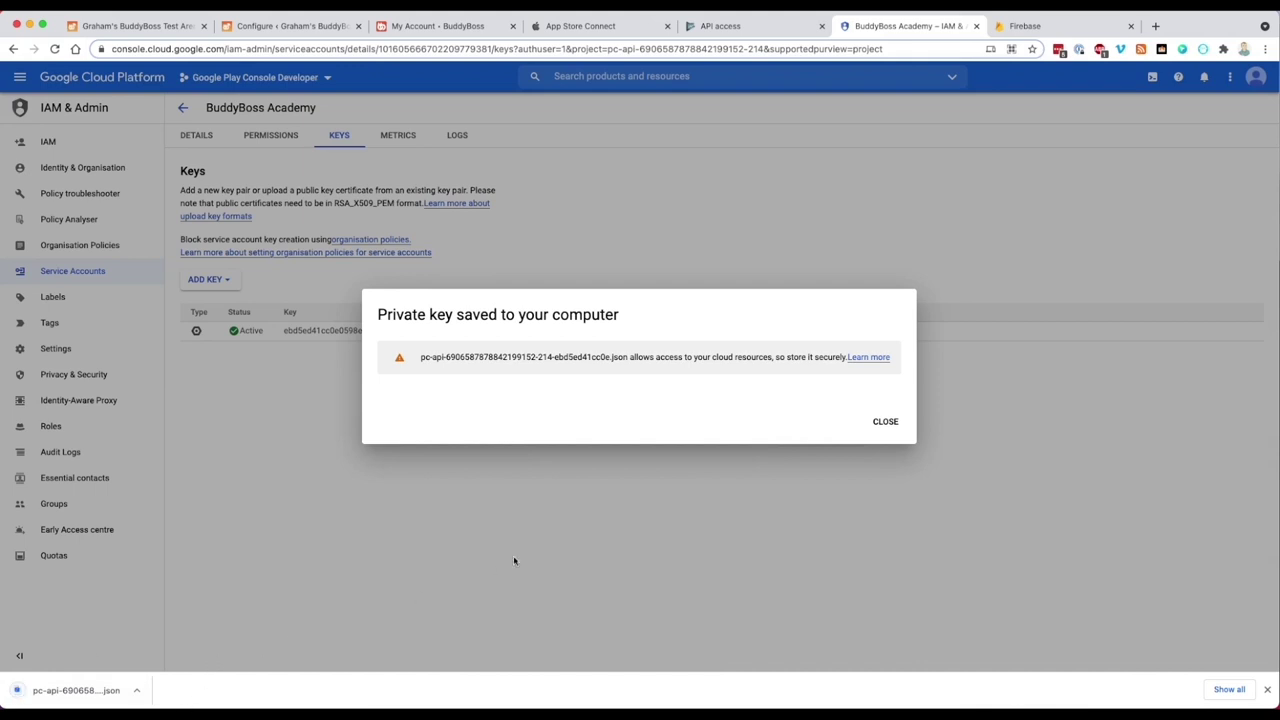
click(885, 424)
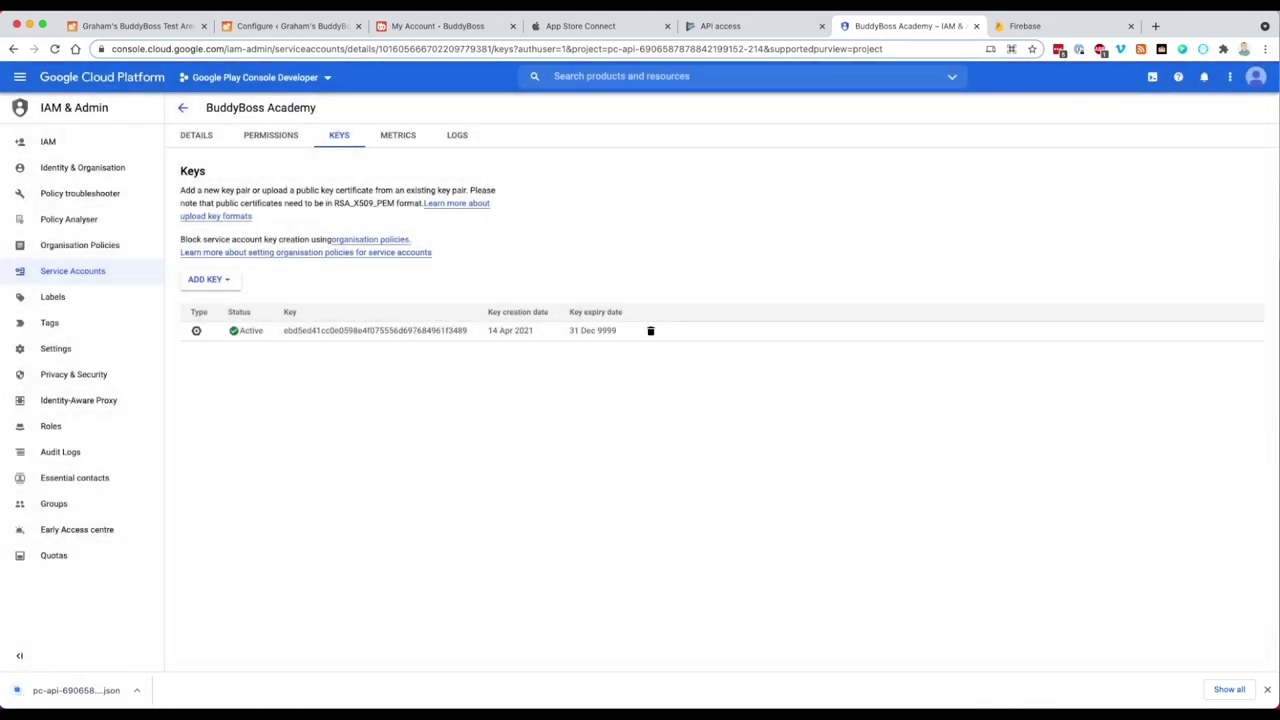
key(super+Tab)
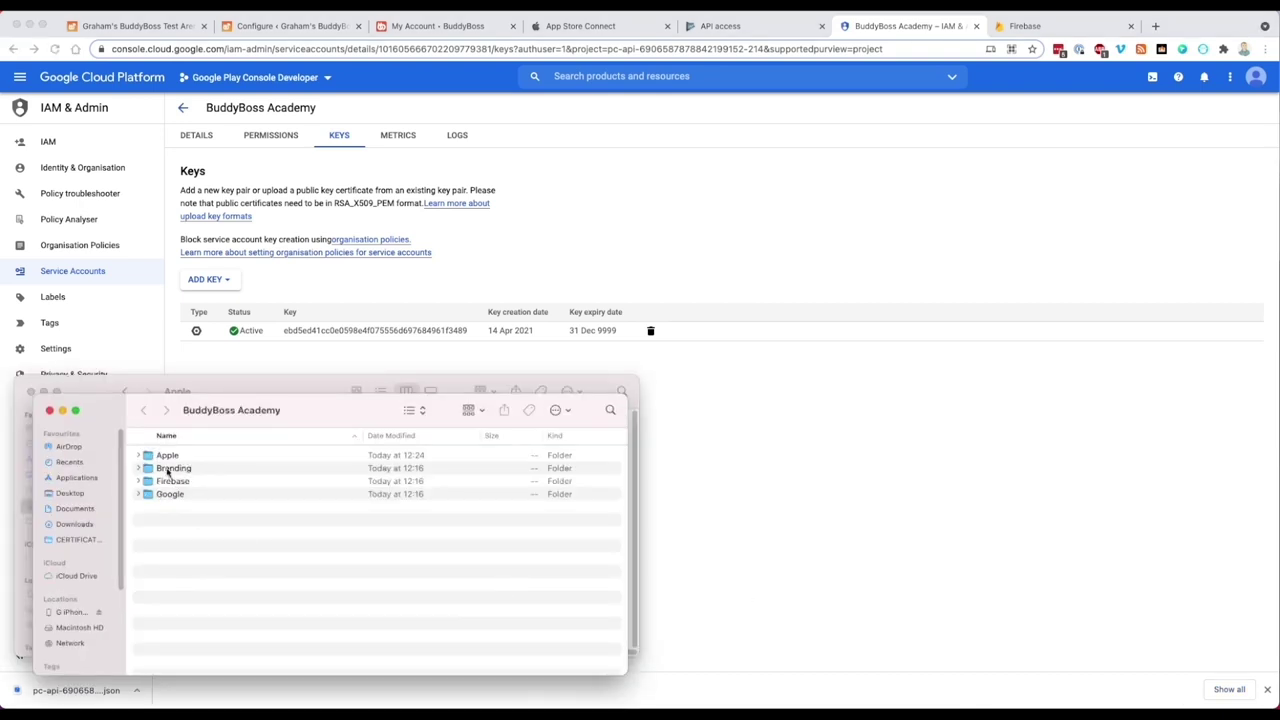
Move the downloaded pc-api key into BuddyBoss Academy > Google, rename it ServiceAccountAPI.json, return to Chrome
click(52, 525)
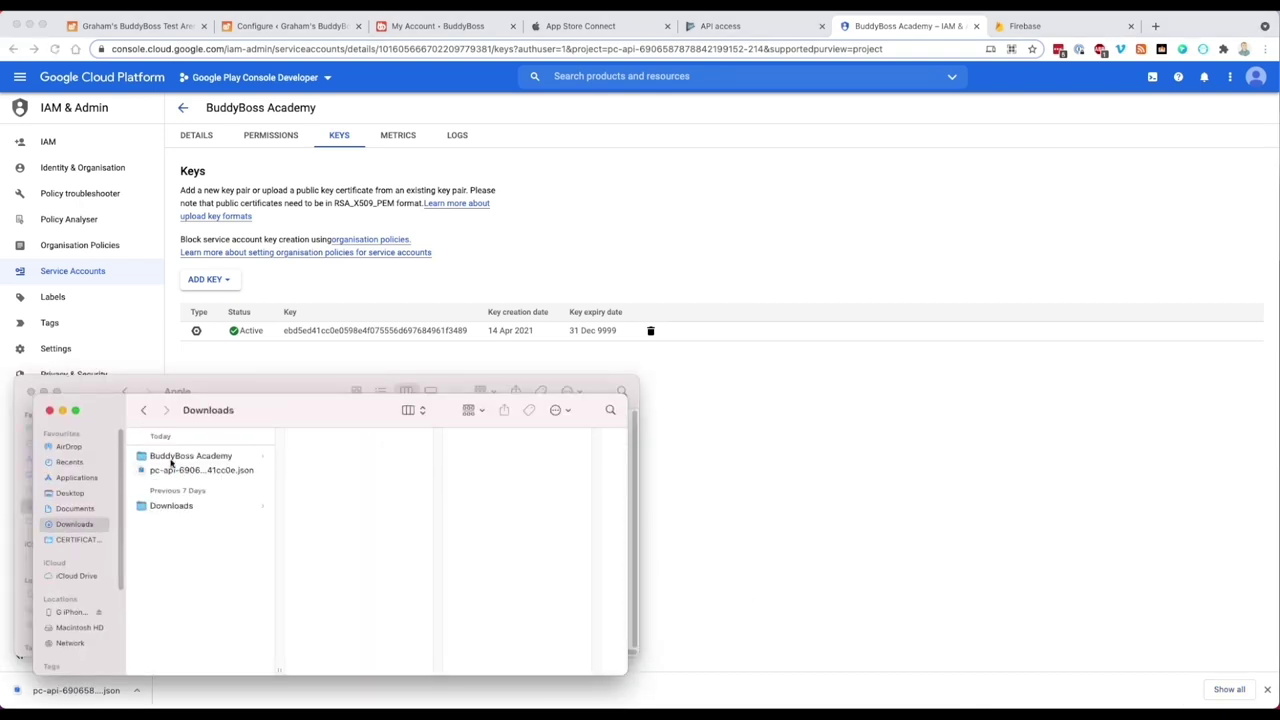
mouse_move(180, 470)
mouse_down()
mouse_move(175, 456)
mouse_move(190, 456)
mouse_up()
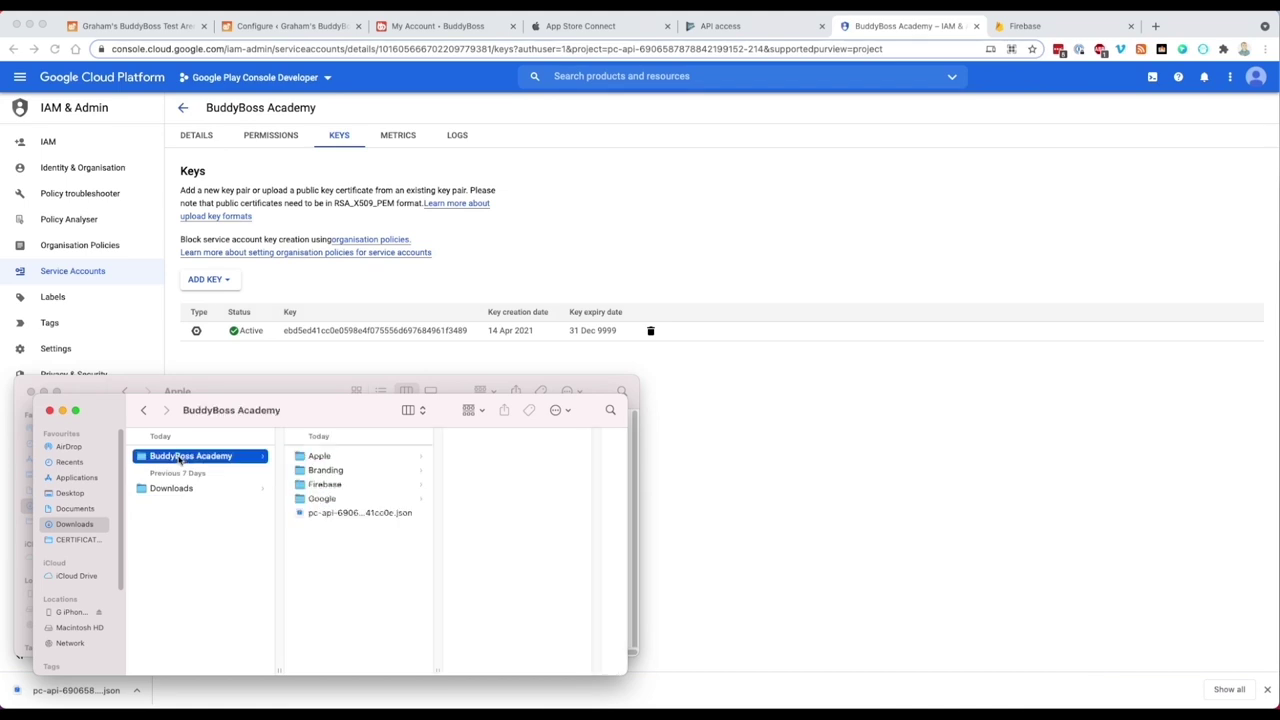
drag(341, 515, 323, 499)
click(349, 499)
click(481, 457)
text(ServiceAccoun)
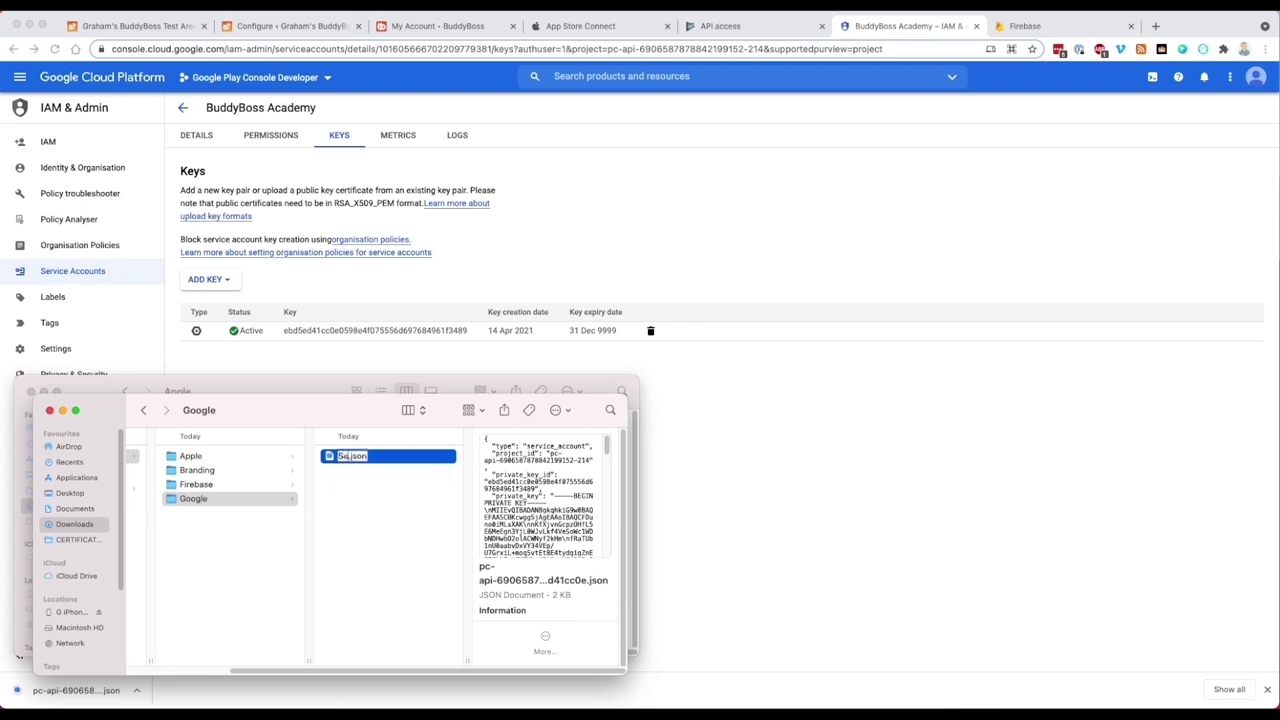
text(tAPI)
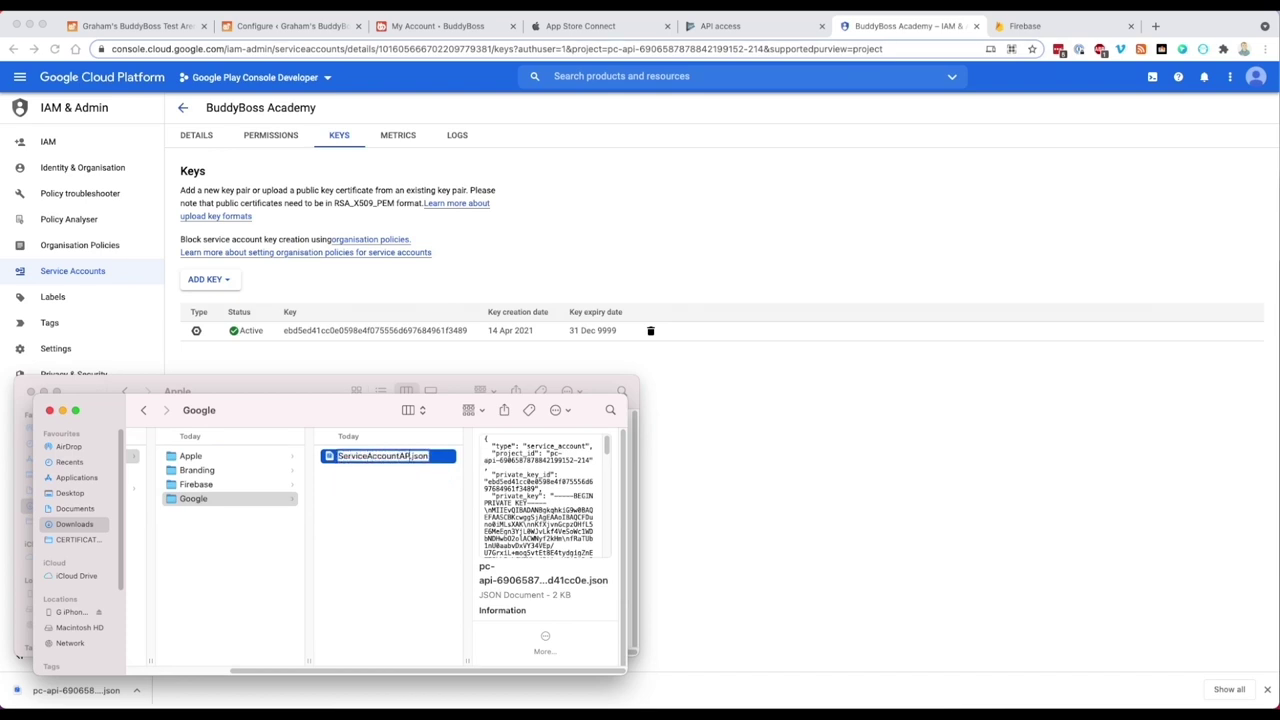
key(Return)
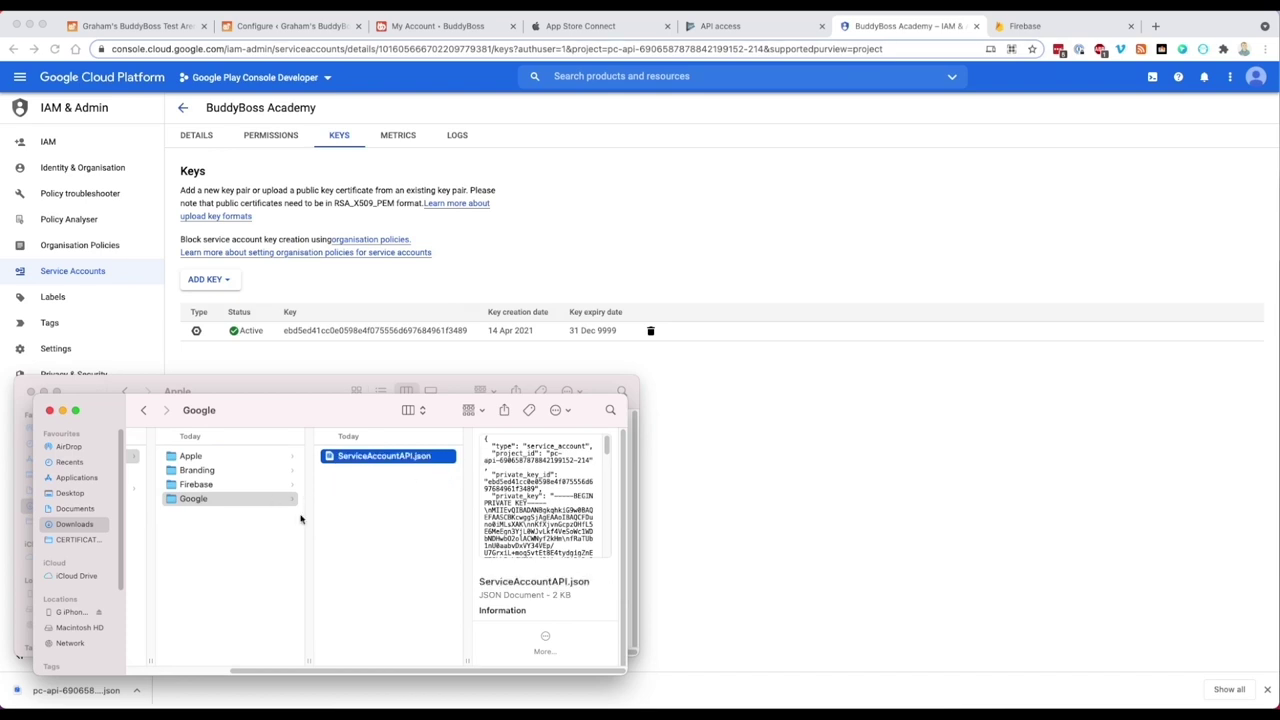
click(268, 552)
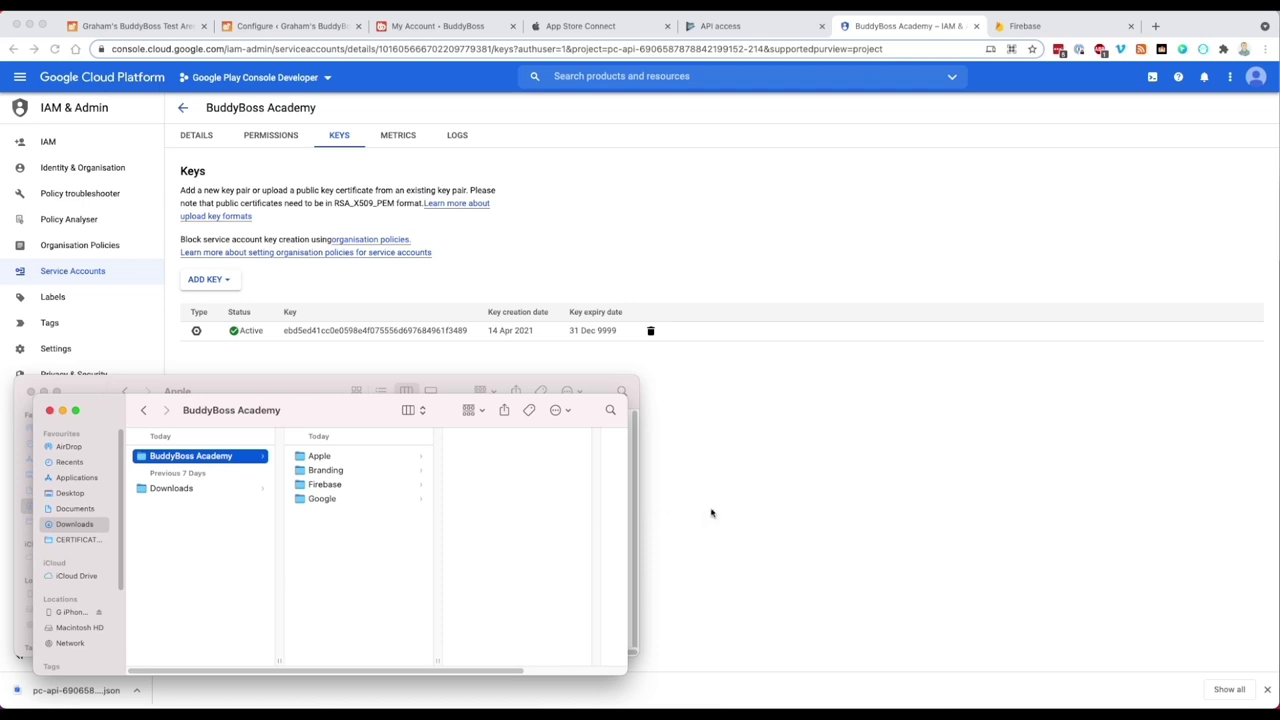
click(762, 508)
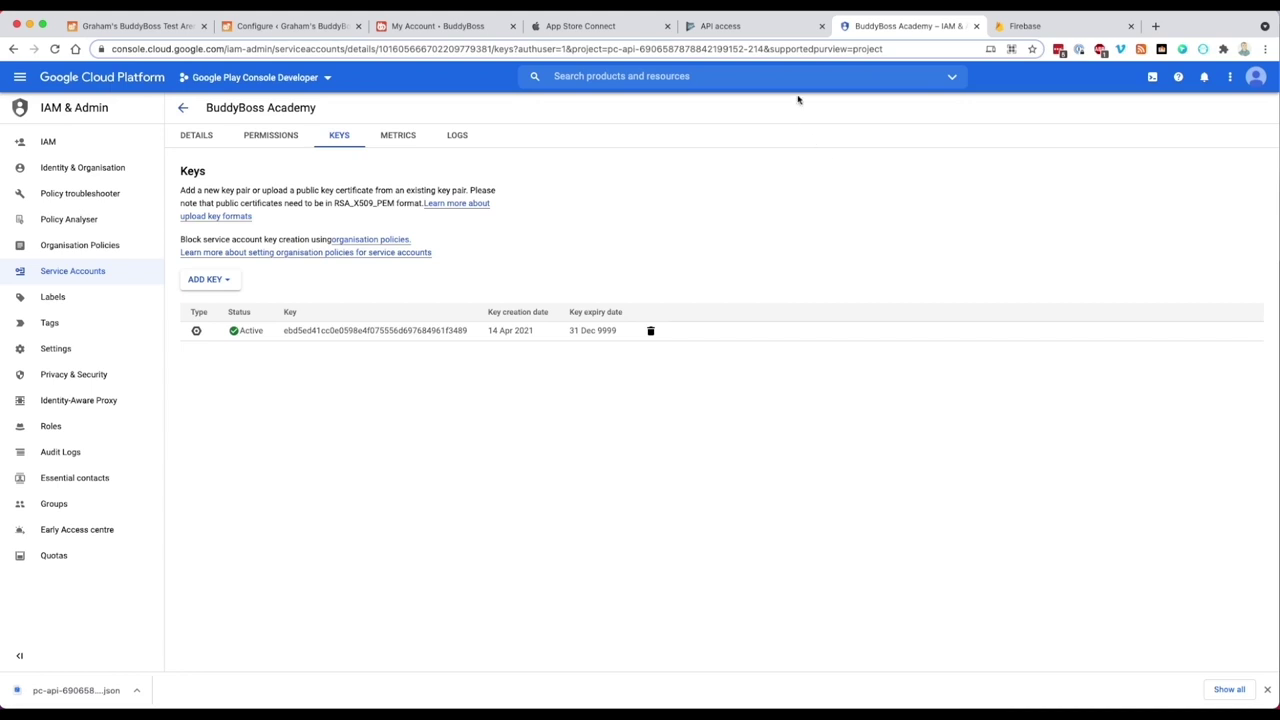
click(246, 35)
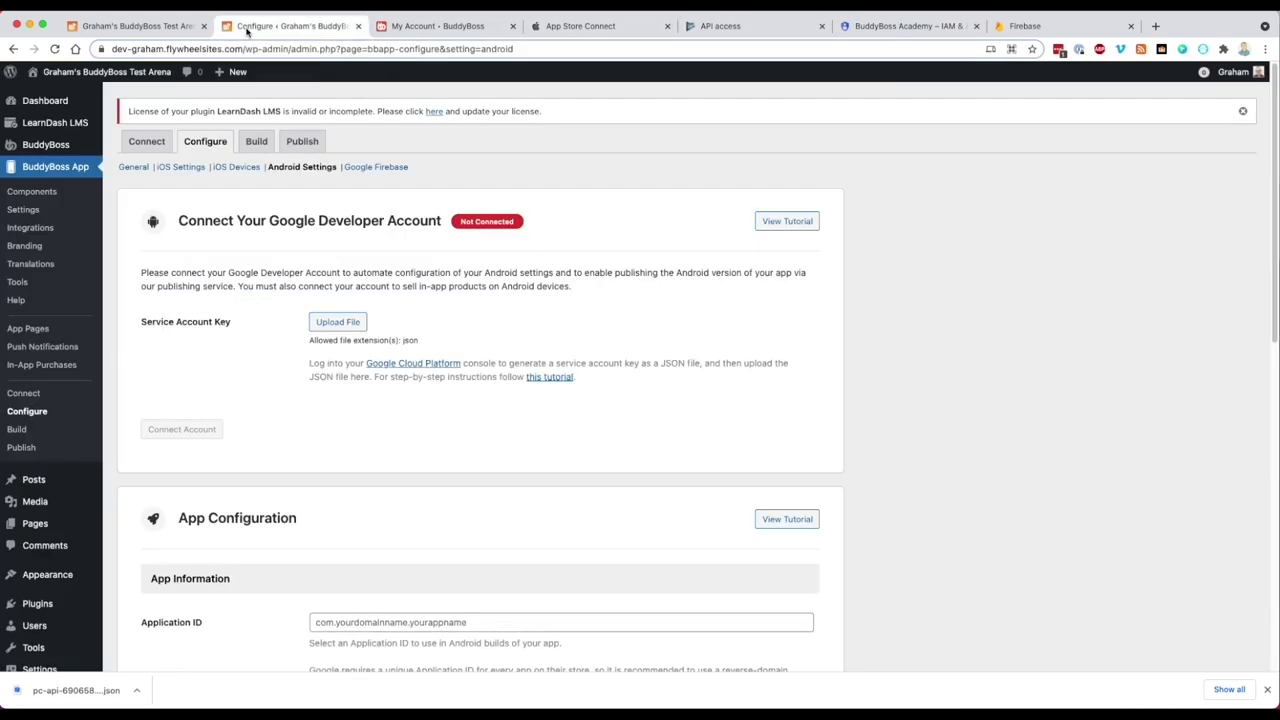
Upload BuddyBoss Academy/Google/ServiceAccountAPI.json as the service key and connect the Google Developer Account
click(333, 322)
click(336, 322)
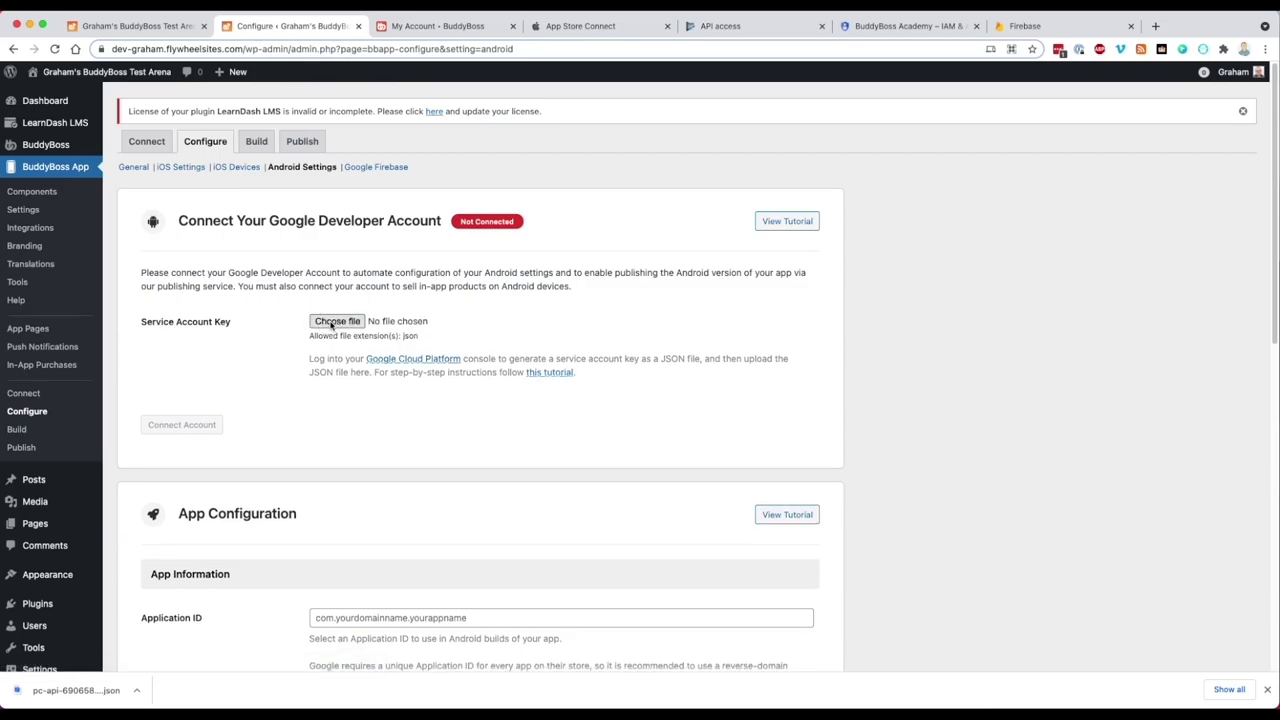
click(38, 150)
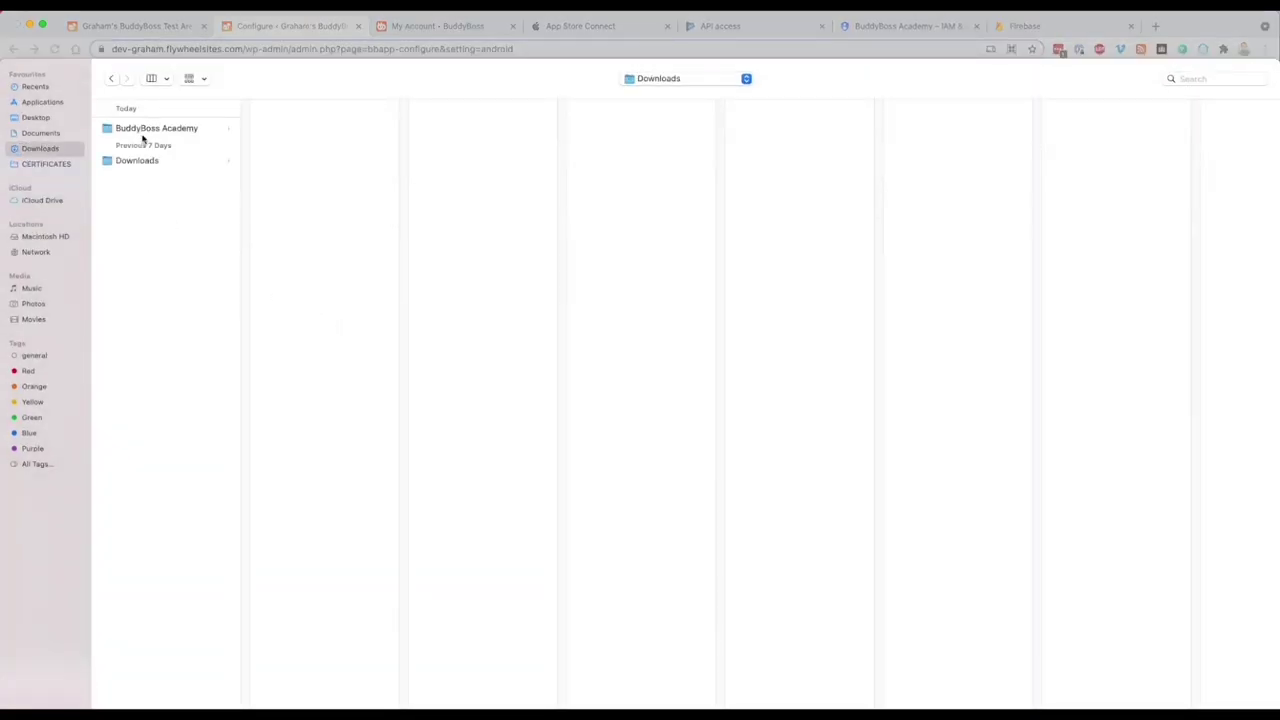
click(150, 130)
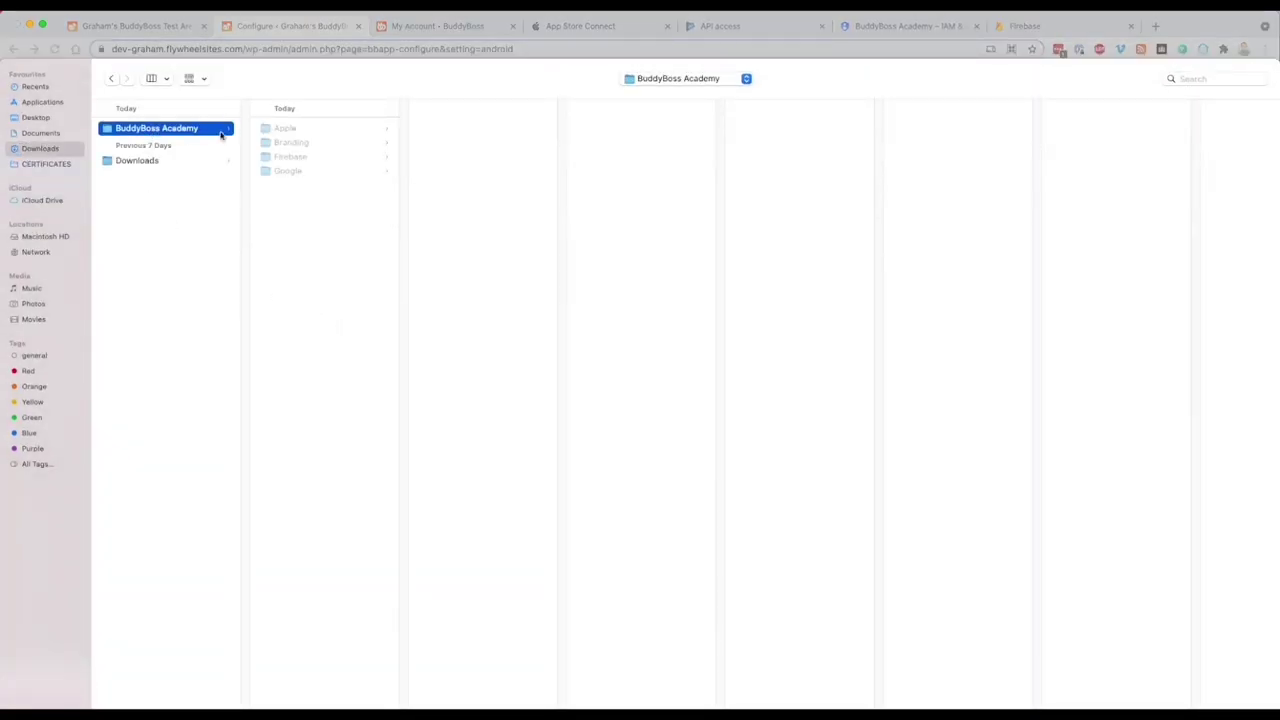
click(290, 170)
click(487, 130)
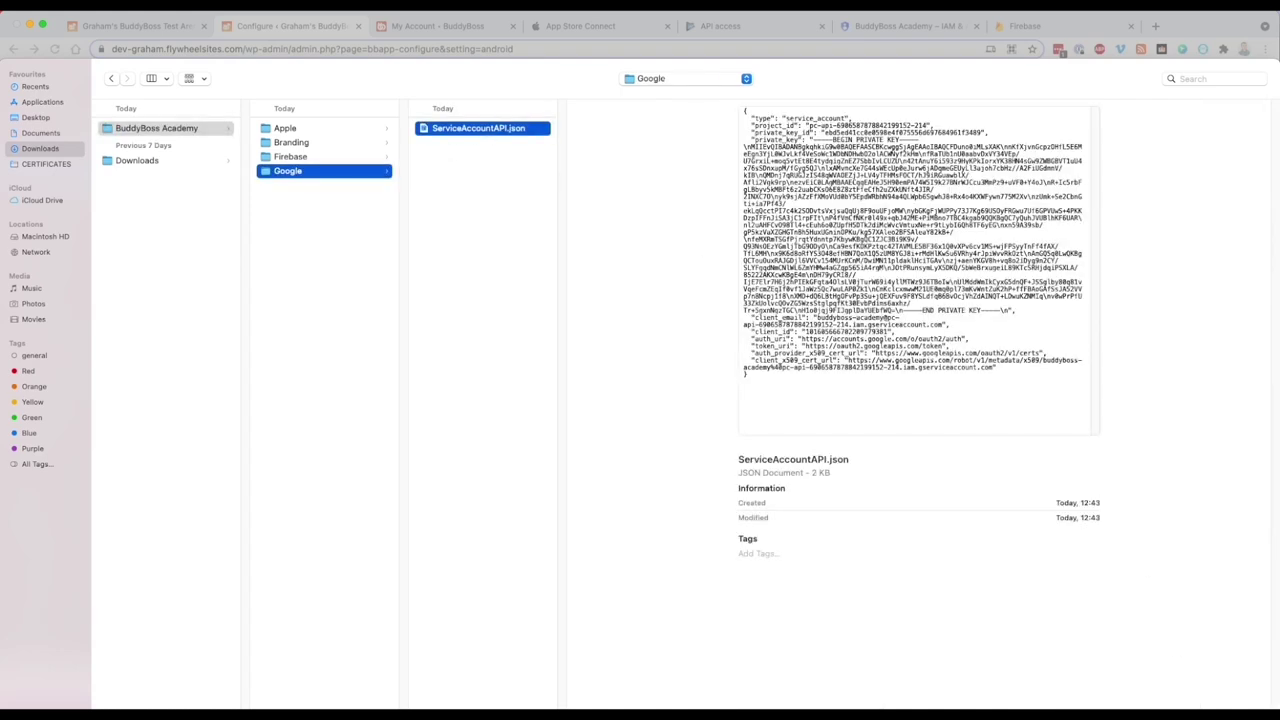
key(Return)
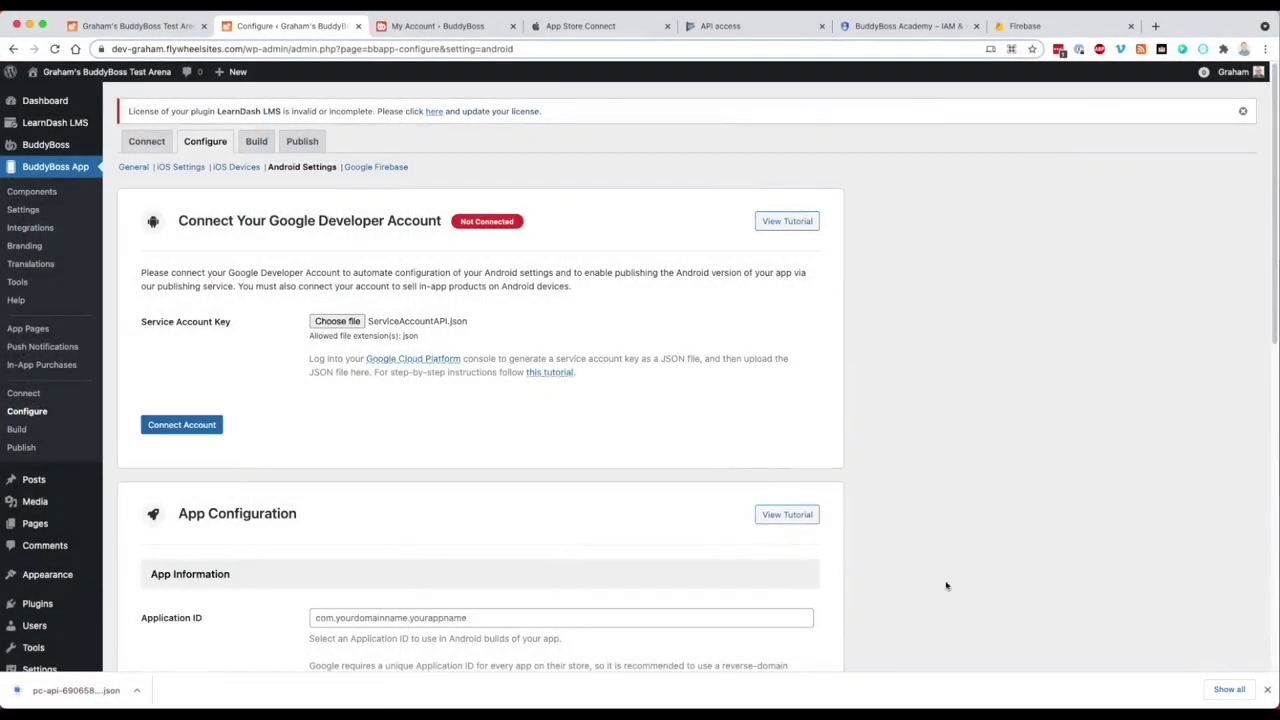
click(192, 425)
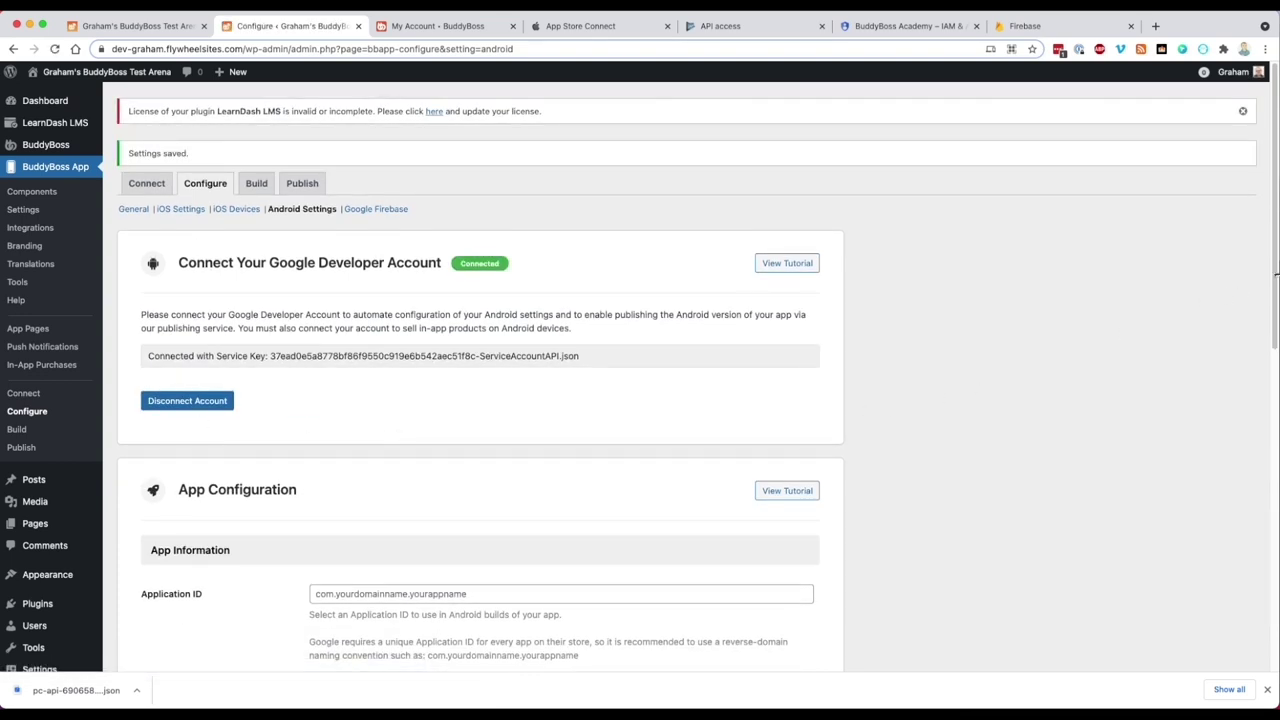
drag(1275, 272, 1274, 337)
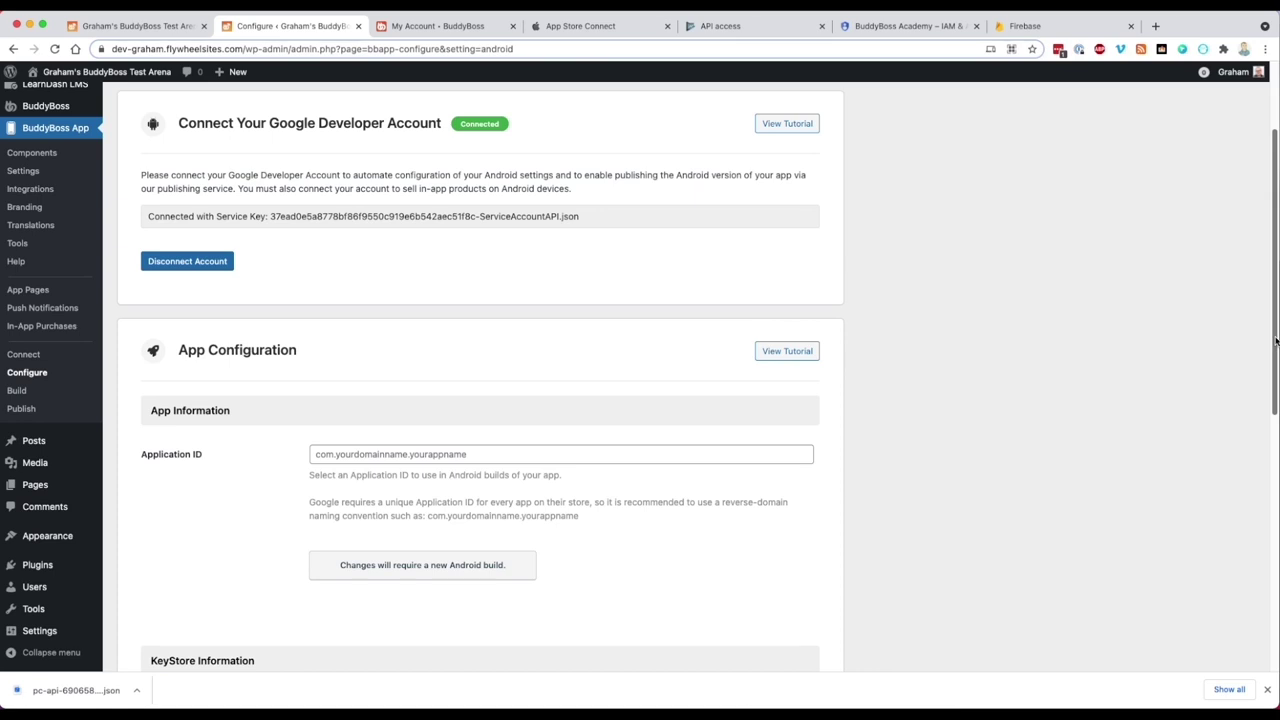
Enter com.buddybossacademy.android as the Application ID and select the generated test app ID
click(363, 454)
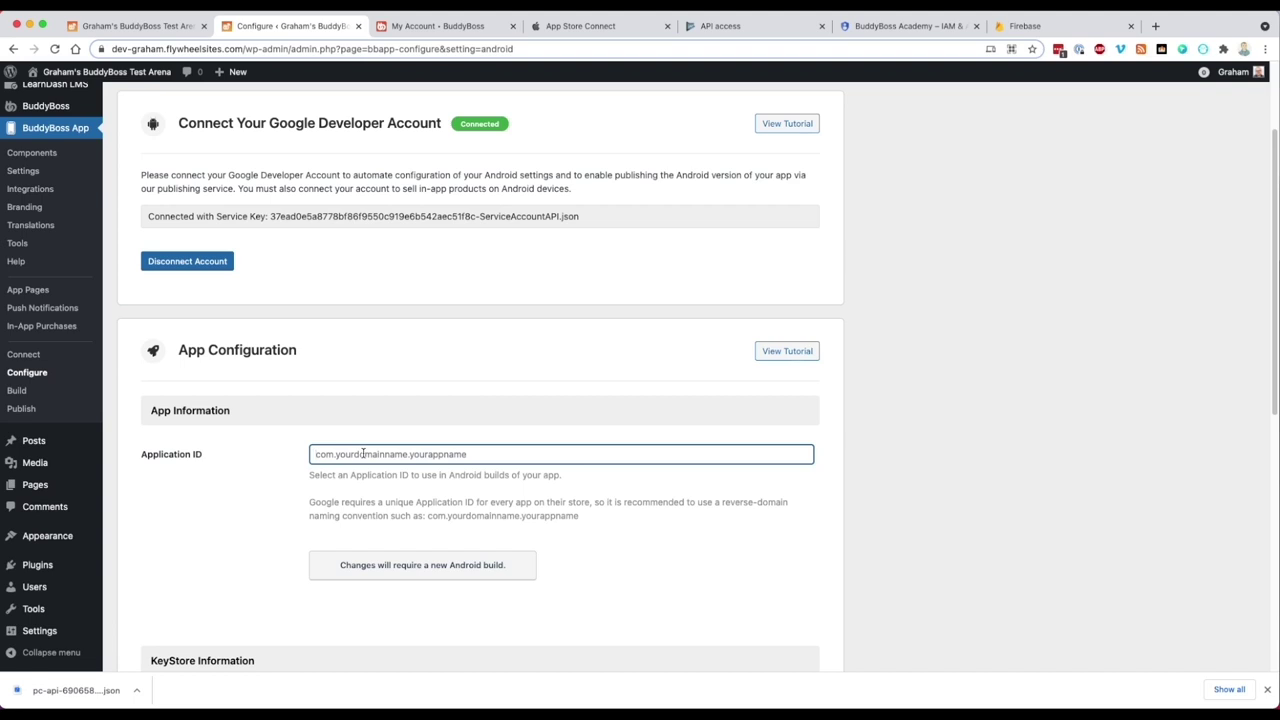
text(com.buddybossaa)
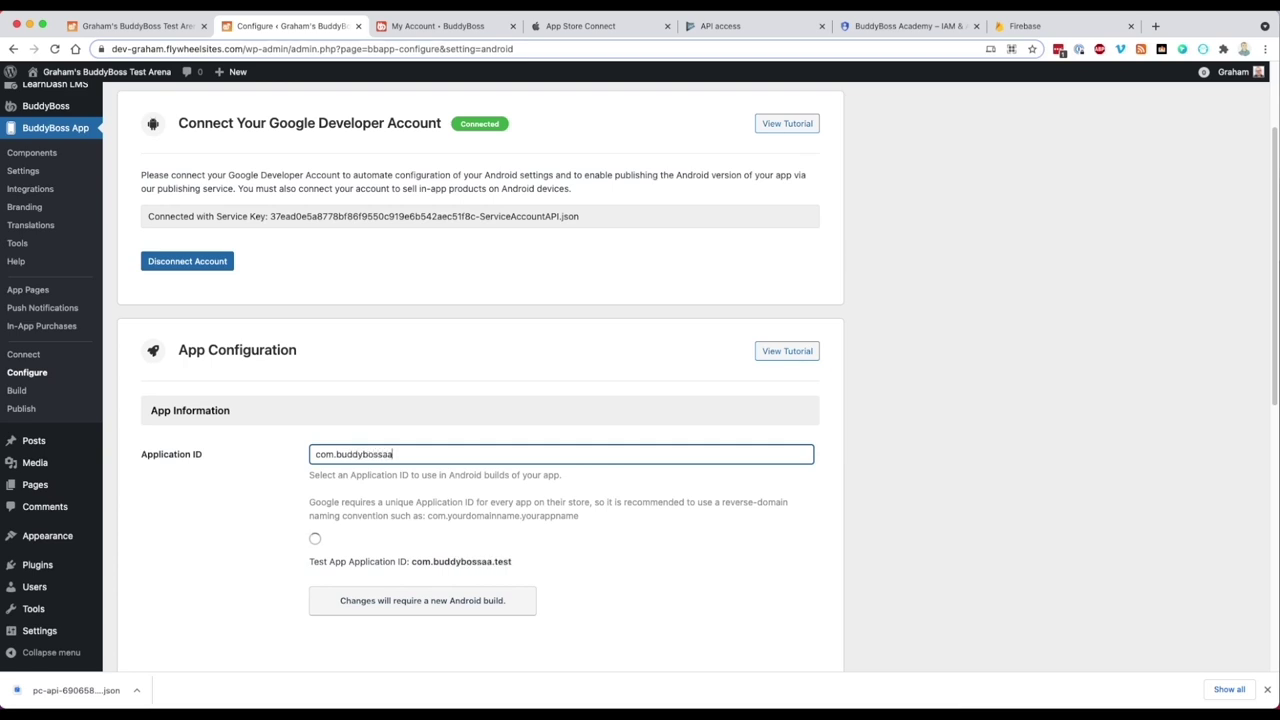
key(BackSpace)
text(cademy.android)
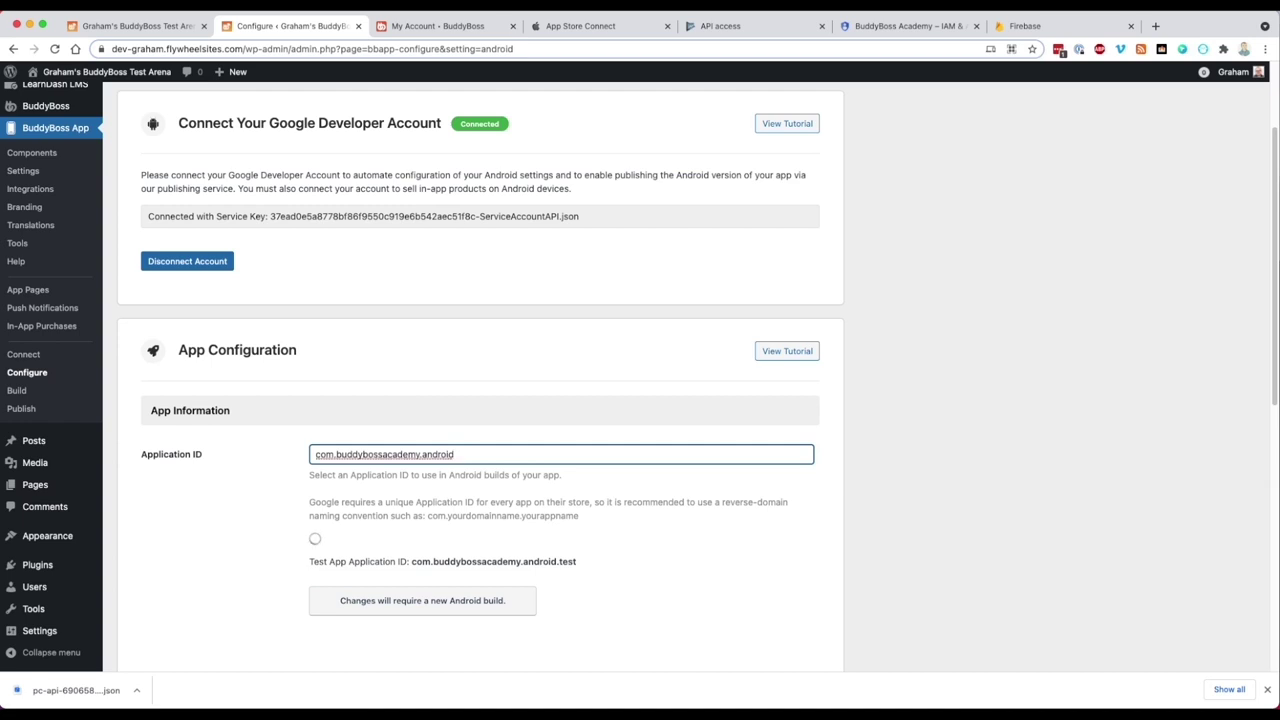
click(226, 496)
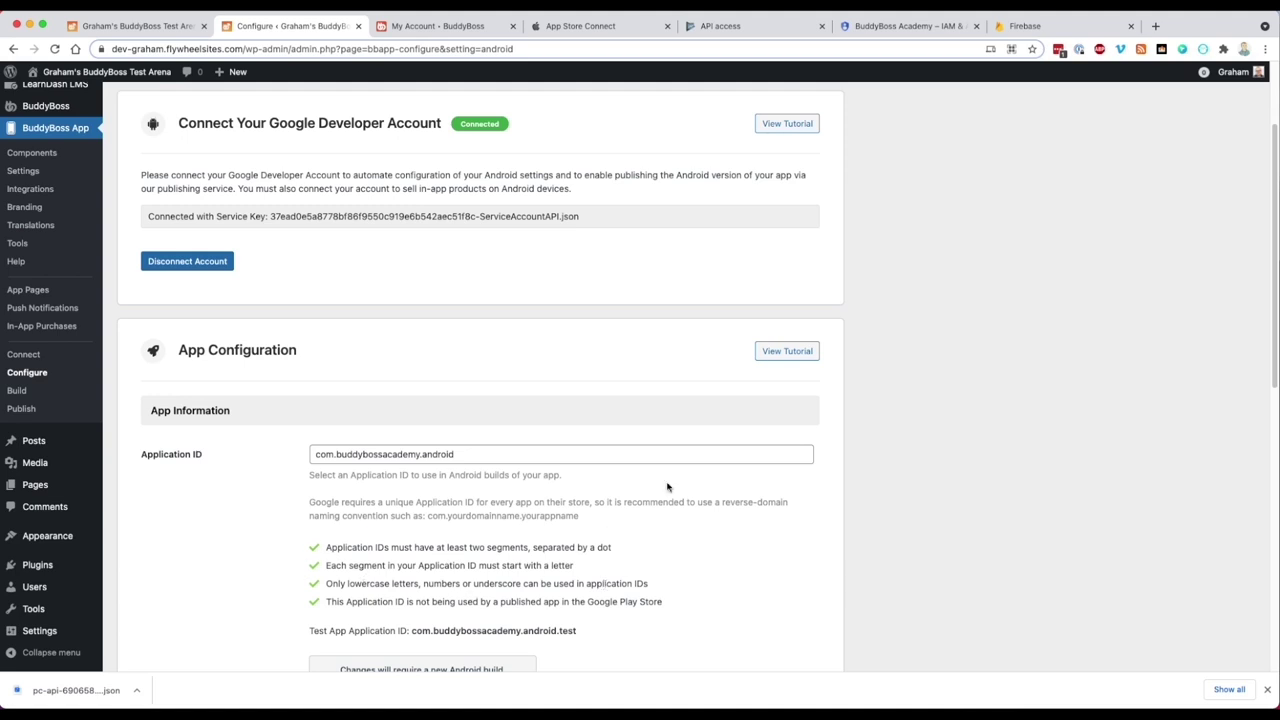
scroll(1269, 271, down, 1)
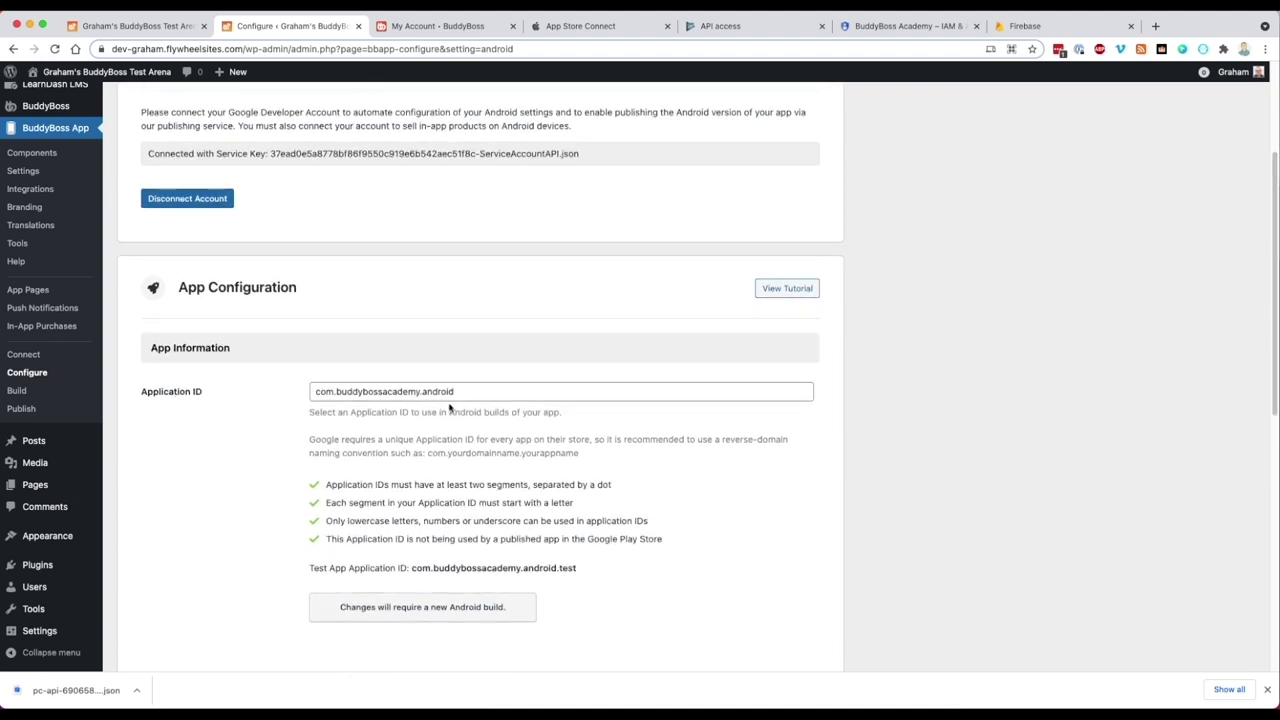
drag(412, 568, 576, 577)
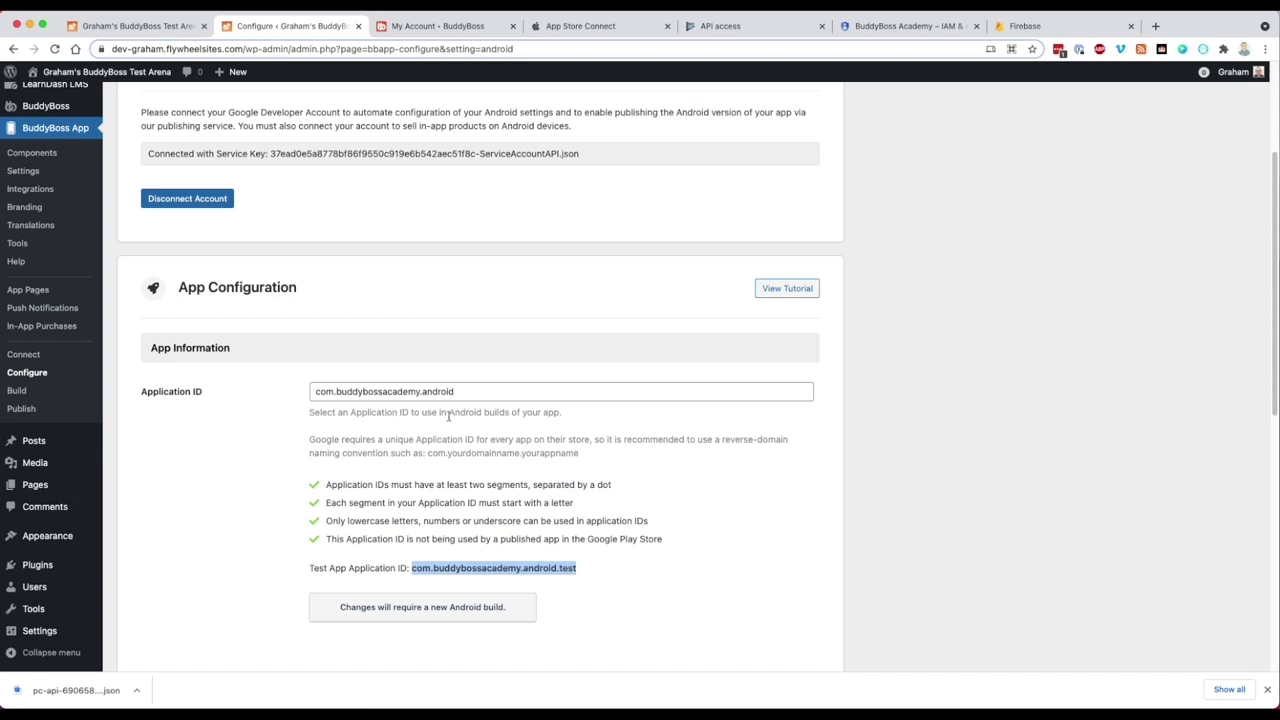
scroll(1272, 418, down, 3)
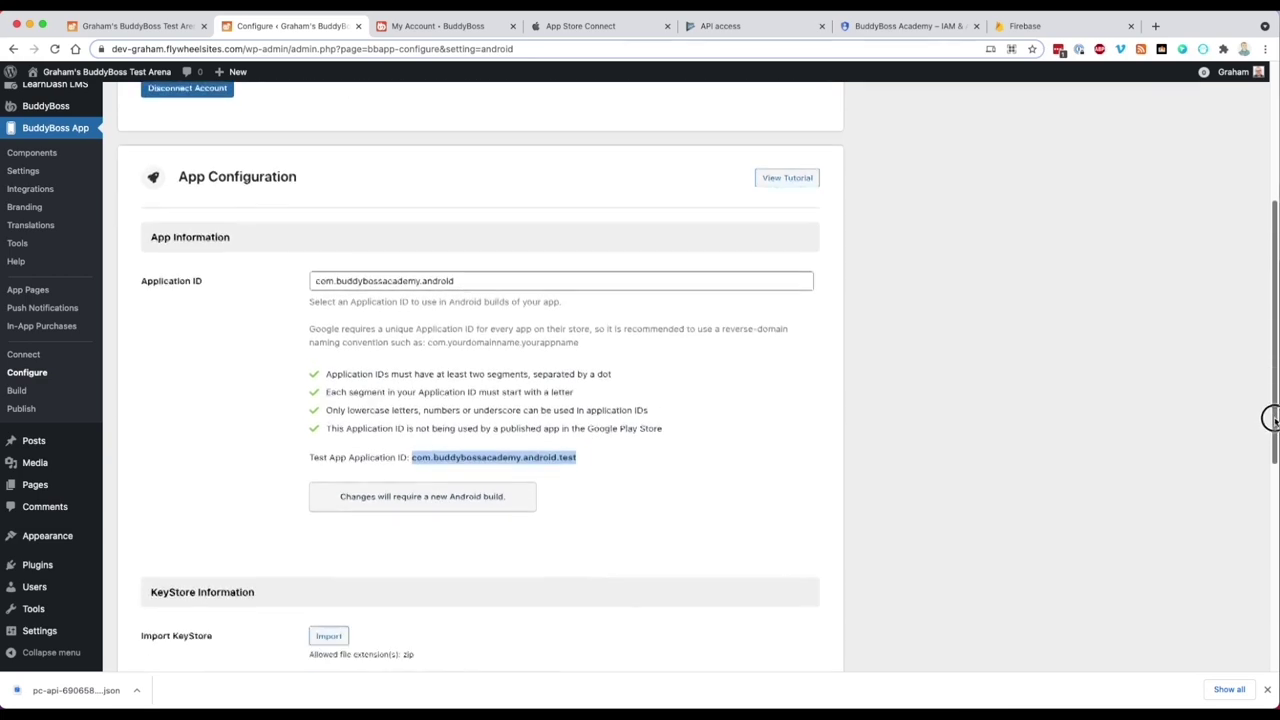
scroll(1272, 418, down, 10)
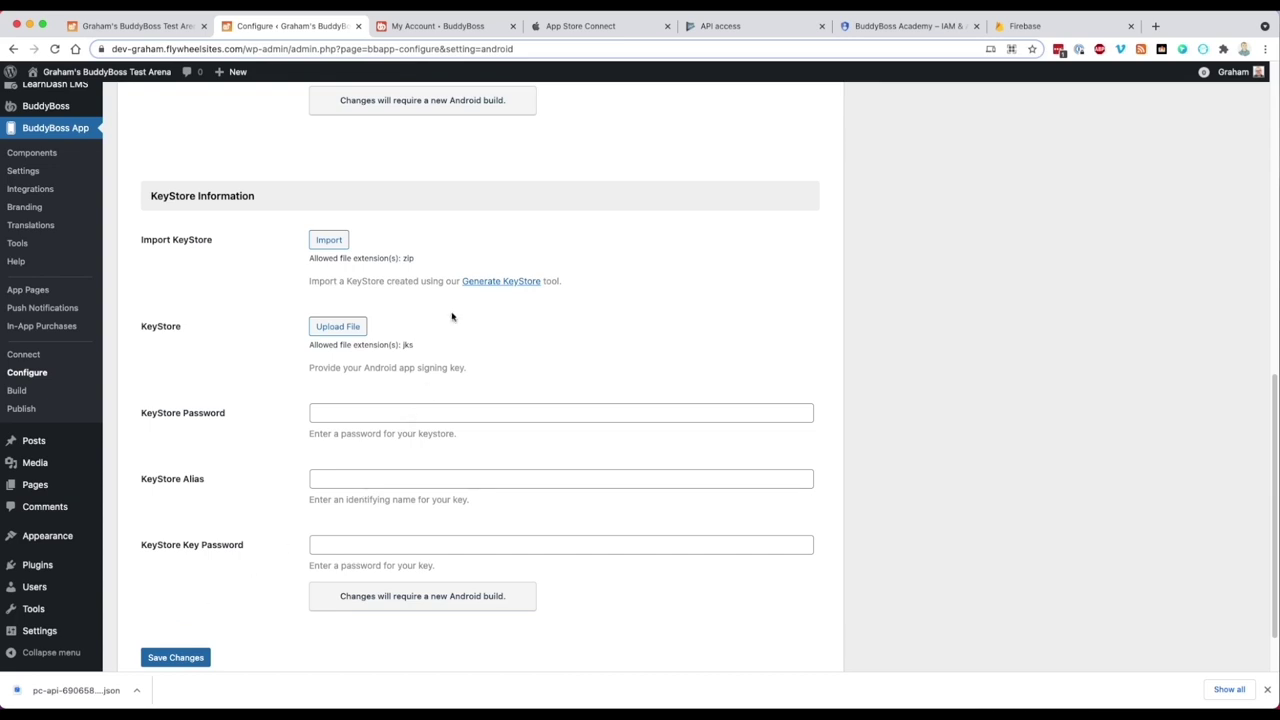
Generate a KeyStore with the certificate holder's full name and organization BuddyBoss Academy
click(468, 282)
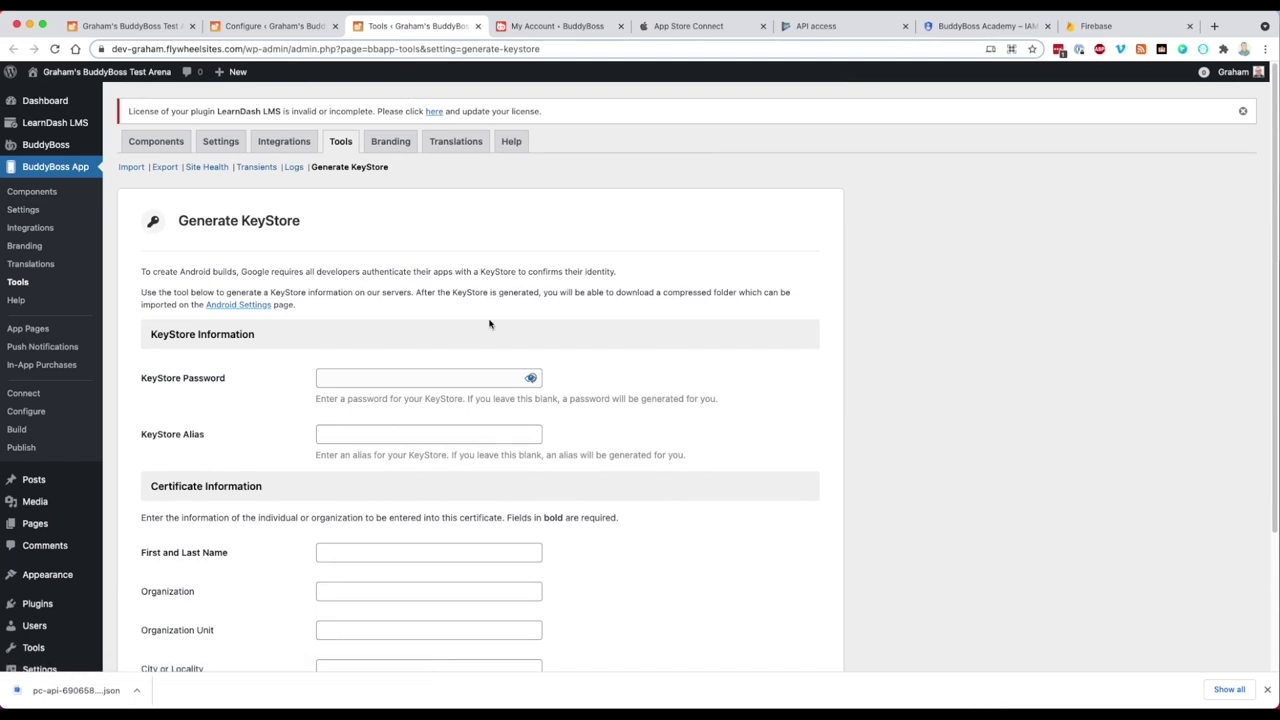
scroll(490, 323, down, 3)
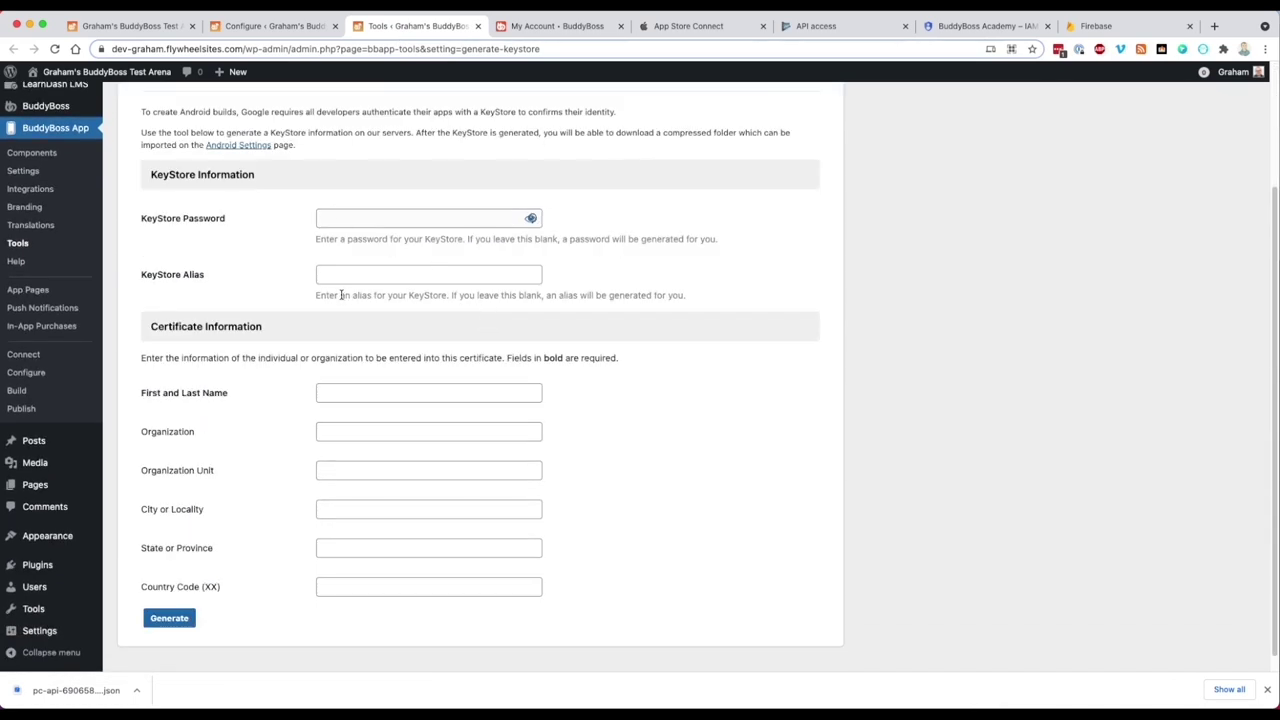
drag(570, 238, 717, 238)
click(714, 238)
drag(230, 395, 149, 397)
triple_click(149, 397)
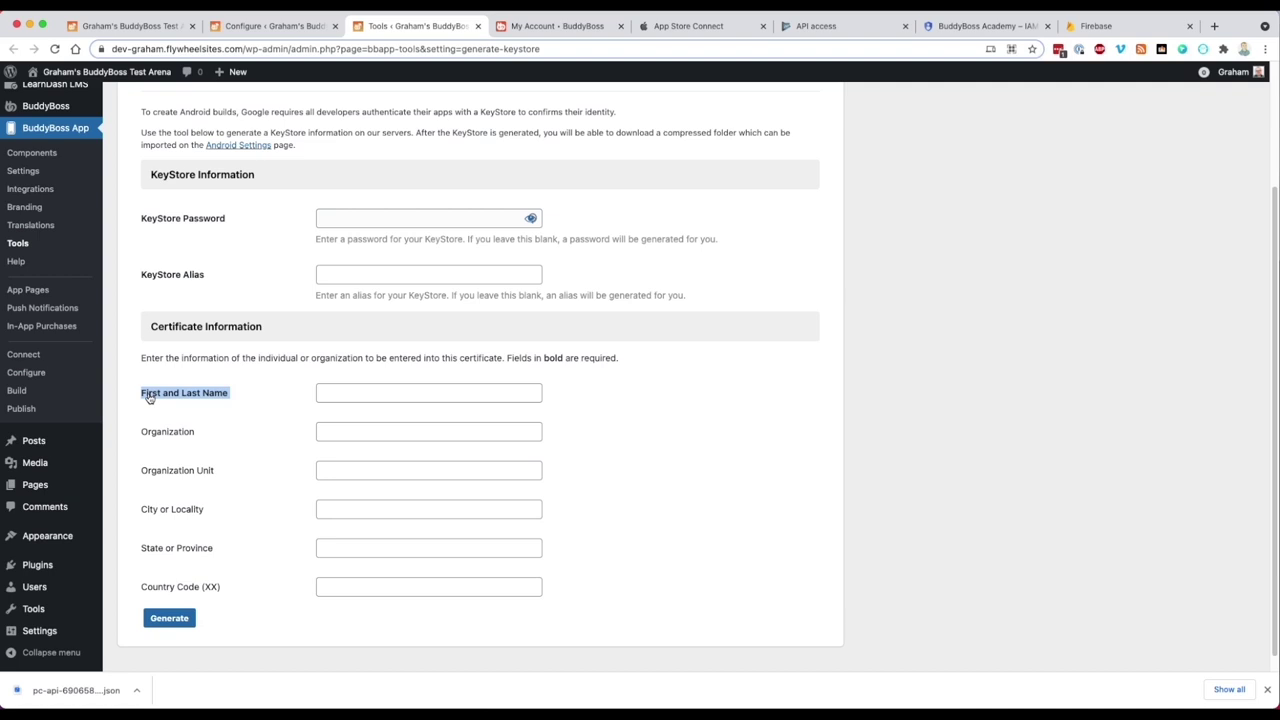
click(149, 397)
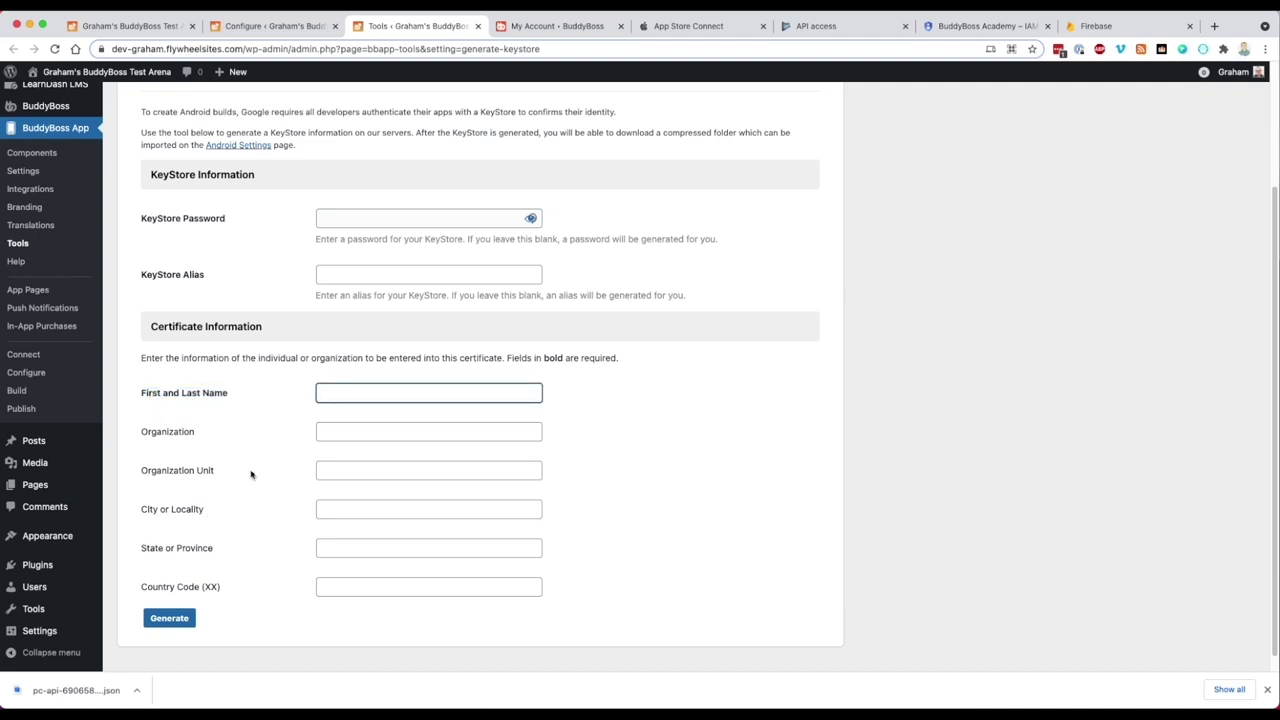
text(Graham Hoffman)
key(Tab)
text(B)
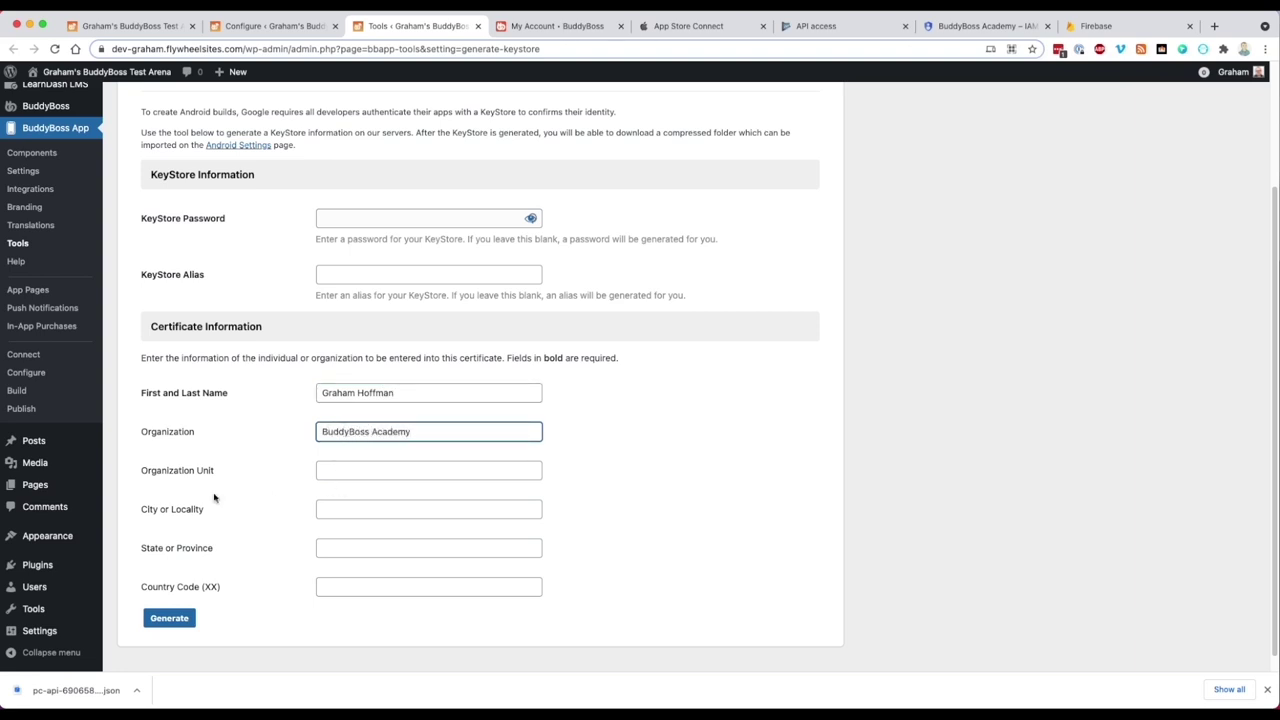
click(176, 617)
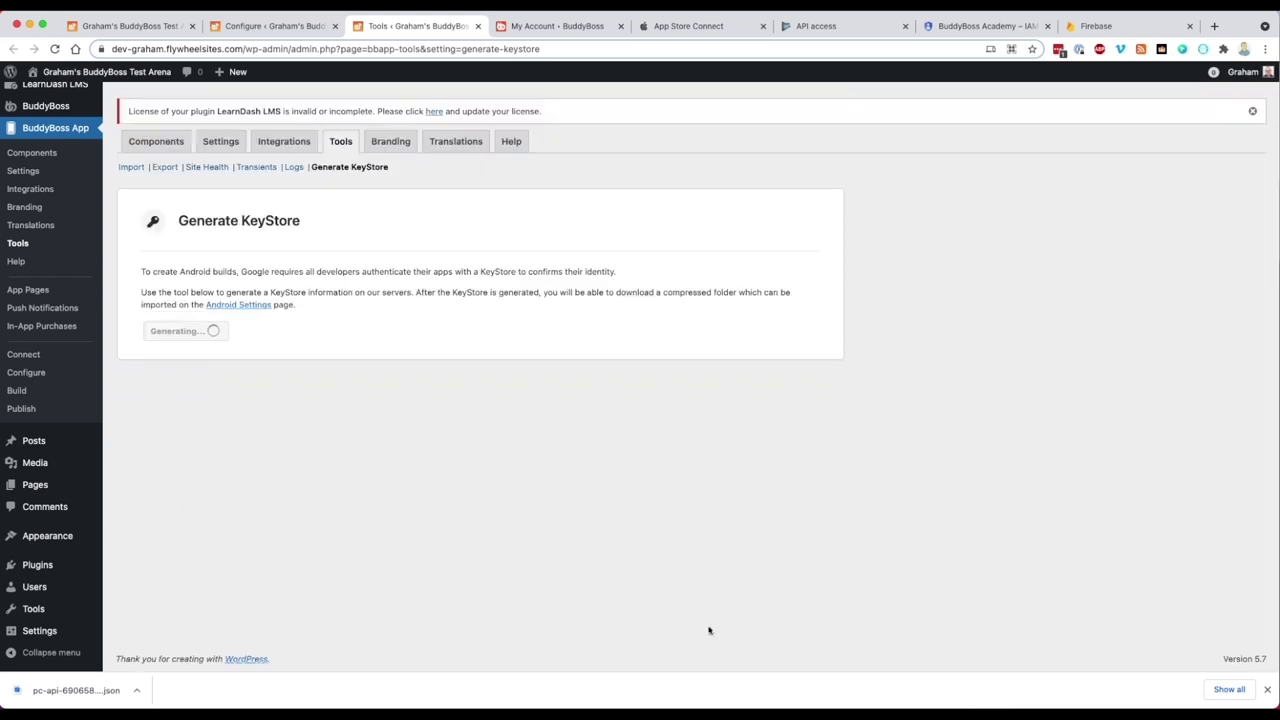
Tick 'I will not be able to download this KeyStore certificate again' and download the zip
click(1267, 690)
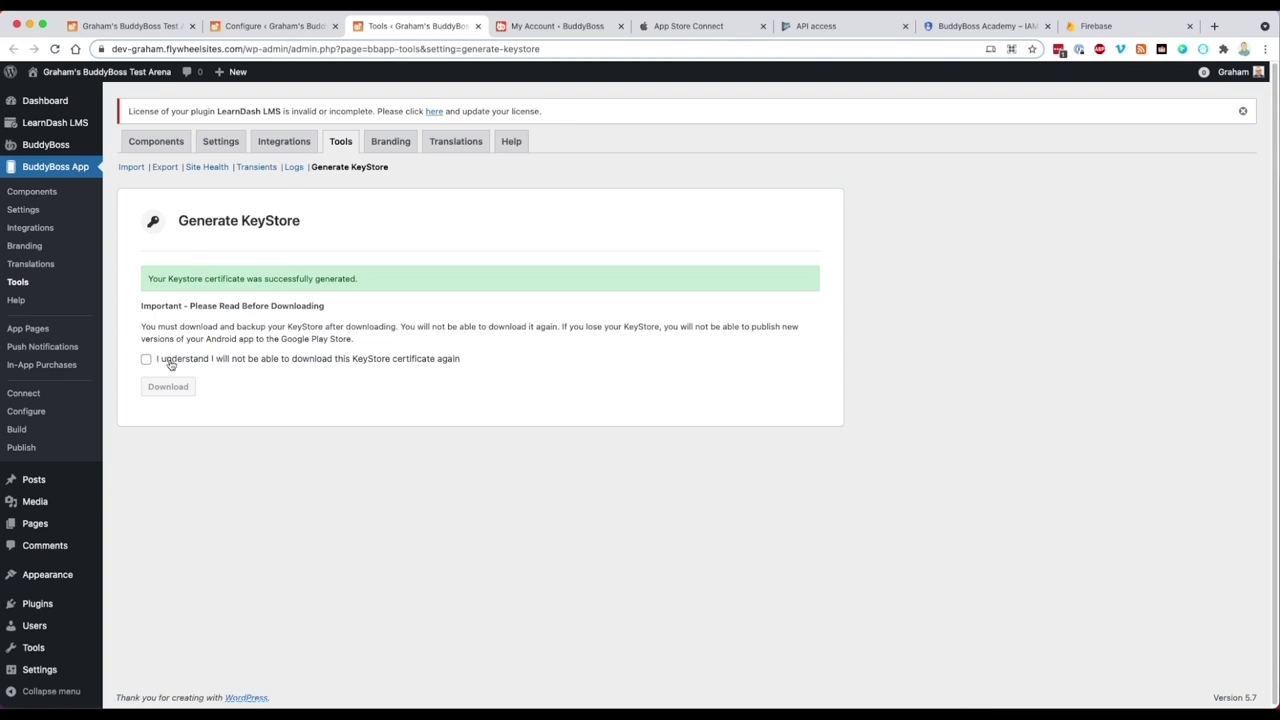
click(170, 364)
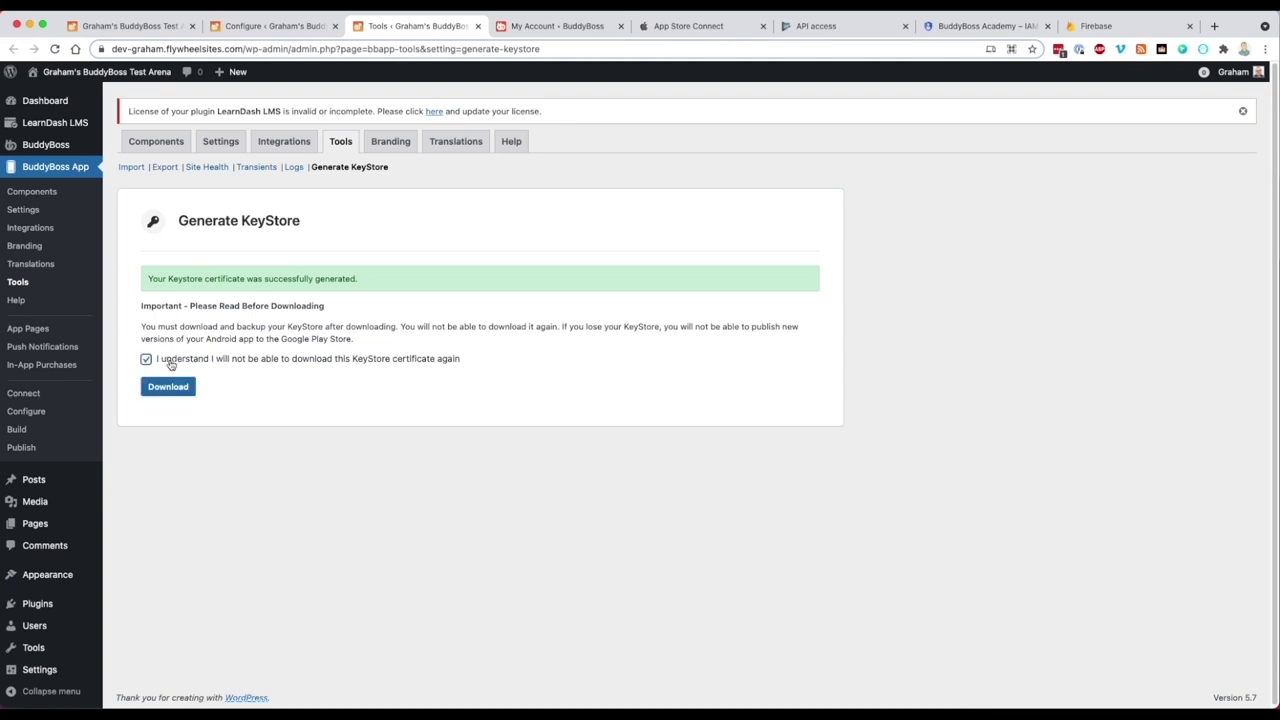
click(169, 393)
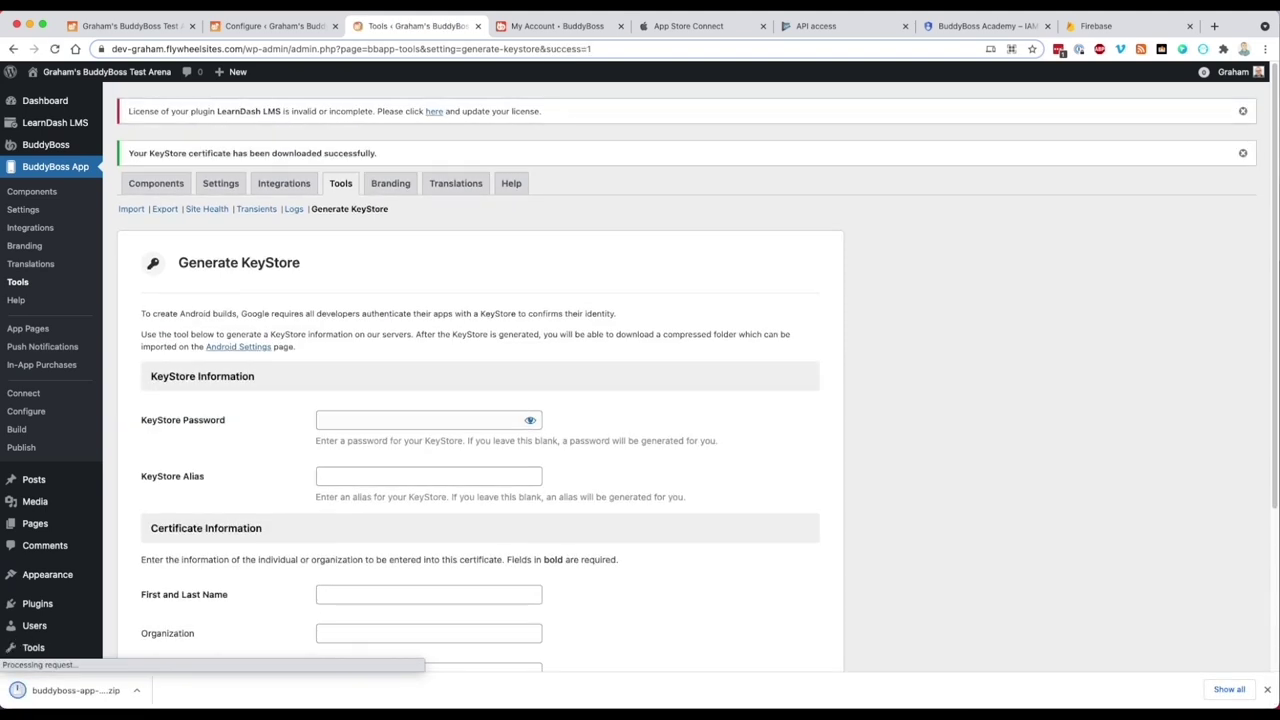
Drop the keystore zip into BuddyBoss Academy > Google beside ServiceAccountAPI.json, renamed Keystore.zip
drag(218, 470, 322, 498)
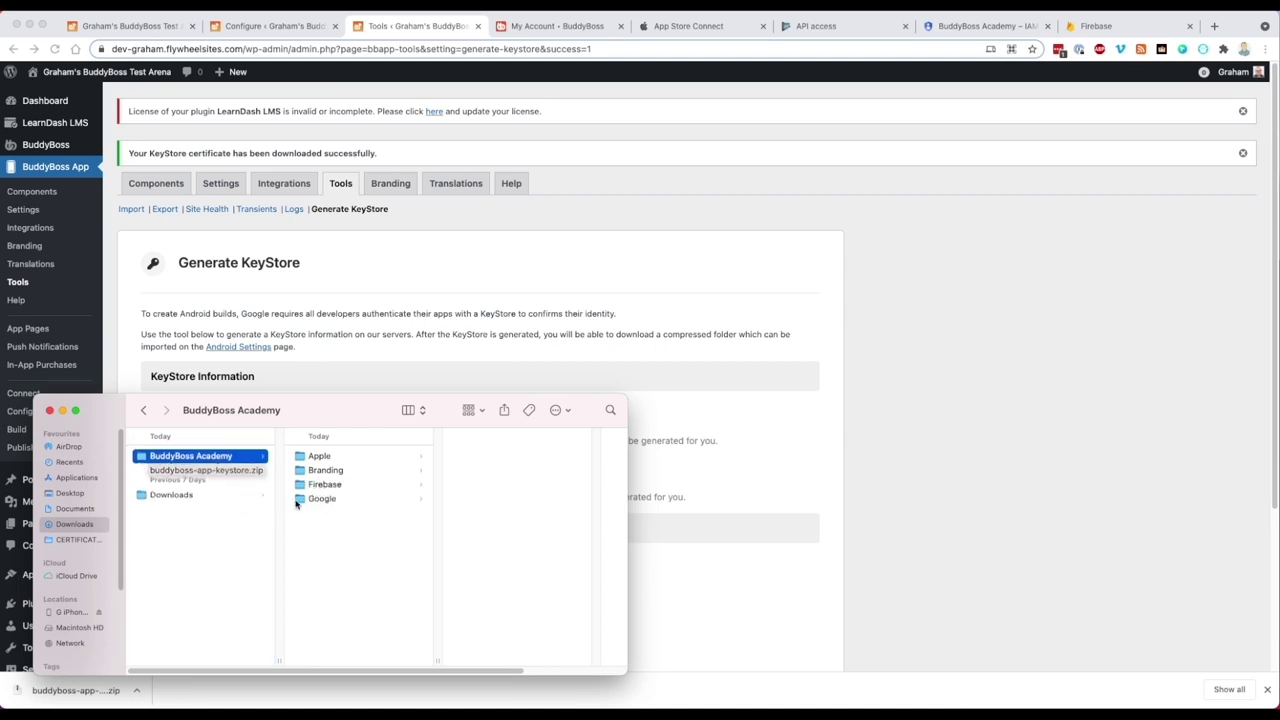
click(323, 499)
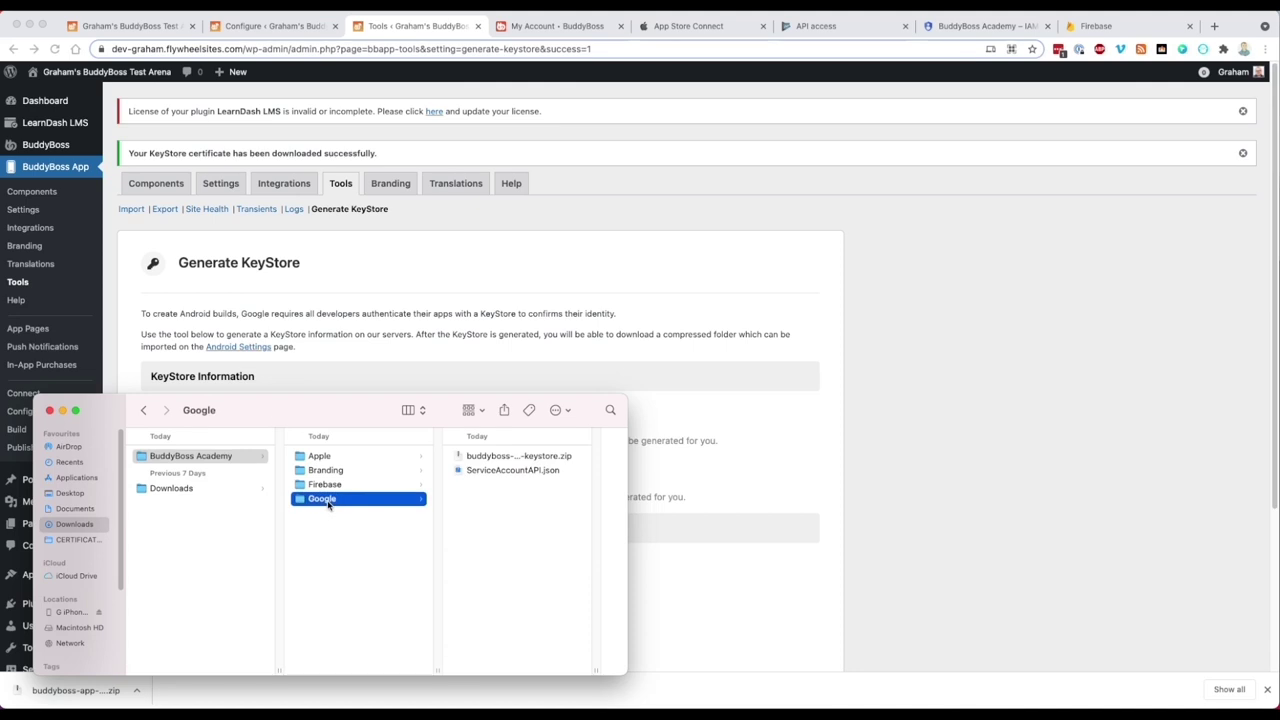
click(505, 457)
key(Return)
text(Keystore)
key(Return)
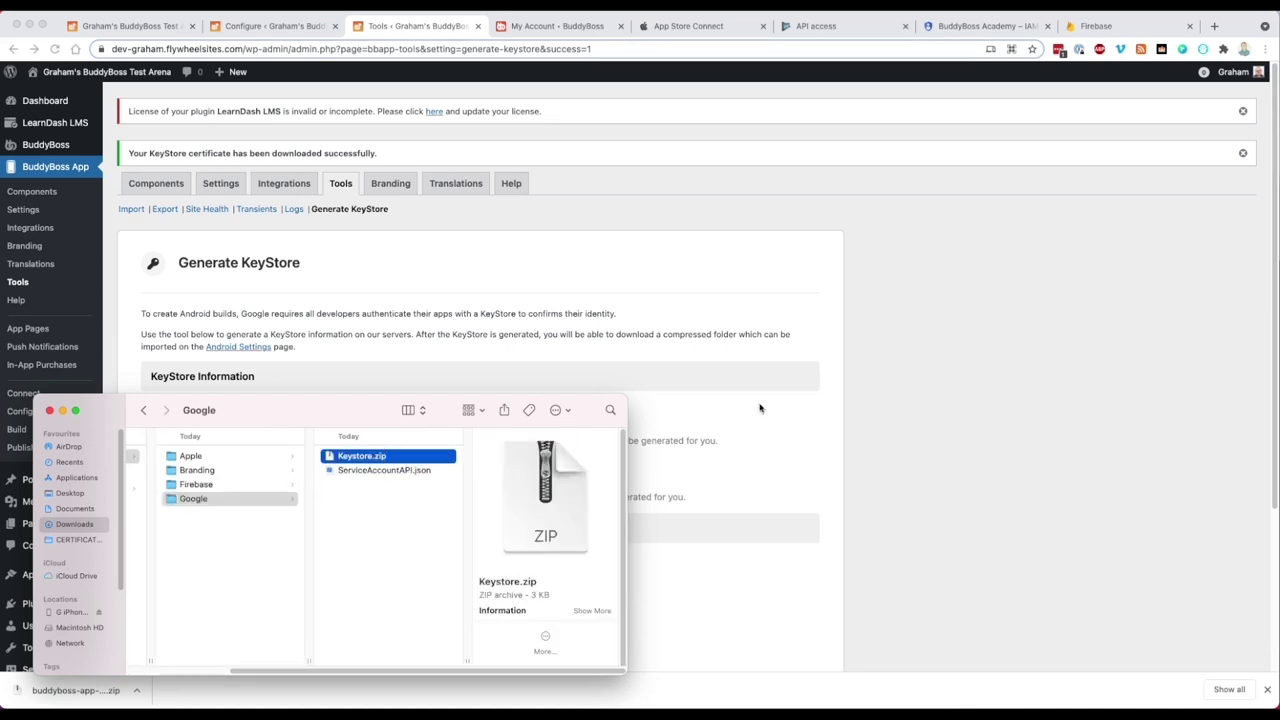
click(900, 392)
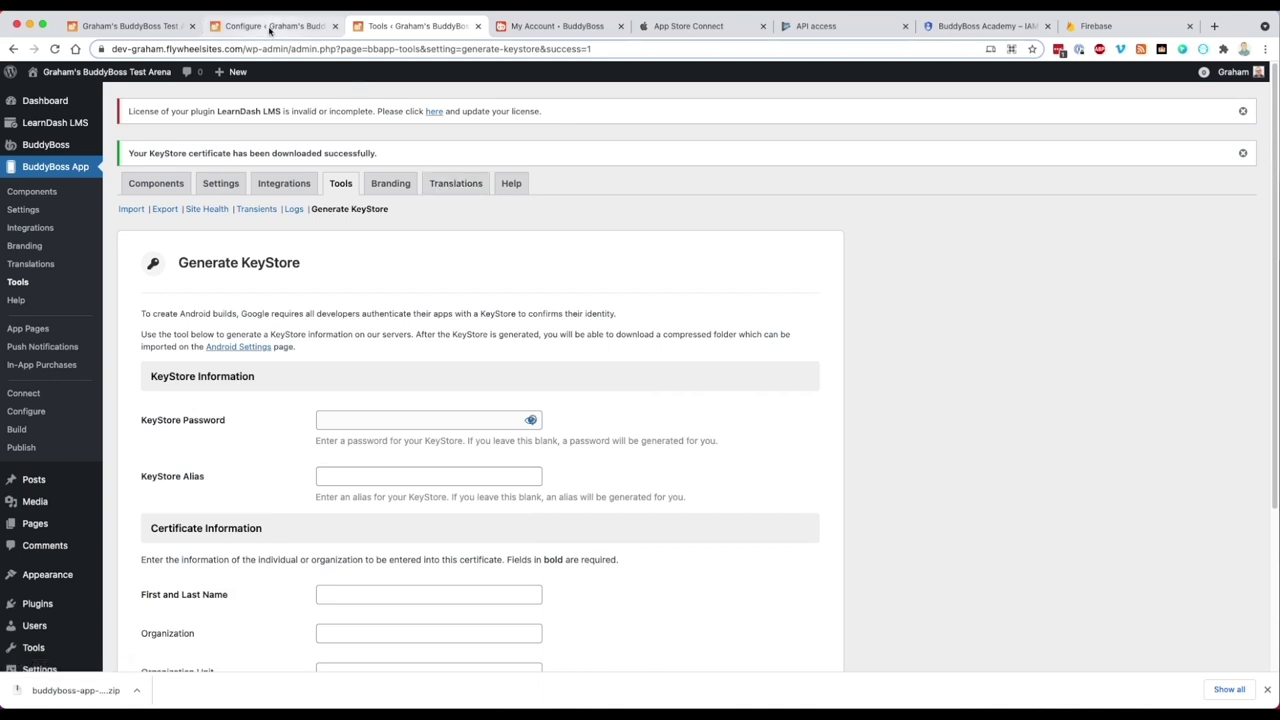
Import Keystore.zip under Configure > Android Settings and save the changes
click(298, 29)
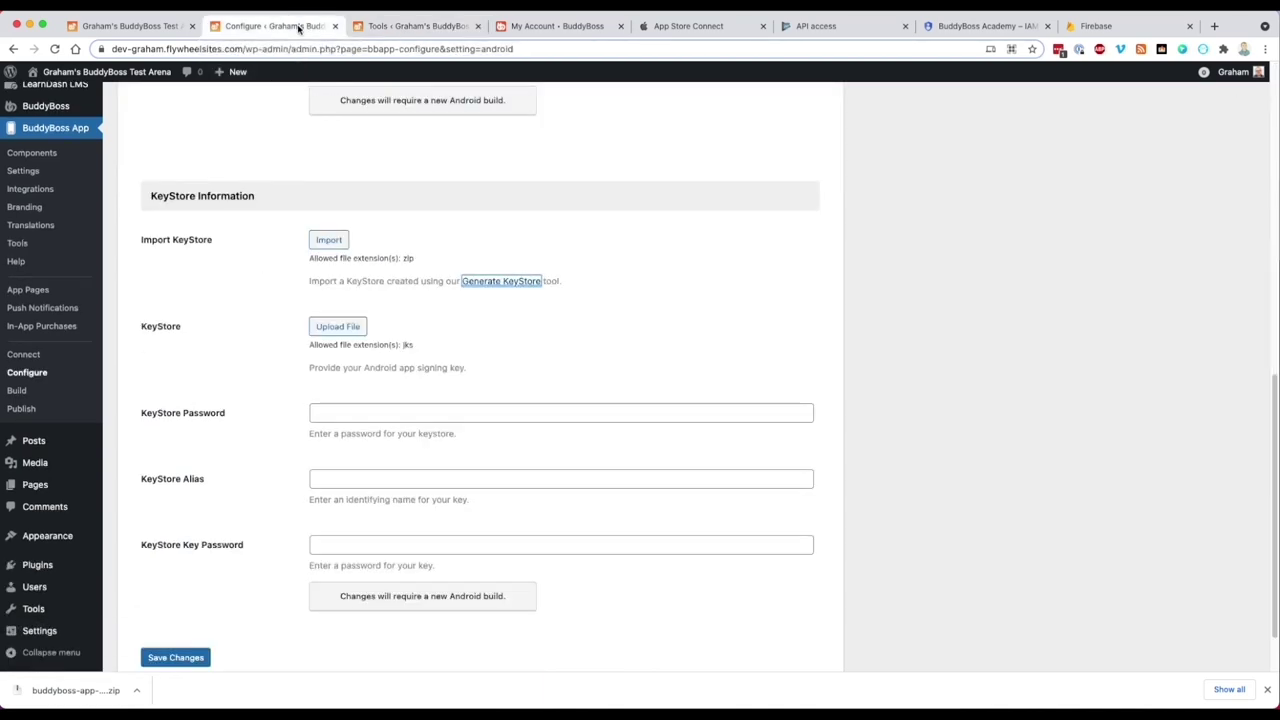
click(318, 245)
click(322, 243)
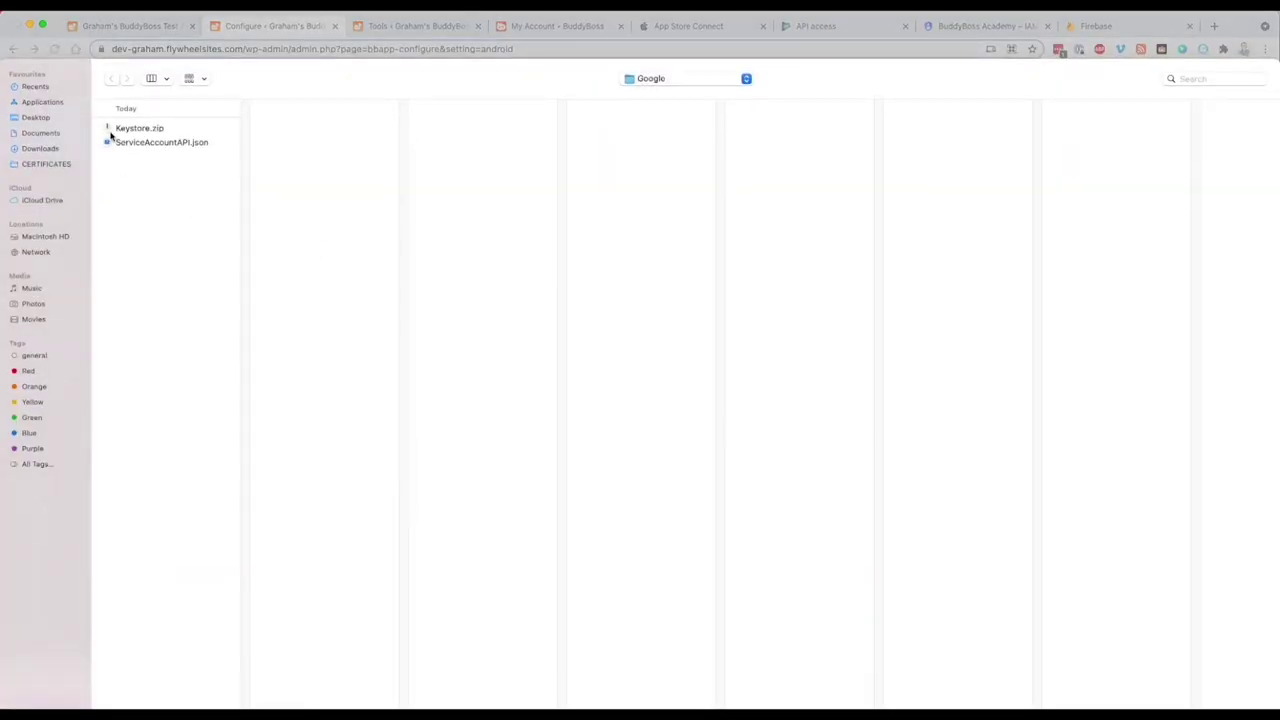
double_click(112, 130)
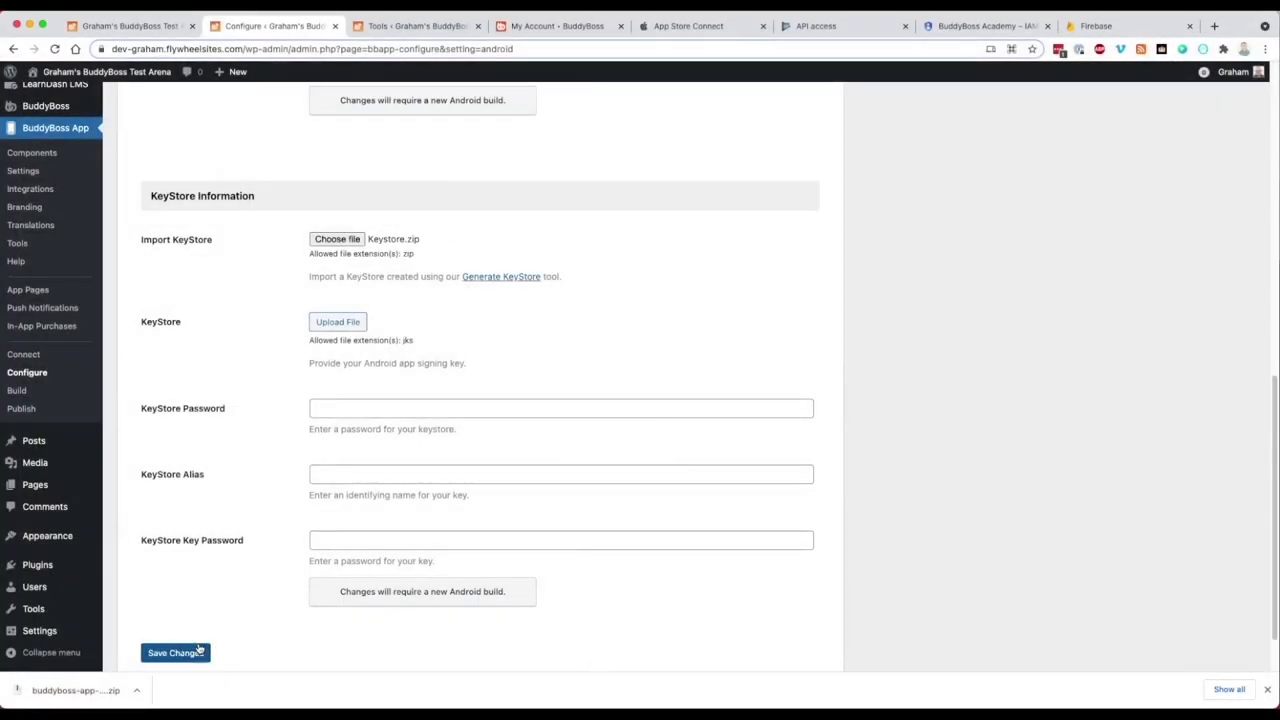
click(199, 650)
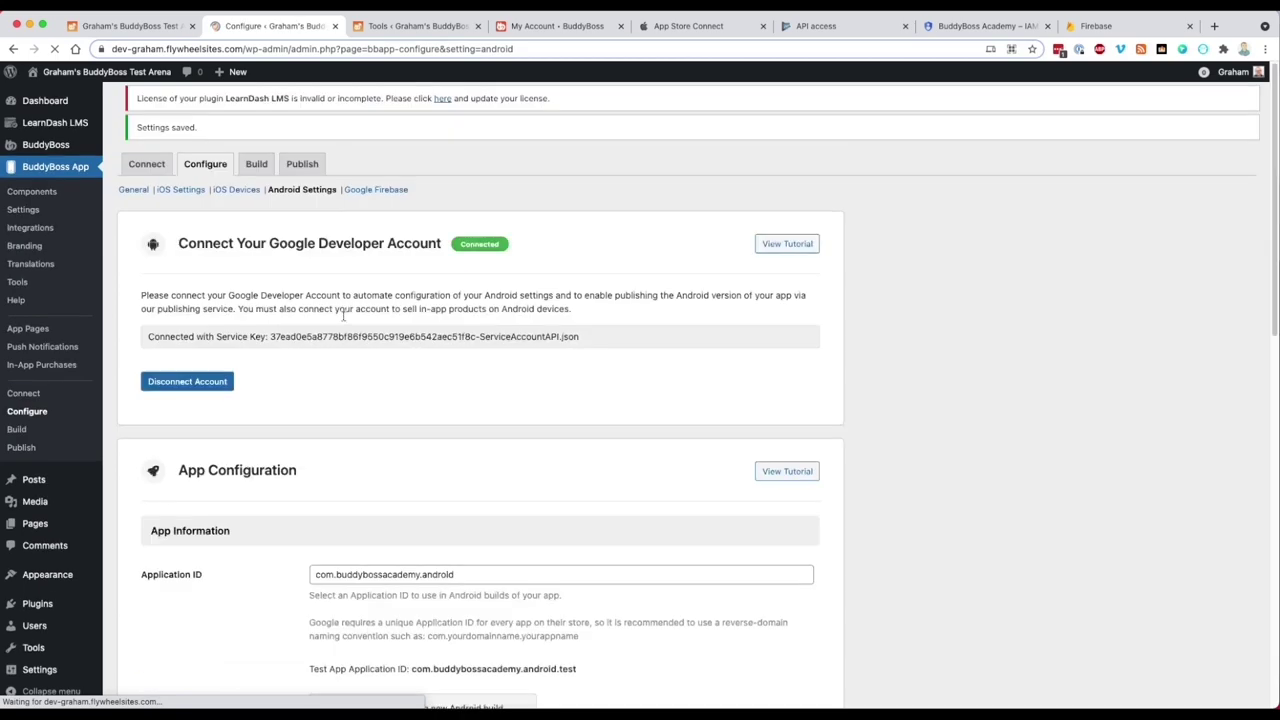
drag(1267, 207, 1262, 575)
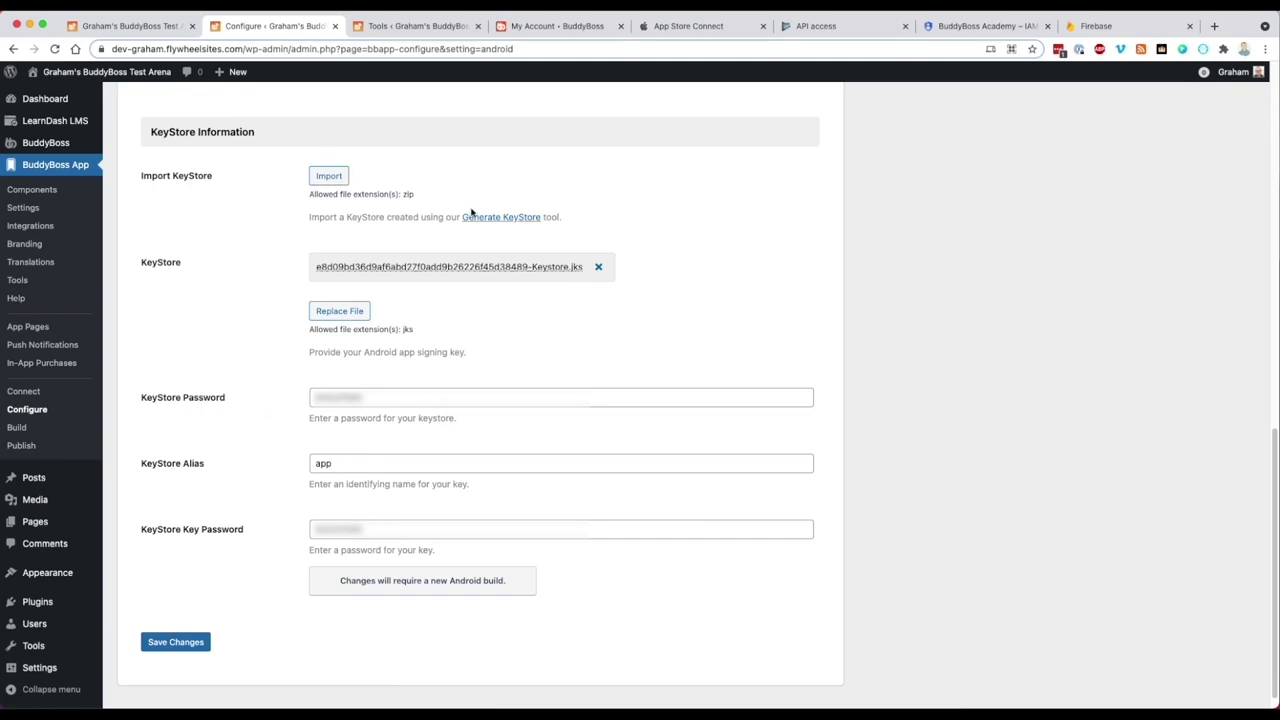
drag(1268, 550, 1225, 177)
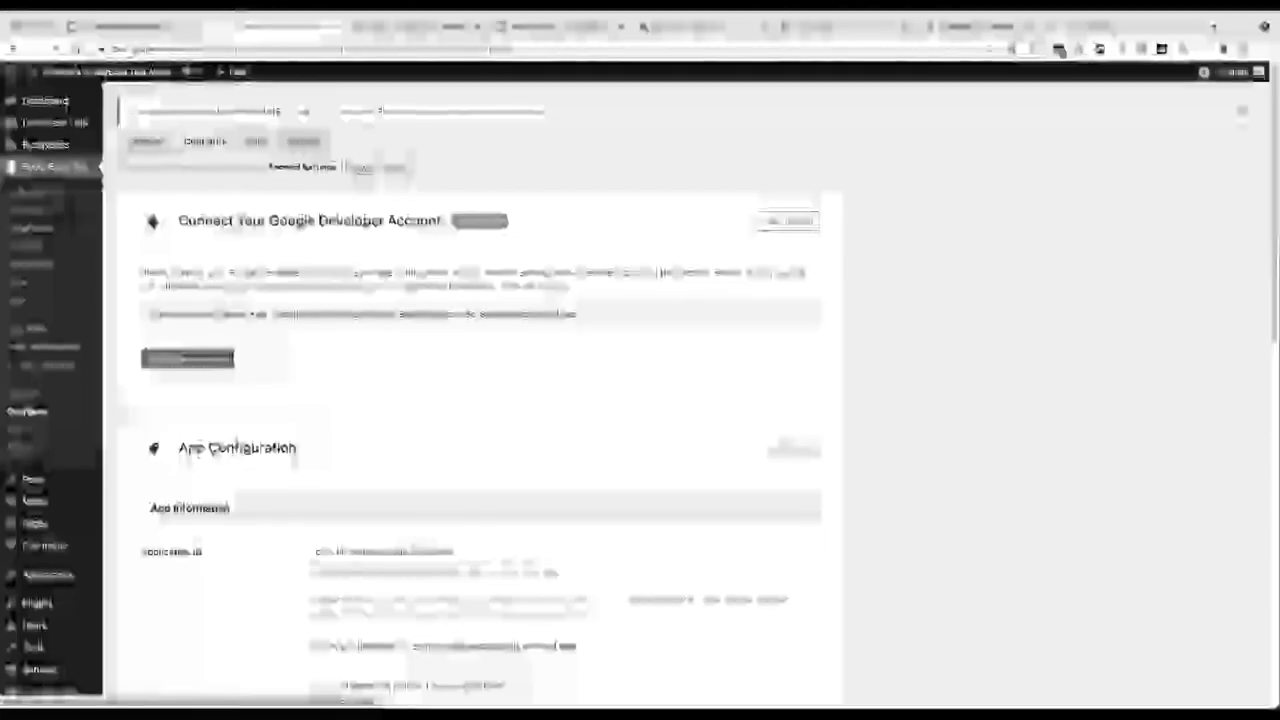
Look over the Google Firebase settings, whose Server Key is empty, then switch to the Firebase site
click(374, 167)
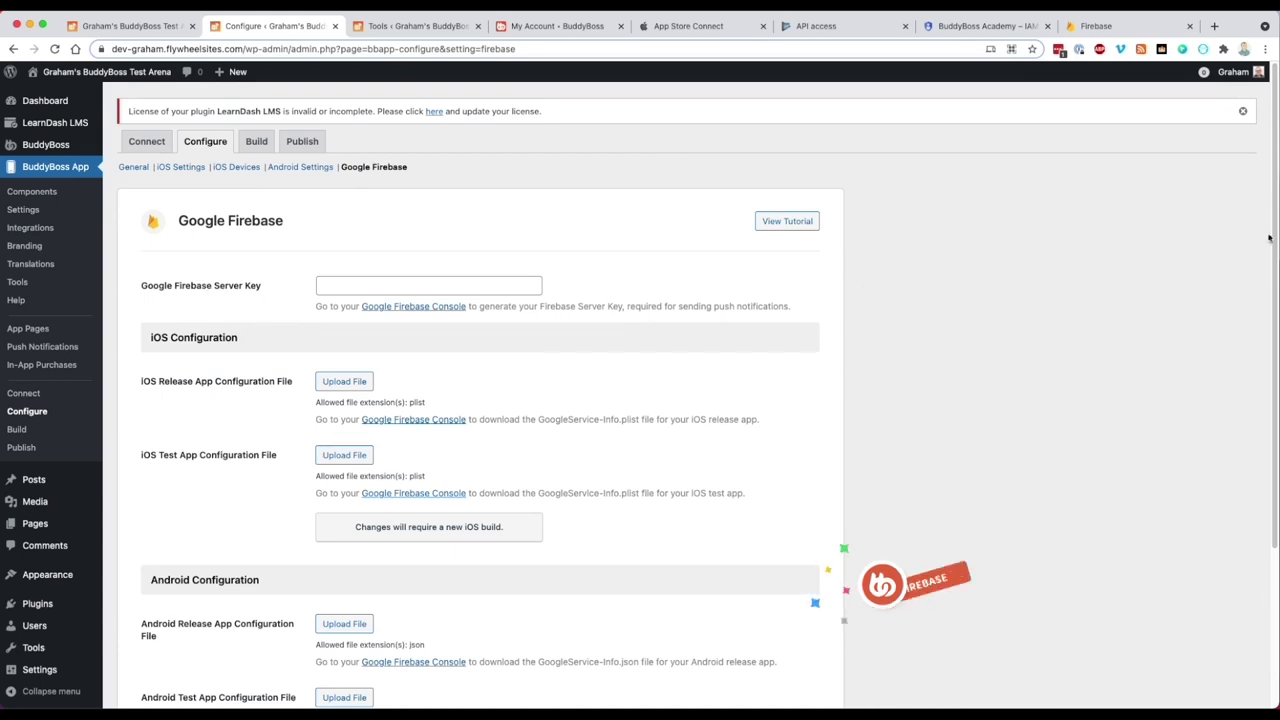
drag(1274, 240, 1275, 310)
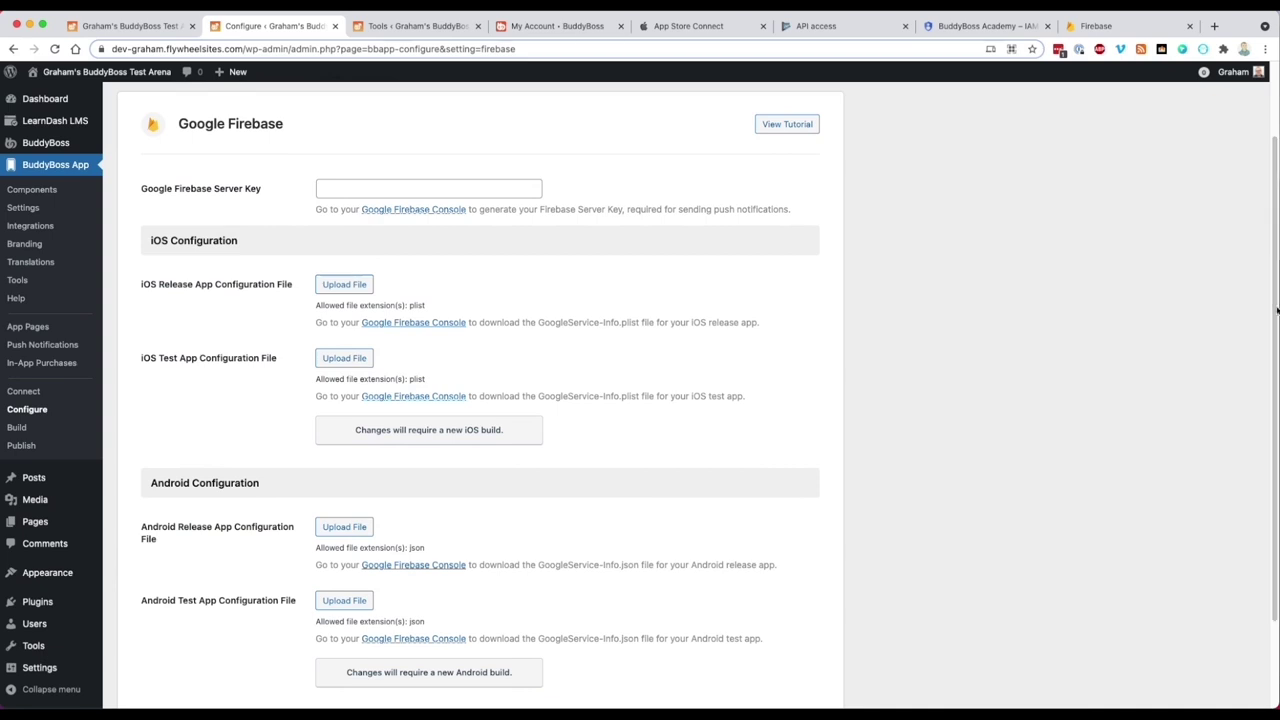
click(1090, 26)
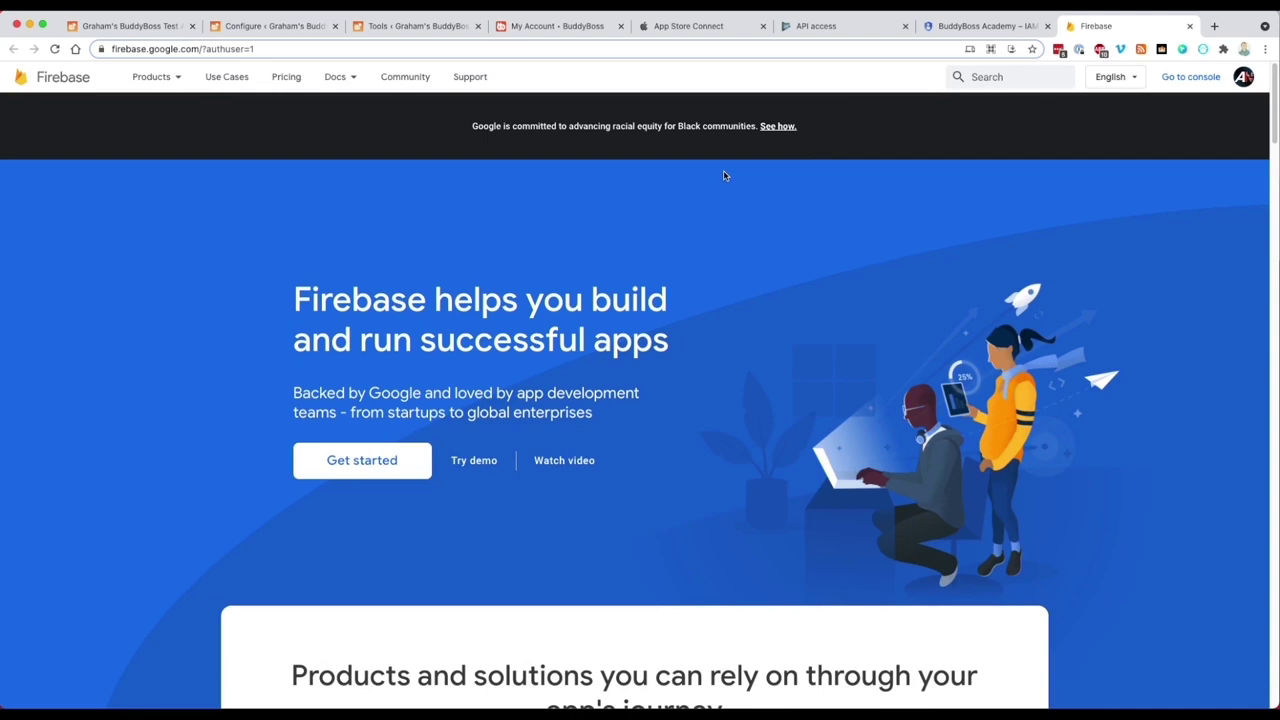
Create a Firebase project on the existing Google Play Console Developer project, Analytics off, and open it
click(1191, 78)
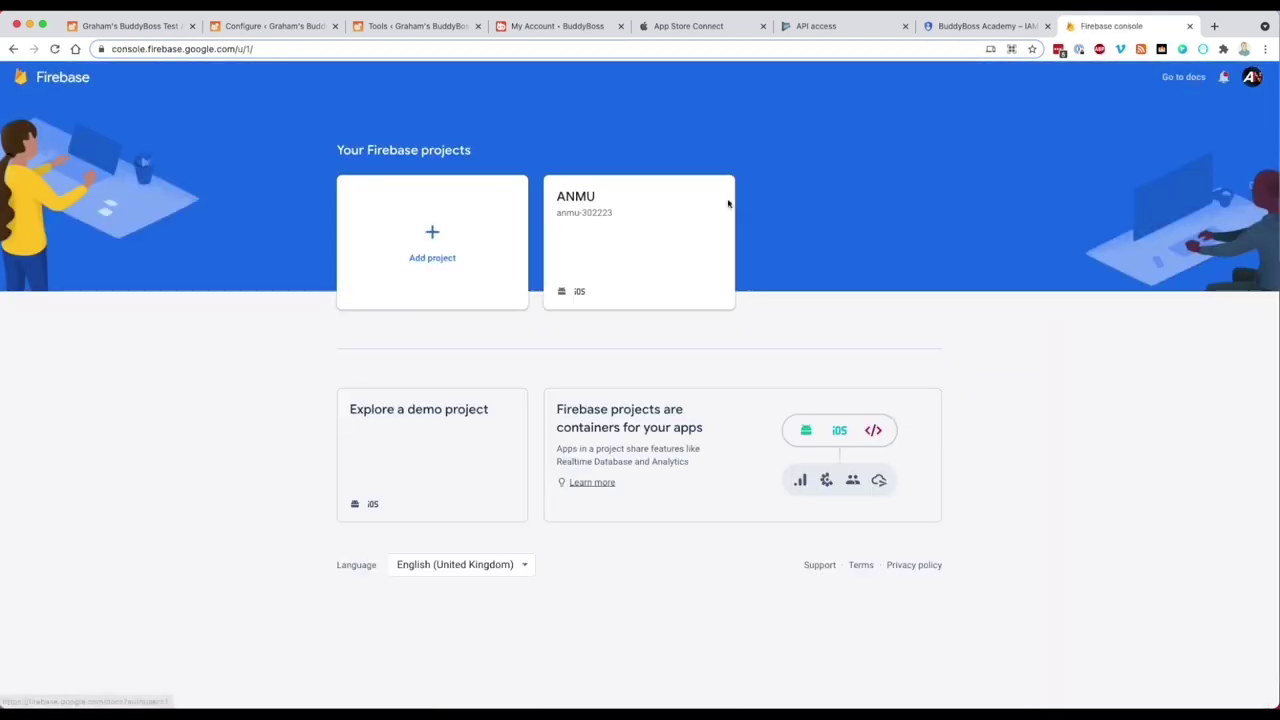
click(391, 222)
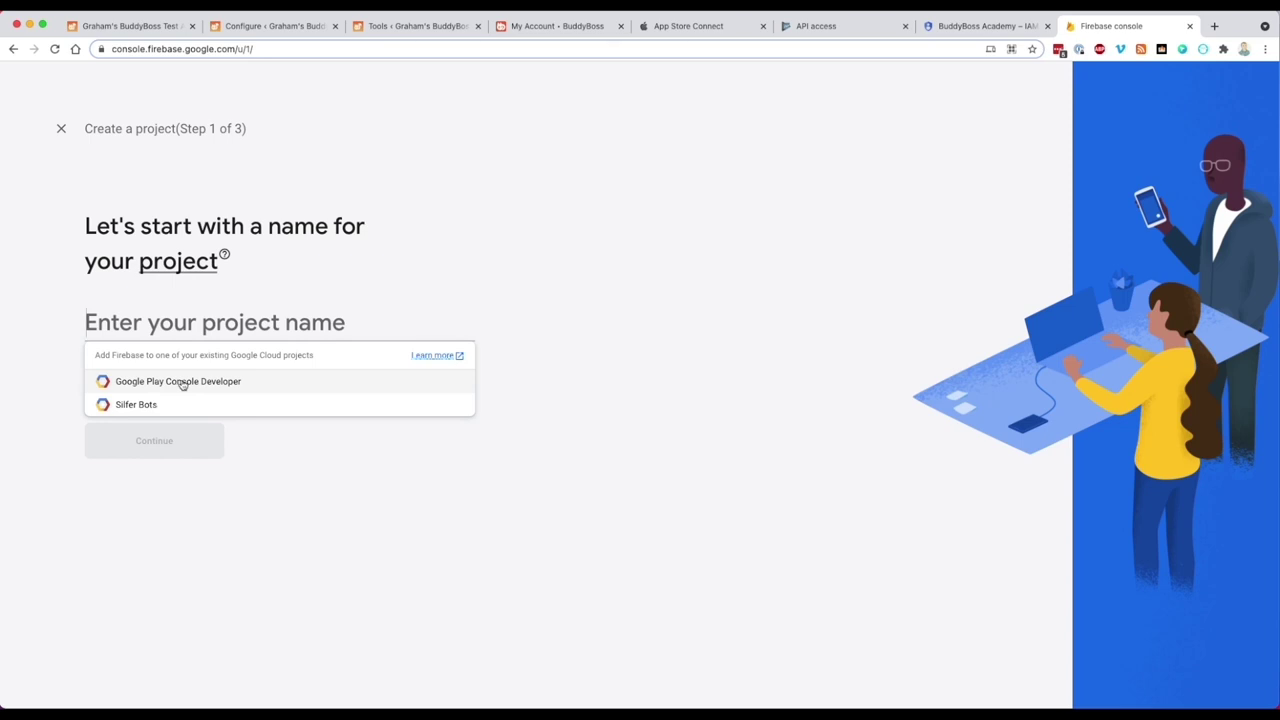
click(182, 385)
click(156, 442)
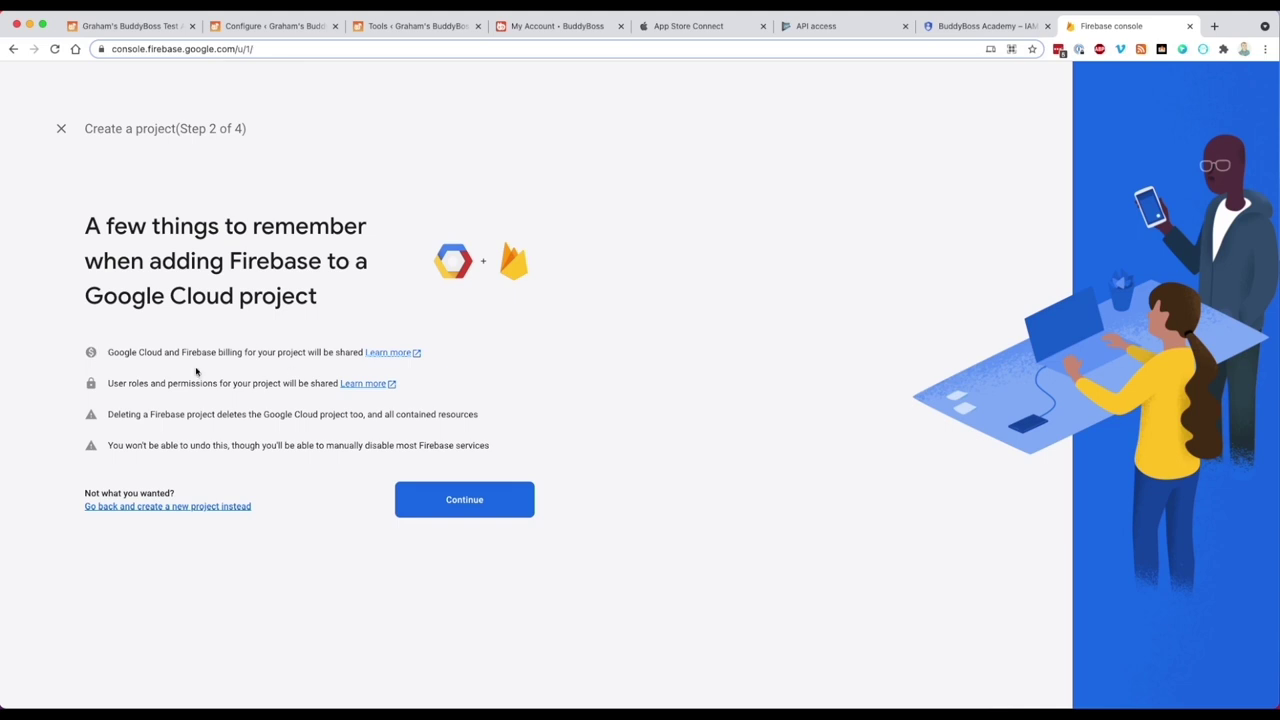
click(477, 492)
click(106, 540)
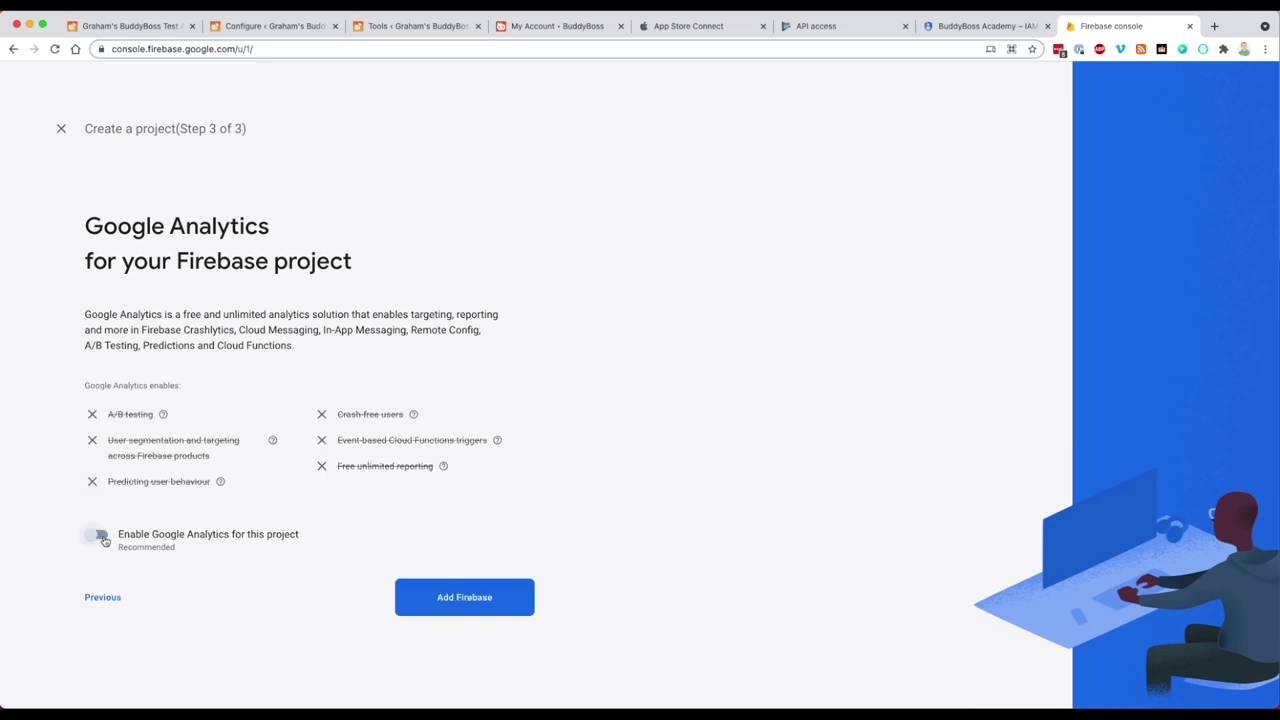
click(480, 598)
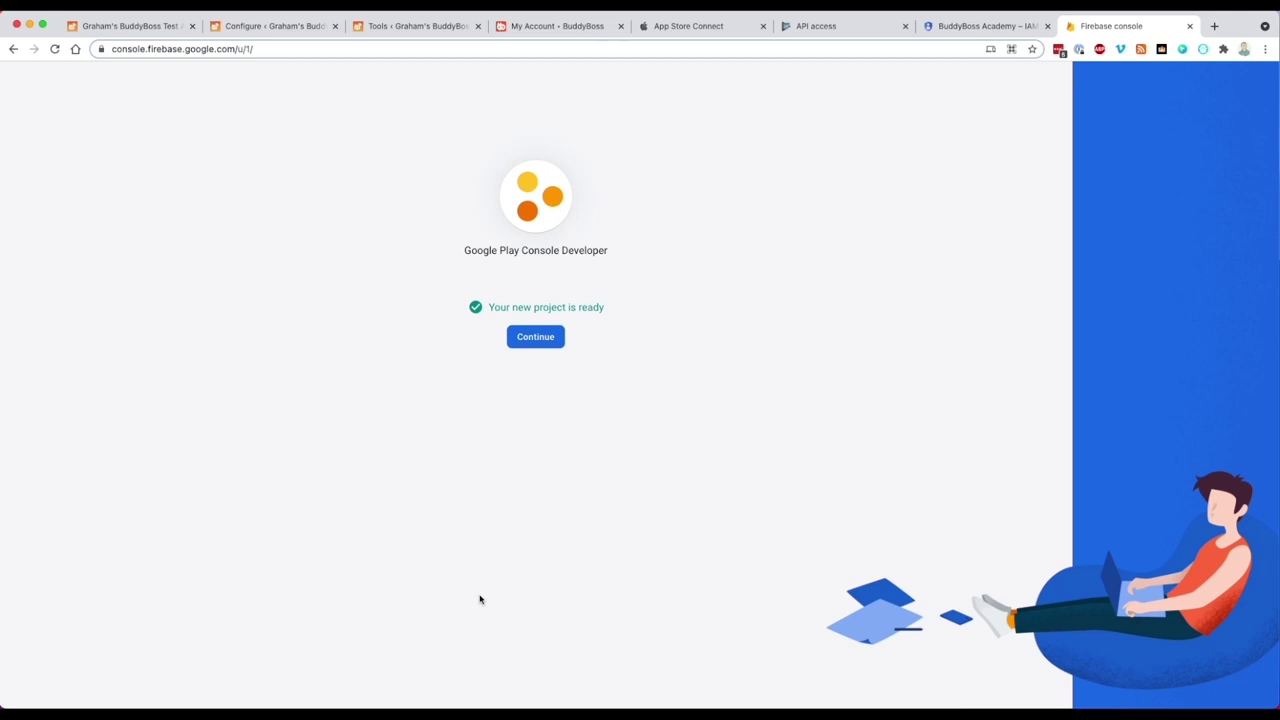
click(529, 343)
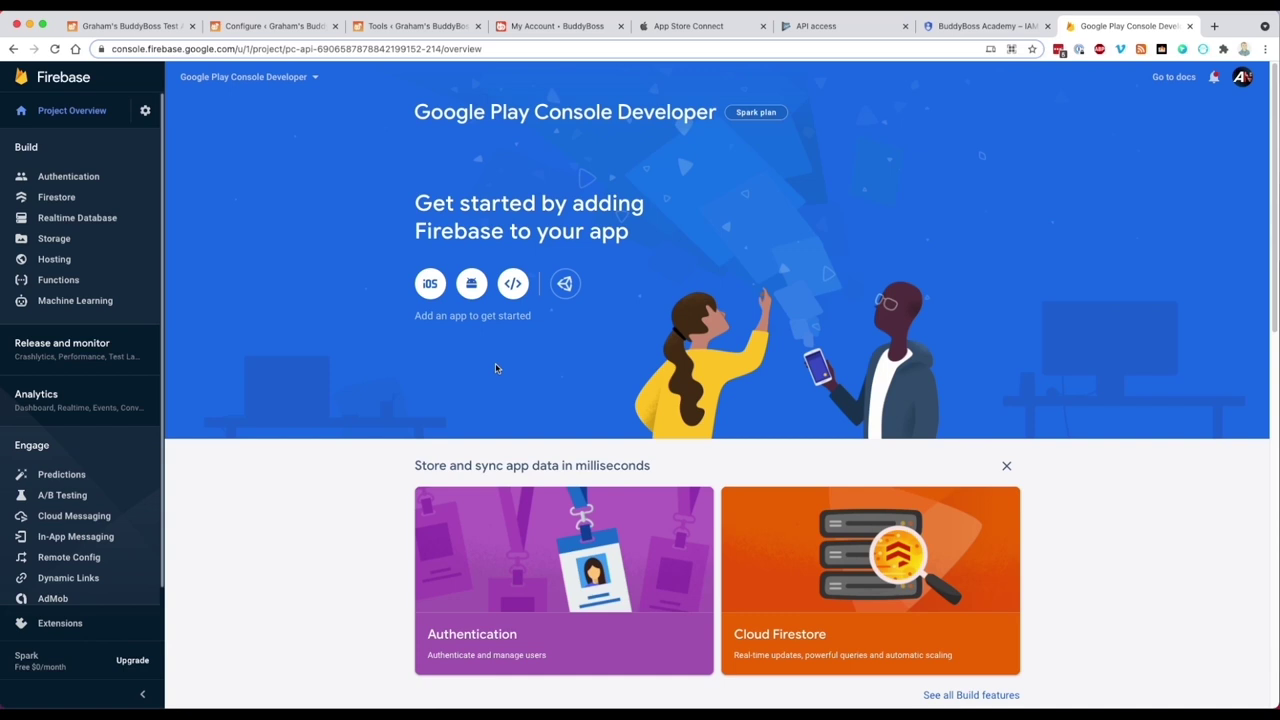
Copy the Server key from Project settings > Cloud Messaging and go back to BuddyBoss's Firebase settings
click(143, 116)
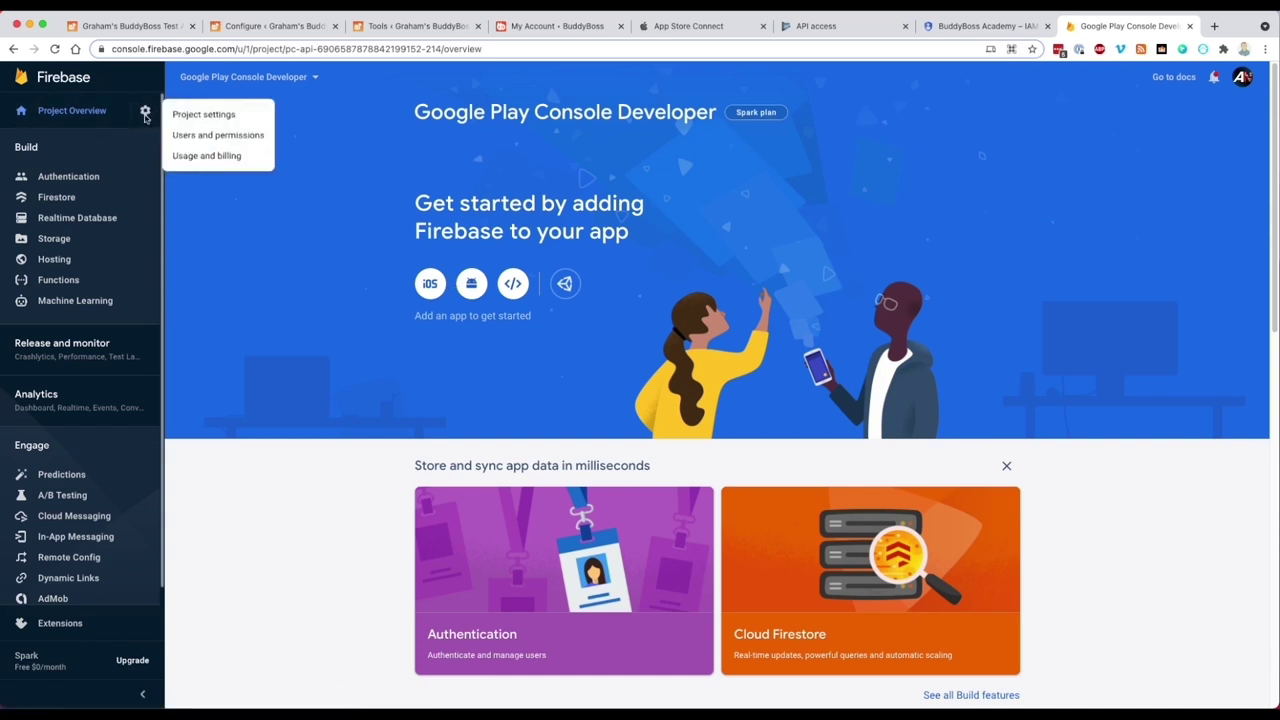
click(176, 119)
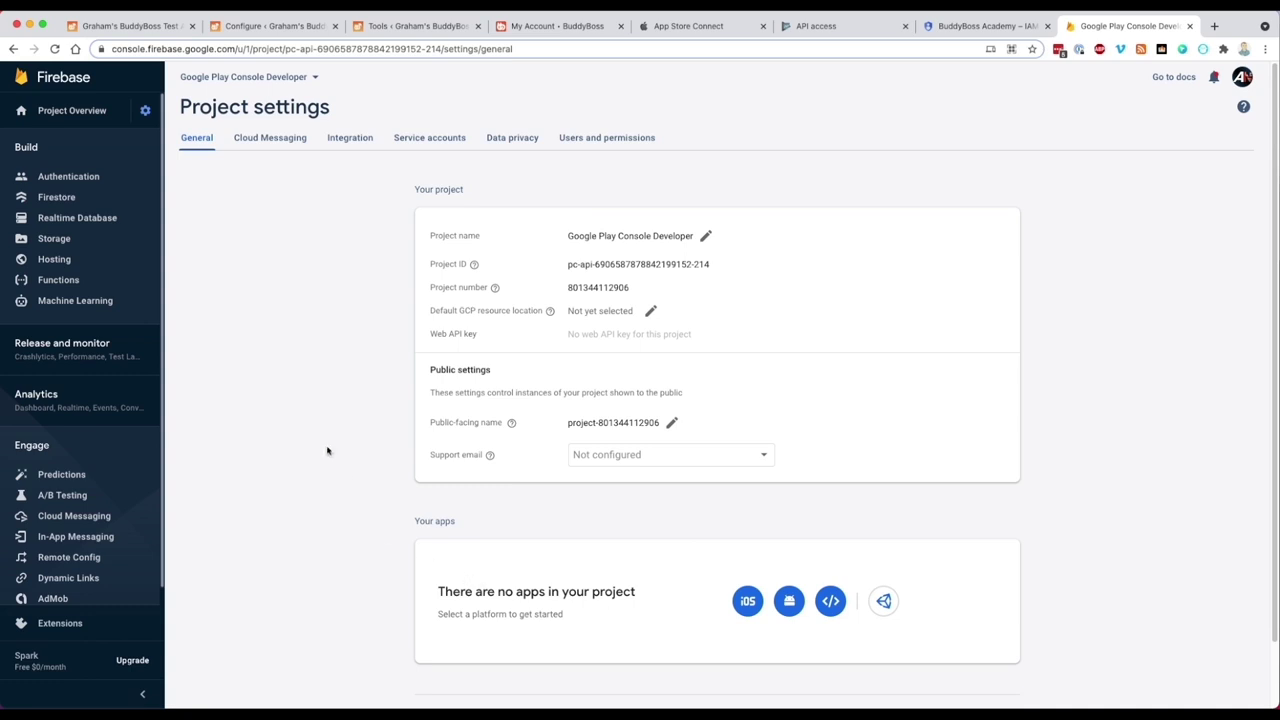
click(283, 143)
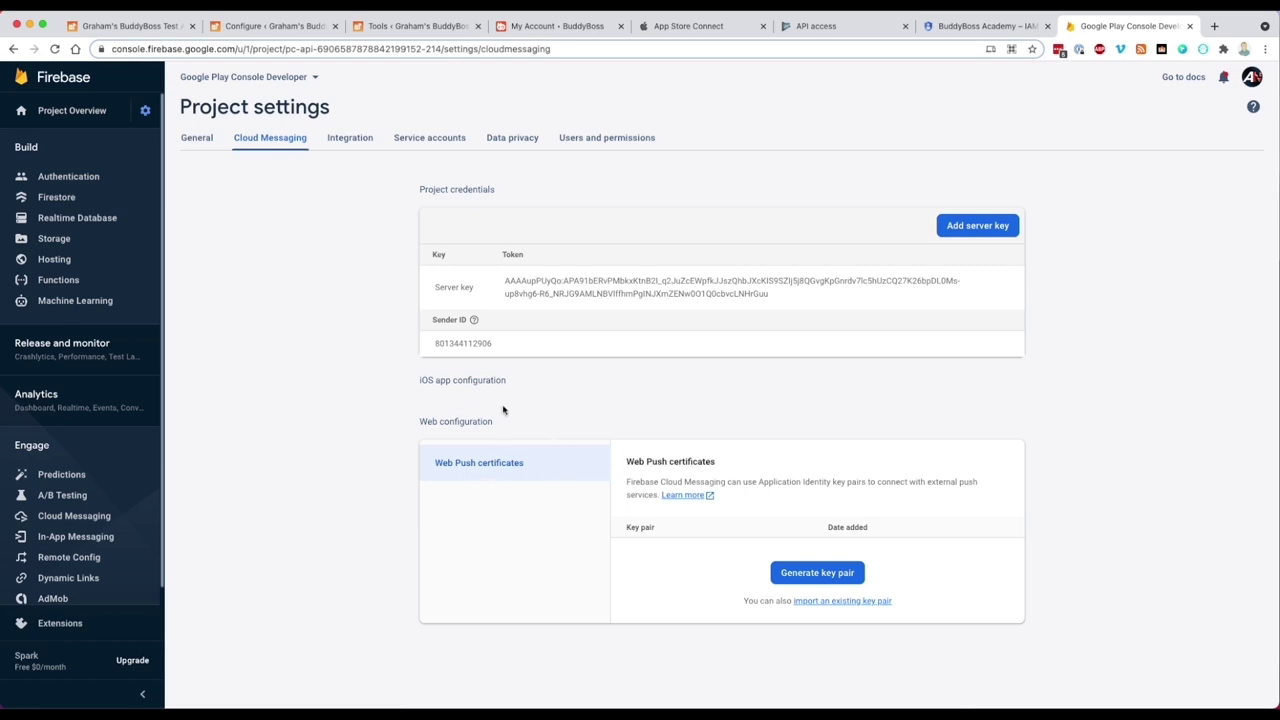
triple_click(516, 288)
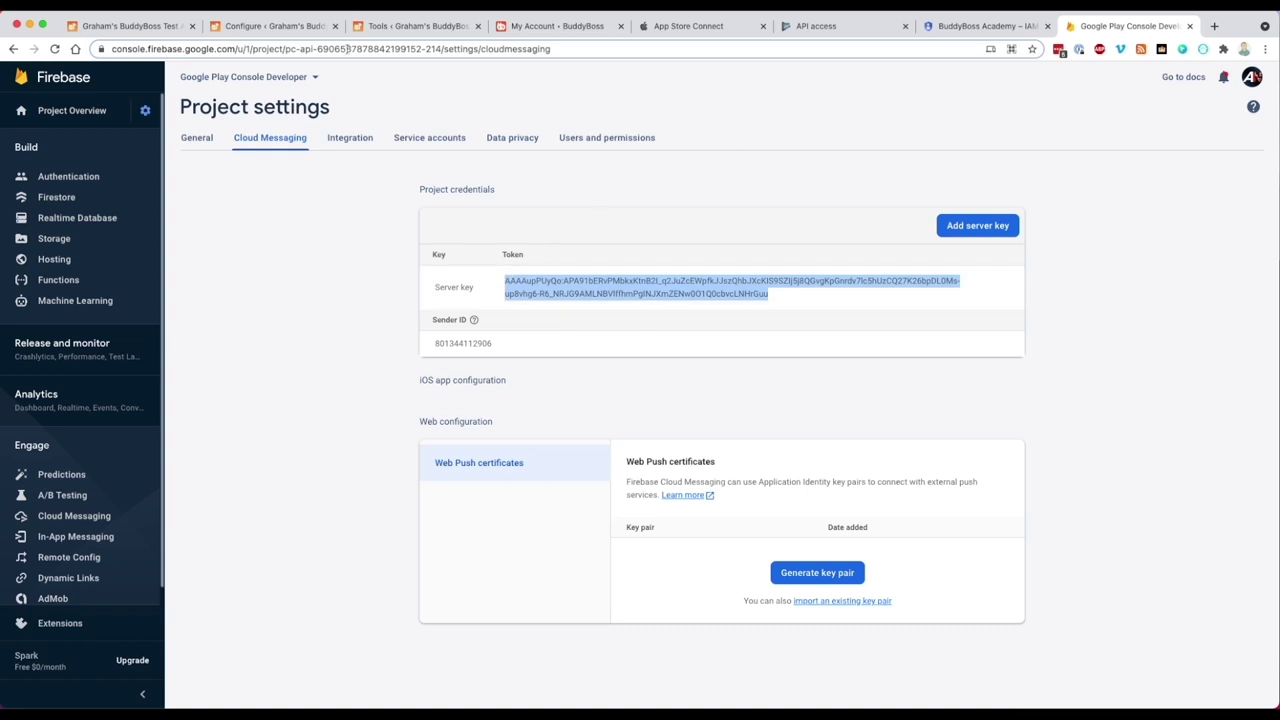
click(298, 30)
click(477, 26)
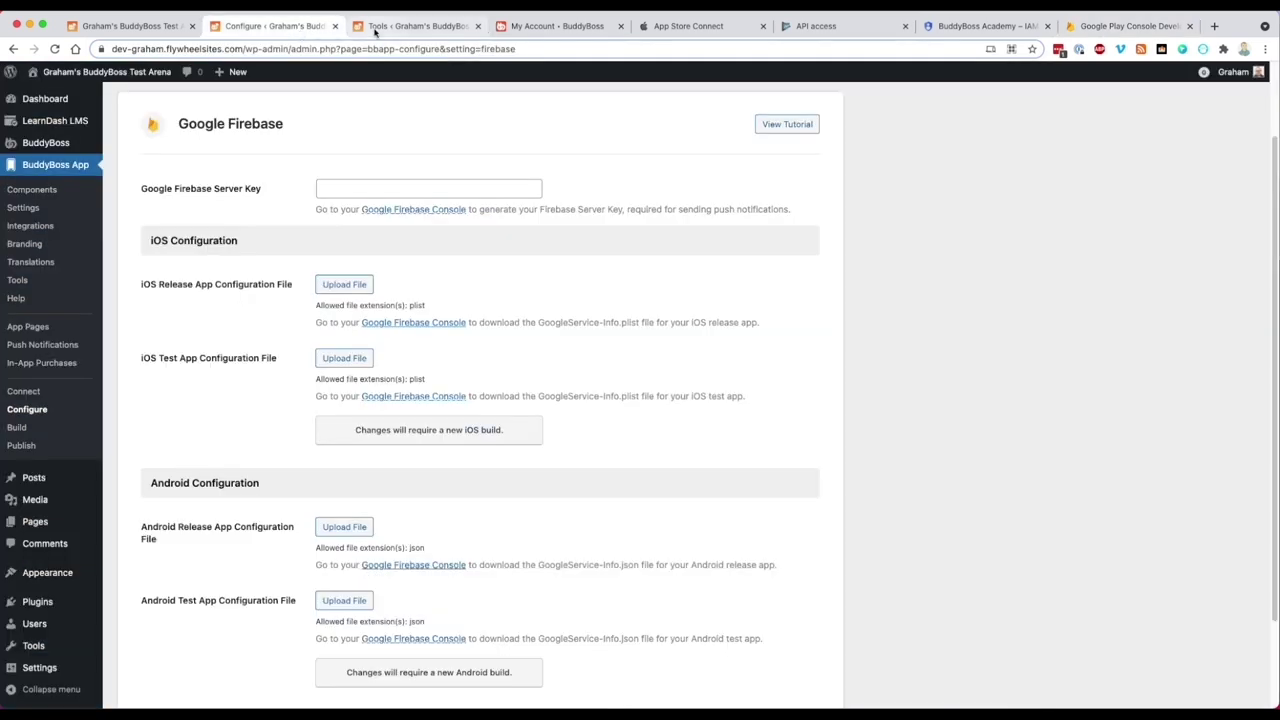
Paste the copied server key into BuddyBoss App's Google Firebase Server Key field, save, and return to Firebase
click(330, 188)
key(super+v)
scroll(686, 398, down, 3)
click(150, 641)
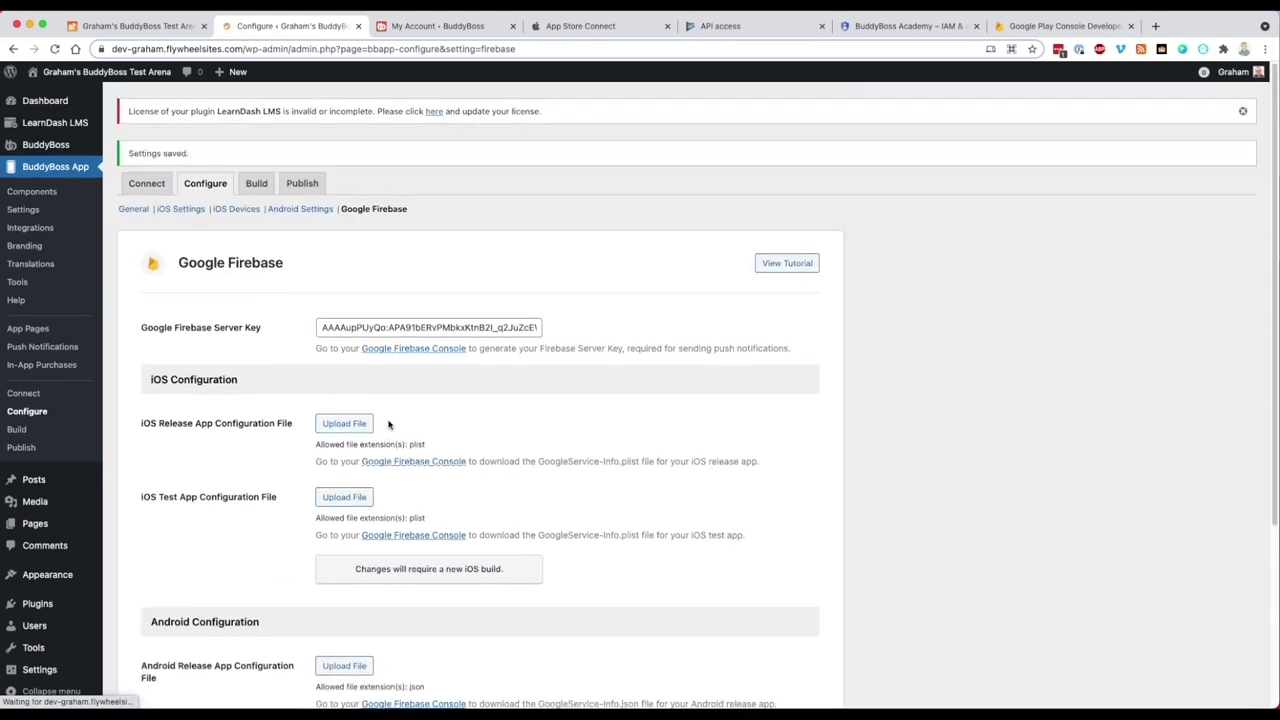
scroll(243, 538, down, 3)
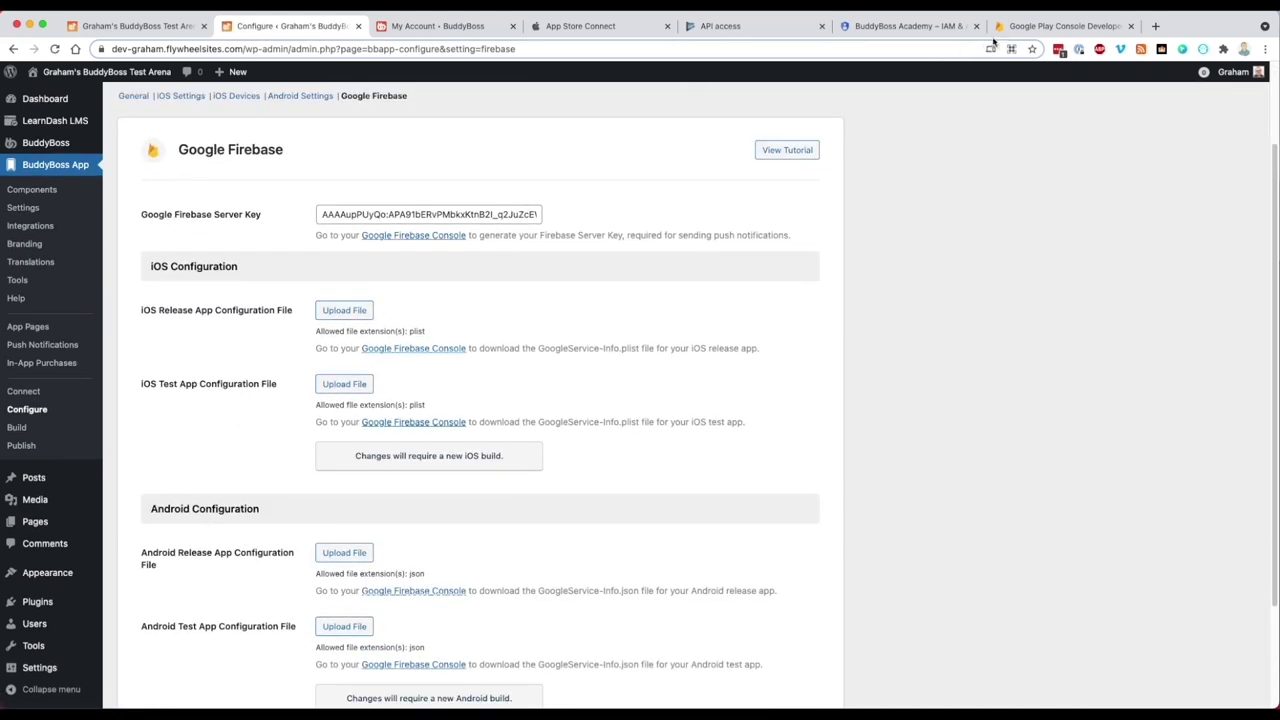
click(1020, 27)
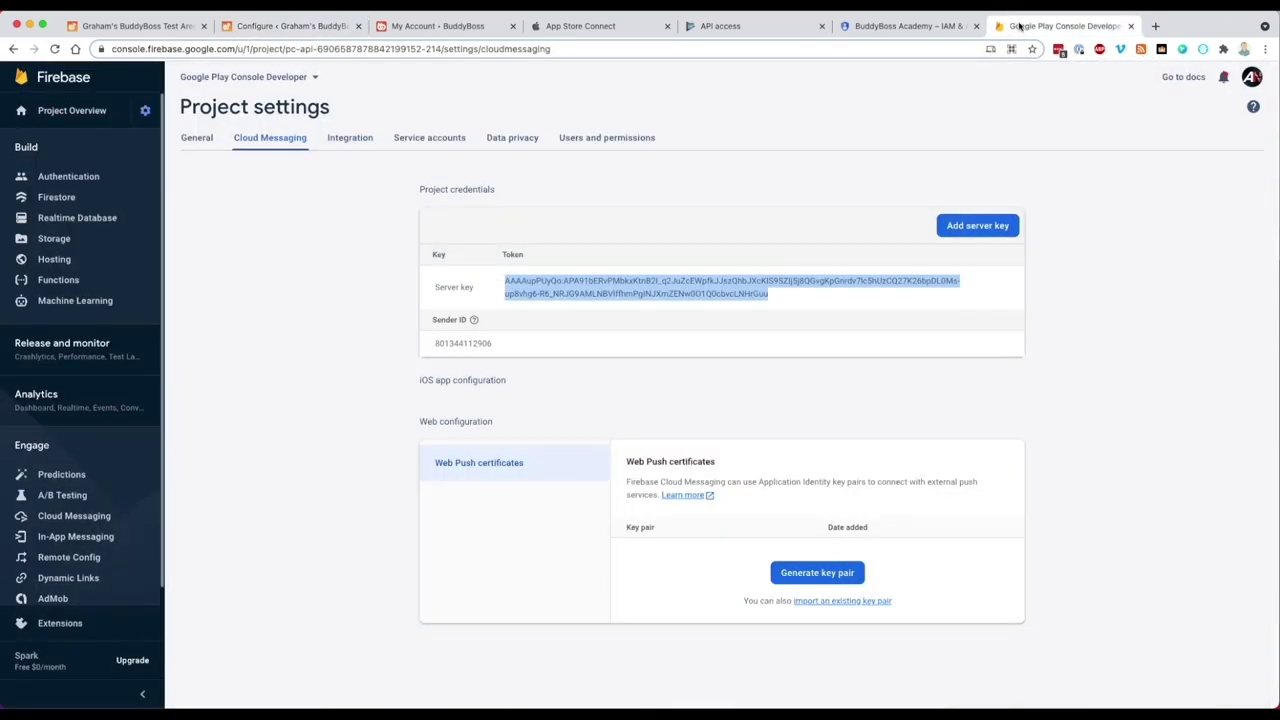
From Project settings > General, start a new iOS app with bundle ID com.buddybossacademy.apple
click(197, 140)
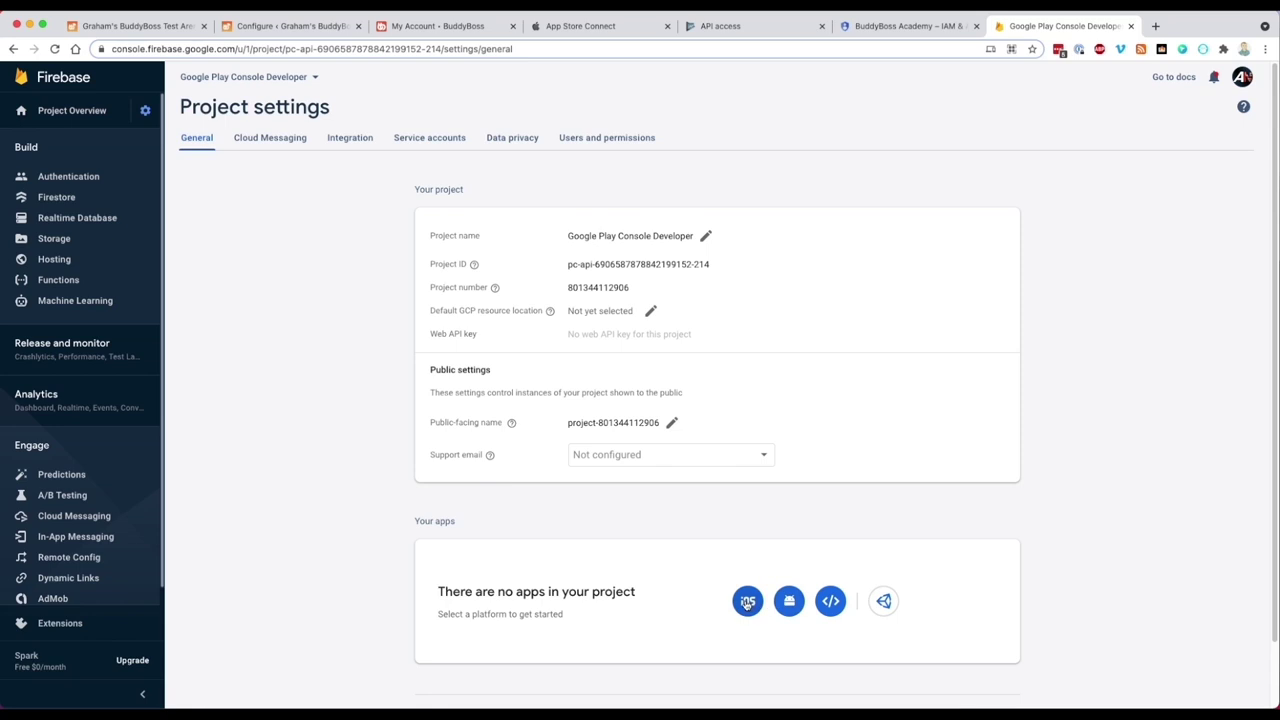
click(747, 601)
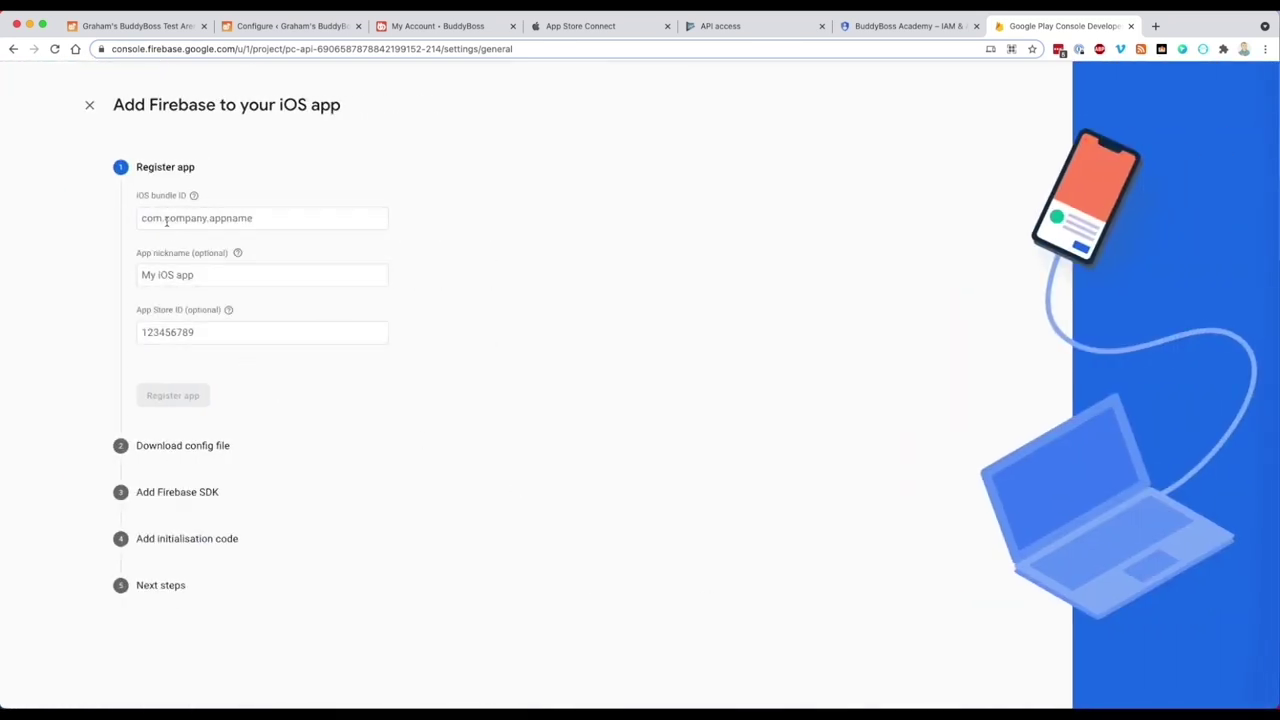
click(166, 219)
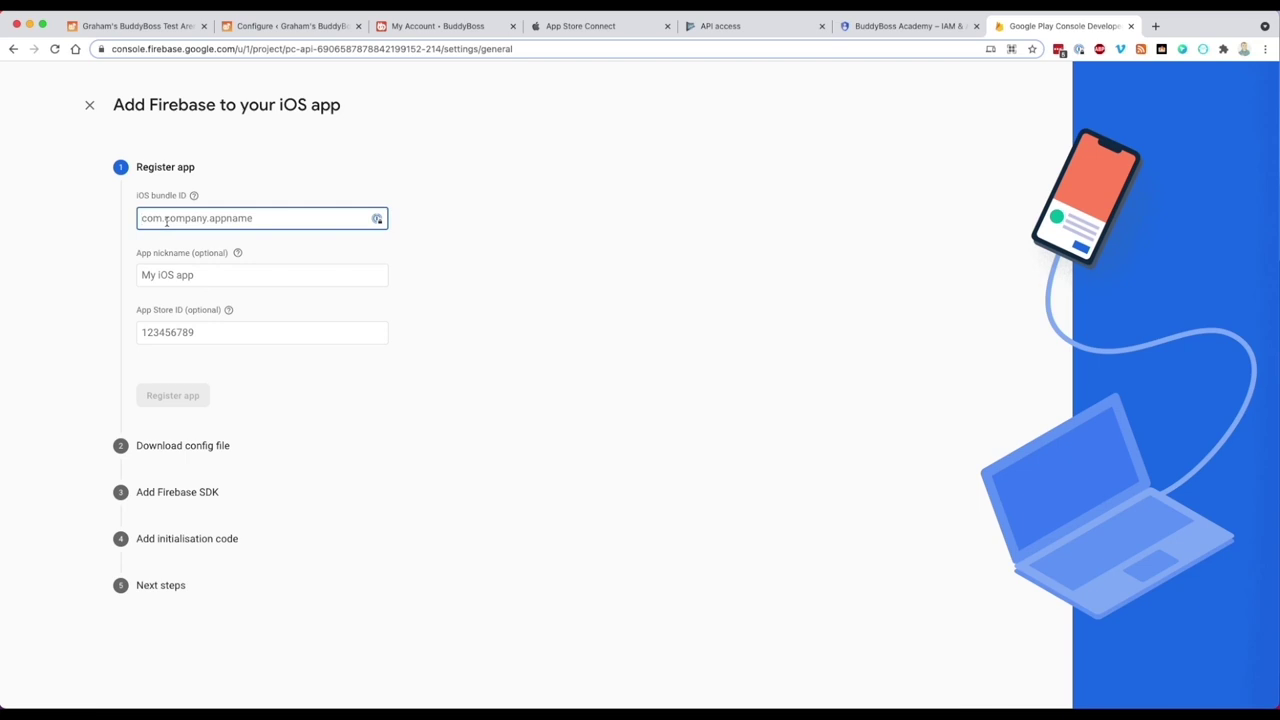
text(com.buddybossacad)
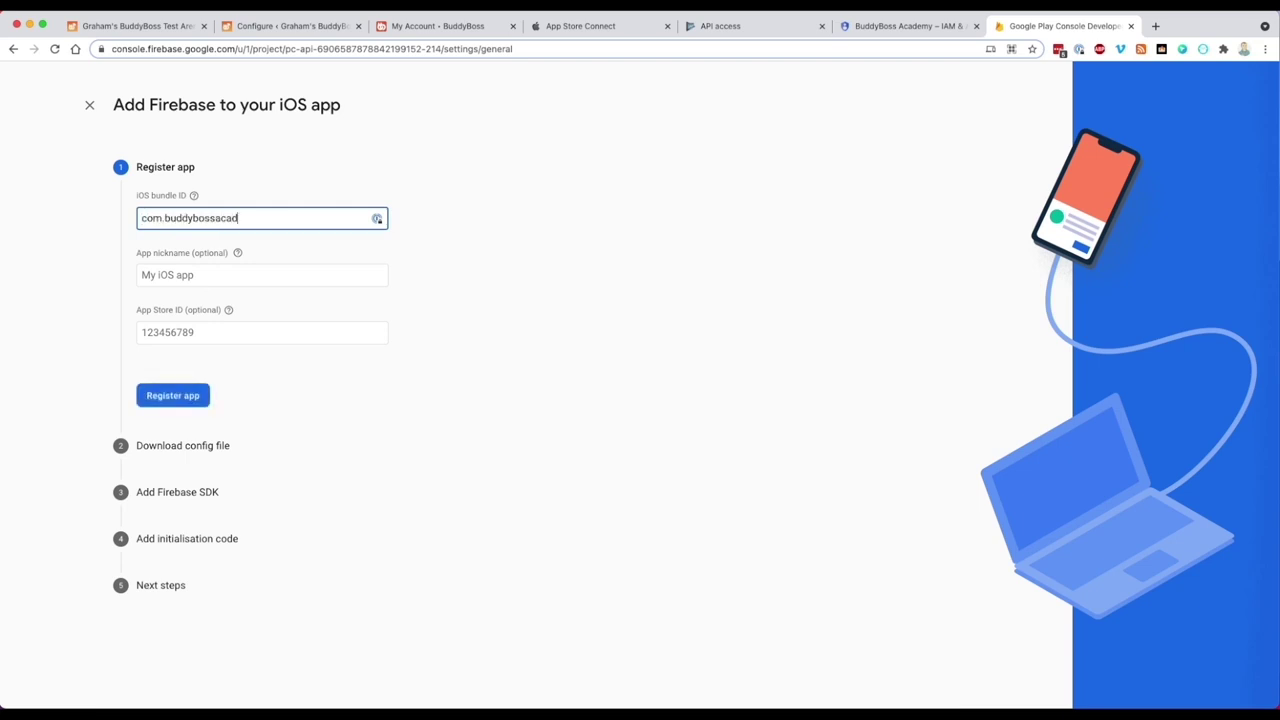
text(emy.)
key(BackSpace)
Set the iOS app nickname to 'iOS Release' and copy the bundle ID
click(154, 278)
text(A)
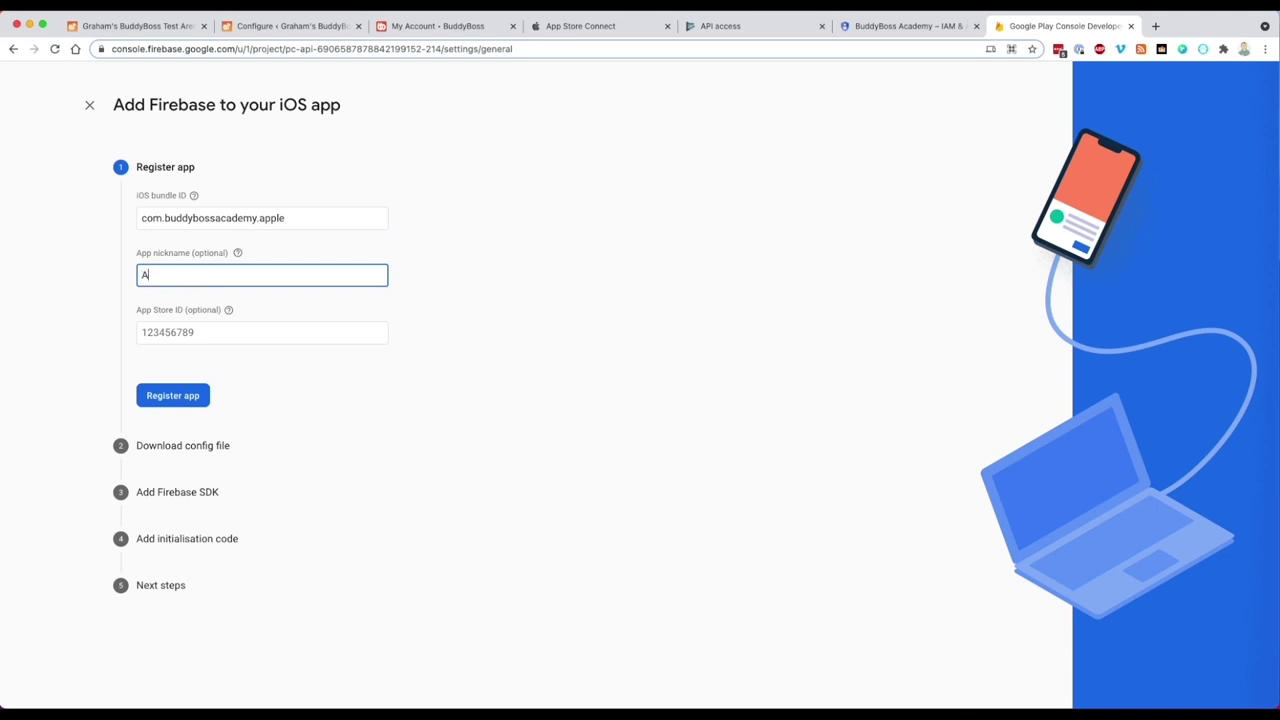
text(cademy iOS Rele)
double_click(152, 274)
key(BackSpace)
triple_click(205, 219)
key(super+c)
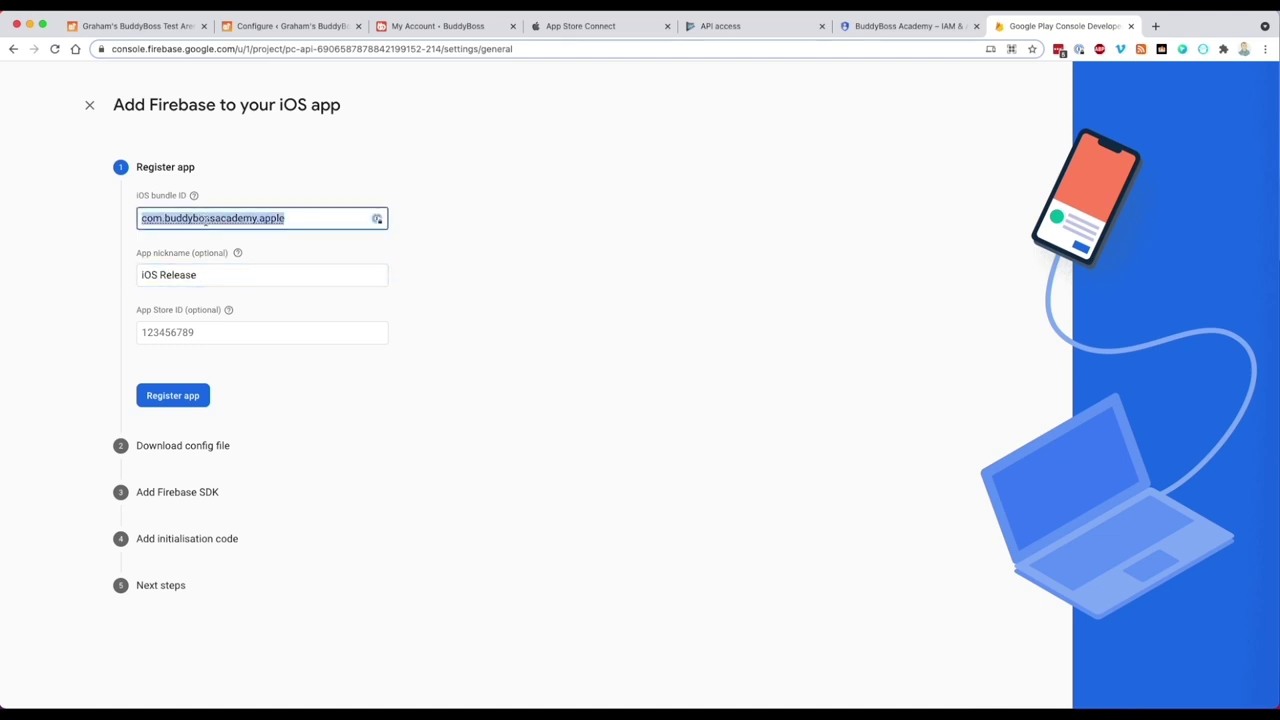
click(116, 235)
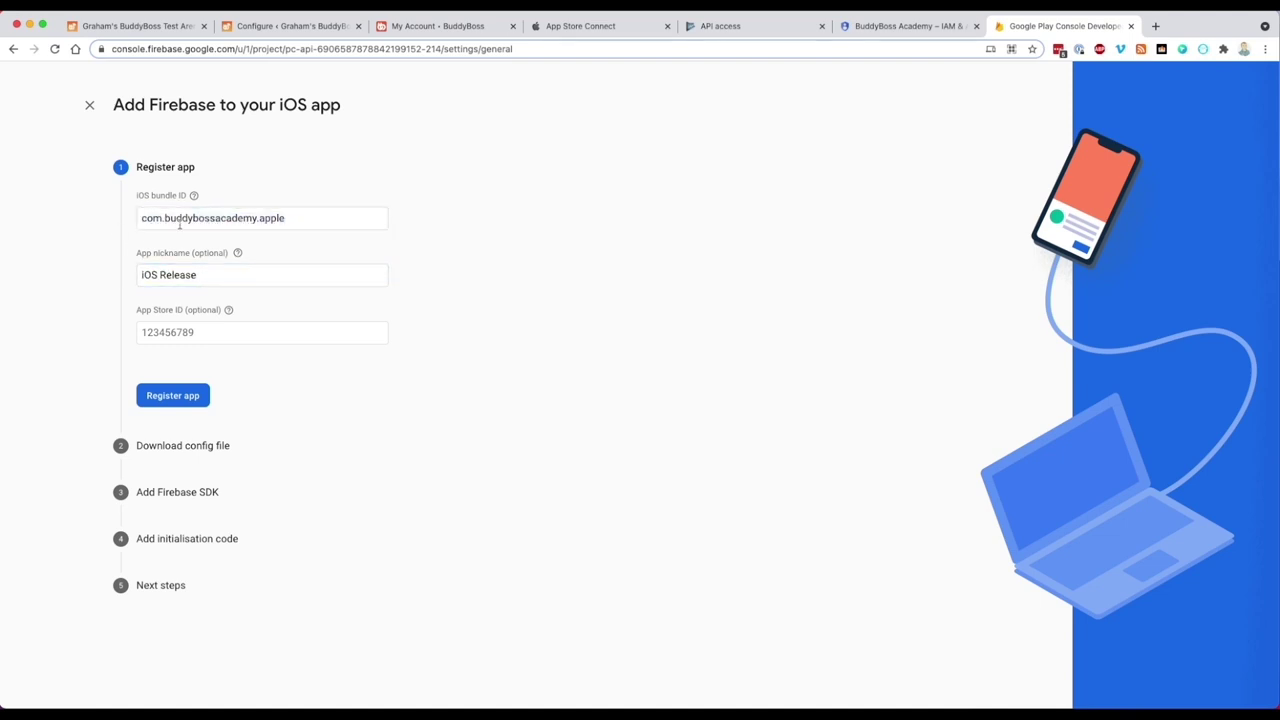
Register the iOS Release app and download its GoogleService-Info.plist config file
click(167, 405)
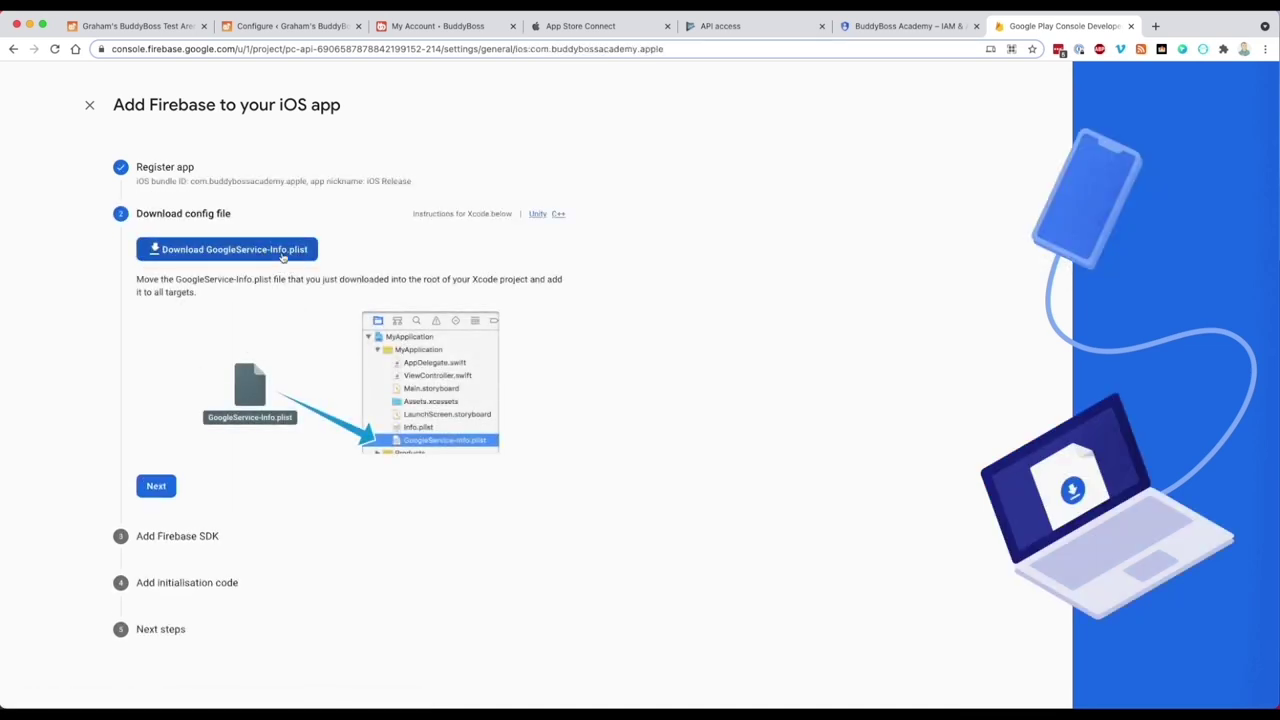
click(281, 252)
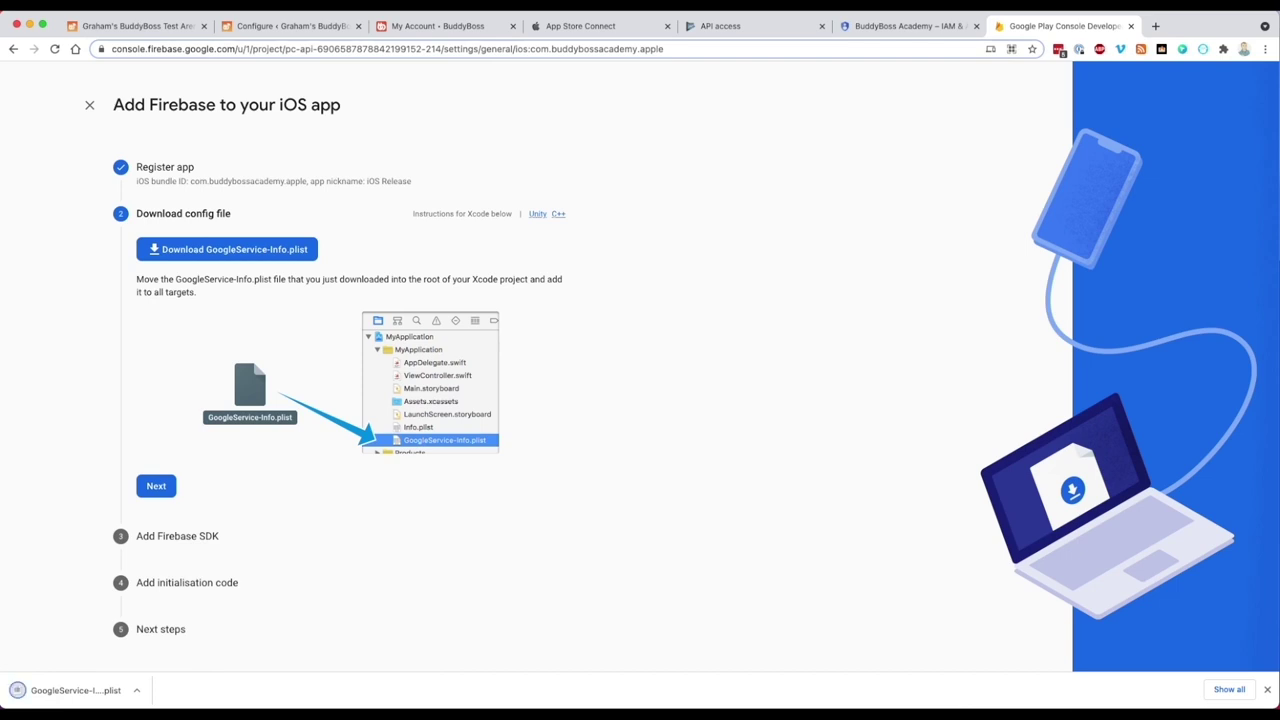
key(super+Tab)
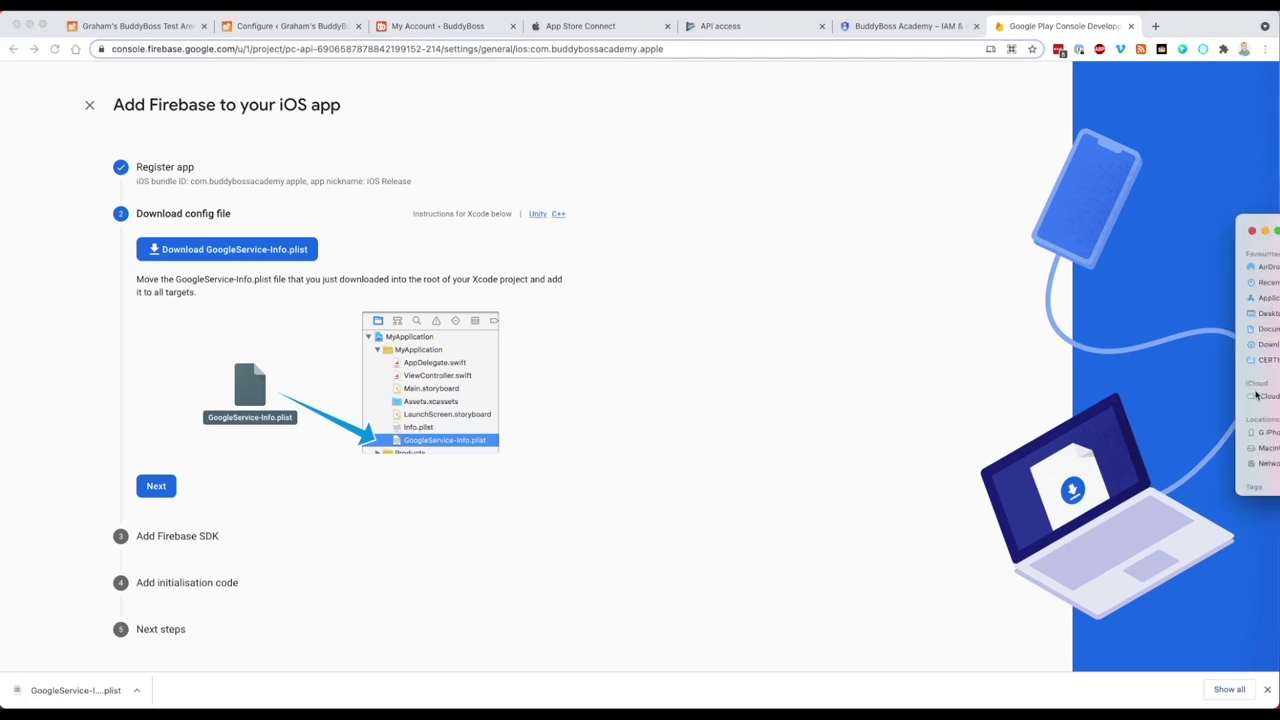
click(1265, 344)
drag(1265, 231, 591, 240)
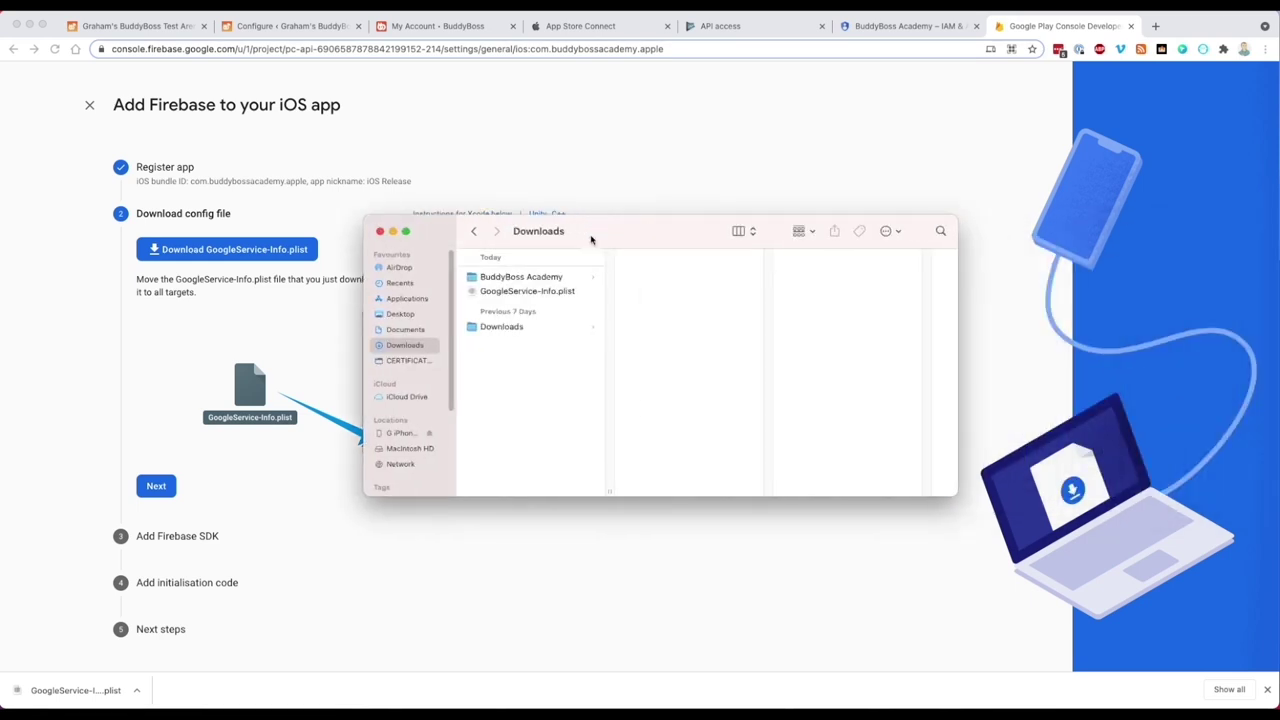
Rename the downloaded config to iOSRelease.plist in Downloads and close the iOS setup wizard
click(529, 290)
click(524, 291)
text(iOSRelease)
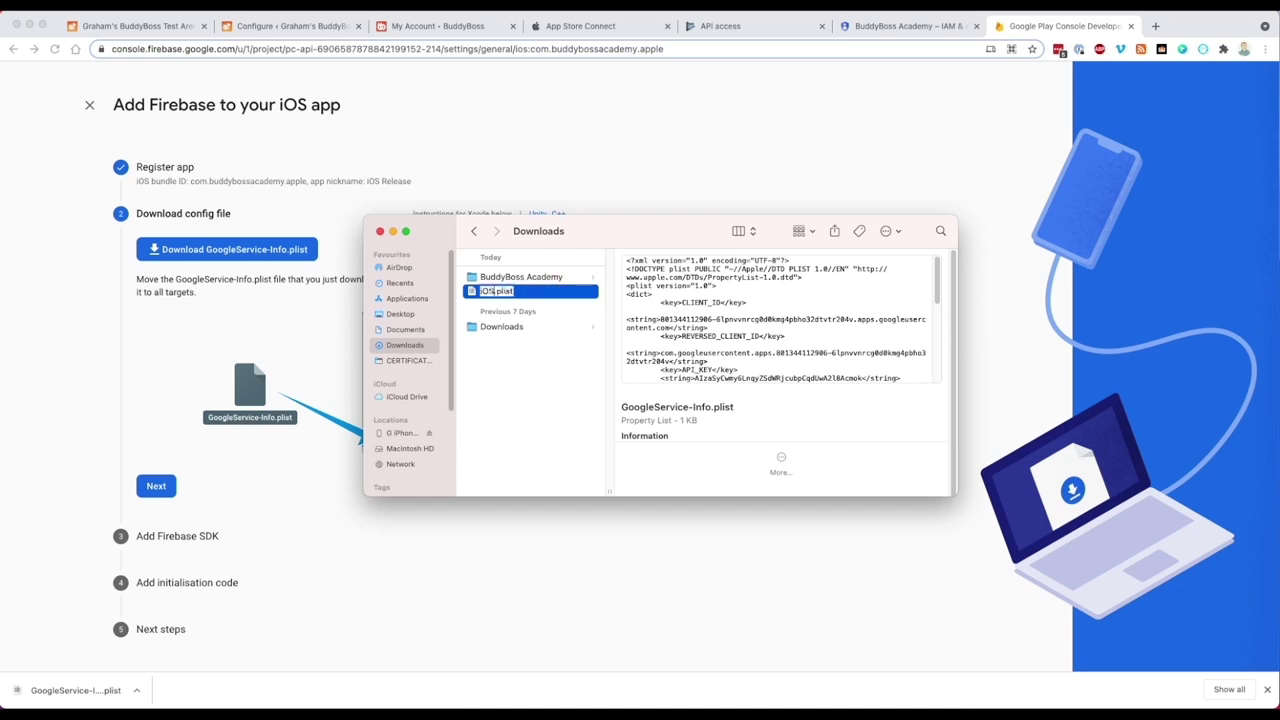
key(Return)
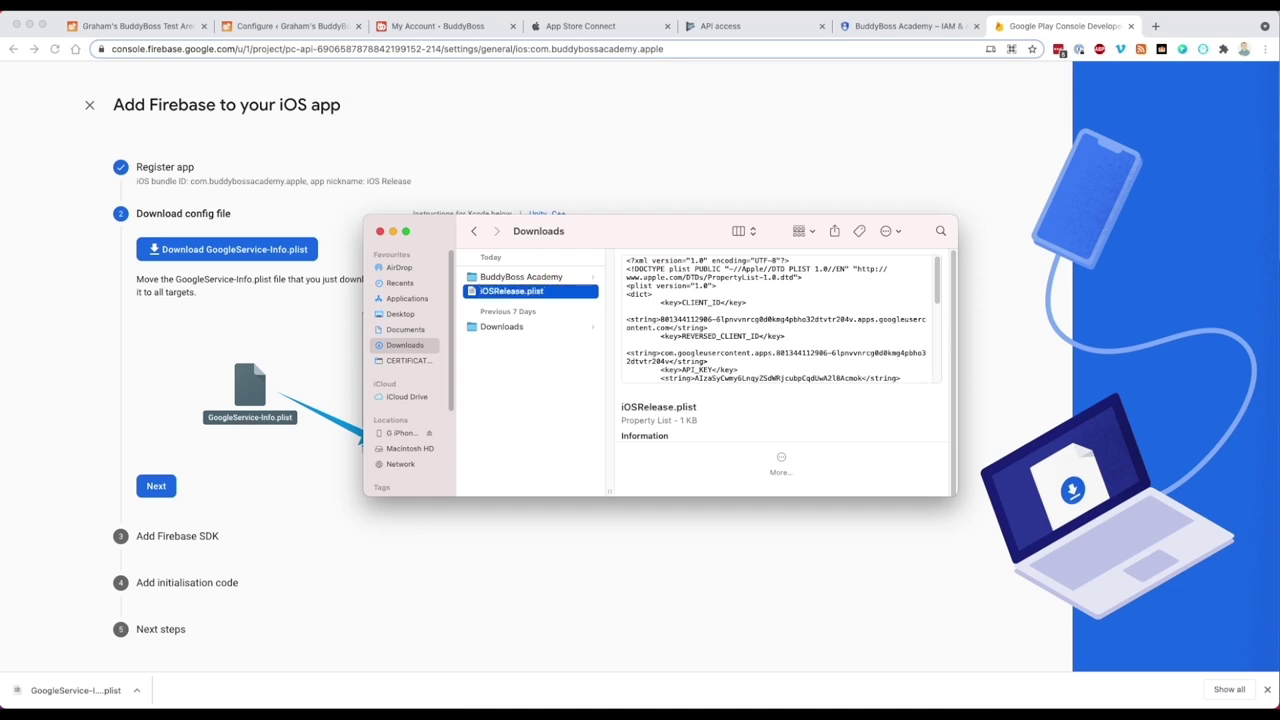
click(91, 111)
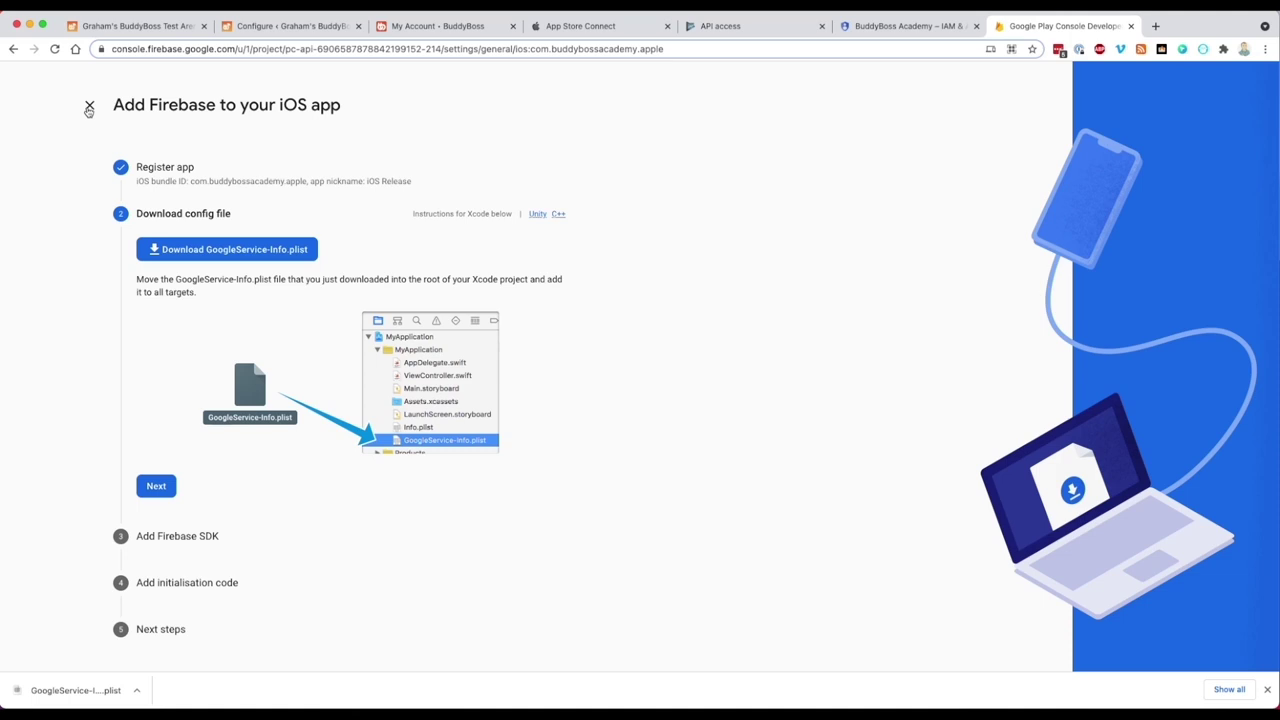
click(88, 111)
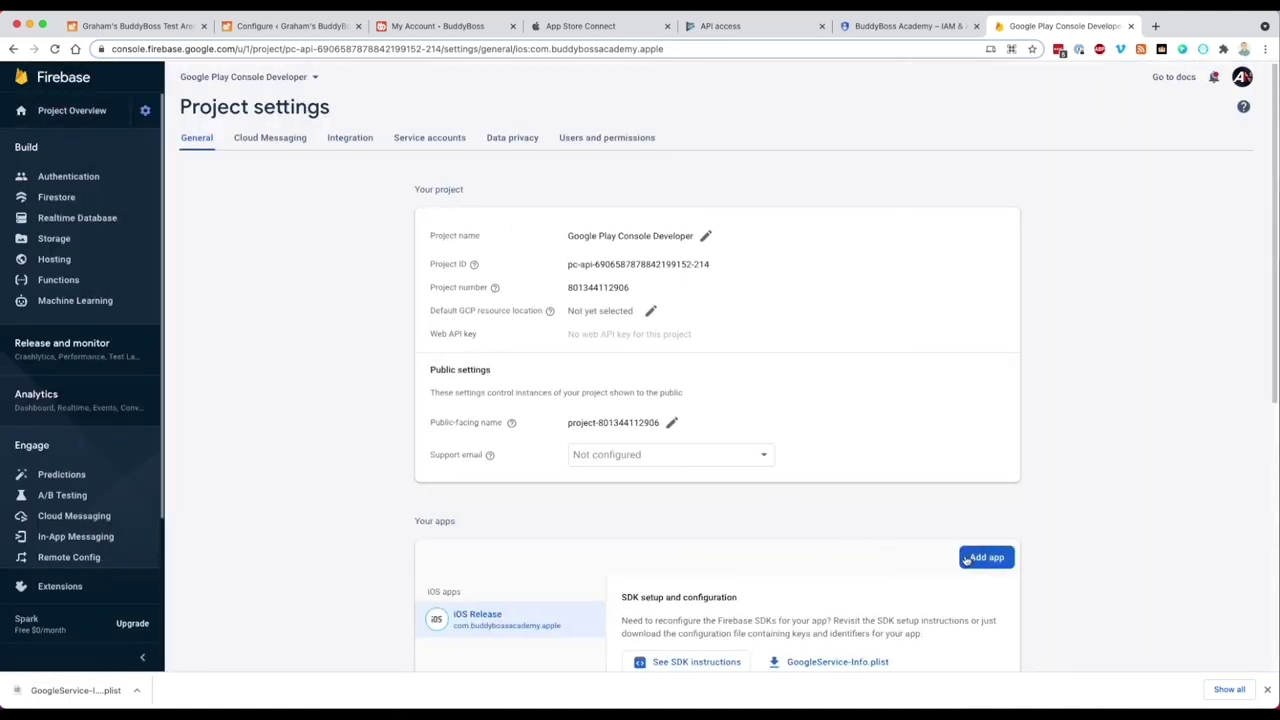
Register a new iOS app with bundle ID com.buddybossacademy.apple.test and nickname 'iOS Test'
click(996, 561)
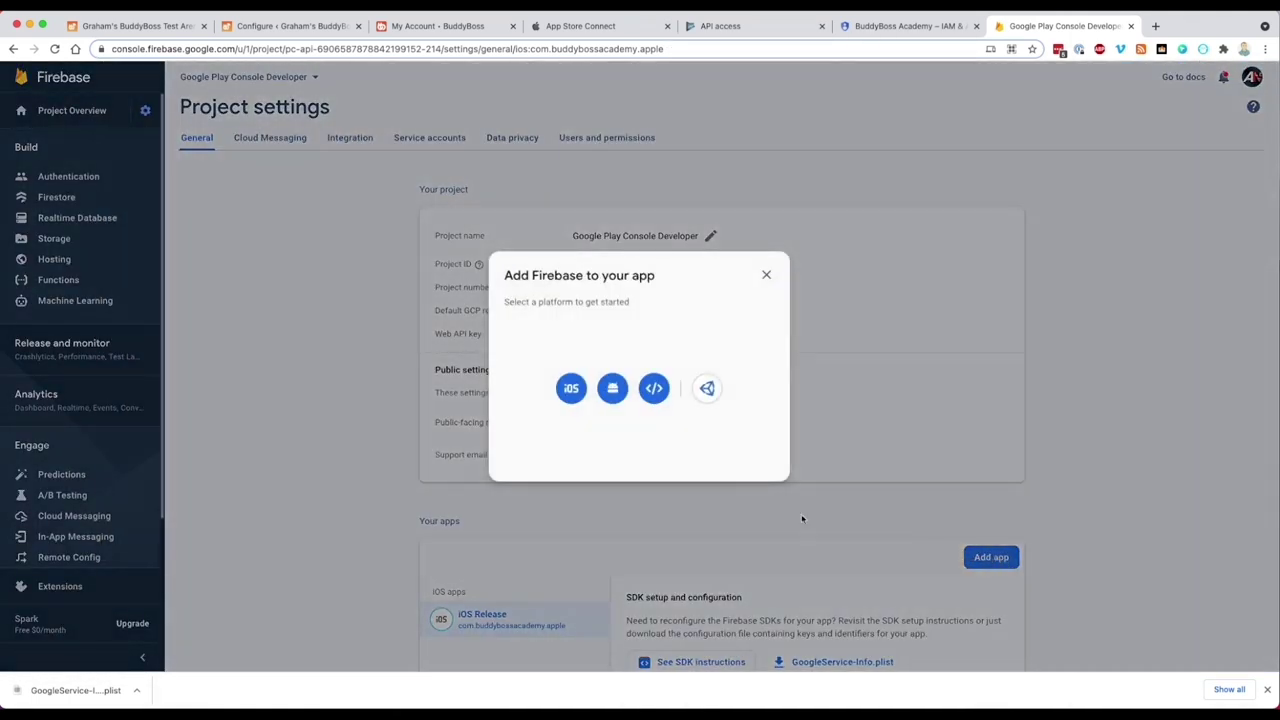
click(573, 396)
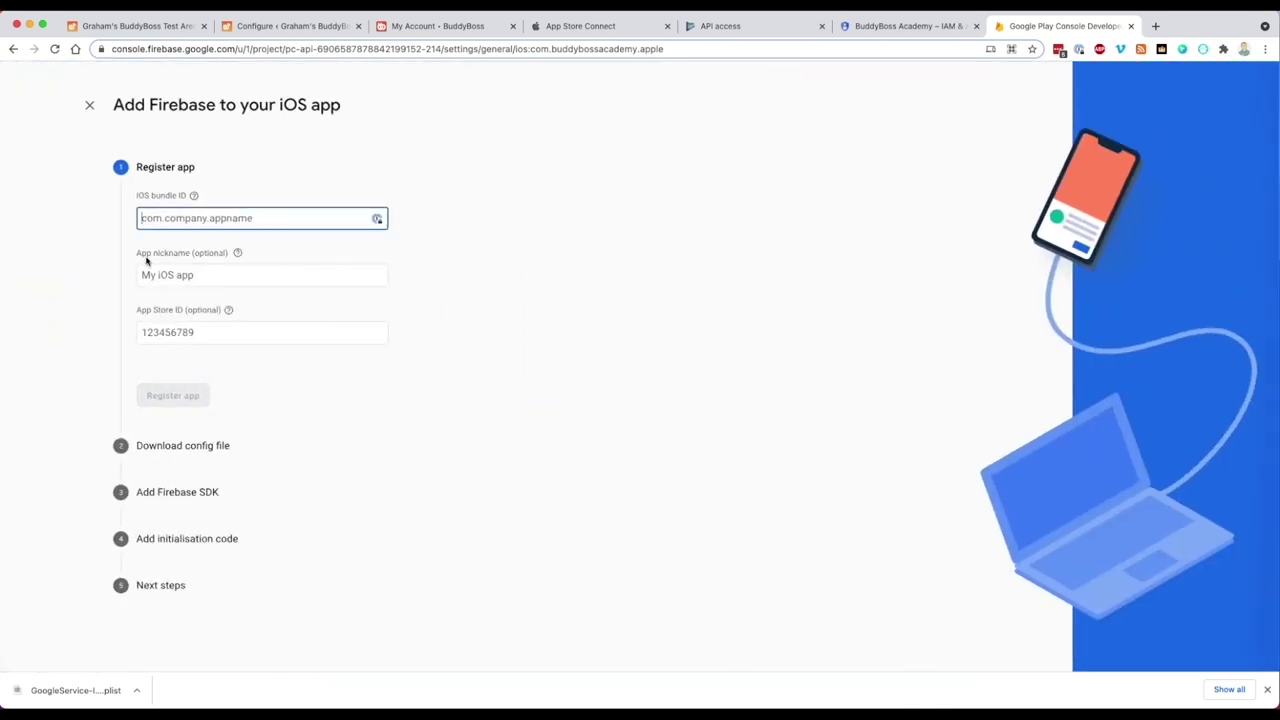
key(super+v)
mouse_move(258, 245)
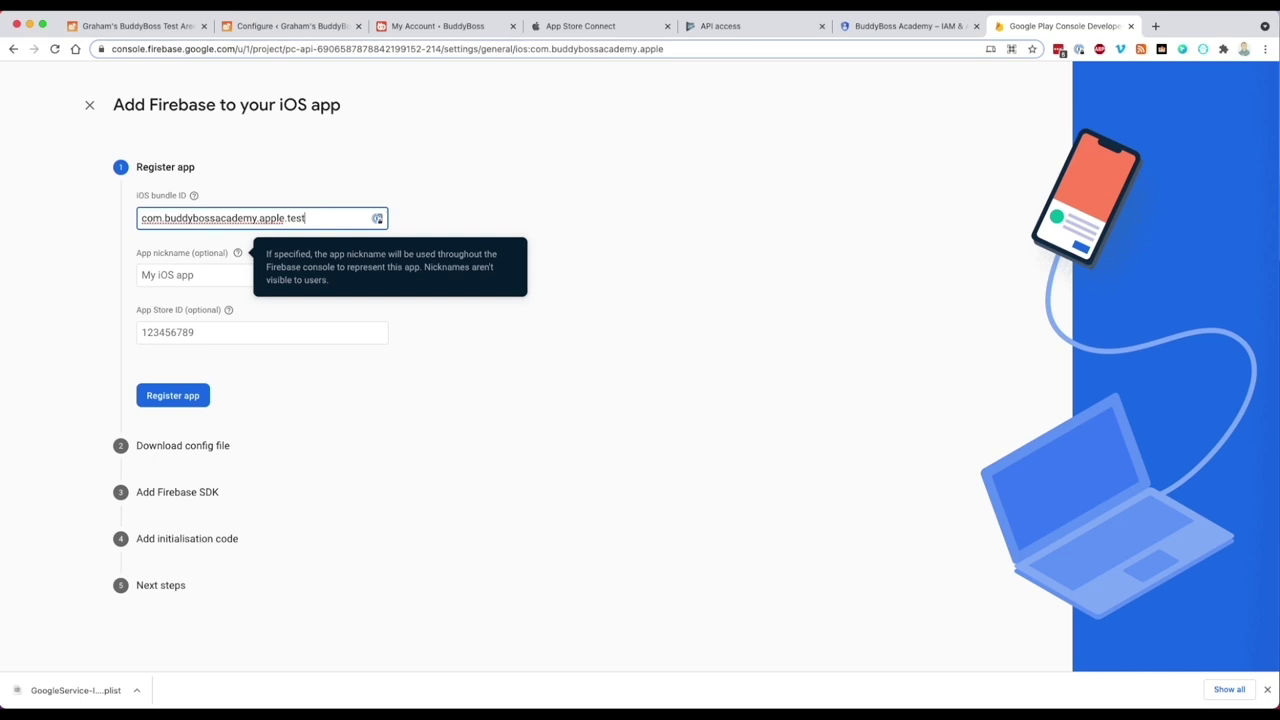
click(180, 268)
text(iOS Test)
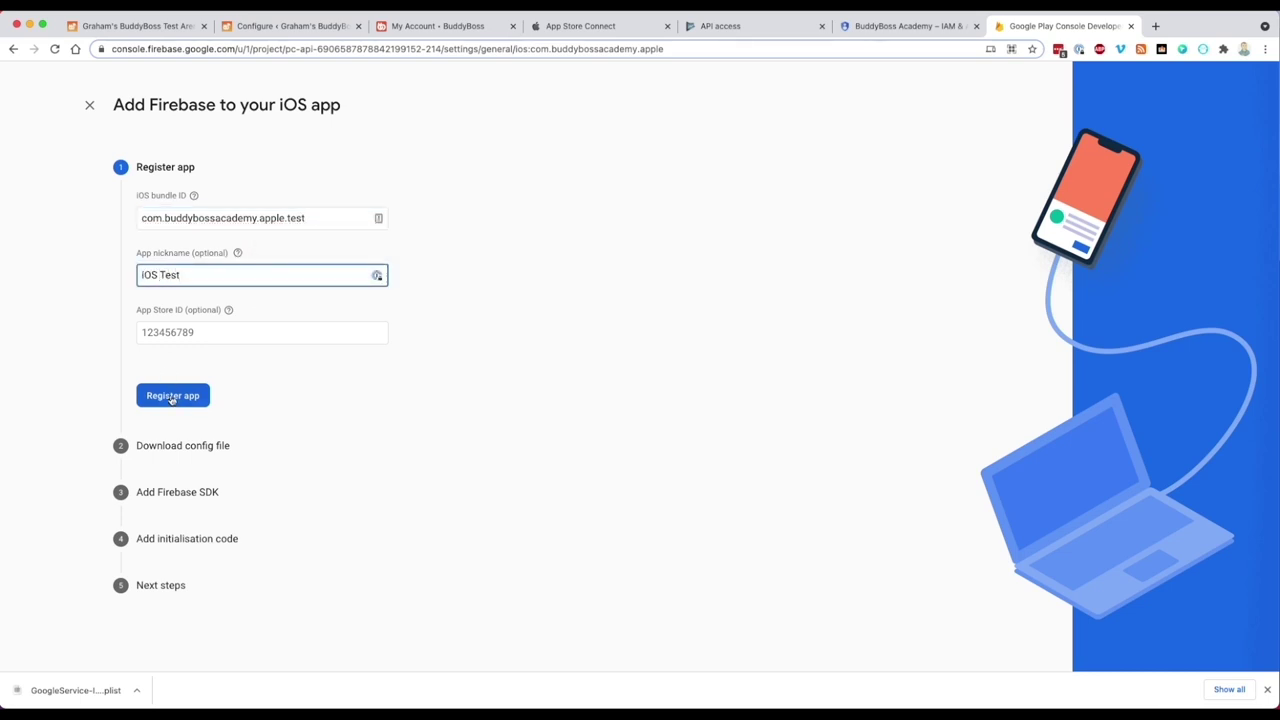
click(172, 397)
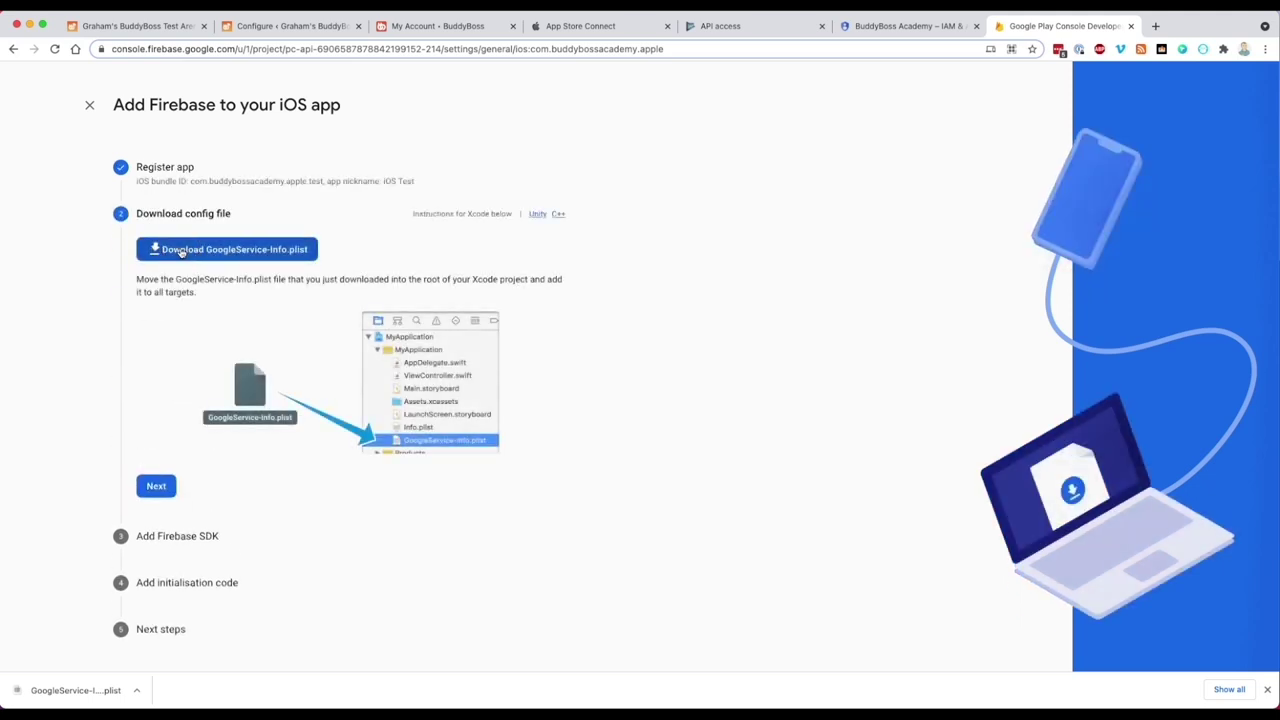
Download the iOS Test config, rename it iOSTest.plist in Downloads, and close the wizard
click(181, 251)
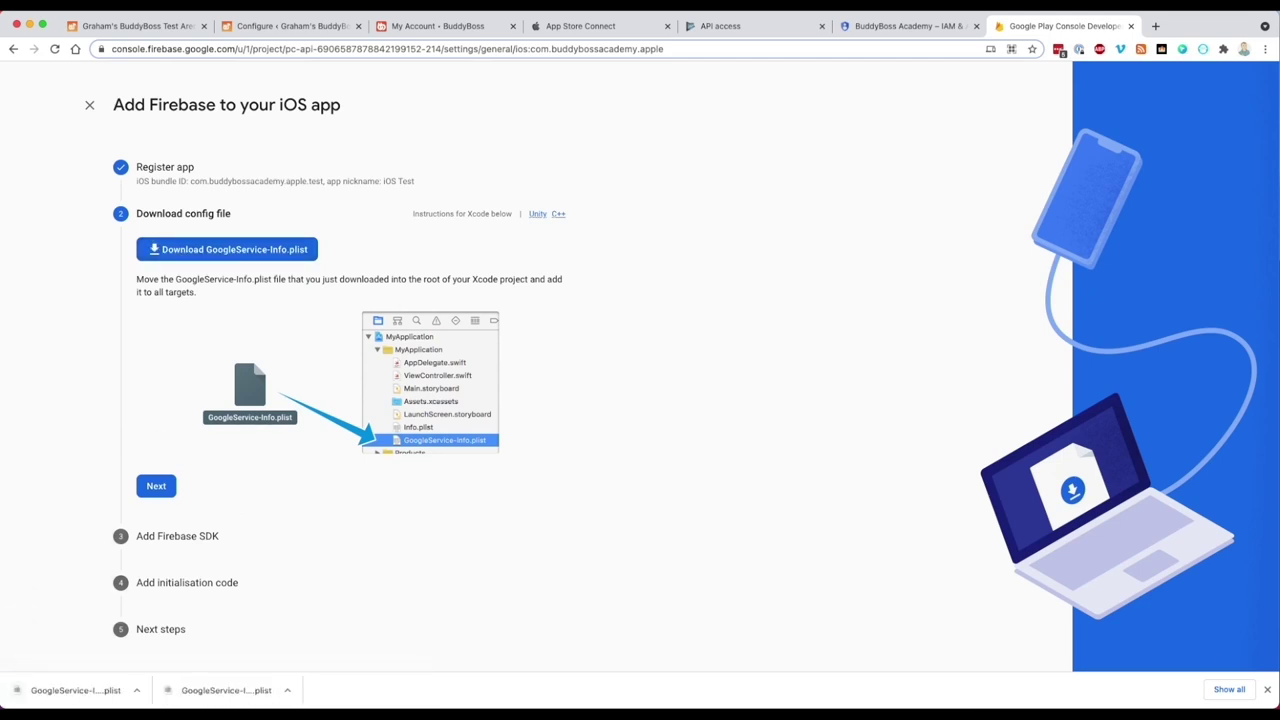
key(super+Tab)
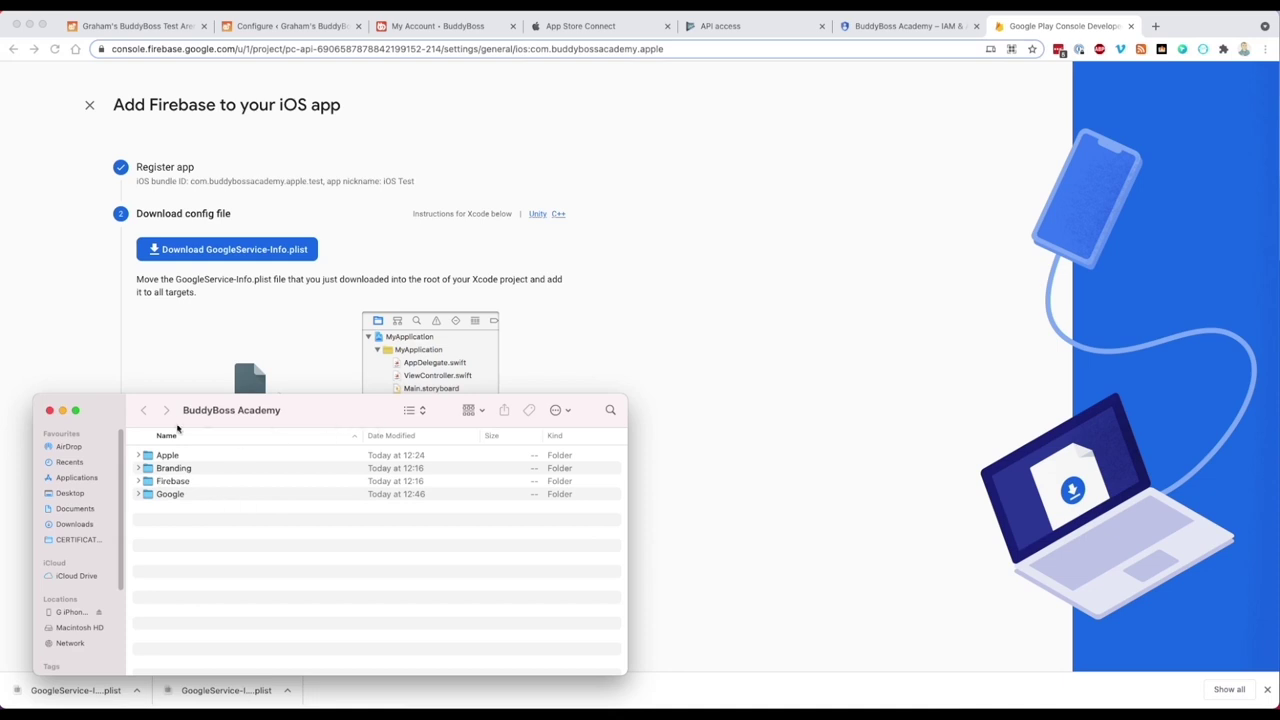
click(52, 525)
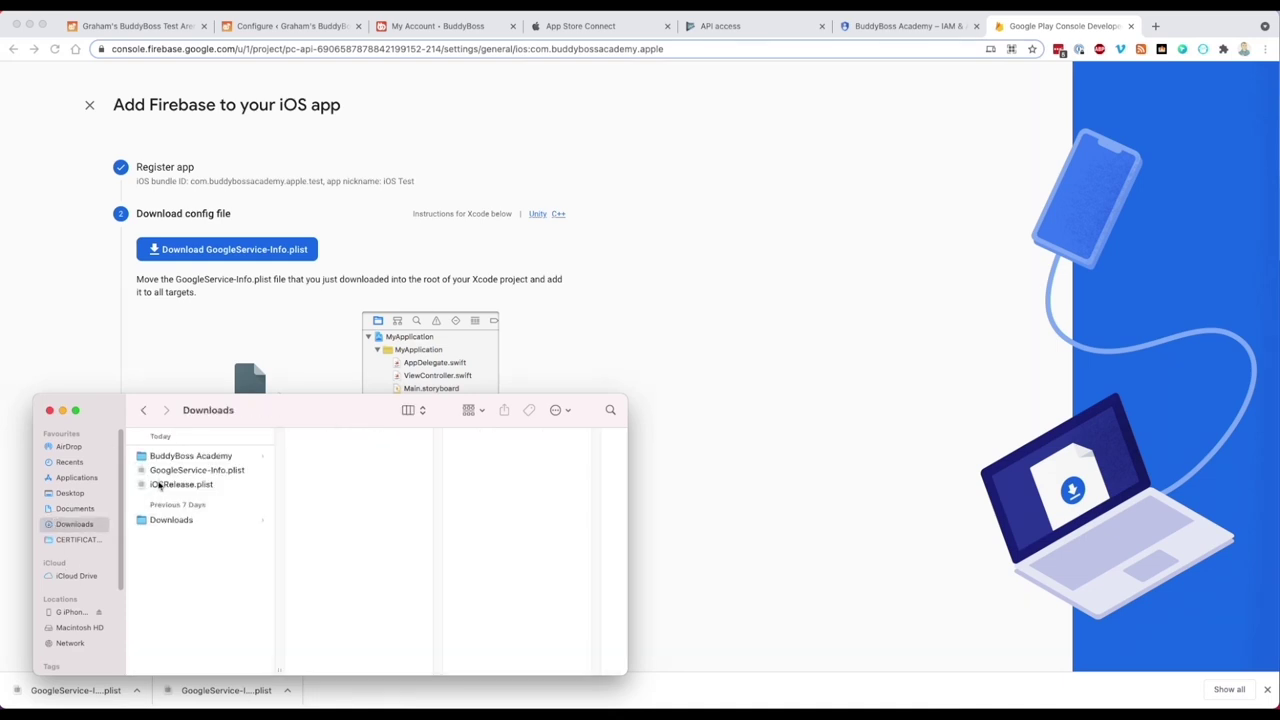
click(162, 470)
key(Return)
text(iOSTest)
key(Return)
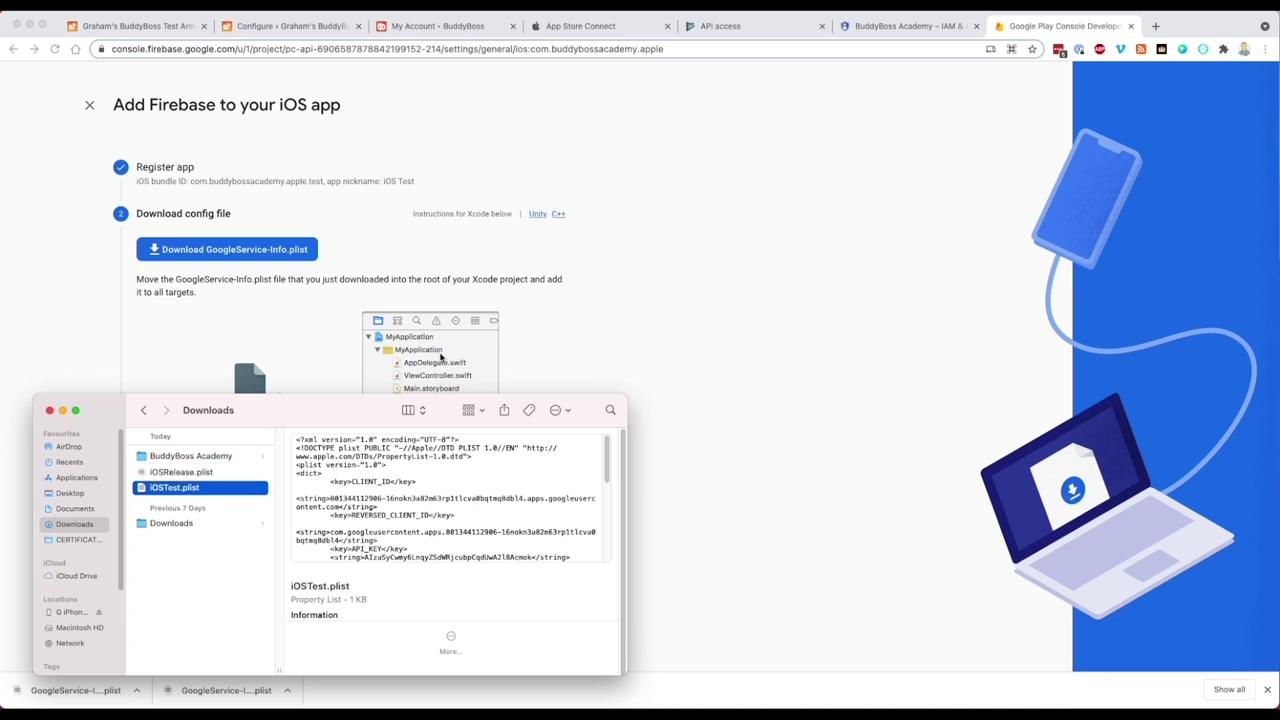
click(723, 349)
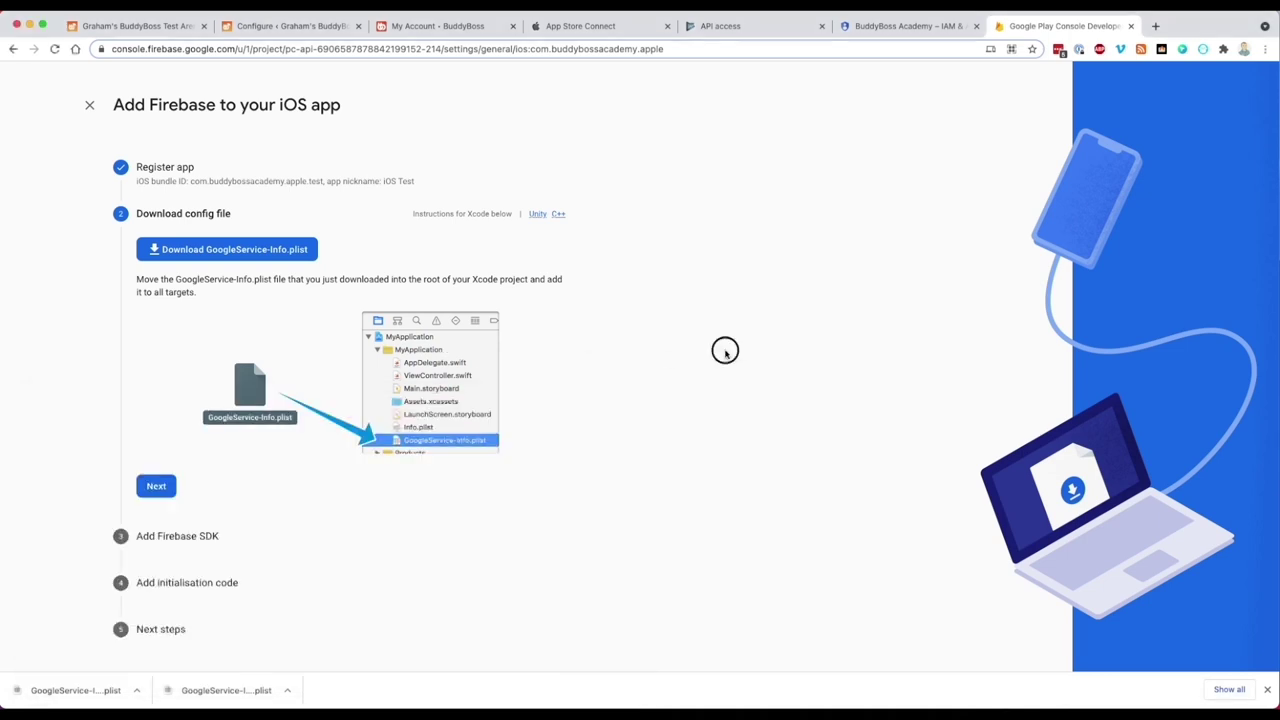
click(89, 106)
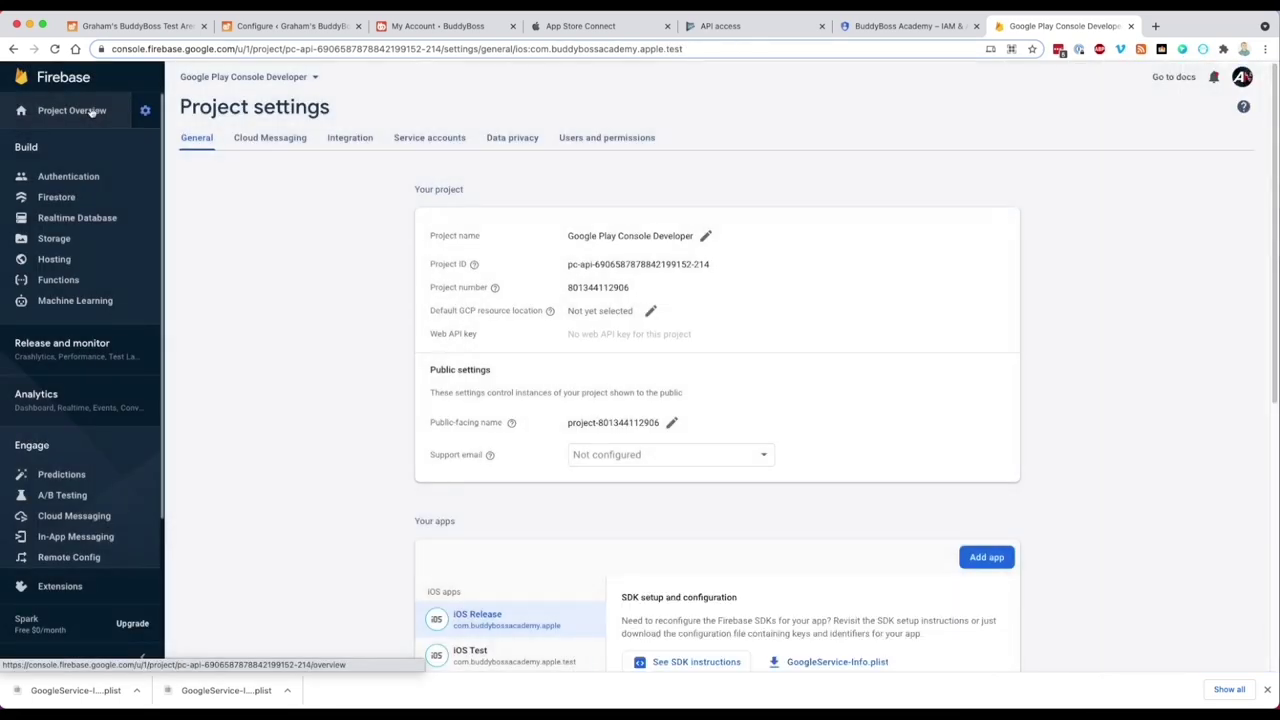
Register an Android app with package com.buddybossacademy.android and nickname 'Android Release'
scroll(382, 484, down, 1)
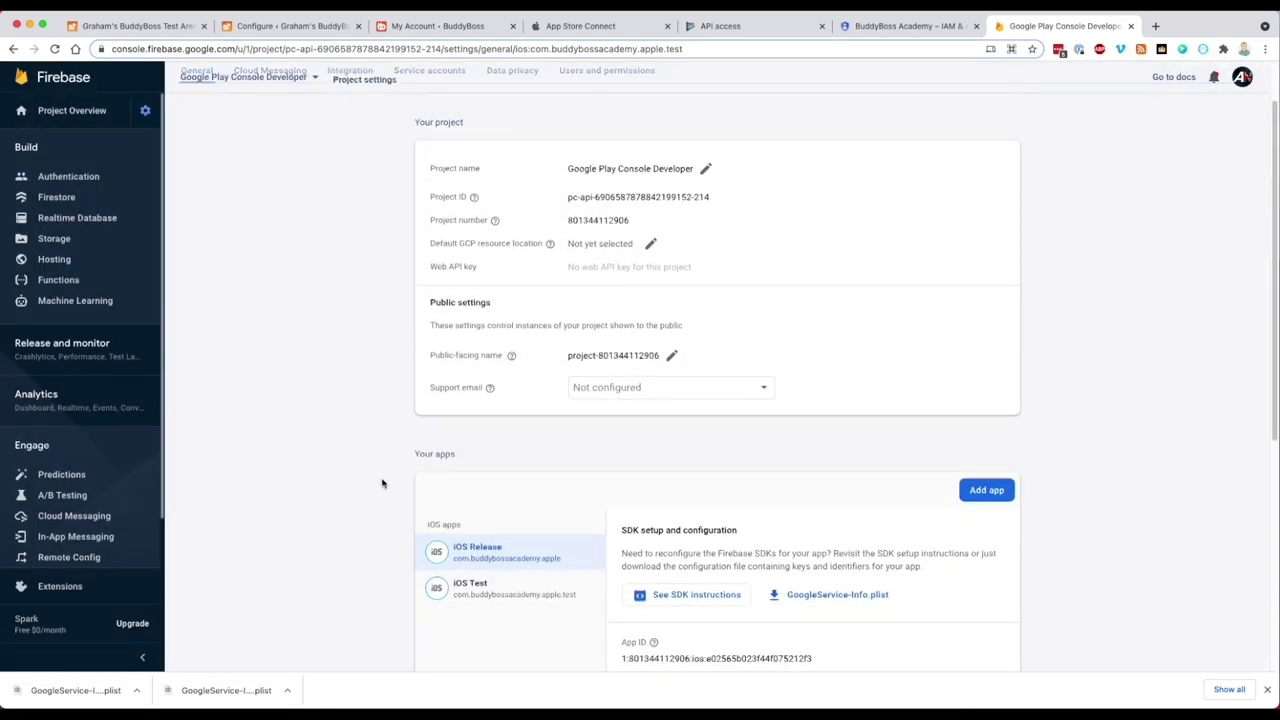
scroll(382, 484, down, 1)
click(975, 440)
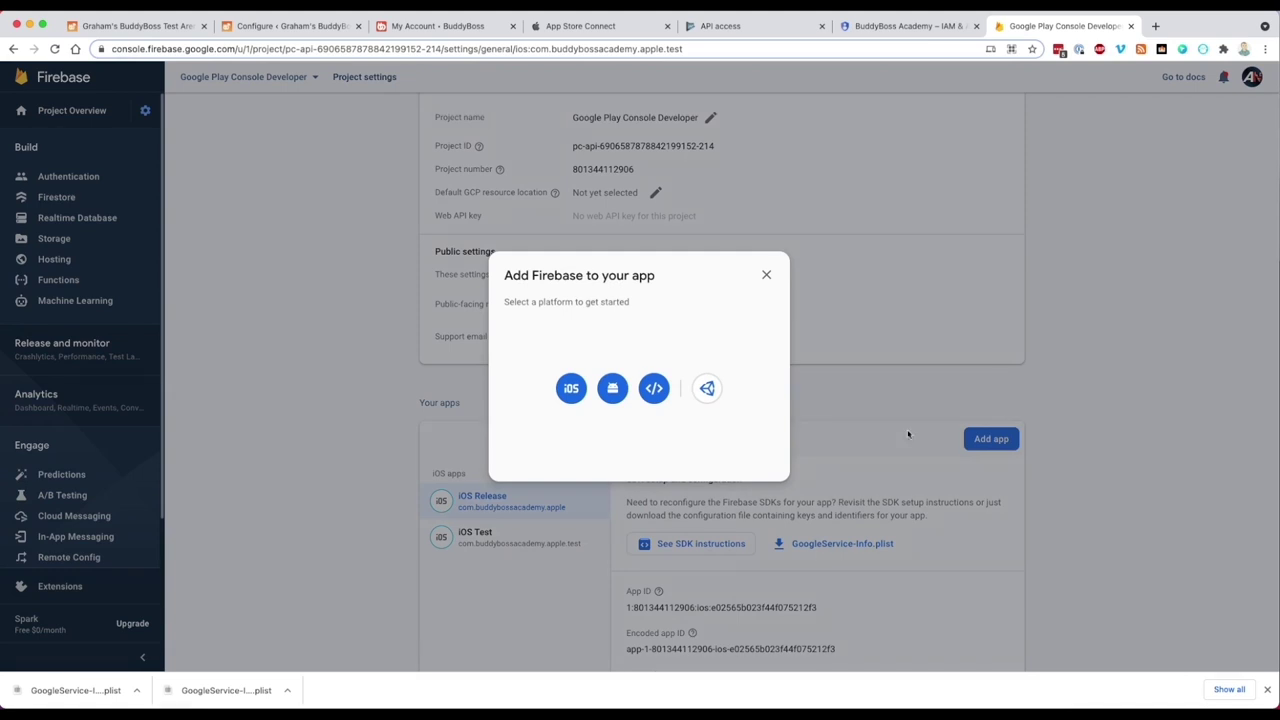
click(612, 388)
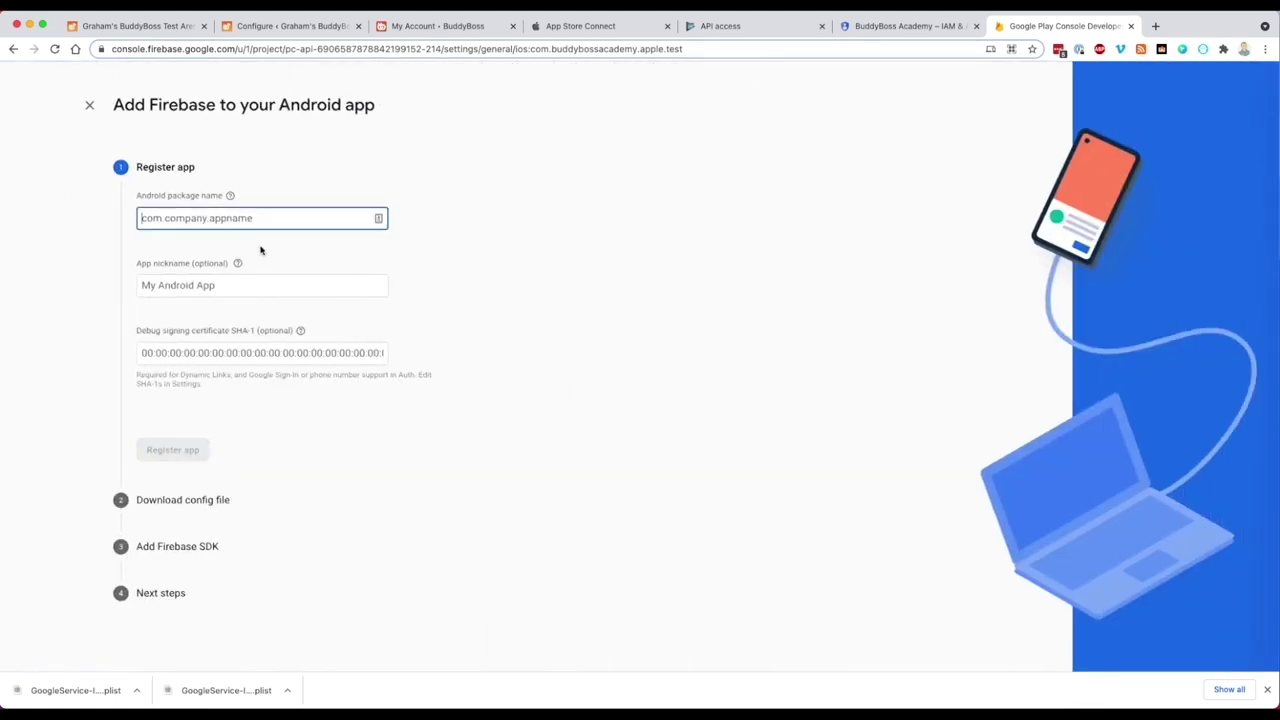
text(com.buddybossacademy.apple)
double_click(274, 219)
text(andro)
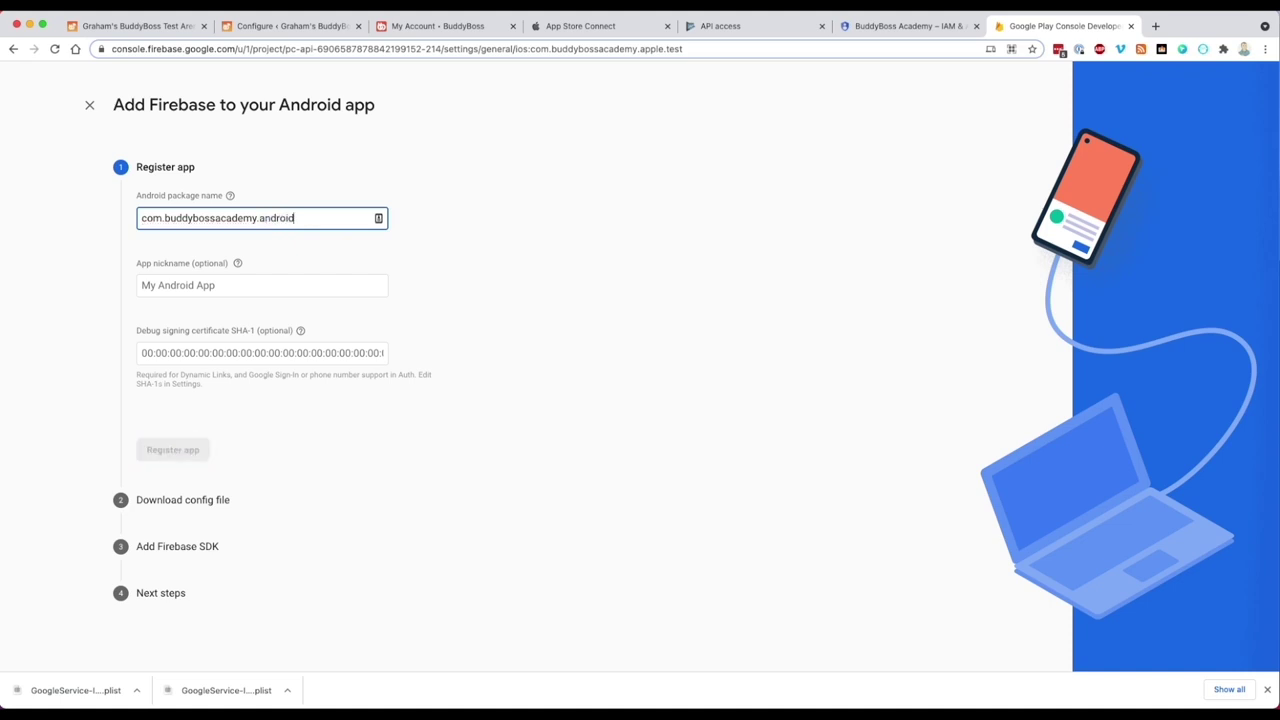
key(super+a)
key(super+c)
click(200, 285)
text(And)
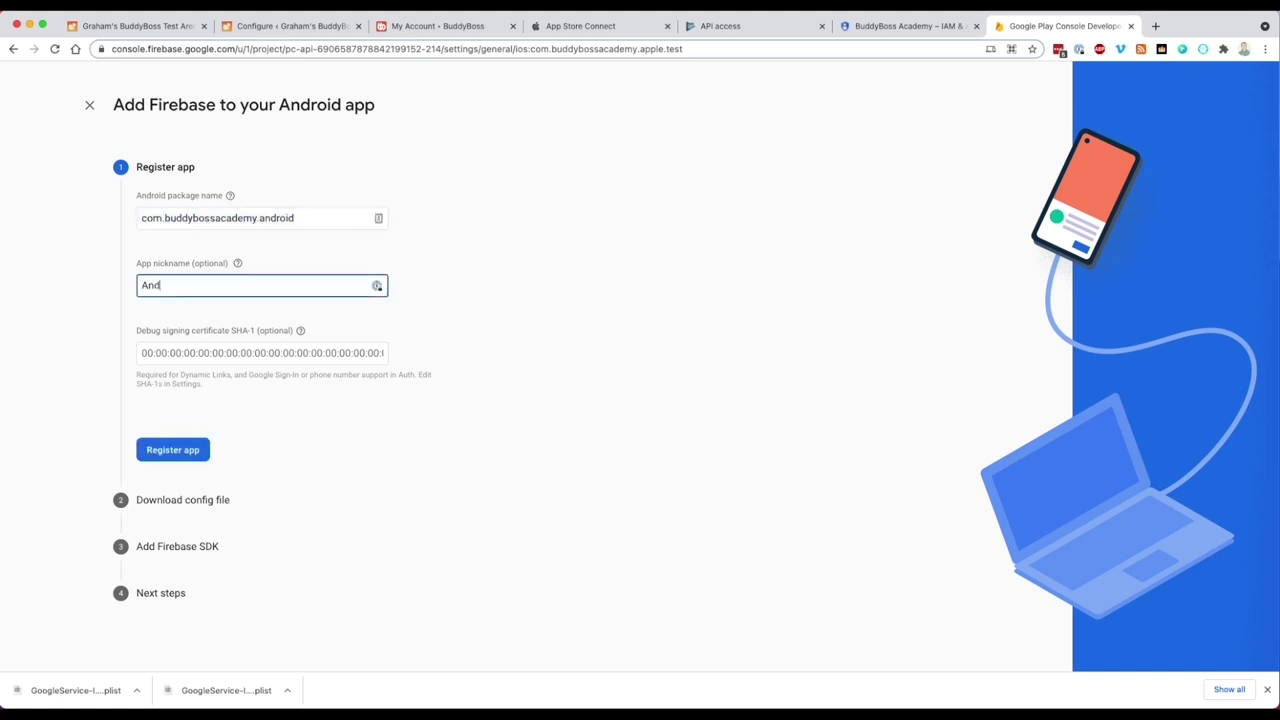
text(roid Release)
click(186, 450)
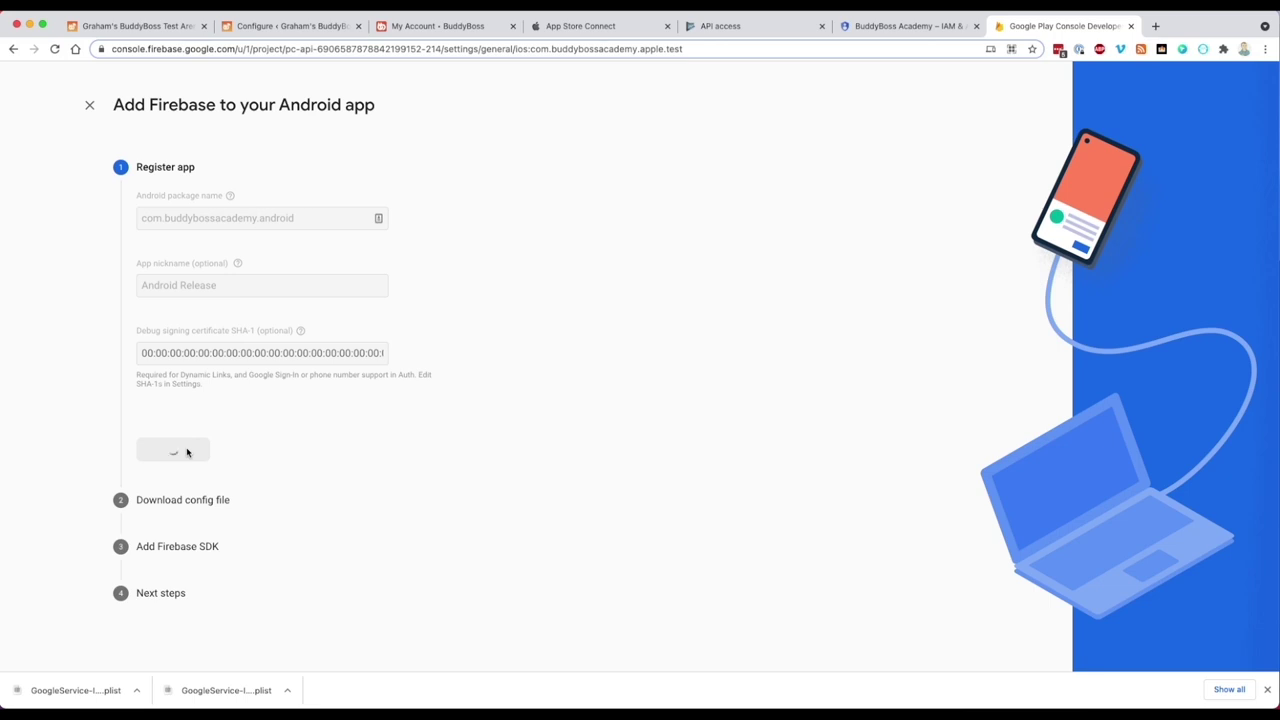
Download google-services.json, rename it 'Android Release.json' in Downloads, and close the Android setup wizard
click(214, 251)
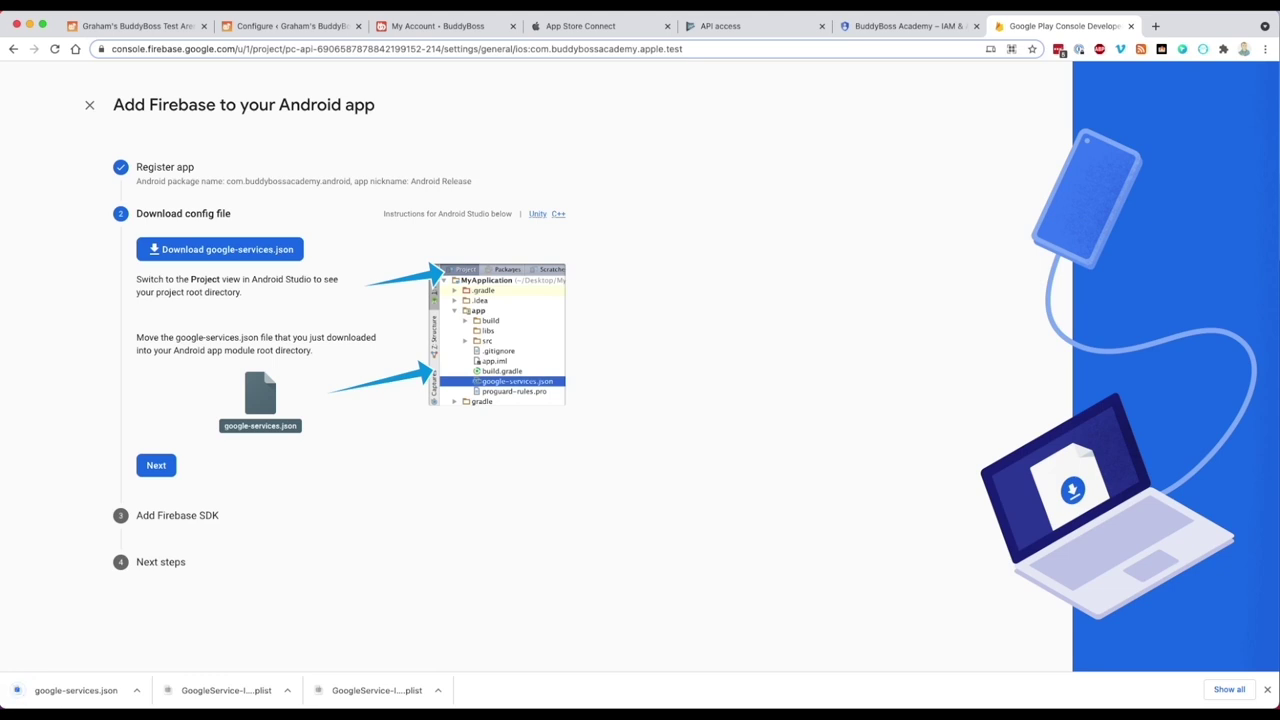
key(super+Tab)
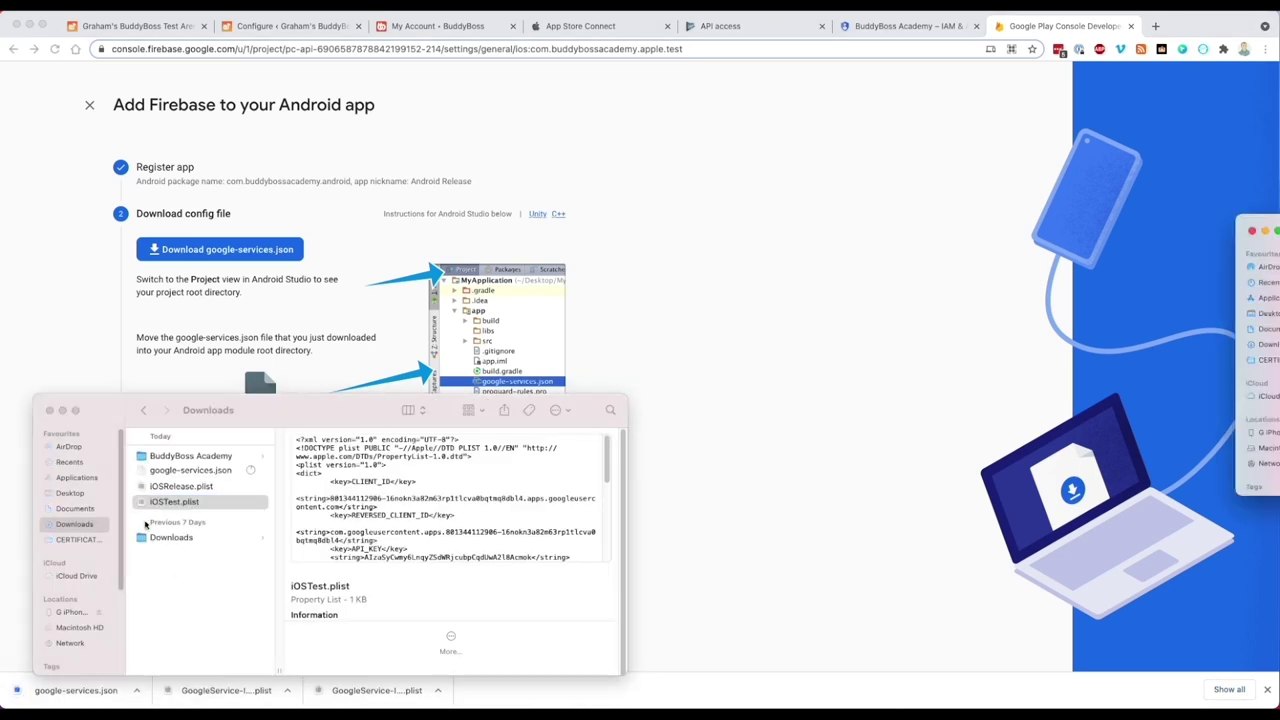
click(166, 476)
key(Return)
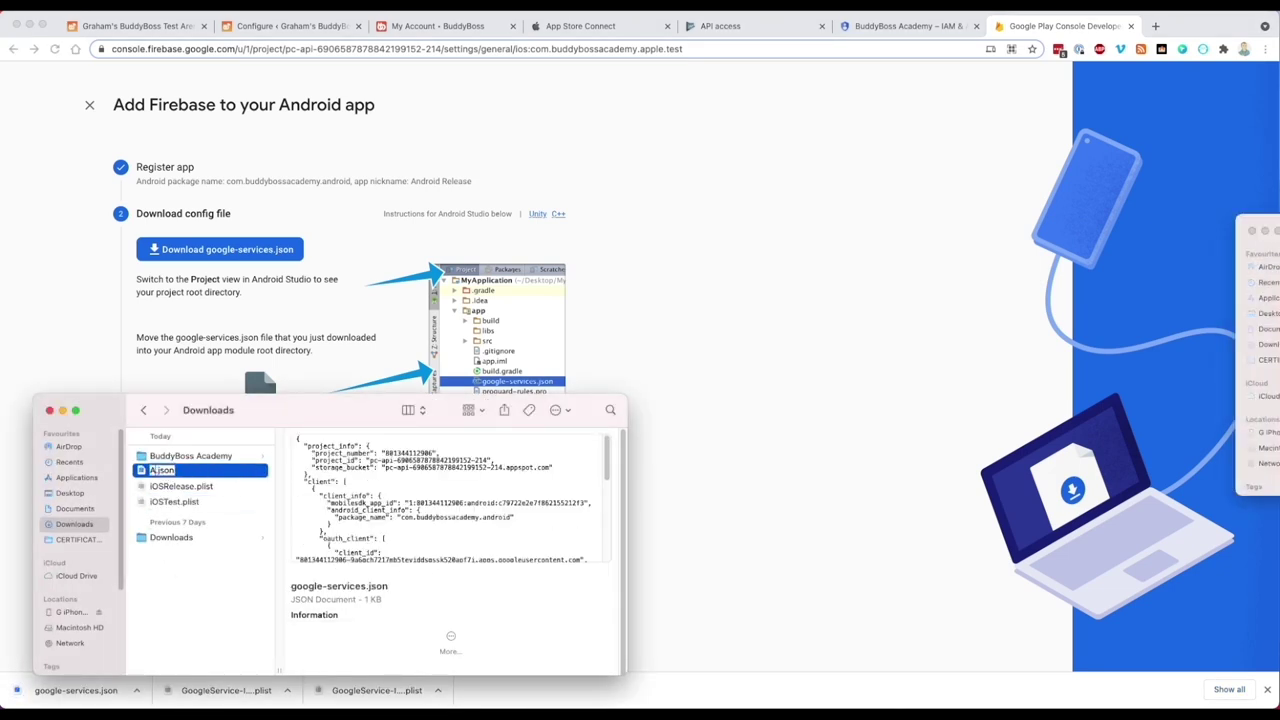
text(A)
key(Return)
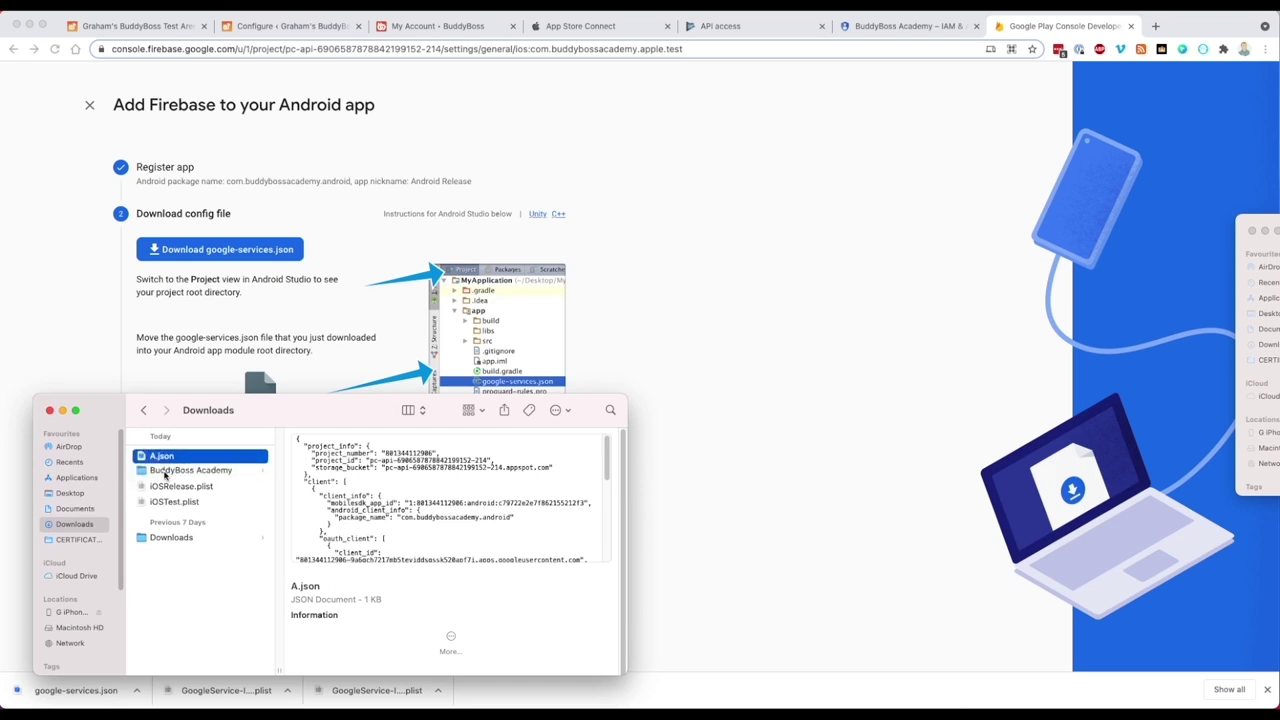
click(160, 457)
text(Android Release)
key(Return)
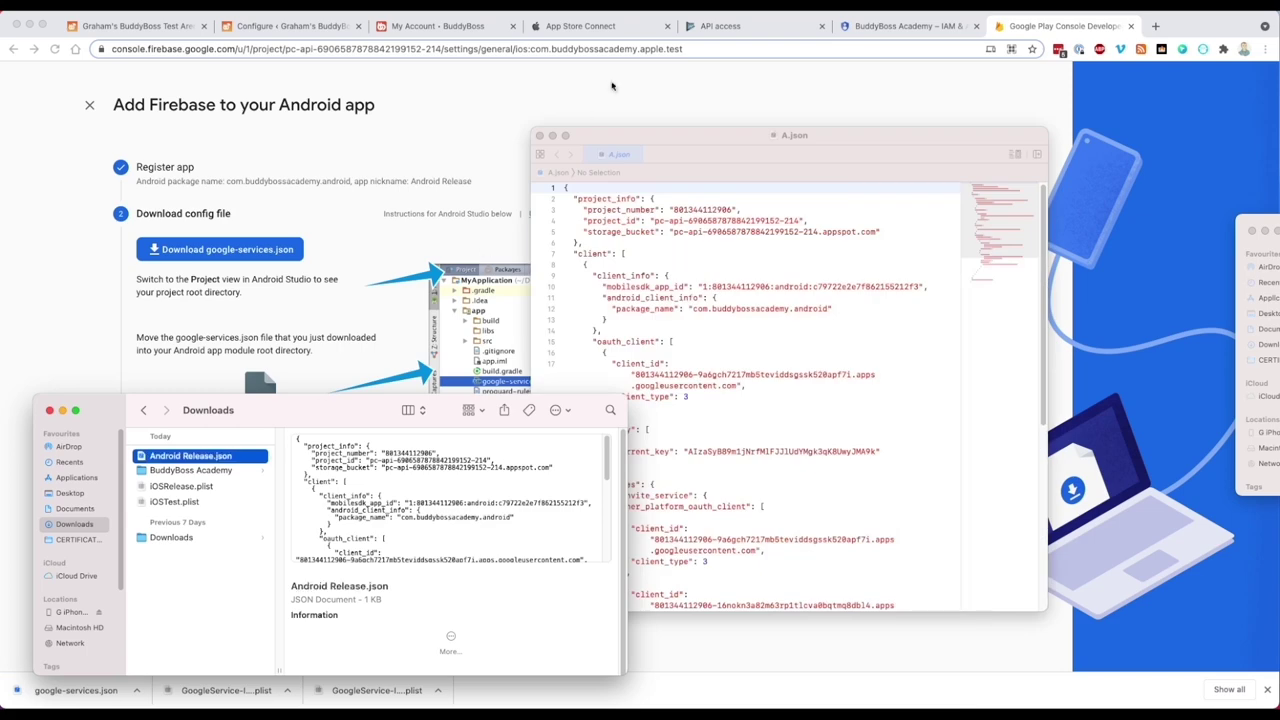
click(538, 137)
click(88, 108)
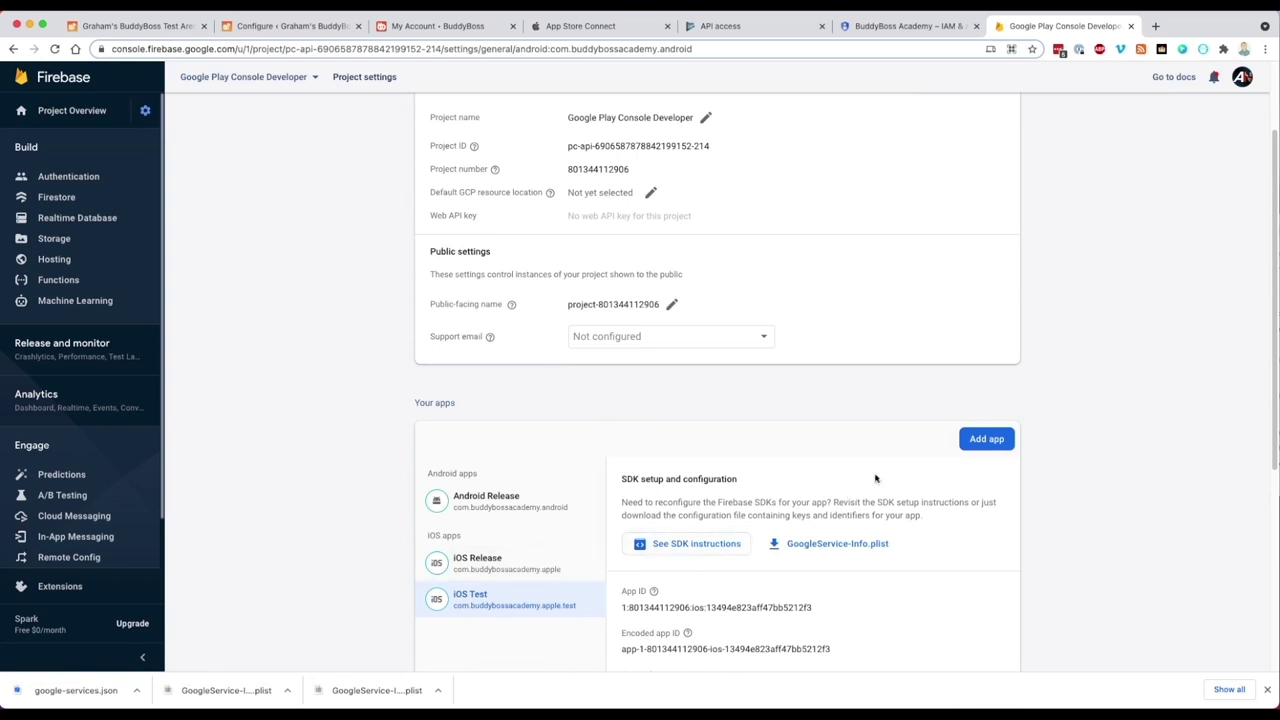
click(986, 438)
Register an Android app with package com.buddybossacademy.android.test and nickname 'Android Test'
click(611, 386)
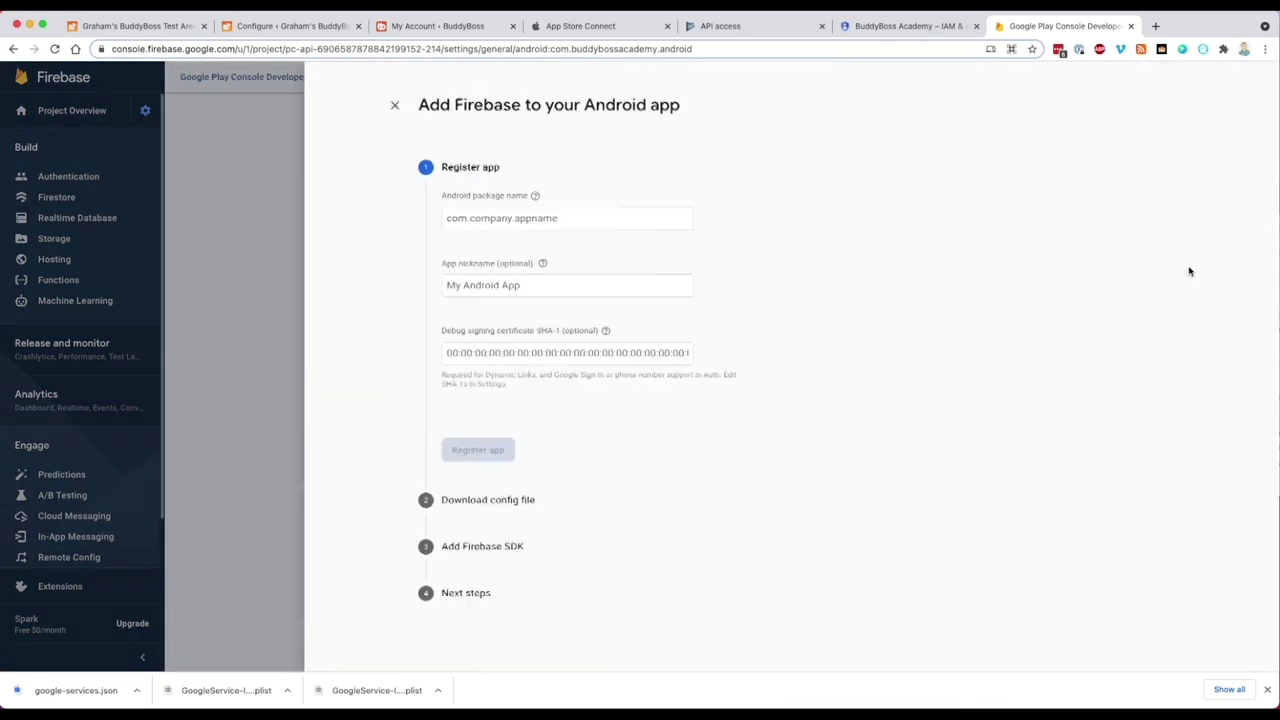
click(178, 221)
key(super+v)
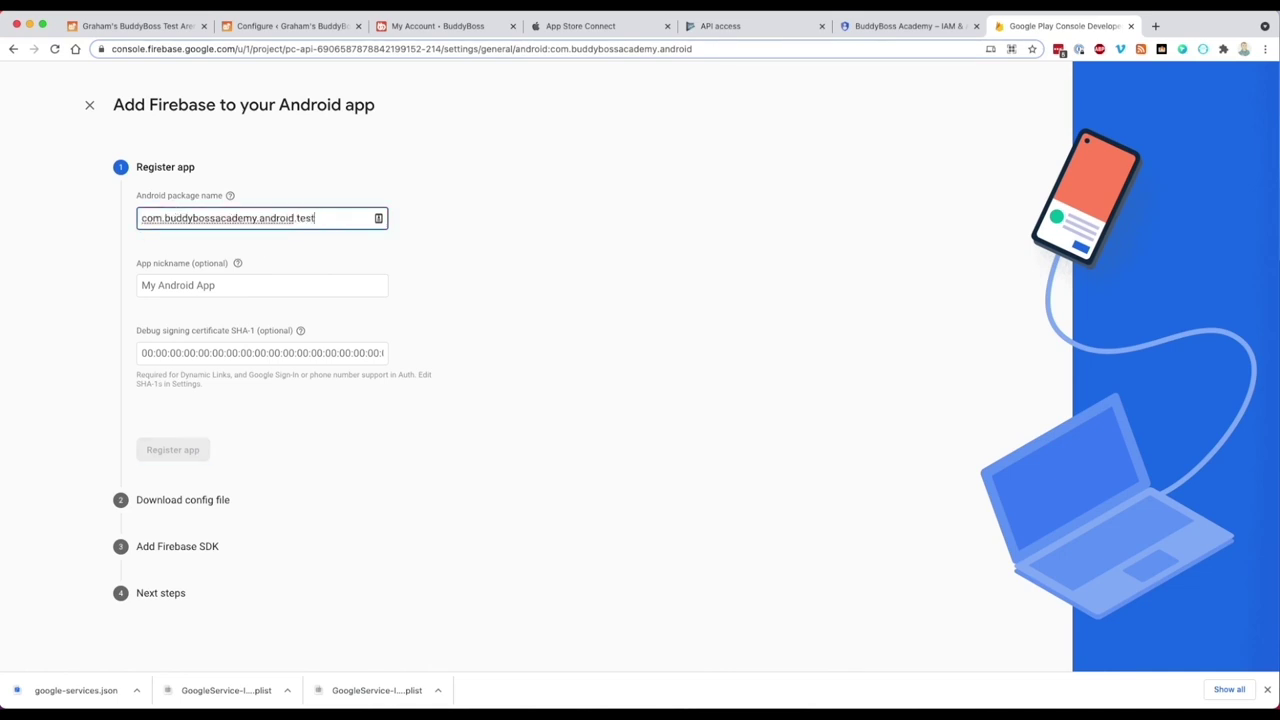
click(208, 282)
text(Android Test)
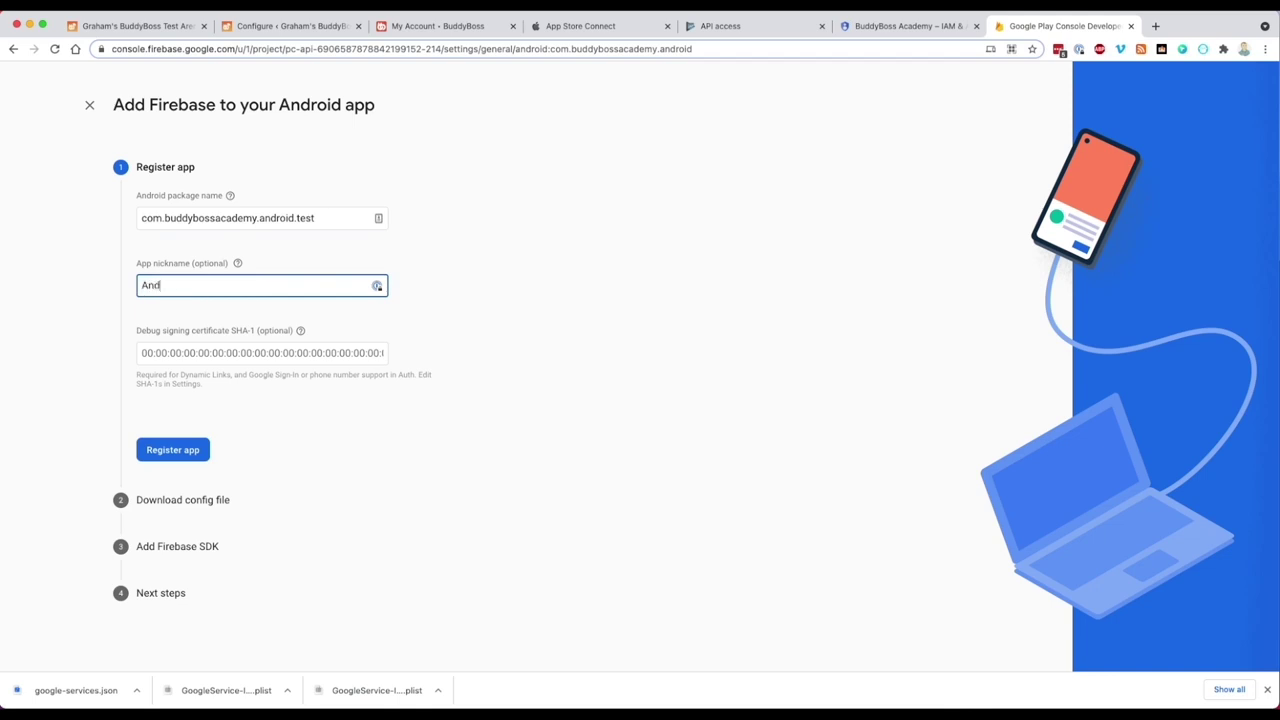
click(189, 451)
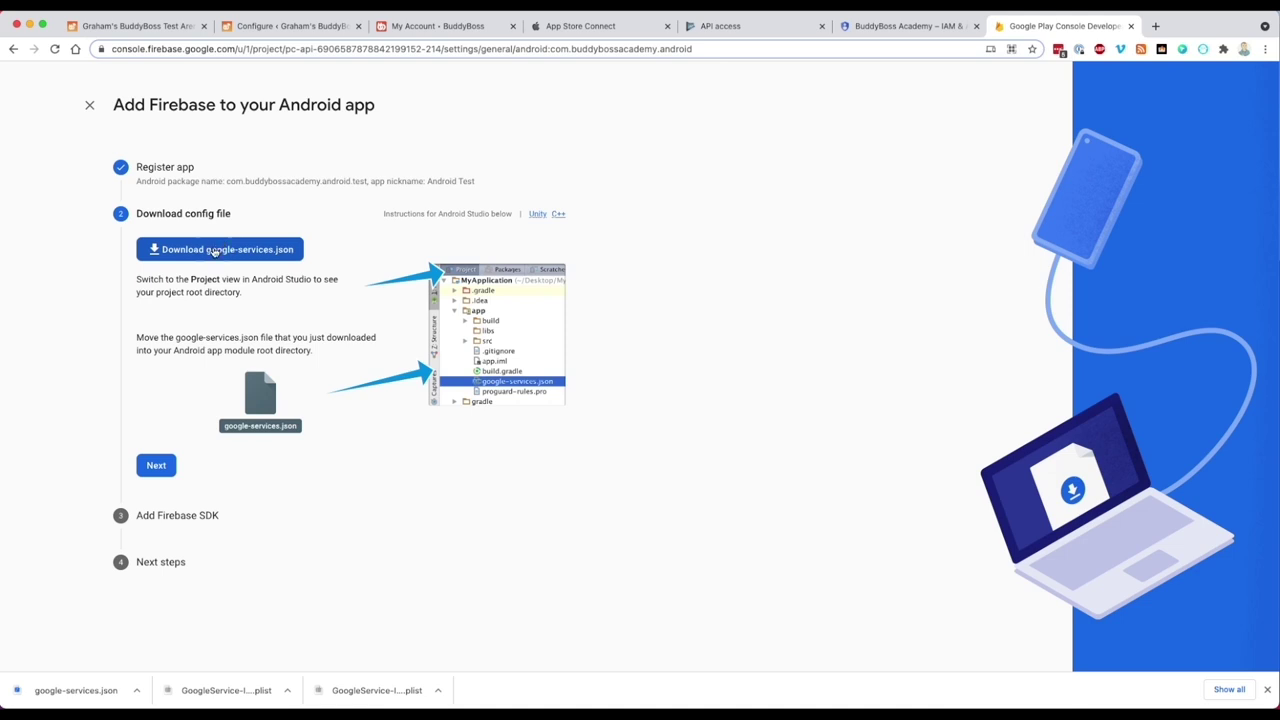
Download the Android Test google-services.json and rename it 'Android Test.json' in Downloads
click(214, 250)
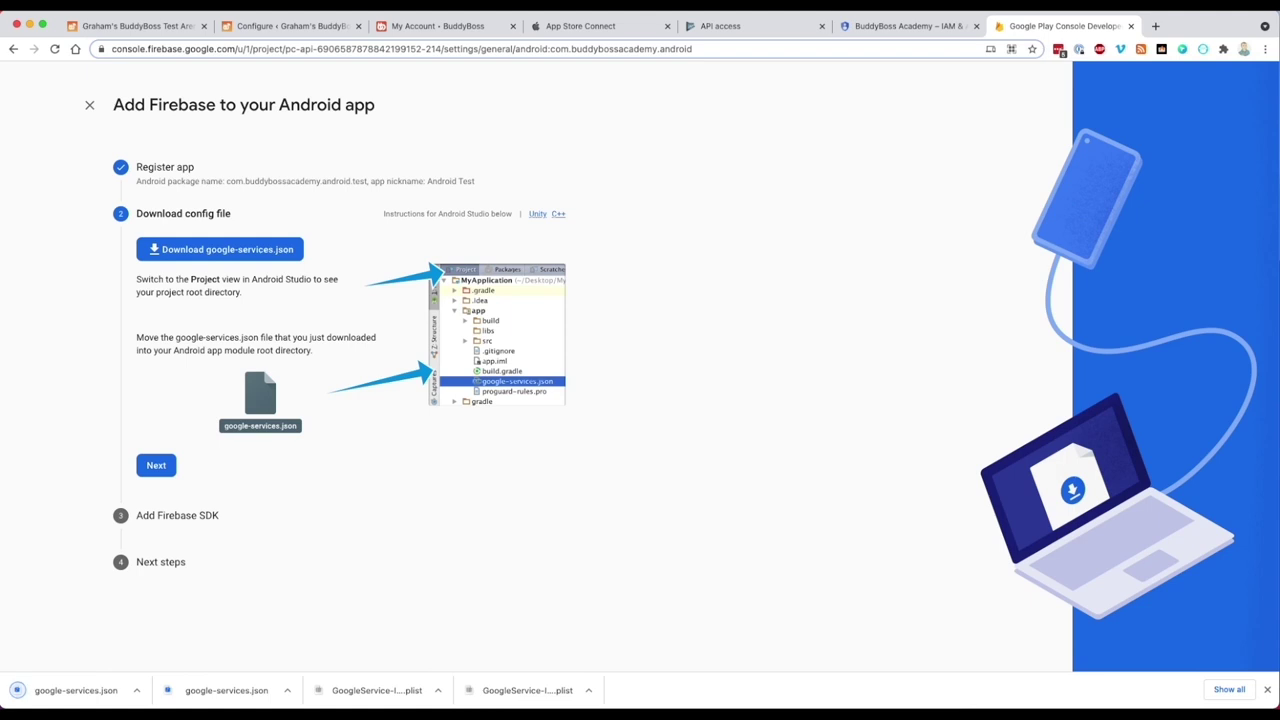
key(super+Tab)
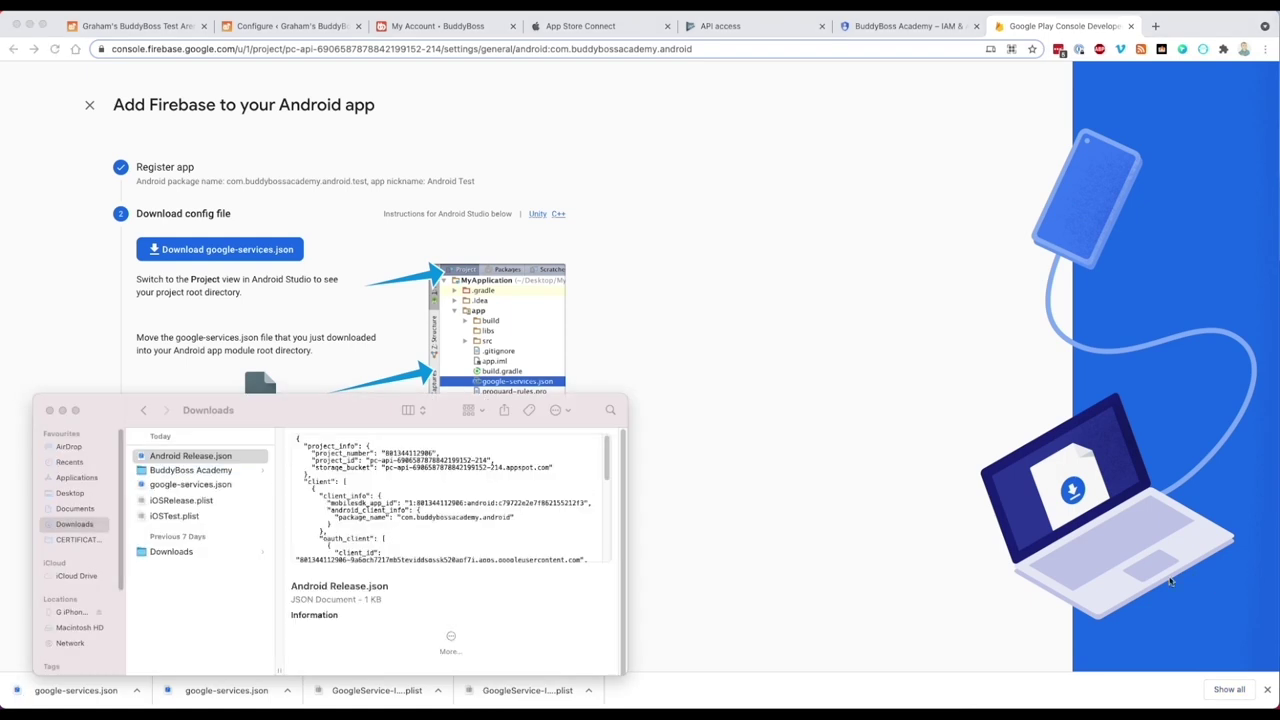
click(190, 484)
key(Return)
text(Android)
key(BackSpace)
key(BackSpace)
key(BackSpace)
key(BackSpace)
text(roid Test)
key(Return)
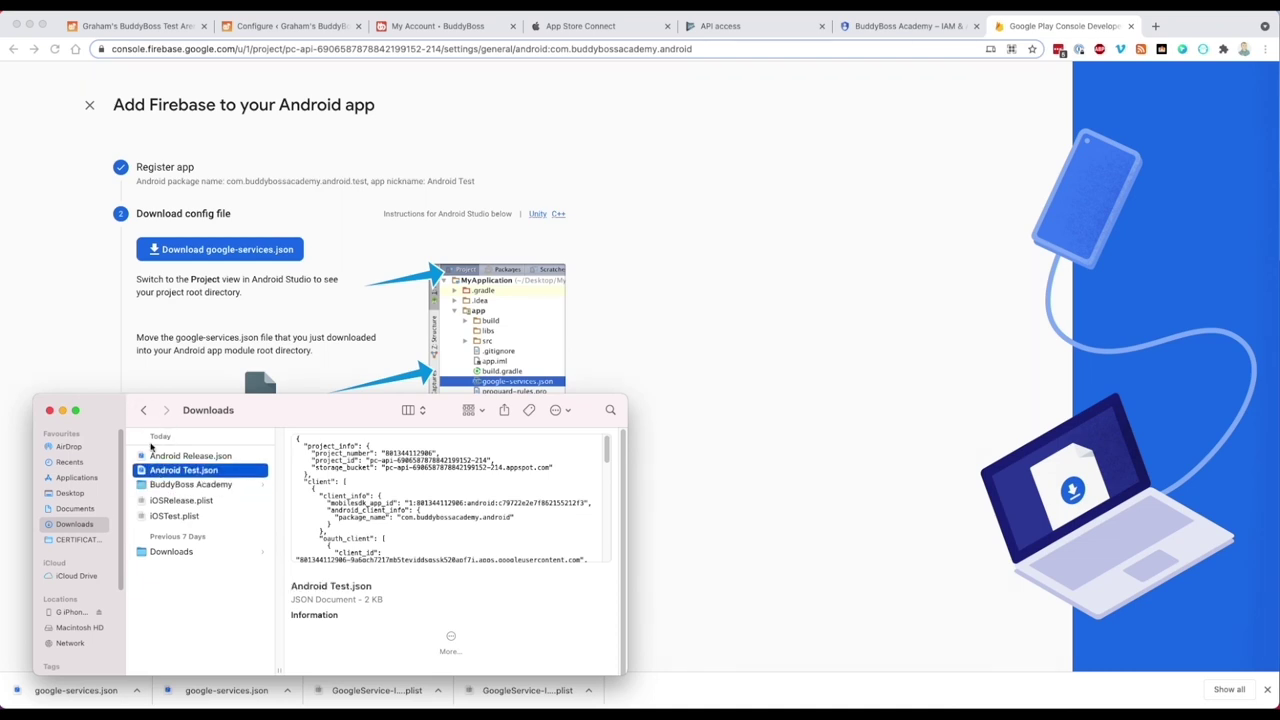
Move all four config files into BuddyBoss Academy/Firebase, then close the Android setup wizard
super+click(165, 456)
super+click(162, 500)
super+click(162, 515)
drag(162, 515, 166, 489)
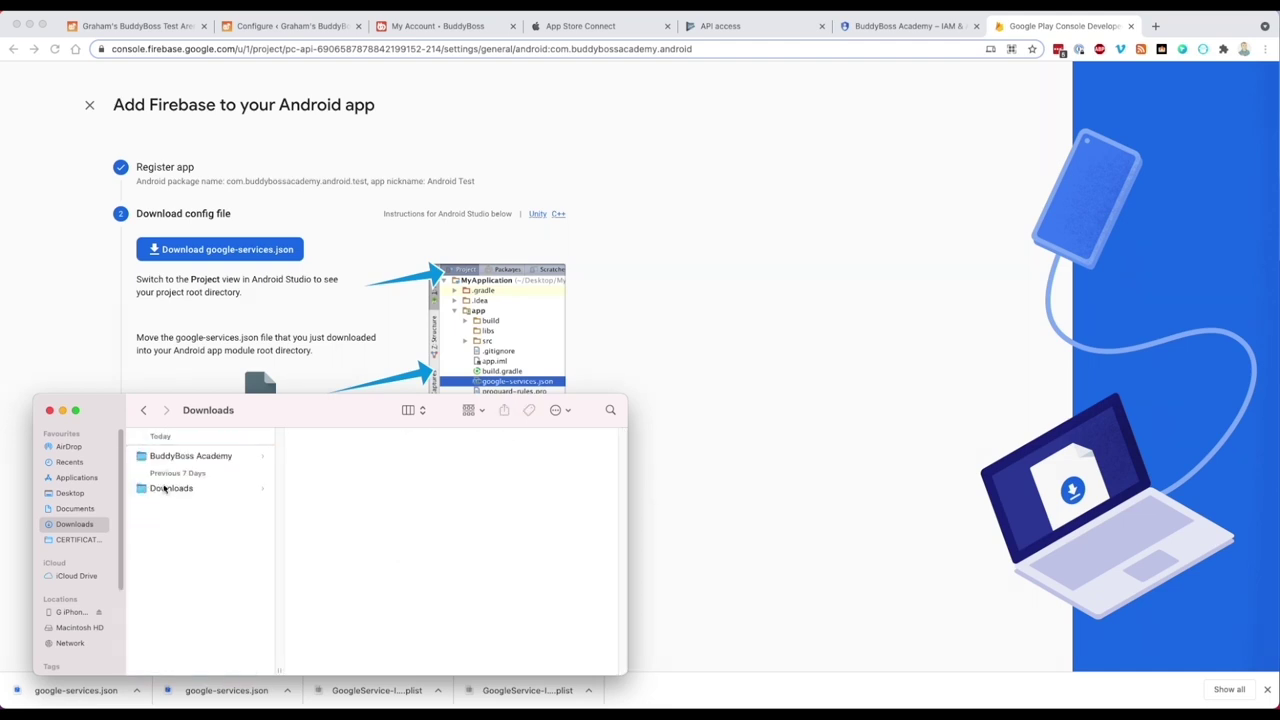
click(180, 456)
click(332, 556)
super+click(322, 528)
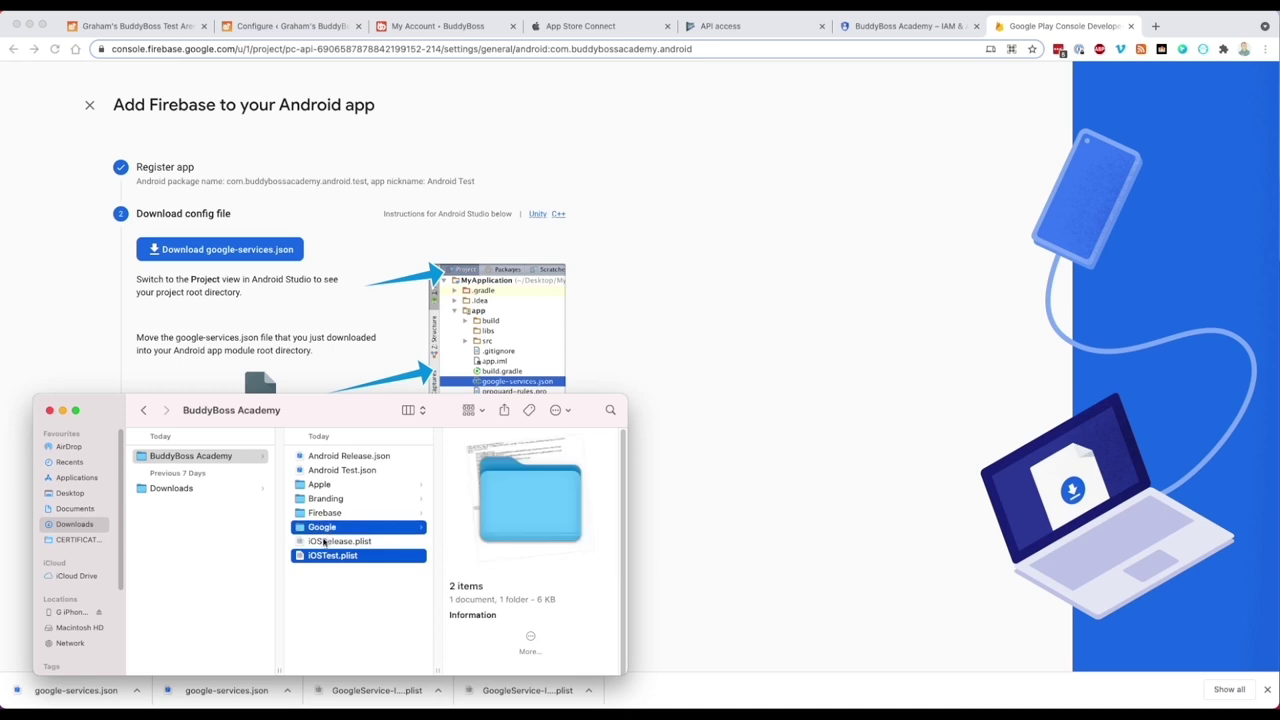
click(322, 541)
super+click(322, 555)
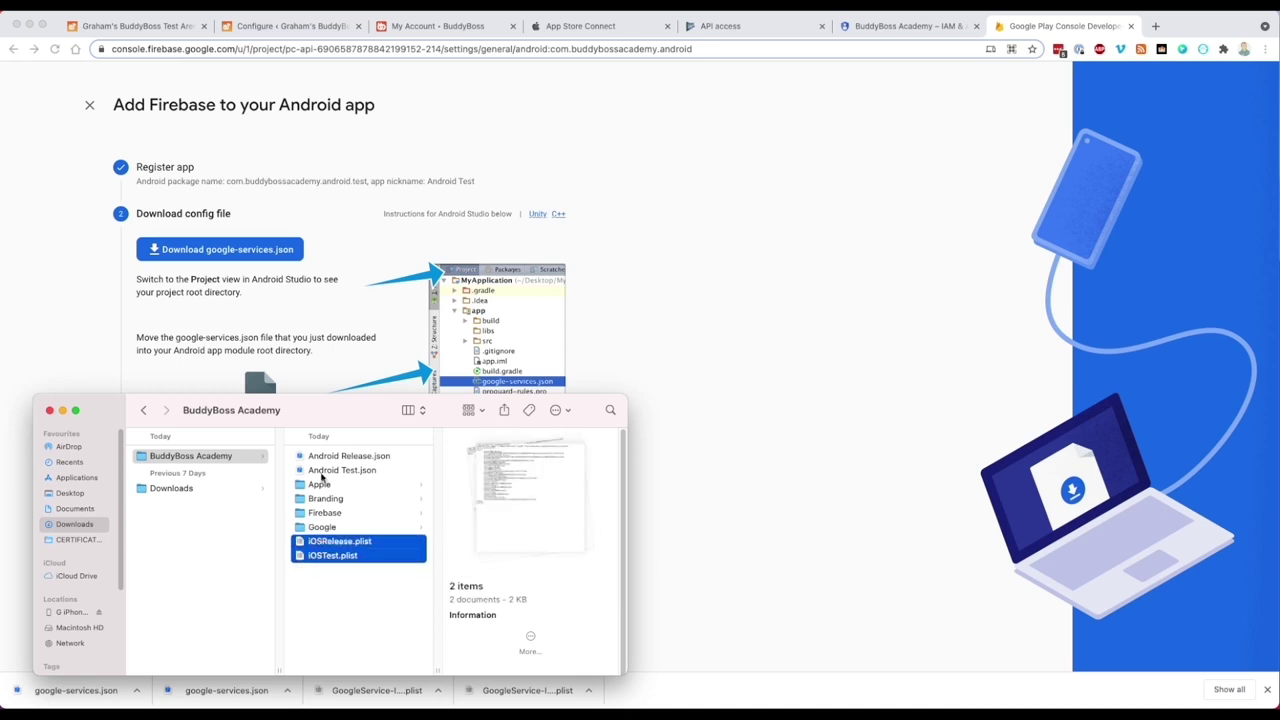
super+click(322, 470)
super+click(320, 456)
drag(325, 472, 325, 513)
click(63, 194)
click(89, 104)
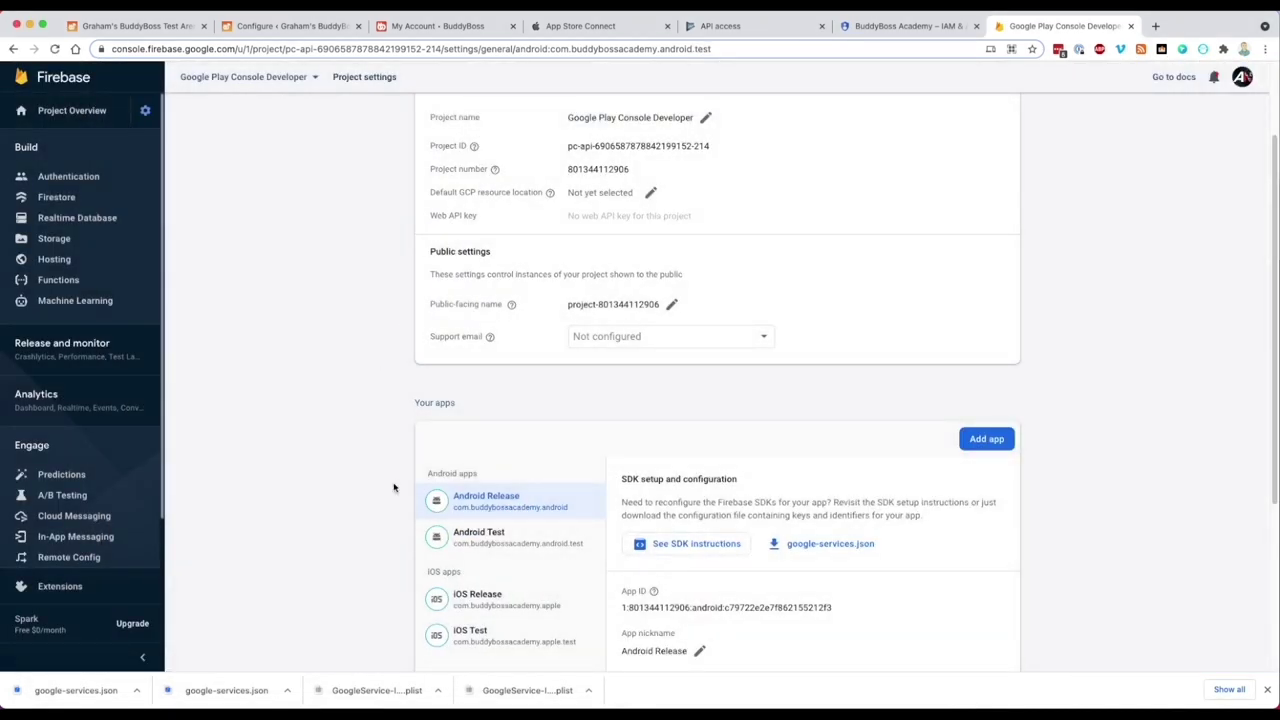
Dismiss Chrome's downloads bar and open the Cloud Messaging tab to view iOS Release's APNs configuration
click(1267, 689)
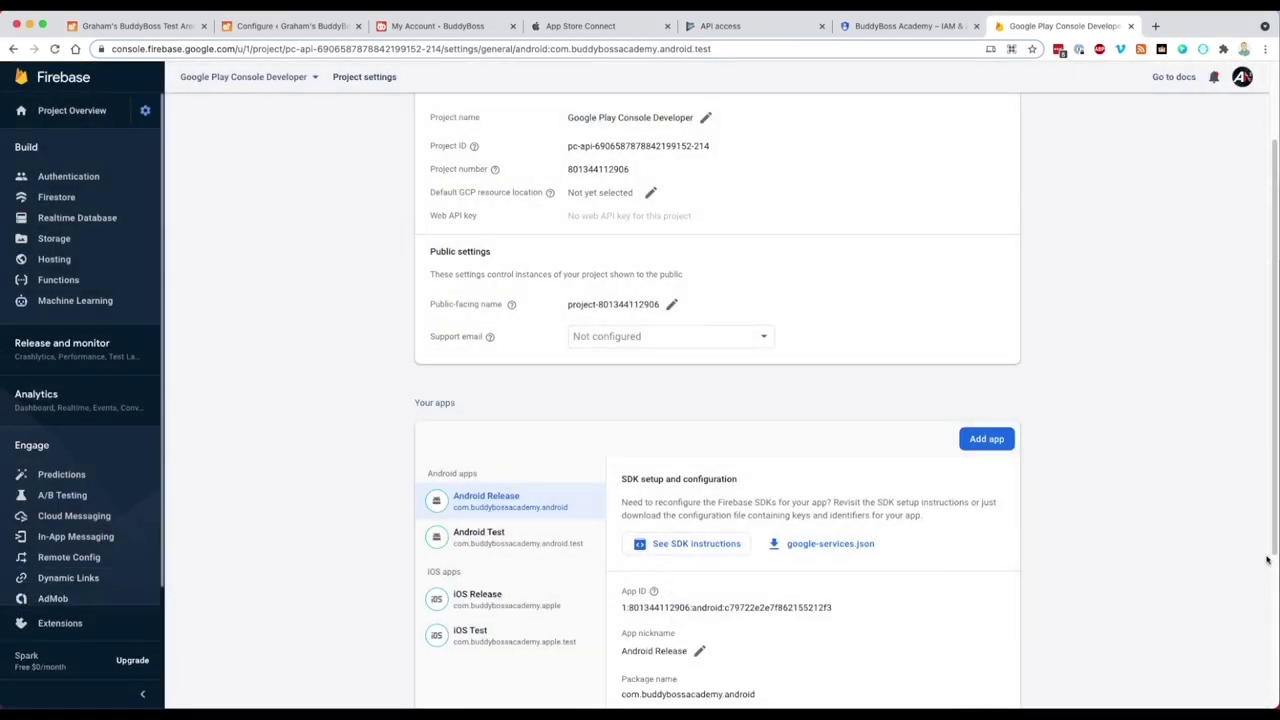
drag(1268, 556, 1268, 470)
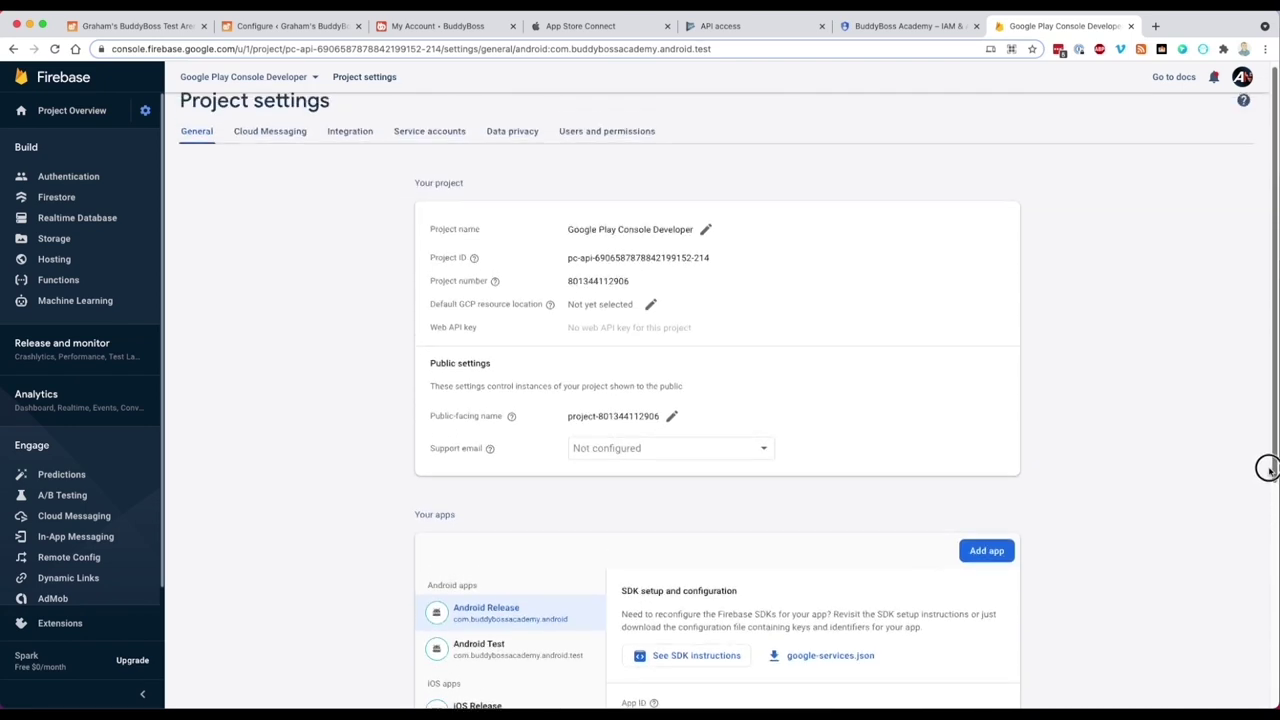
click(267, 134)
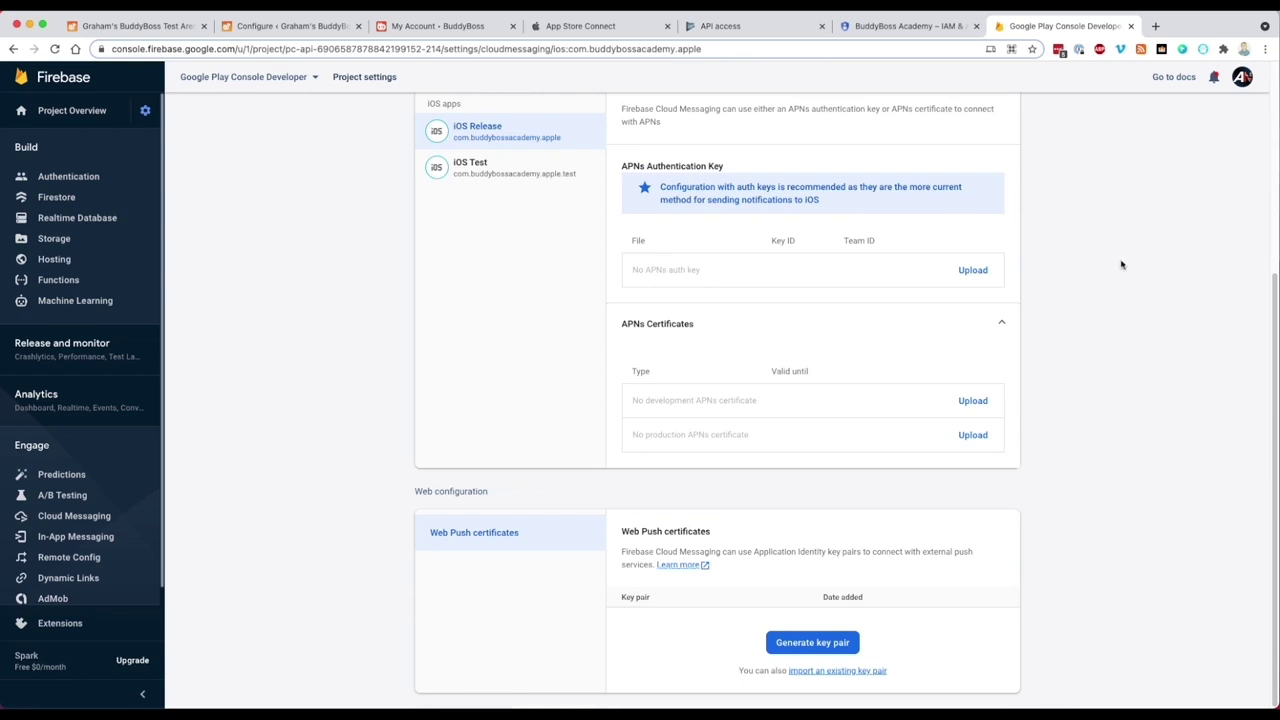
drag(1268, 314, 1249, 91)
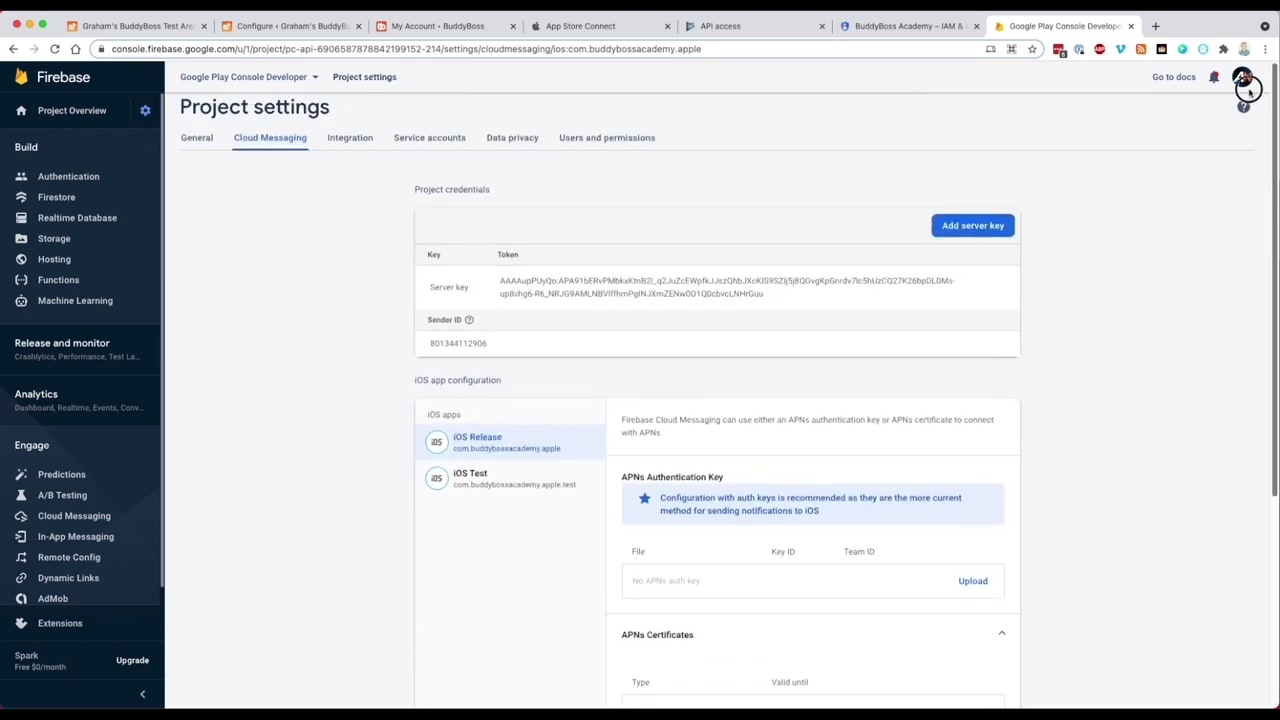
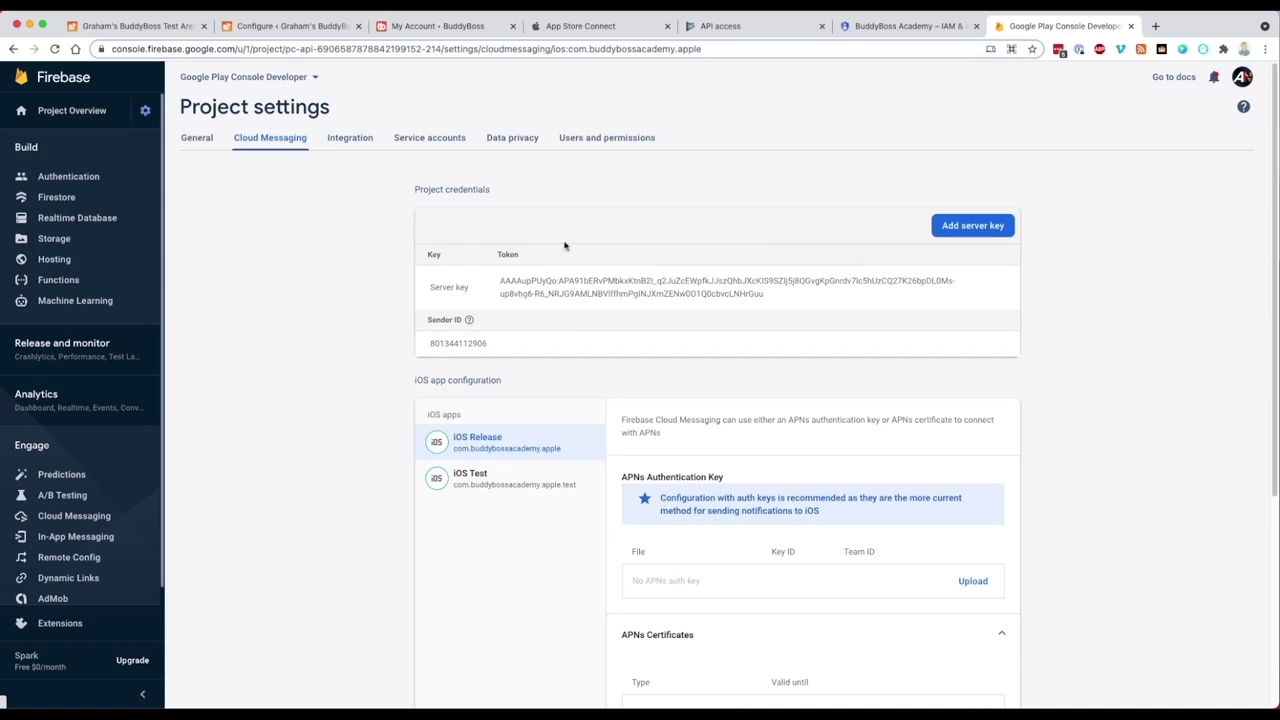
Load developer.apple.com in the App Store Connect browser tab
click(575, 26)
click(337, 50)
text(devel)
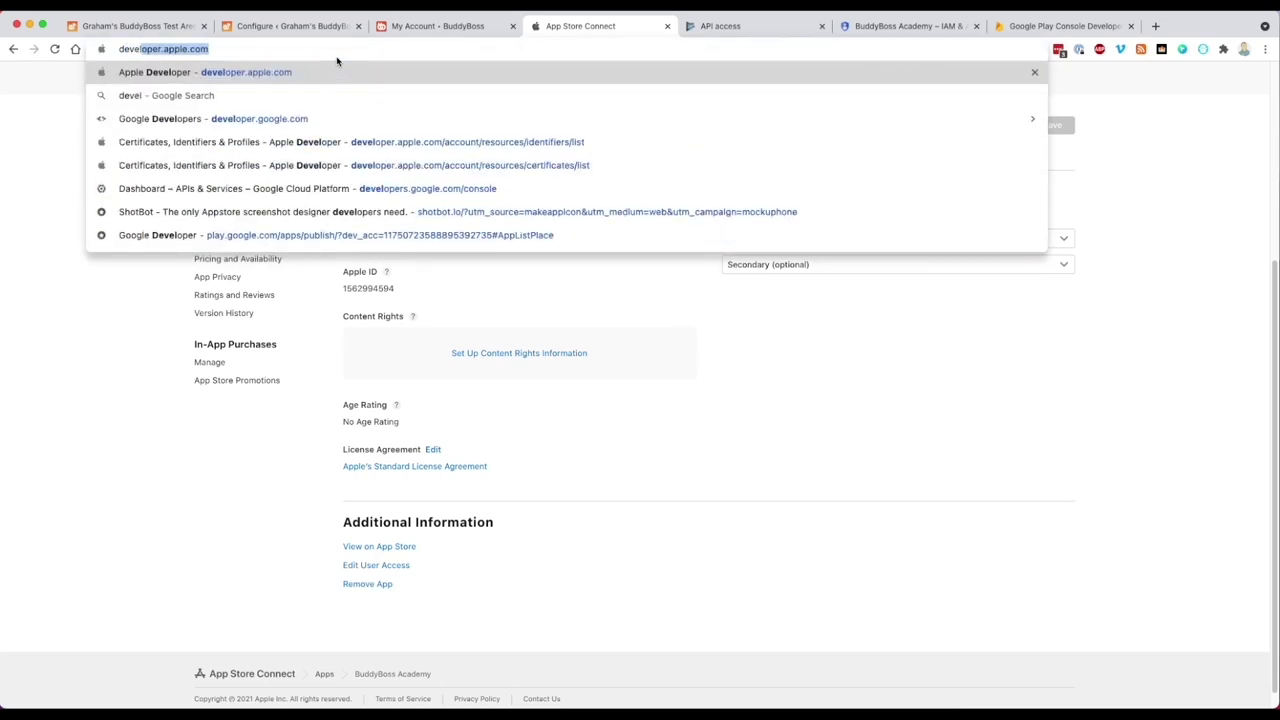
key(Return)
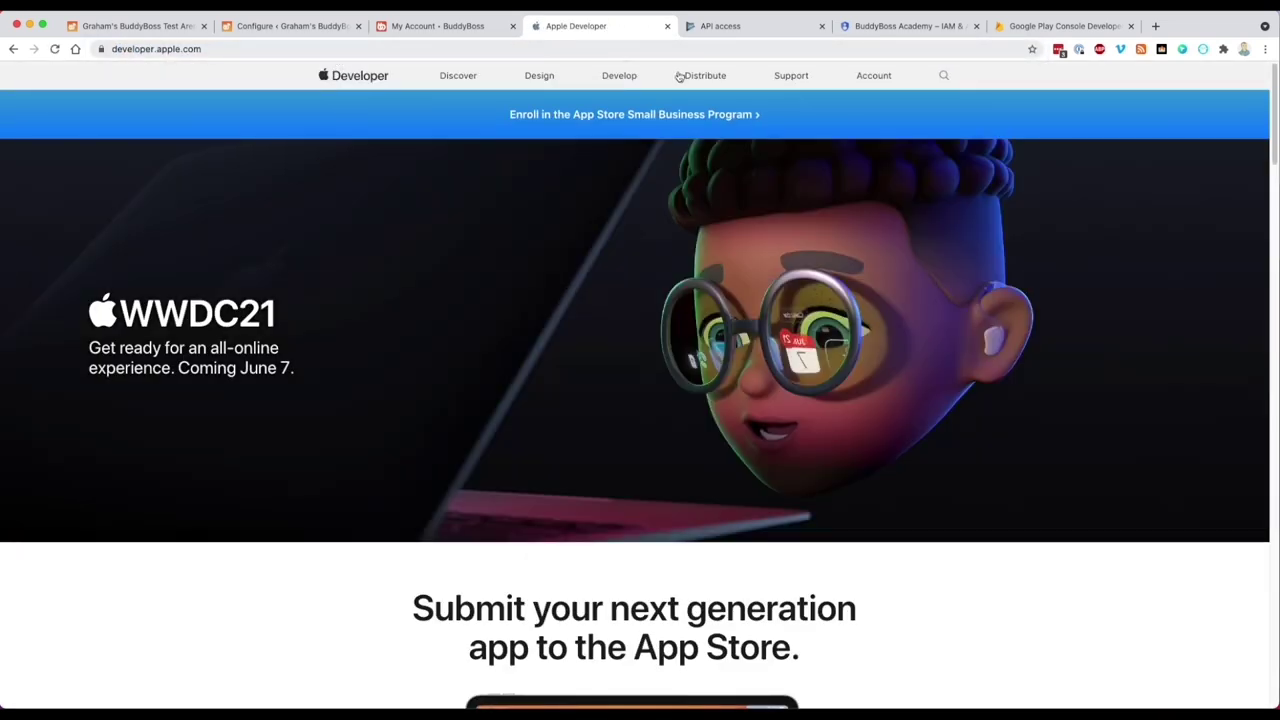
Register a new key named 'BuddyBoss Academy' with APNs enabled under Certificates, IDs & Profiles > Keys
click(869, 80)
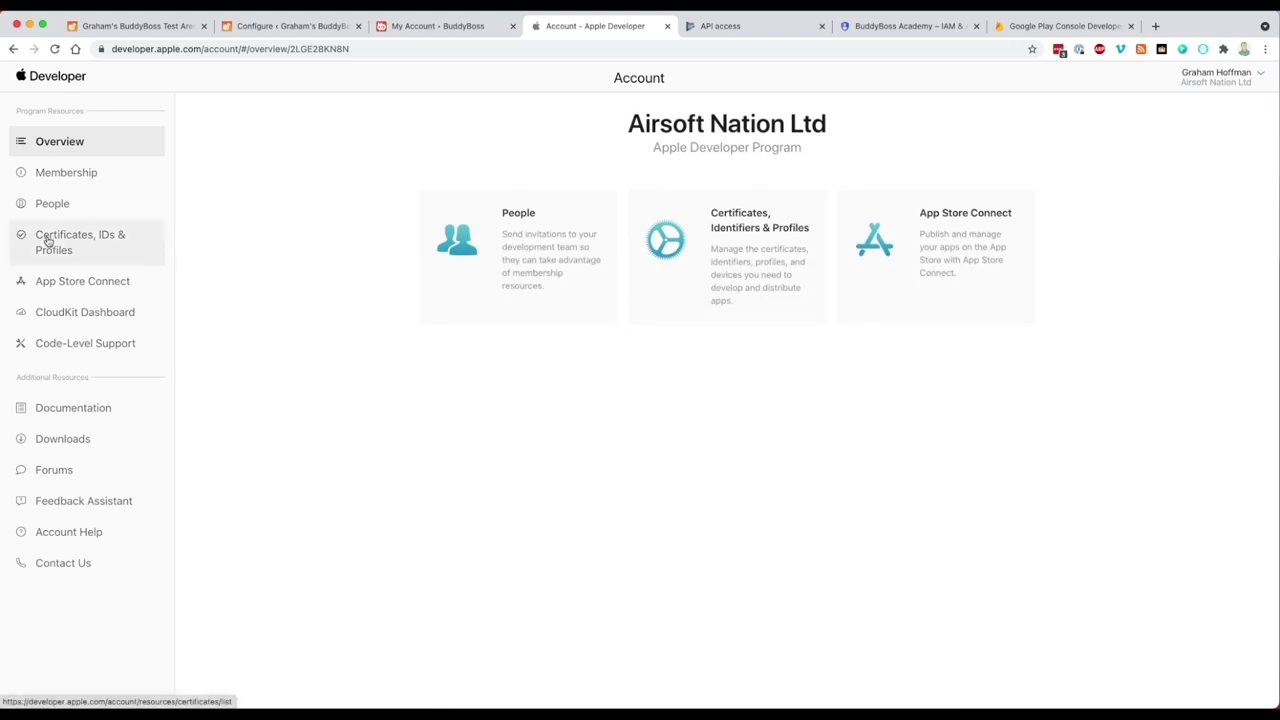
click(47, 241)
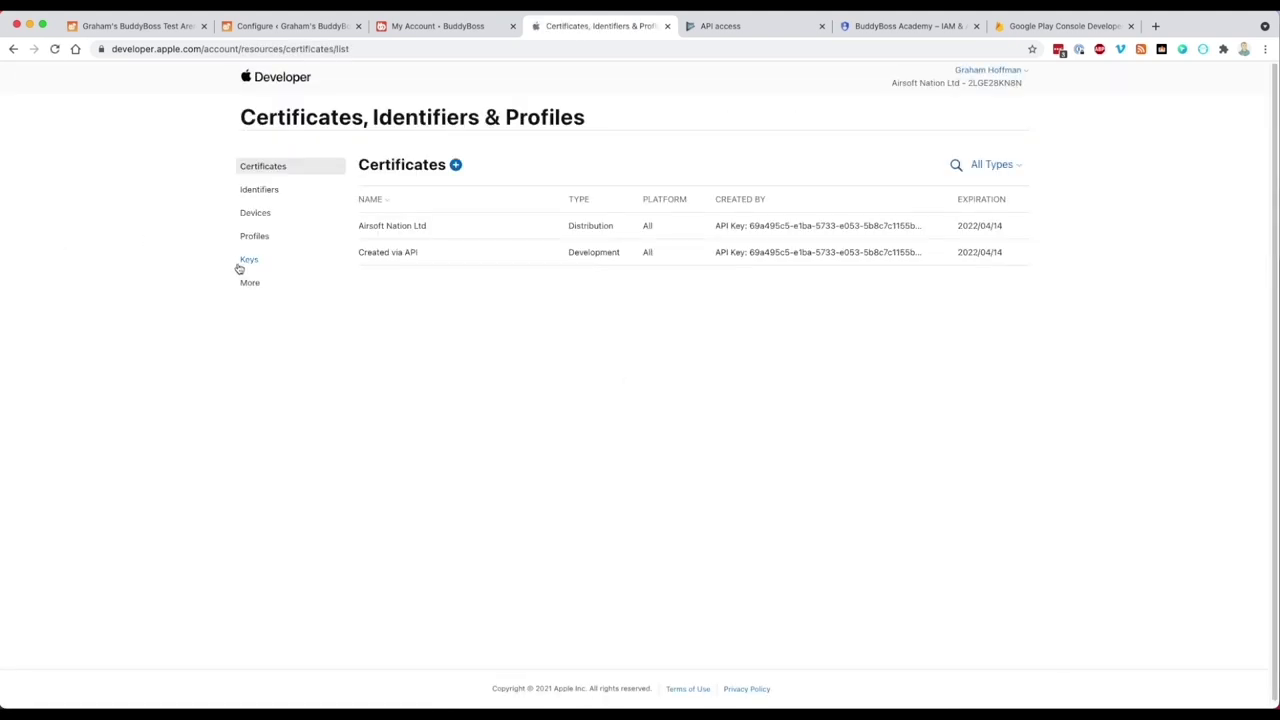
click(251, 262)
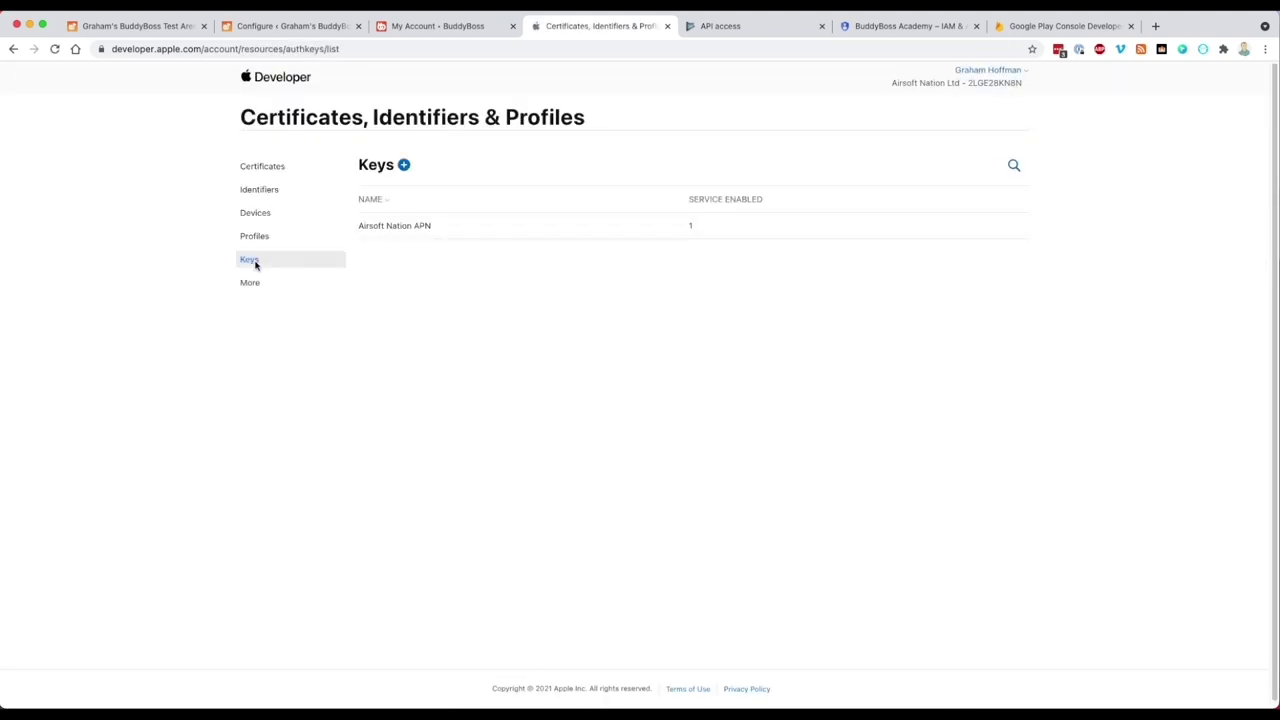
click(404, 166)
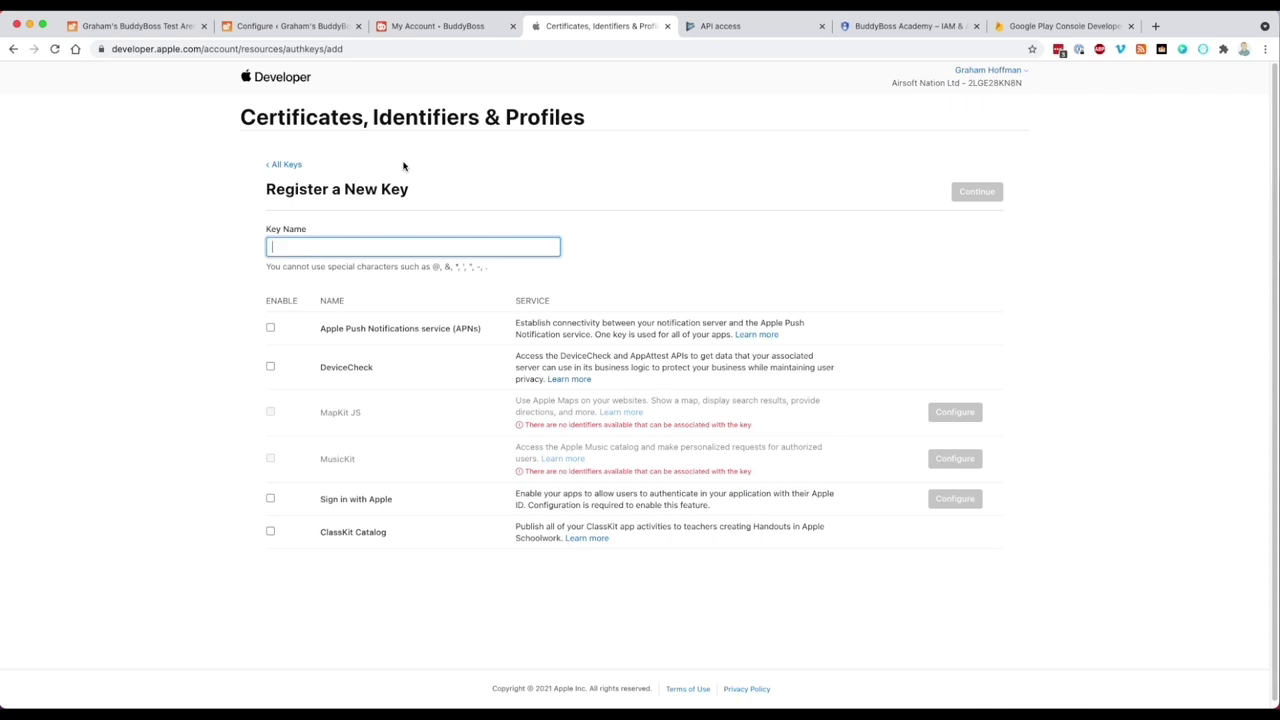
text(BuddyBoss Academy)
click(270, 328)
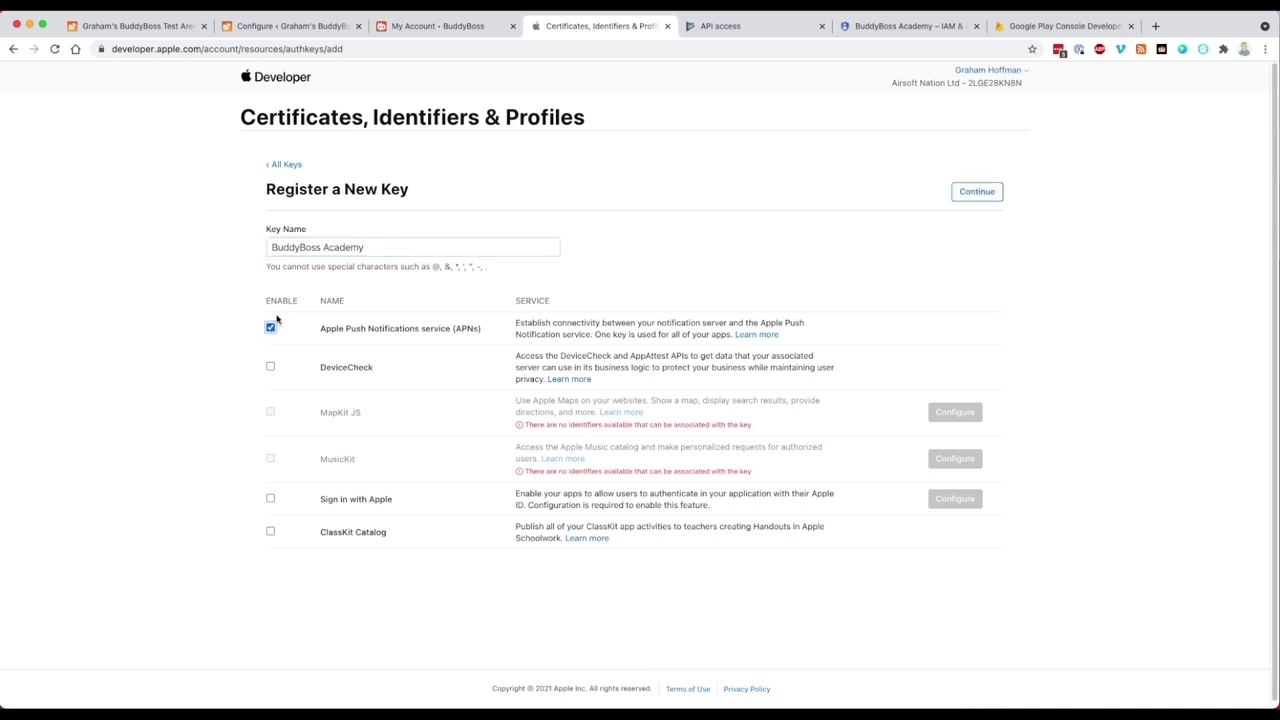
click(967, 196)
click(970, 196)
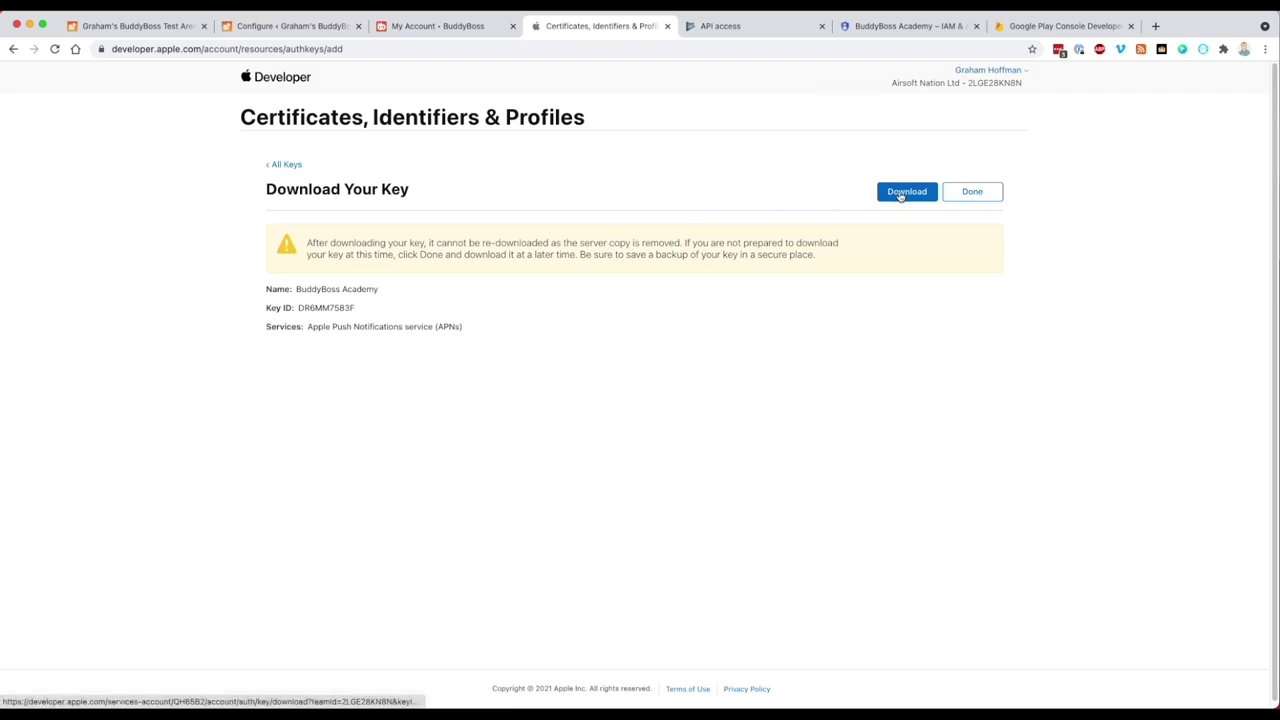
Download the AuthKey file and save it as APN.p8 in the BuddyBoss Academy Apple folder
click(900, 196)
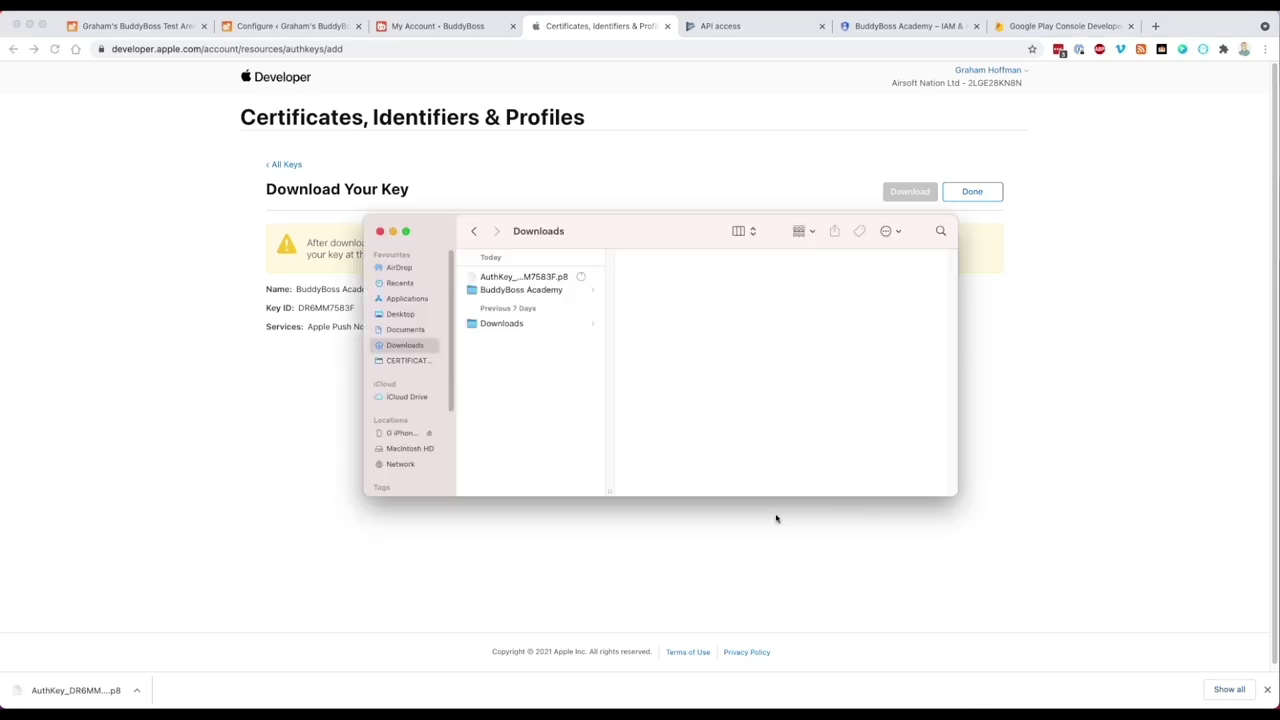
click(513, 291)
drag(513, 291, 800, 306)
click(808, 297)
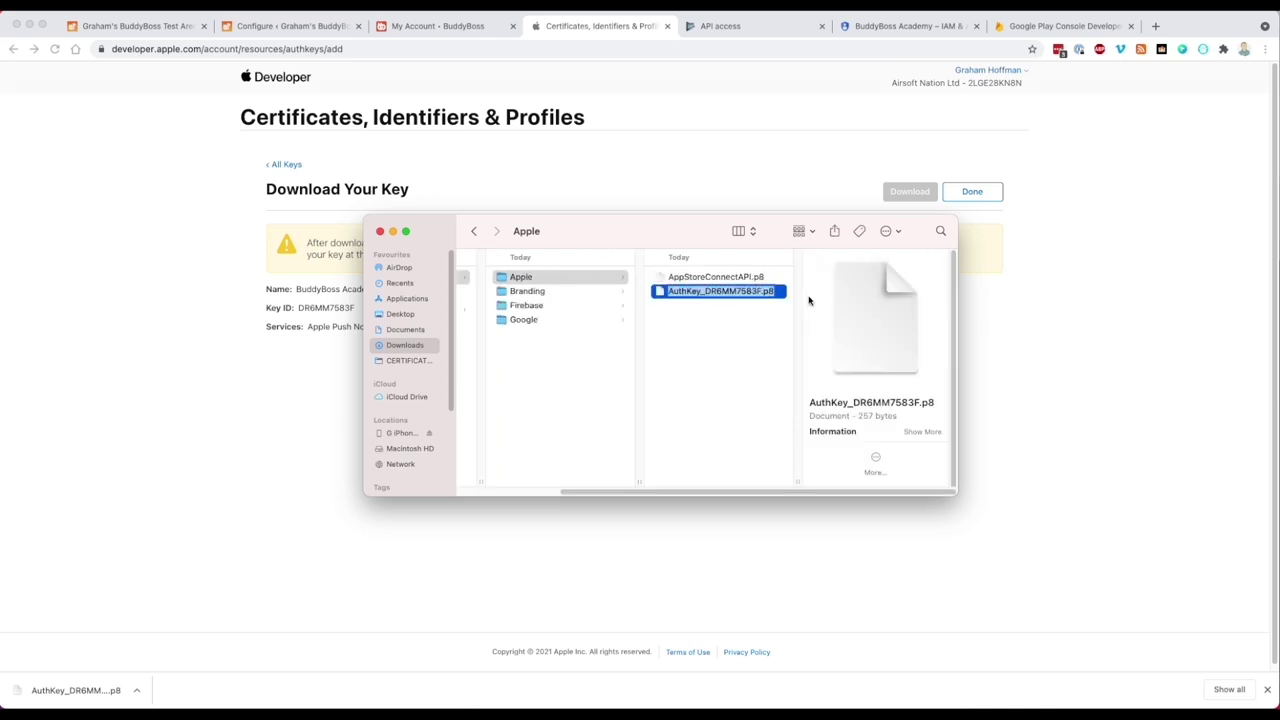
text(APN.p)
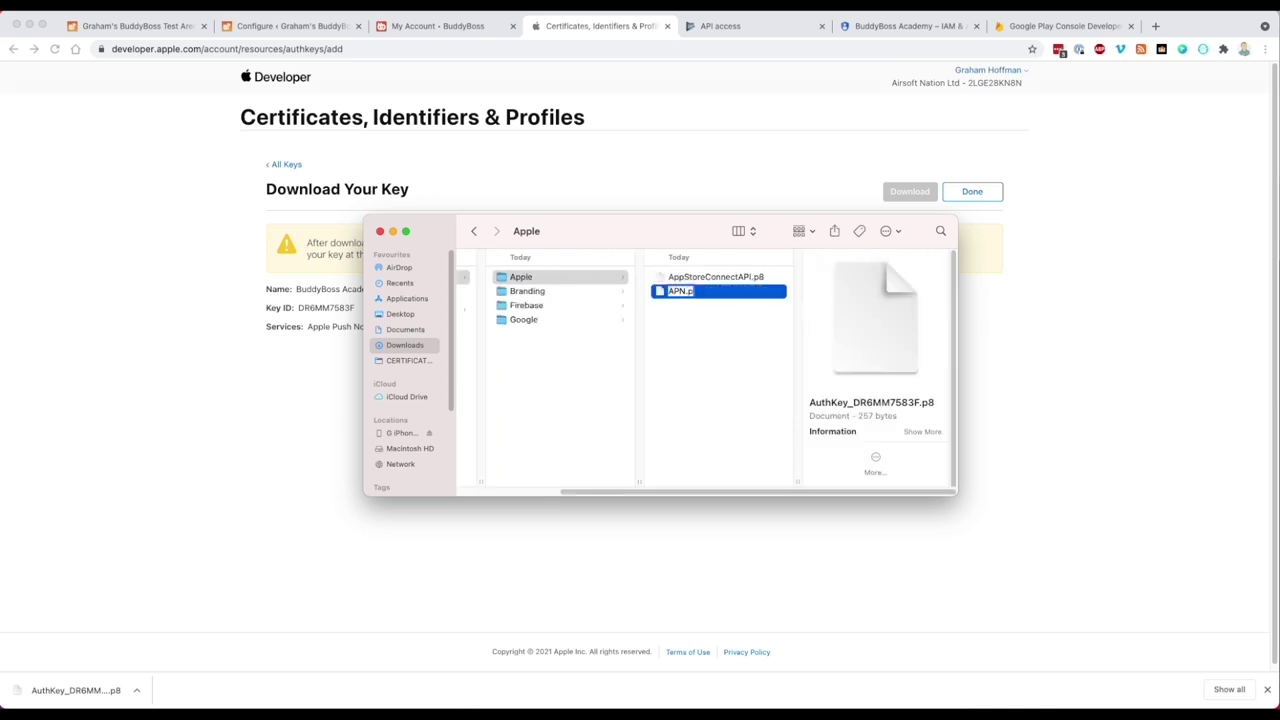
text(8)
key(Return)
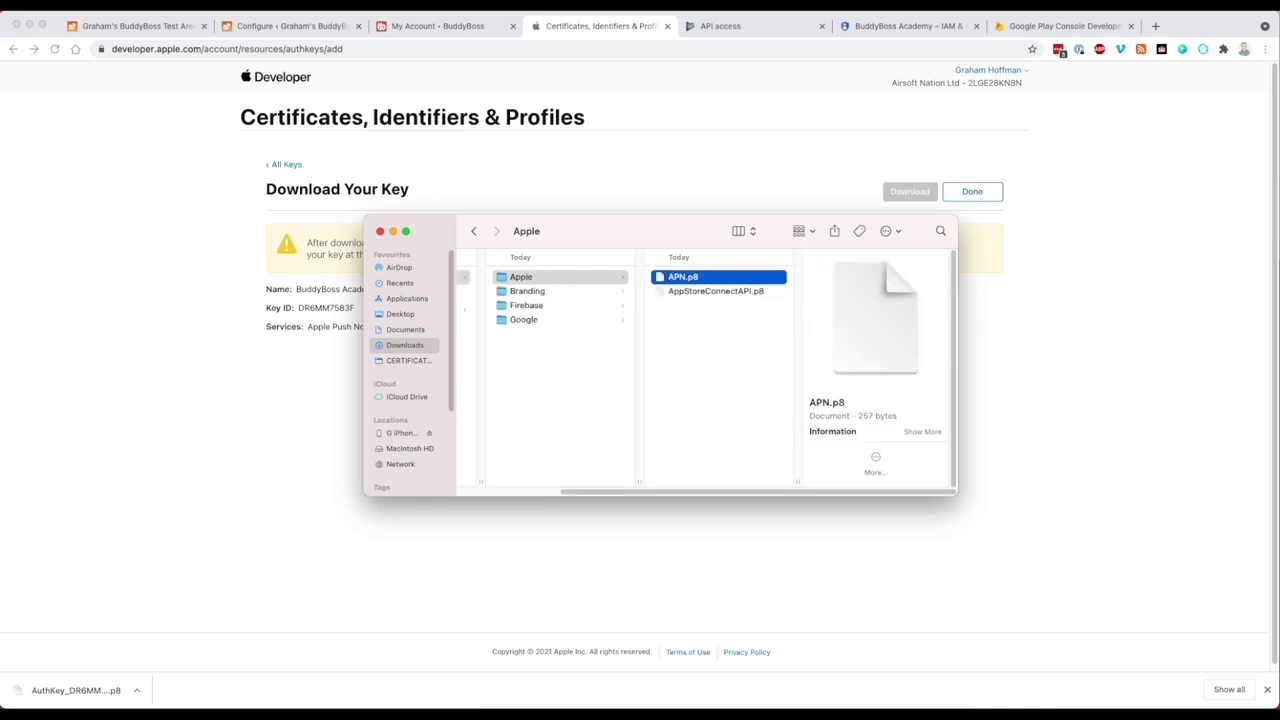
Close both Finder windows and dismiss the browser's download bar
click(380, 232)
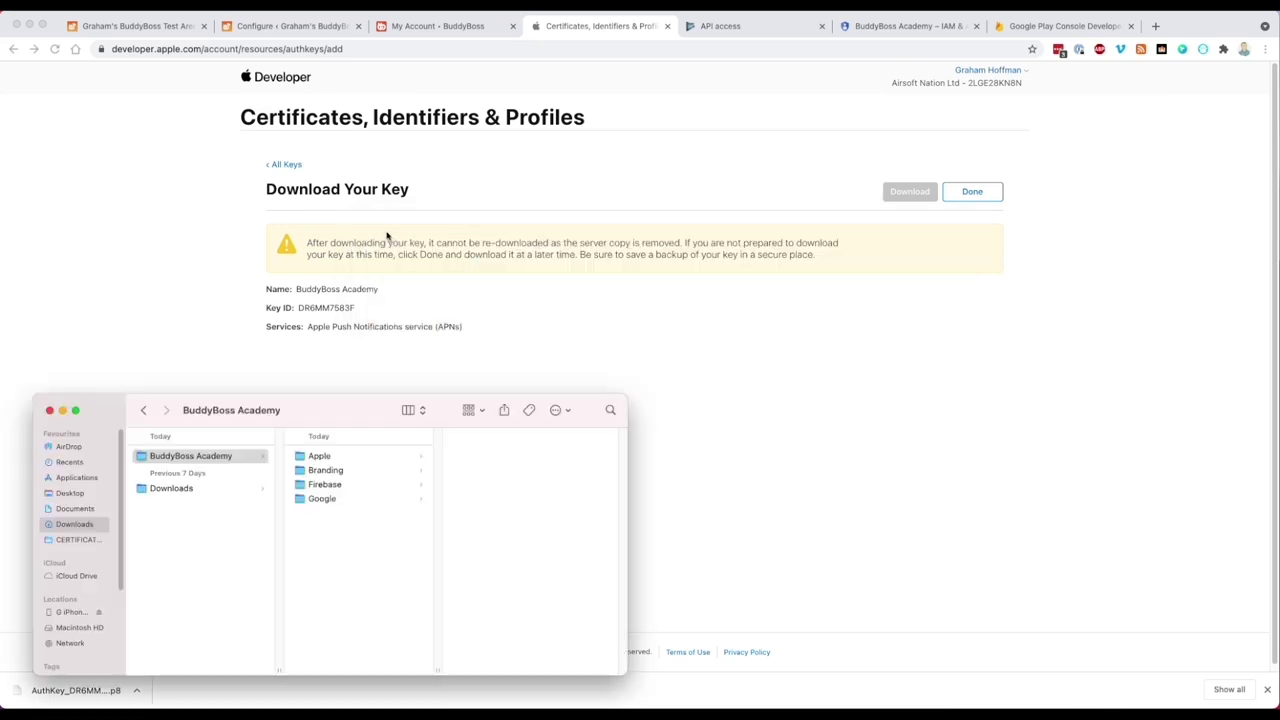
click(49, 411)
click(1267, 690)
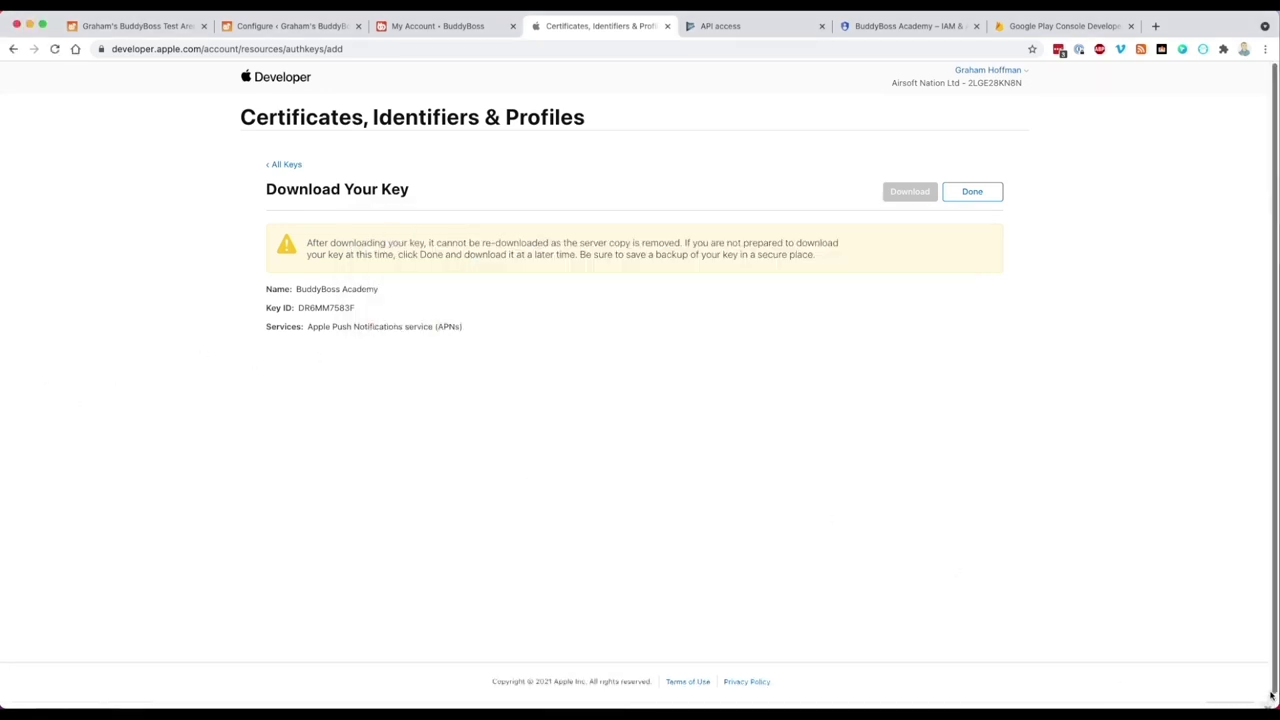
Copy the Key ID, finish with Done, and copy it again from the BuddyBoss Academy key details
triple_click(325, 308)
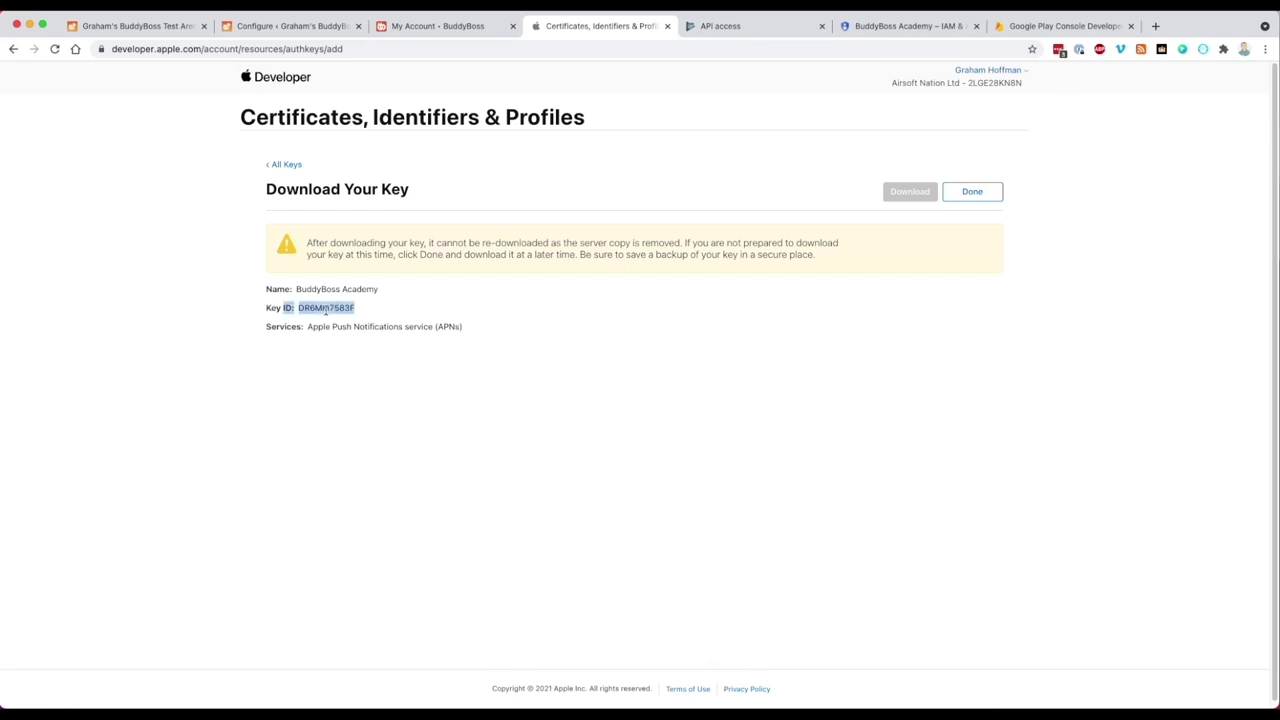
click(344, 313)
drag(357, 310, 298, 317)
click(956, 197)
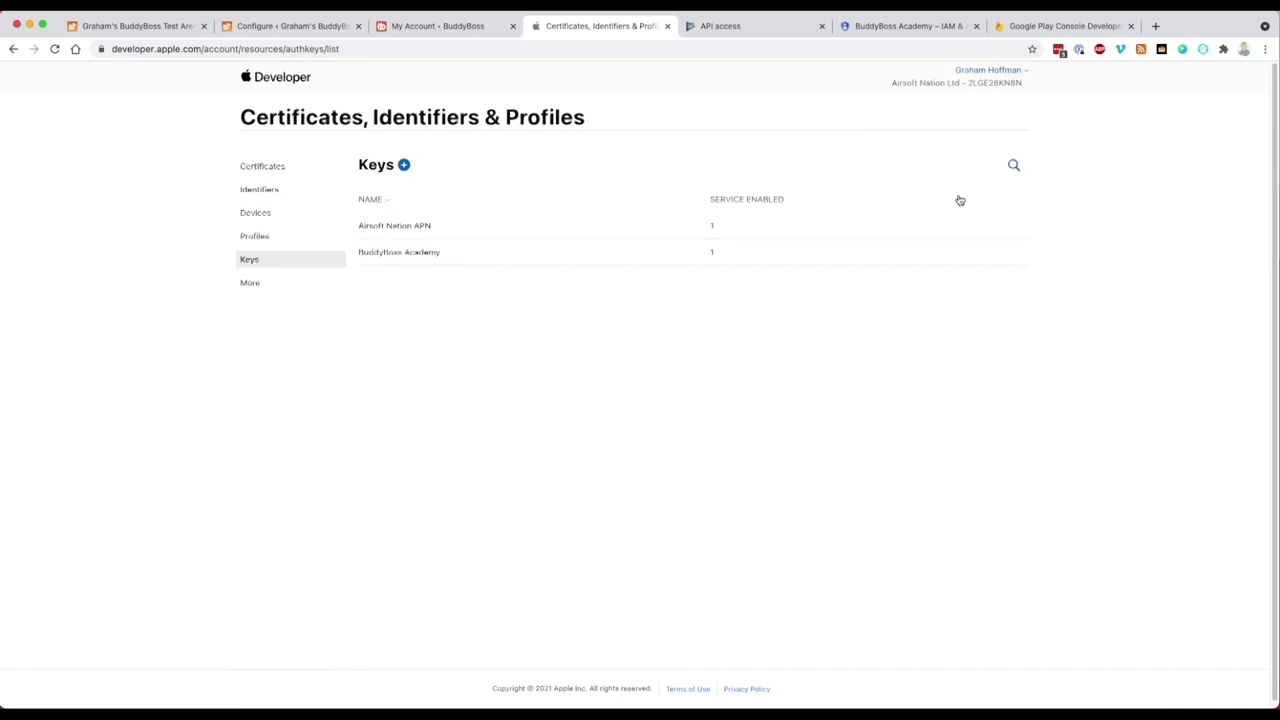
click(440, 257)
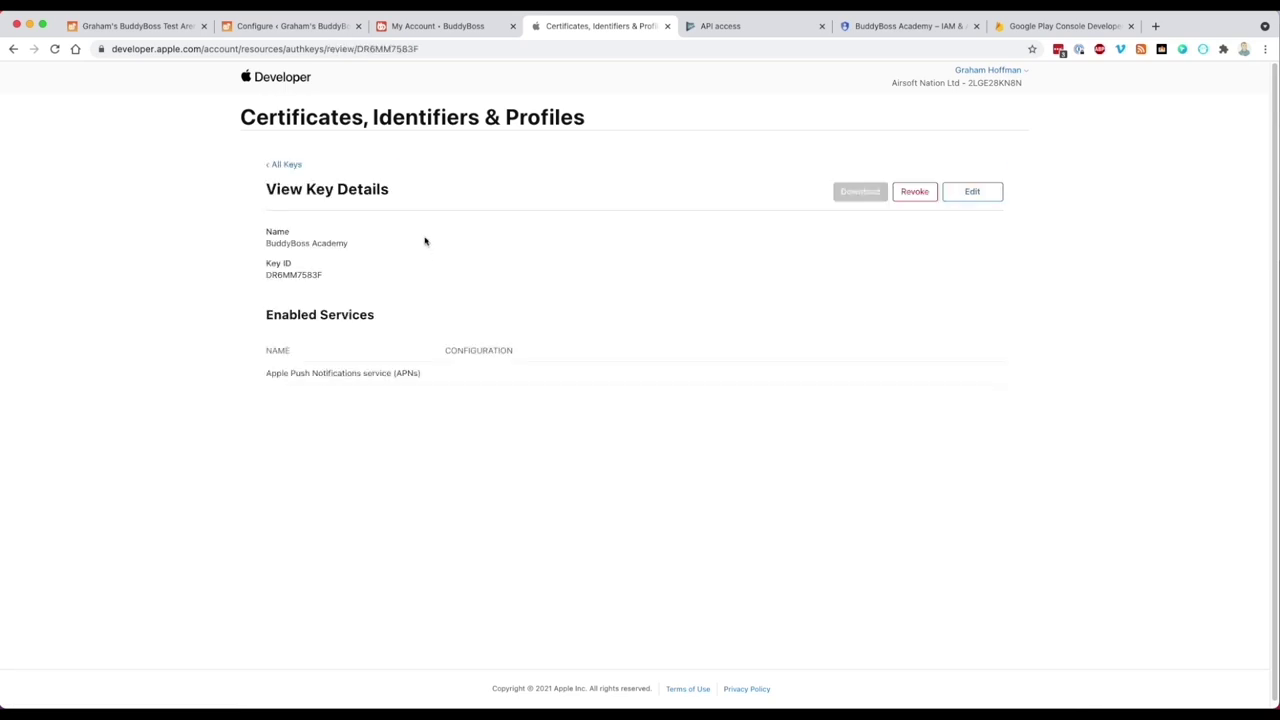
double_click(288, 275)
key(super+c)
click(1034, 29)
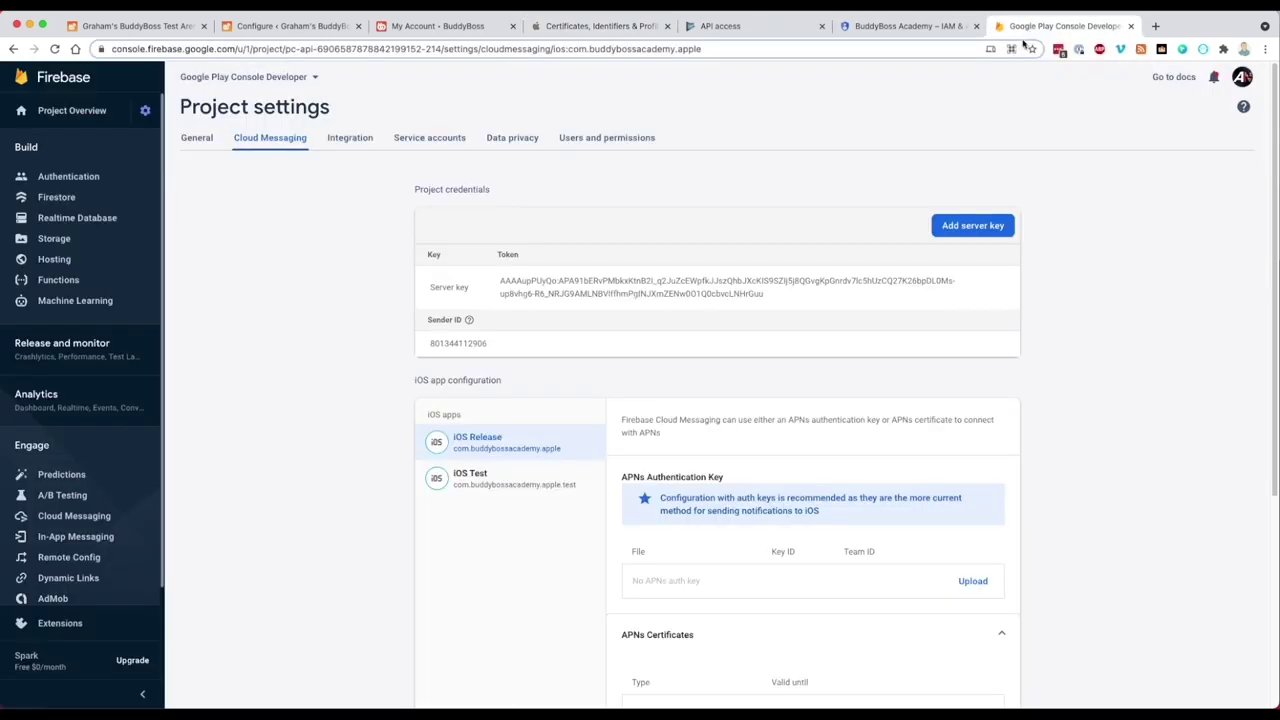
Start an APNs key upload for iOS Release and choose BuddyBoss Academy/Apple/APN.p8
click(968, 583)
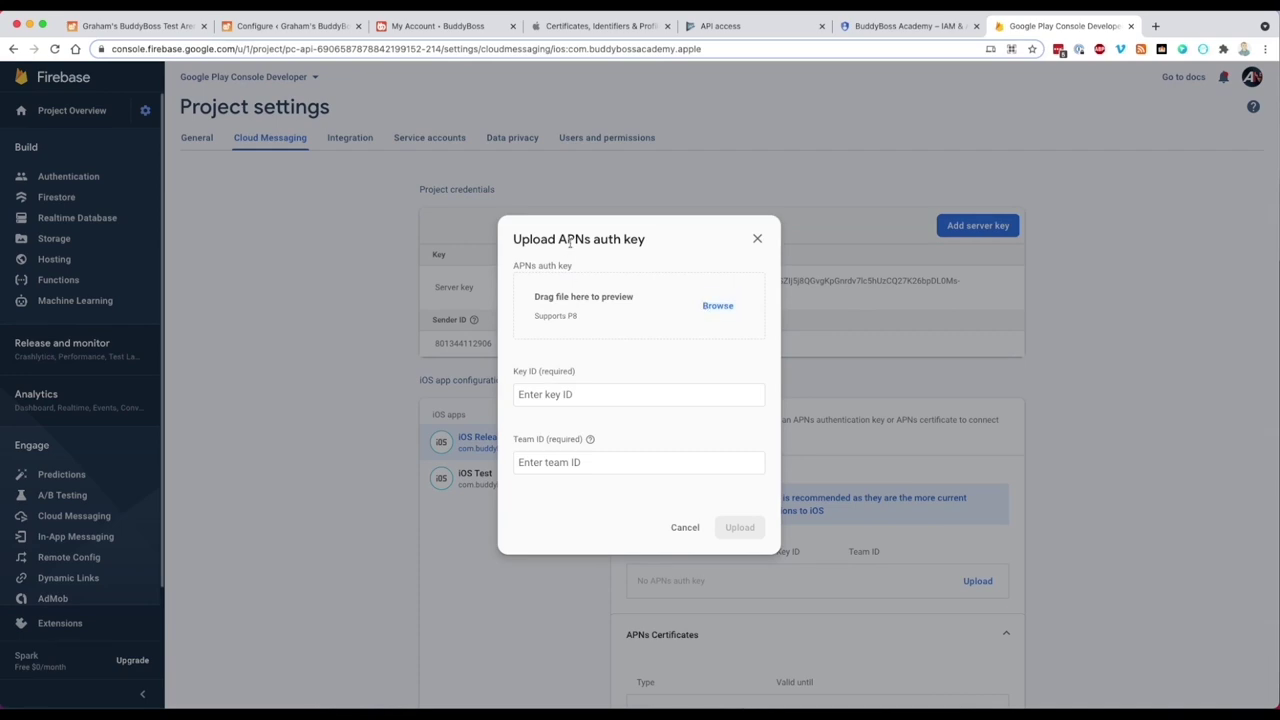
click(705, 309)
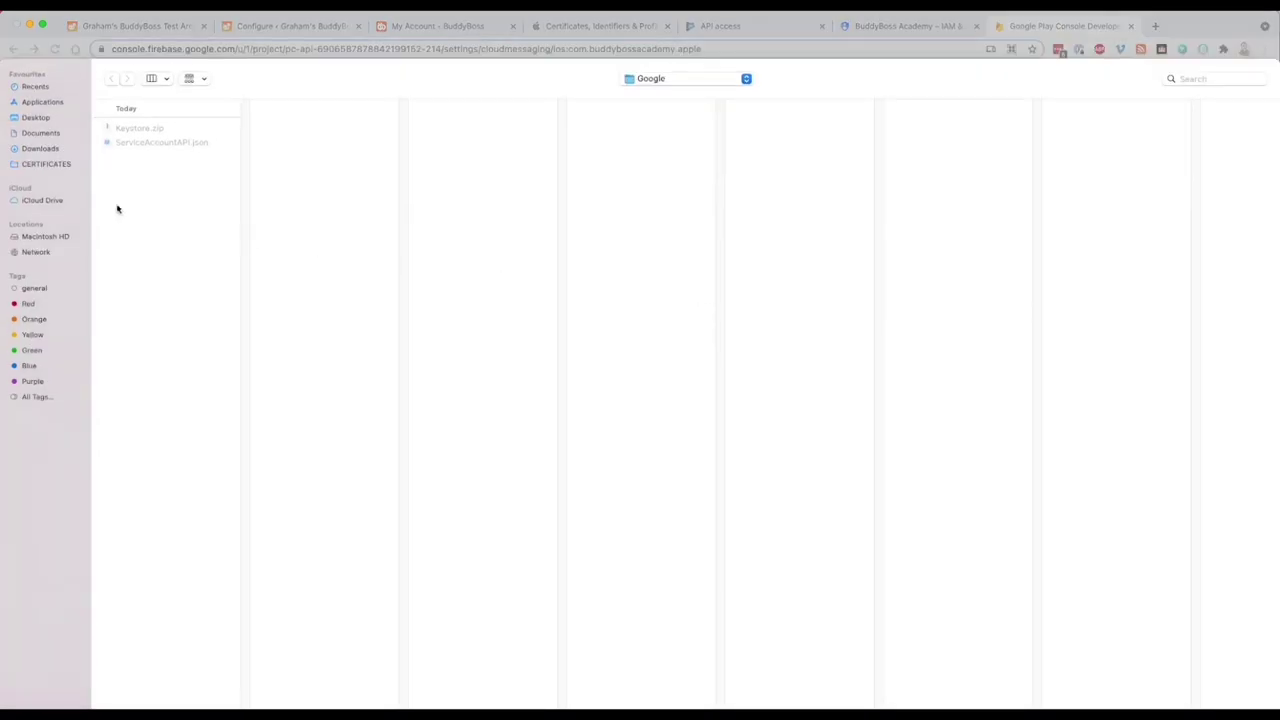
click(649, 84)
click(683, 94)
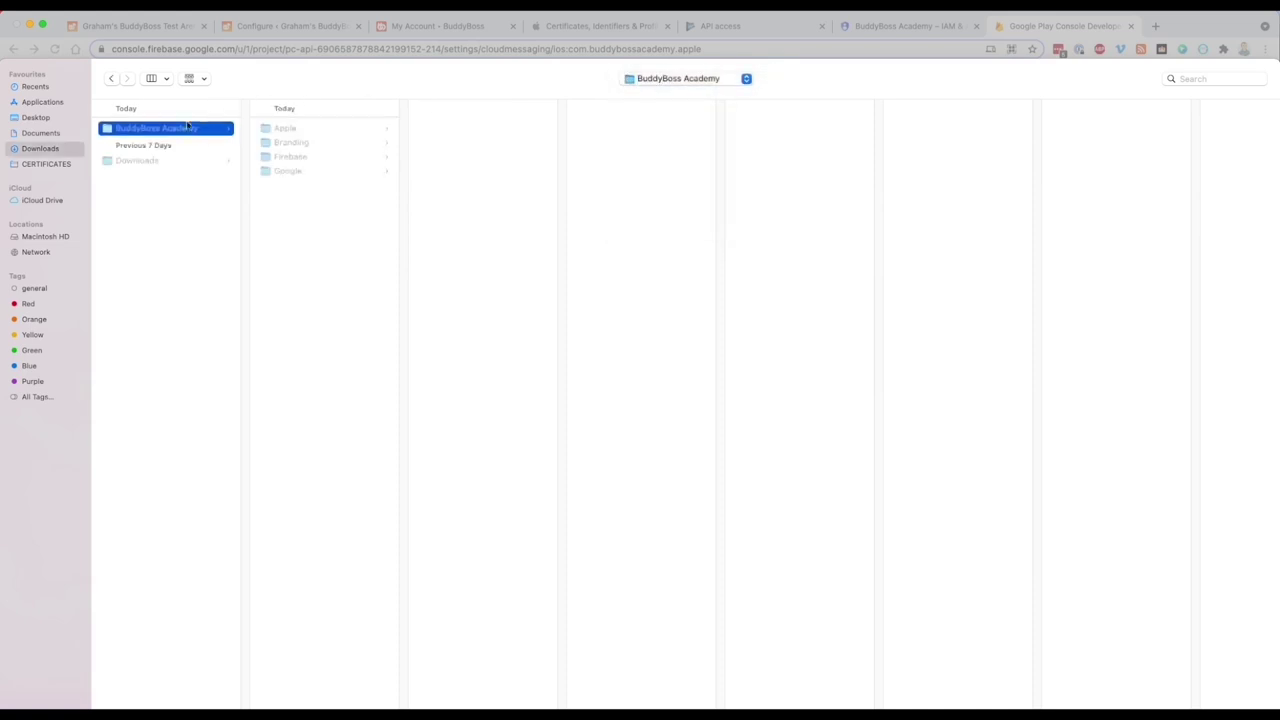
click(285, 129)
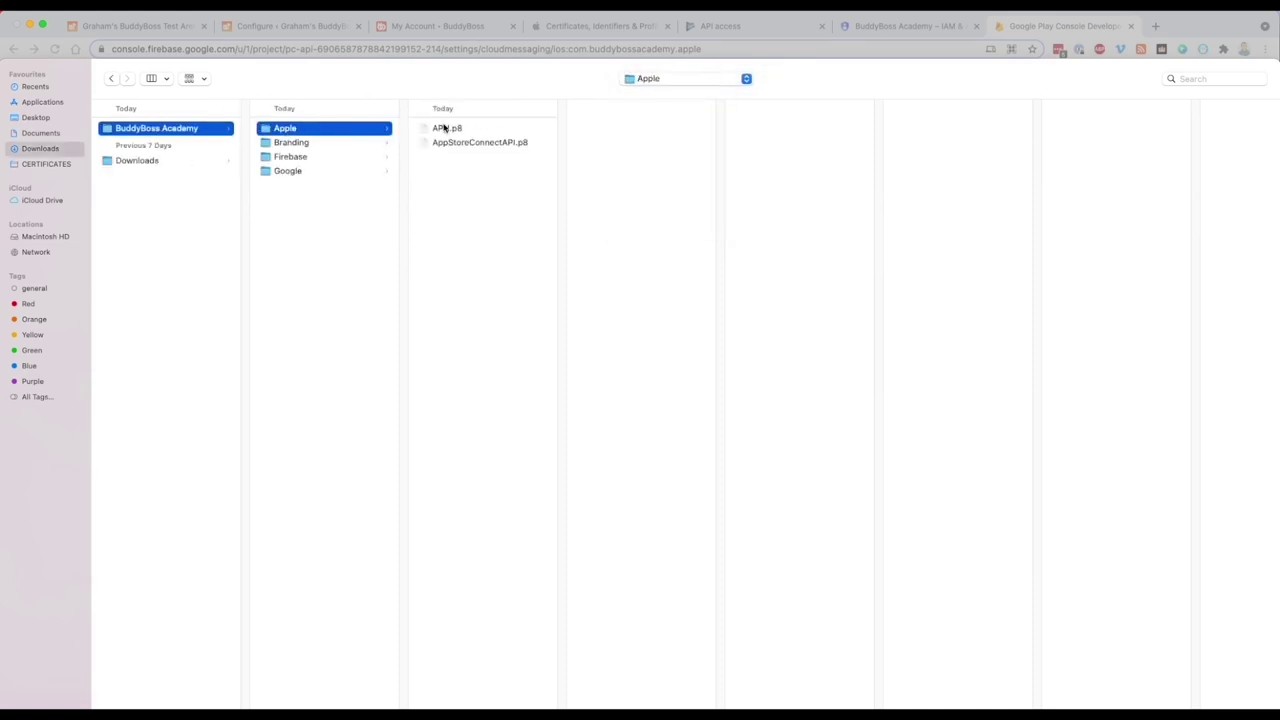
click(444, 128)
double_click(444, 128)
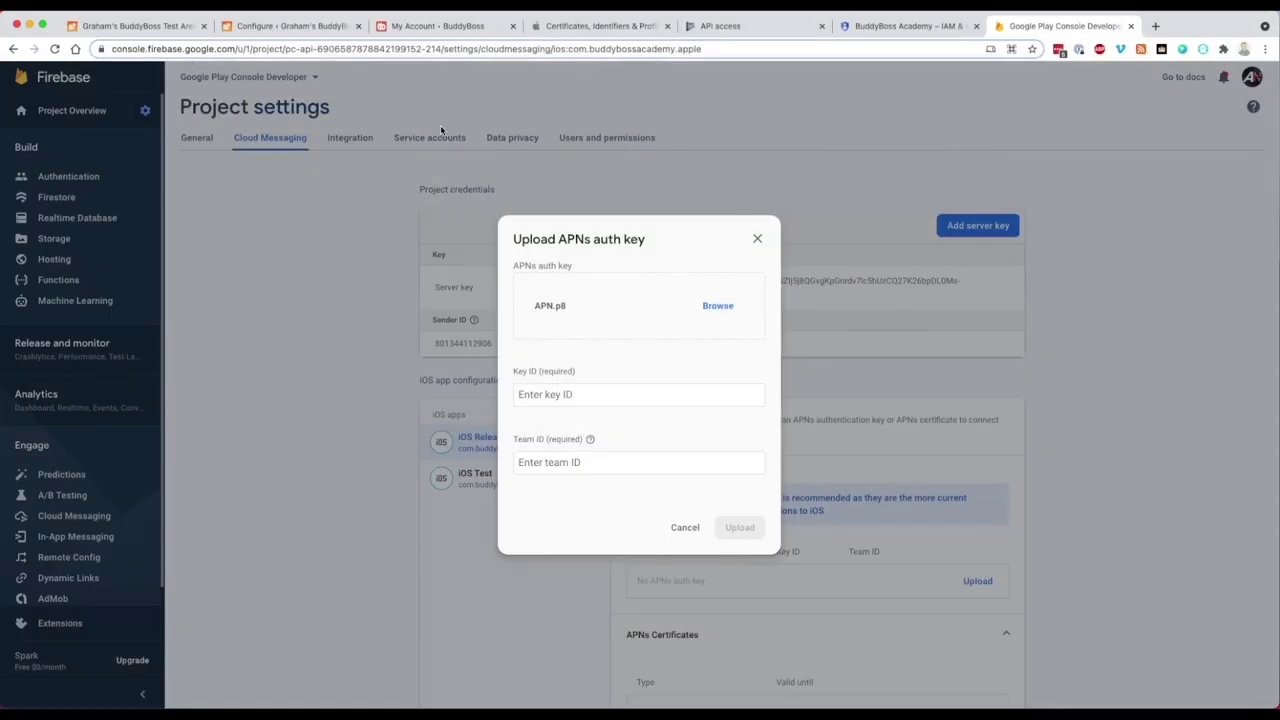
Paste the Key ID and the Team ID copied from Apple Developer, then upload the key
click(548, 395)
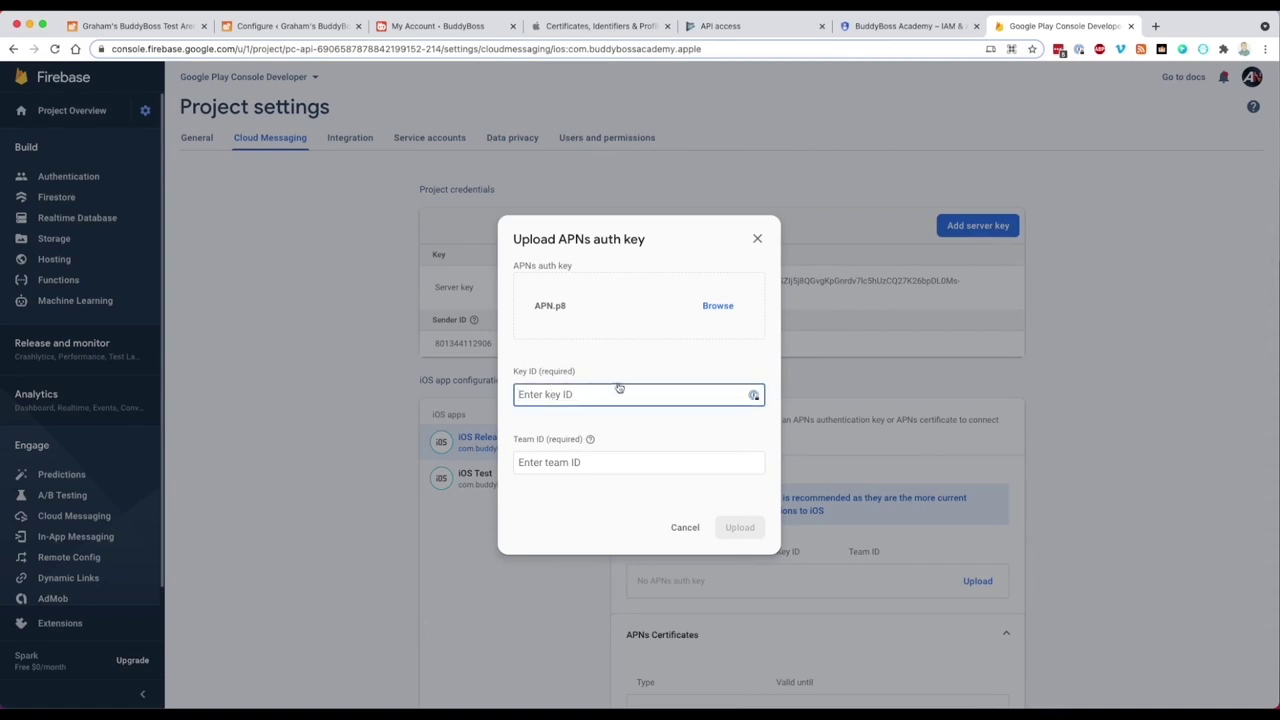
key(super+v)
click(591, 26)
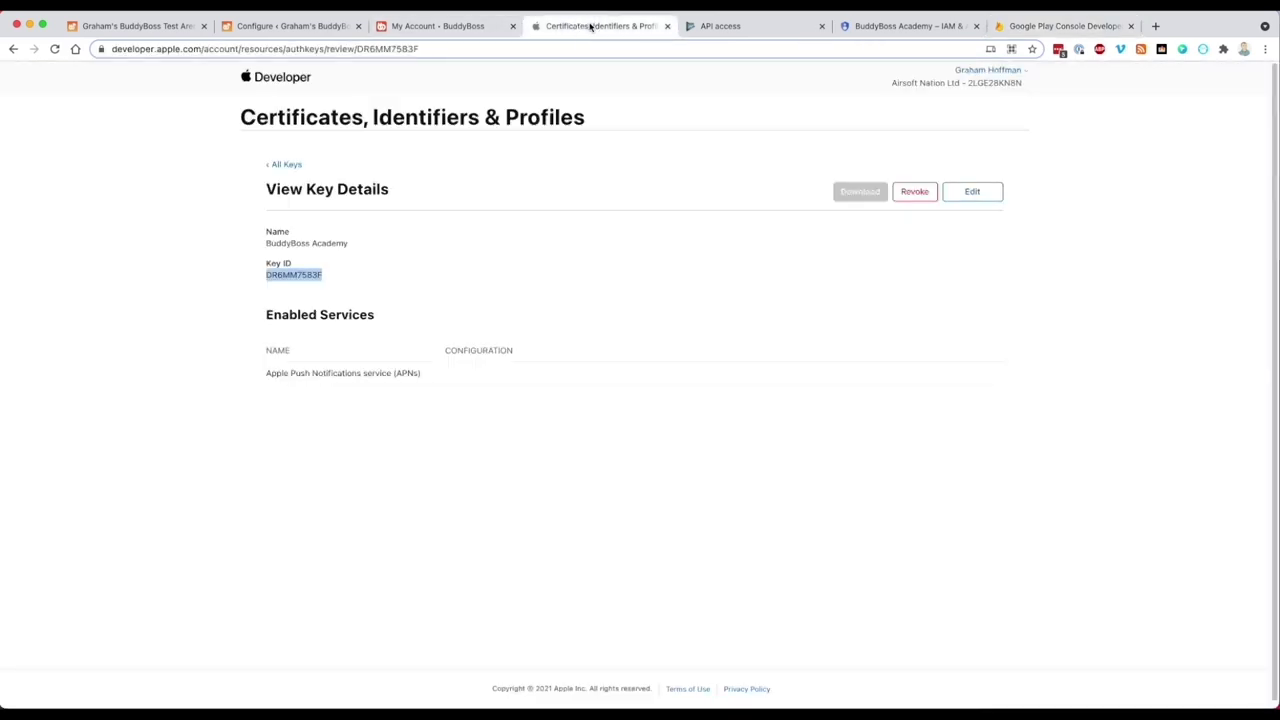
drag(1040, 87, 968, 83)
key(super+c)
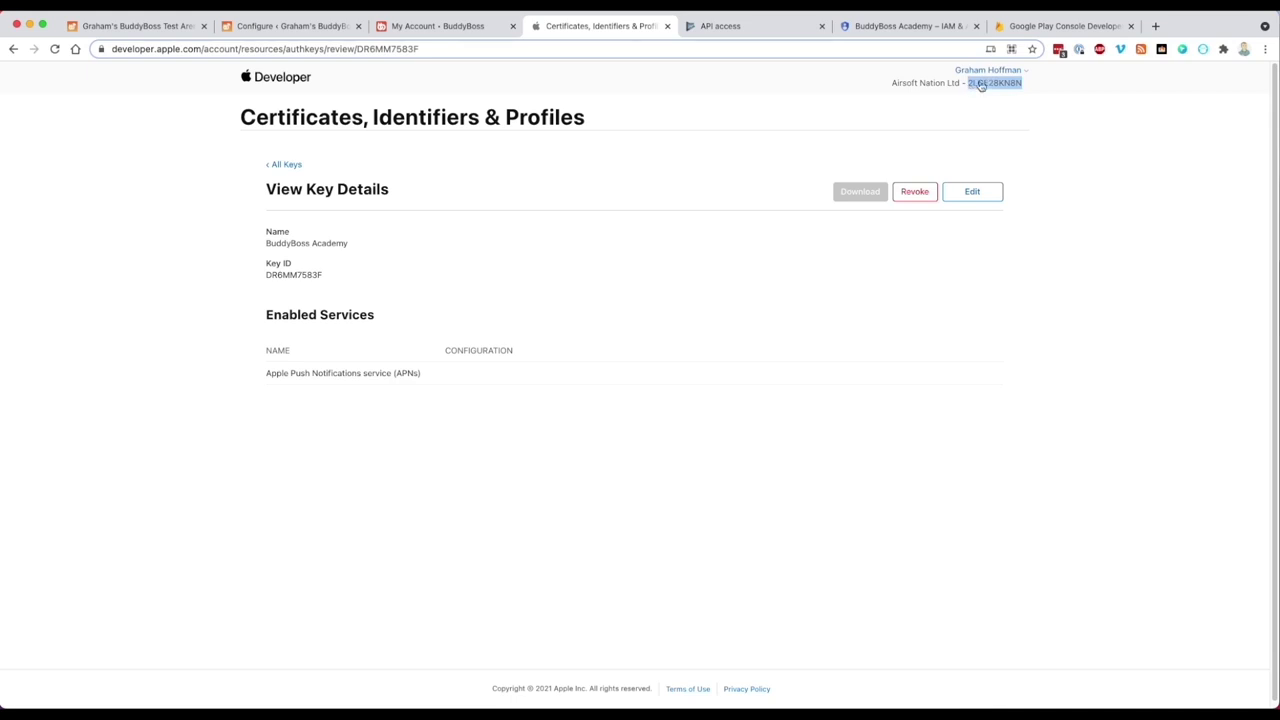
click(1017, 26)
click(614, 460)
key(super+v)
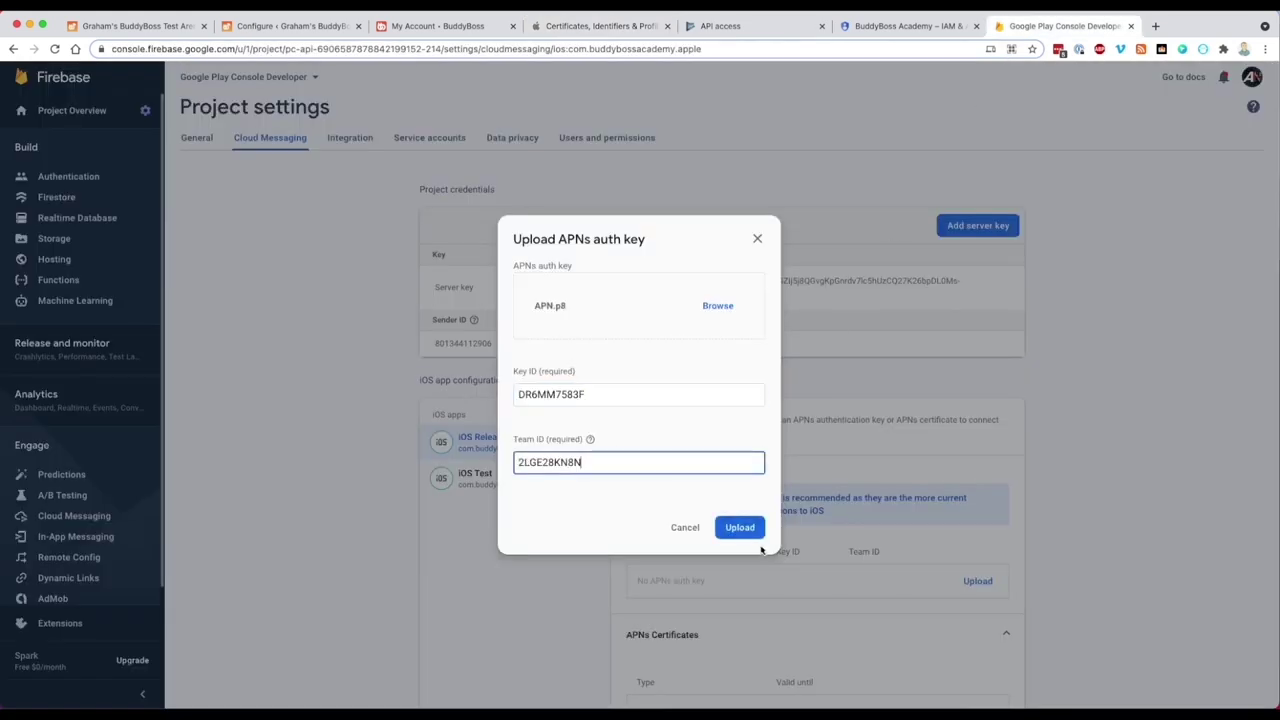
click(746, 528)
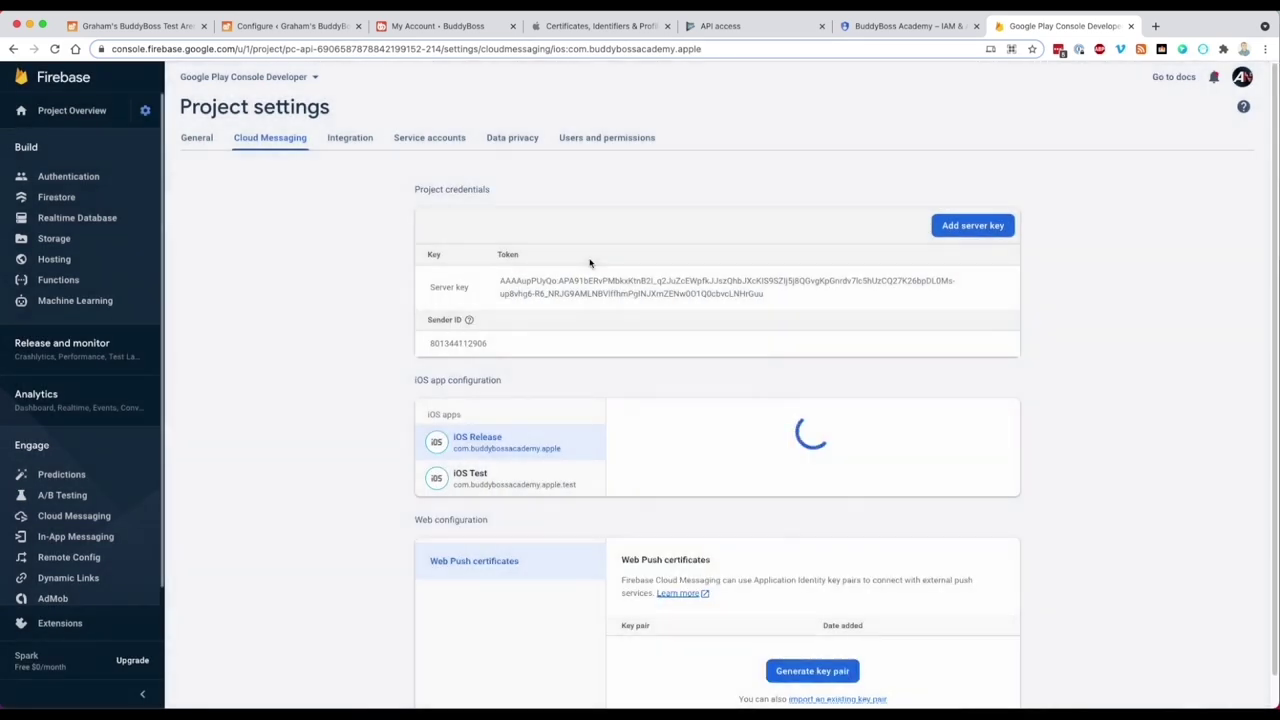
For iOS Test, start an APNs key upload, paste the Team ID, and choose APN.p8
click(507, 483)
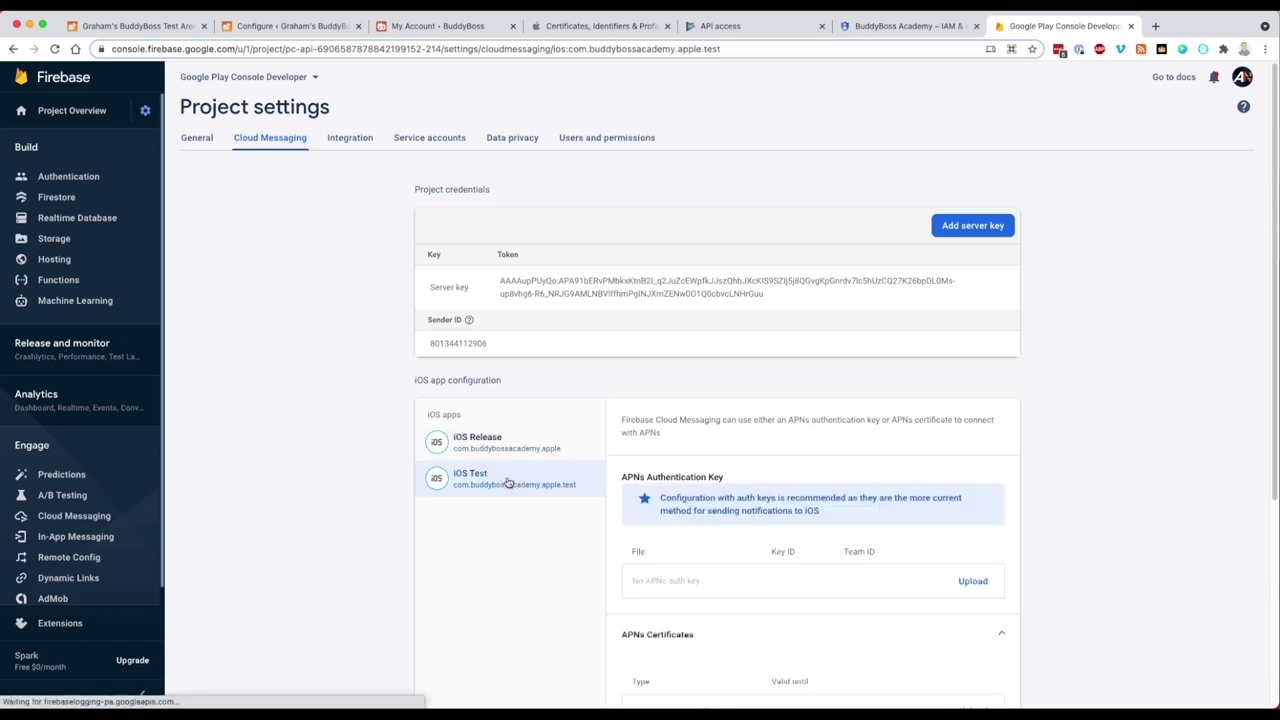
click(975, 582)
click(566, 461)
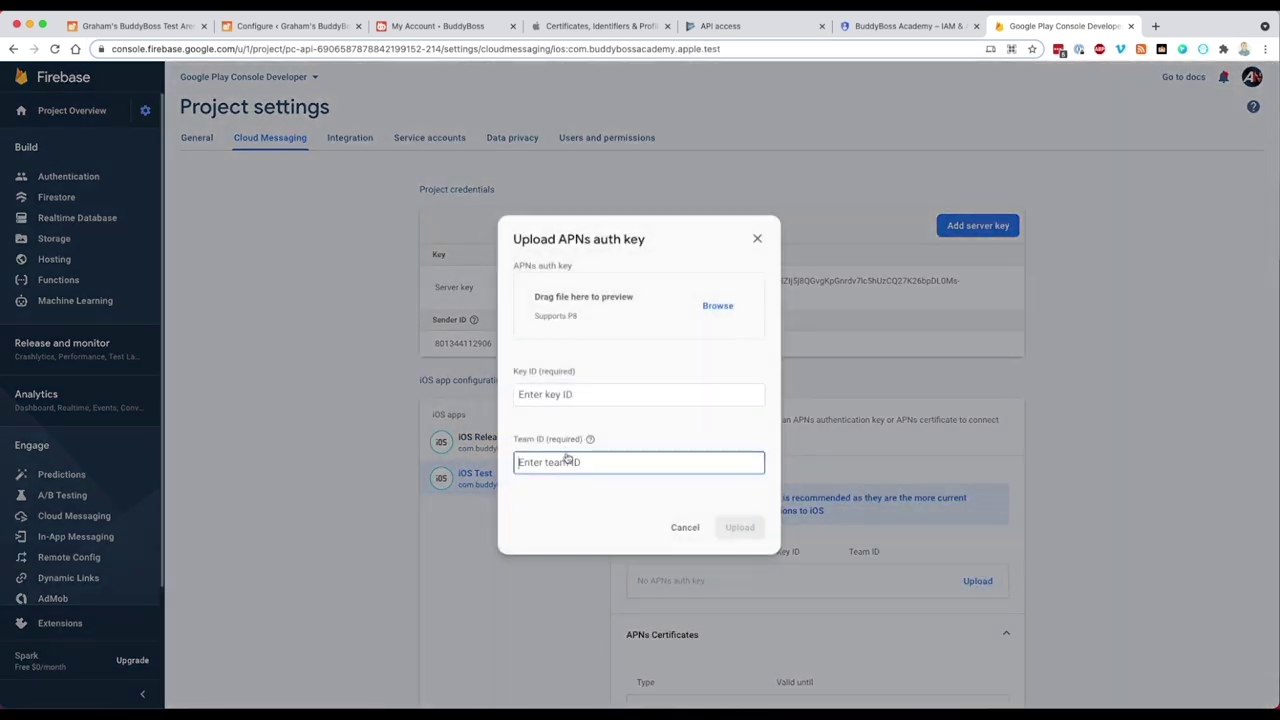
key(ctrl+v)
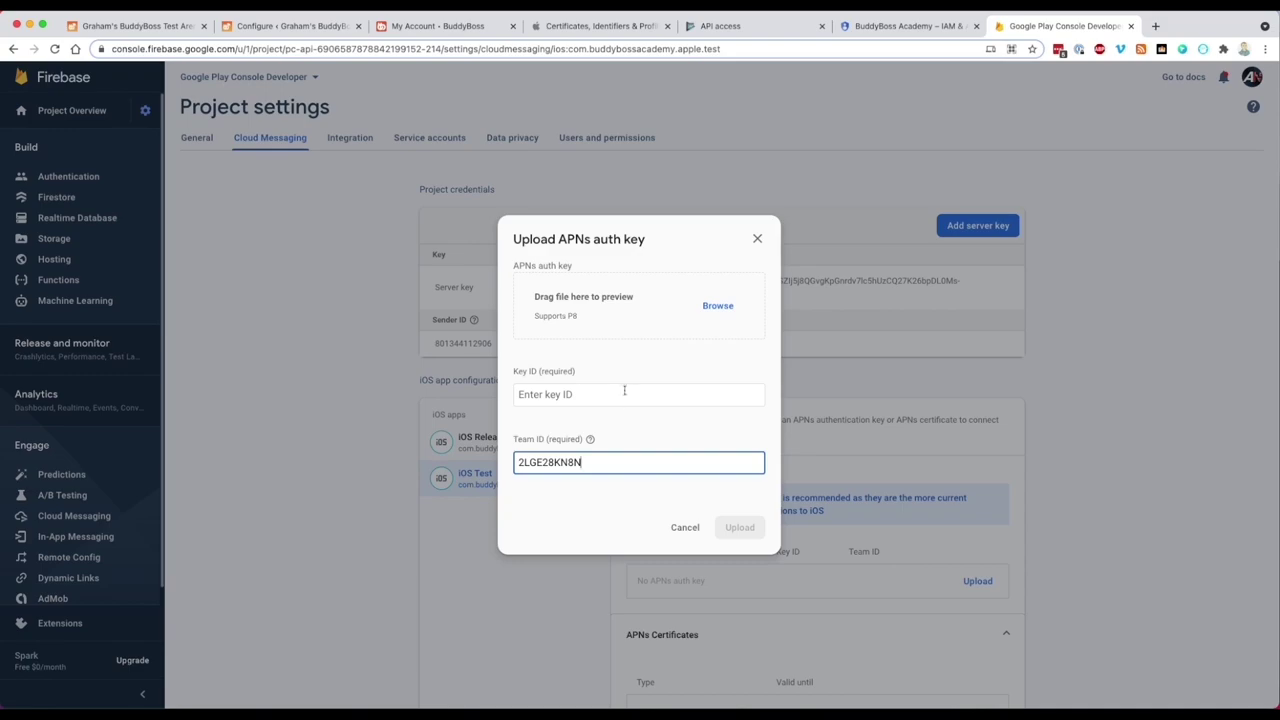
click(712, 310)
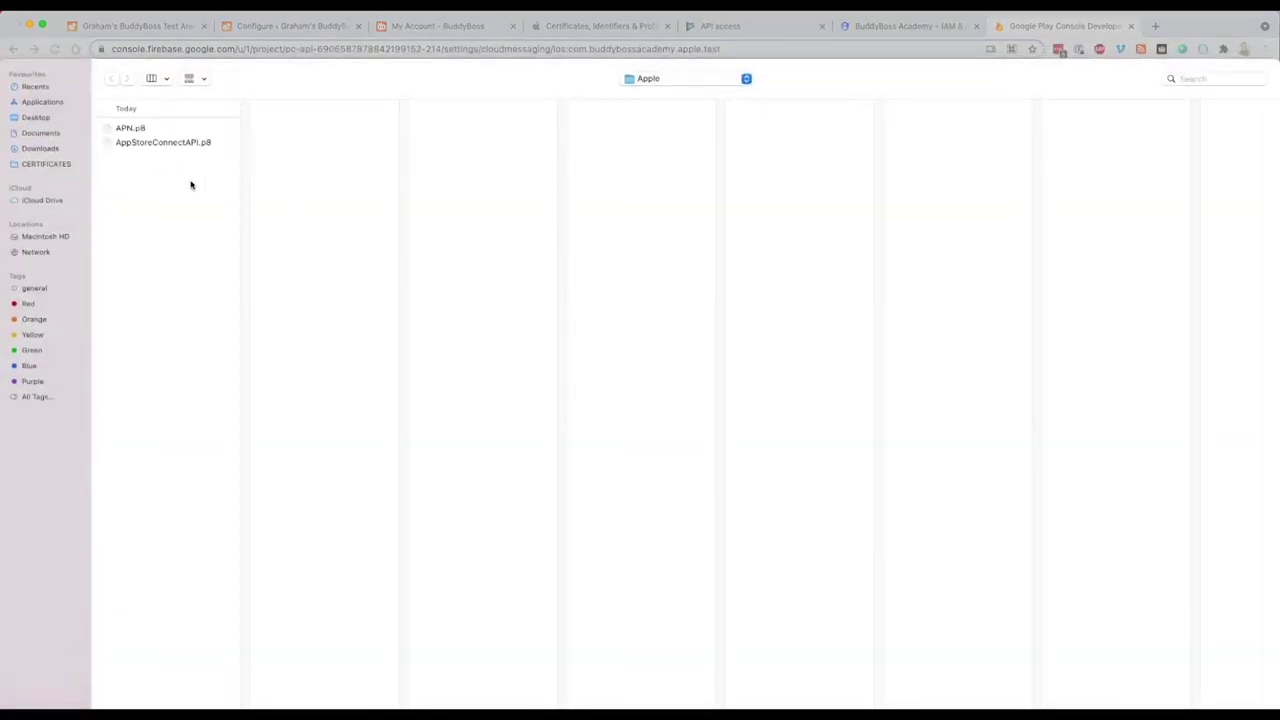
double_click(129, 130)
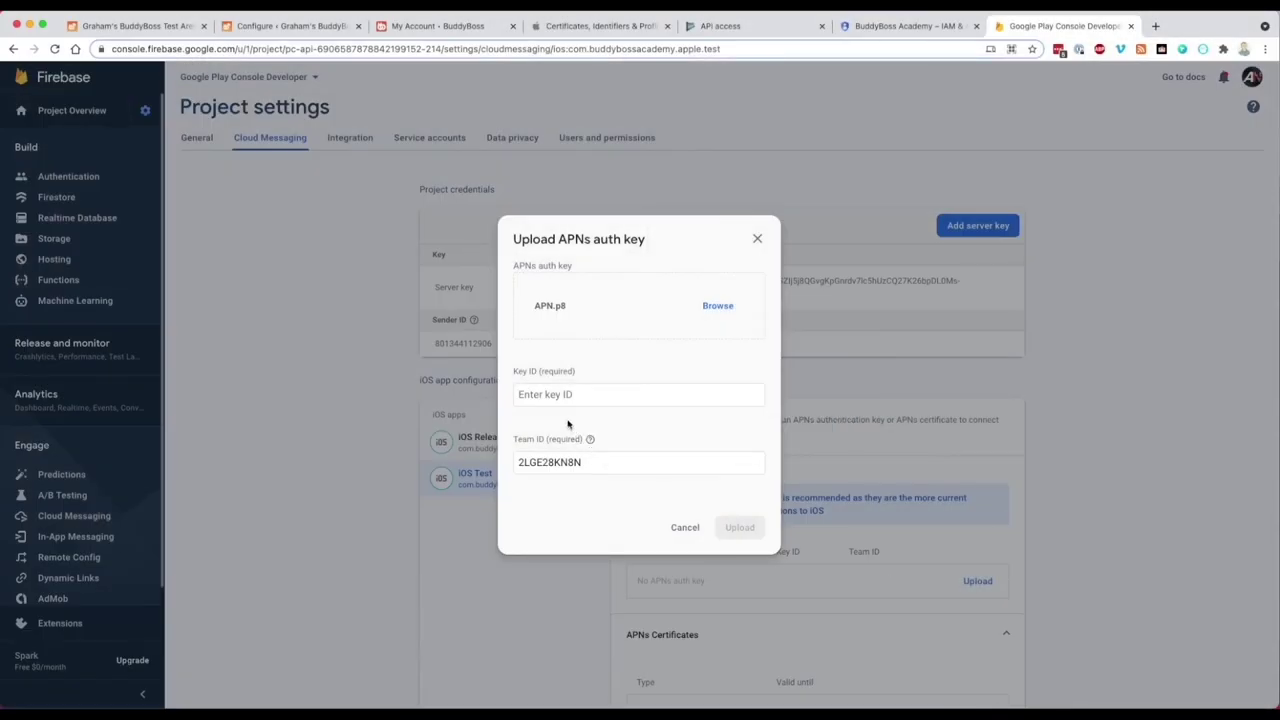
Copy the Key ID from Apple Developer, paste it, and confirm the upload
click(555, 28)
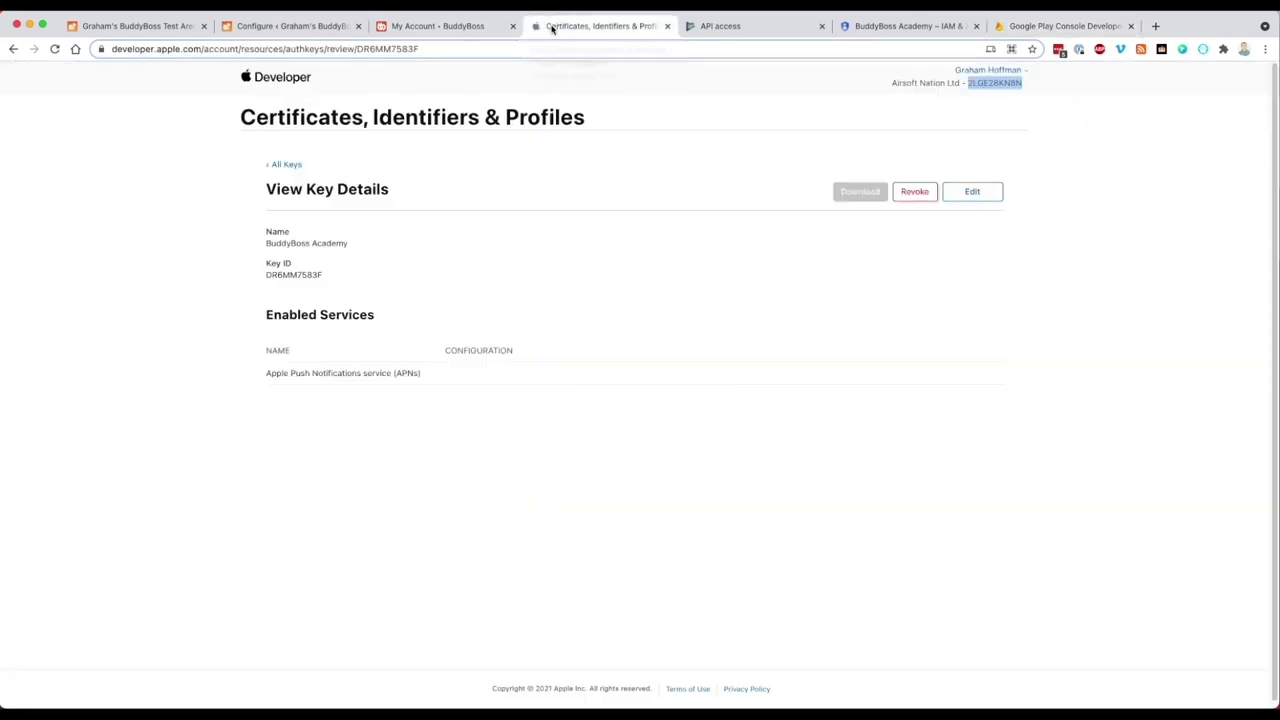
double_click(283, 275)
key(super+c)
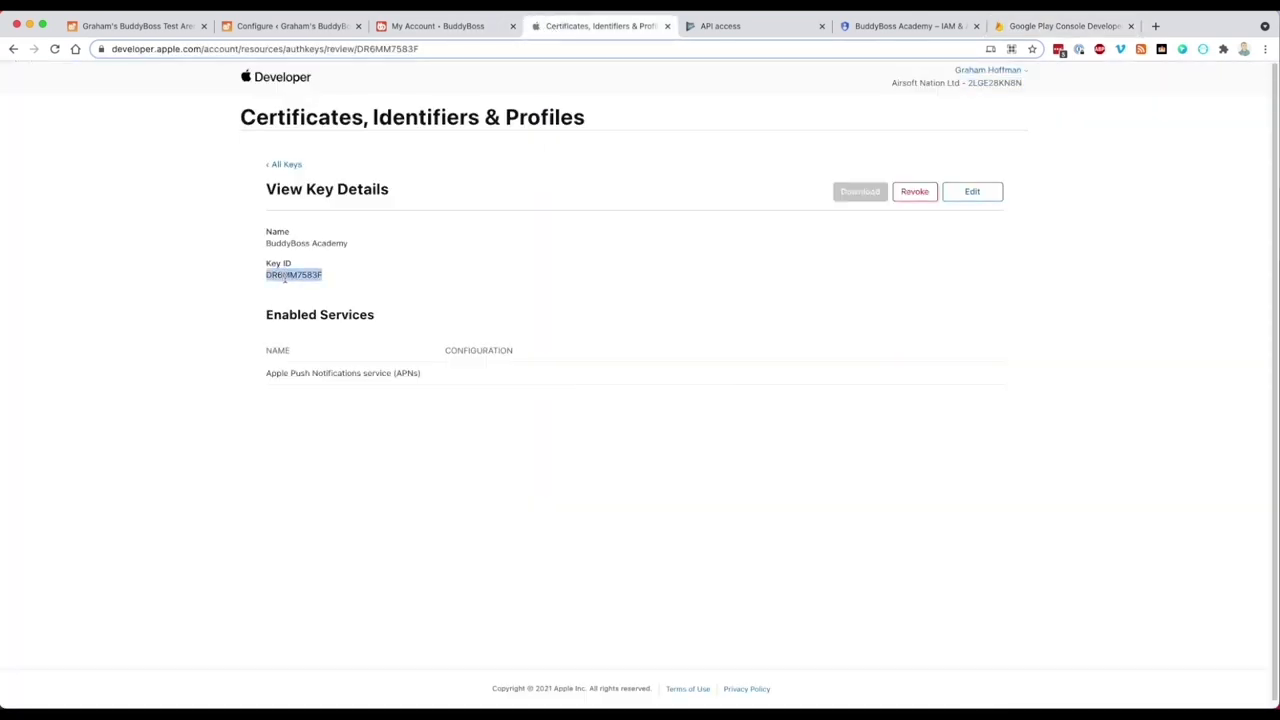
click(1034, 30)
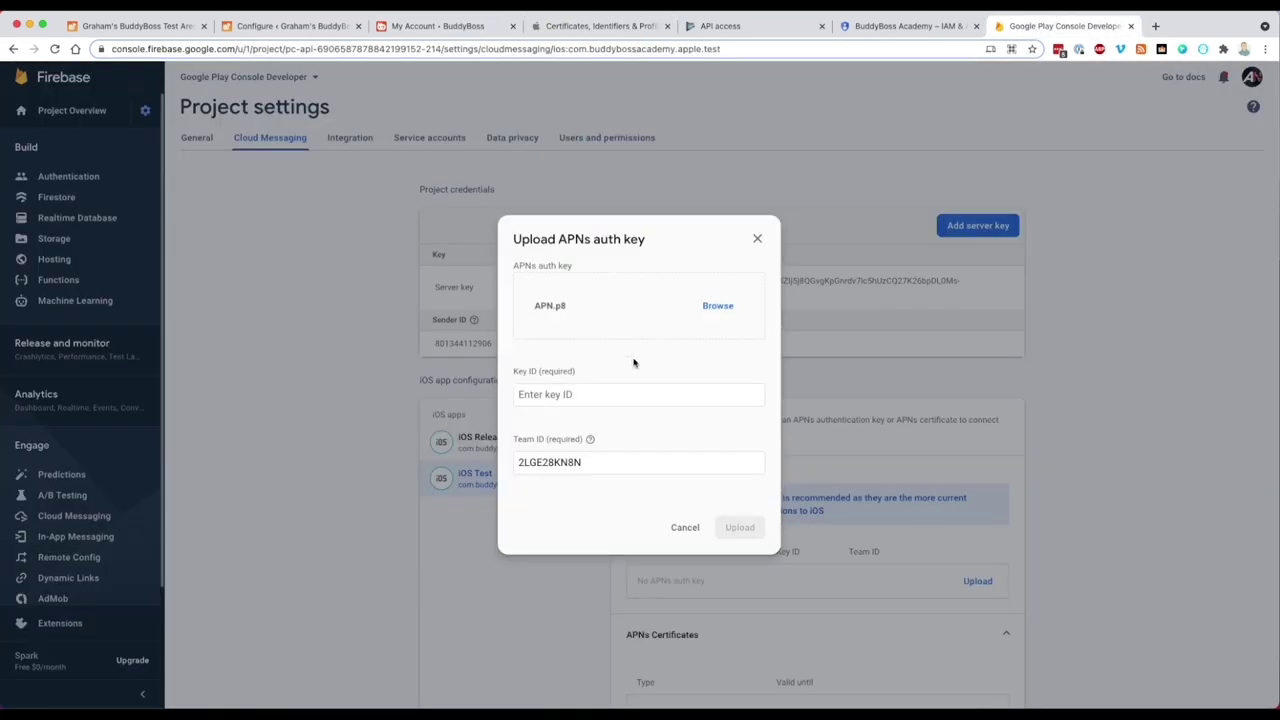
click(566, 393)
key(super+v)
click(745, 530)
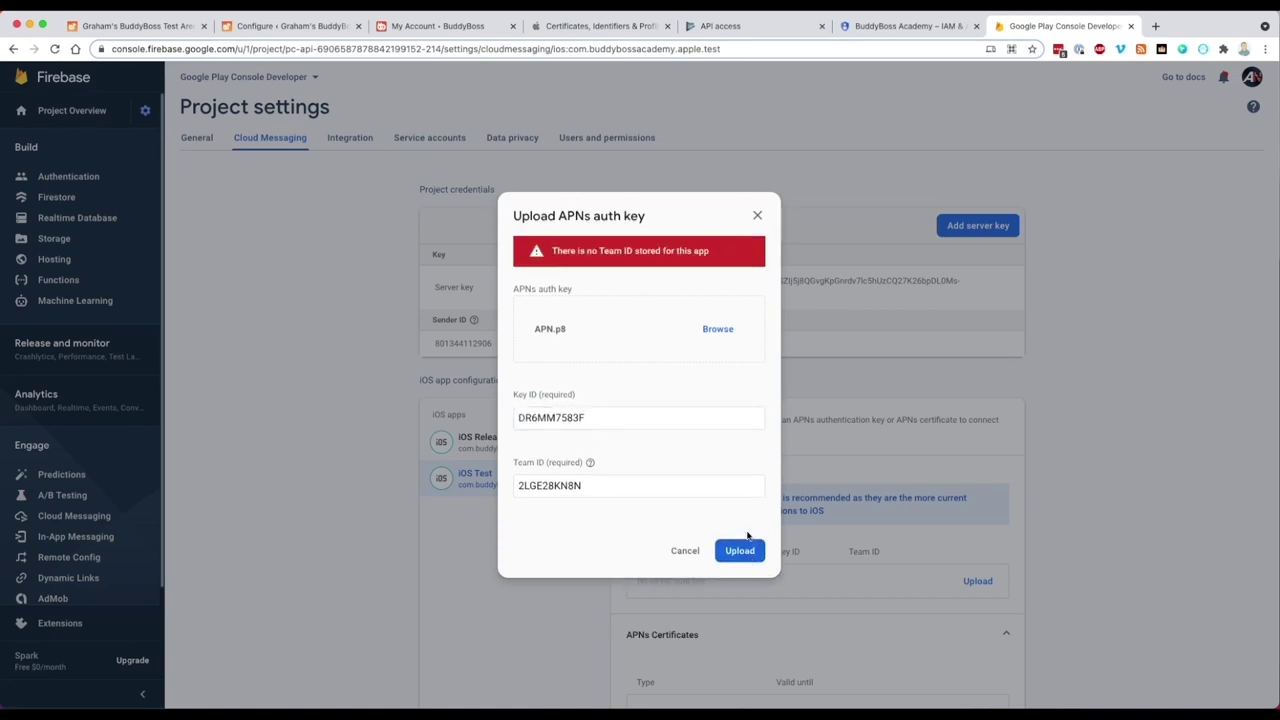
click(741, 551)
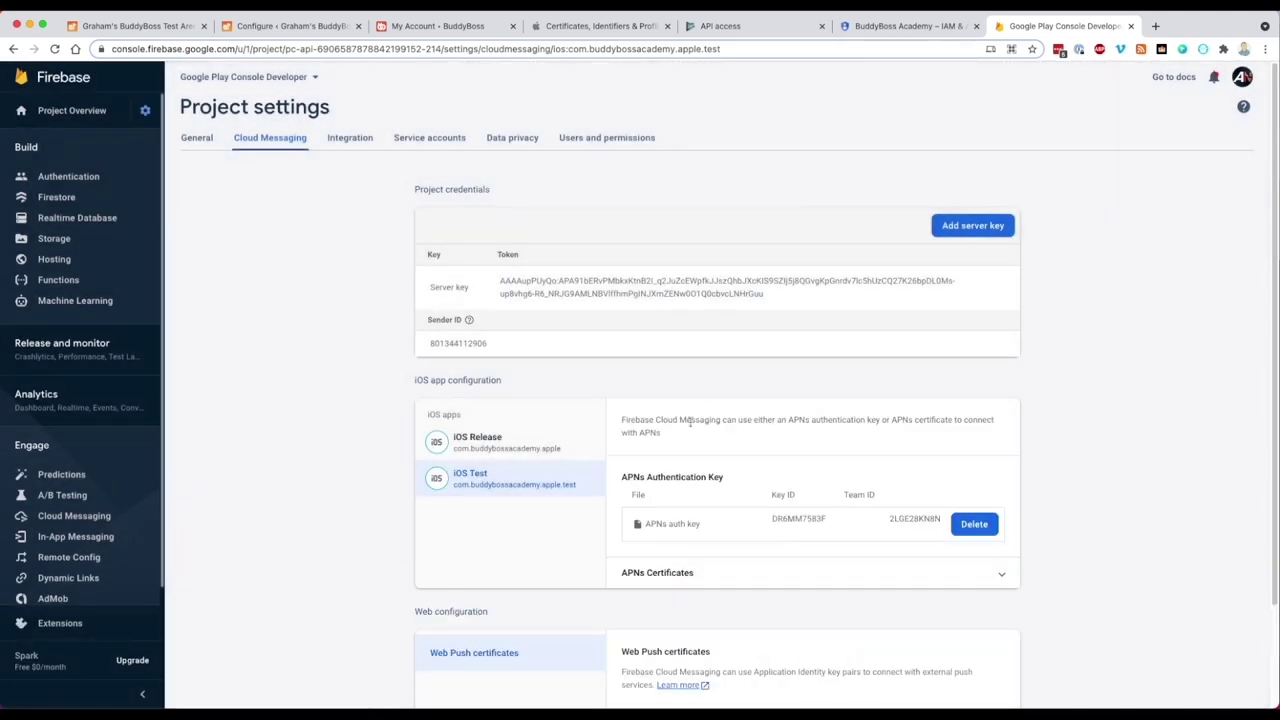
click(491, 447)
click(519, 480)
View the Android Test app's SDK details under General settings, then go to the WordPress tab
click(522, 451)
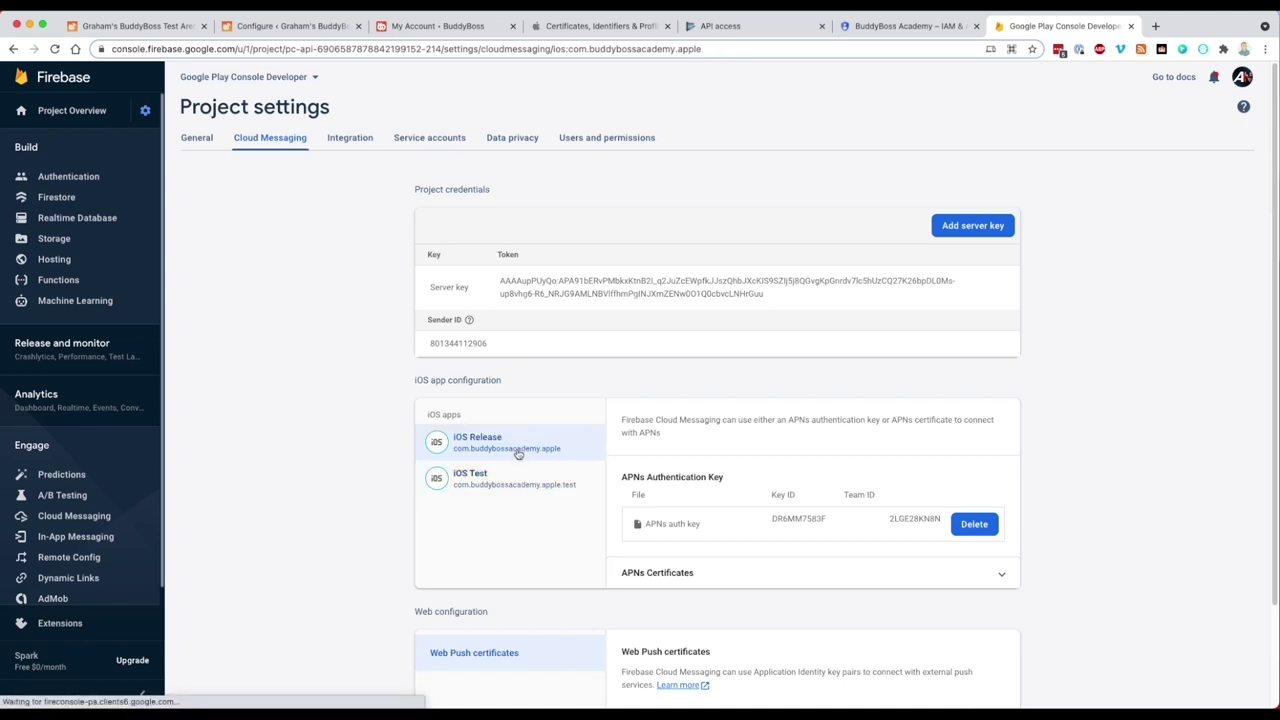
click(199, 139)
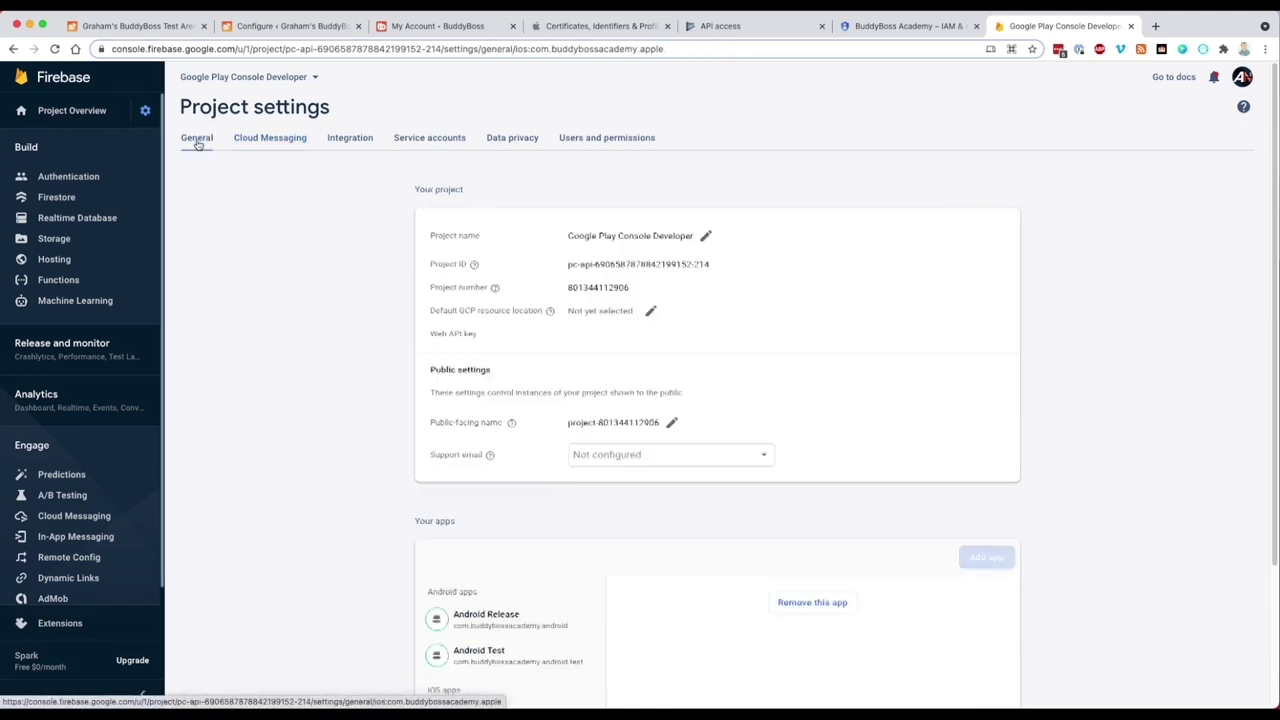
scroll(442, 580, down, 3)
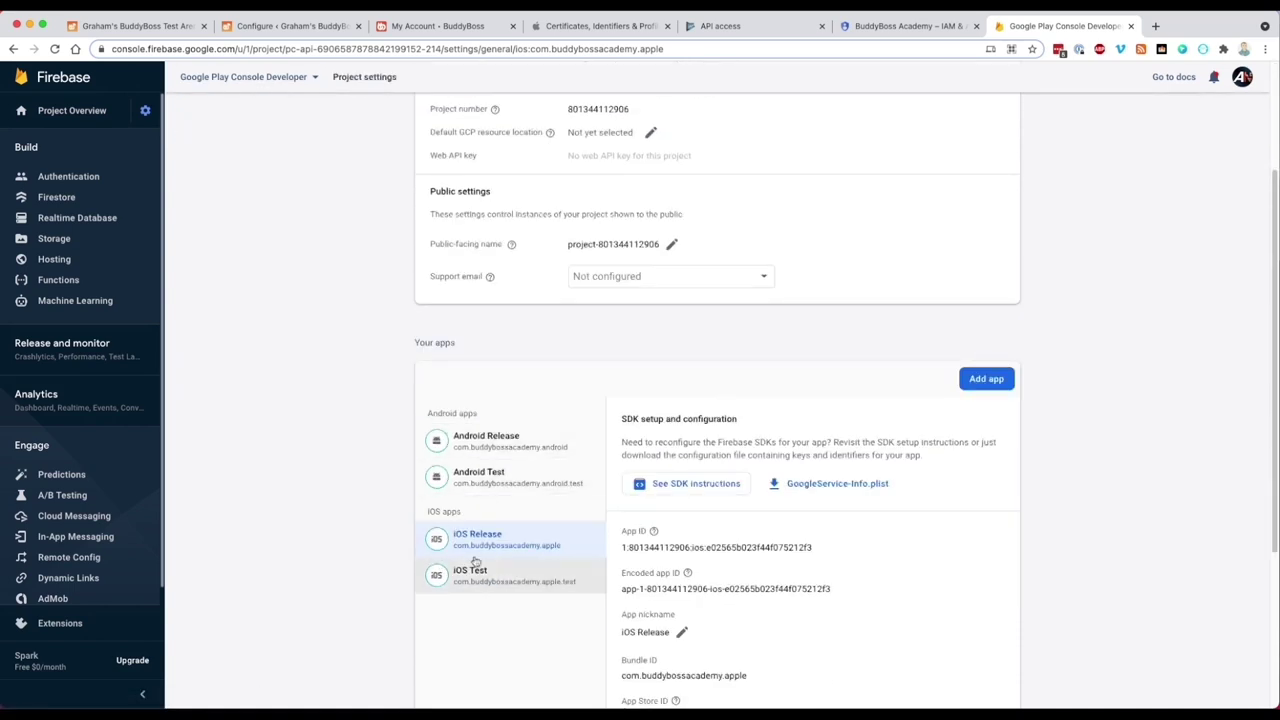
scroll(480, 578, down, 1)
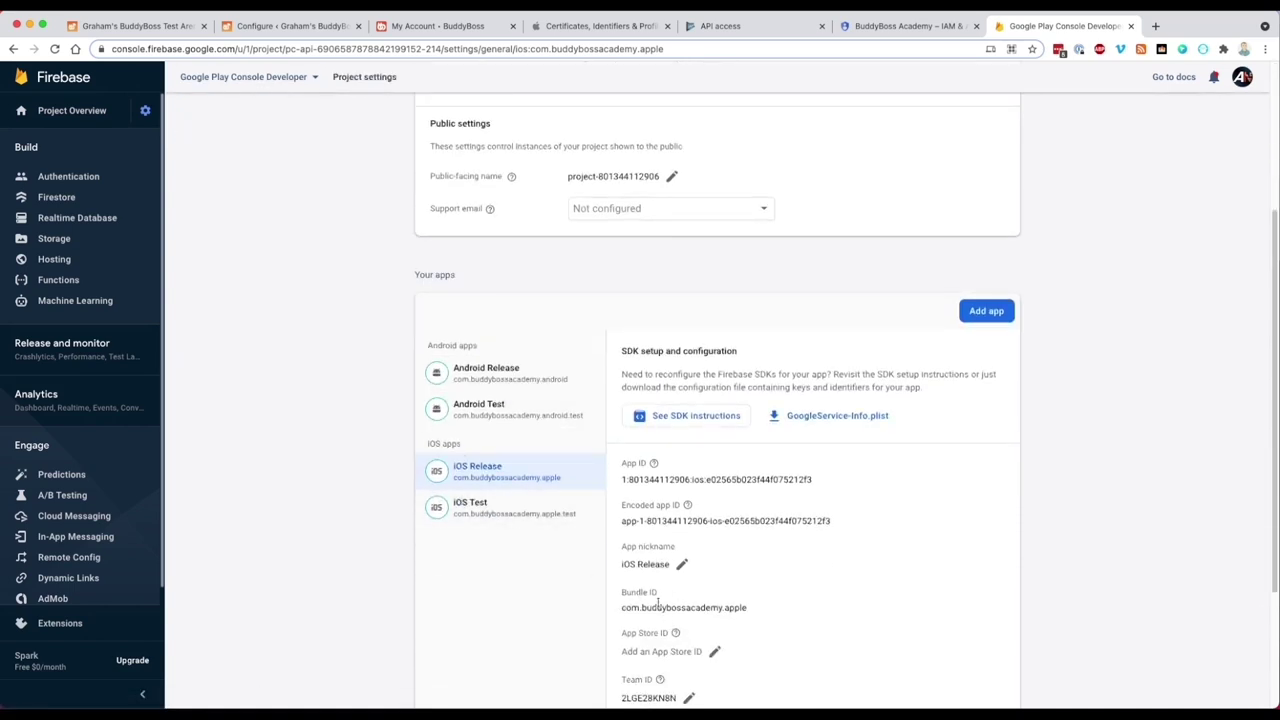
click(485, 412)
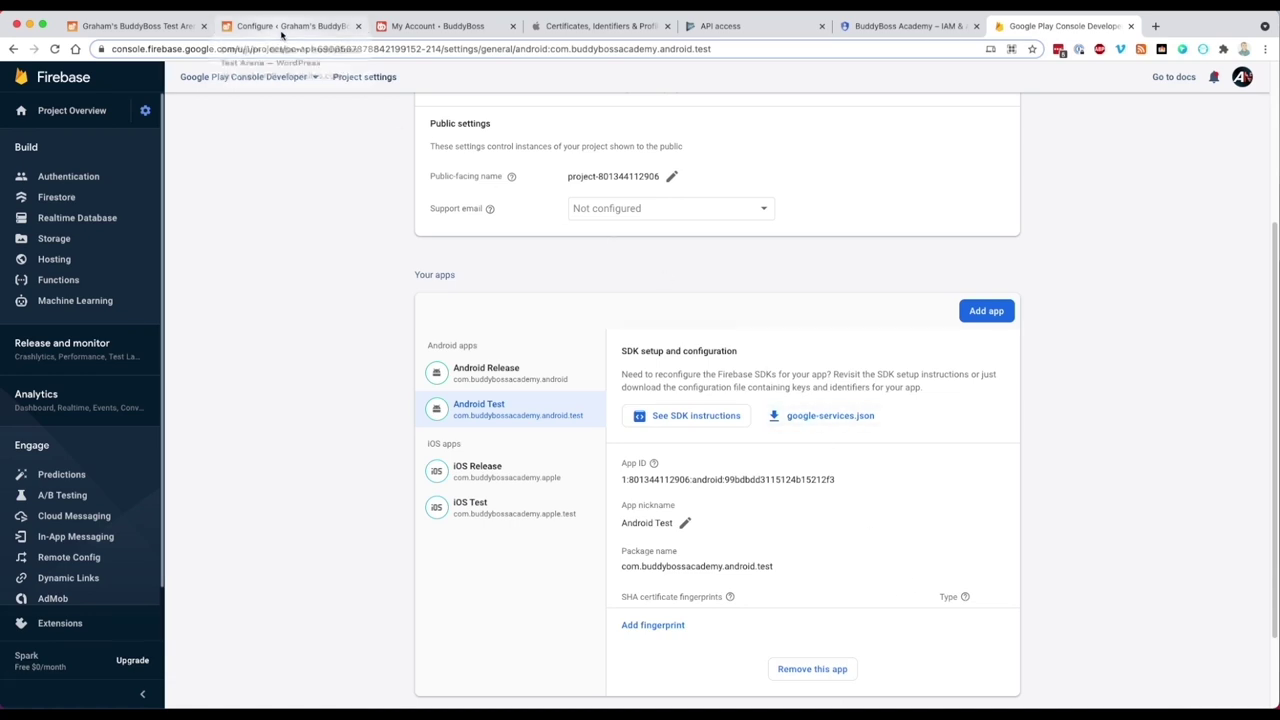
click(244, 27)
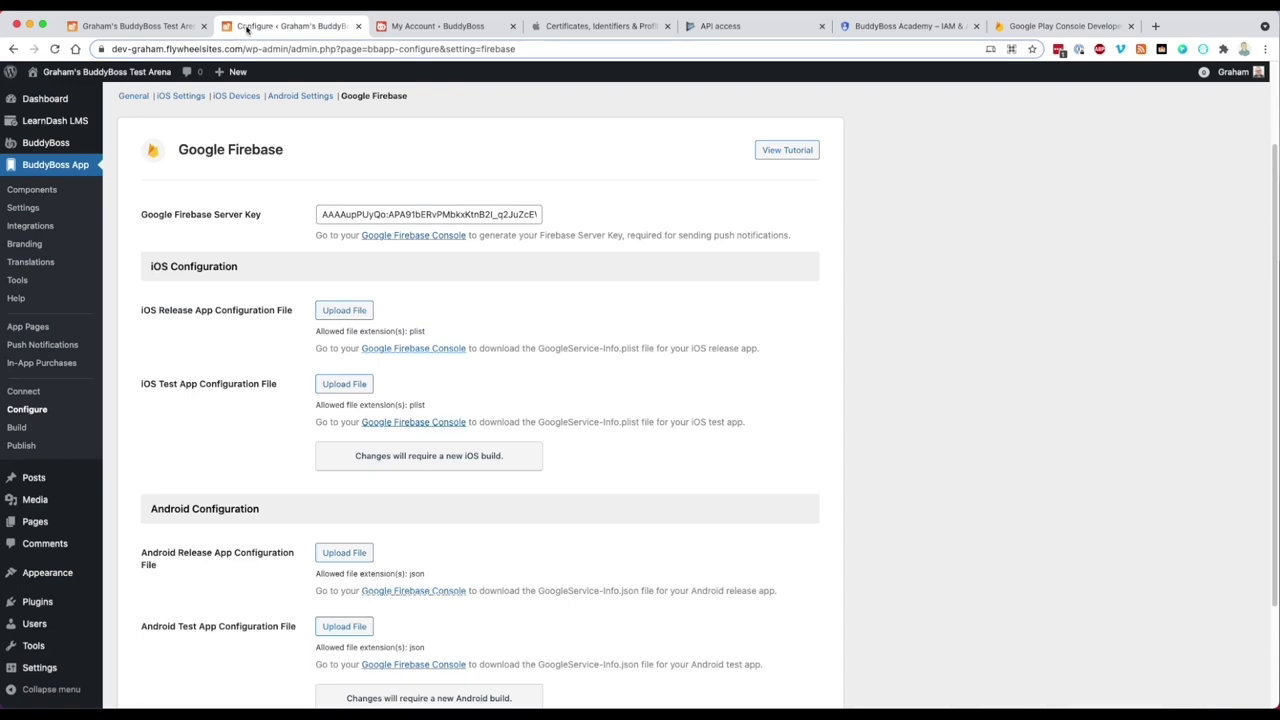
Upload iOSRelease.plist from the BuddyBoss Academy Firebase folder as the iOS Release file
click(342, 316)
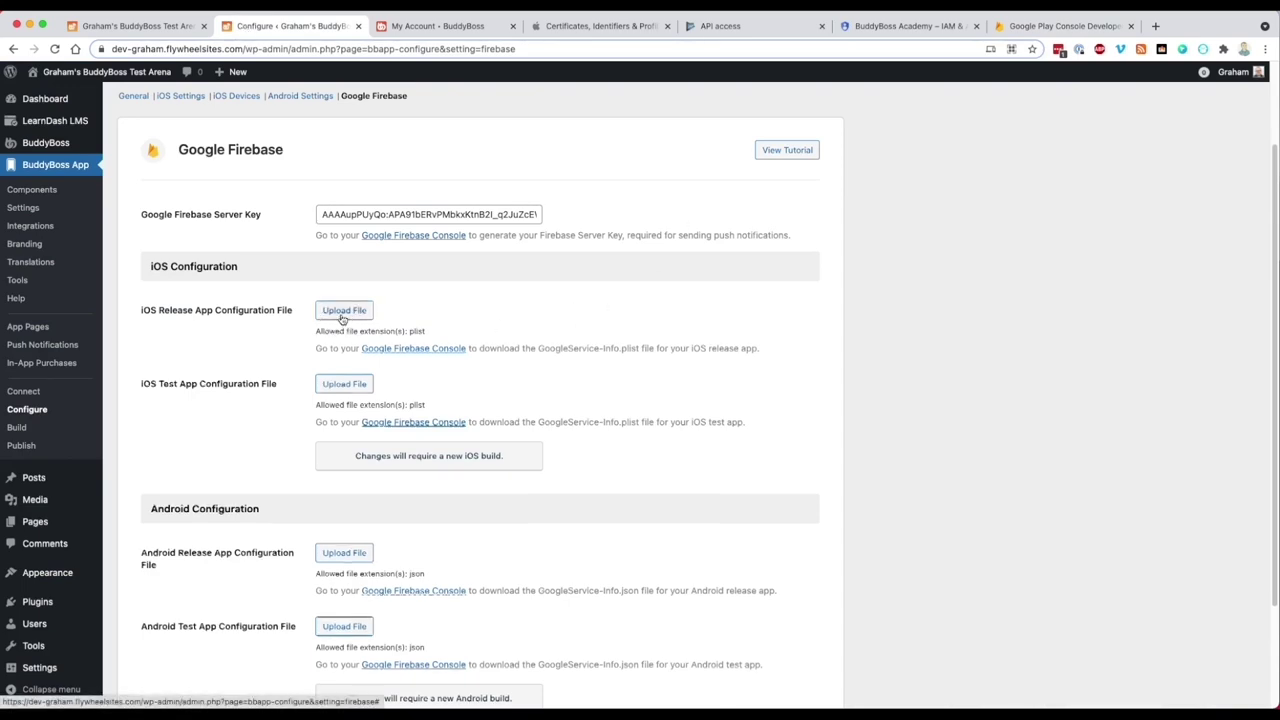
click(342, 312)
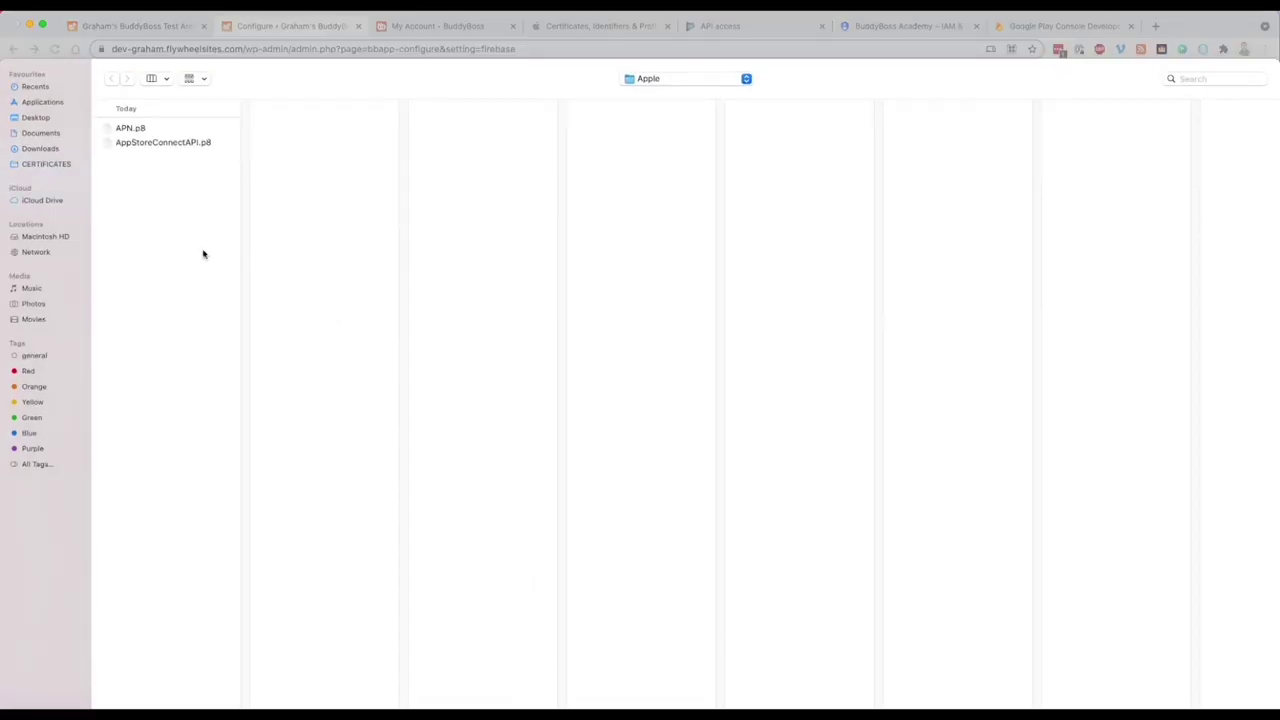
click(658, 80)
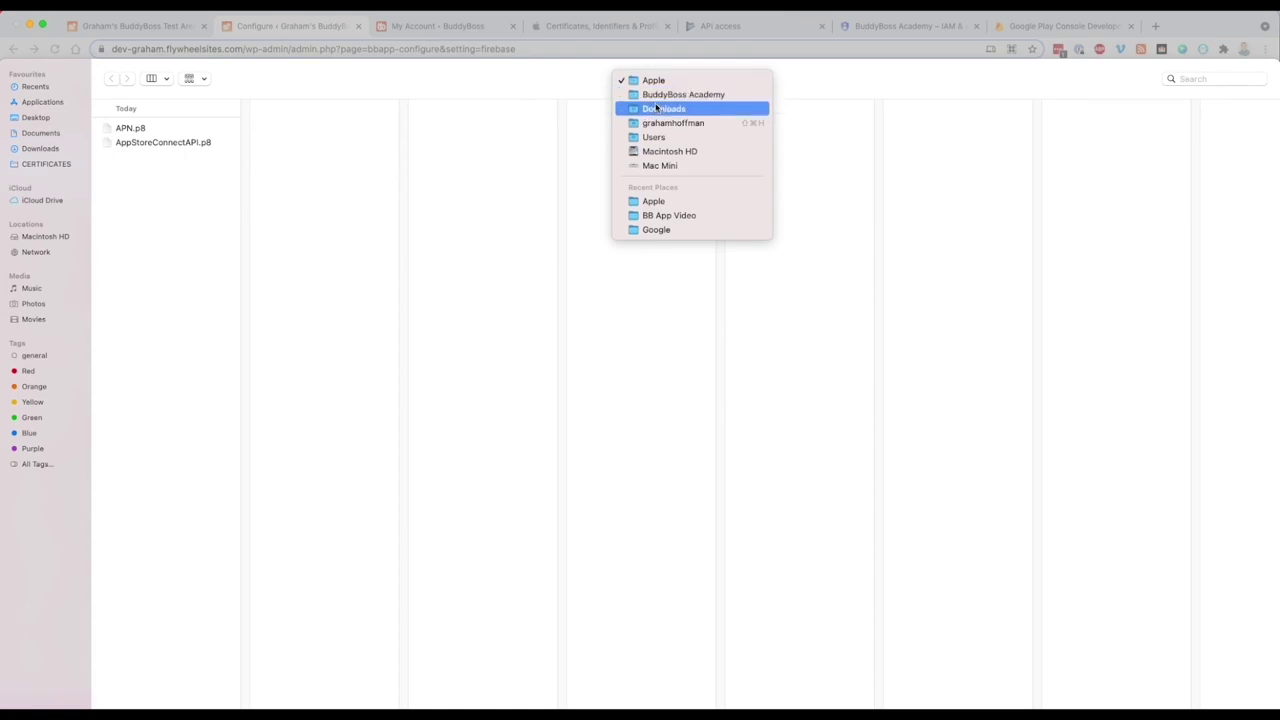
click(655, 97)
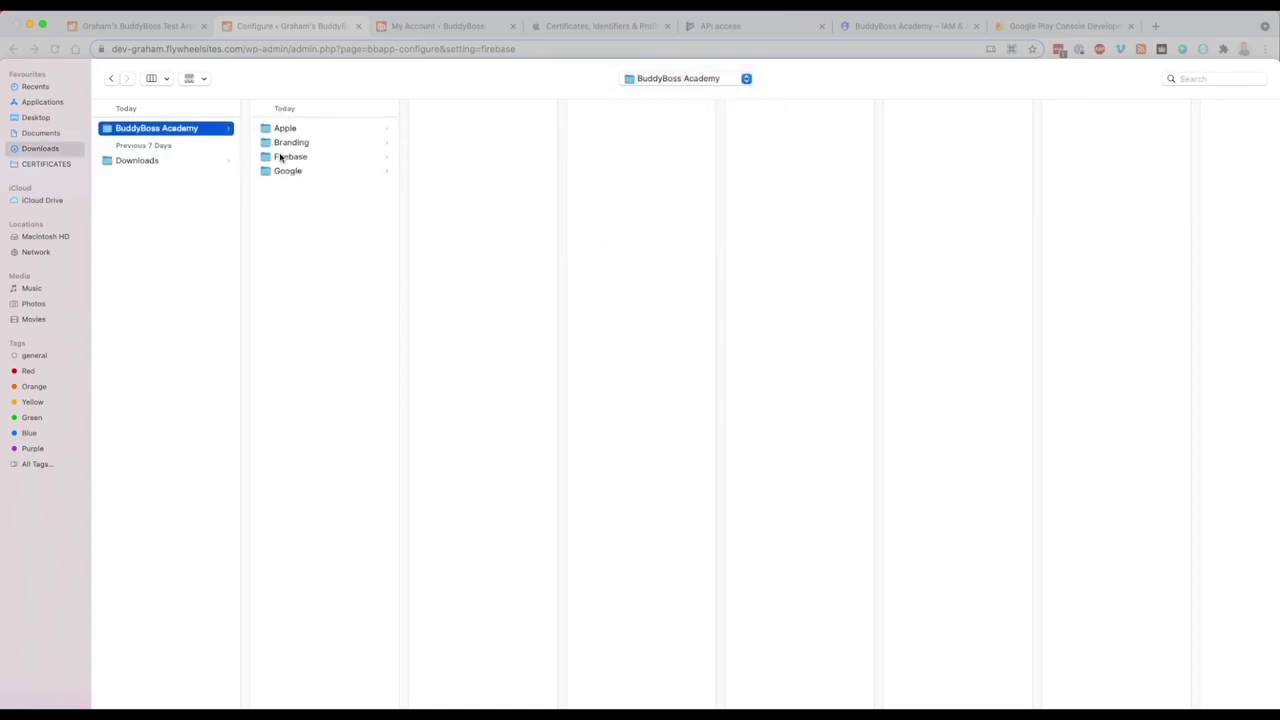
click(281, 157)
double_click(449, 157)
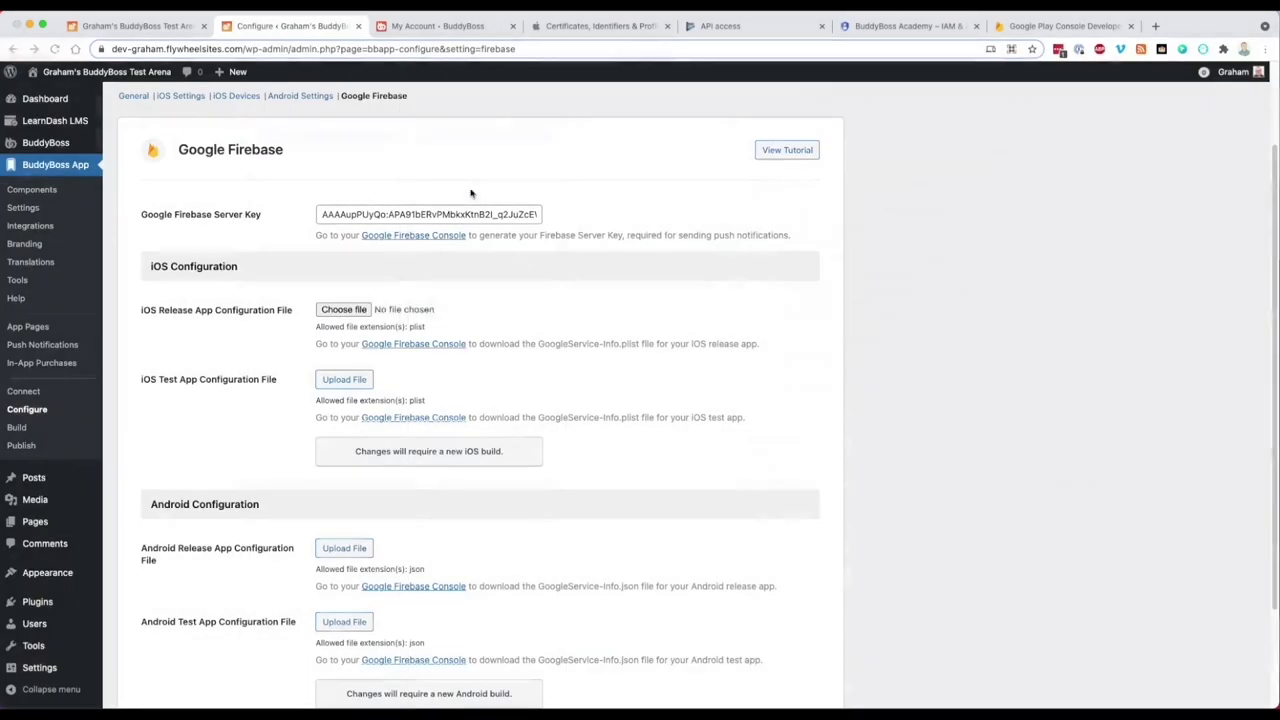
Upload iOSTest.plist as the iOS Test file and save the settings
click(344, 379)
click(343, 379)
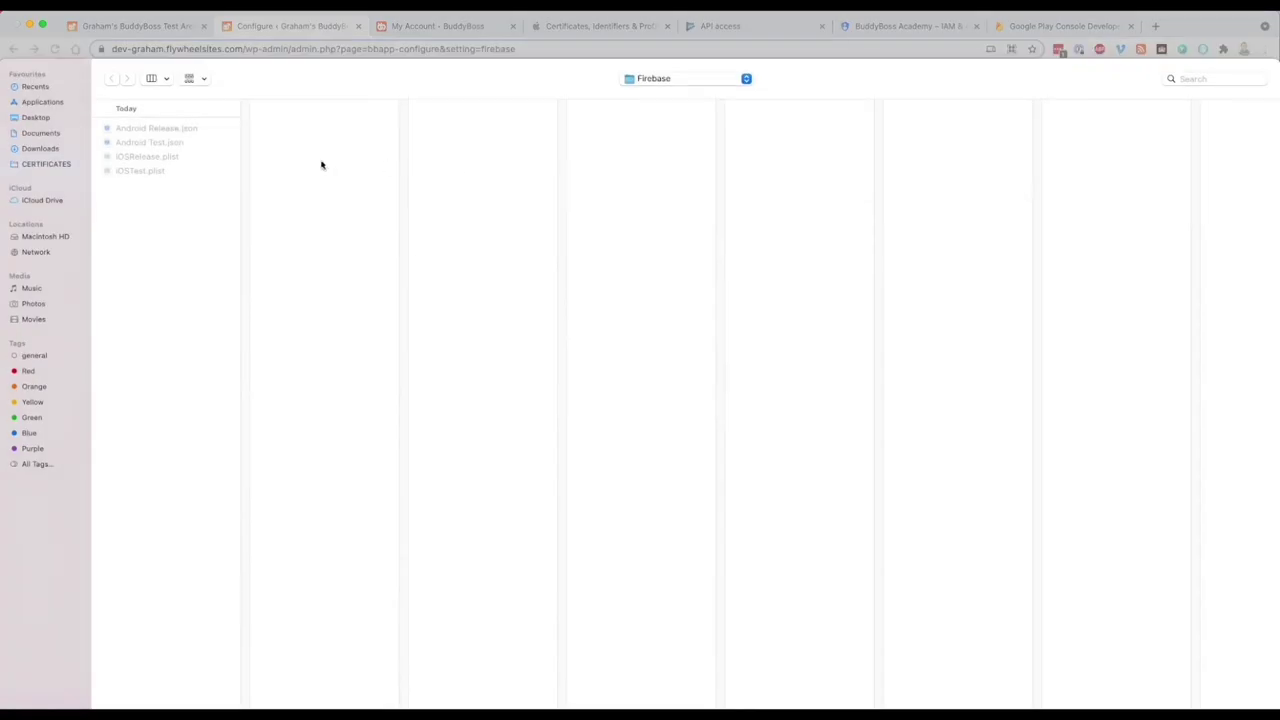
click(140, 170)
double_click(140, 170)
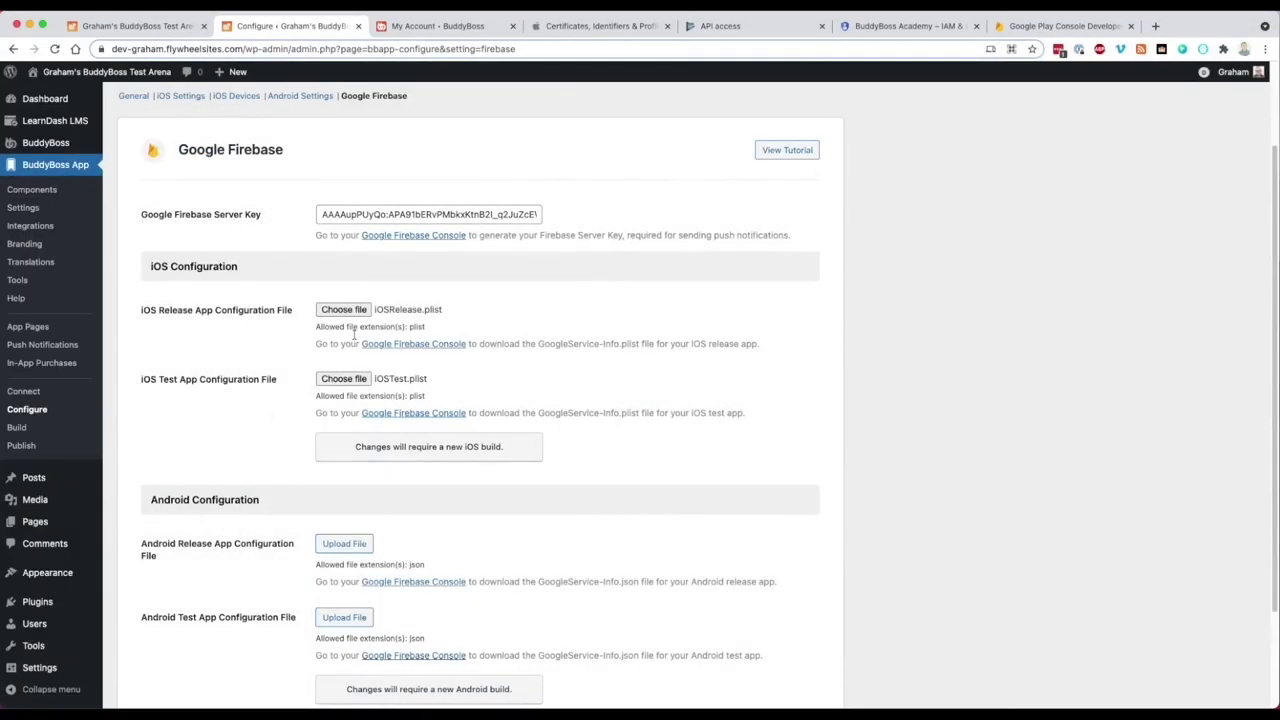
scroll(1266, 271, down, 3)
click(151, 666)
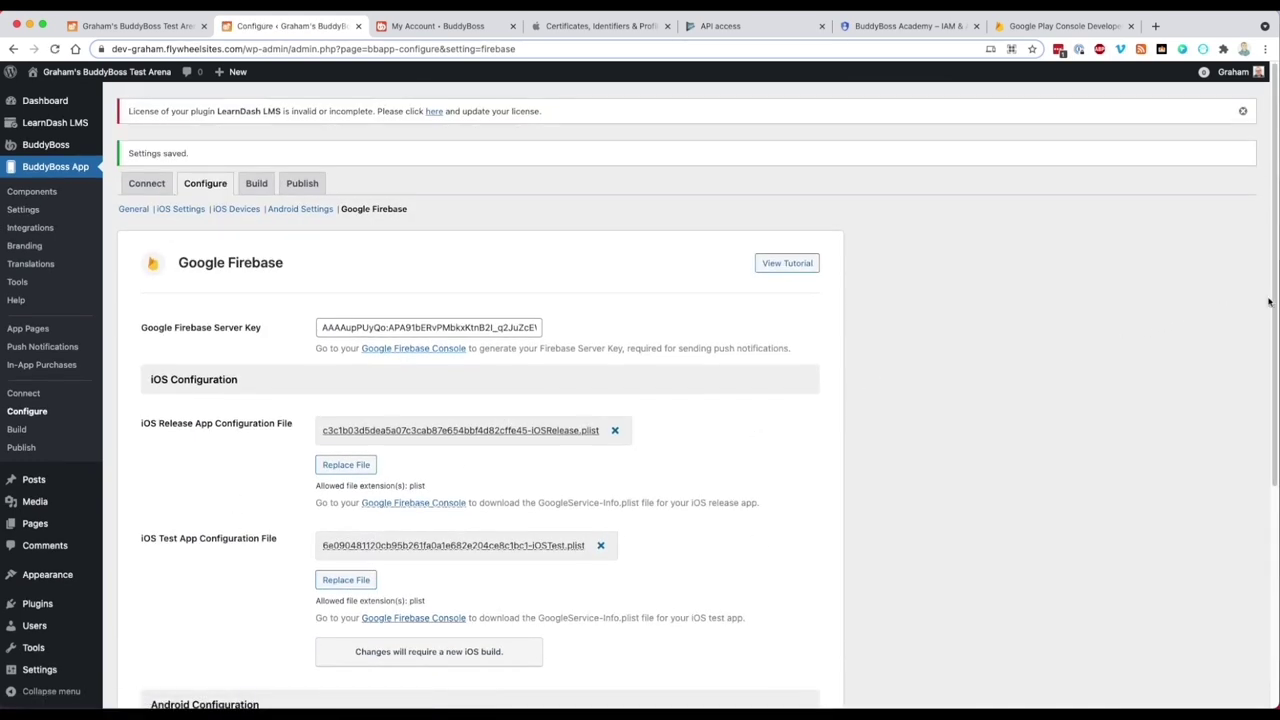
scroll(1270, 303, down, 1)
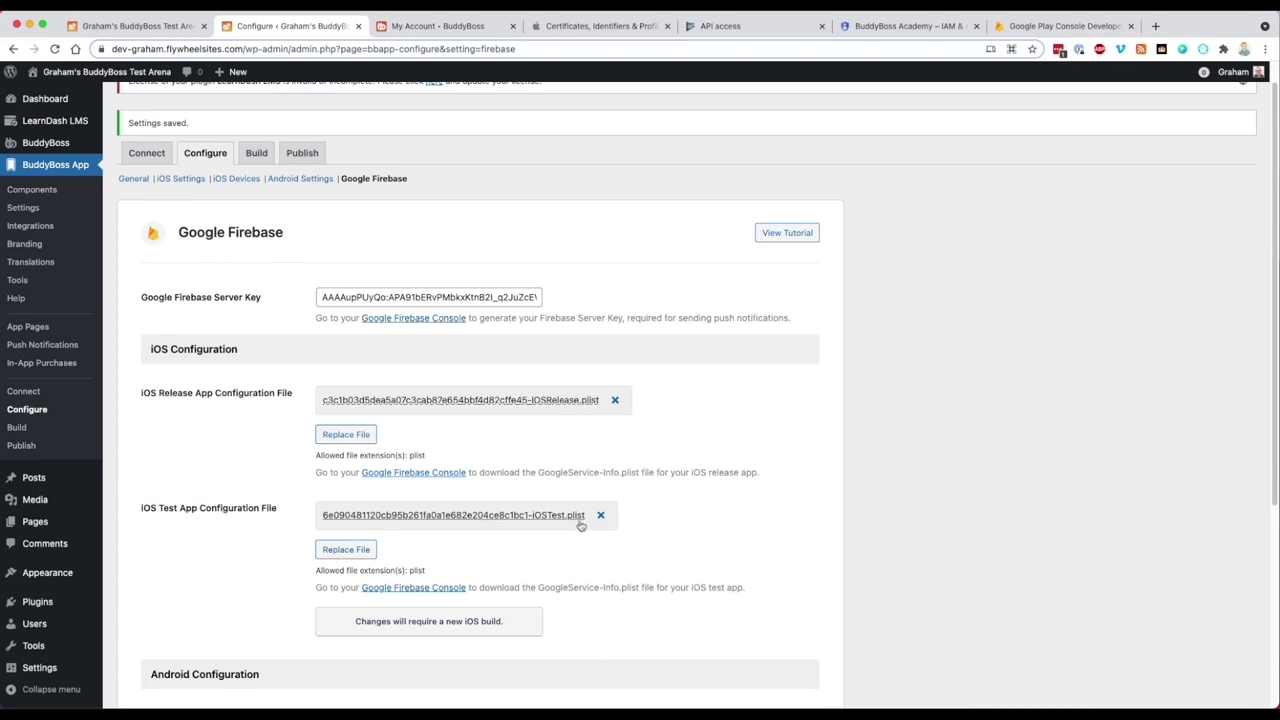
scroll(1260, 486, down, 5)
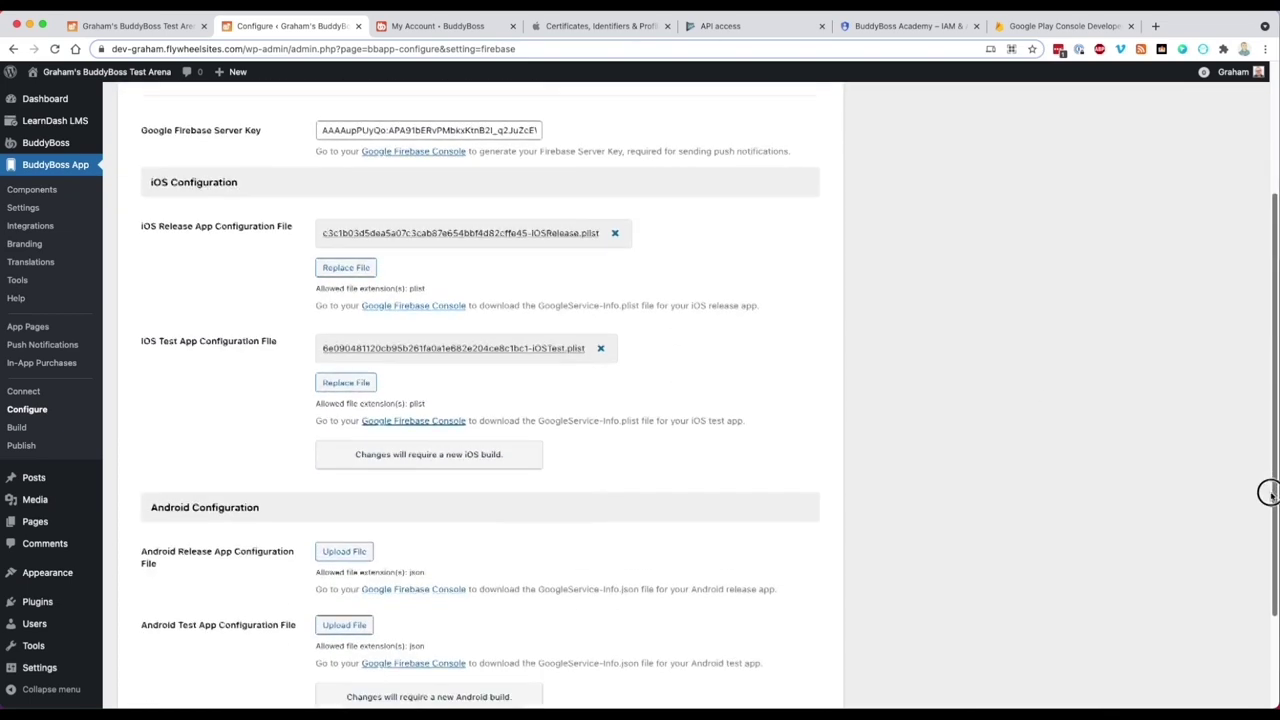
Upload Android Release.json and Android Test.json as the Android files and save
click(363, 547)
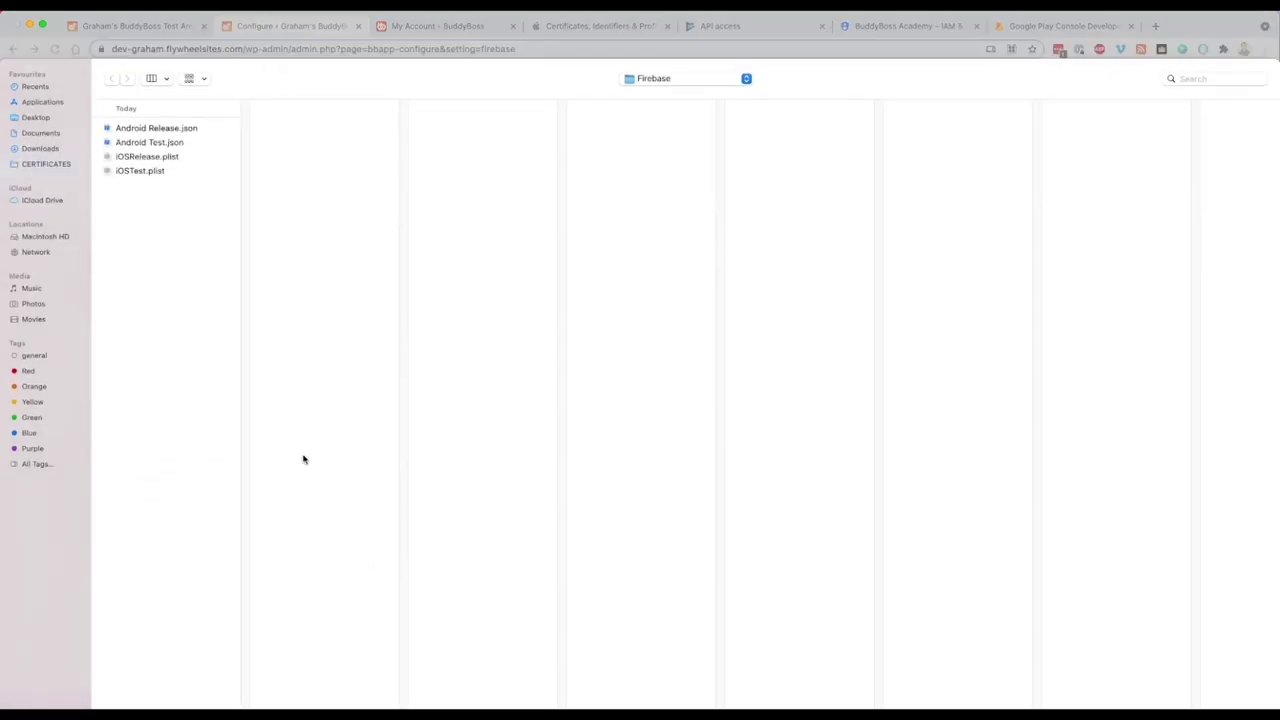
double_click(149, 124)
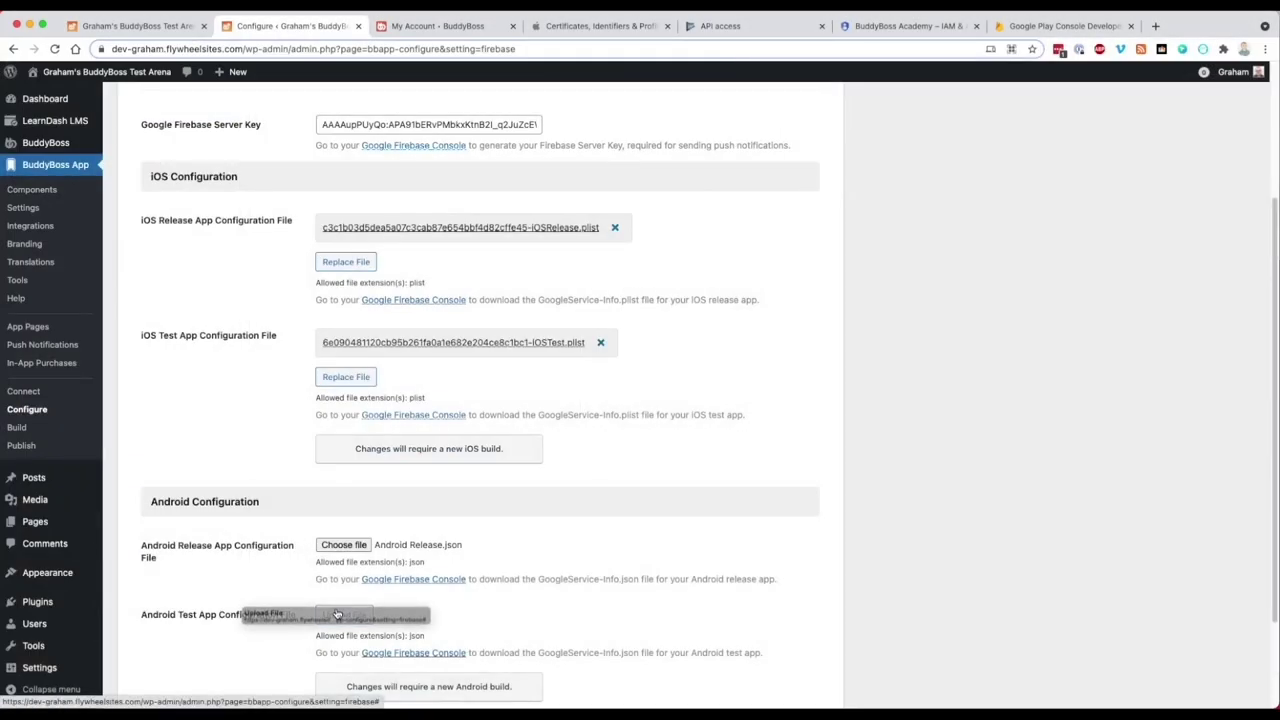
click(337, 612)
double_click(145, 143)
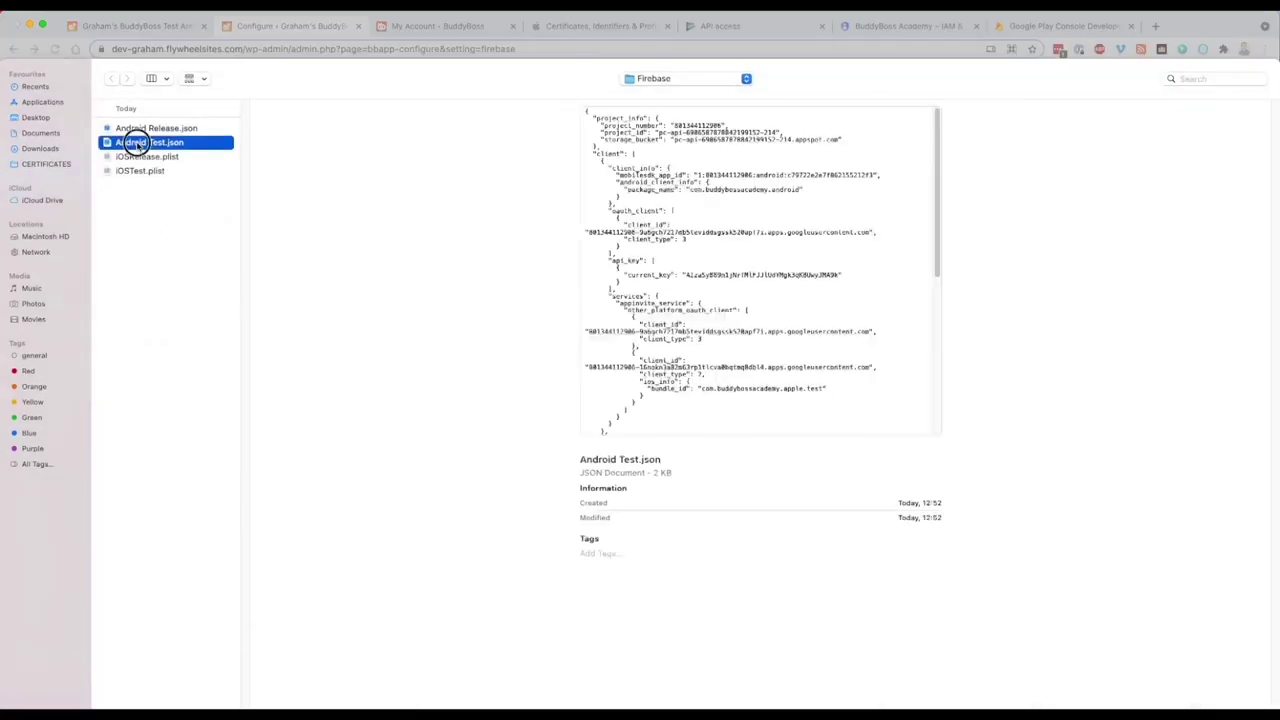
scroll(531, 572, down, 3)
click(150, 641)
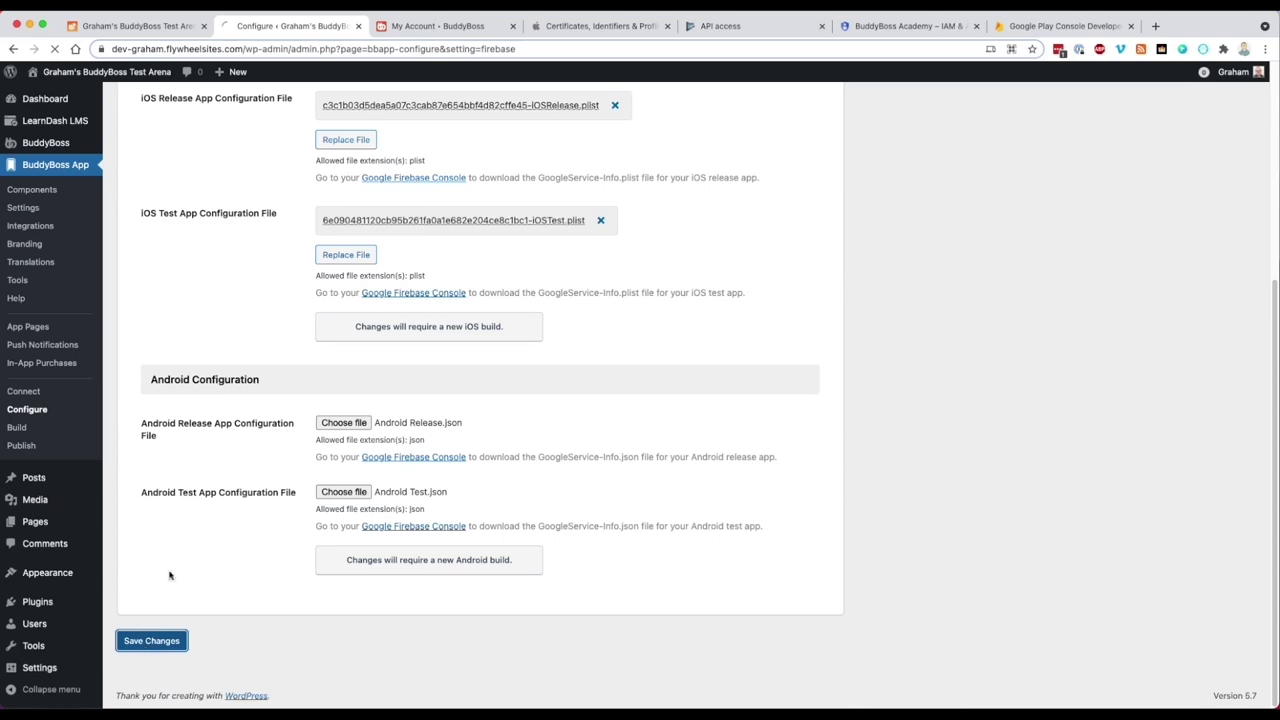
Go to the BuddyBoss App Settings page from the sidebar
drag(1272, 375, 1272, 545)
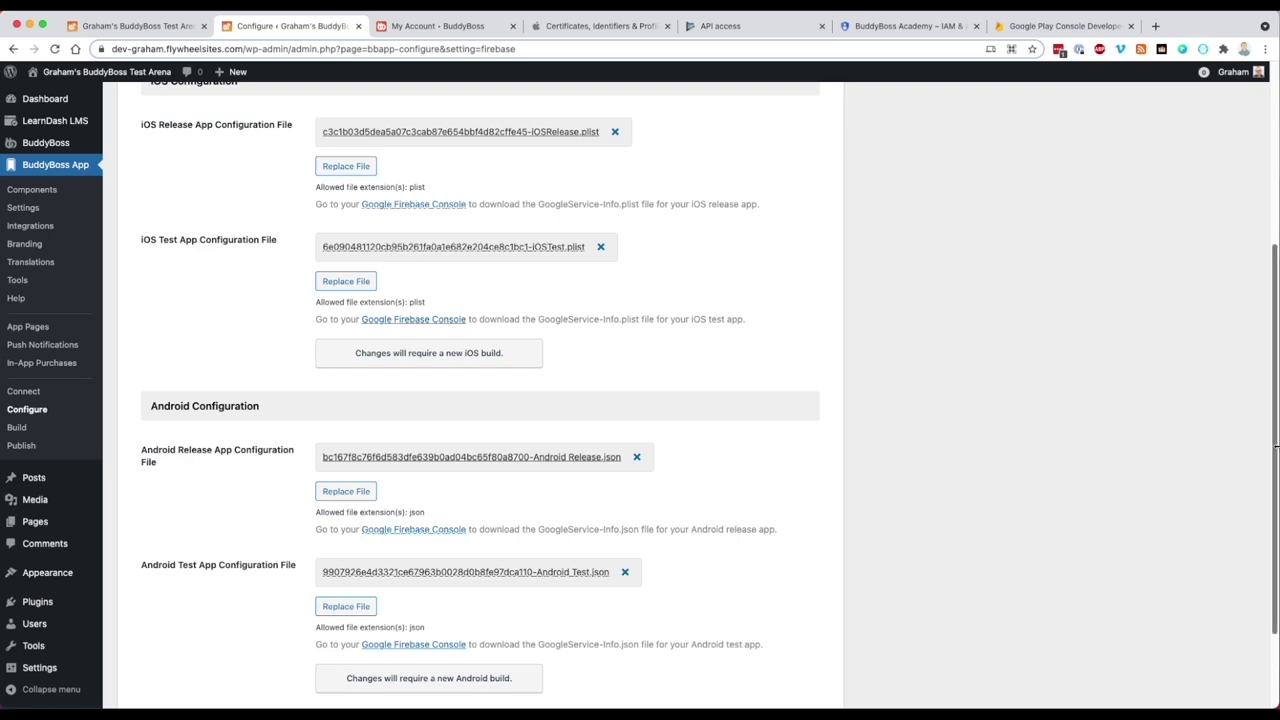
drag(1272, 451, 1271, 437)
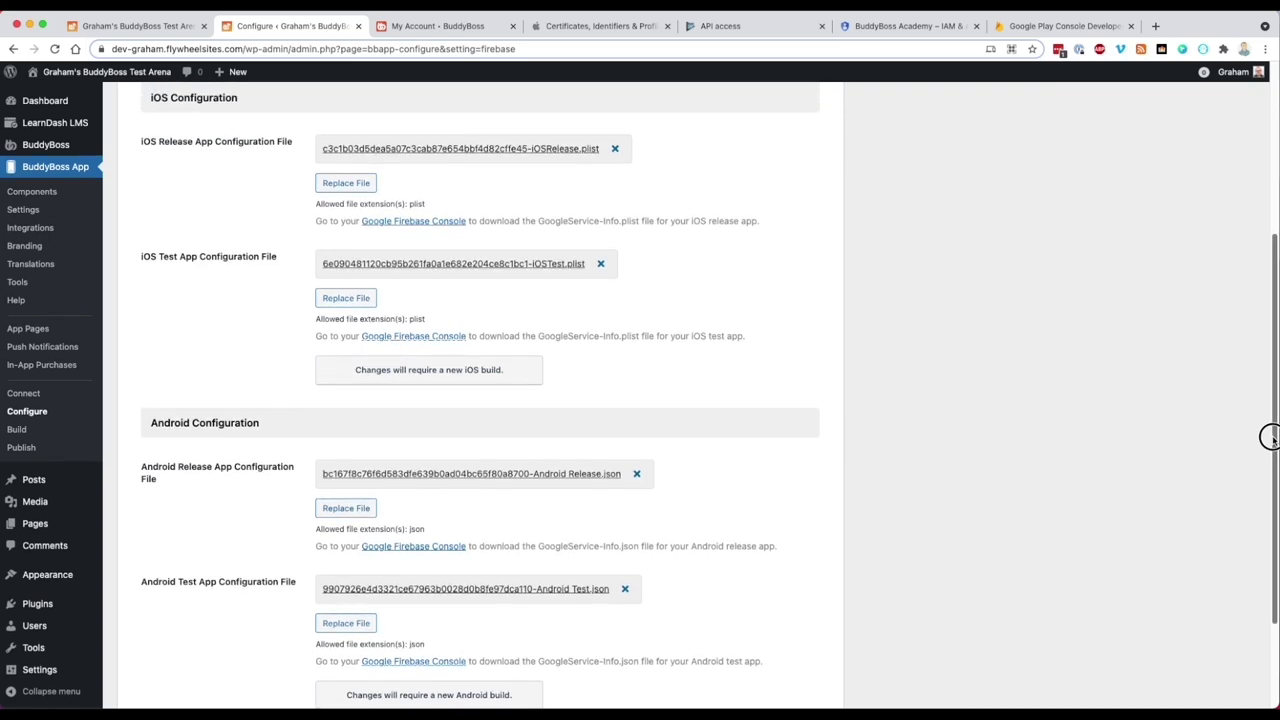
drag(1270, 437, 1258, 282)
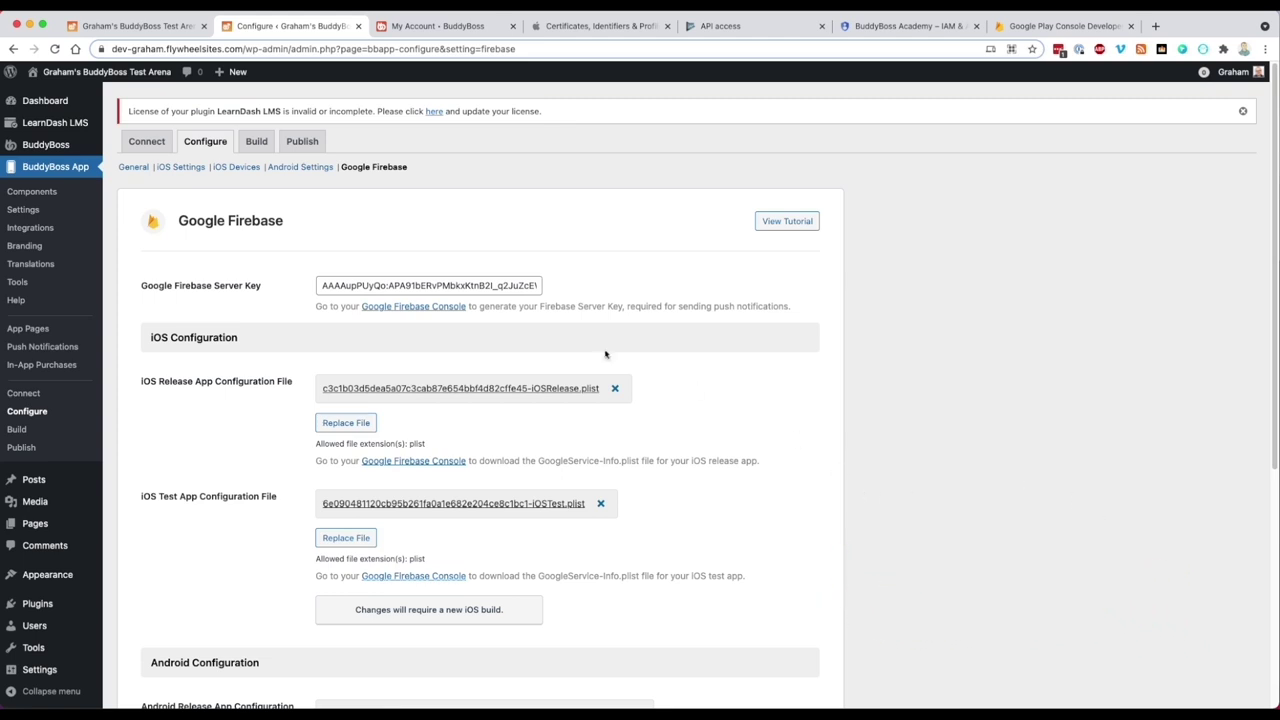
click(13, 211)
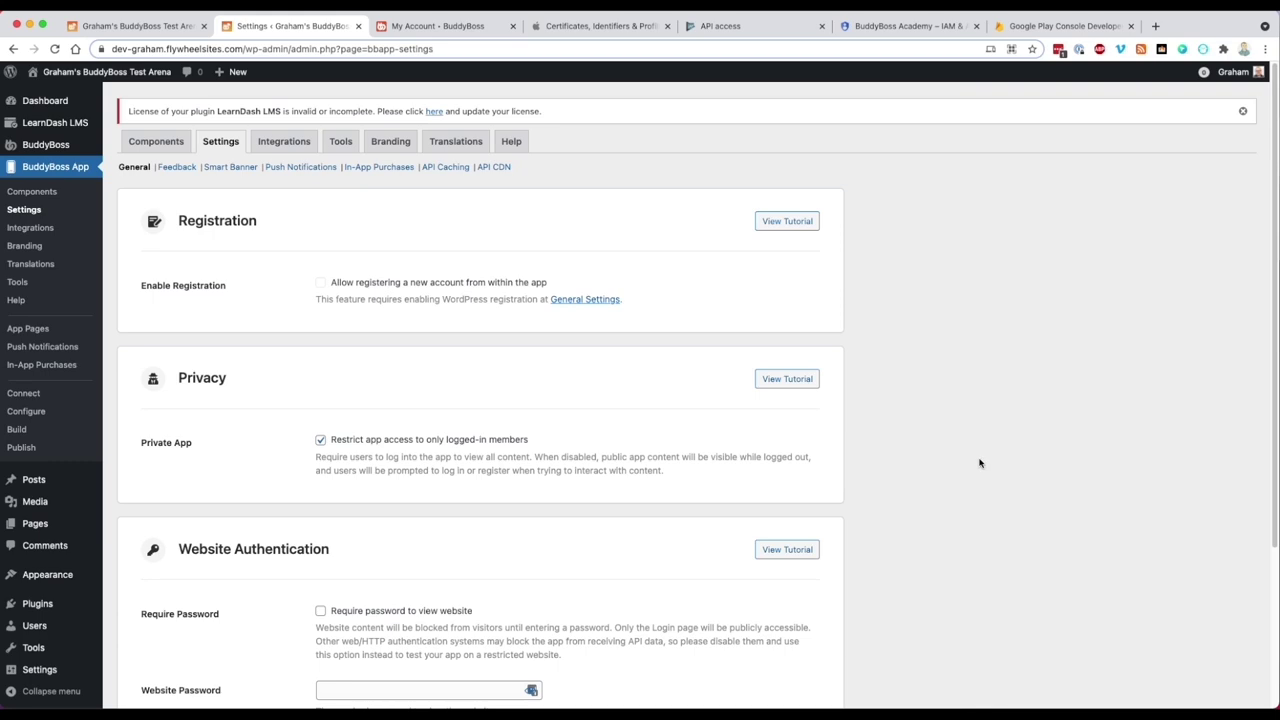
Tick Send us Feedback, Report a Bug, and Rate this App for iOS and Android, then save
drag(1268, 384, 1268, 482)
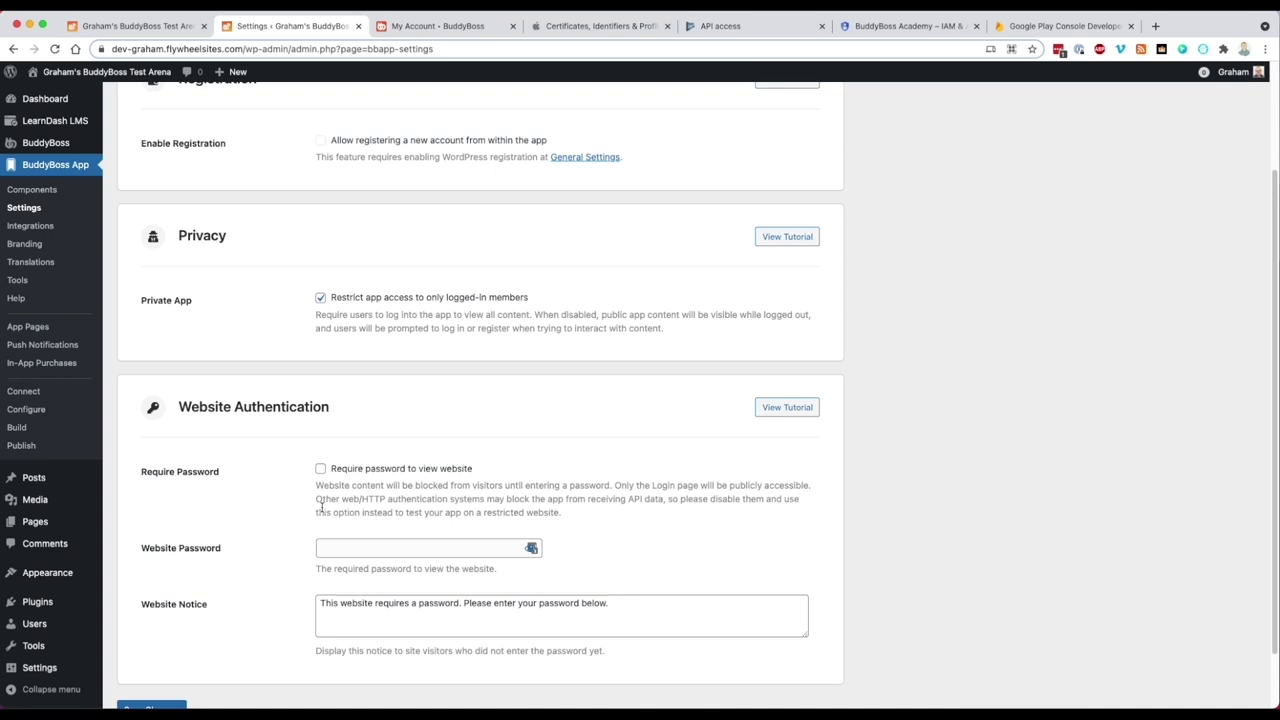
drag(1271, 505, 1271, 369)
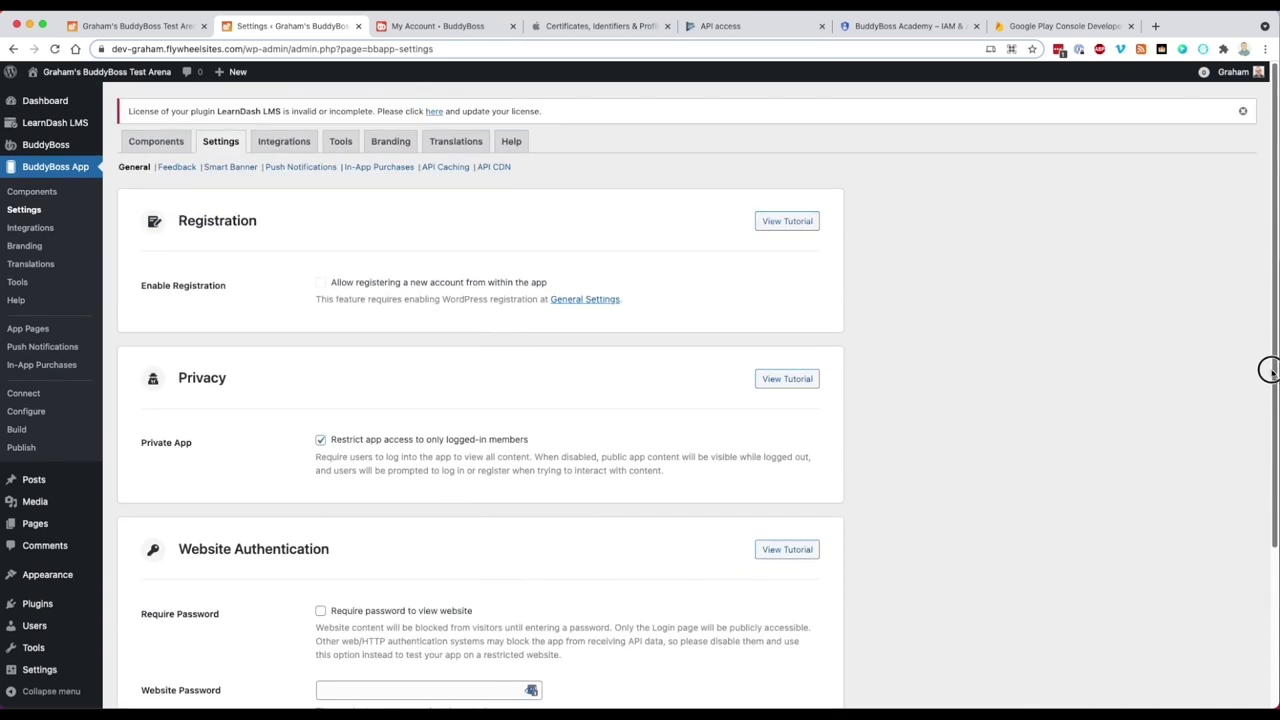
click(162, 170)
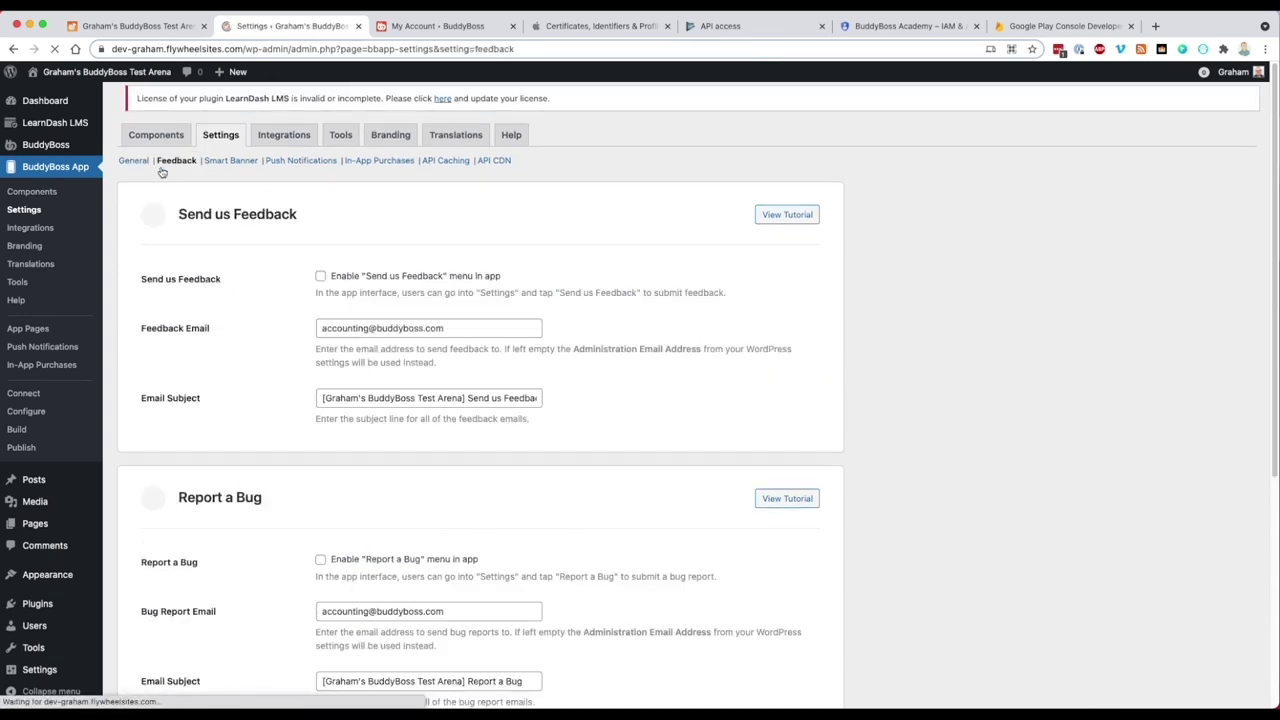
click(320, 283)
click(320, 566)
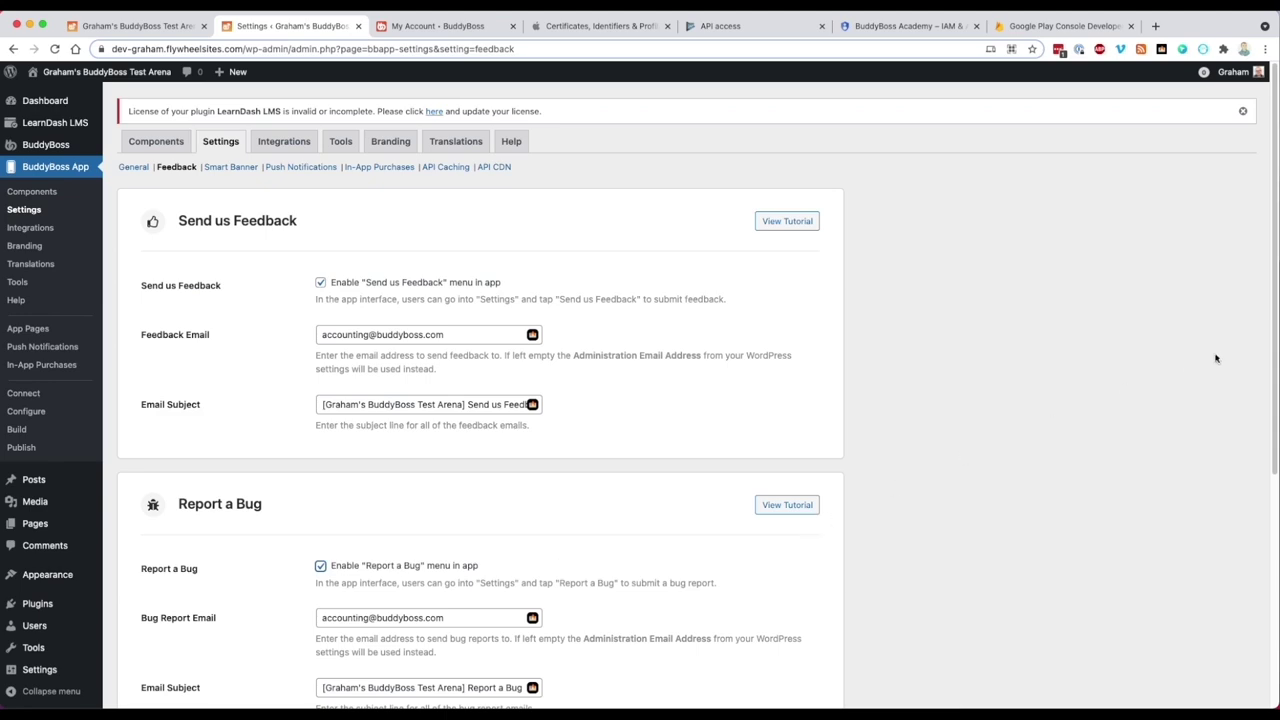
drag(1270, 362, 1272, 580)
click(339, 570)
click(336, 607)
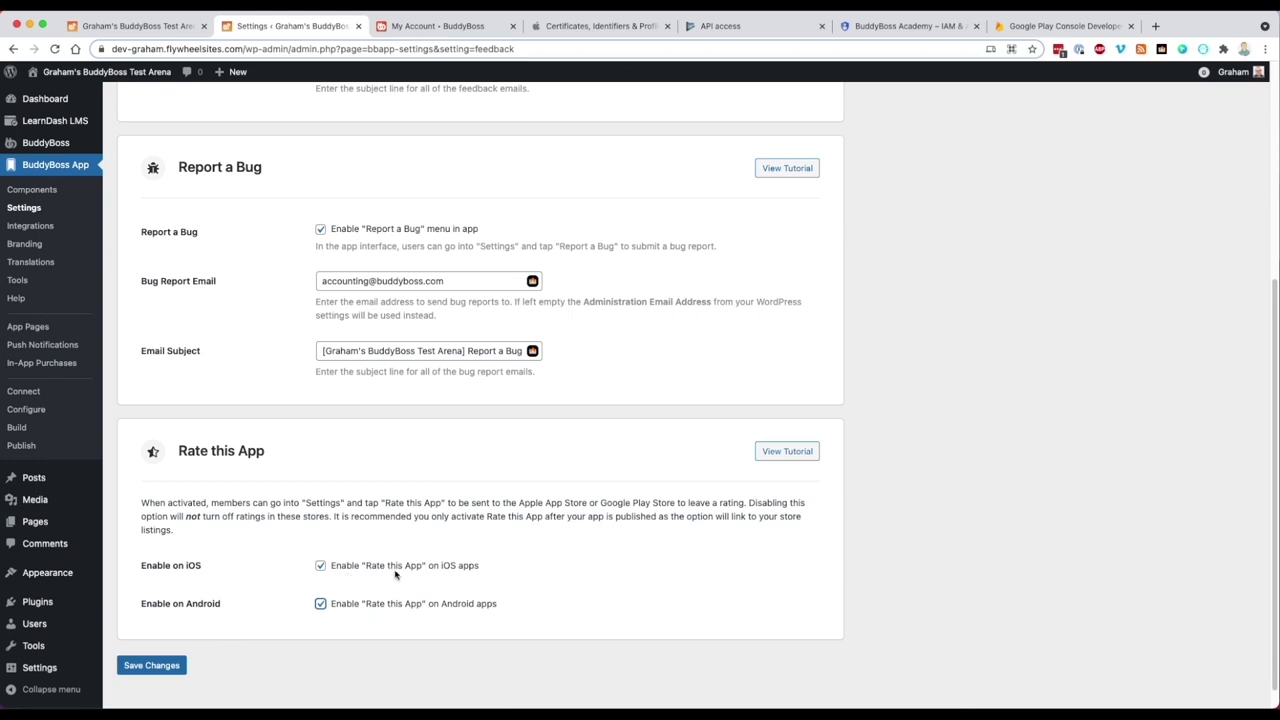
click(151, 666)
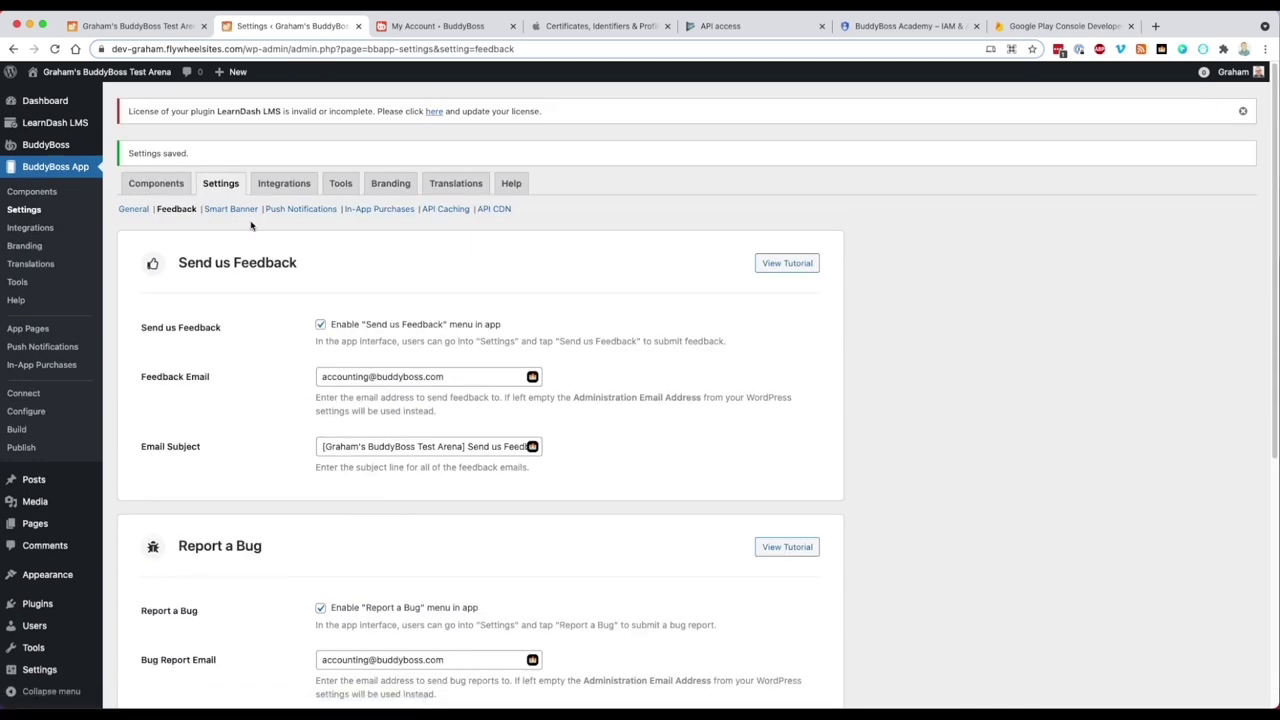
Turn on the Smart Banner for iOS and Android browsers, save, then view Push Notifications settings
click(231, 210)
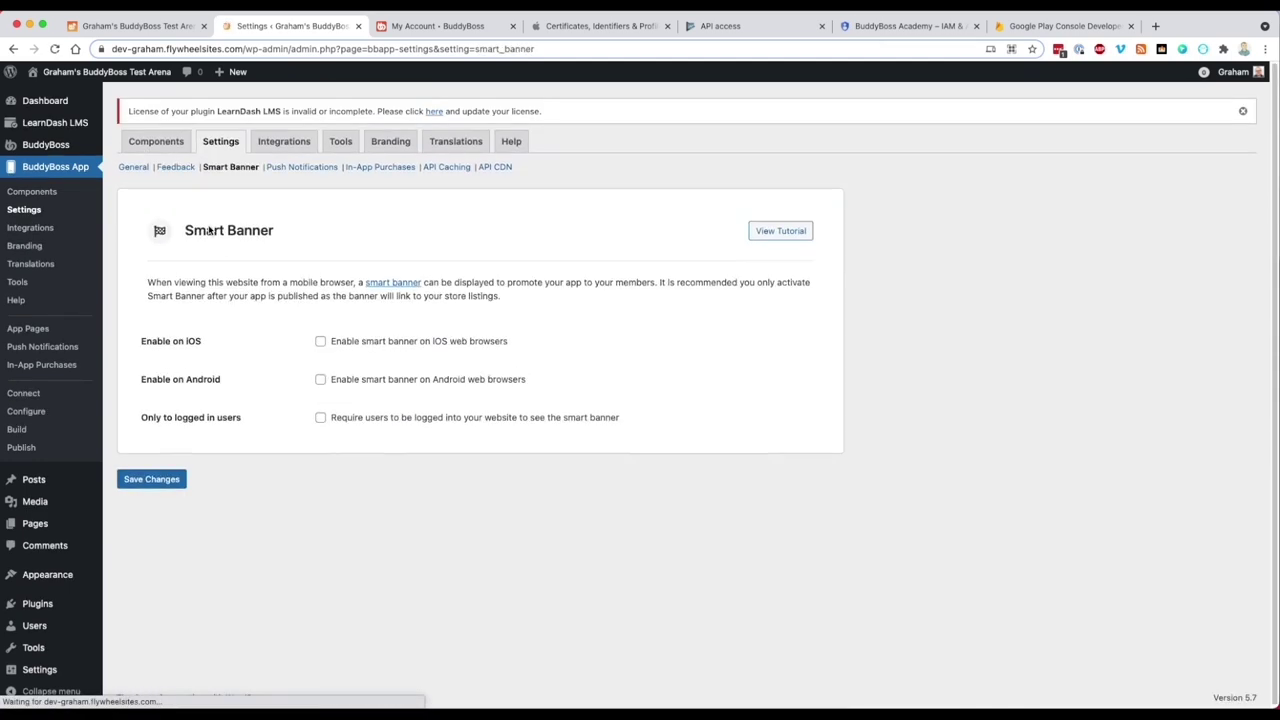
click(320, 341)
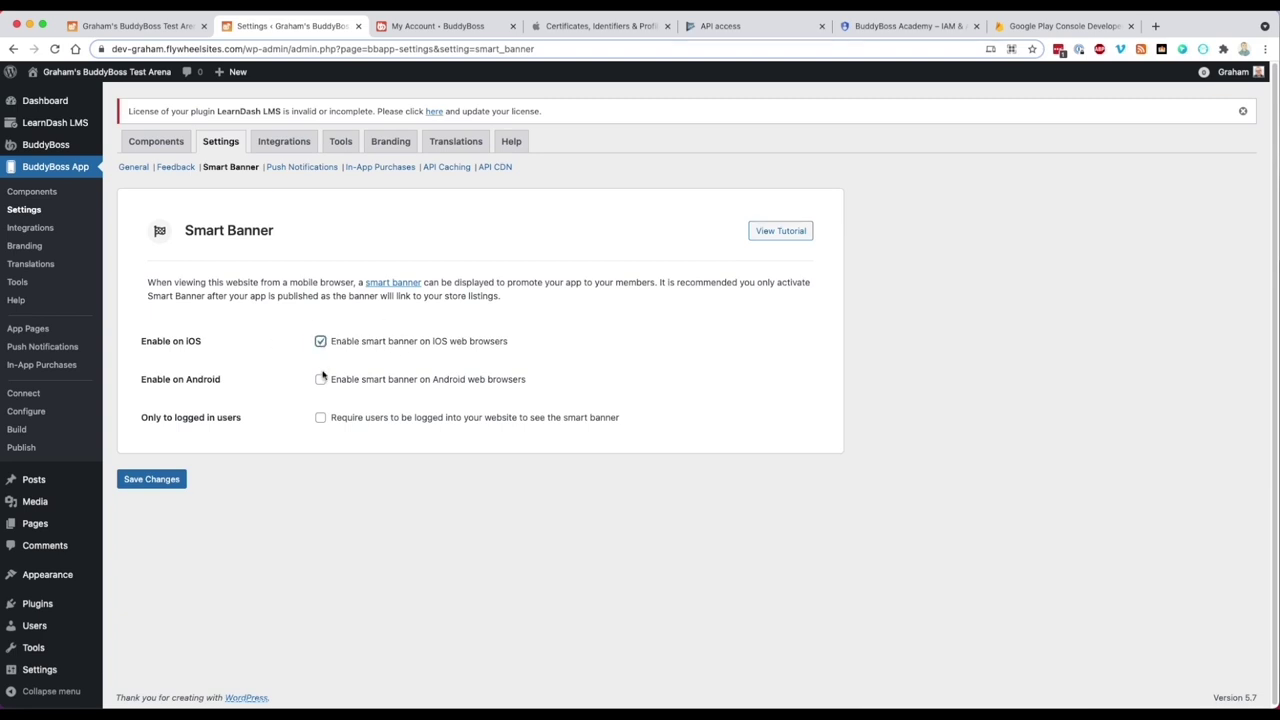
click(320, 380)
click(169, 481)
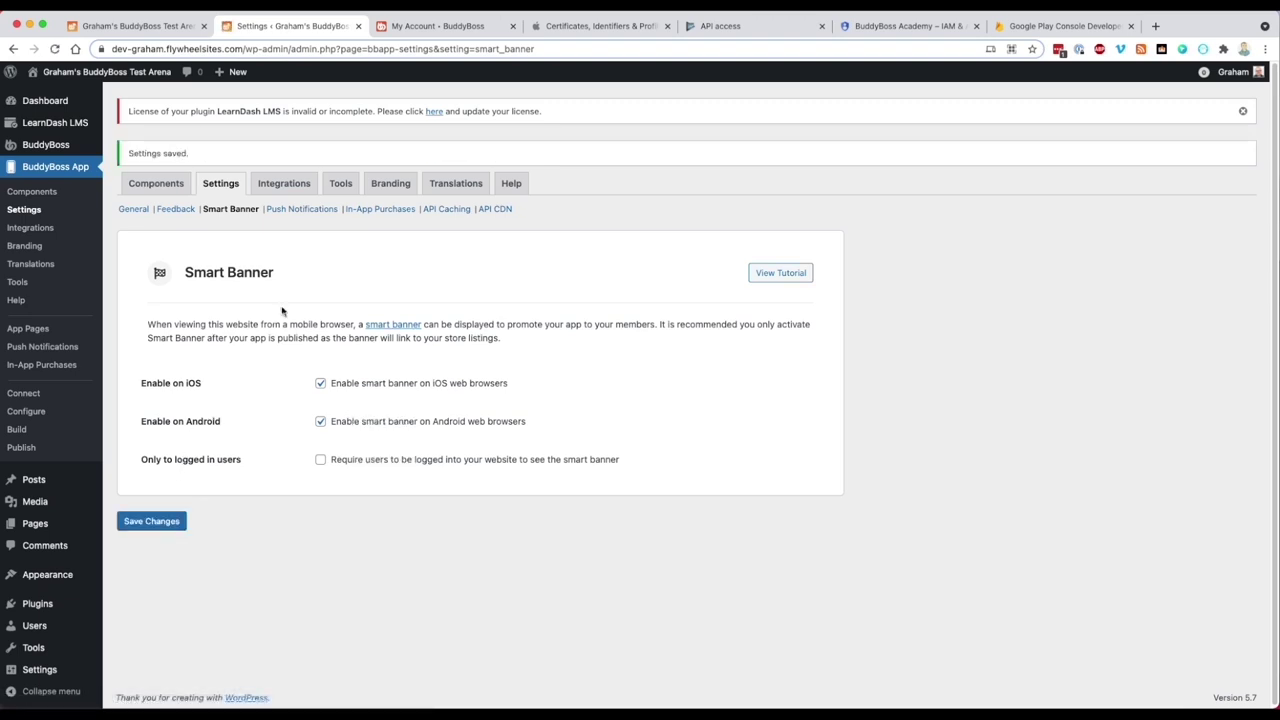
click(297, 209)
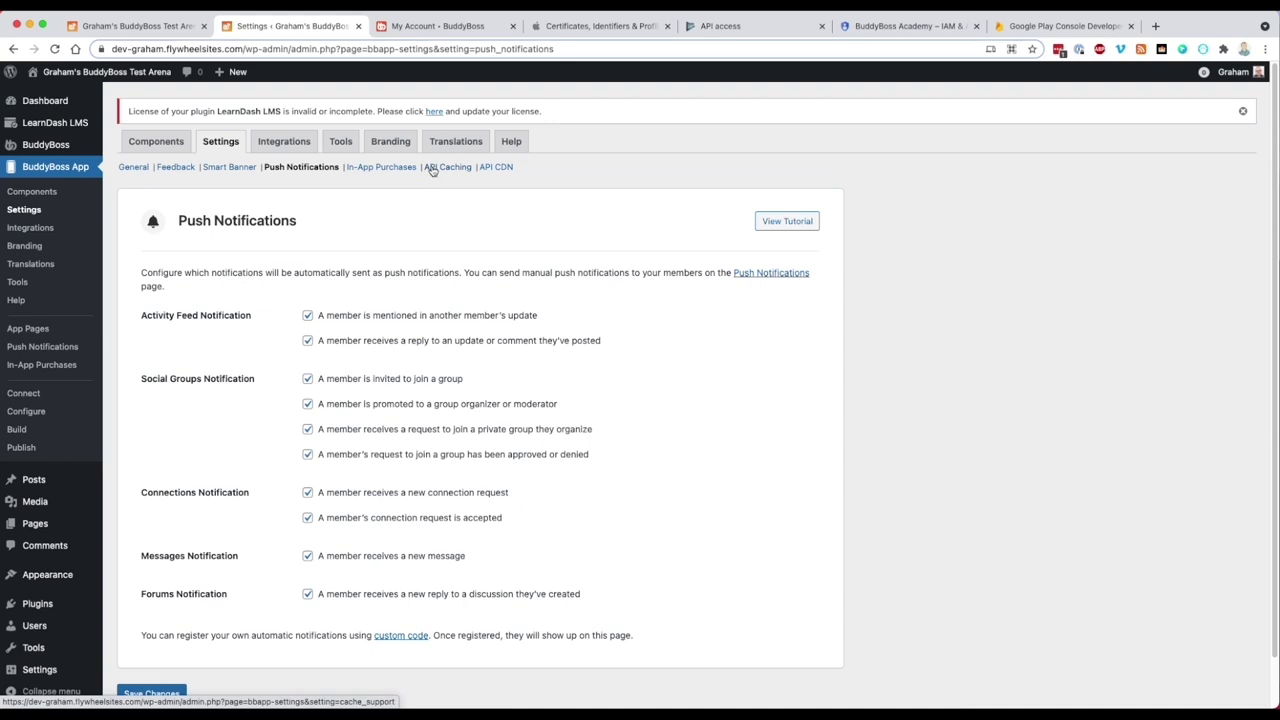
Review API Caching and API CDN, deleting the https: prefix from the CDN URL field
click(462, 168)
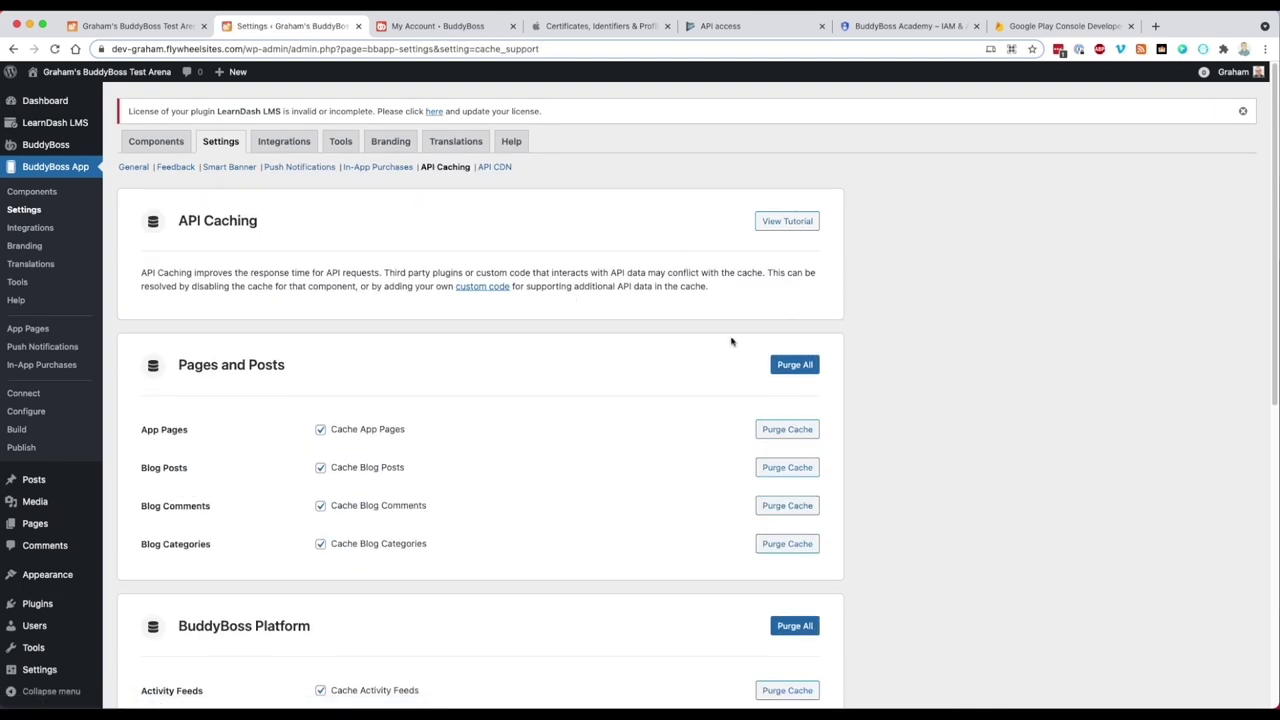
click(481, 168)
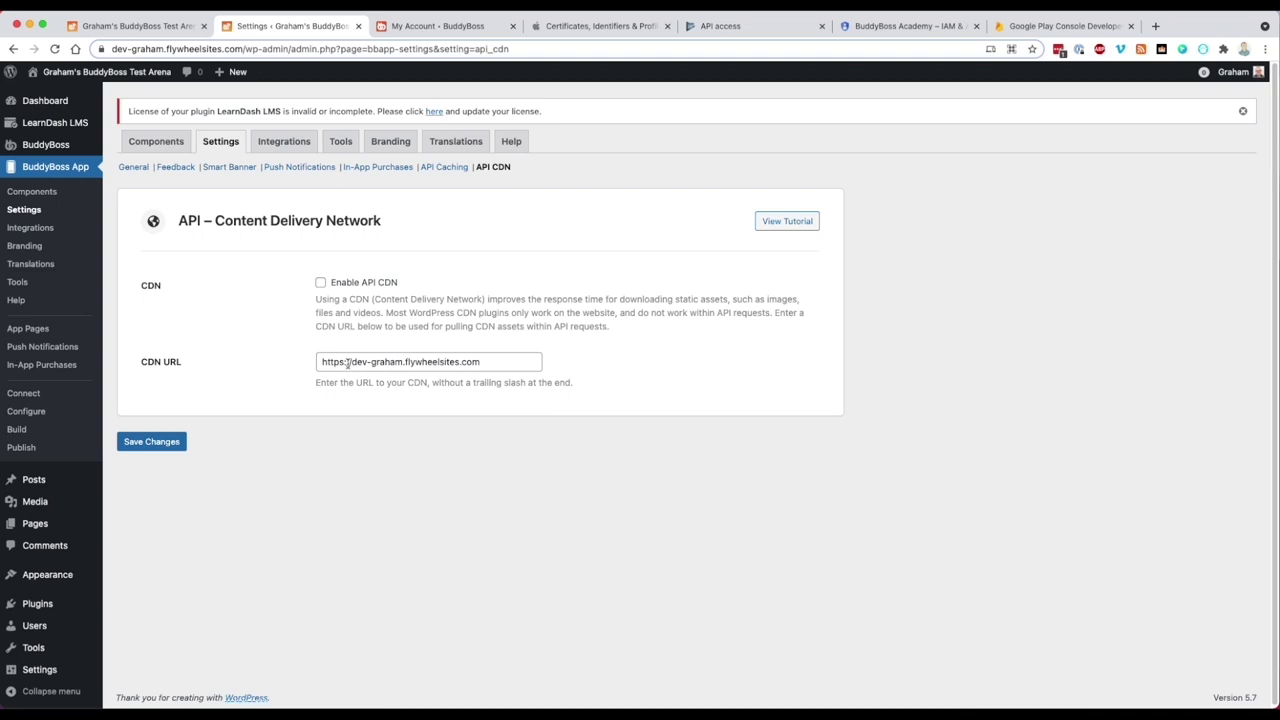
drag(347, 363, 300, 363)
key(BackSpace)
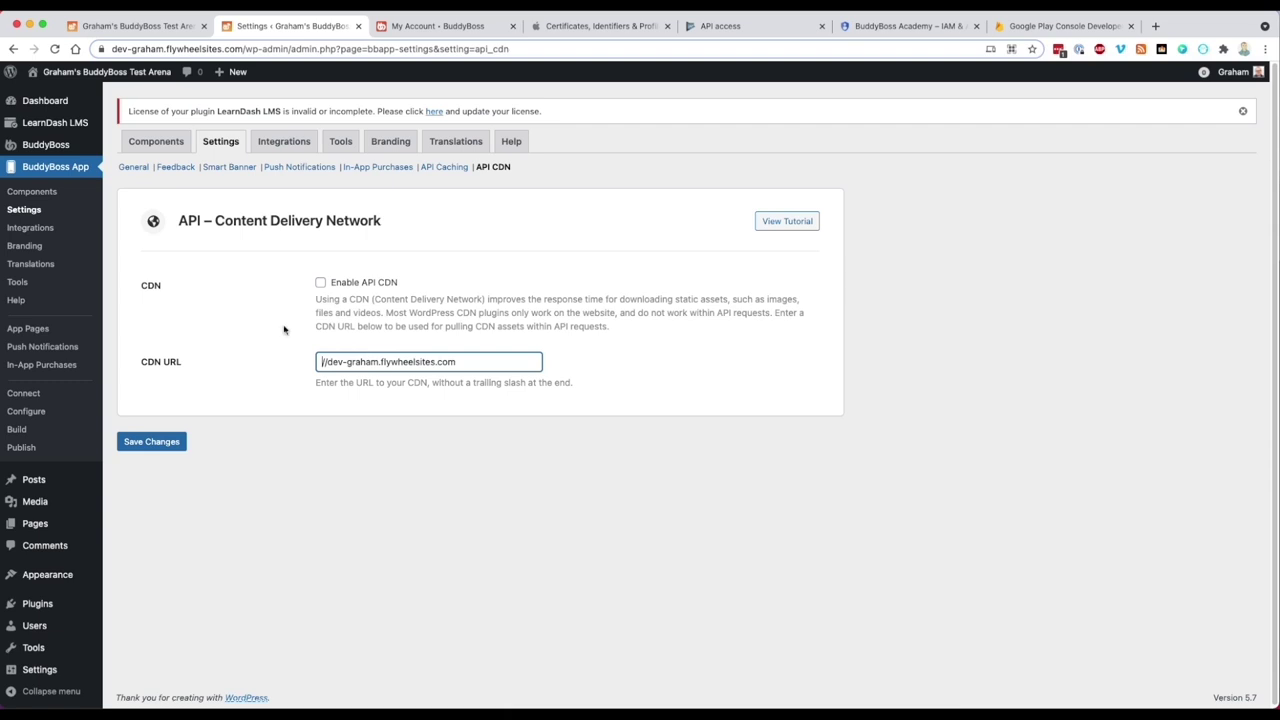
click(20, 234)
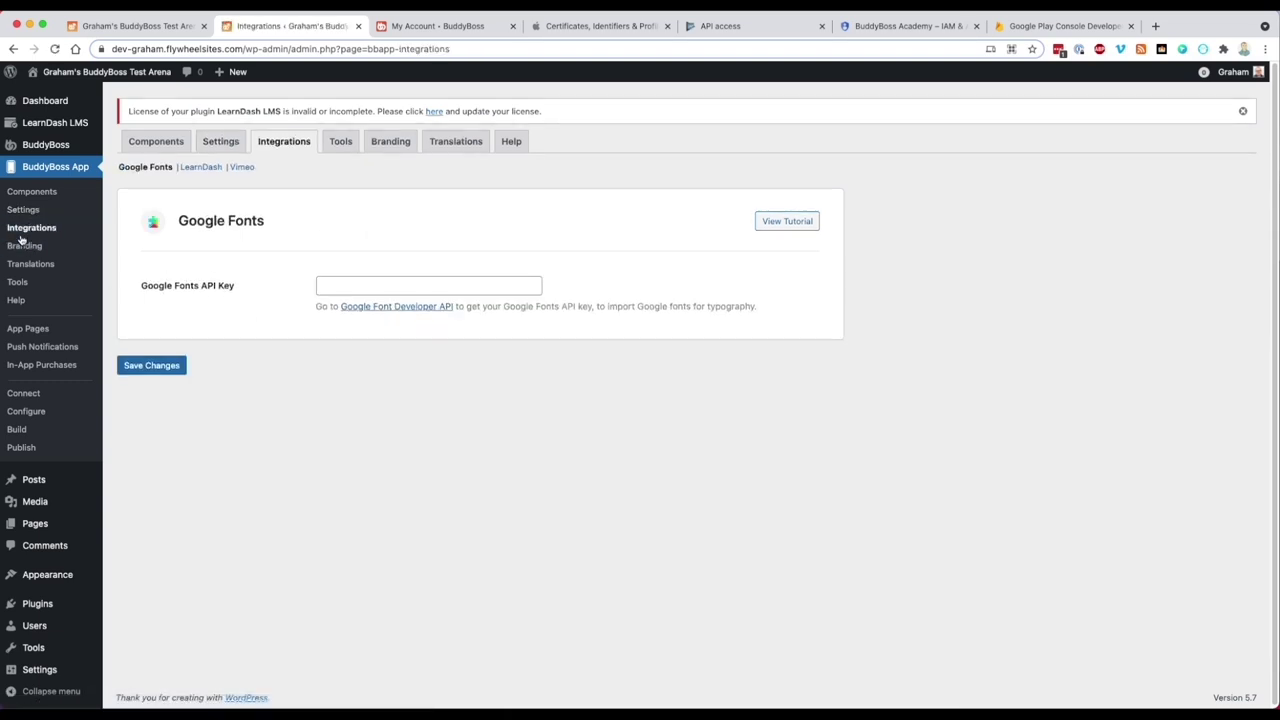
Enable LearnDash offline courses and save, then review the Vimeo integration settings
click(189, 169)
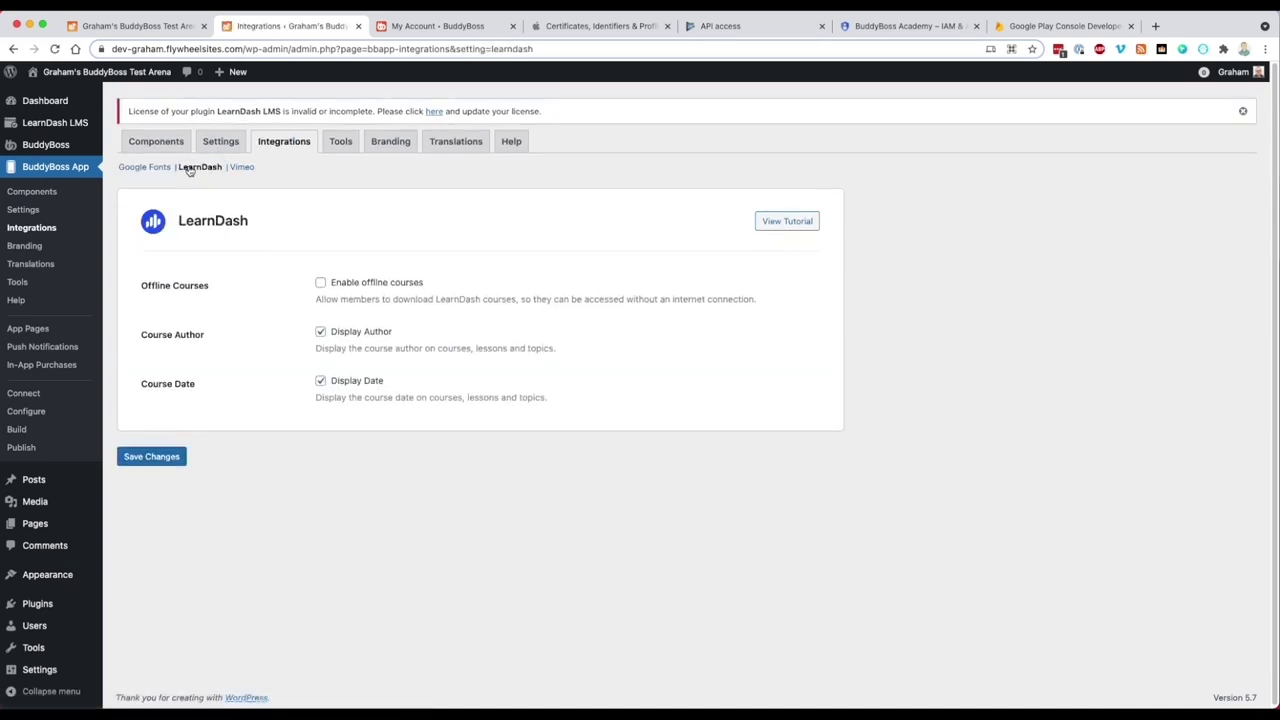
click(320, 284)
click(143, 455)
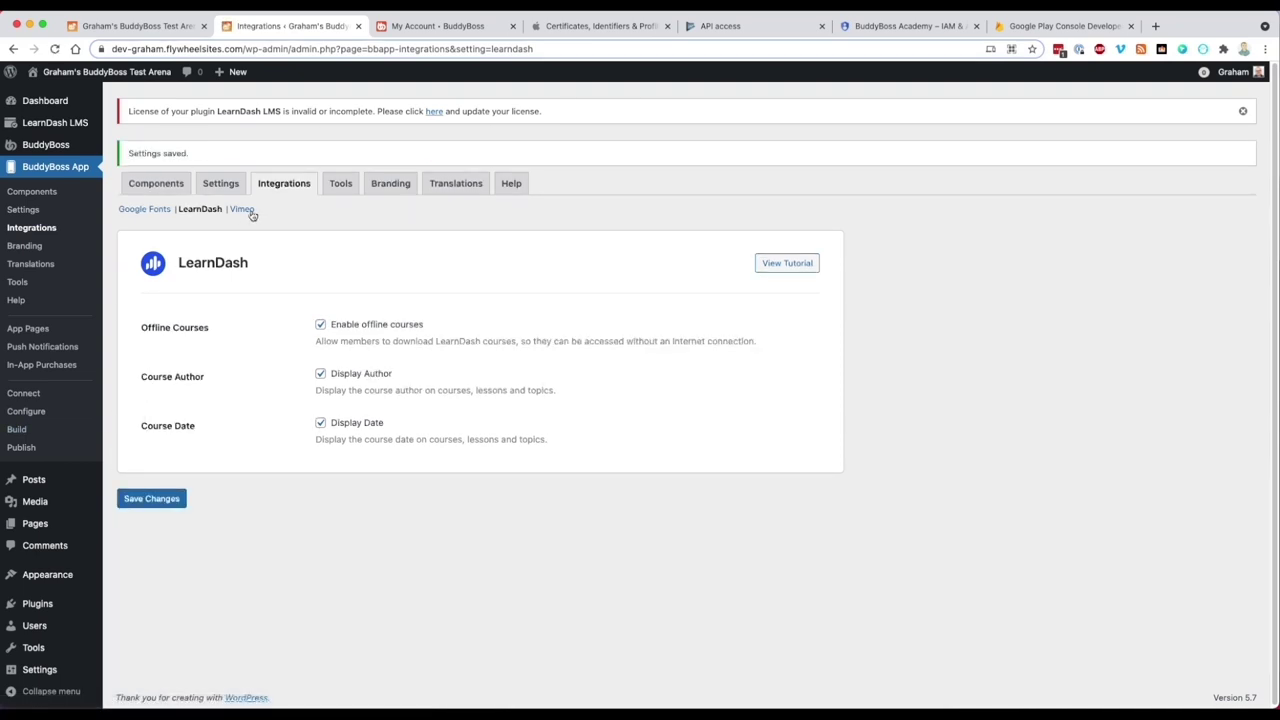
click(249, 214)
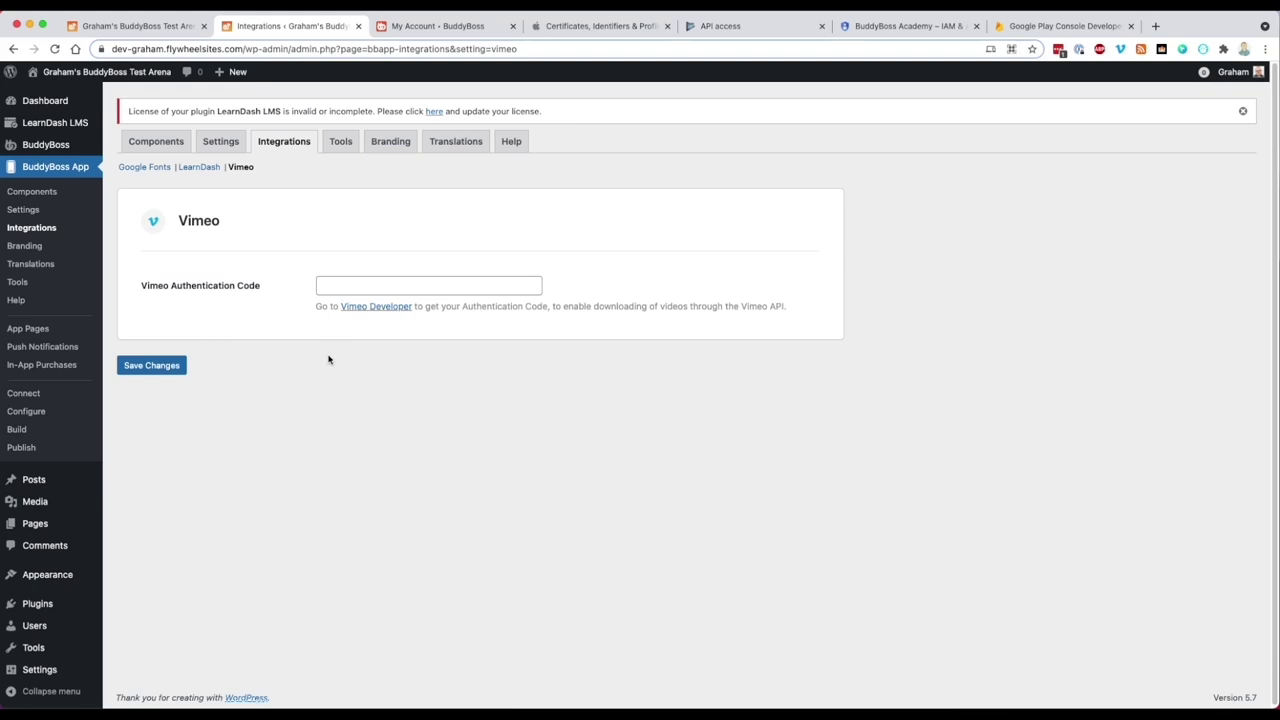
click(36, 253)
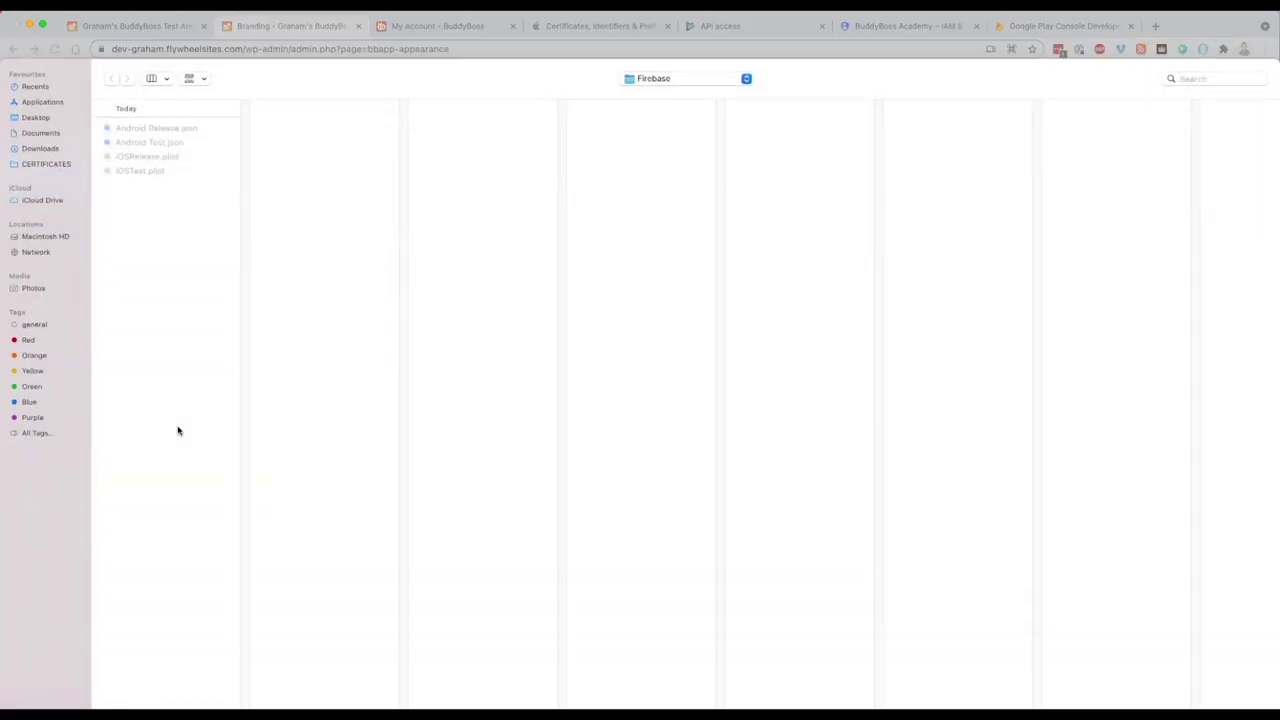
Upload the Home Screen logo image from Downloads > BuddyBoss Academy > Branding
click(41, 150)
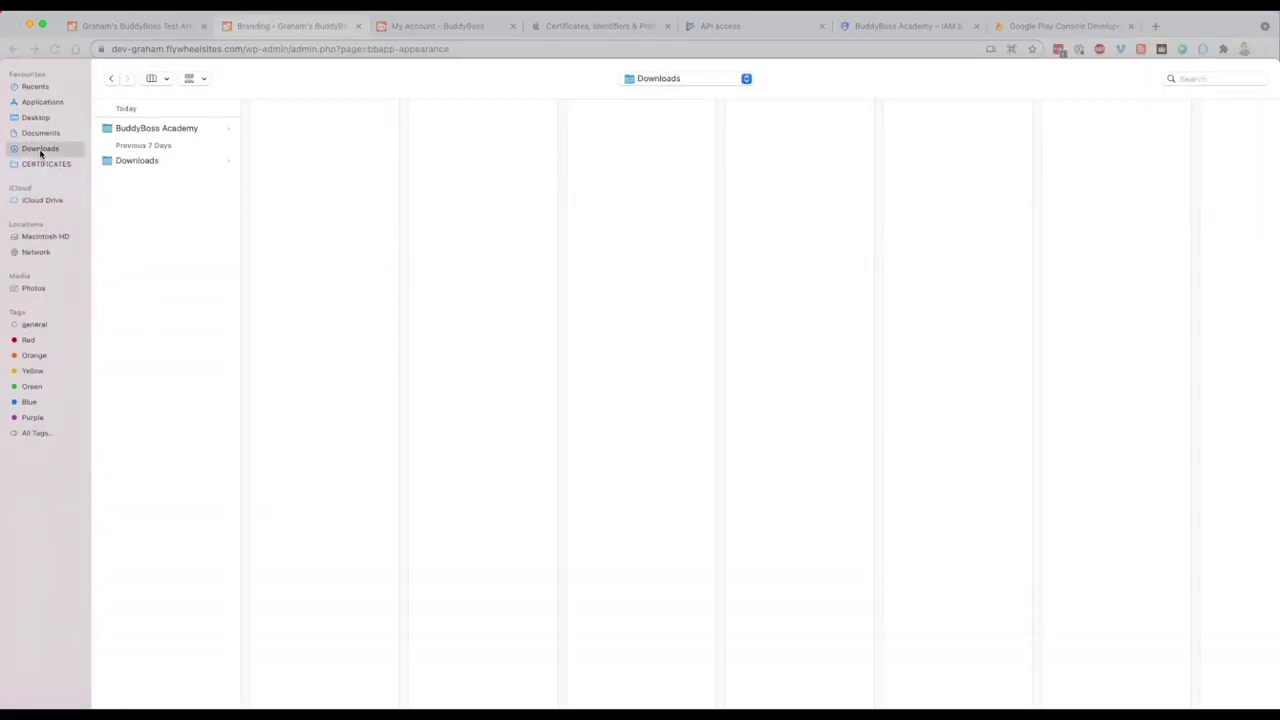
click(150, 133)
click(272, 146)
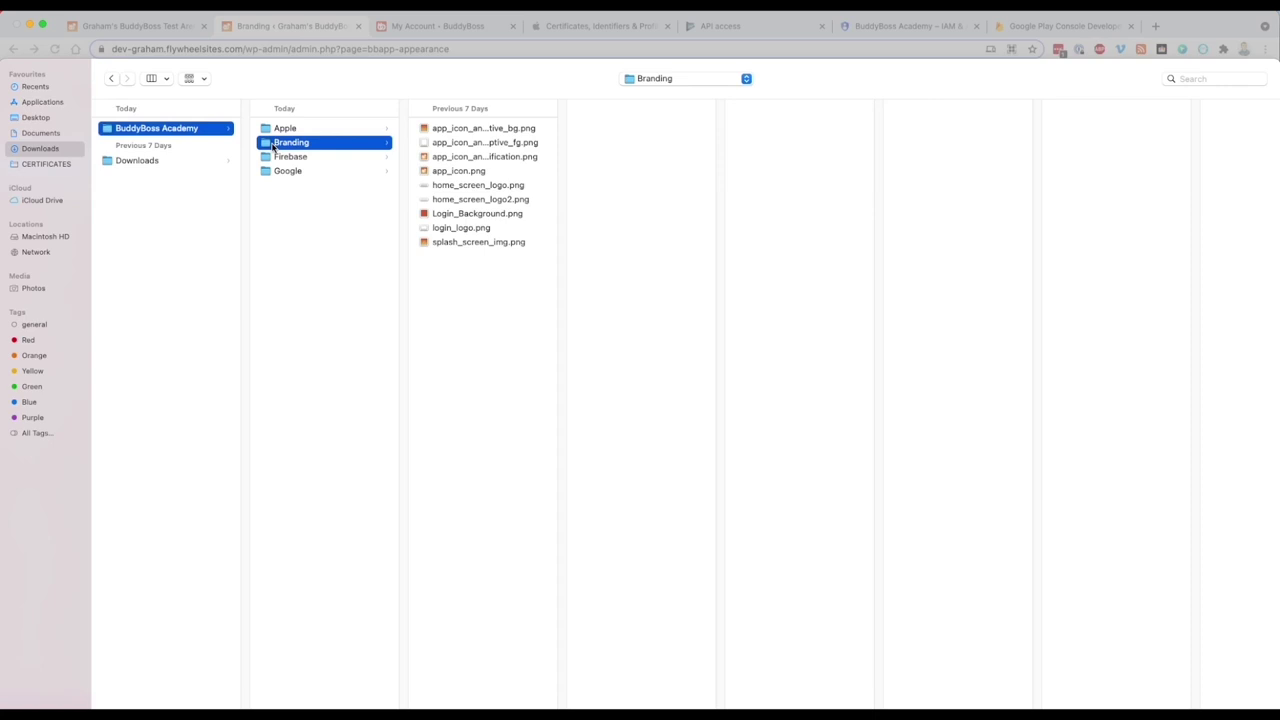
drag(563, 704, 714, 683)
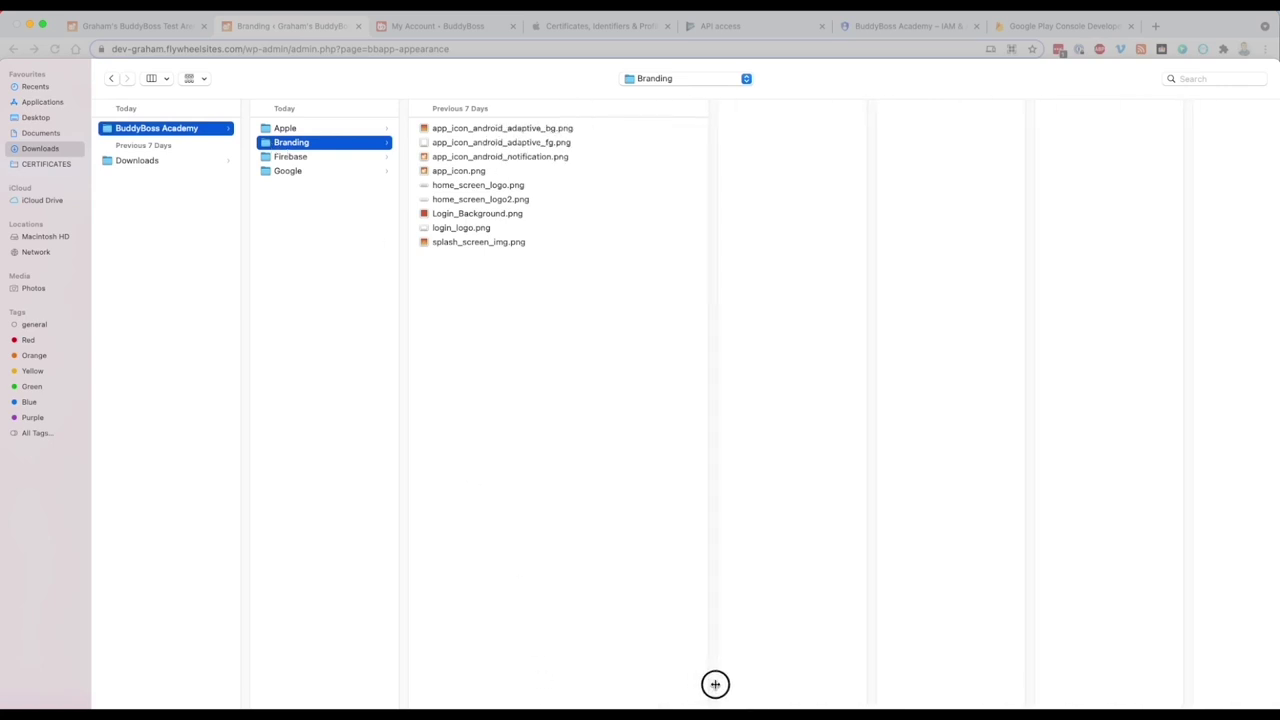
double_click(449, 186)
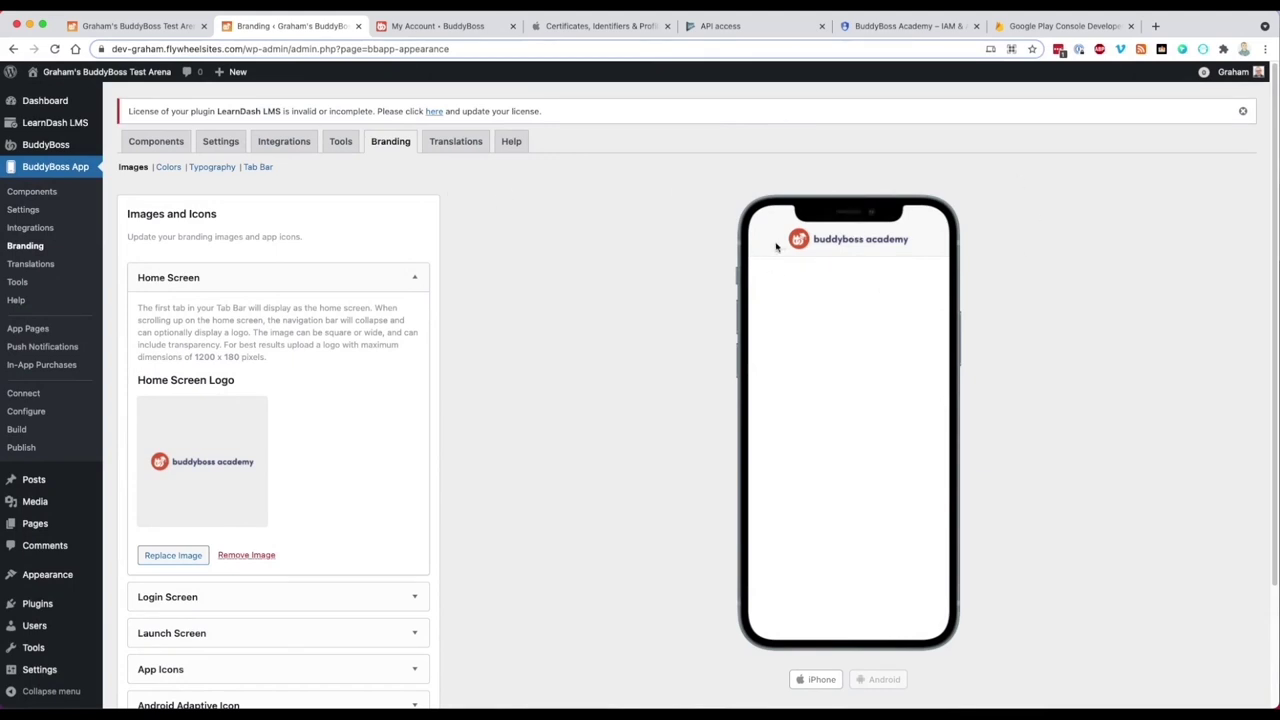
Set the Login Screen logo to login_logo.png and its background to the red image
click(221, 284)
click(212, 315)
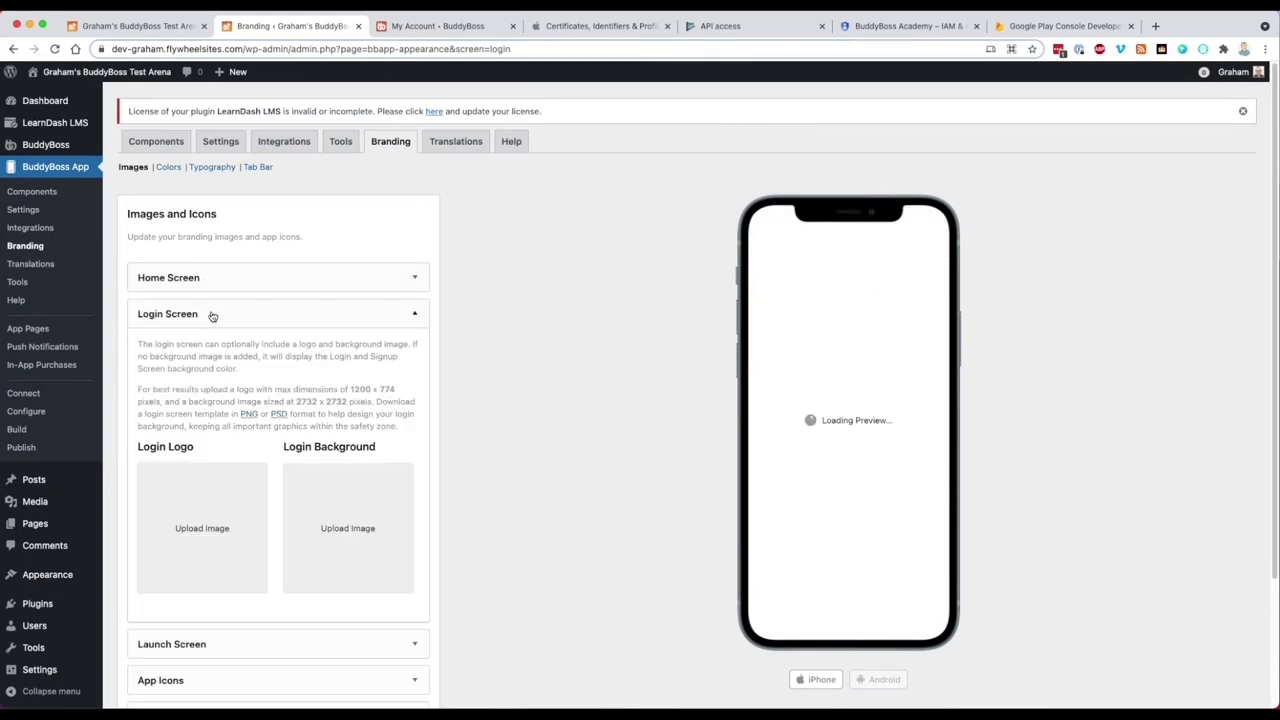
click(228, 508)
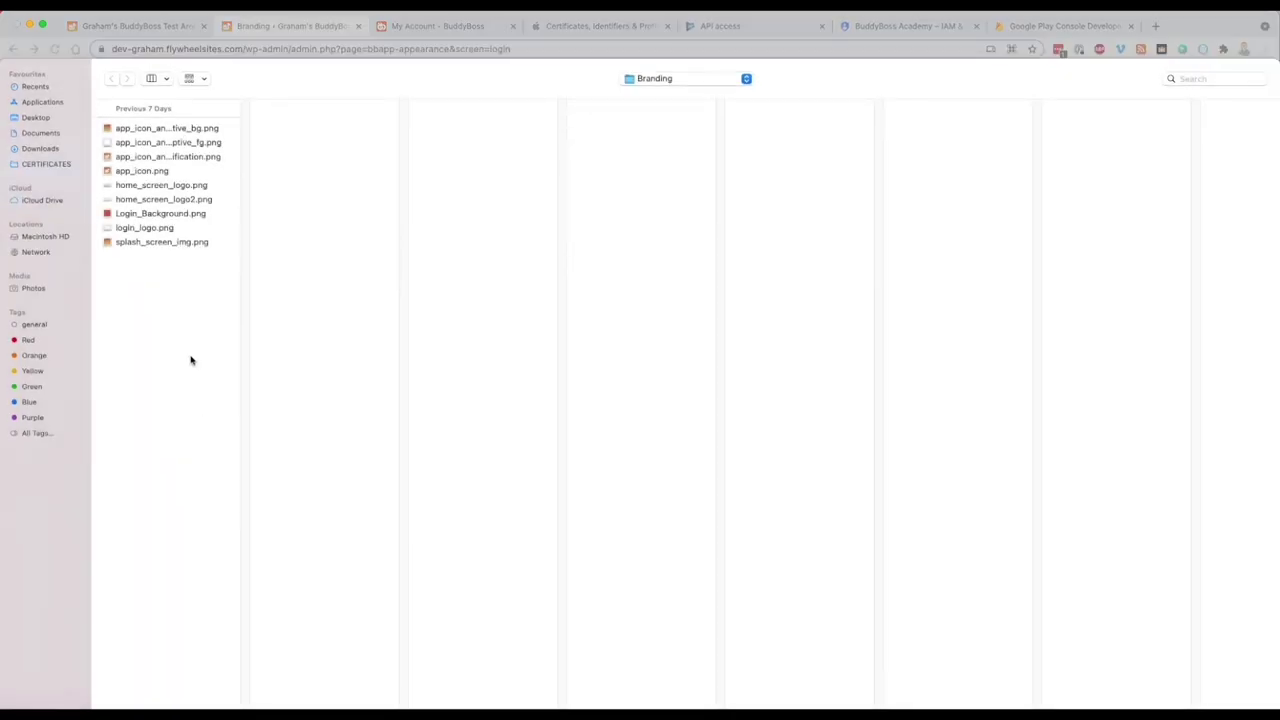
double_click(148, 228)
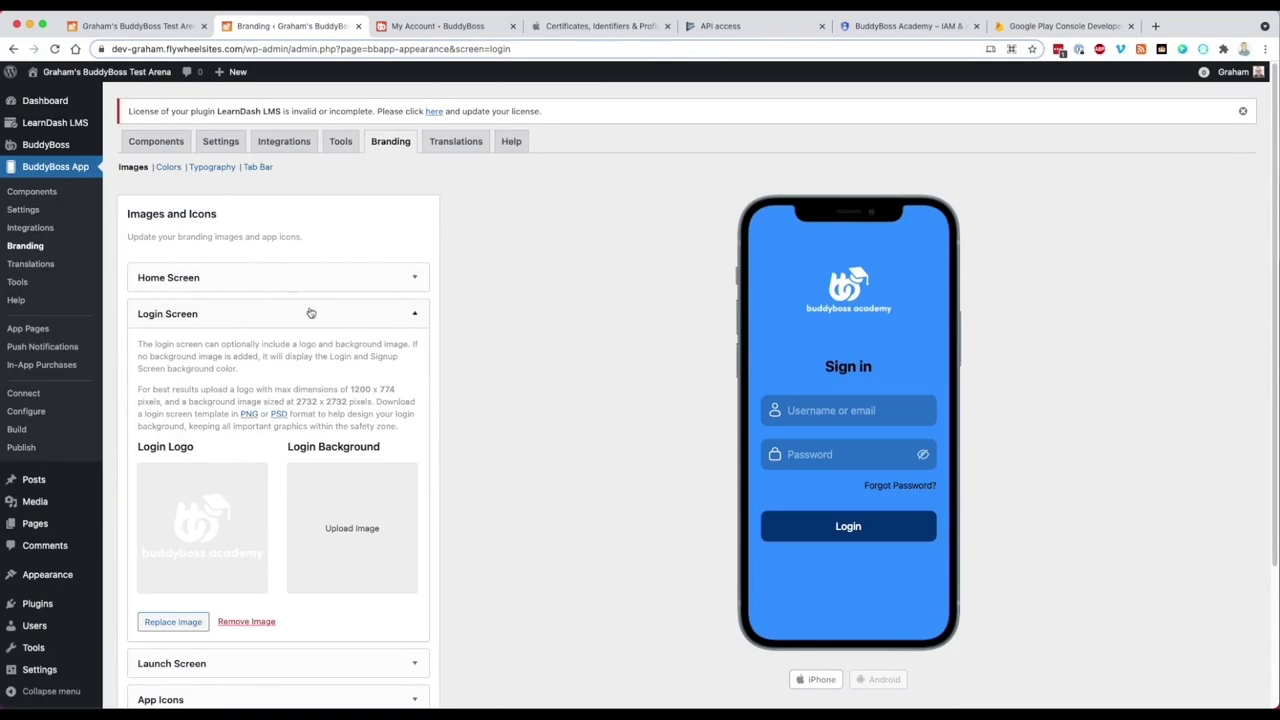
click(340, 492)
double_click(154, 211)
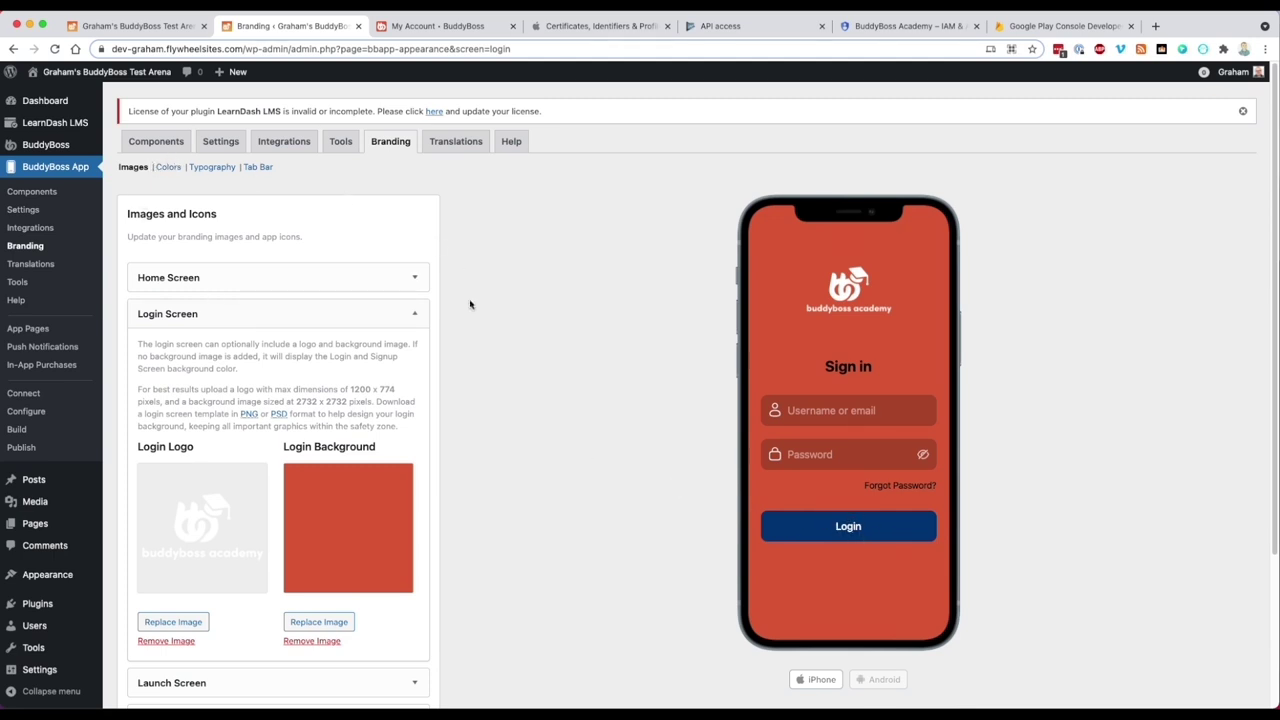
Set the Launch Screen background image to splash_screen_img.png
click(247, 322)
click(240, 346)
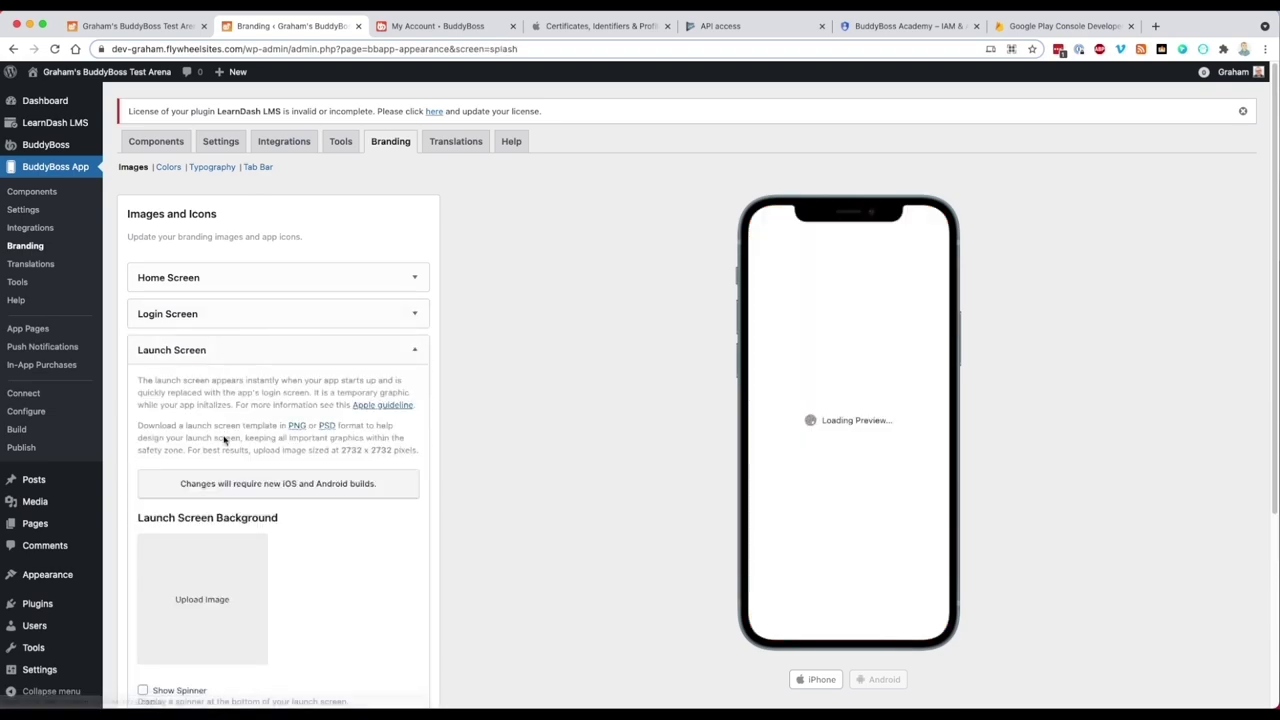
scroll(250, 470, down, 1)
click(210, 507)
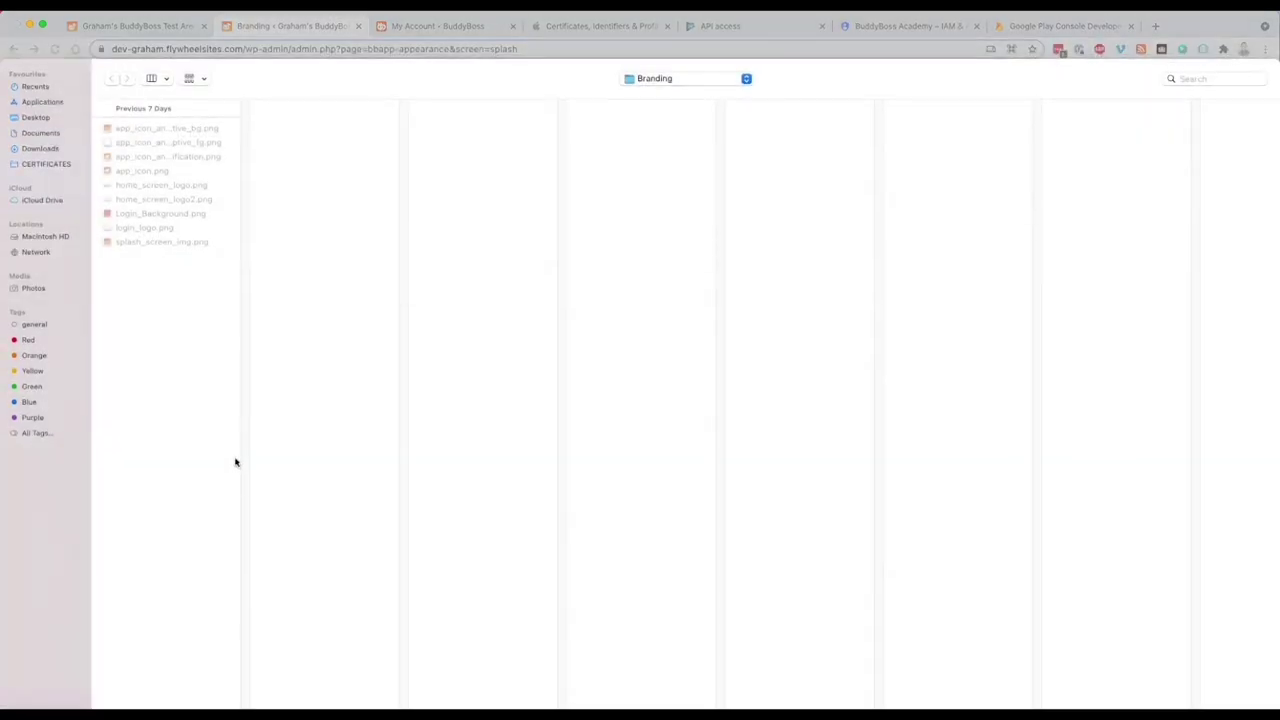
click(156, 242)
double_click(156, 242)
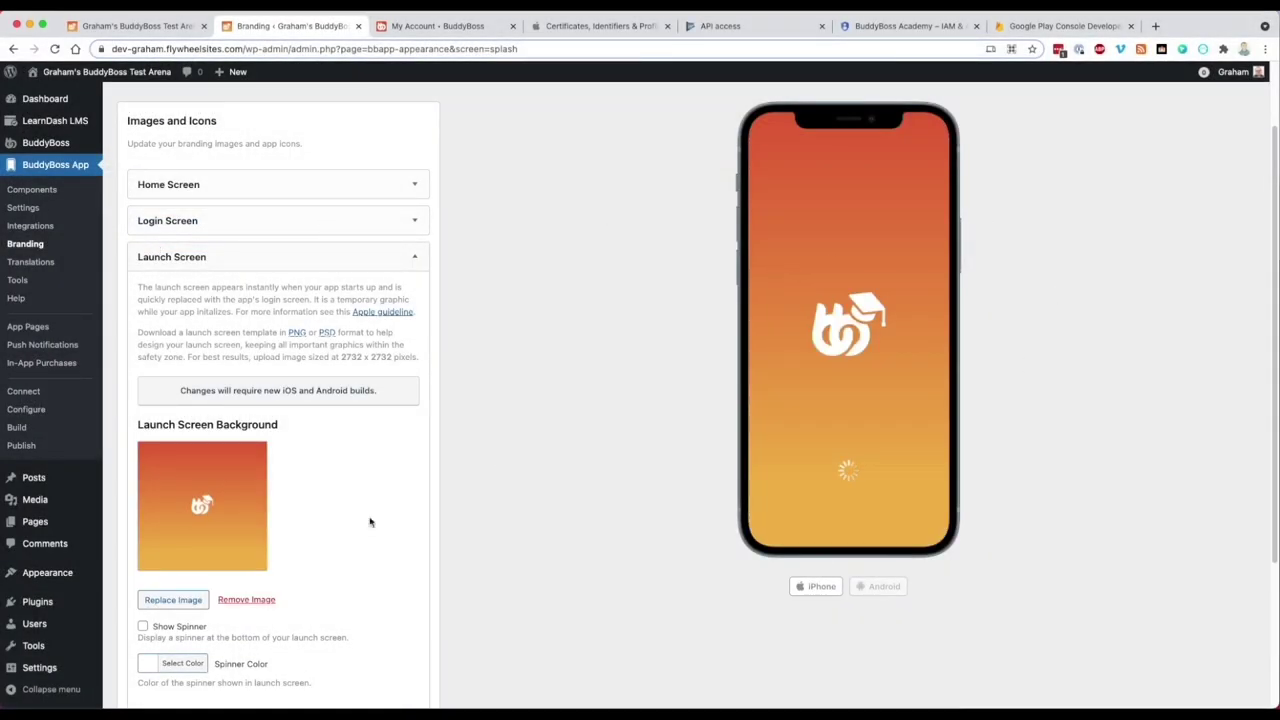
Enable Show Spinner on the launch screen and choose a spinner colour
click(146, 627)
click(176, 663)
scroll(243, 657, down, 3)
click(320, 470)
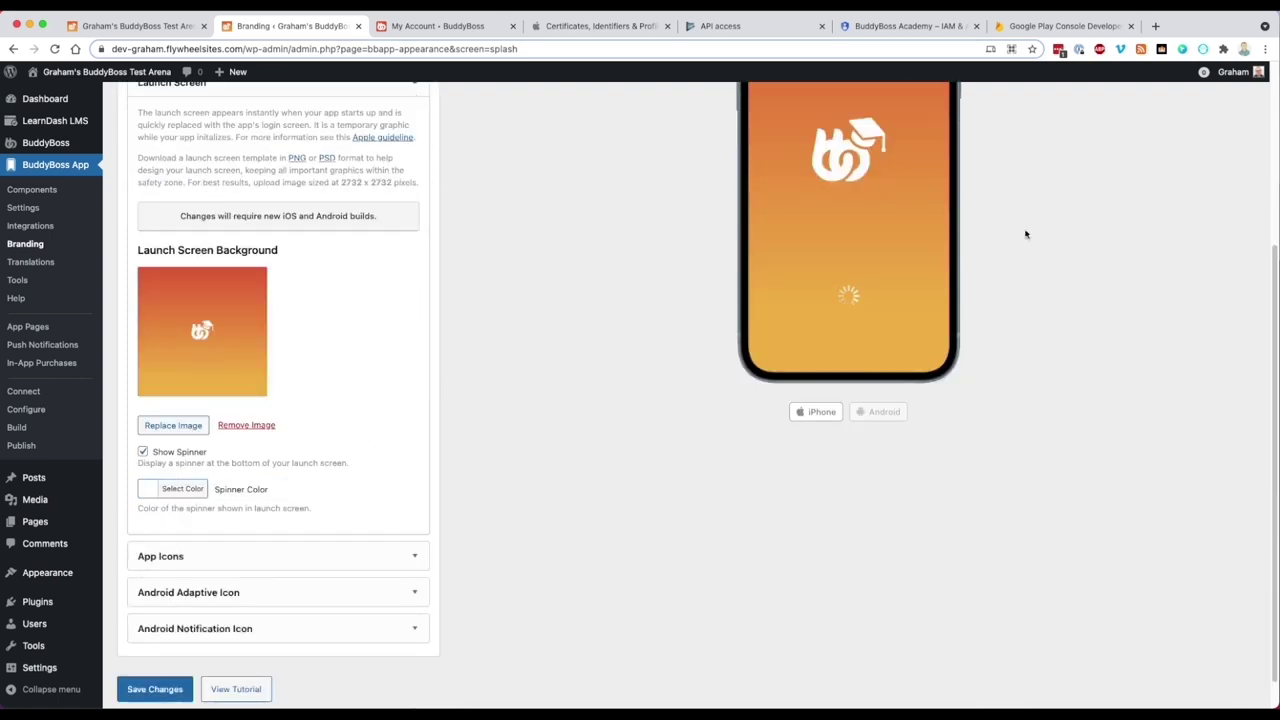
Use app_icon.png as both the iOS and Android app icons
click(222, 555)
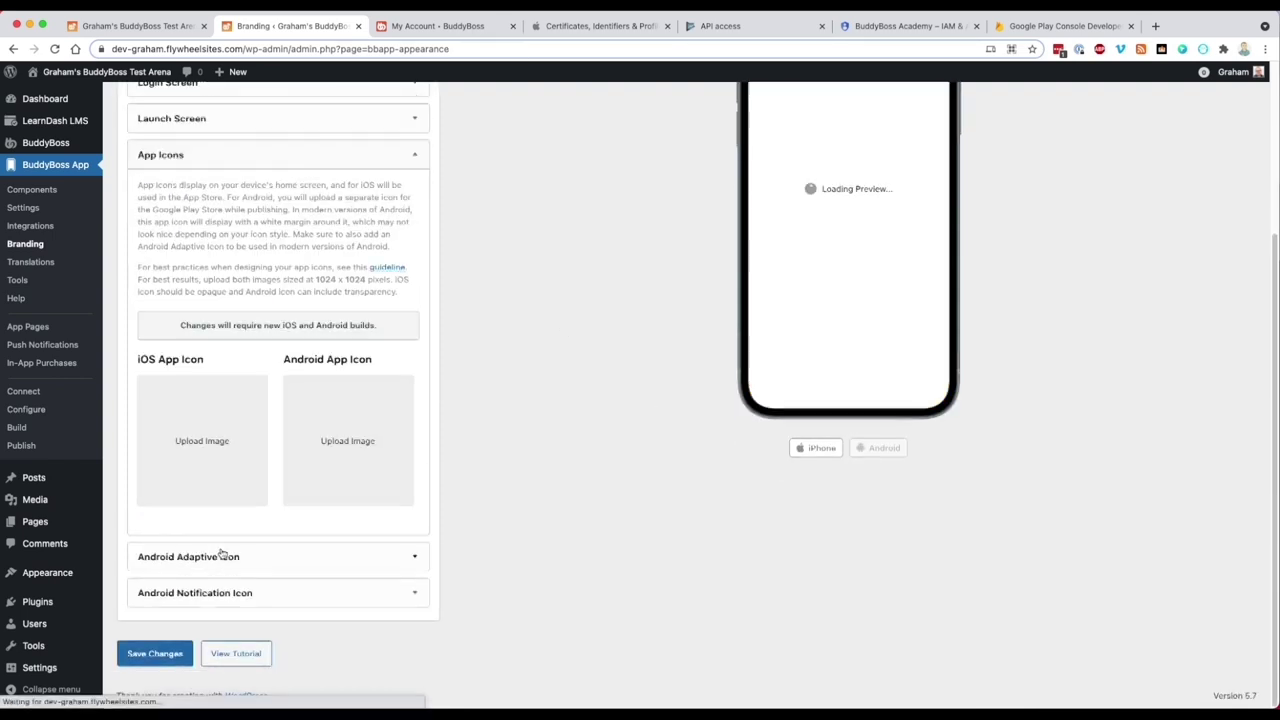
click(202, 440)
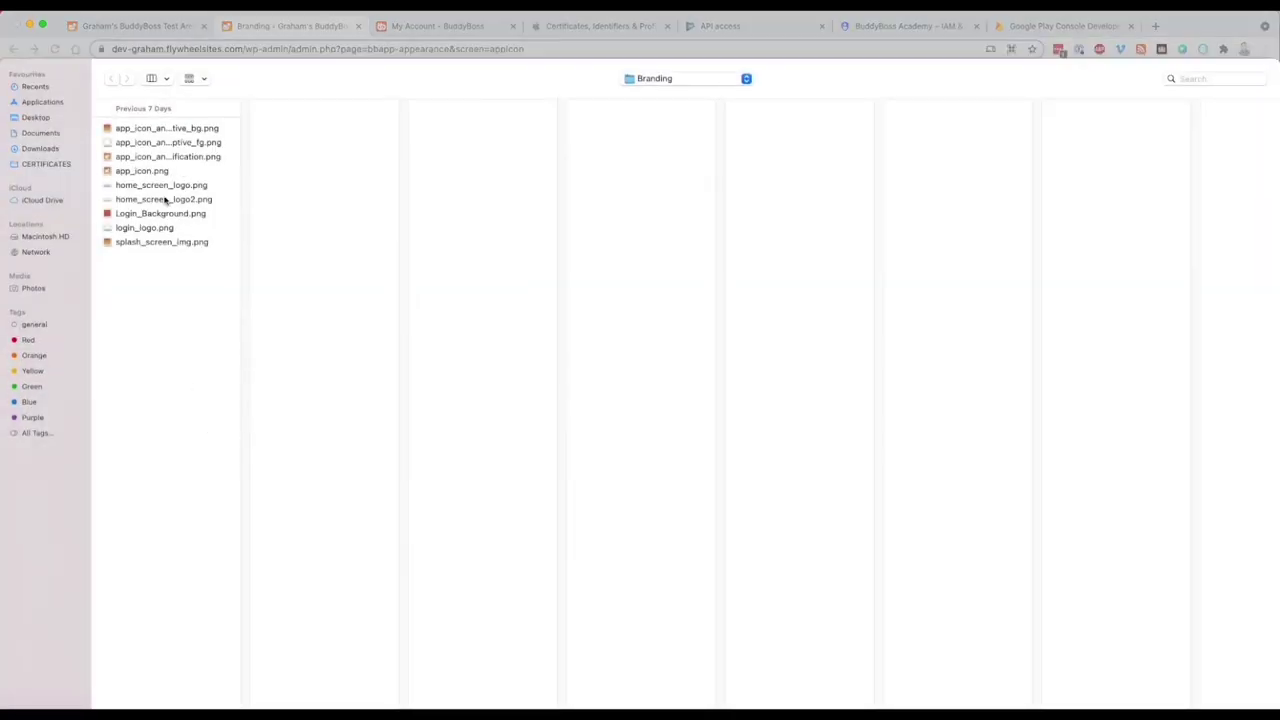
double_click(150, 171)
click(308, 483)
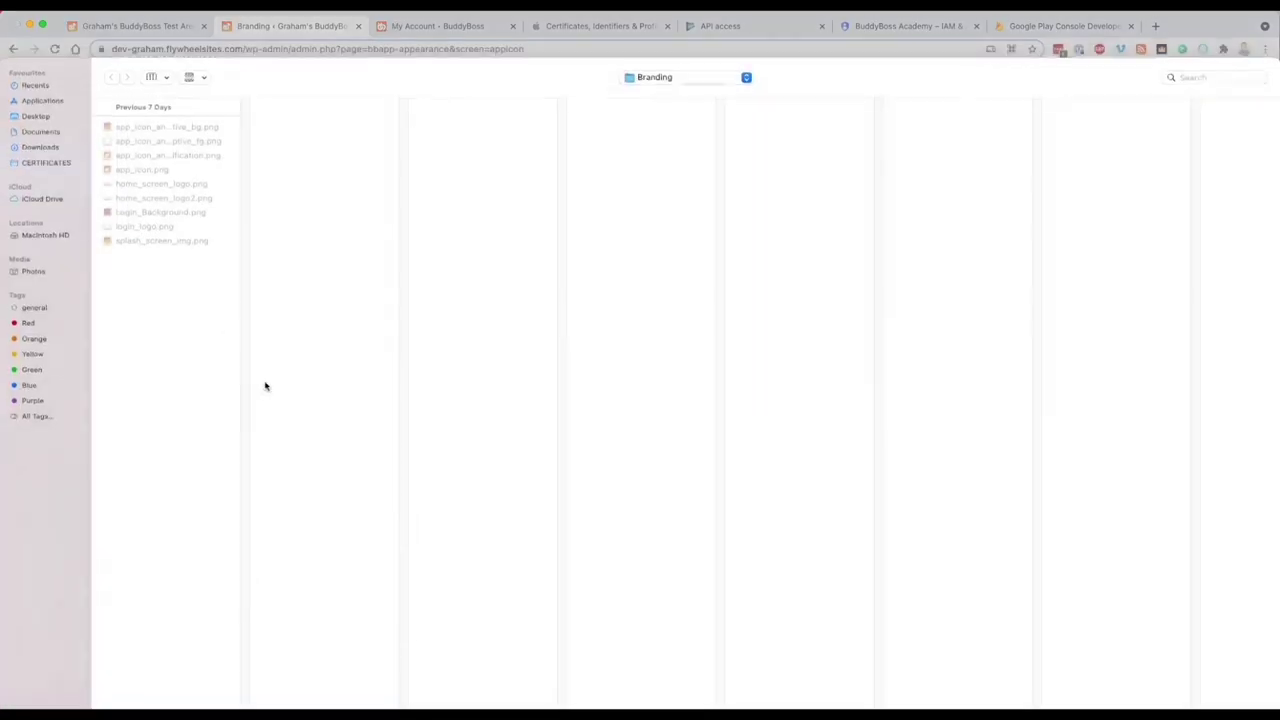
double_click(141, 171)
scroll(437, 420, up, 5)
scroll(437, 473, down, 1)
scroll(437, 473, down, 3)
Upload the background and foreground layer PNGs for the Android adaptive icon
click(192, 572)
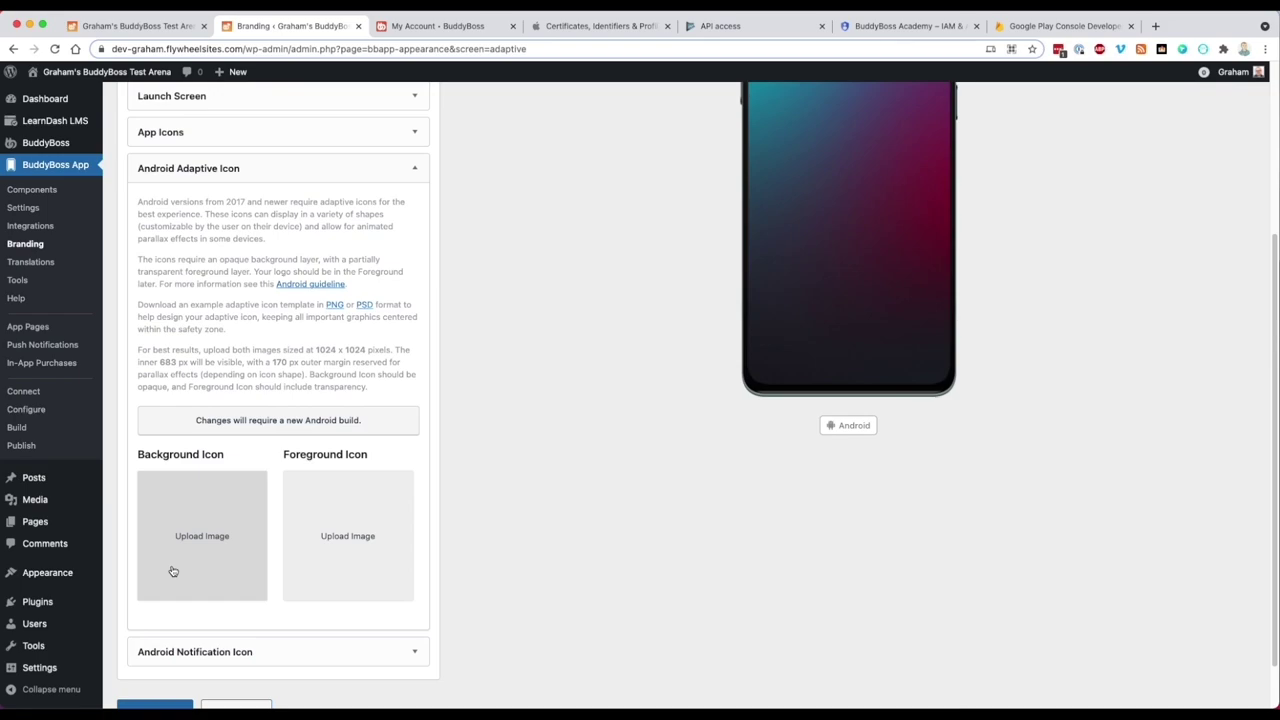
click(180, 550)
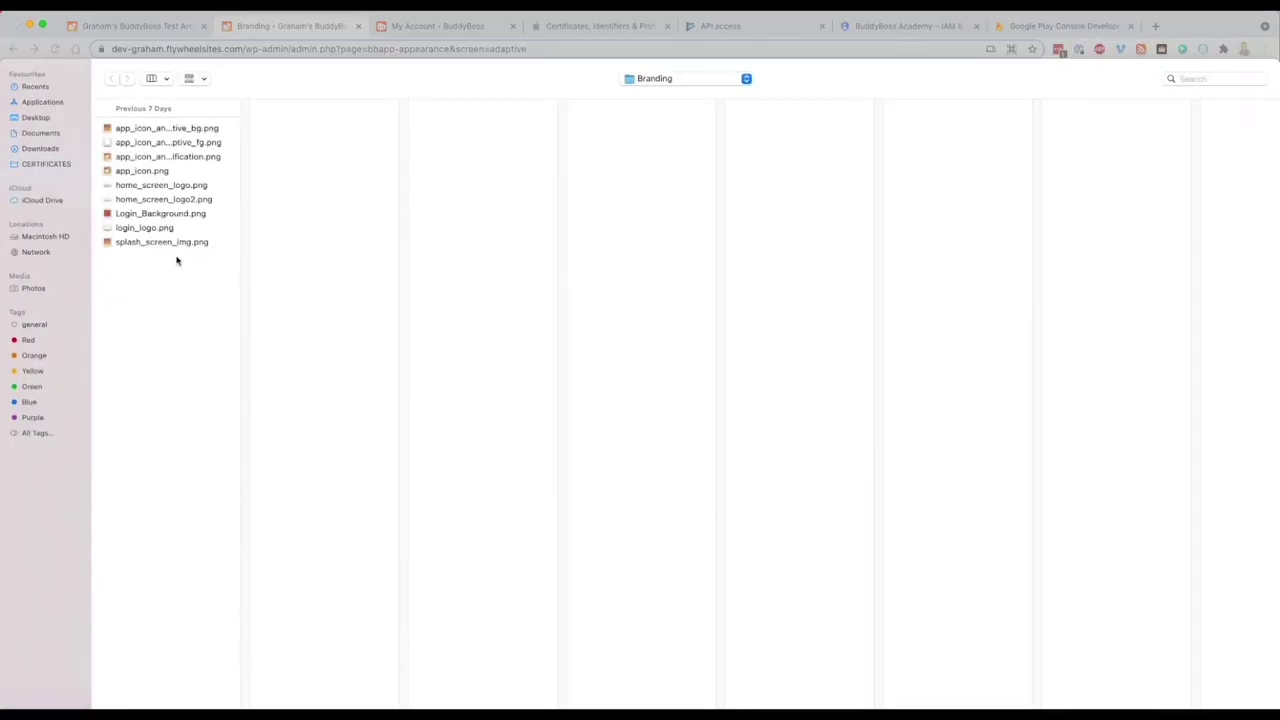
double_click(168, 130)
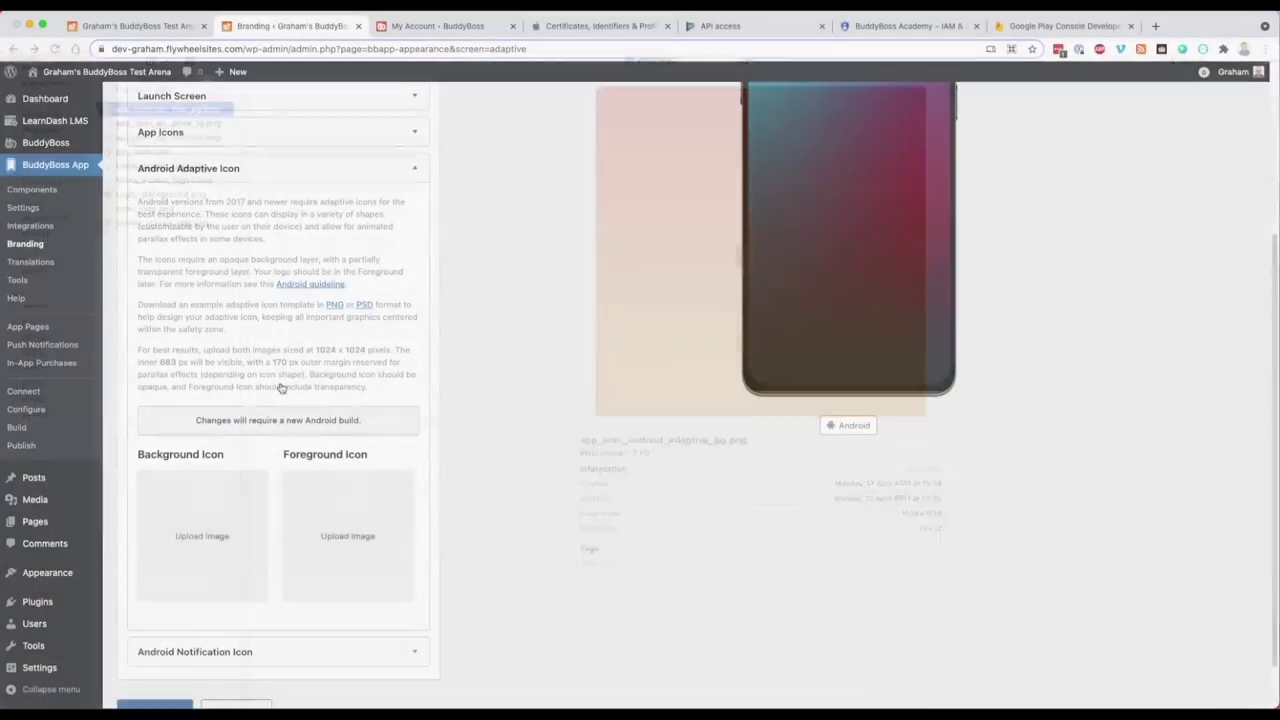
click(351, 535)
double_click(140, 142)
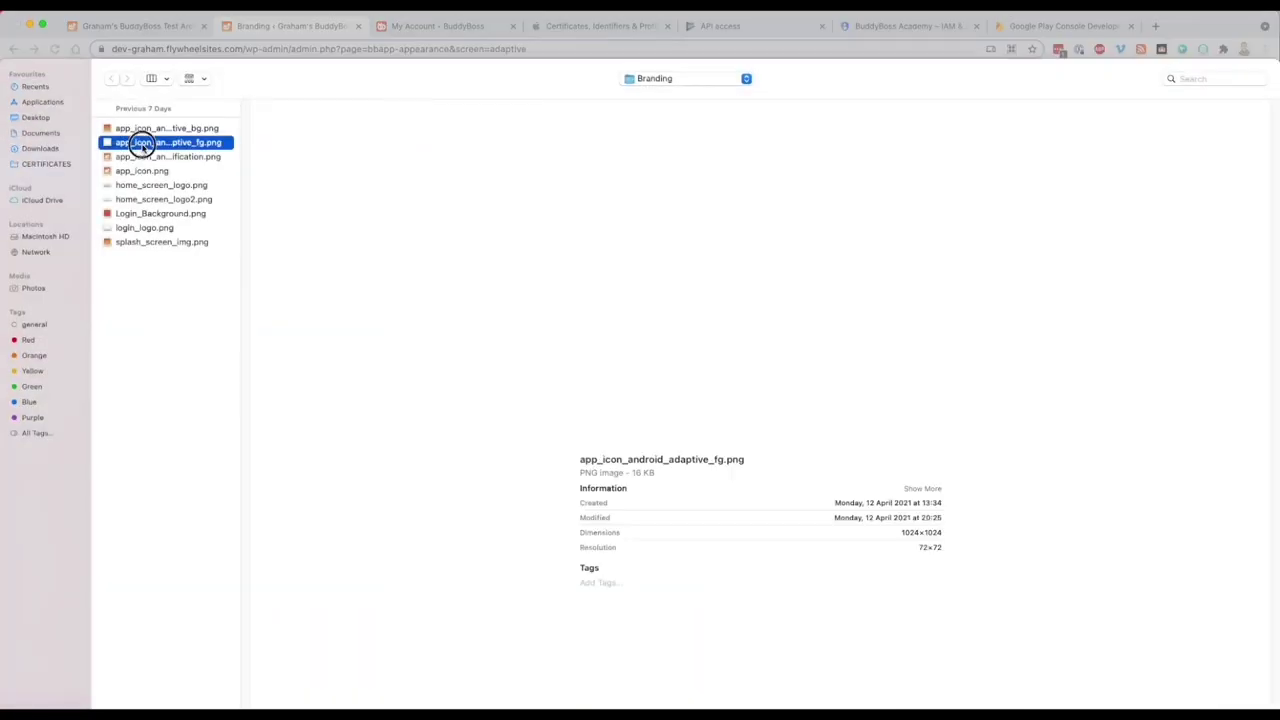
drag(1272, 497, 1266, 403)
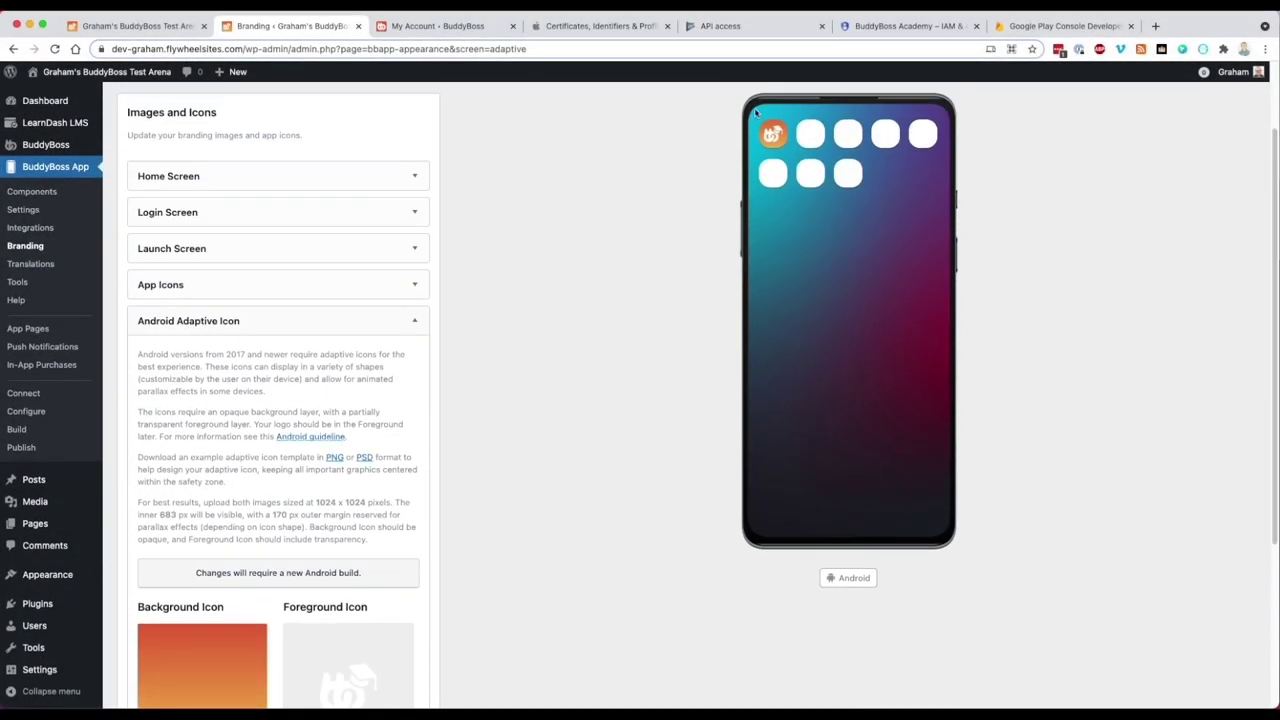
drag(1268, 323, 1257, 503)
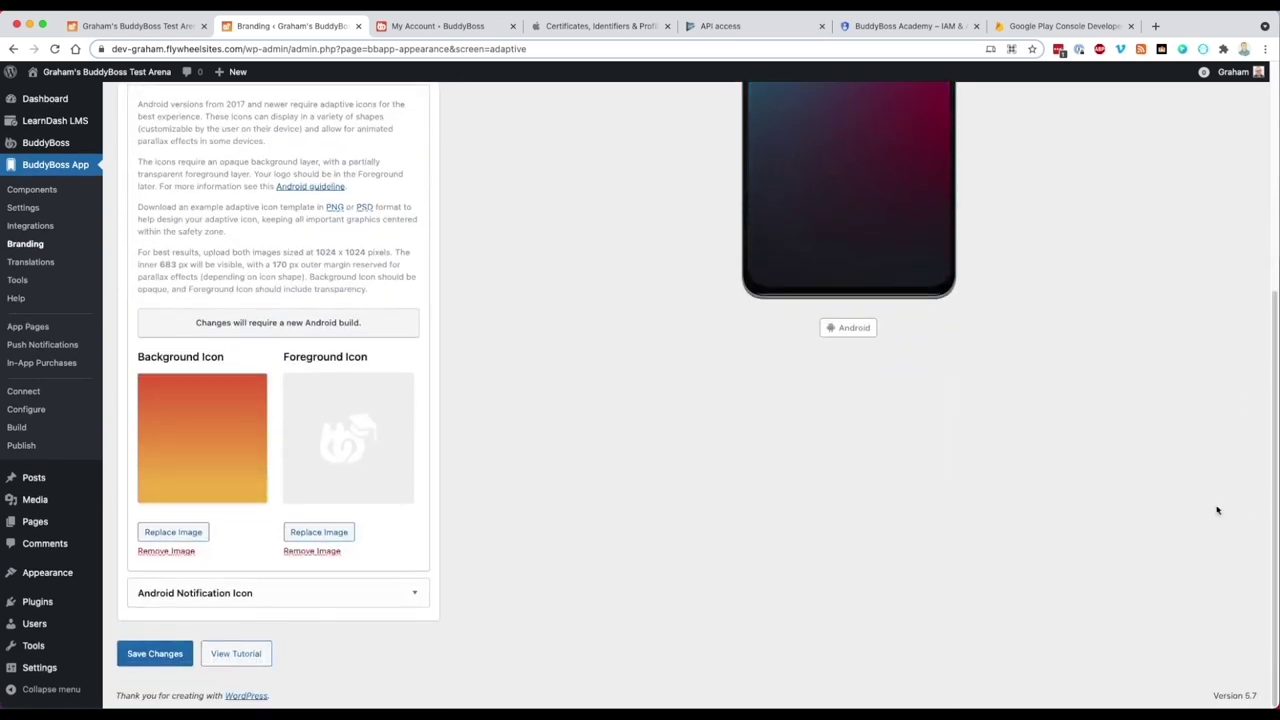
Set app_icon_android_notification.png as the Android notification icon and save the branding images
click(229, 599)
click(214, 537)
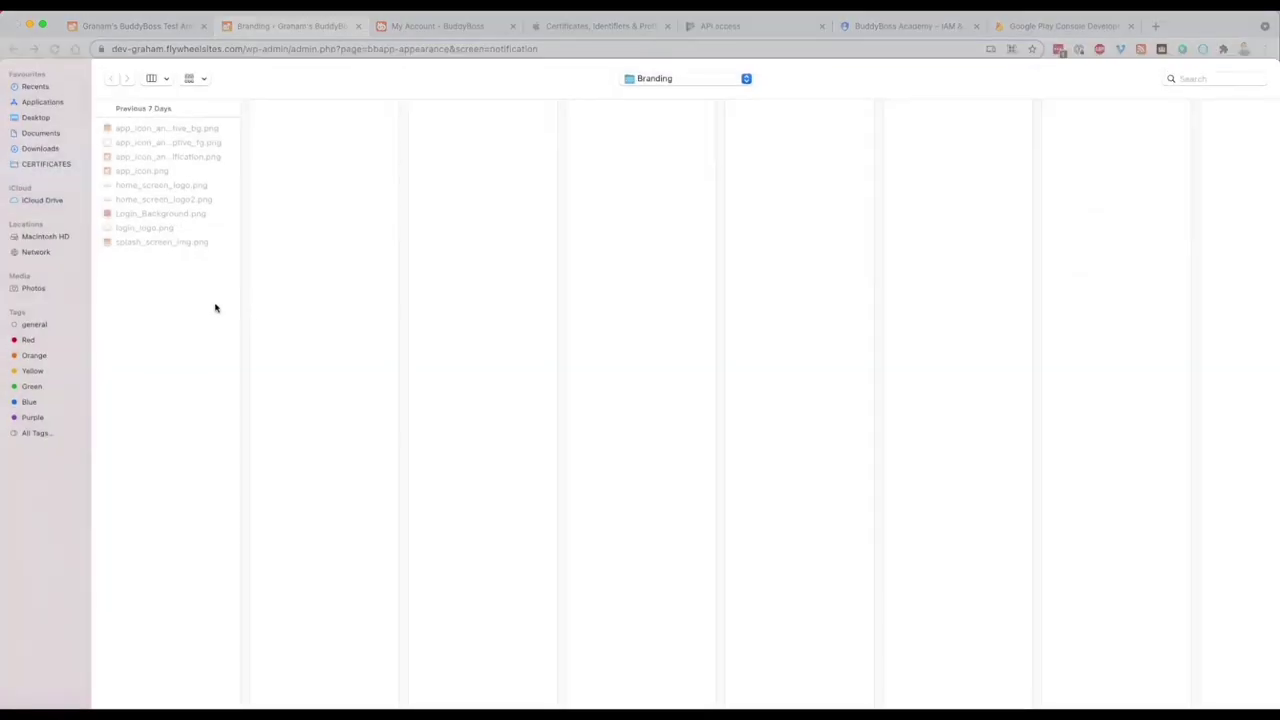
double_click(158, 158)
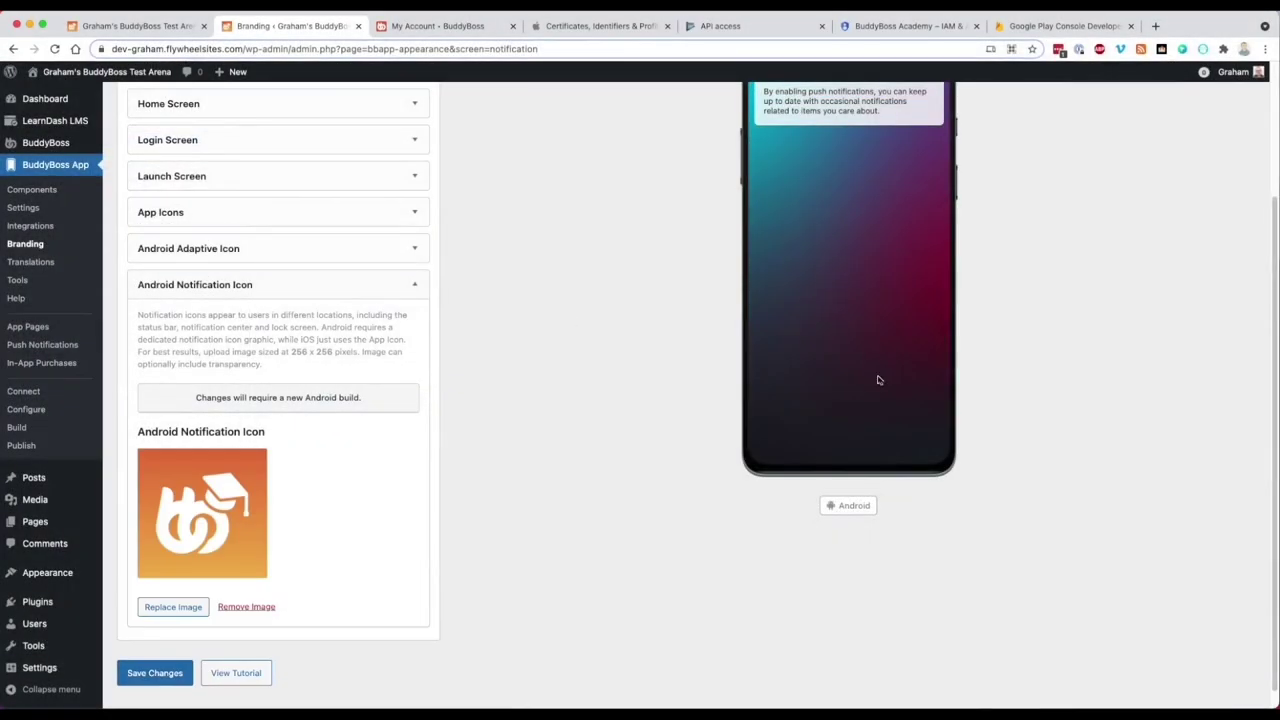
drag(1269, 473, 1250, 349)
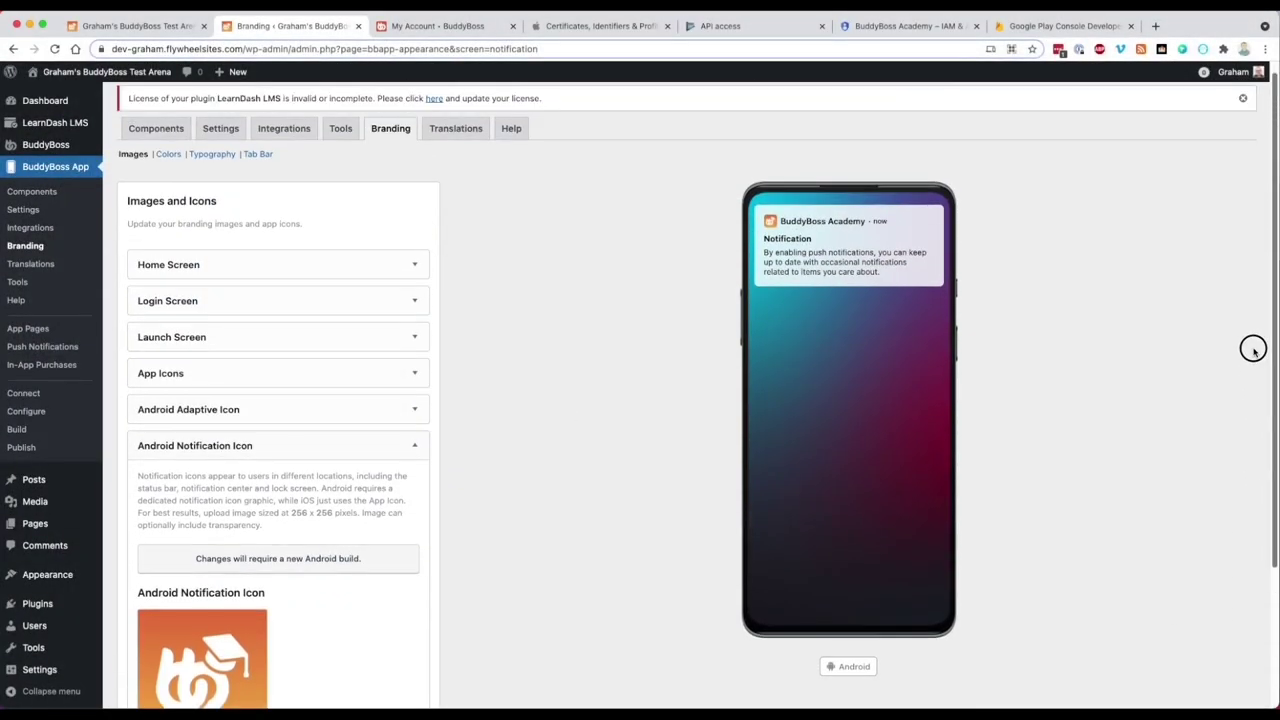
scroll(1253, 349, down, 2)
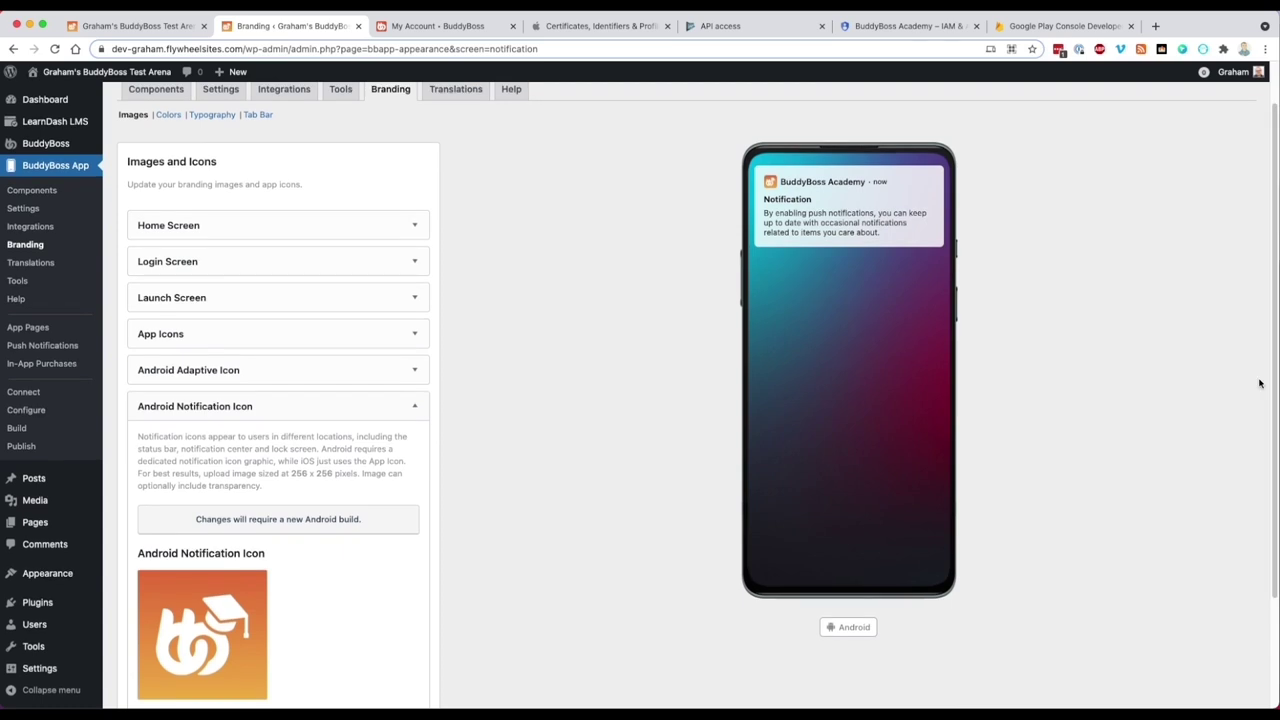
scroll(629, 347, down, 3)
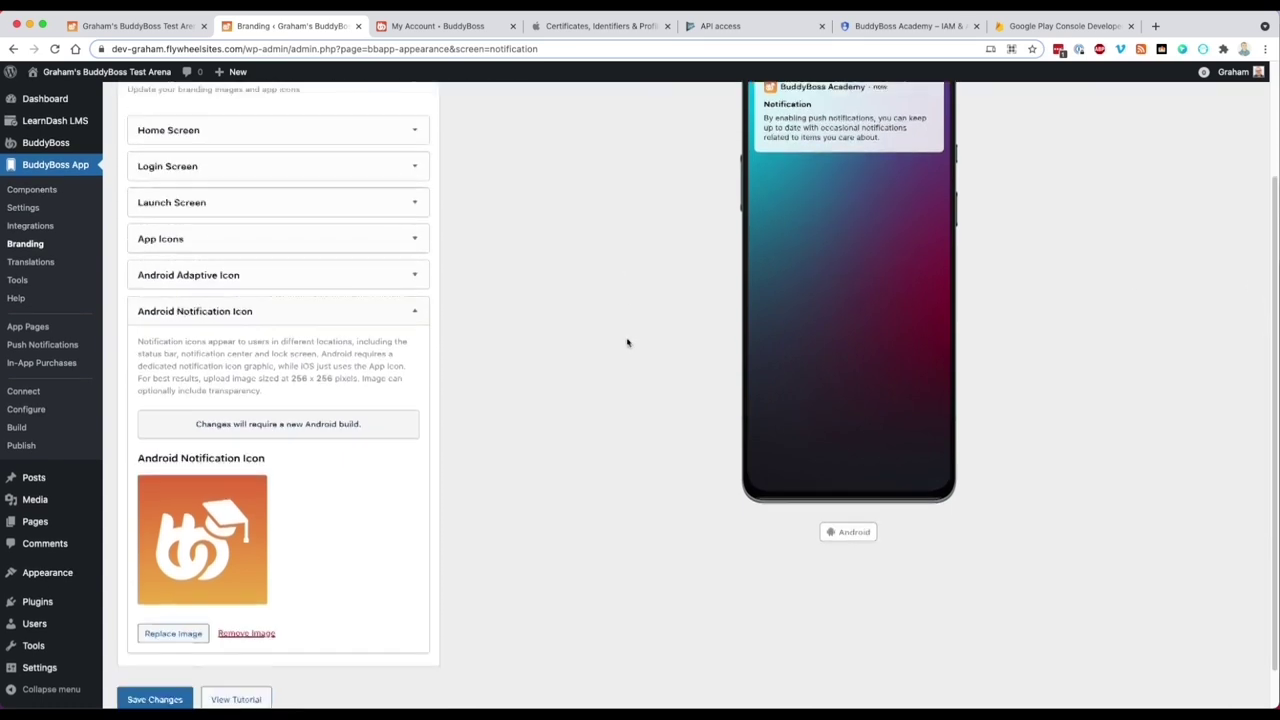
click(160, 654)
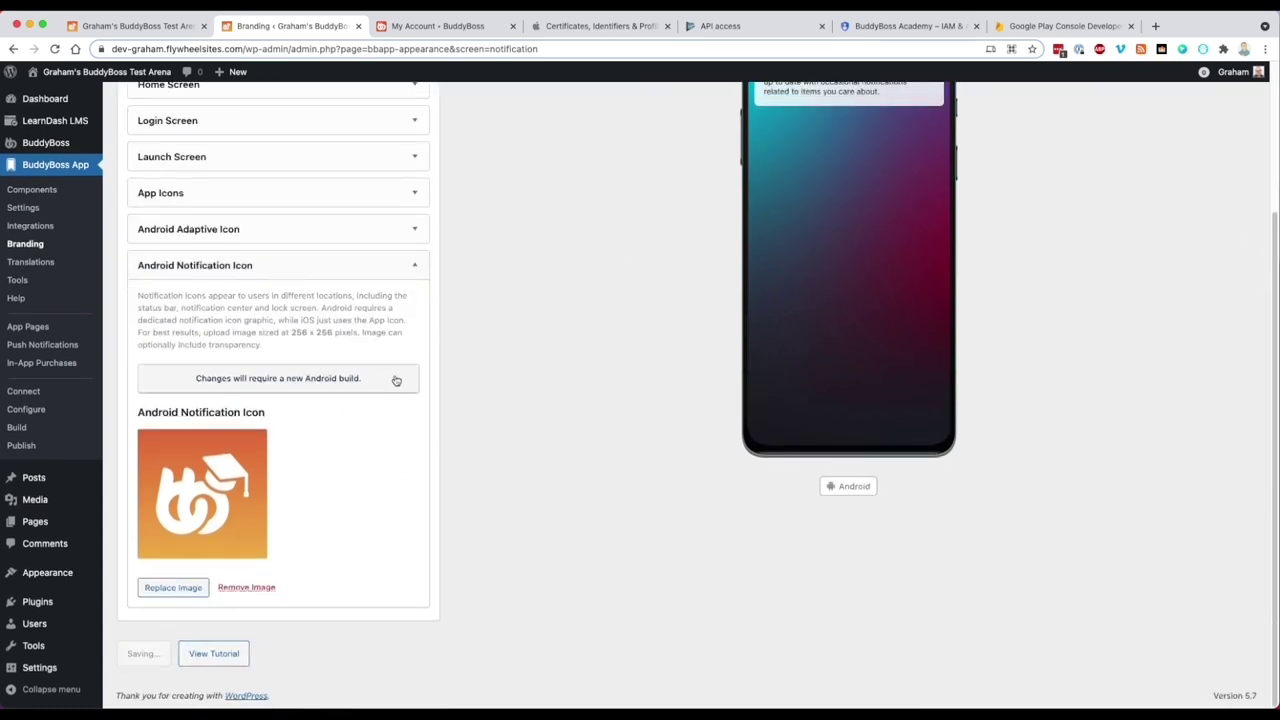
click(237, 266)
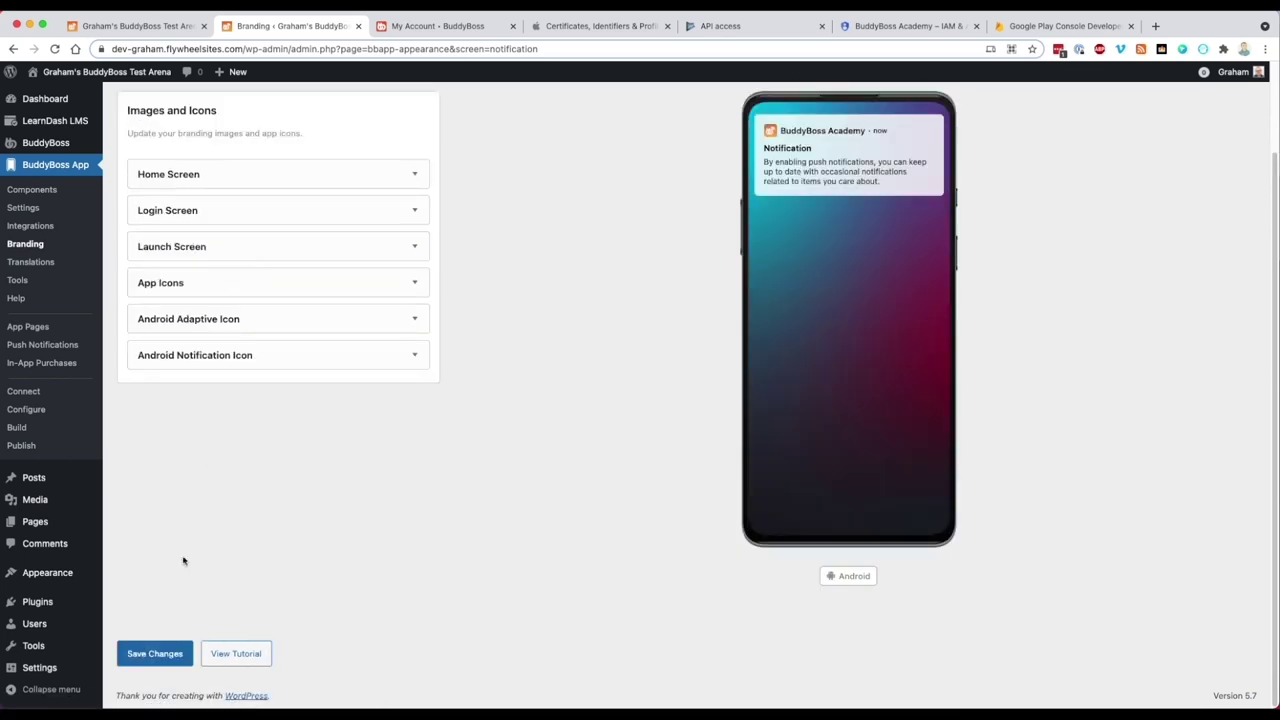
scroll(329, 306, up, 2)
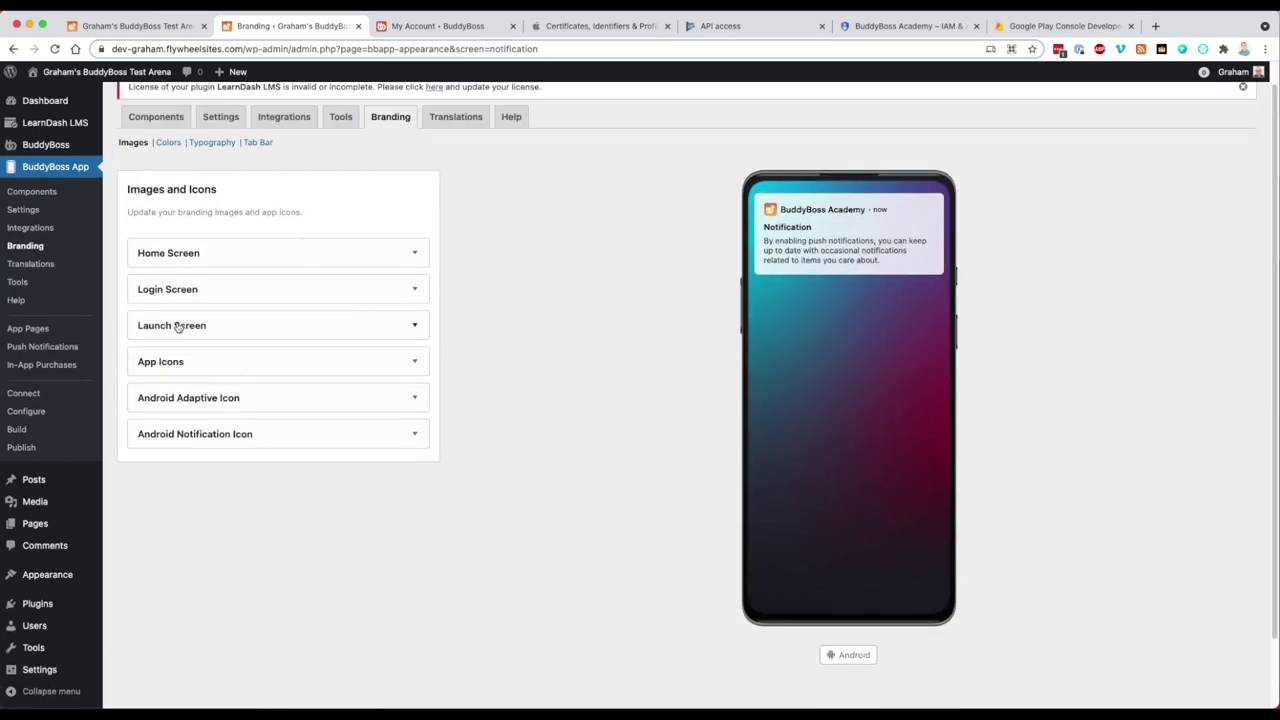
Set the Accent colour and Navigation Bar link colour to orange
click(166, 143)
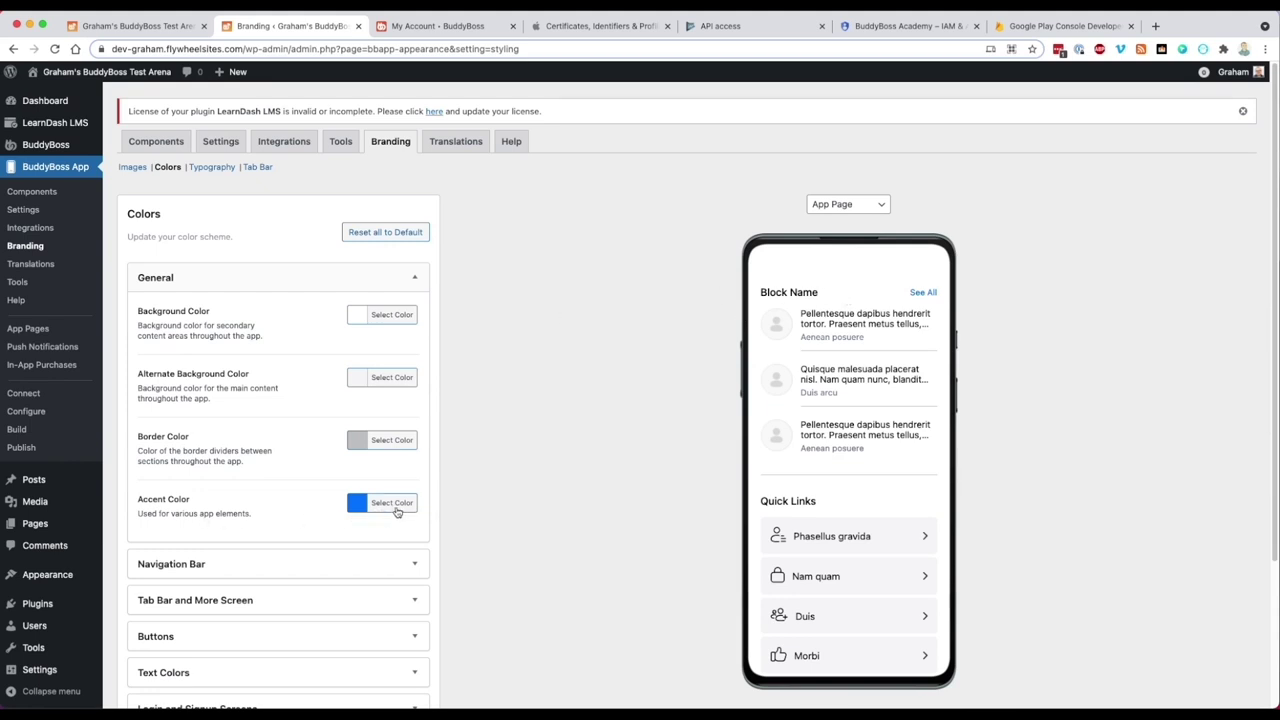
click(386, 510)
click(330, 655)
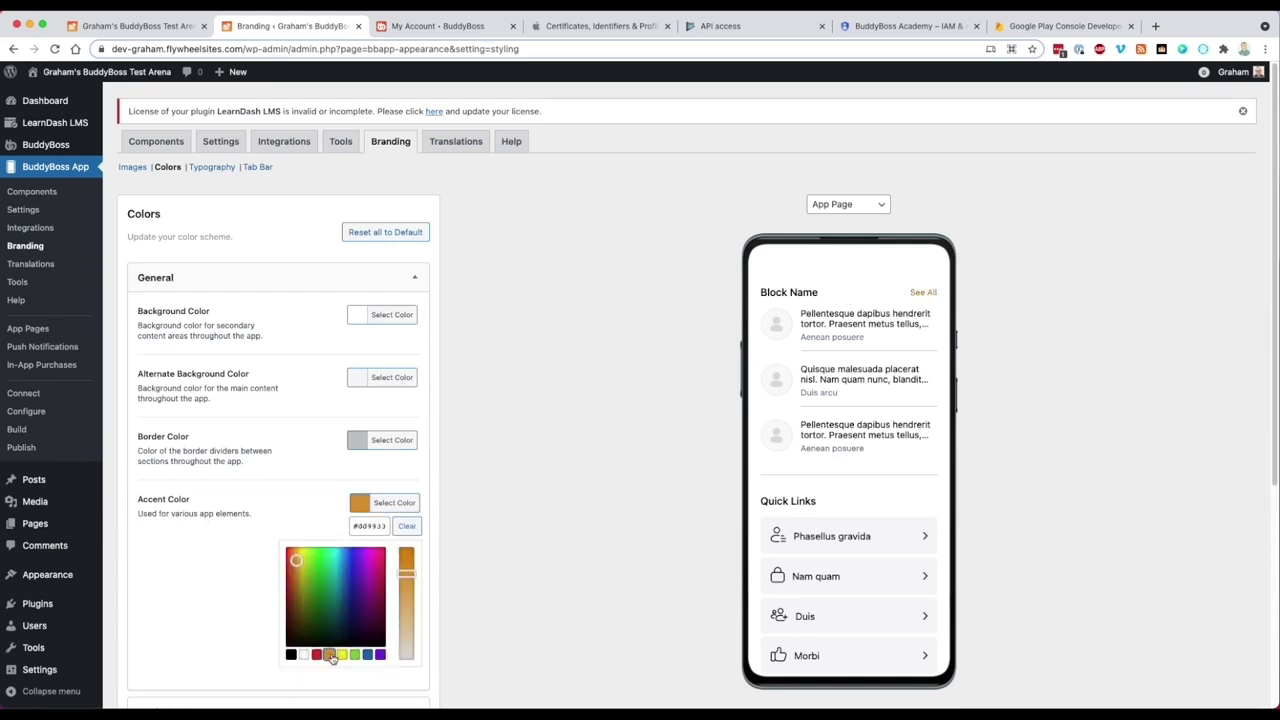
click(255, 512)
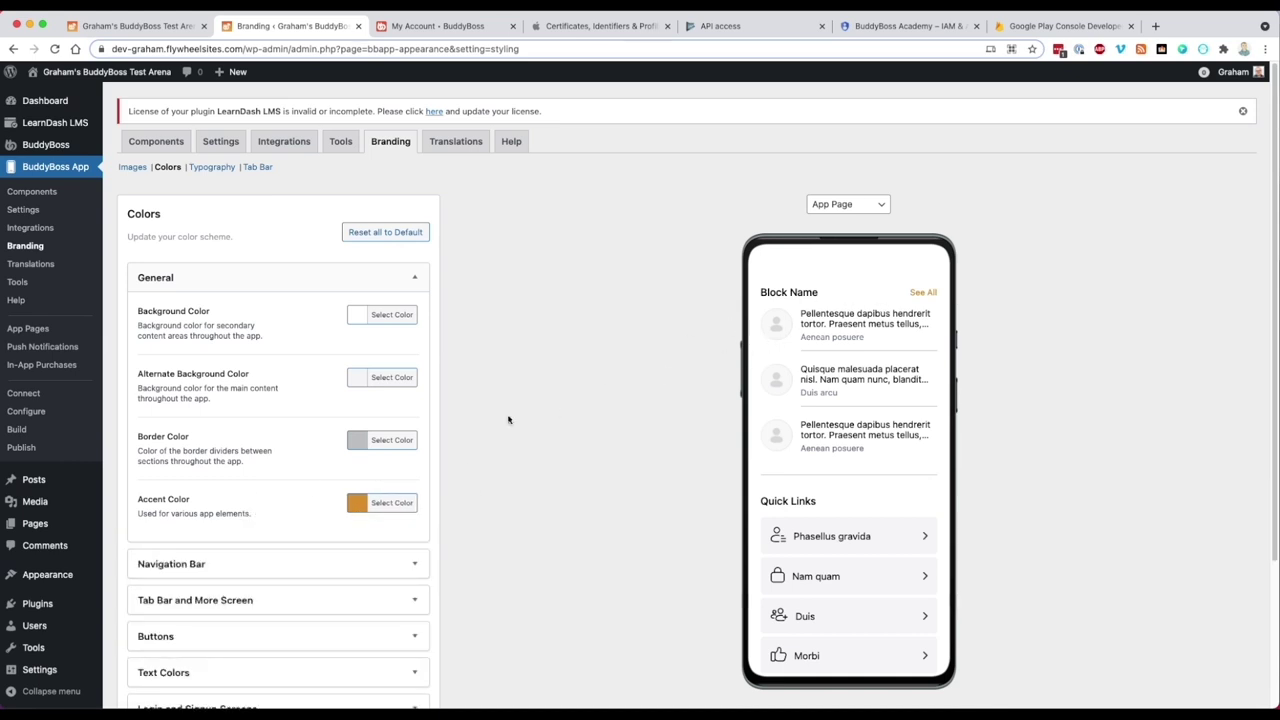
click(190, 563)
click(359, 478)
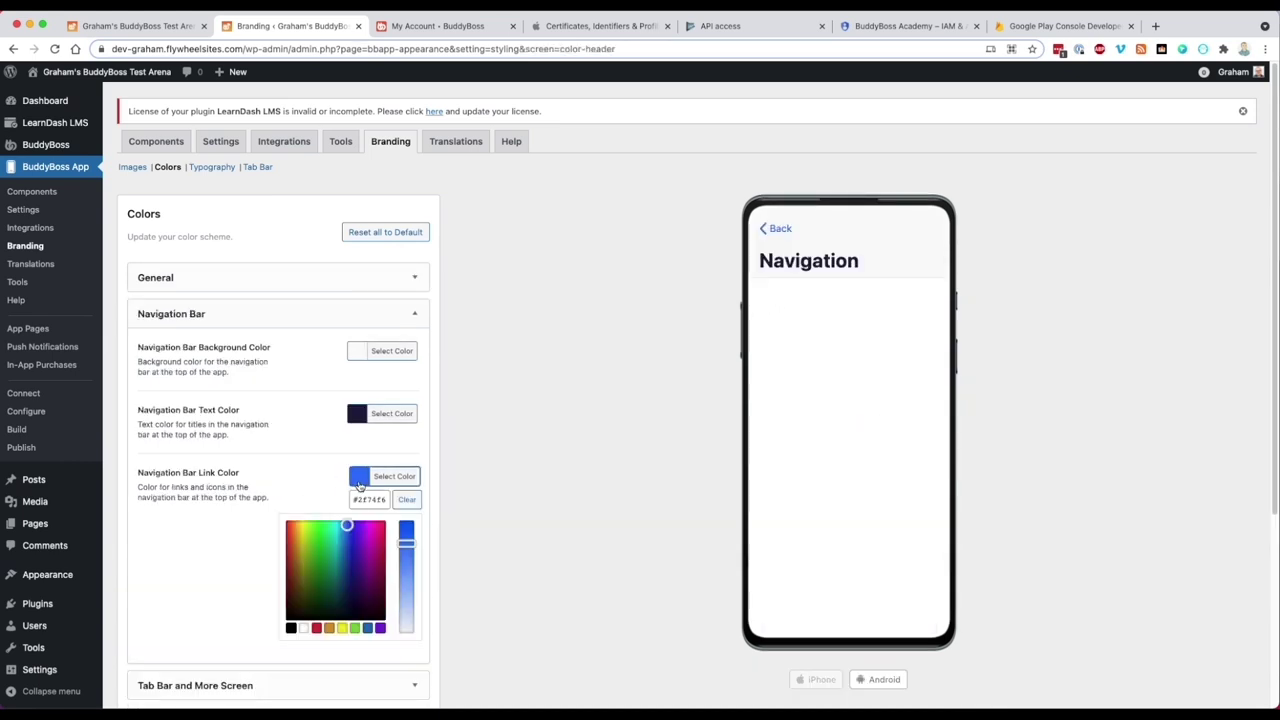
click(329, 627)
Make the Tab Bar active icon colour orange
scroll(112, 570, down, 1)
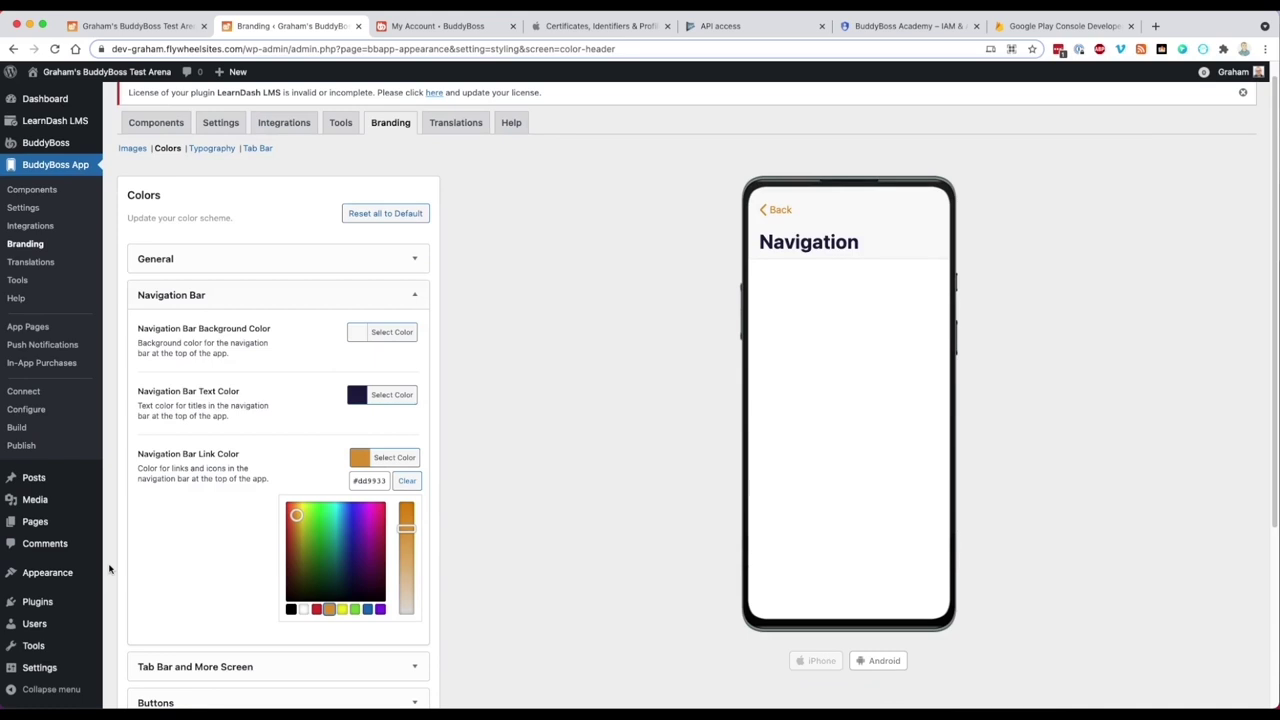
click(164, 677)
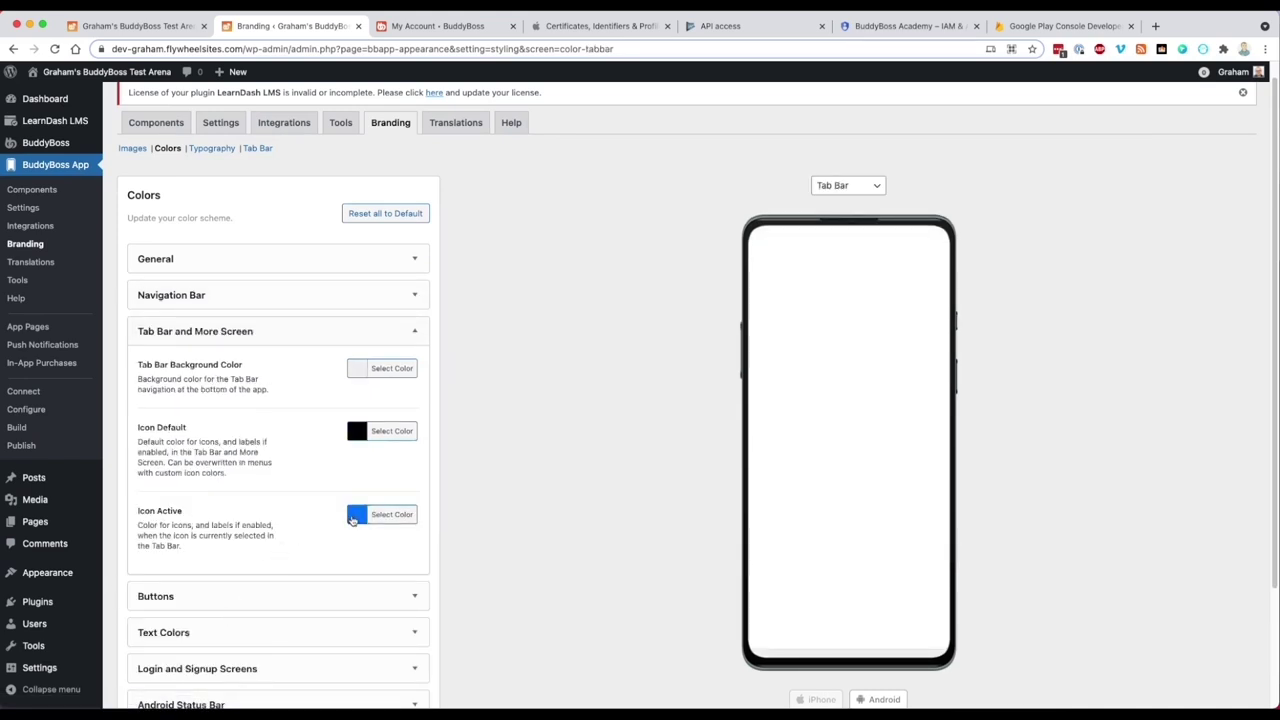
click(352, 518)
click(330, 668)
click(200, 550)
scroll(203, 551, down, 4)
Make the primary button background and secondary button text orange, lightening the latter slightly
click(199, 467)
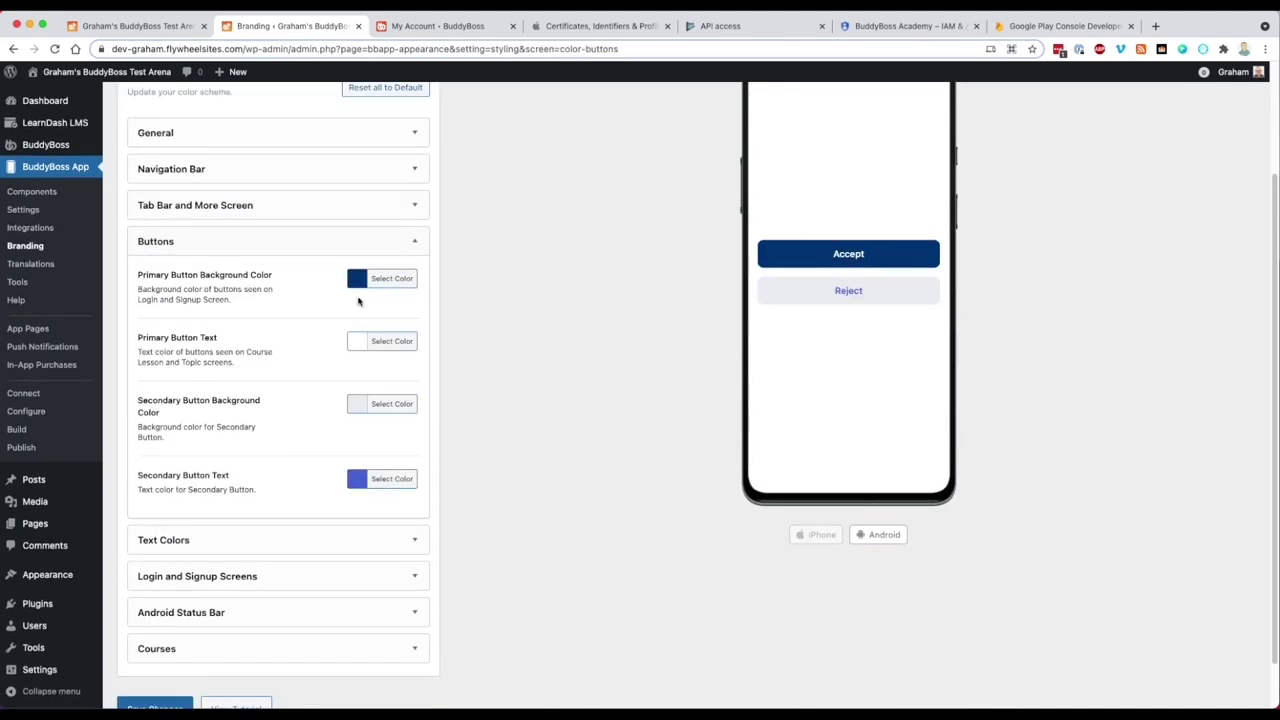
click(357, 280)
click(329, 430)
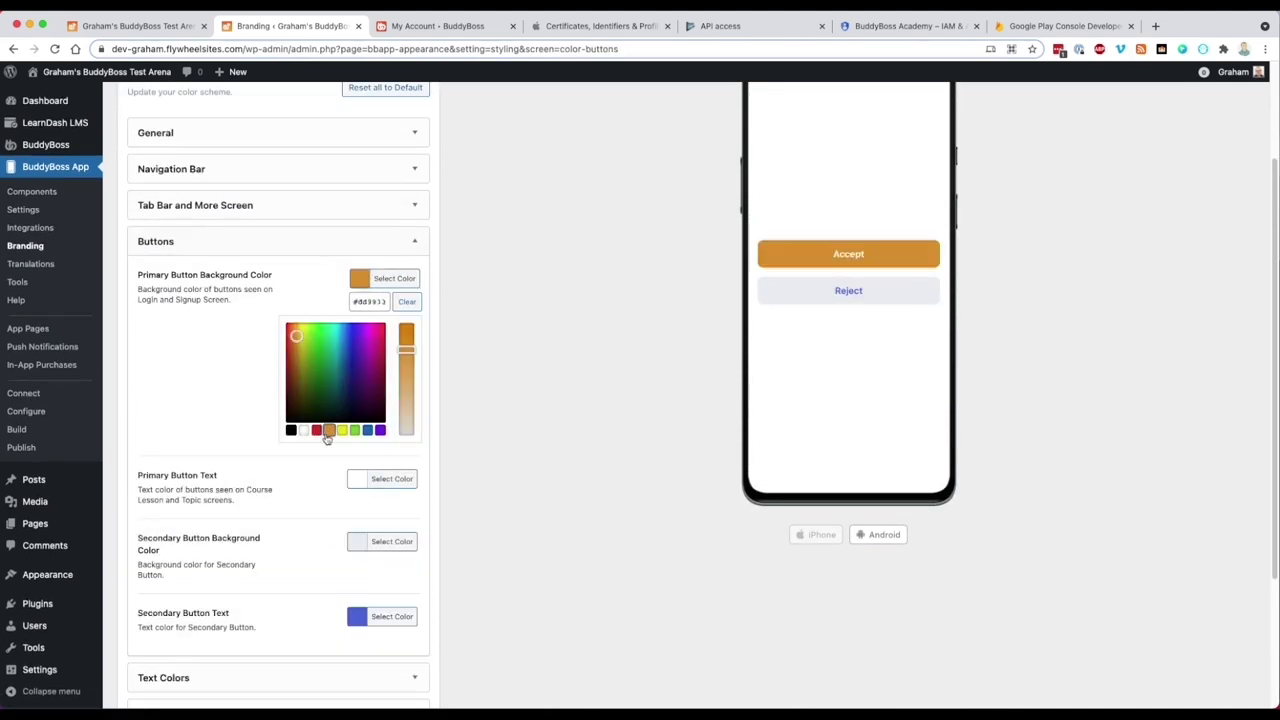
click(377, 600)
click(357, 480)
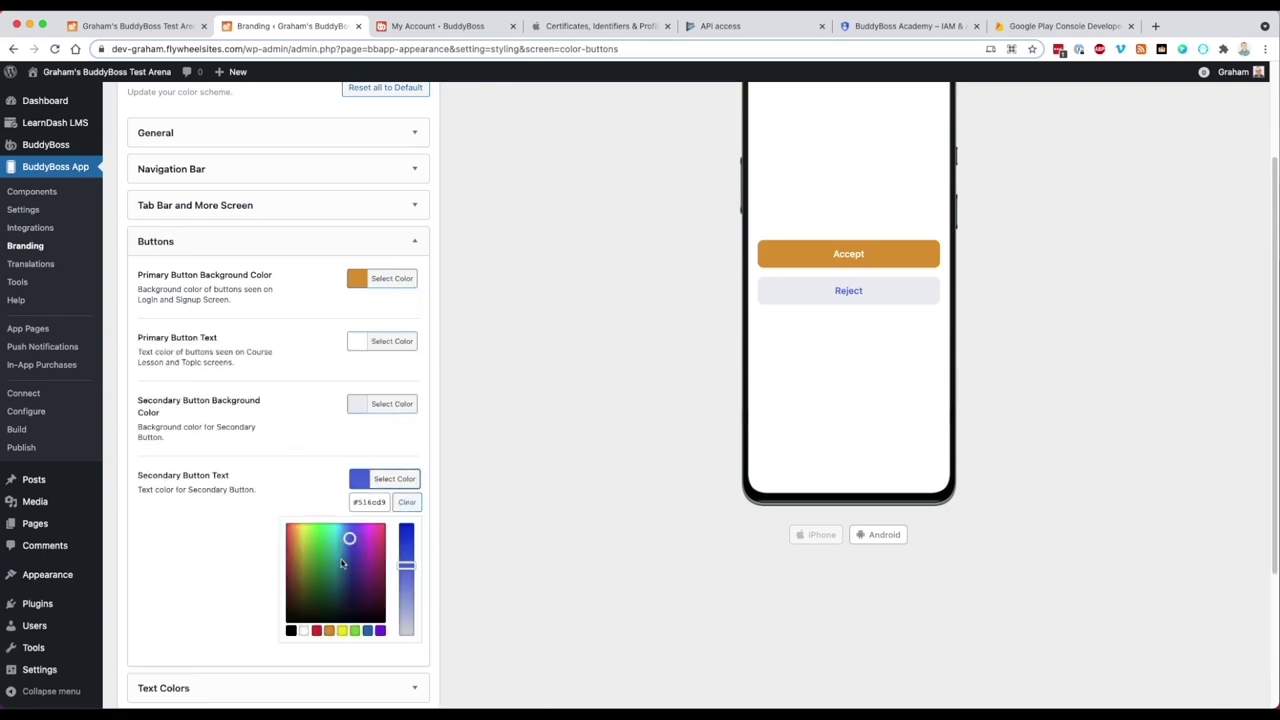
click(329, 630)
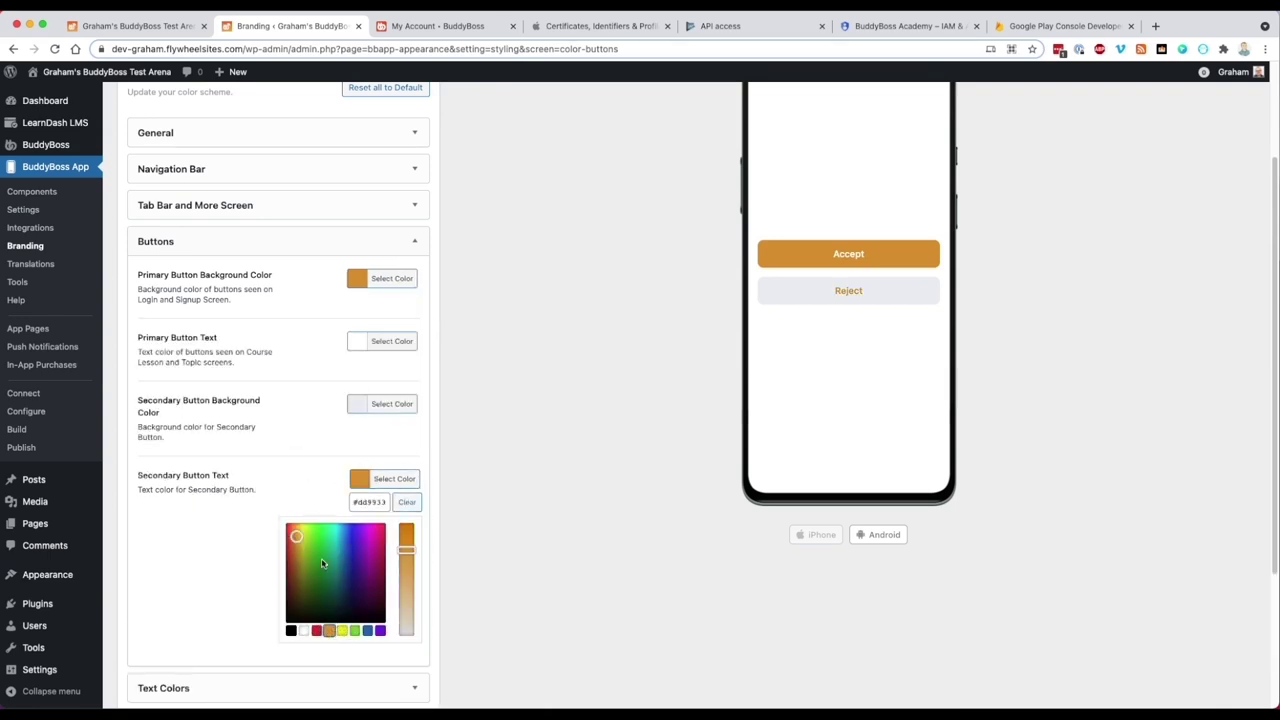
drag(401, 549, 401, 573)
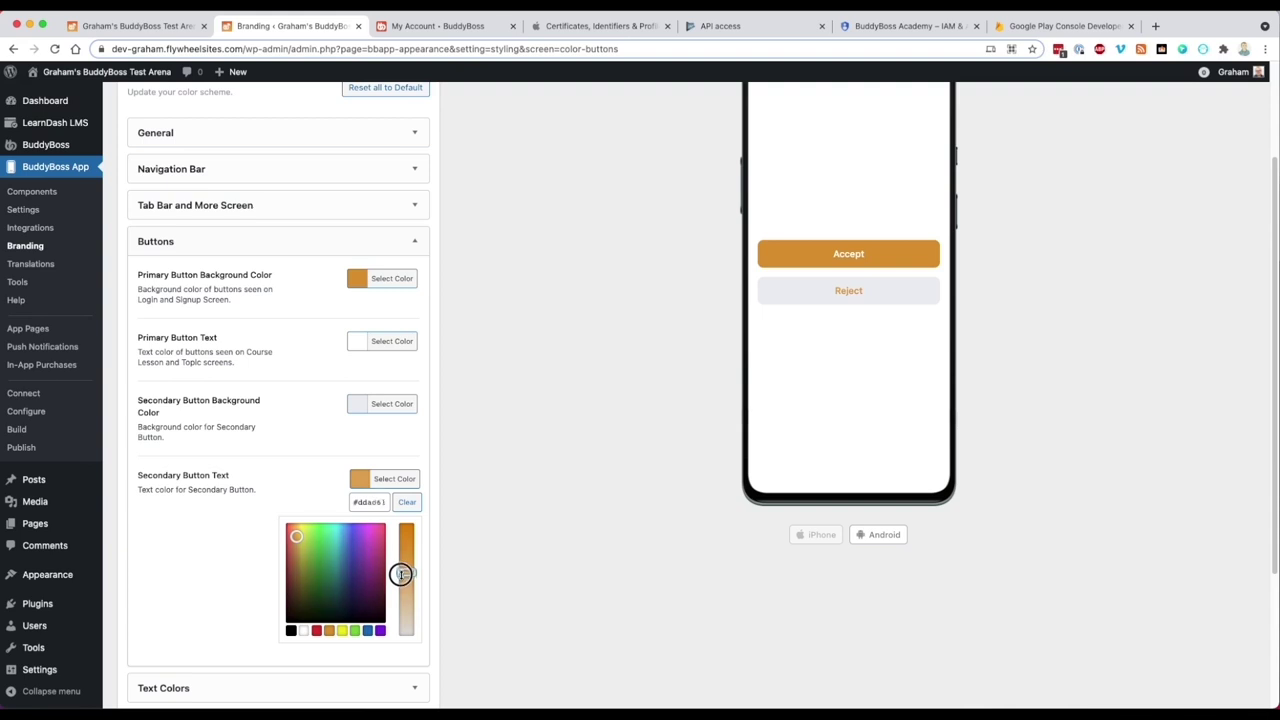
click(174, 476)
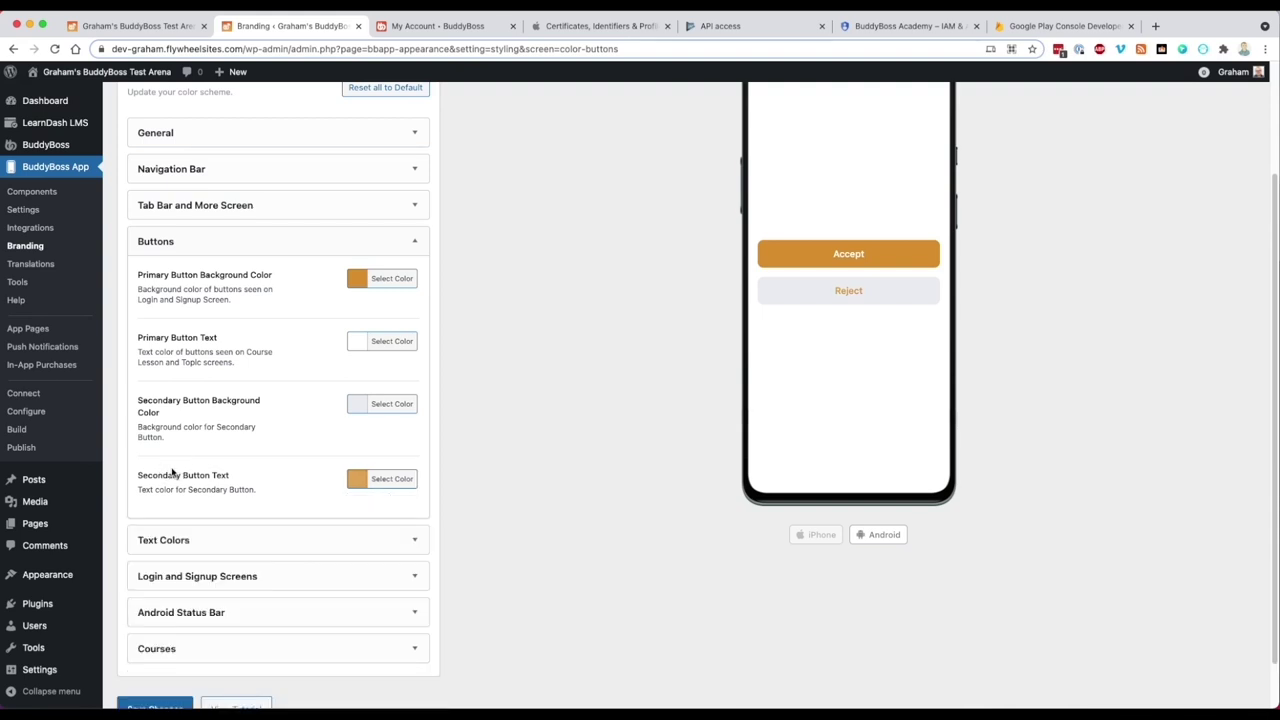
click(167, 545)
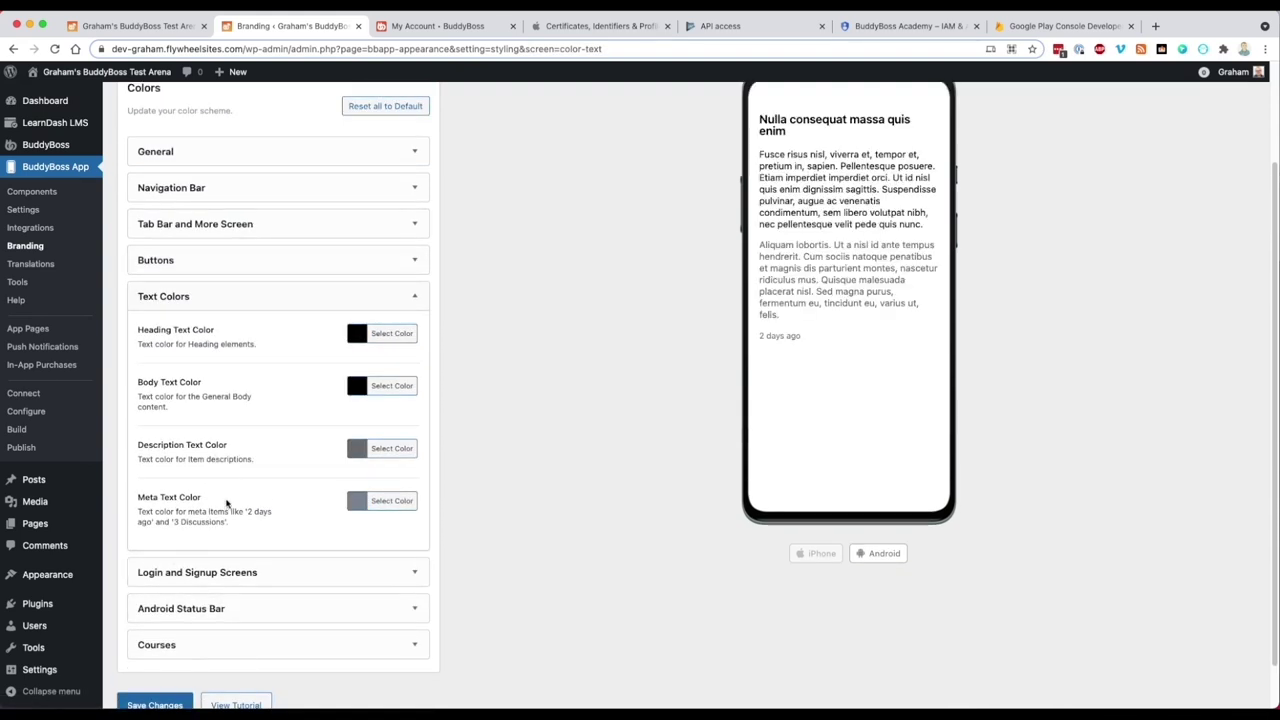
click(215, 573)
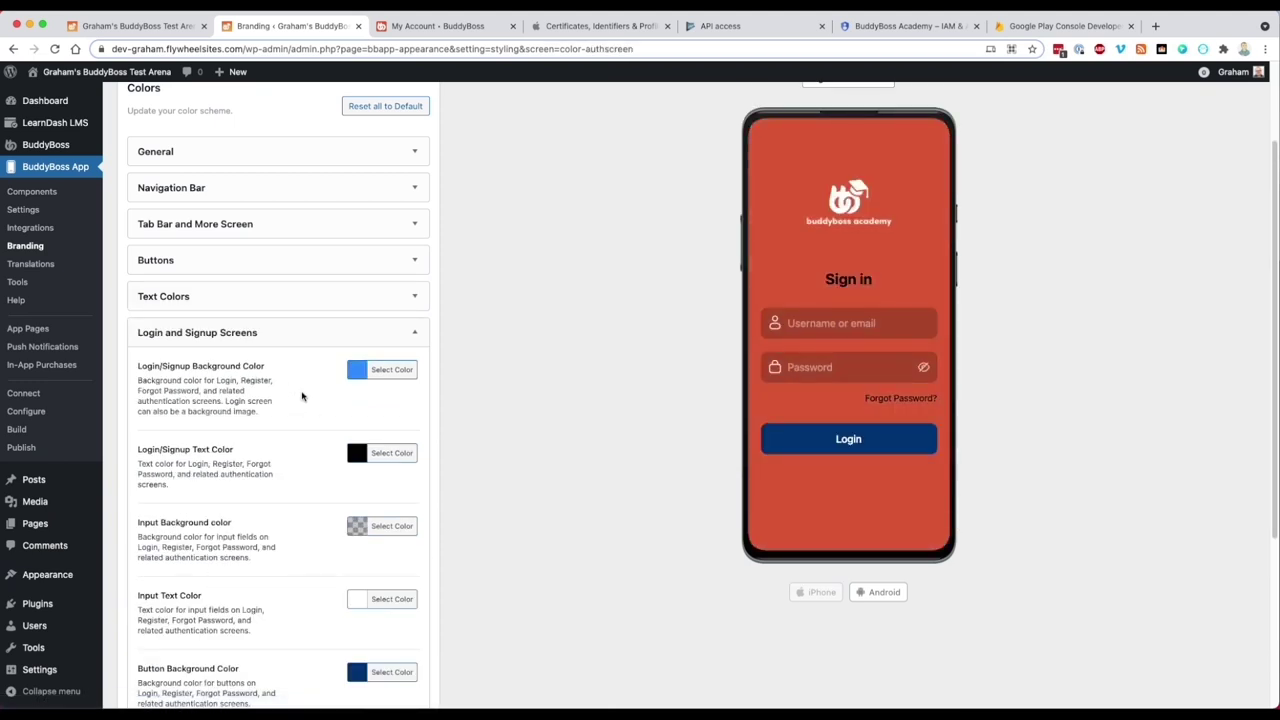
Set the Login and Signup Screens button background colour to white
scroll(302, 396, down, 2)
click(355, 604)
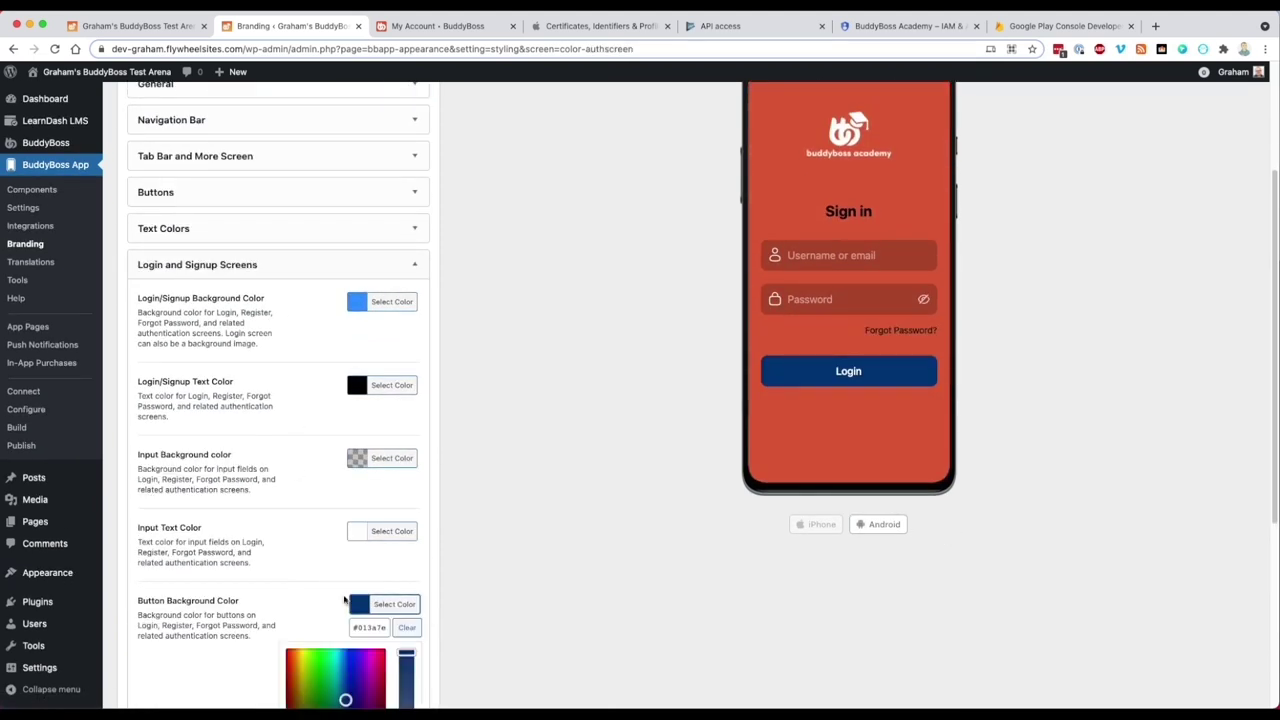
scroll(314, 668, down, 2)
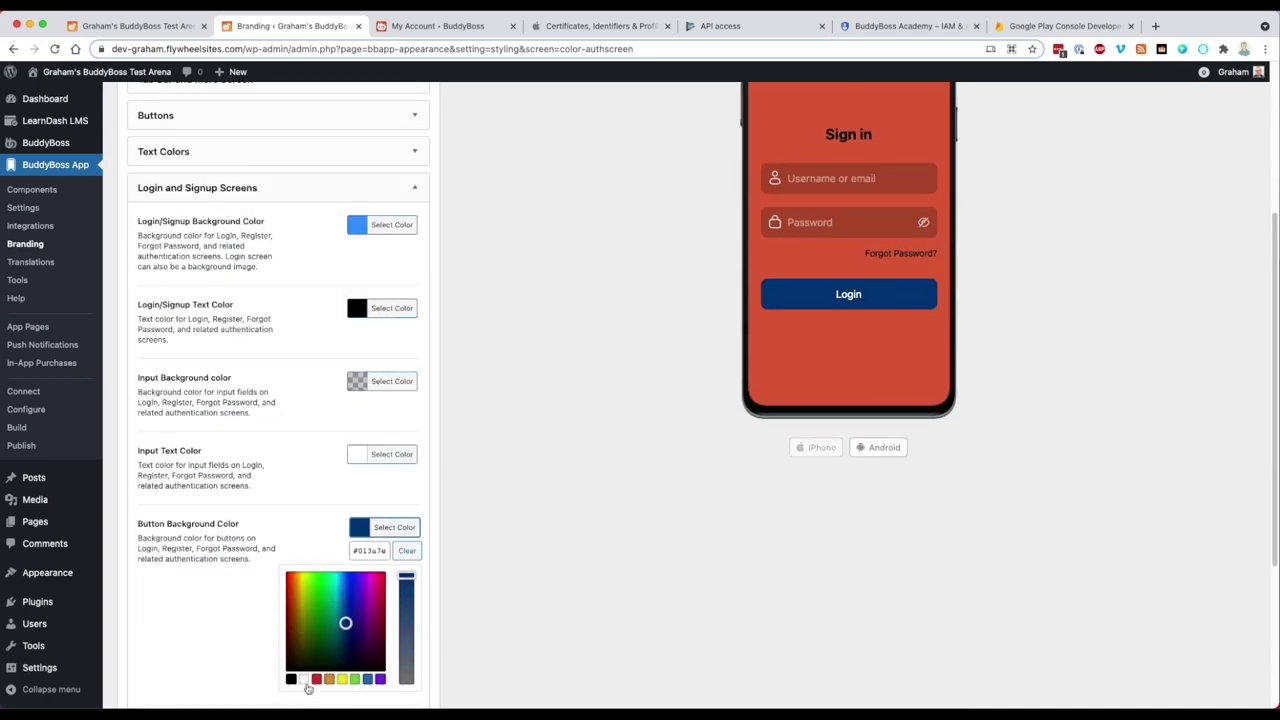
click(304, 680)
scroll(354, 396, up, 2)
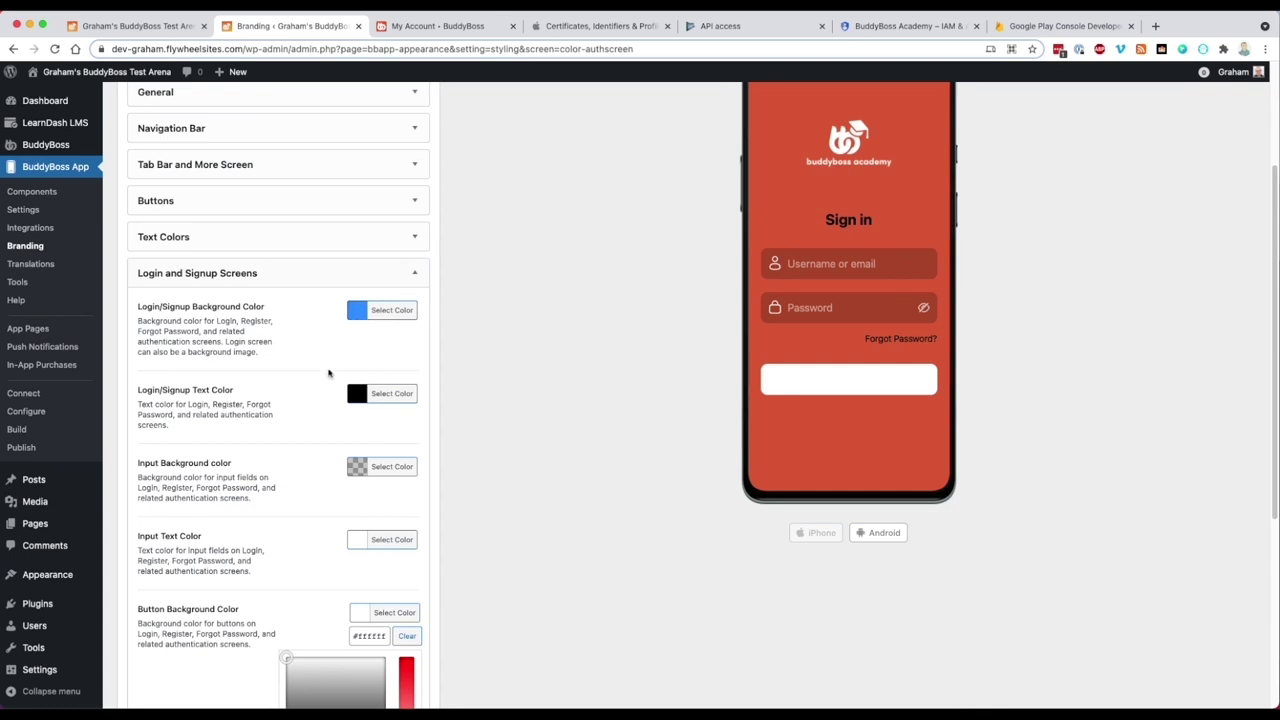
scroll(244, 541, down, 3)
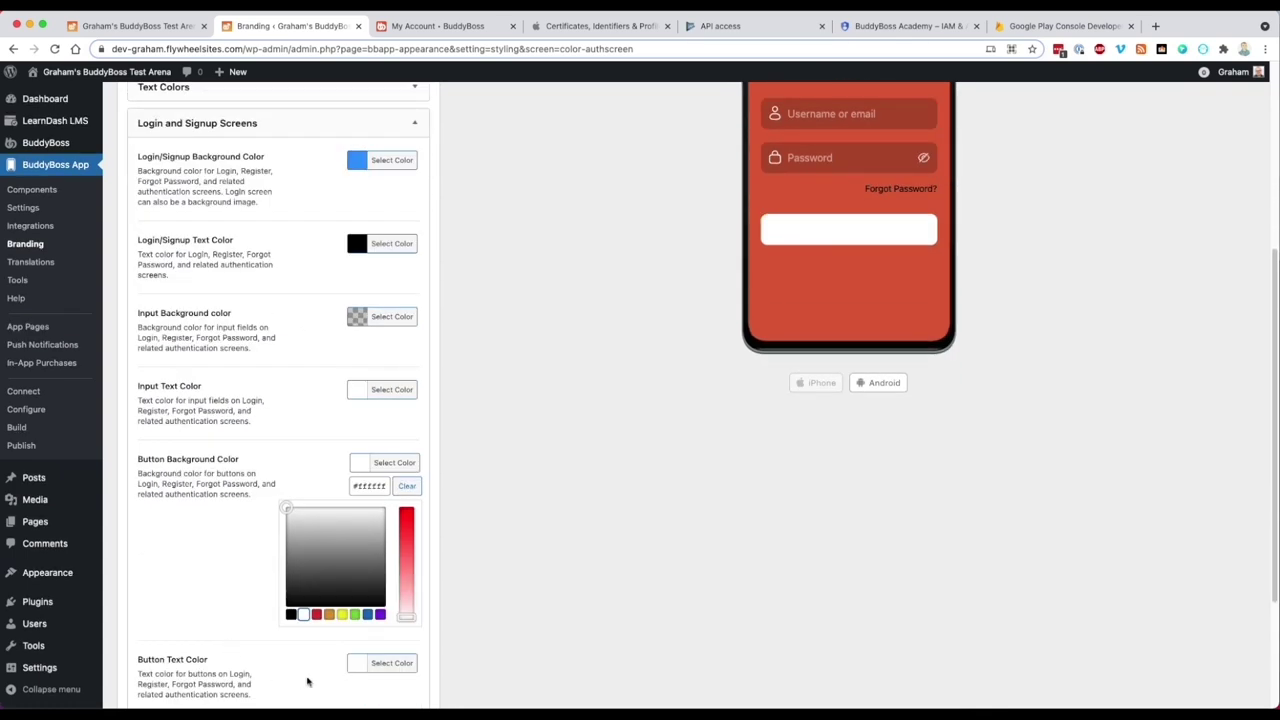
Set the login button text colour to dark grey #565656
click(362, 665)
click(328, 688)
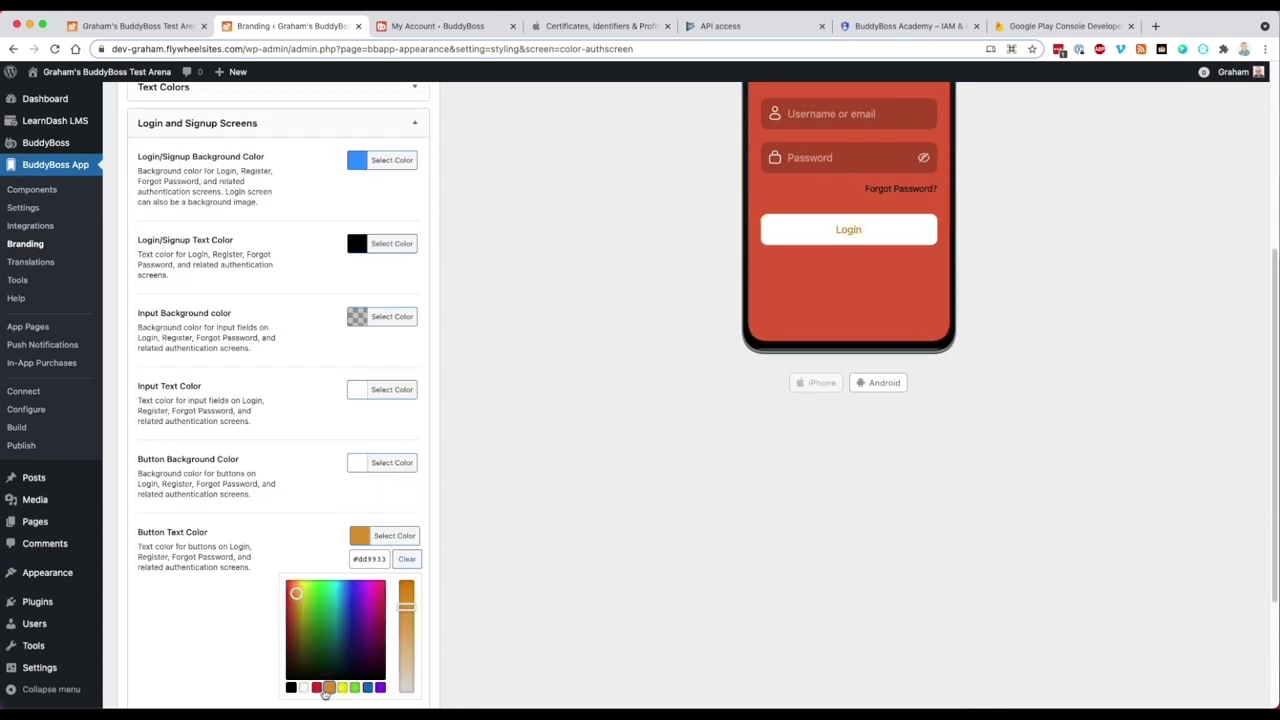
click(290, 687)
drag(292, 620, 274, 645)
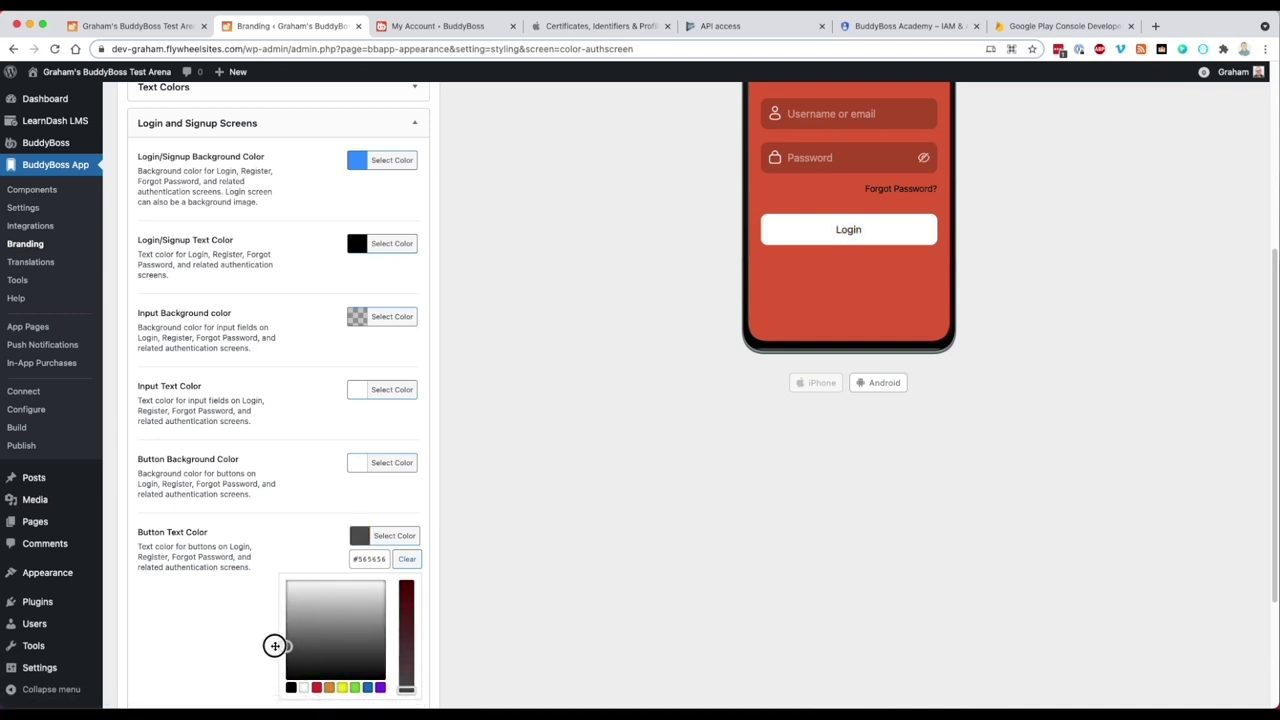
click(221, 590)
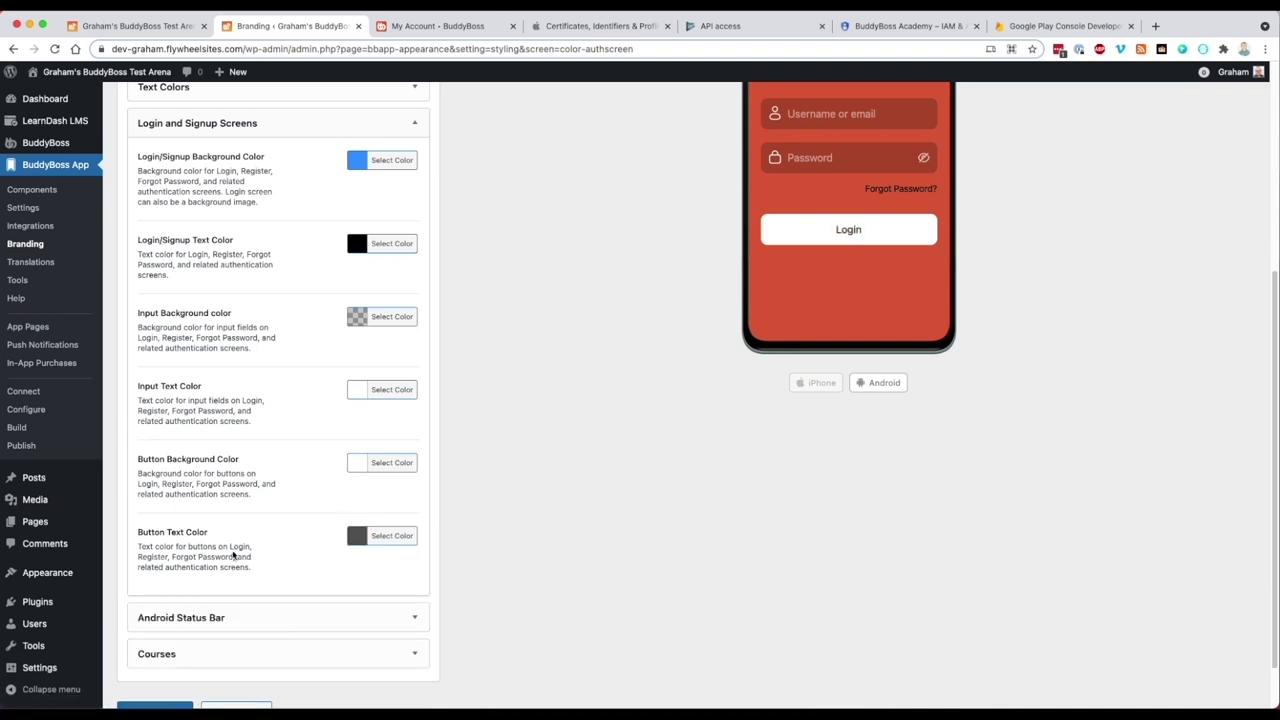
scroll(249, 520, up, 3)
scroll(313, 470, up, 2)
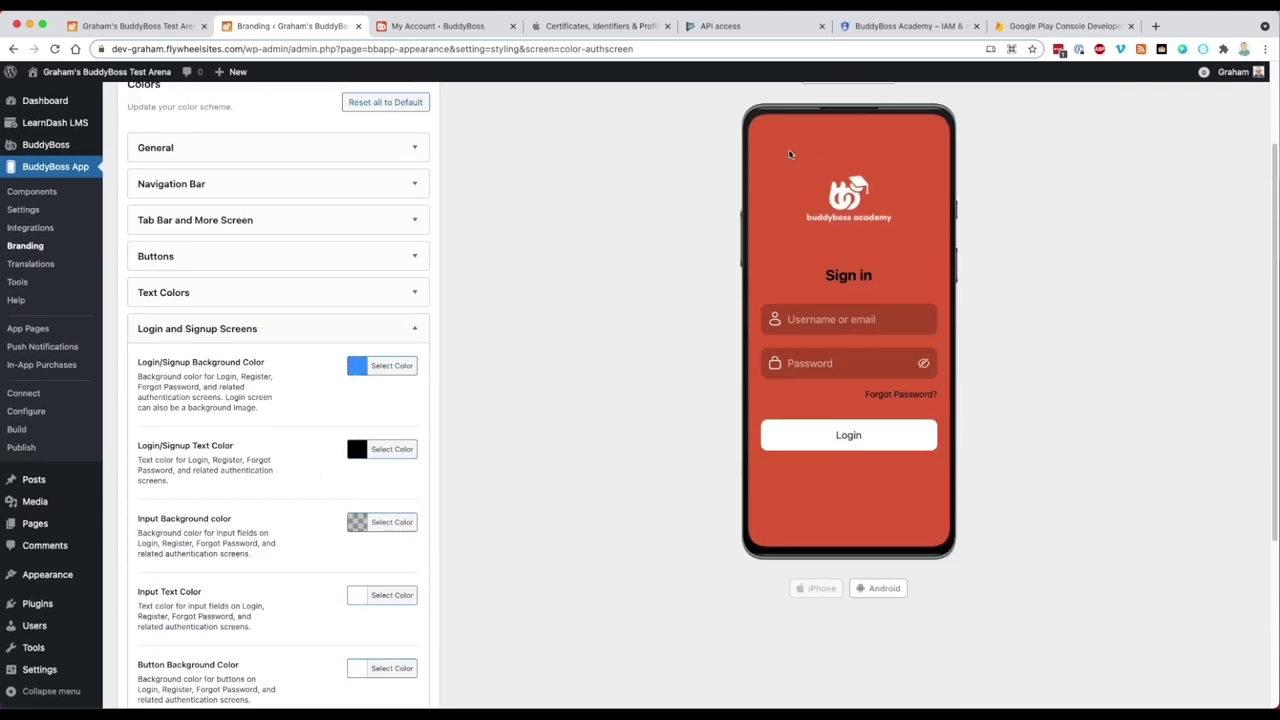
click(222, 338)
click(225, 366)
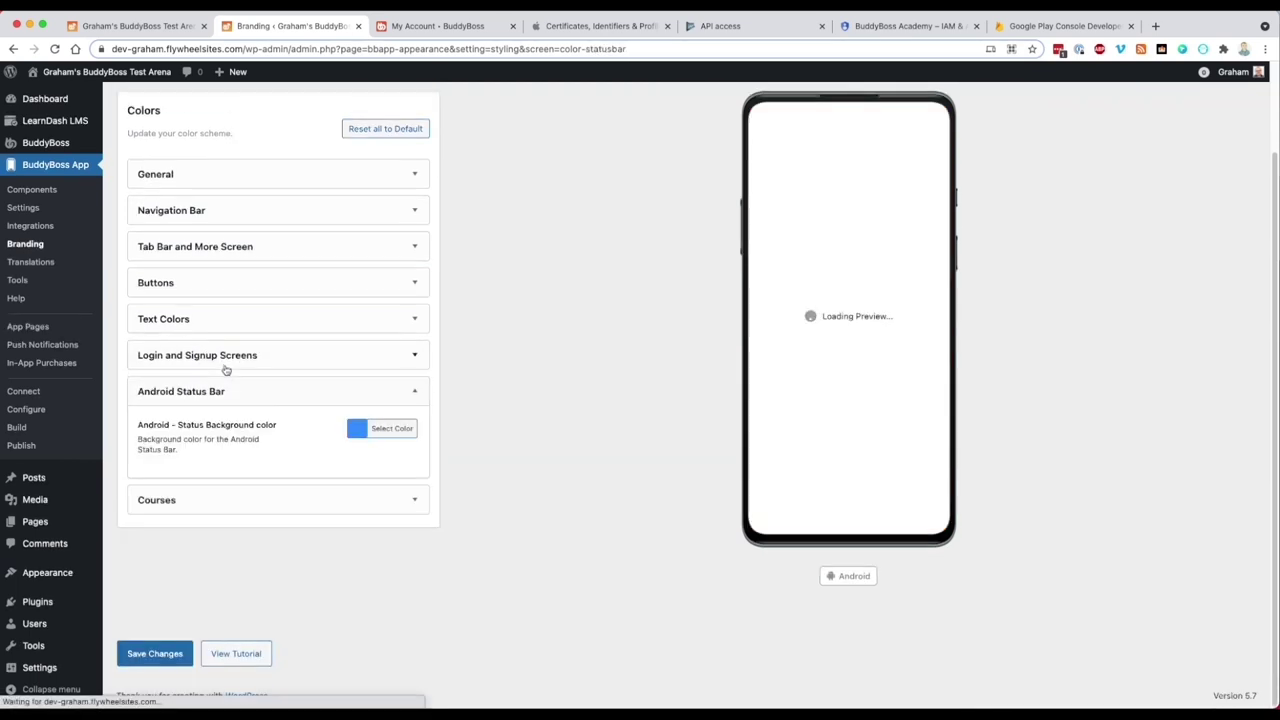
Set the Android status bar background colour to orange
click(356, 428)
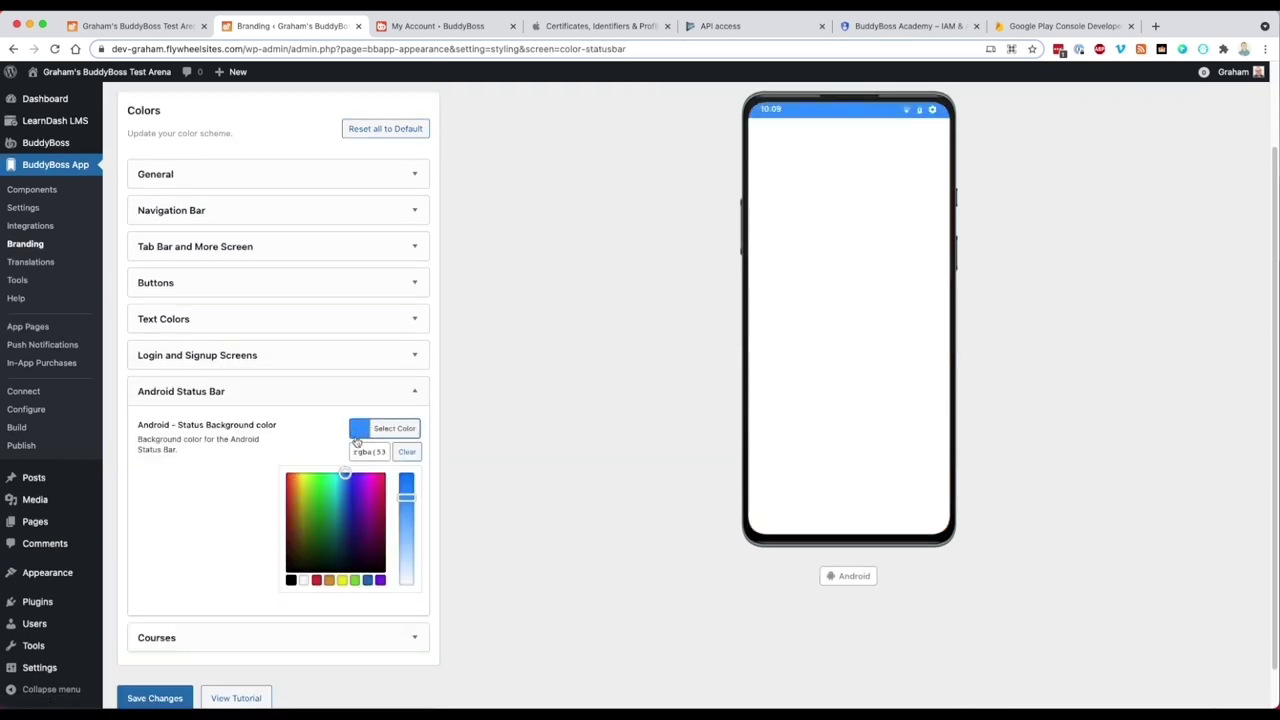
click(329, 580)
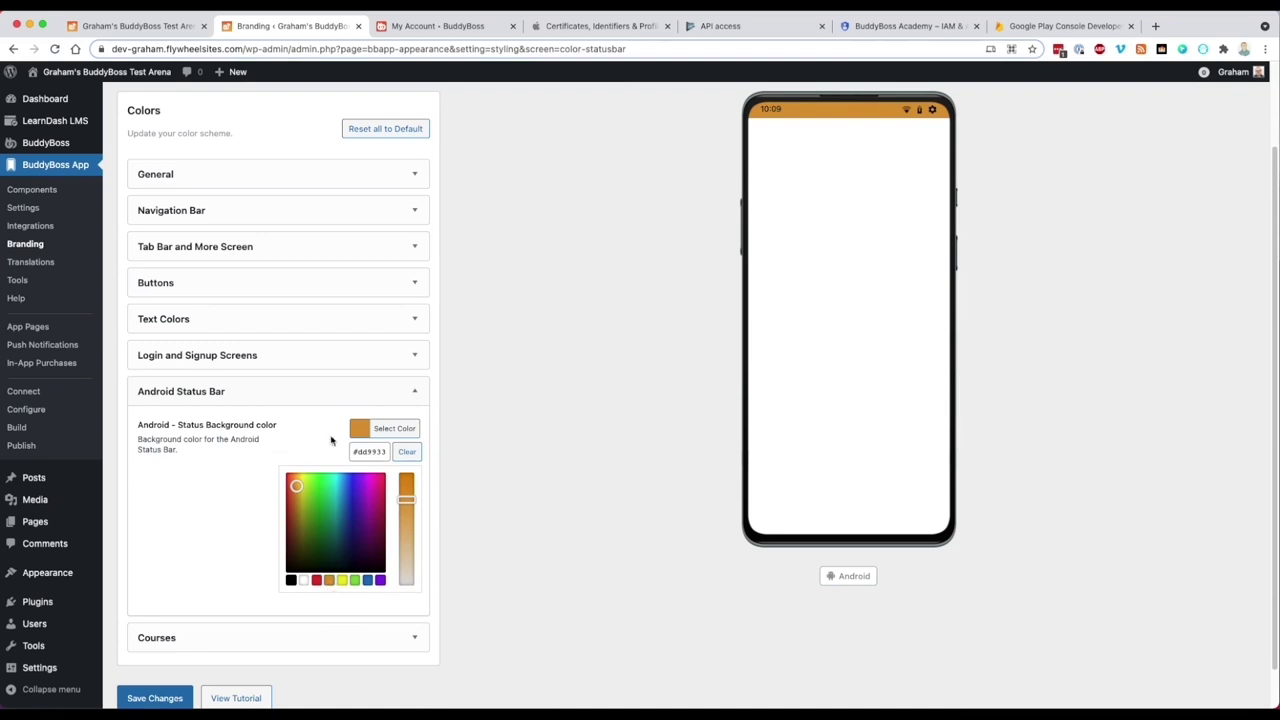
click(380, 428)
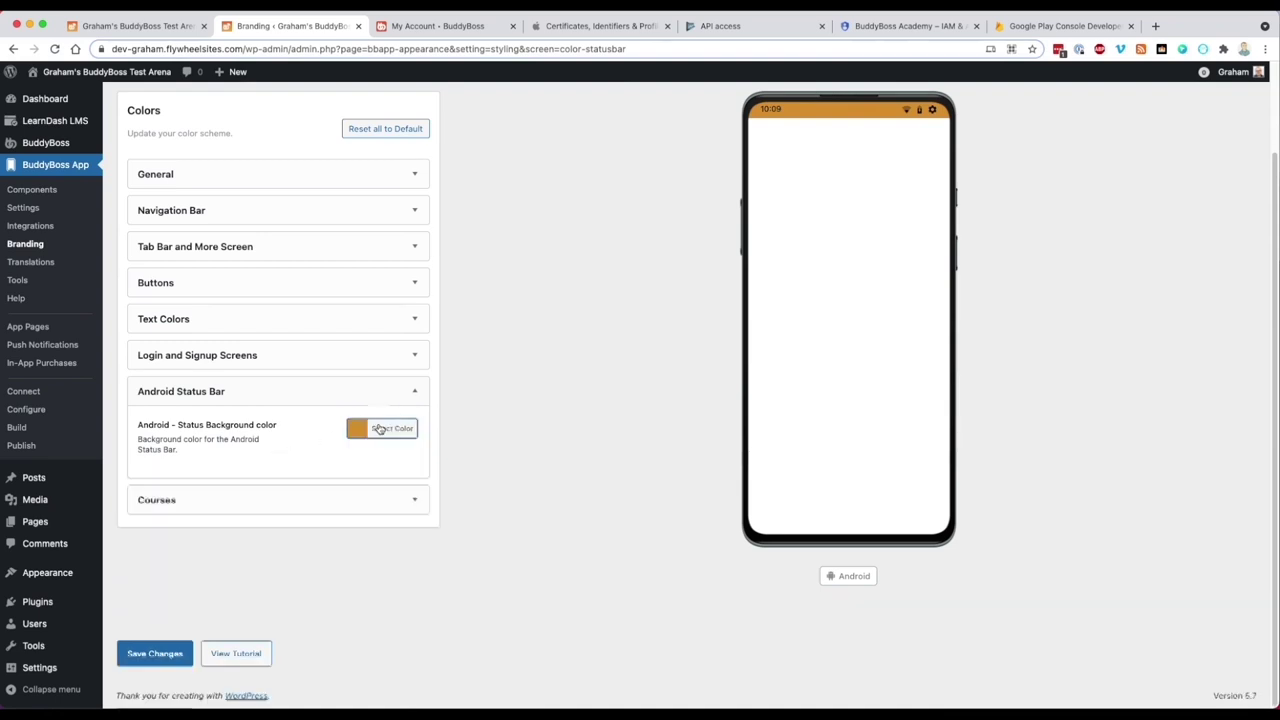
Set the In Progress and Free course label colours to blue
click(175, 508)
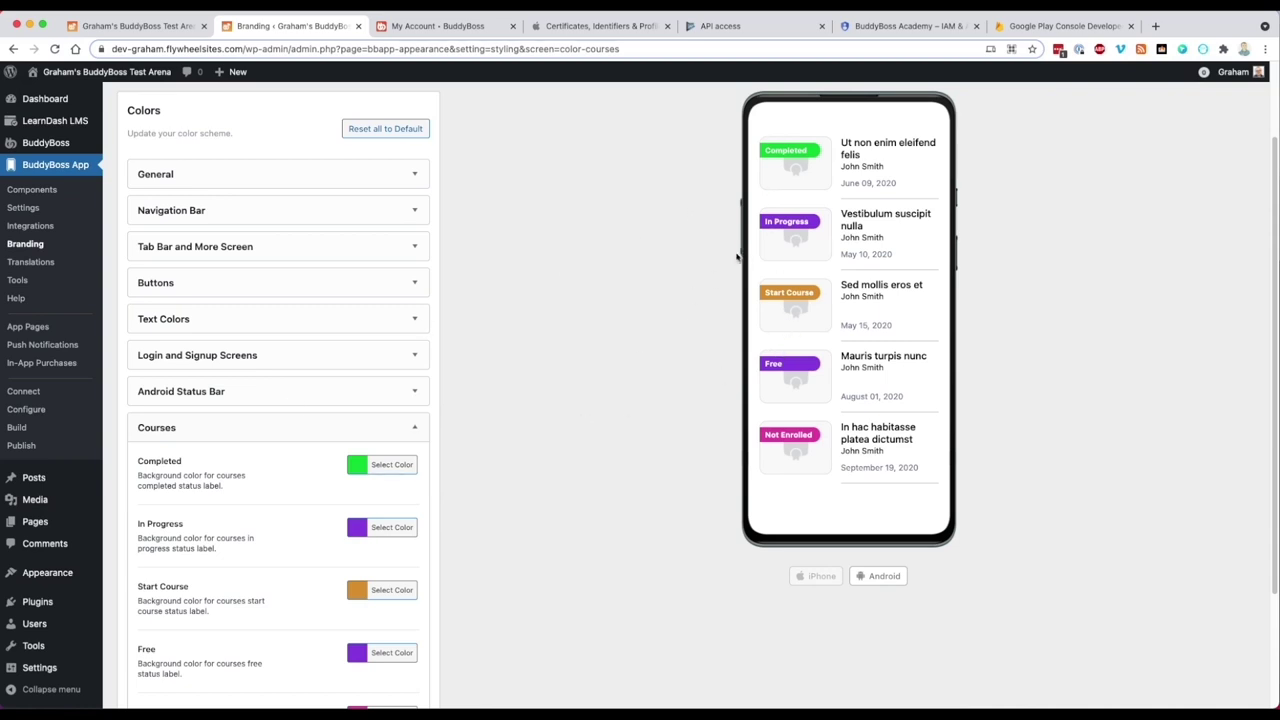
click(391, 529)
click(367, 683)
click(520, 548)
scroll(383, 566, down, 2)
click(390, 584)
scroll(390, 590, down, 3)
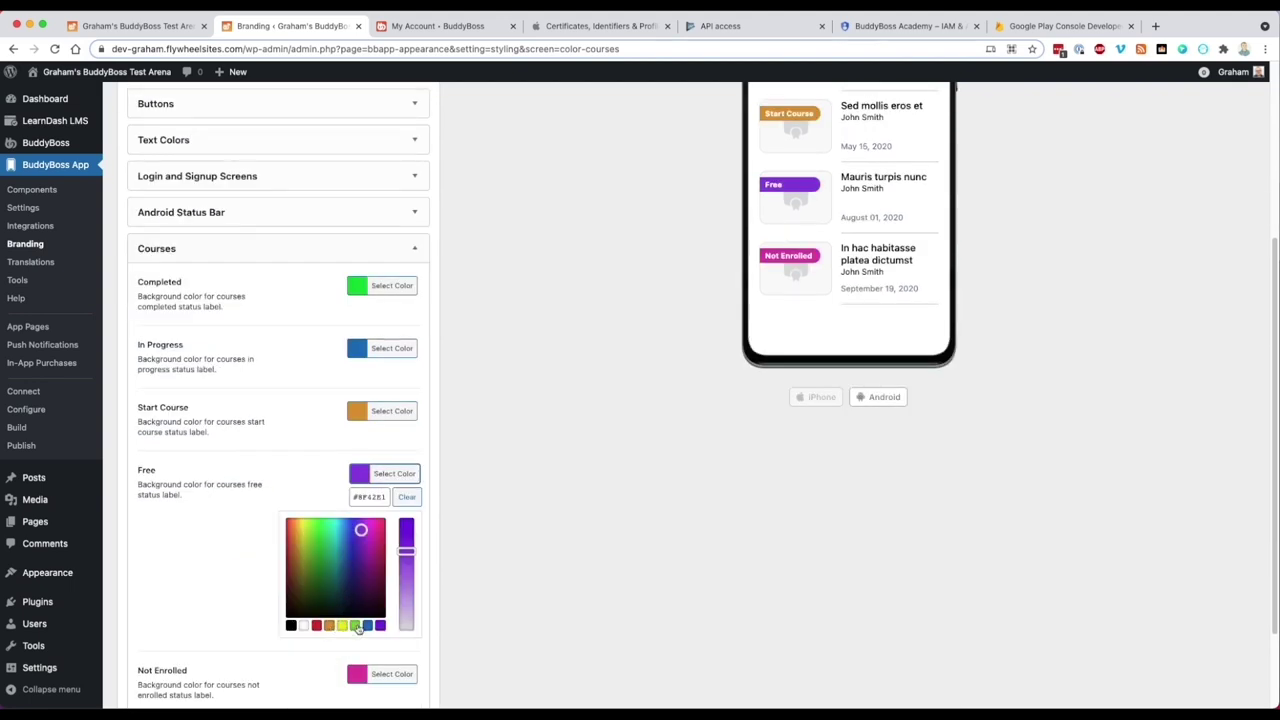
click(367, 625)
click(580, 451)
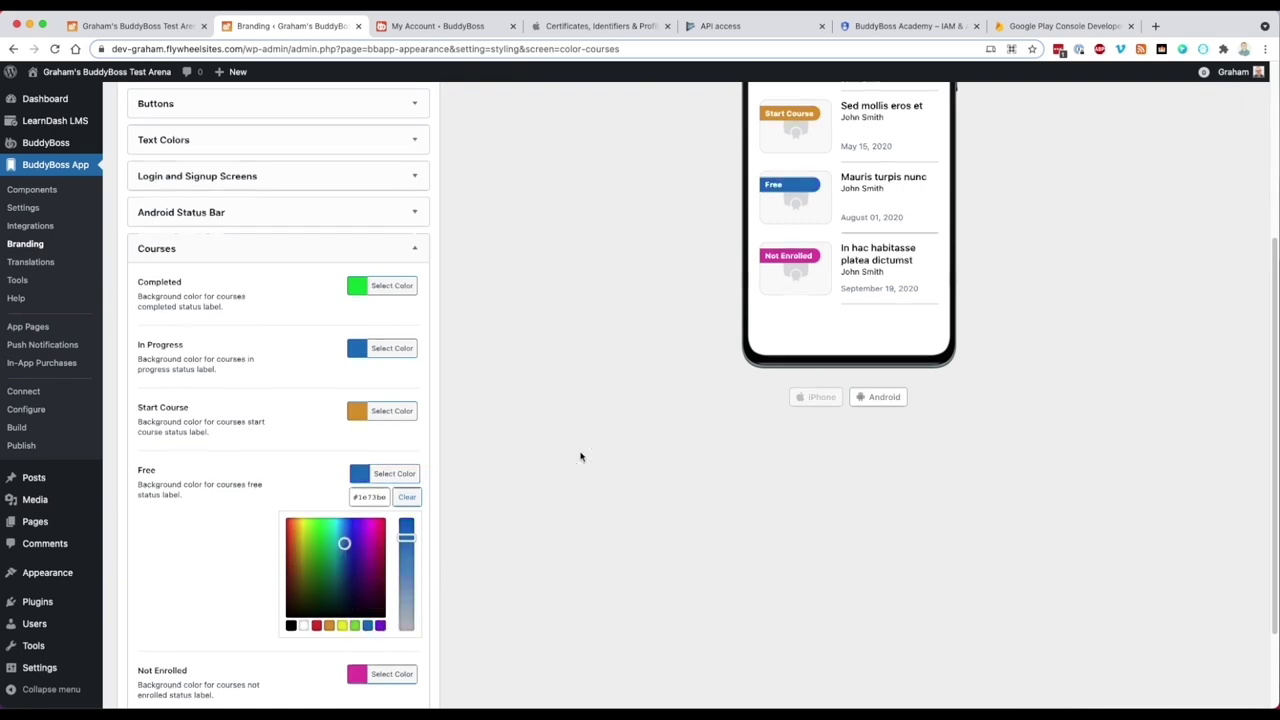
Save the colour changes and collapse the Courses section
scroll(574, 423, up, 6)
scroll(775, 443, down, 5)
click(161, 655)
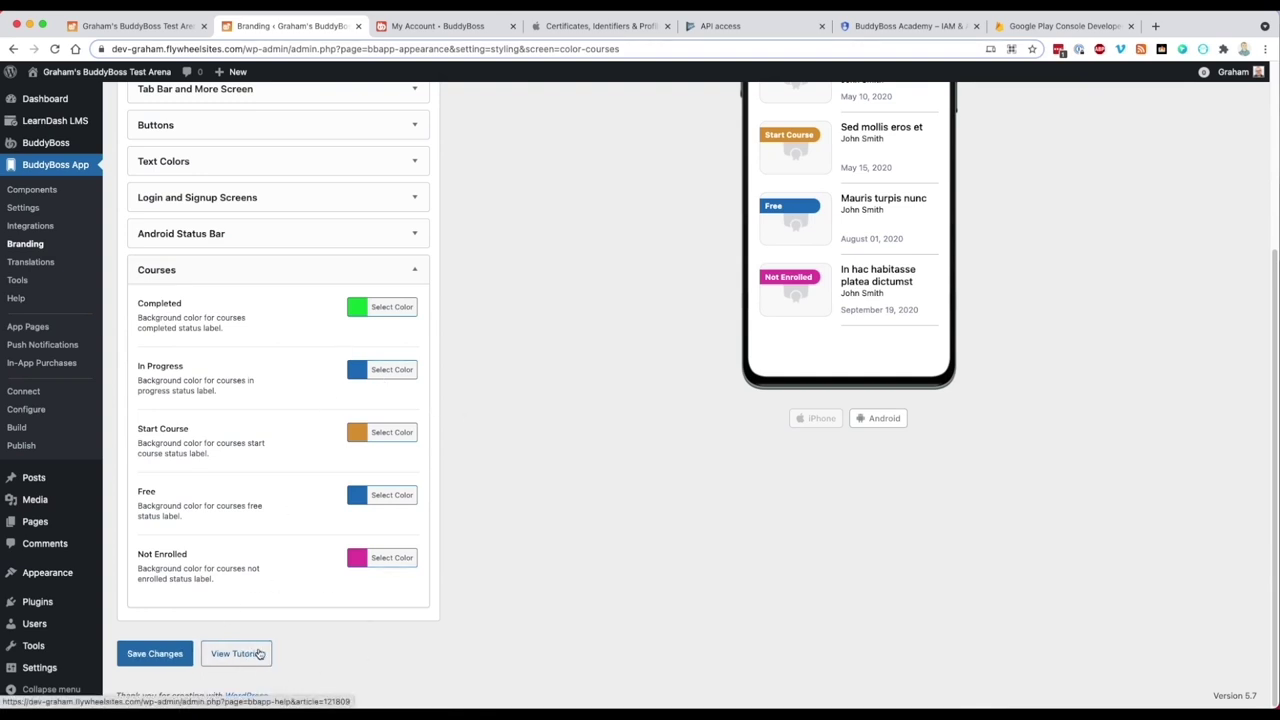
click(320, 272)
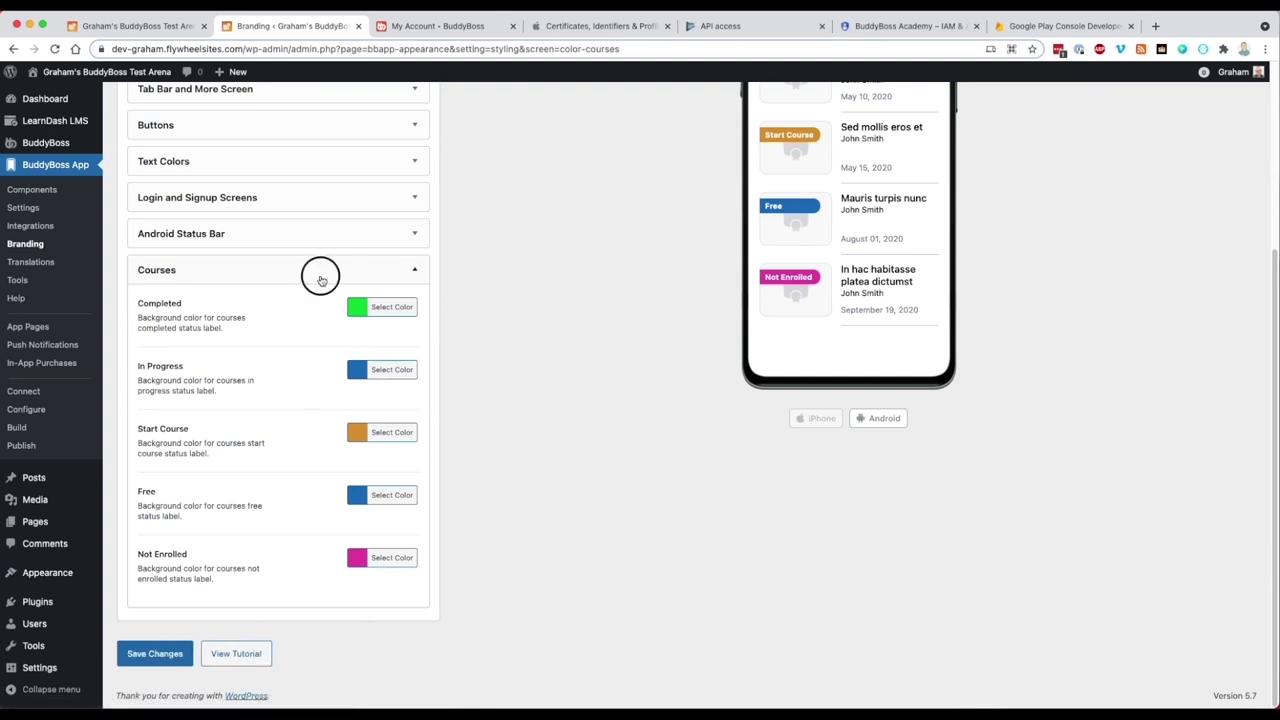
scroll(617, 376, up, 2)
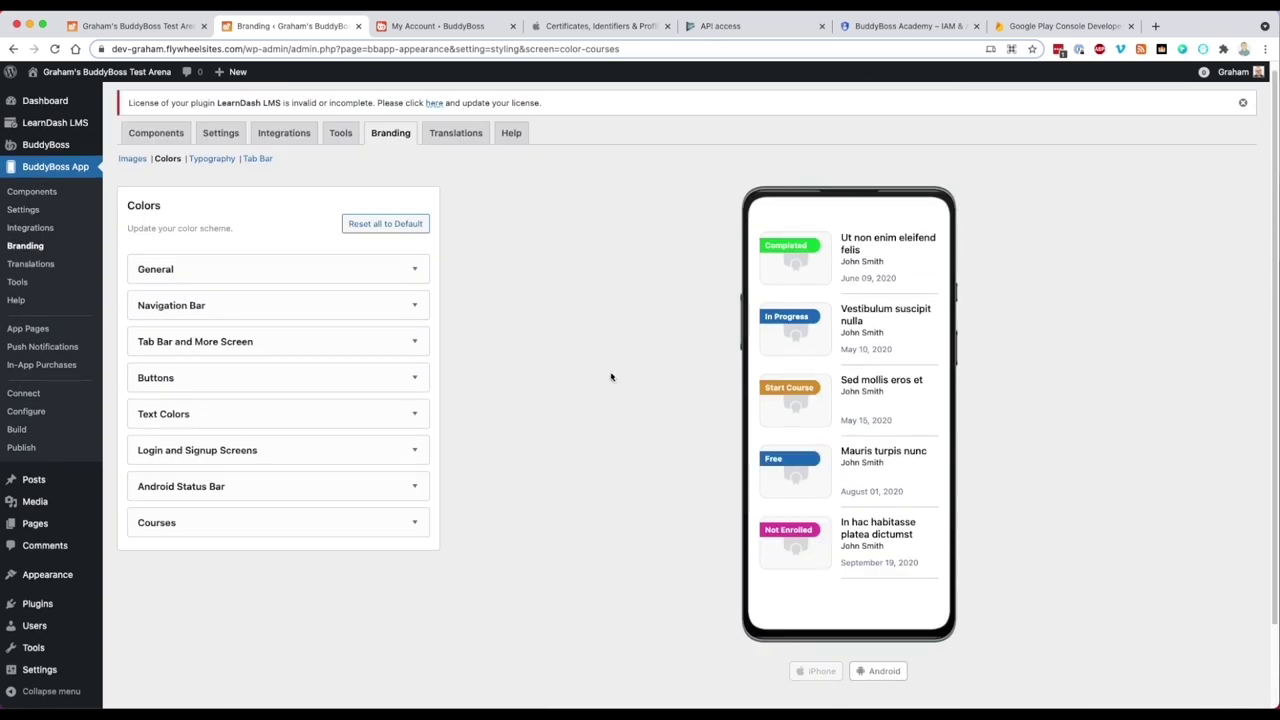
click(212, 159)
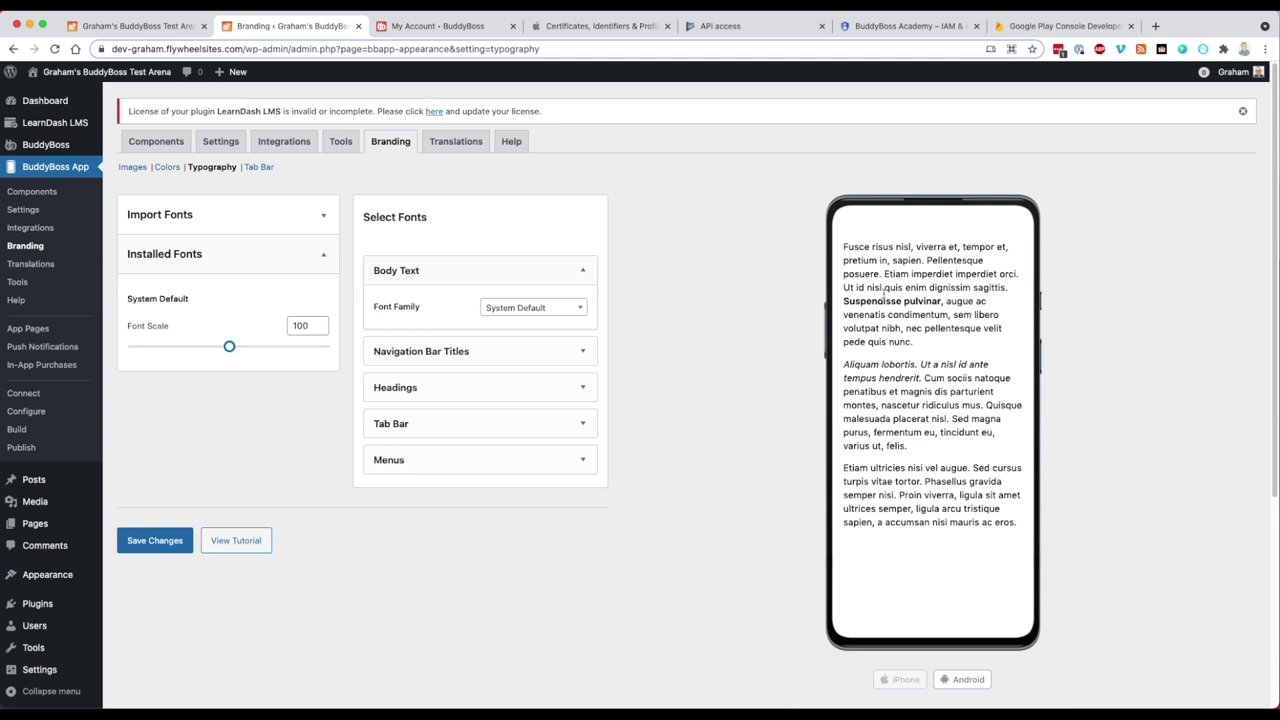
Preview the typography settings in the iPhone view
click(905, 678)
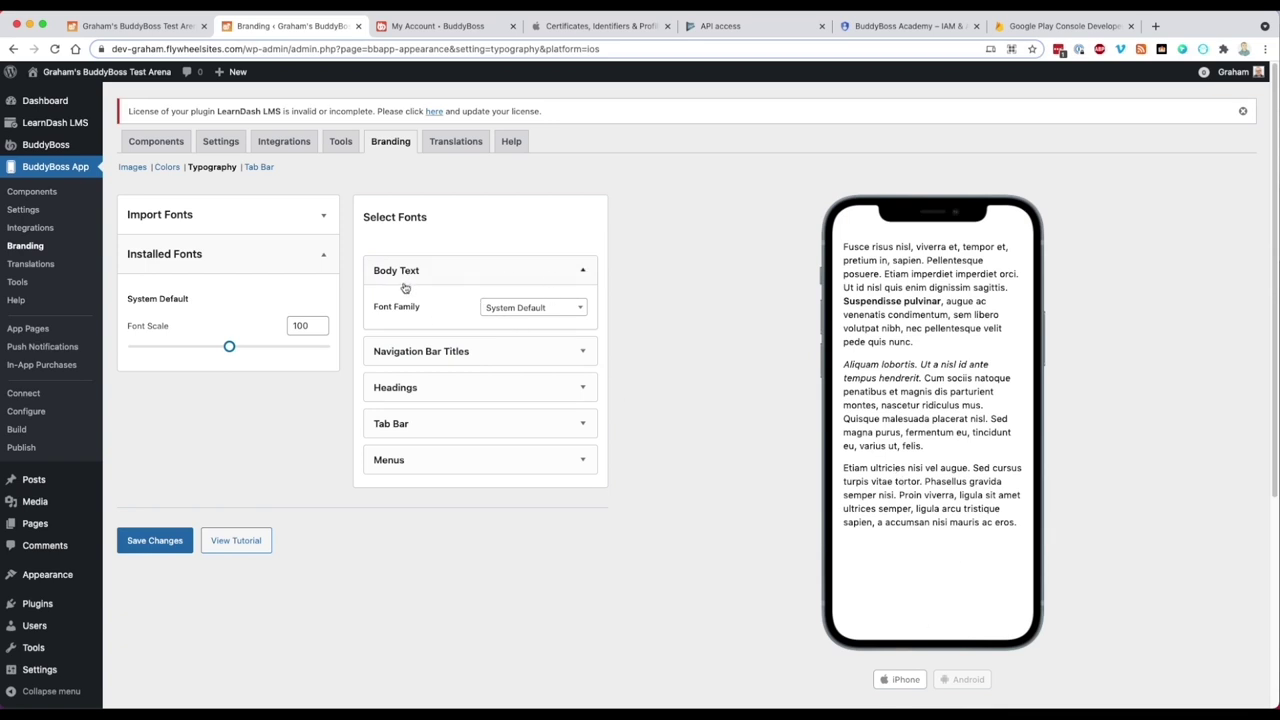
Add the Home app page to the Tab Bar menu and bring up its Item Icon library
click(258, 167)
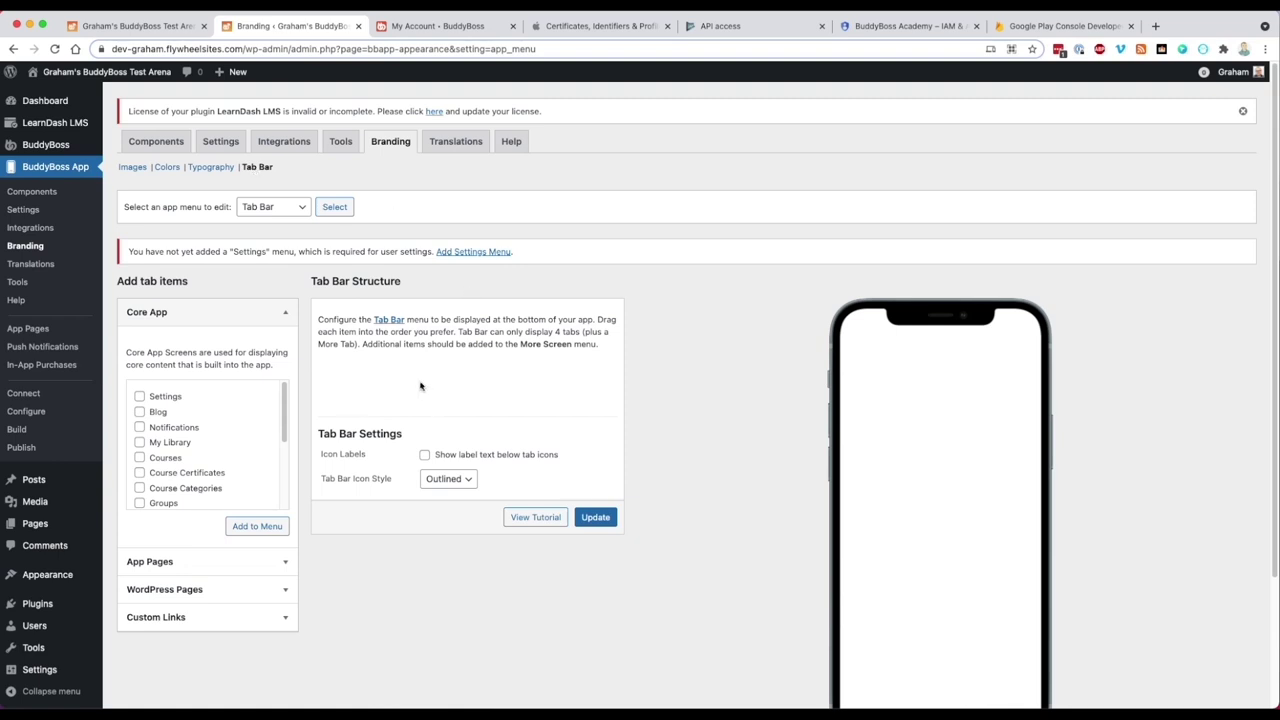
scroll(423, 386, down, 2)
click(150, 490)
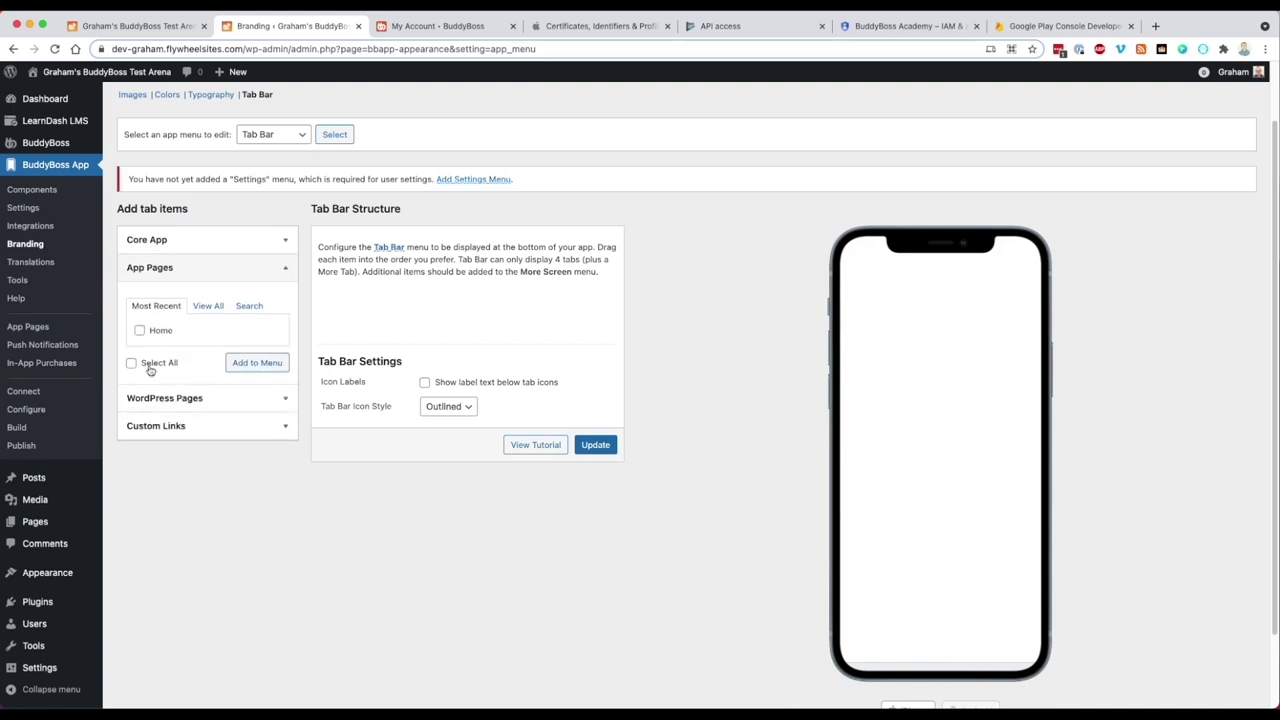
click(140, 331)
click(257, 362)
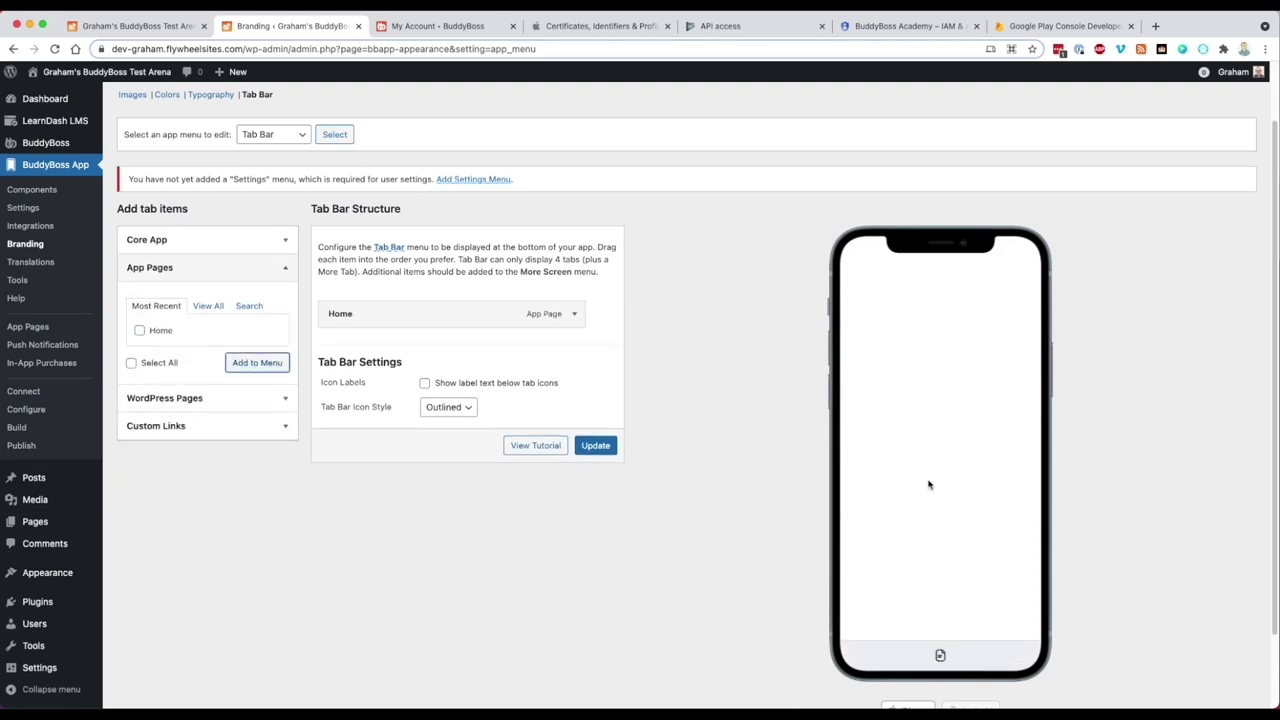
click(574, 314)
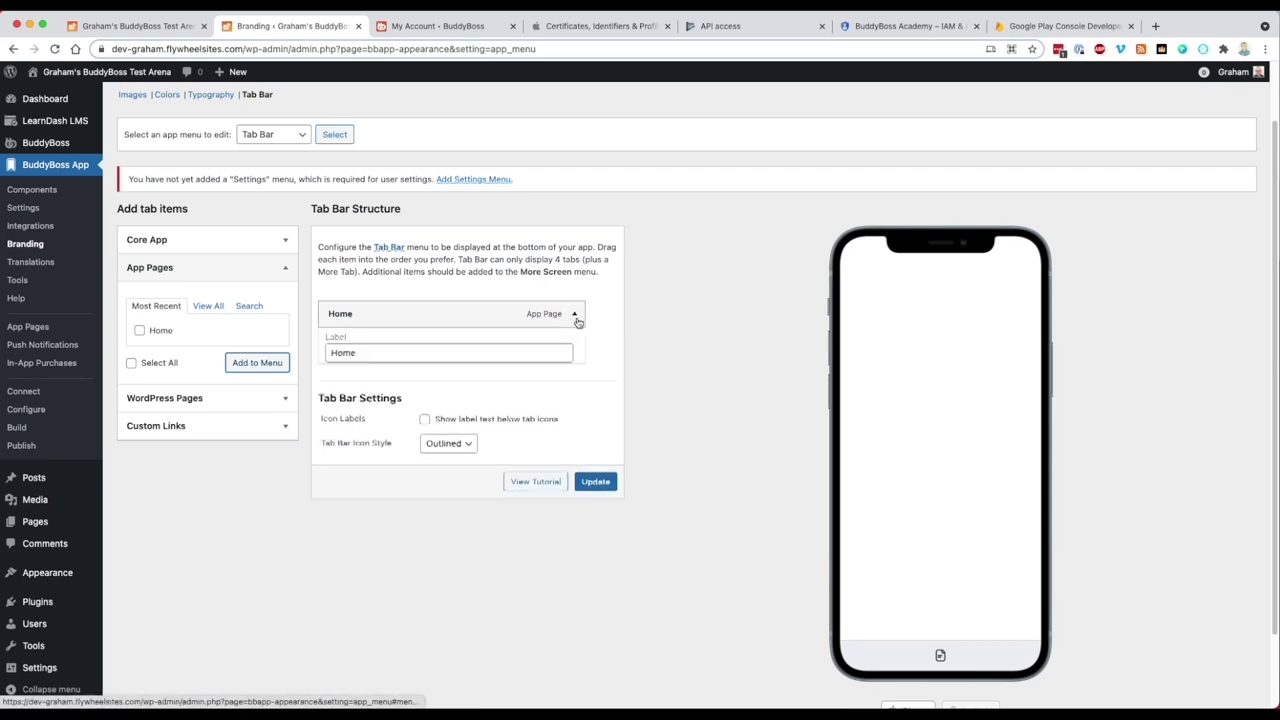
click(452, 417)
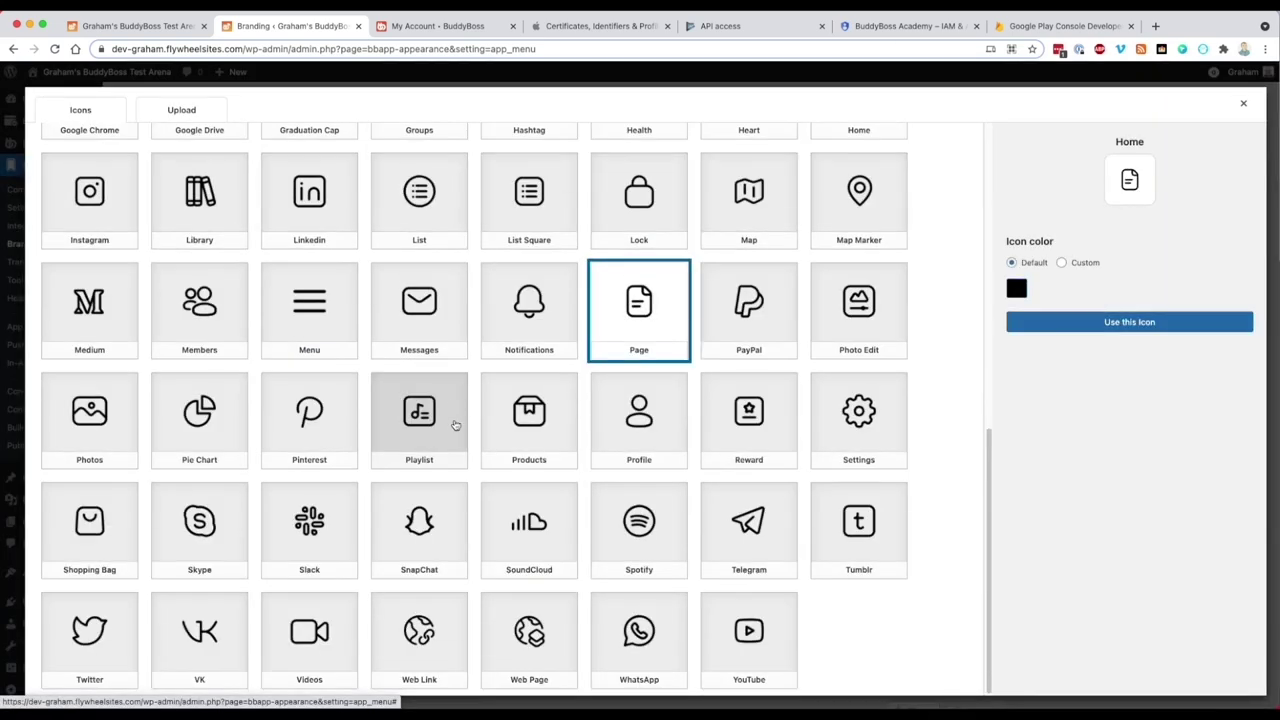
Choose the house-shaped Home icon in the icon picker and apply it to the Home tab
scroll(680, 342, up, 3)
scroll(680, 342, up, 3)
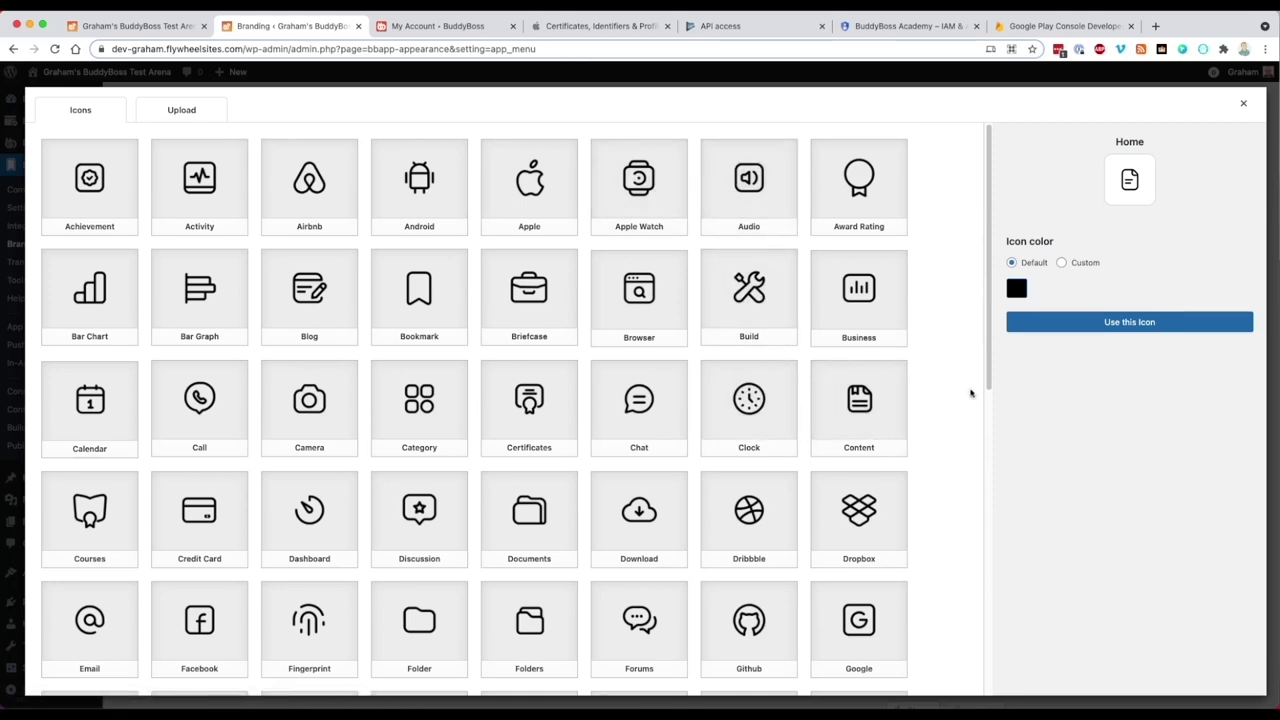
drag(985, 381, 963, 491)
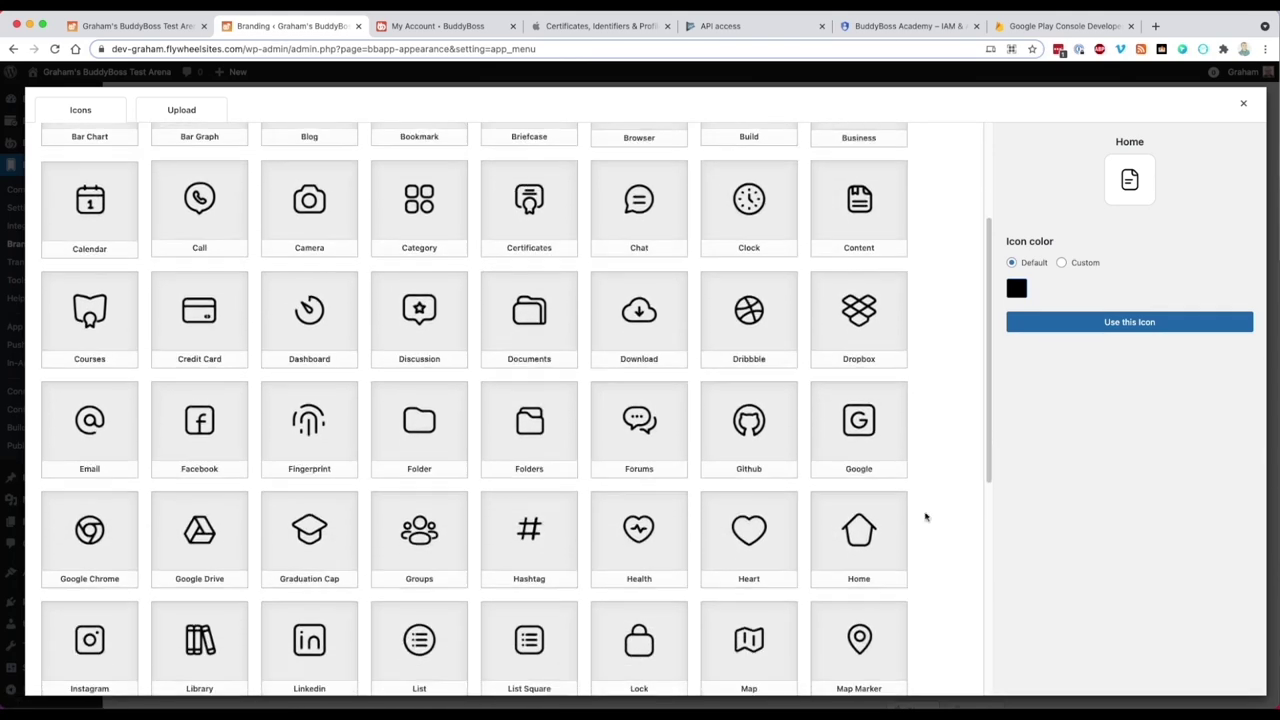
click(874, 531)
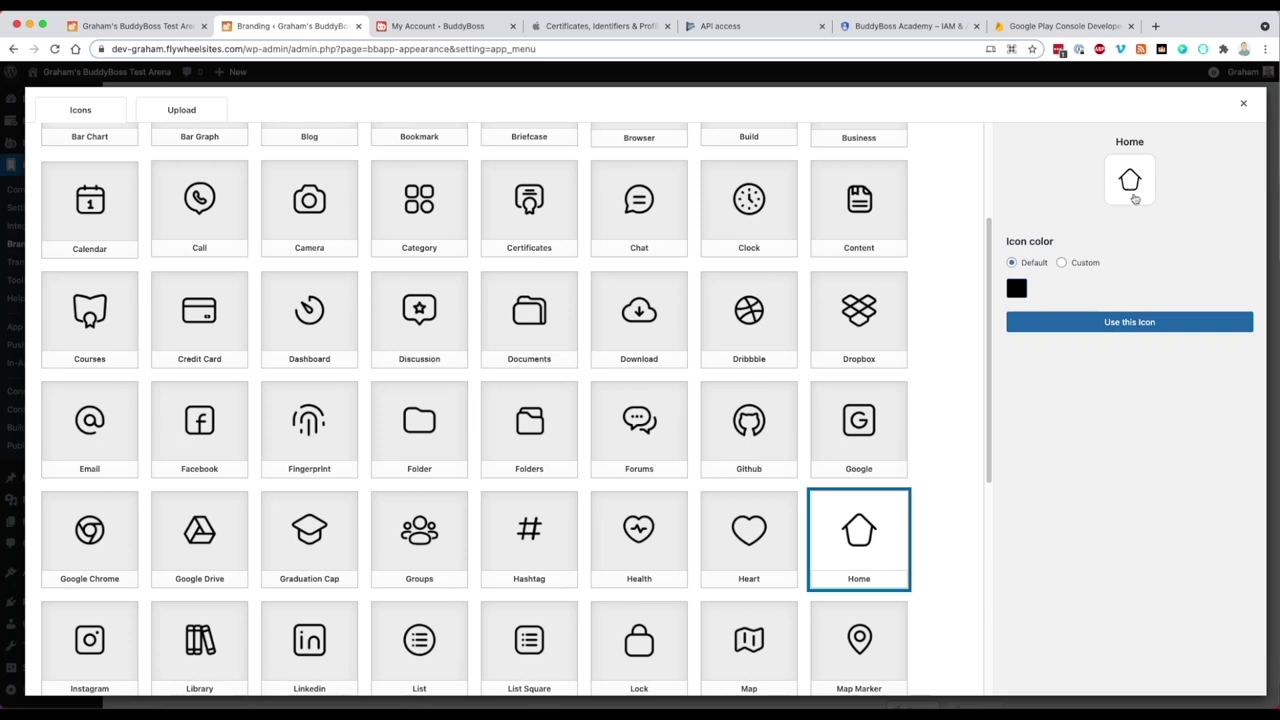
click(1133, 324)
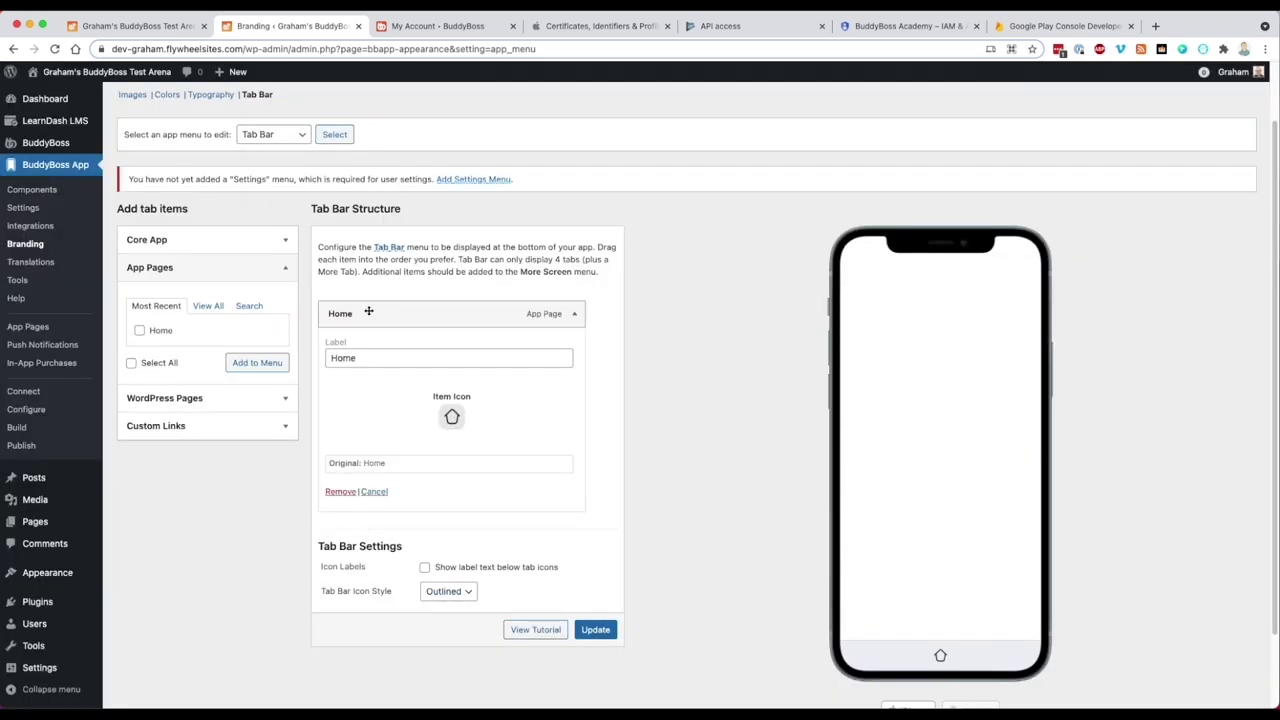
Add the Activity, Courses and Groups core app screens as tab bar tabs
click(188, 246)
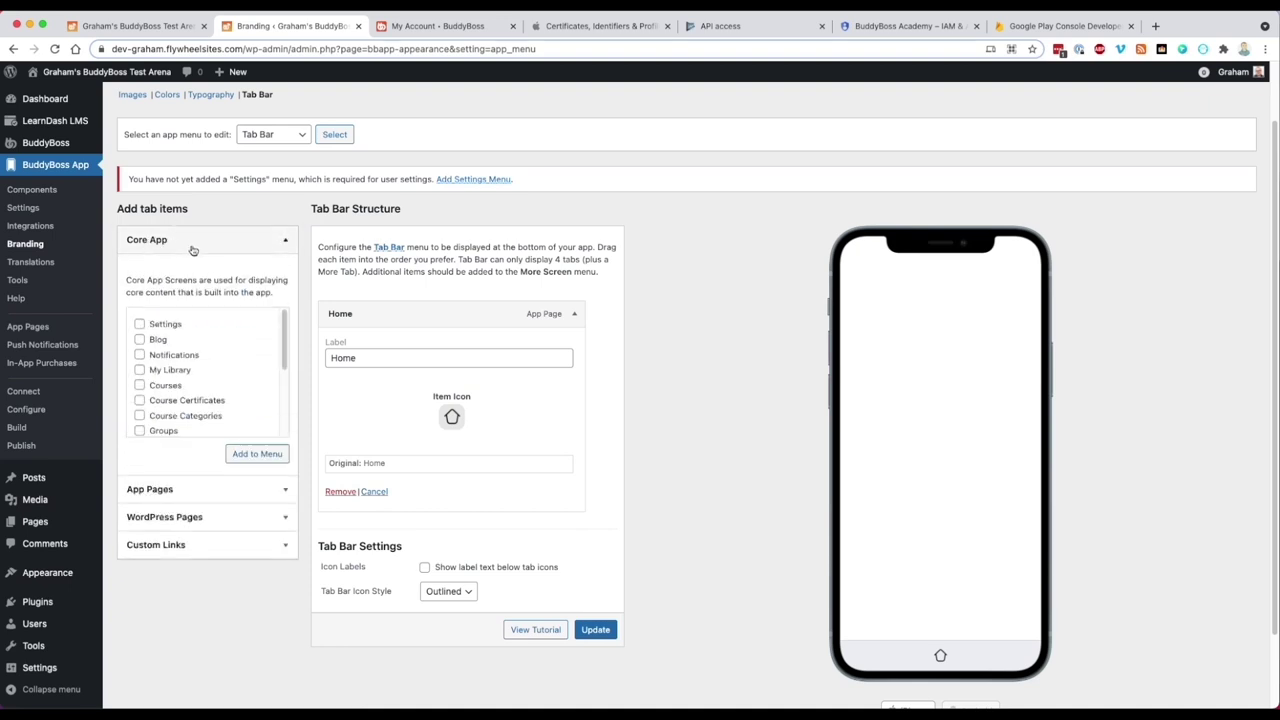
drag(284, 352, 283, 377)
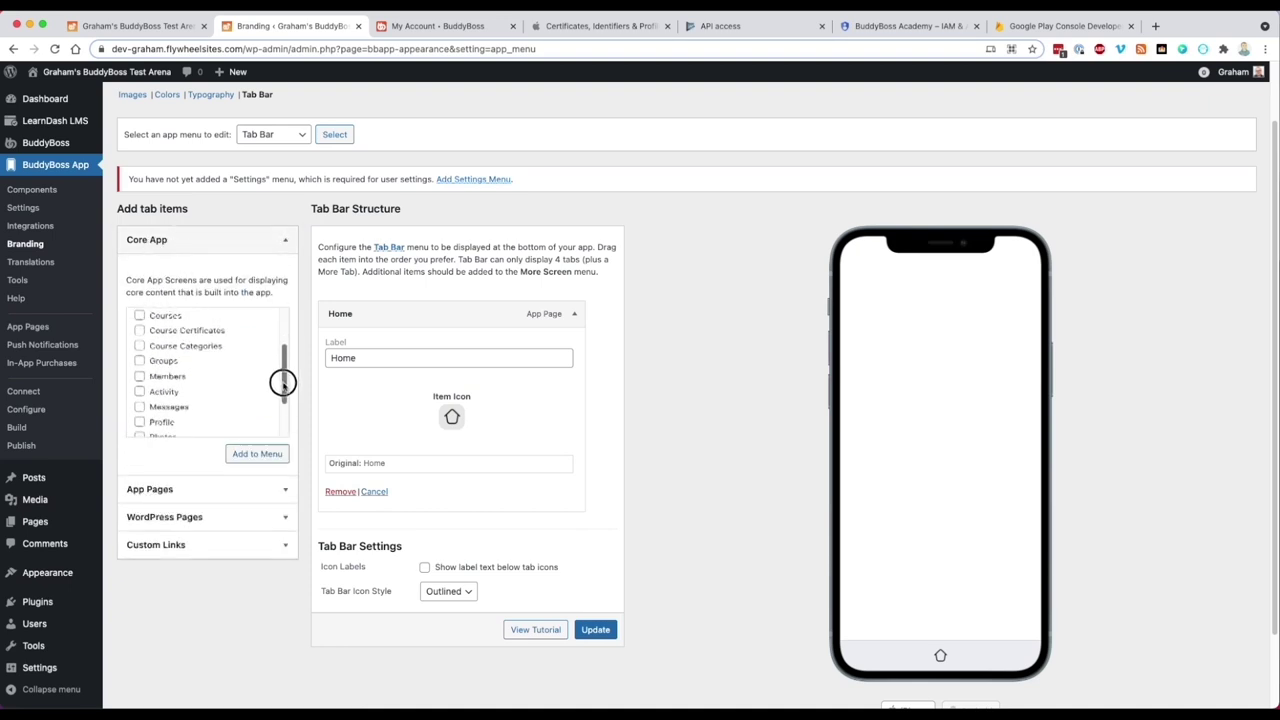
click(140, 387)
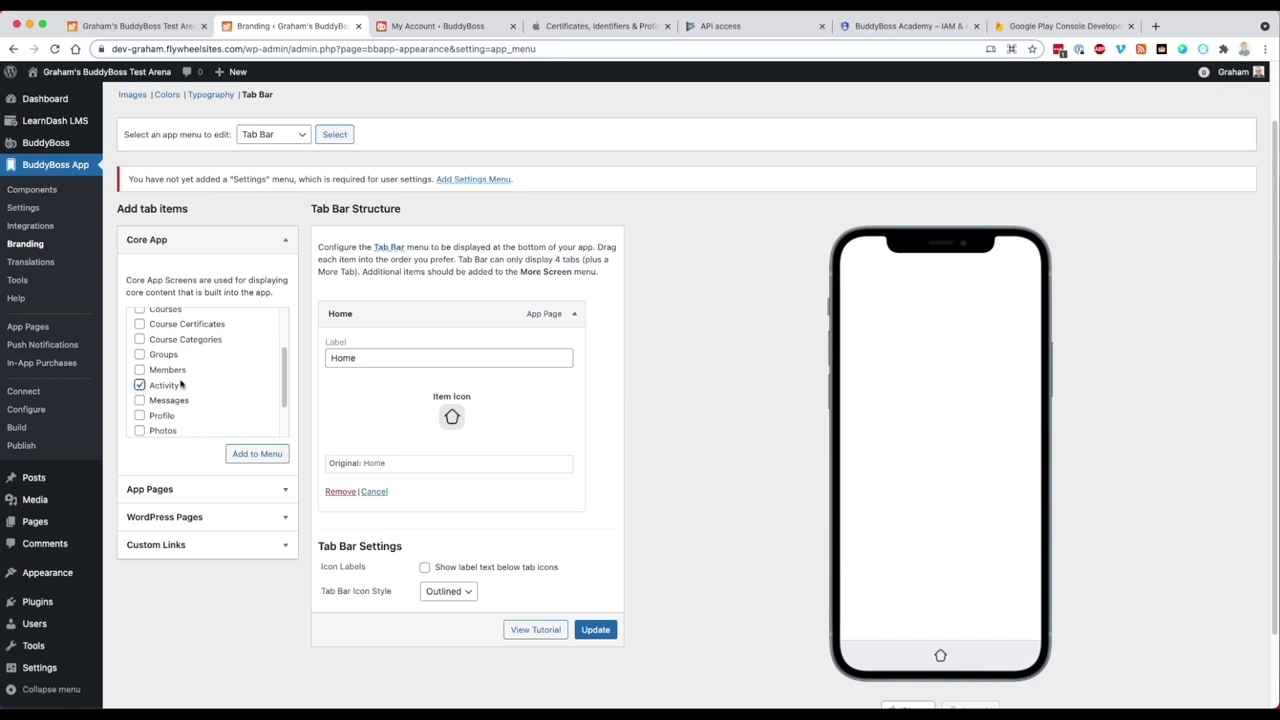
drag(283, 399, 282, 382)
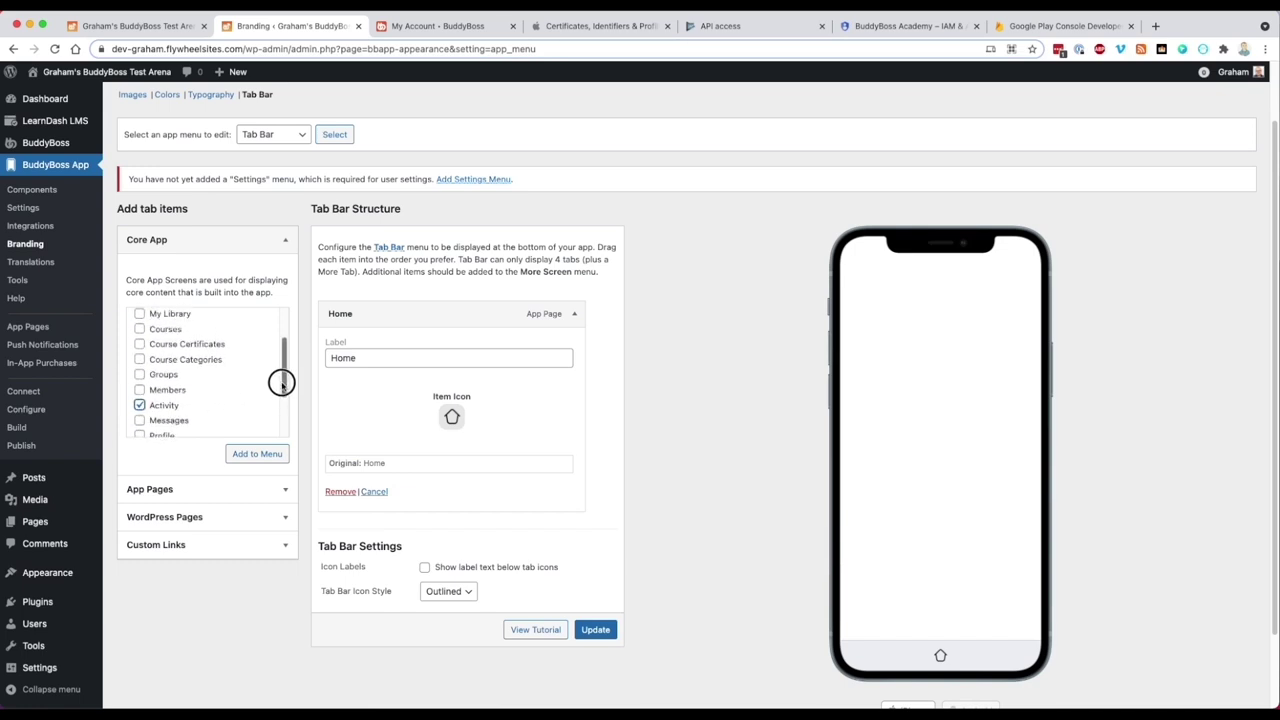
click(141, 330)
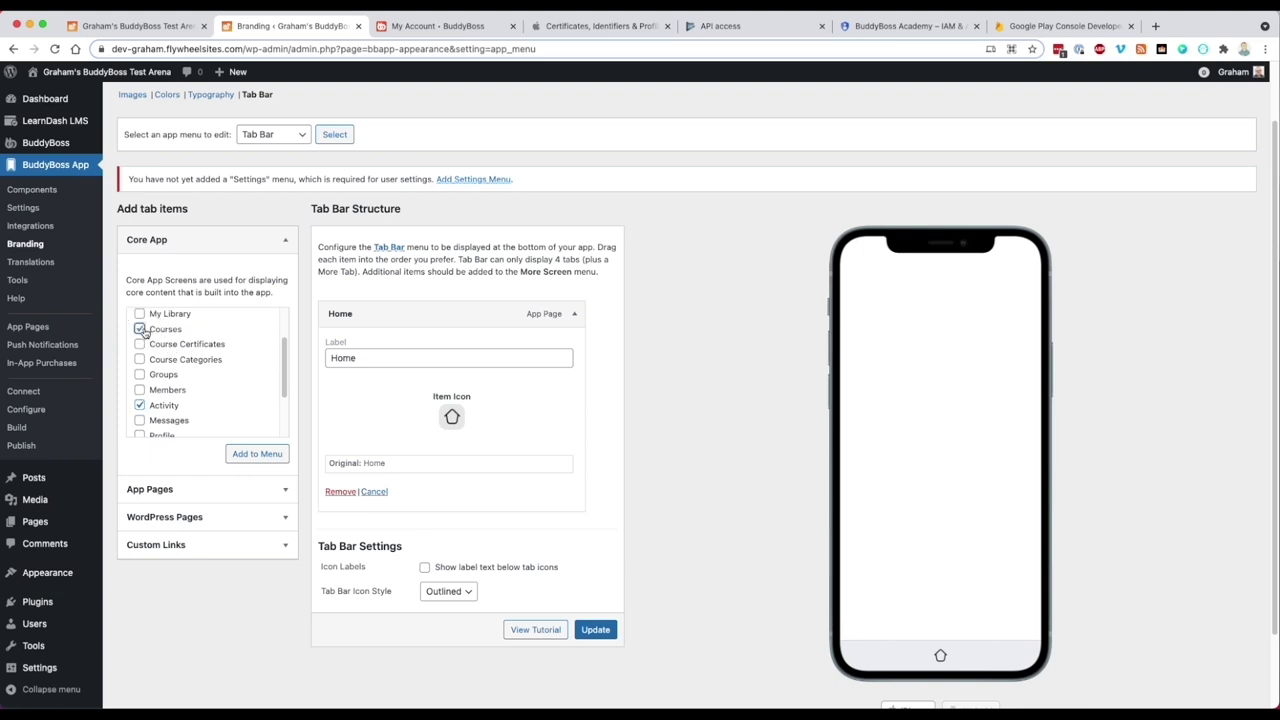
mouse_move(283, 357)
mouse_down()
mouse_move(282, 418)
mouse_move(283, 373)
mouse_up()
click(139, 339)
click(250, 454)
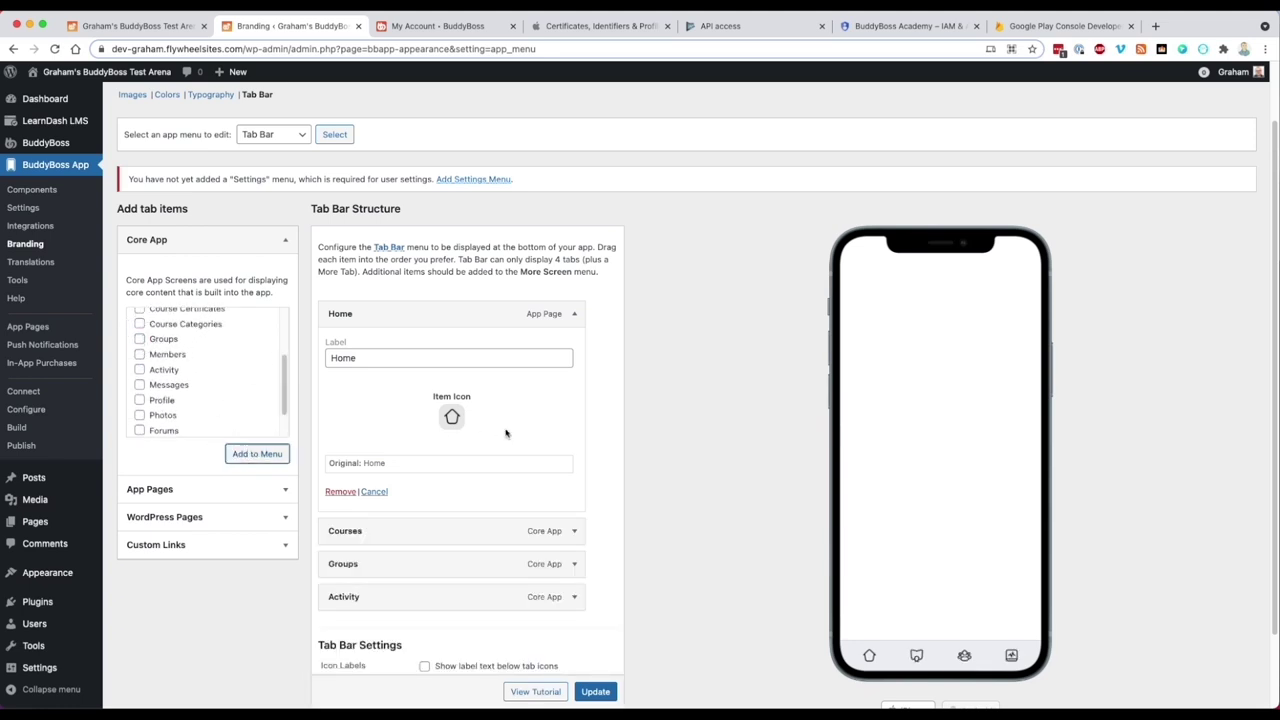
Move Activity right after Home, keep icon labels hidden and Outlined style, and save
click(574, 314)
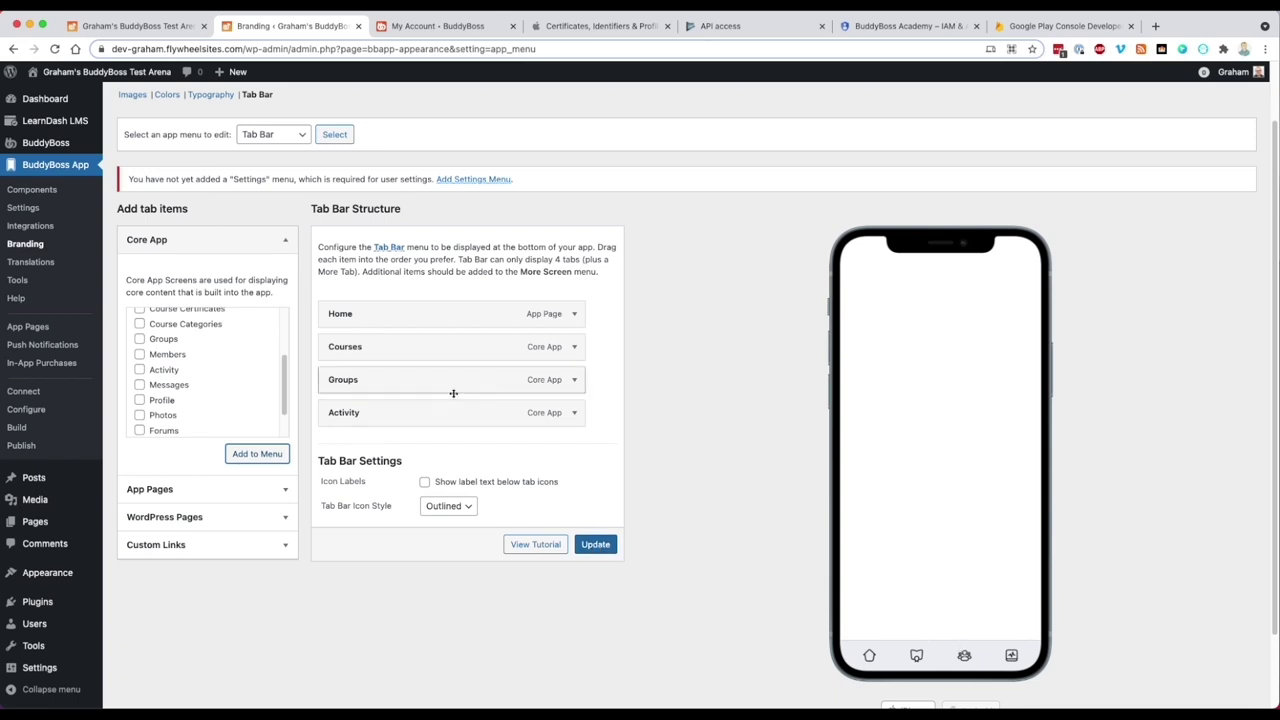
drag(369, 413, 363, 345)
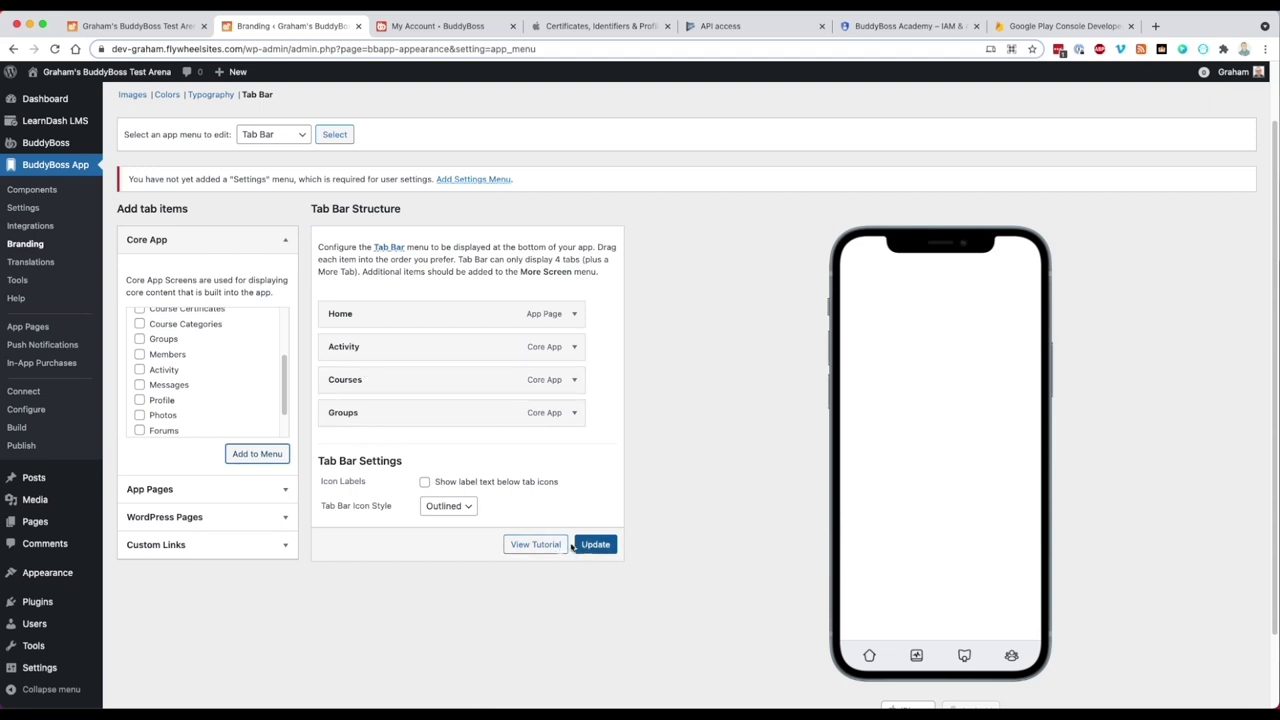
click(424, 481)
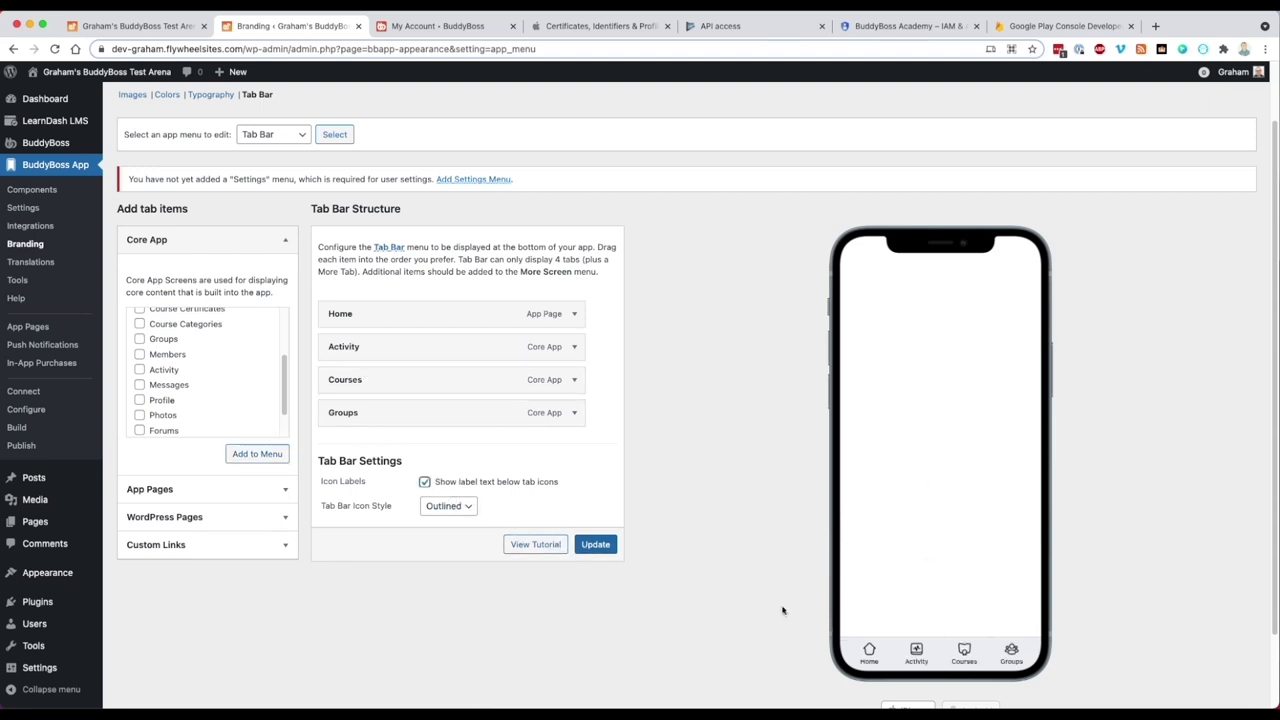
click(437, 484)
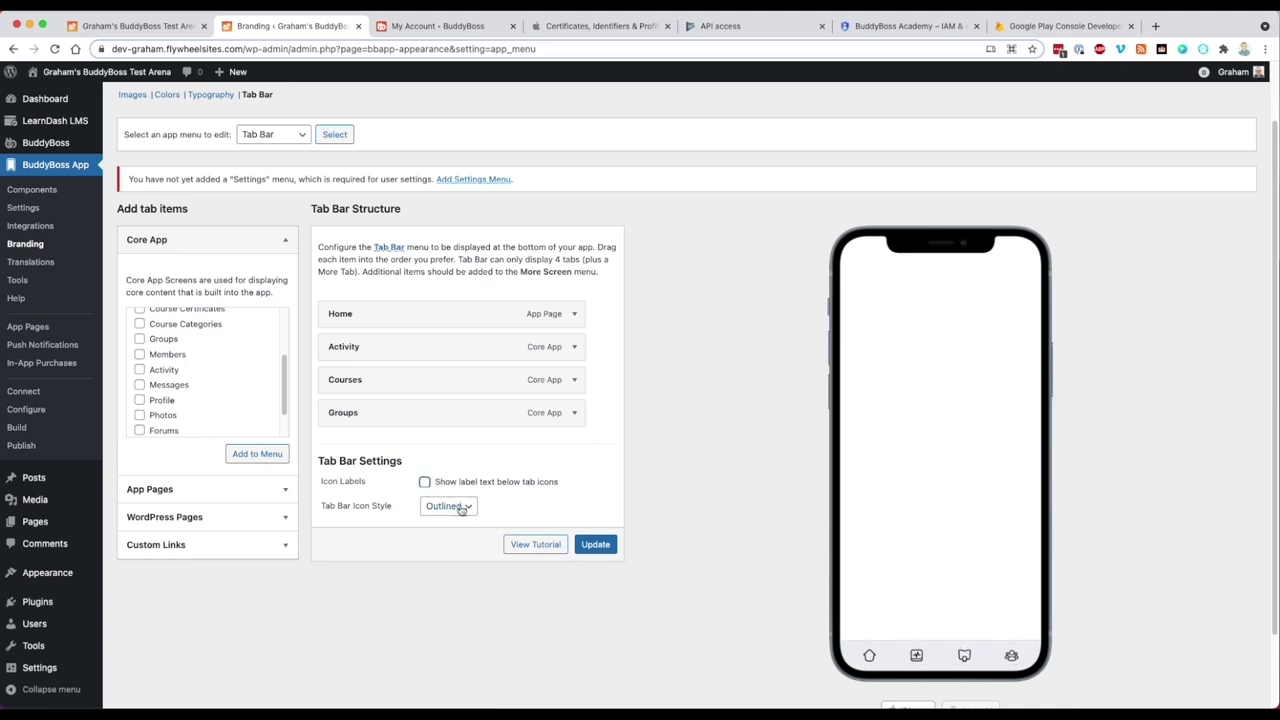
click(456, 506)
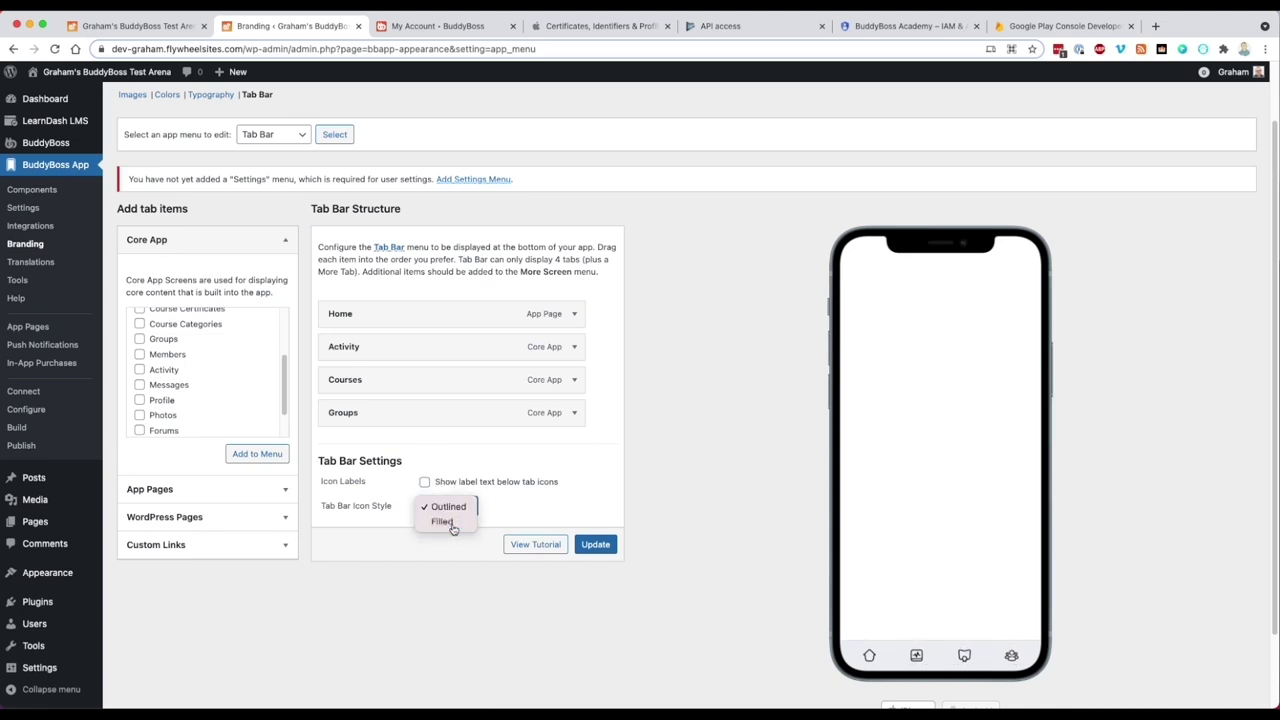
click(448, 522)
click(457, 507)
click(452, 494)
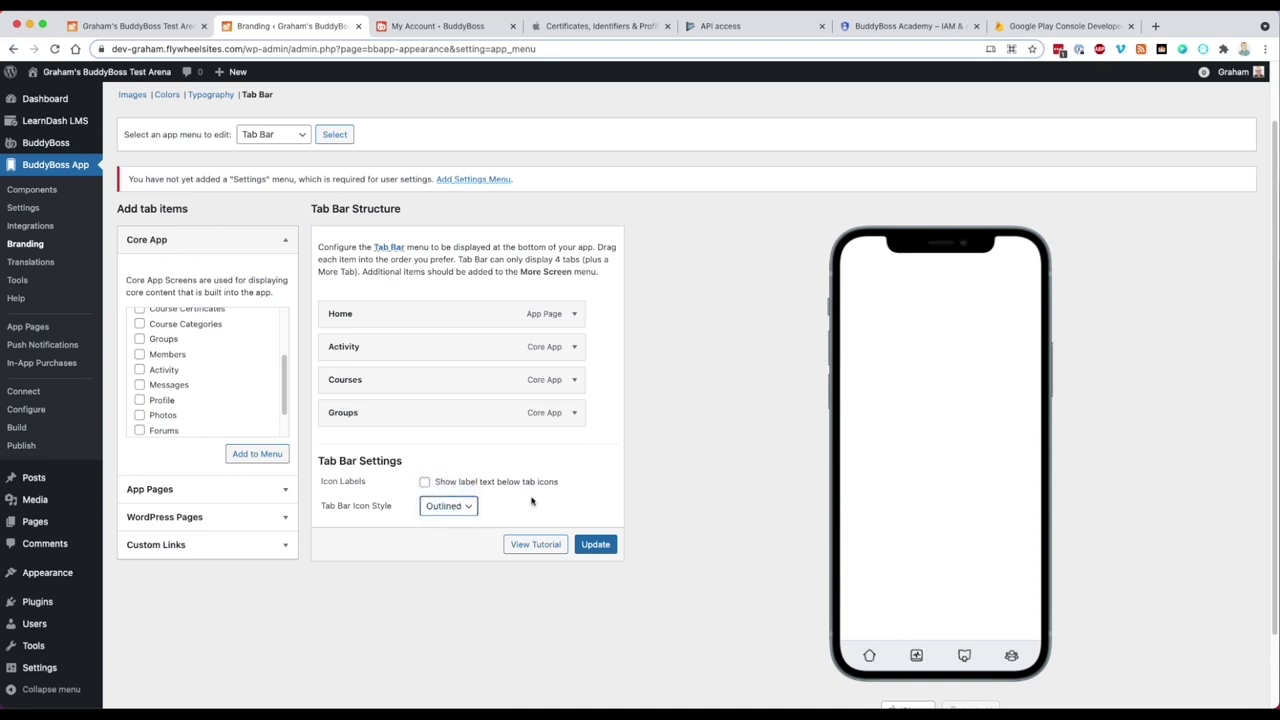
click(596, 545)
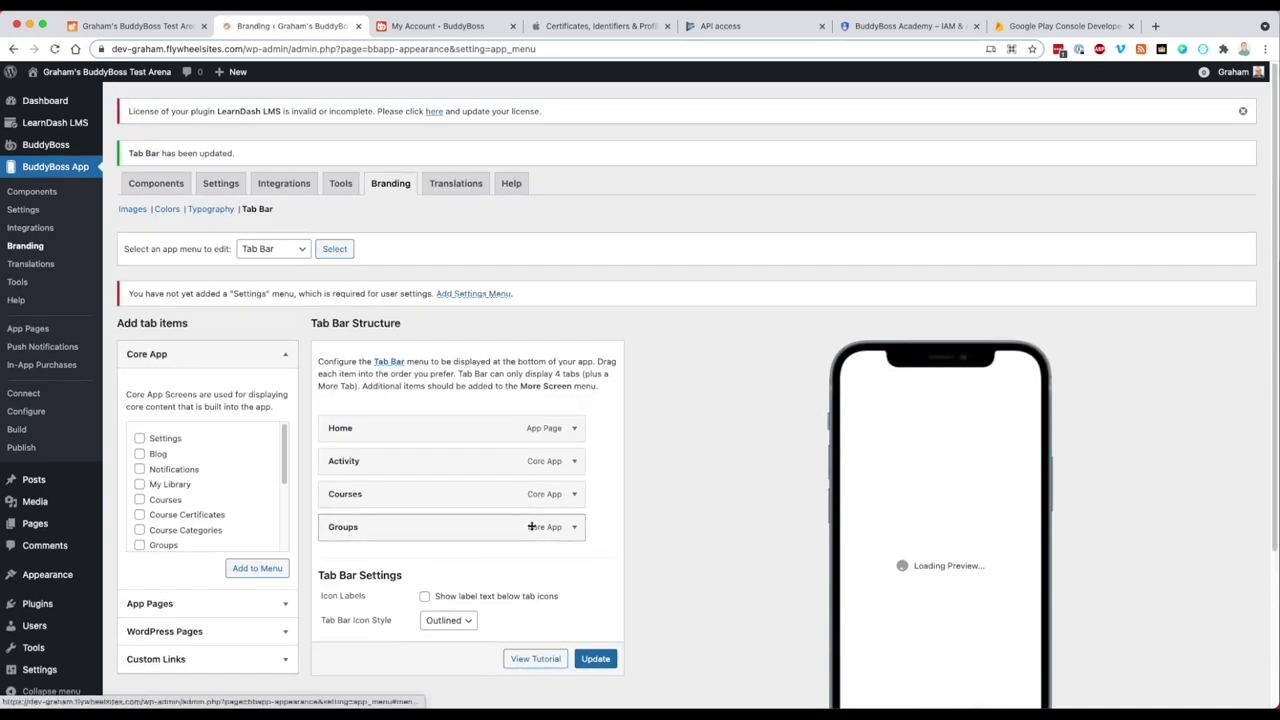
Load the More Screen menu for editing
click(301, 258)
click(285, 266)
click(334, 249)
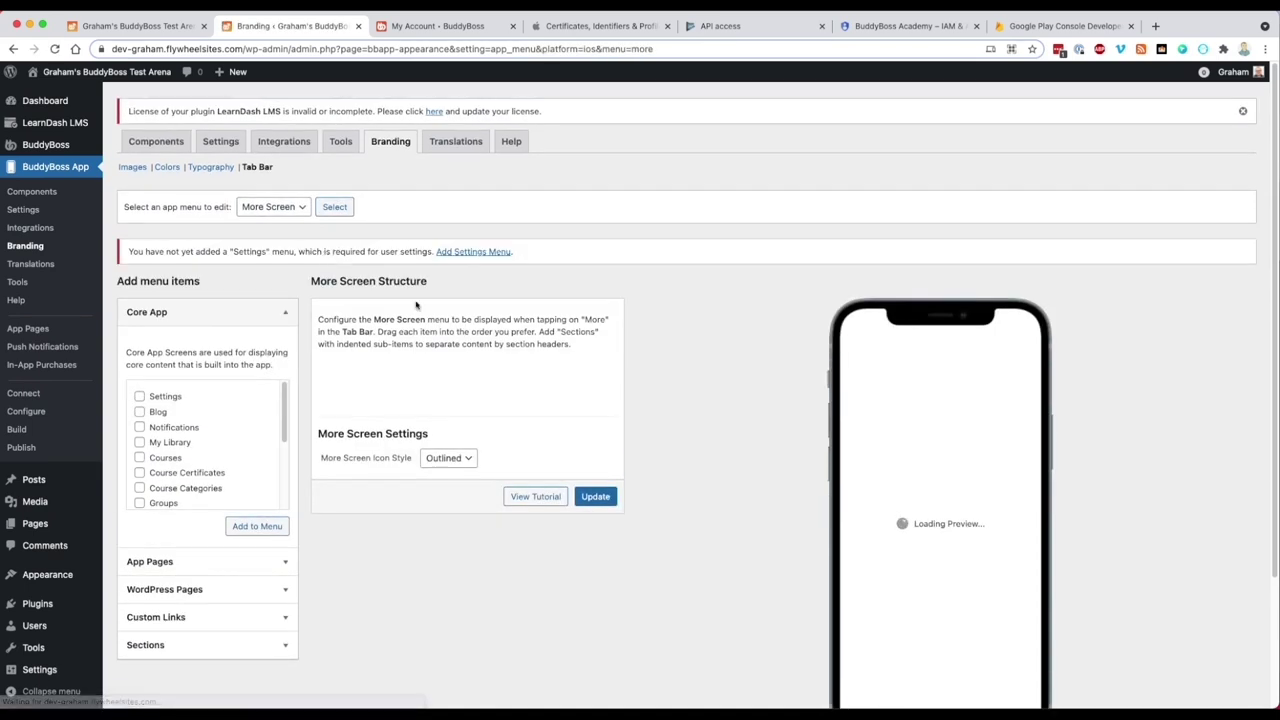
Add the Settings core app screen to the More Screen menu, then check Messages
scroll(890, 308, down, 3)
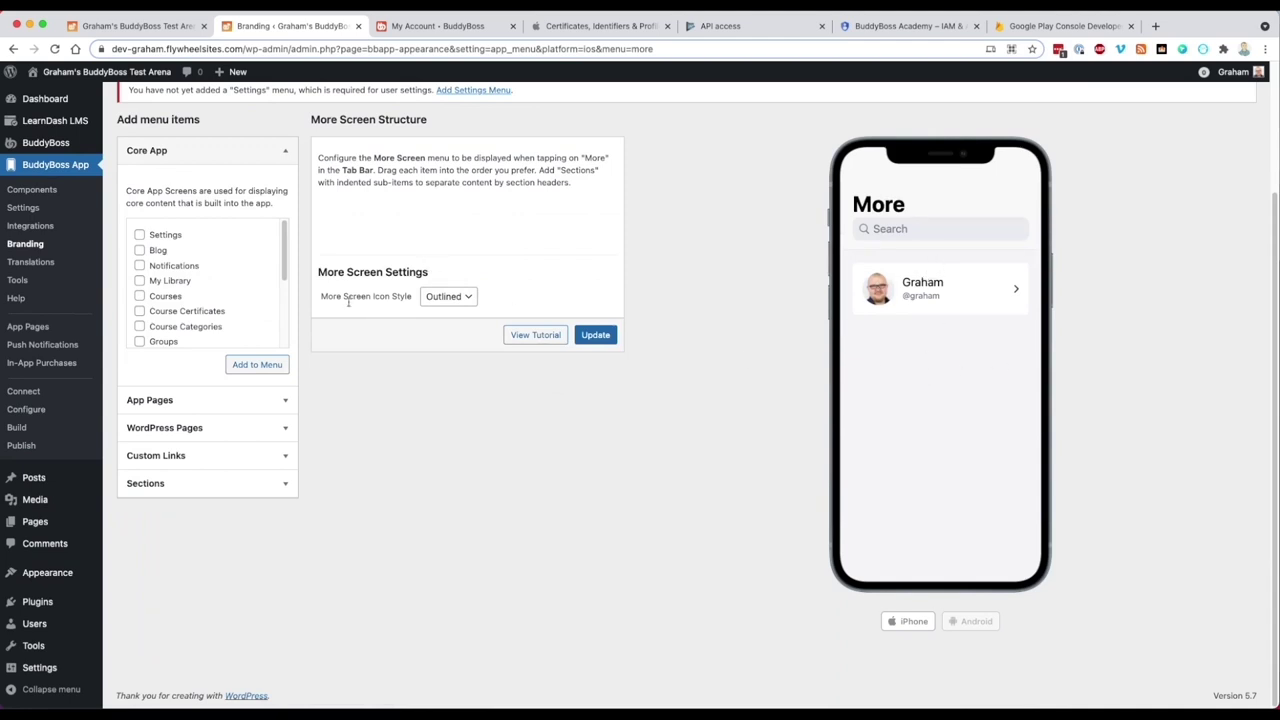
click(139, 234)
click(257, 367)
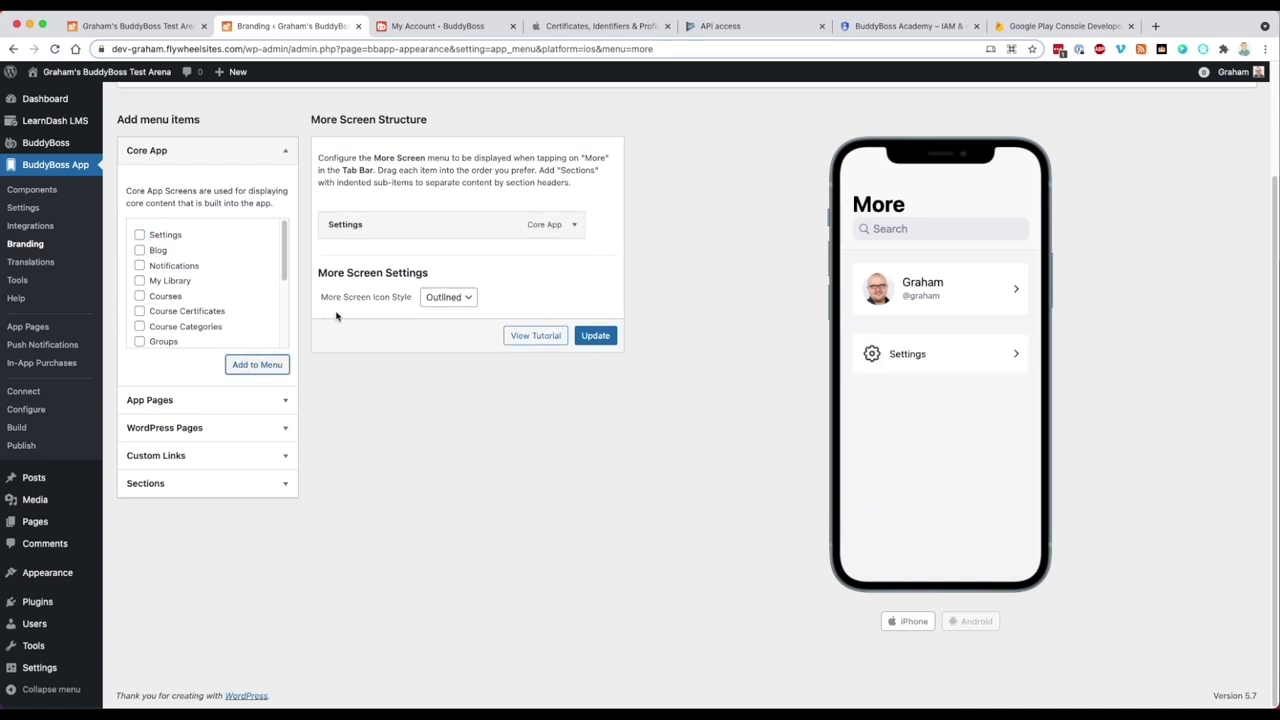
click(579, 224)
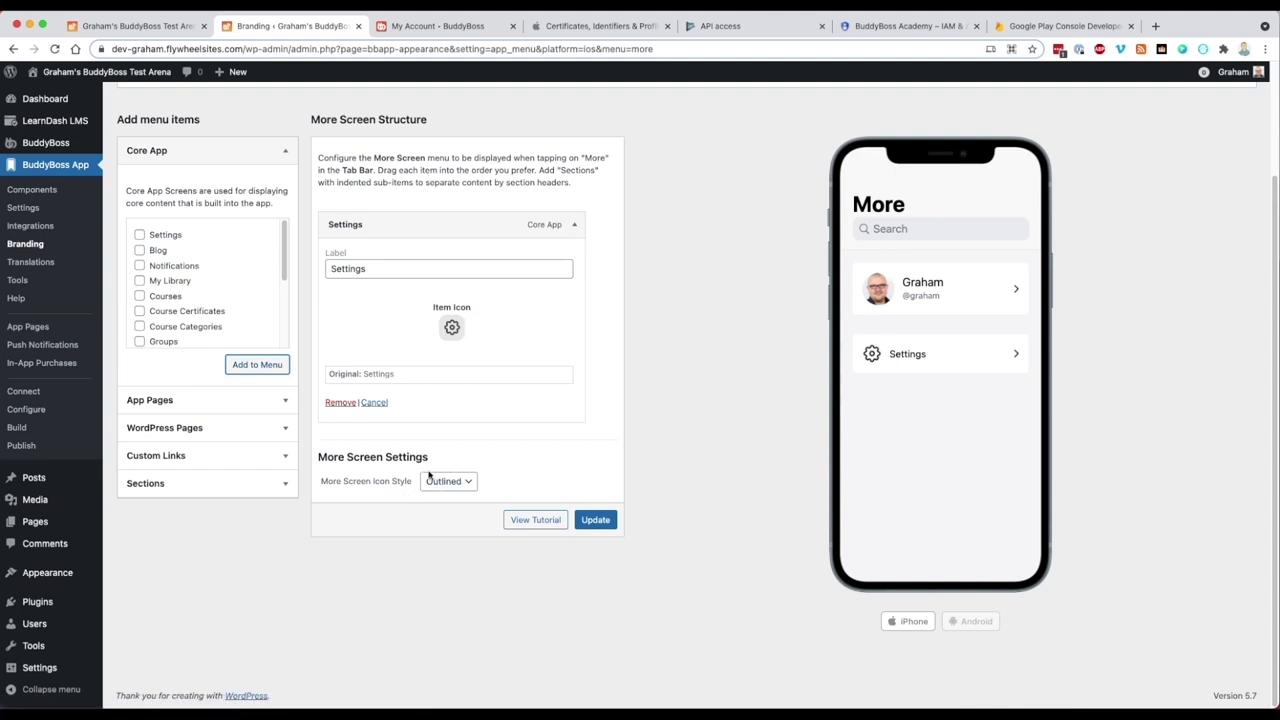
click(571, 233)
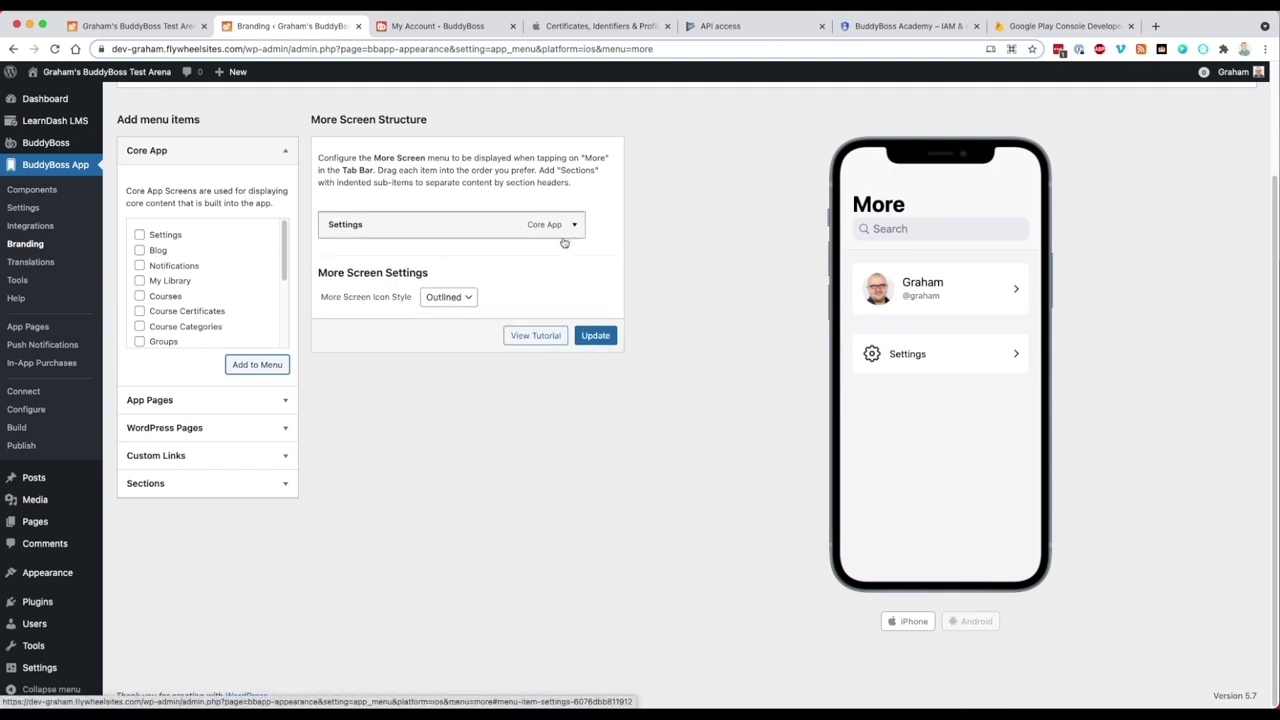
drag(283, 250, 281, 300)
click(139, 277)
drag(283, 304, 277, 250)
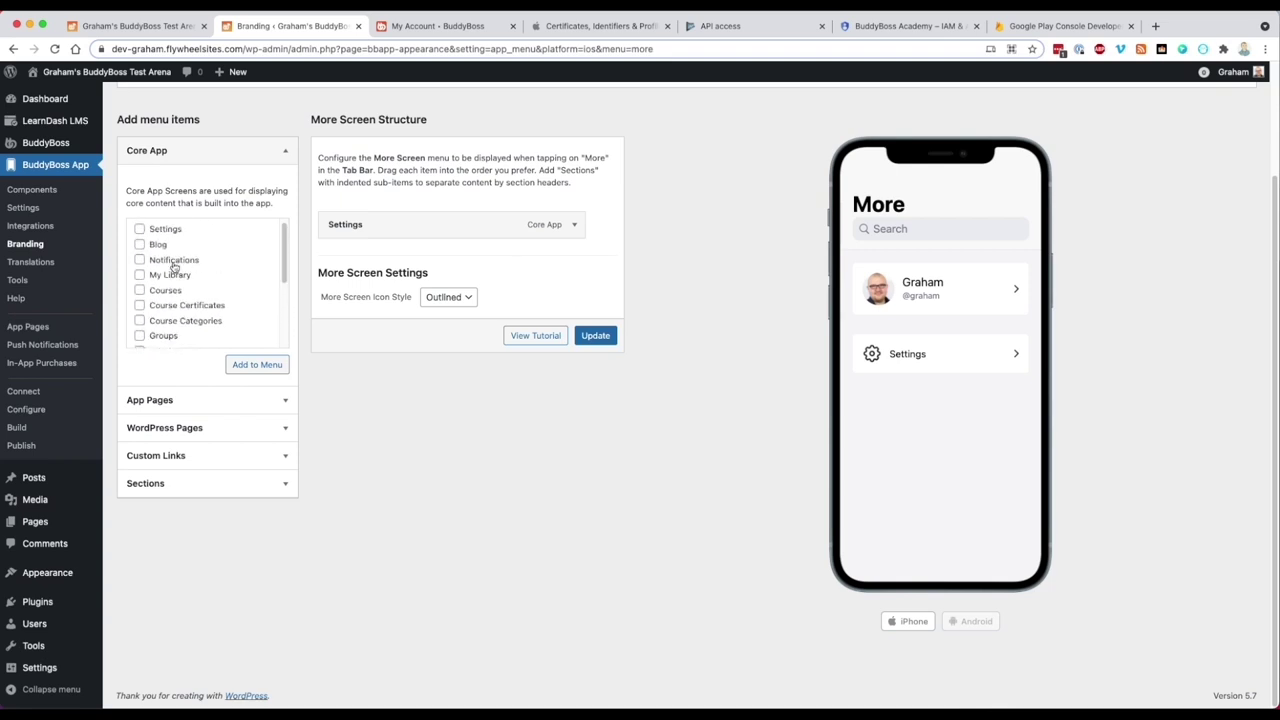
Add Messages, Notifications, Photos and Blog, ordering Blog after the other three
click(139, 244)
drag(286, 257, 283, 317)
click(165, 309)
click(257, 364)
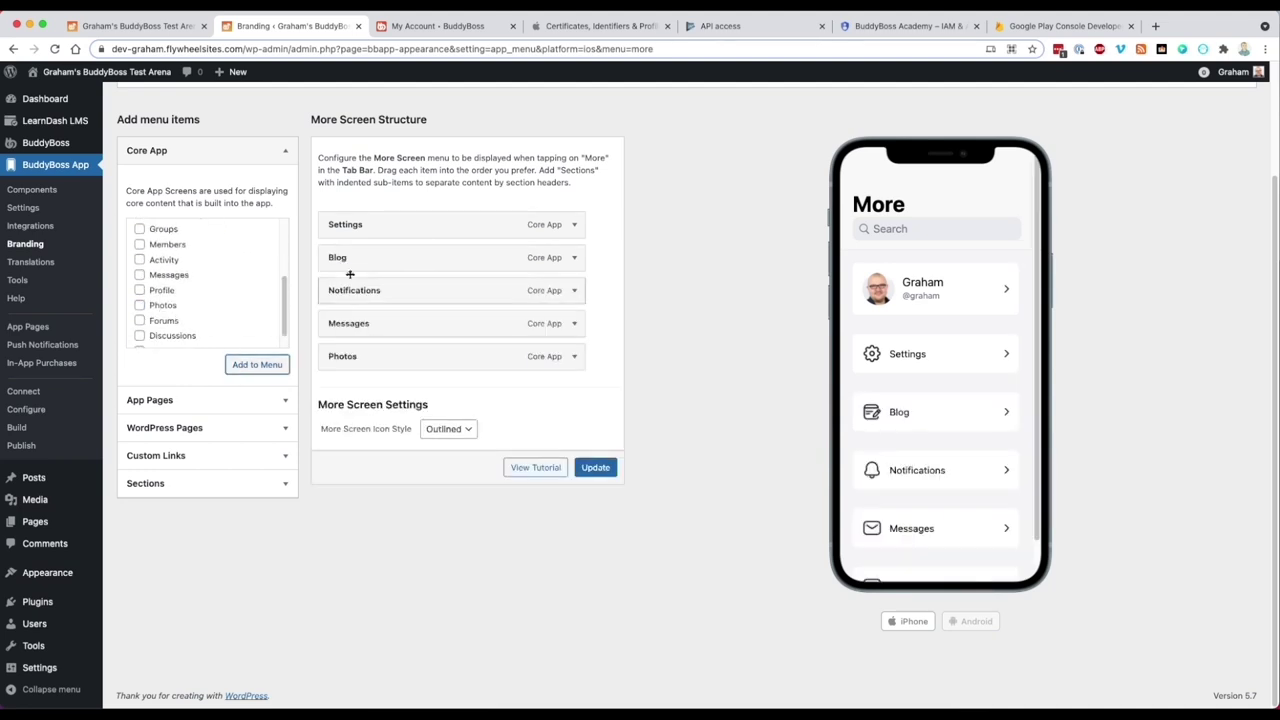
drag(346, 323, 349, 290)
drag(351, 355, 352, 323)
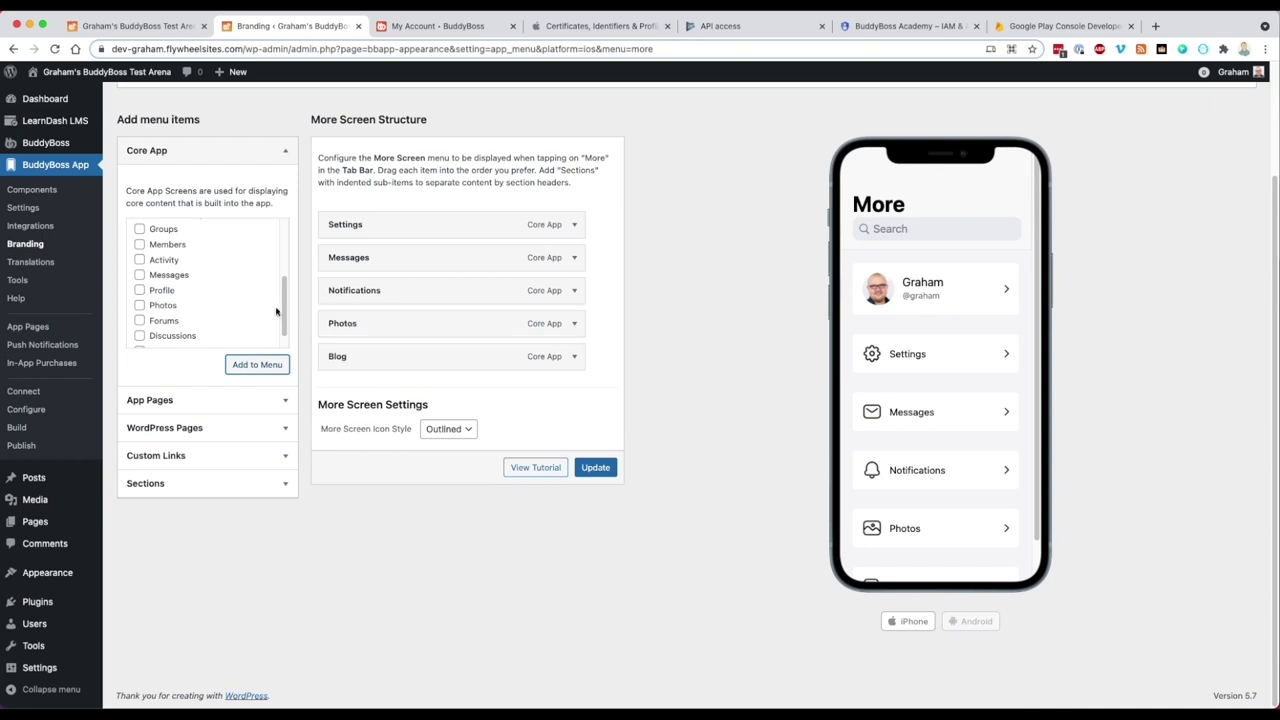
Add My Library, Courses, Course Categories and Course Certificates, with Courses and Course Categories first
drag(280, 306, 280, 277)
click(190, 282)
click(180, 266)
click(166, 251)
click(162, 238)
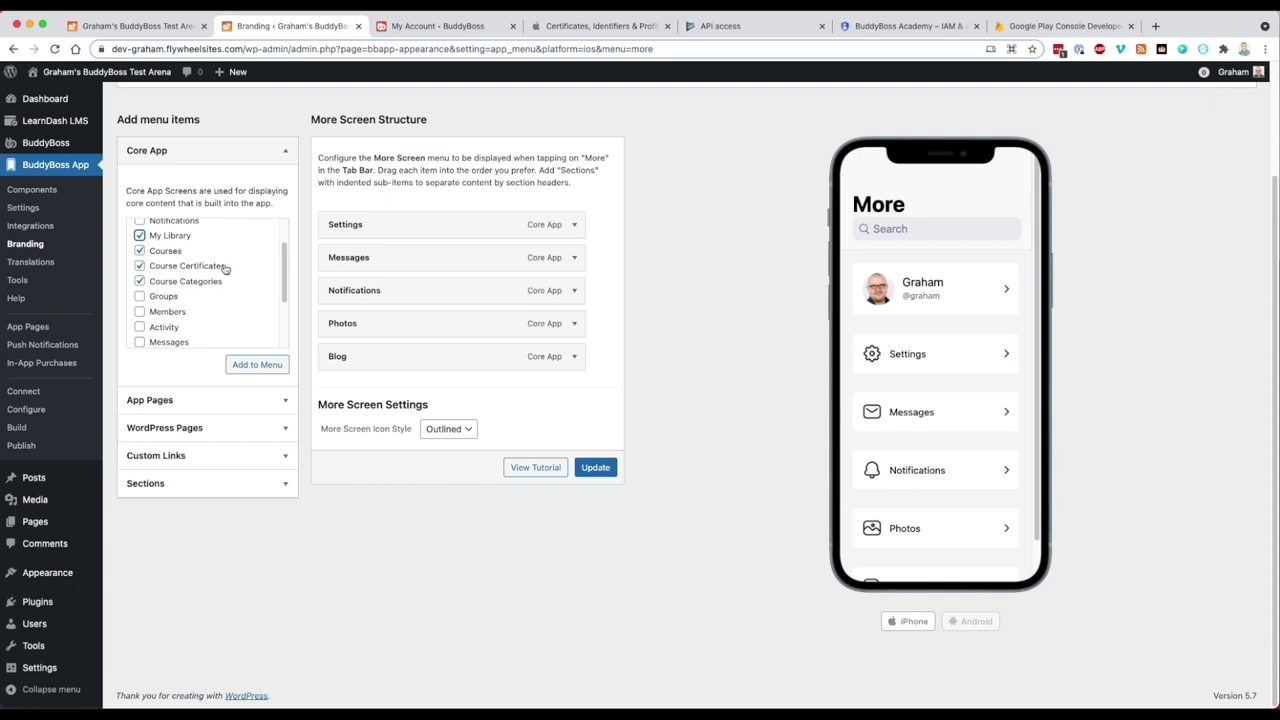
click(240, 364)
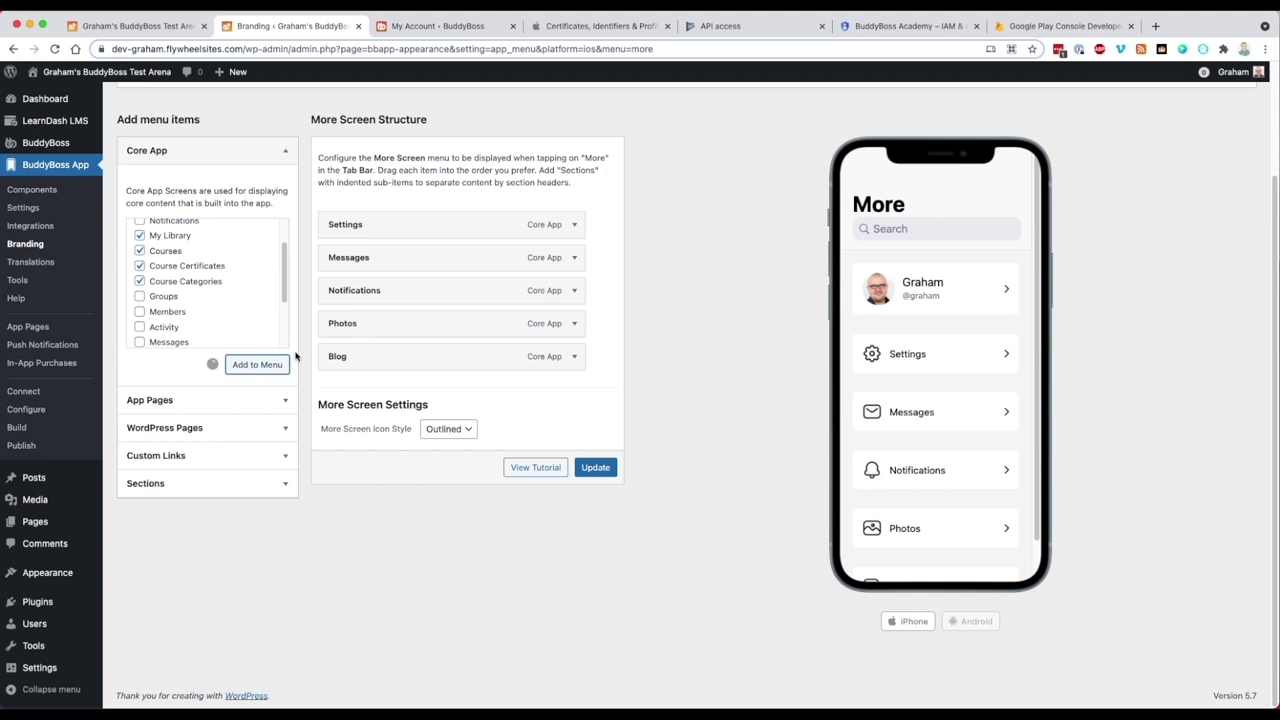
drag(363, 434, 361, 390)
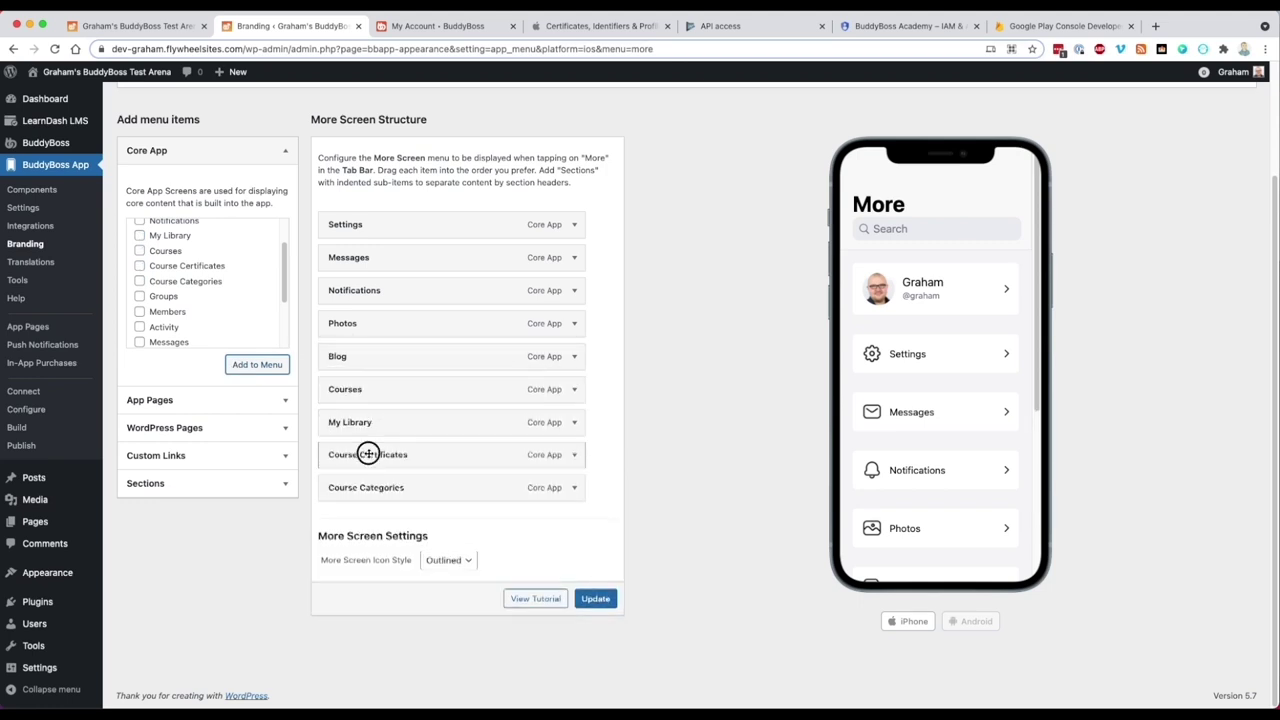
drag(366, 481, 360, 451)
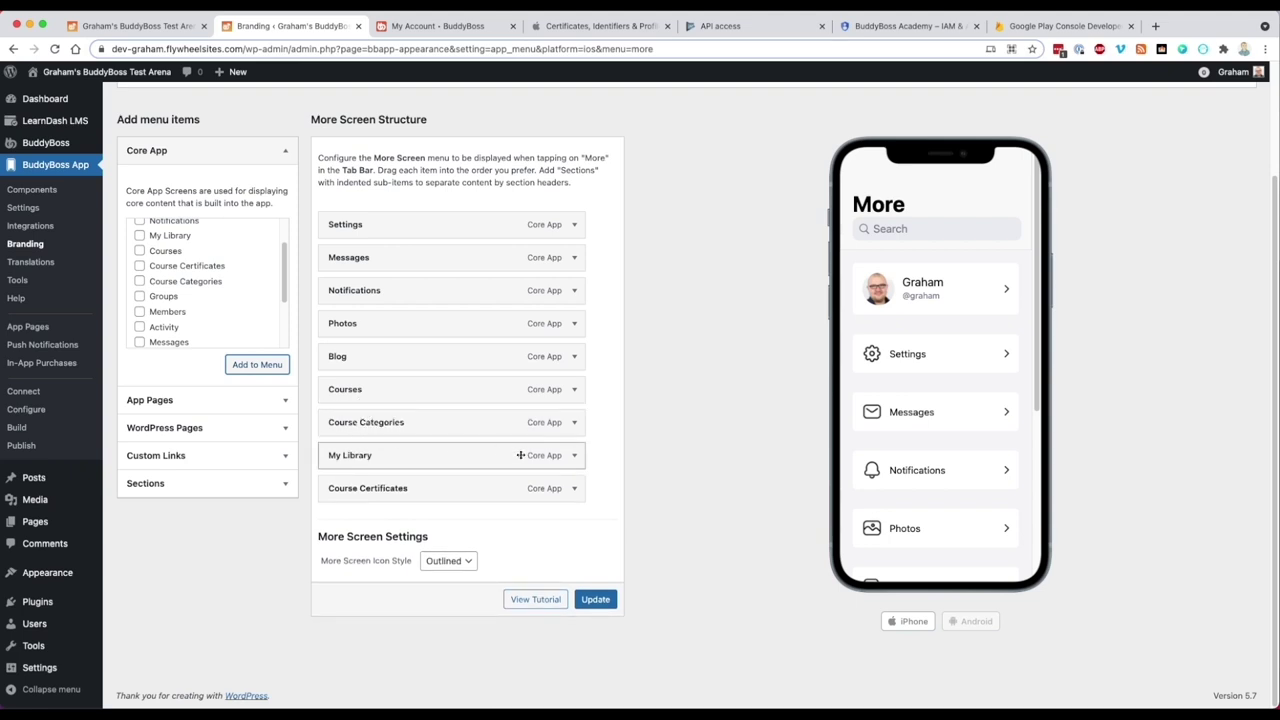
Relabel the My Library item to My Courses
click(558, 455)
double_click(349, 498)
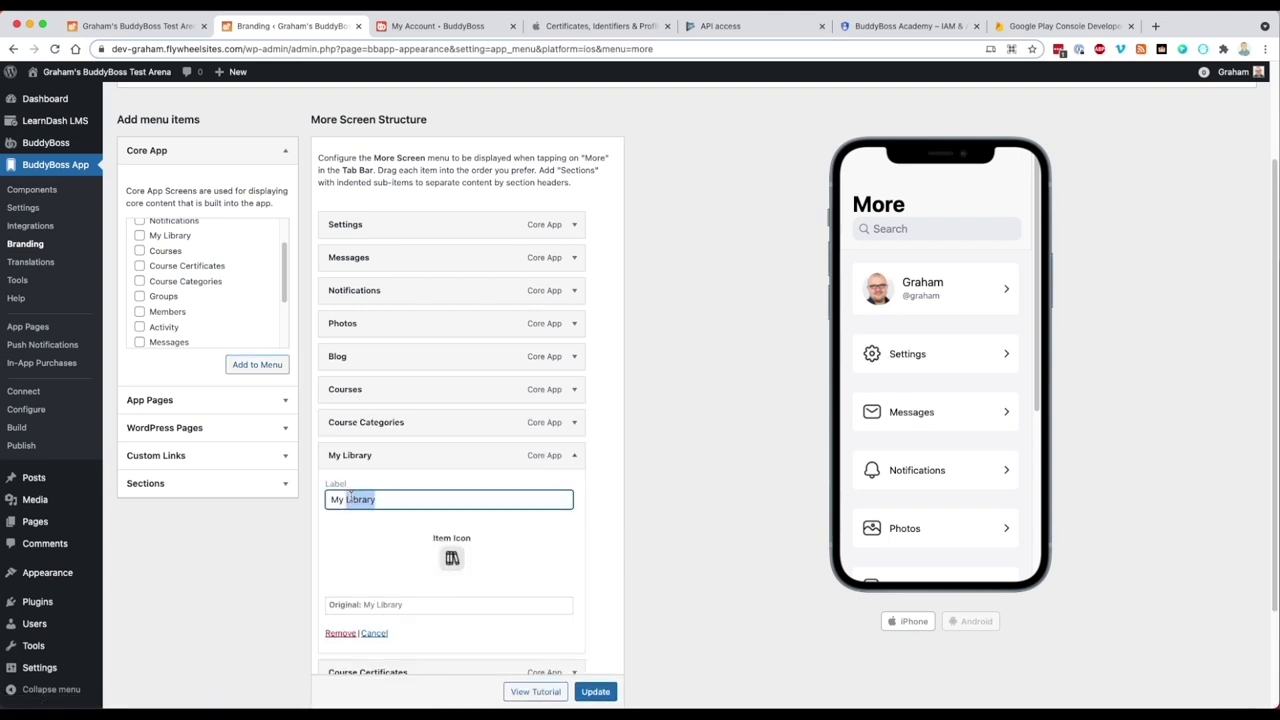
text(Courses)
click(574, 455)
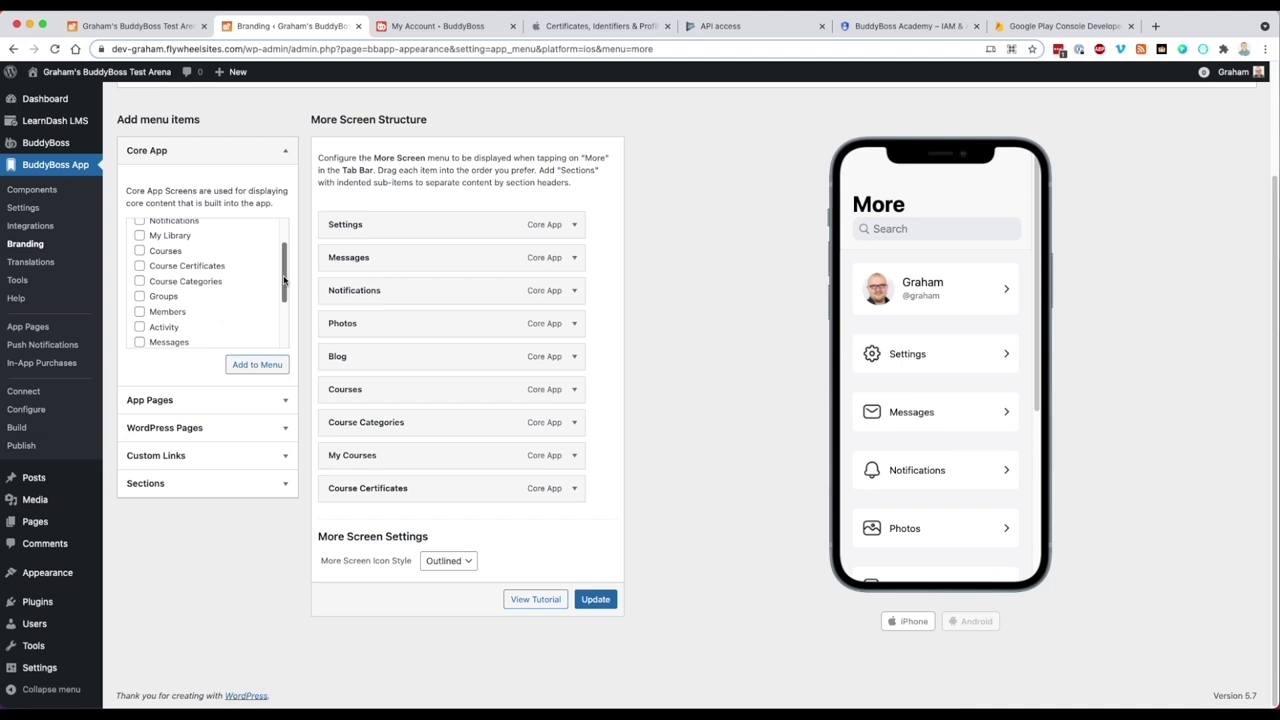
drag(286, 275, 276, 231)
click(141, 157)
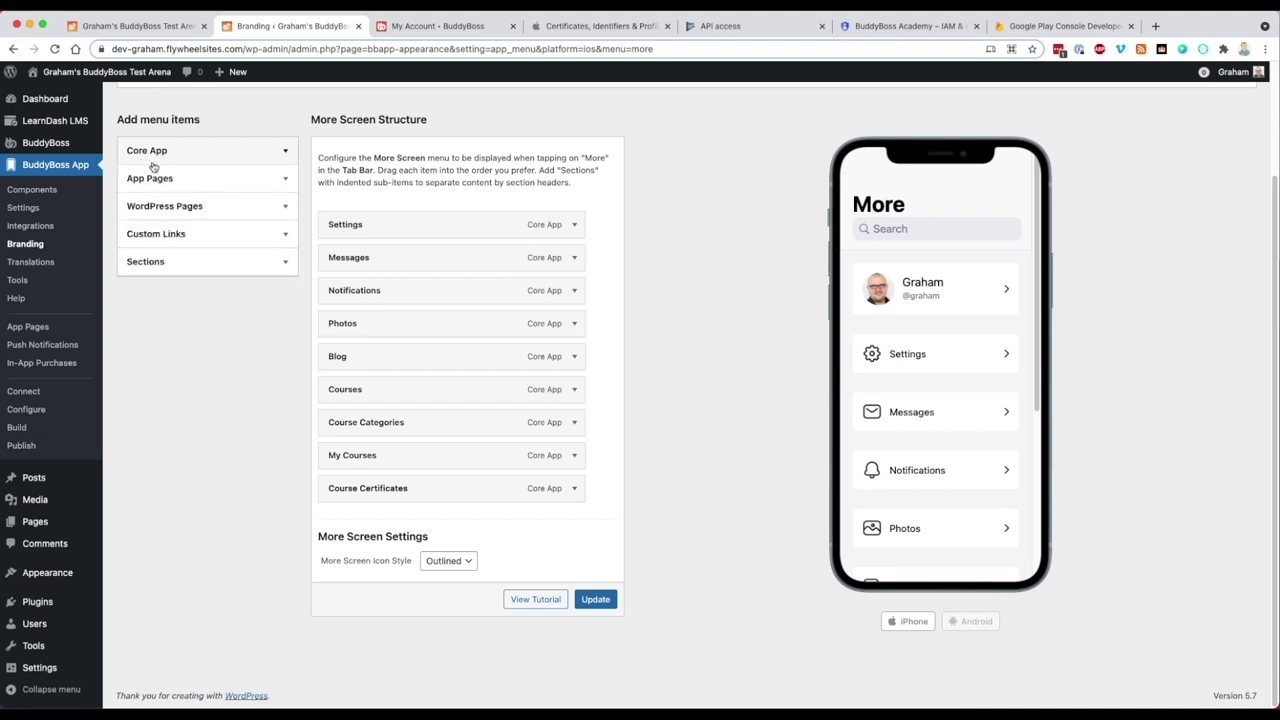
Add the Sample Page WordPress page to the More Screen menu
click(163, 206)
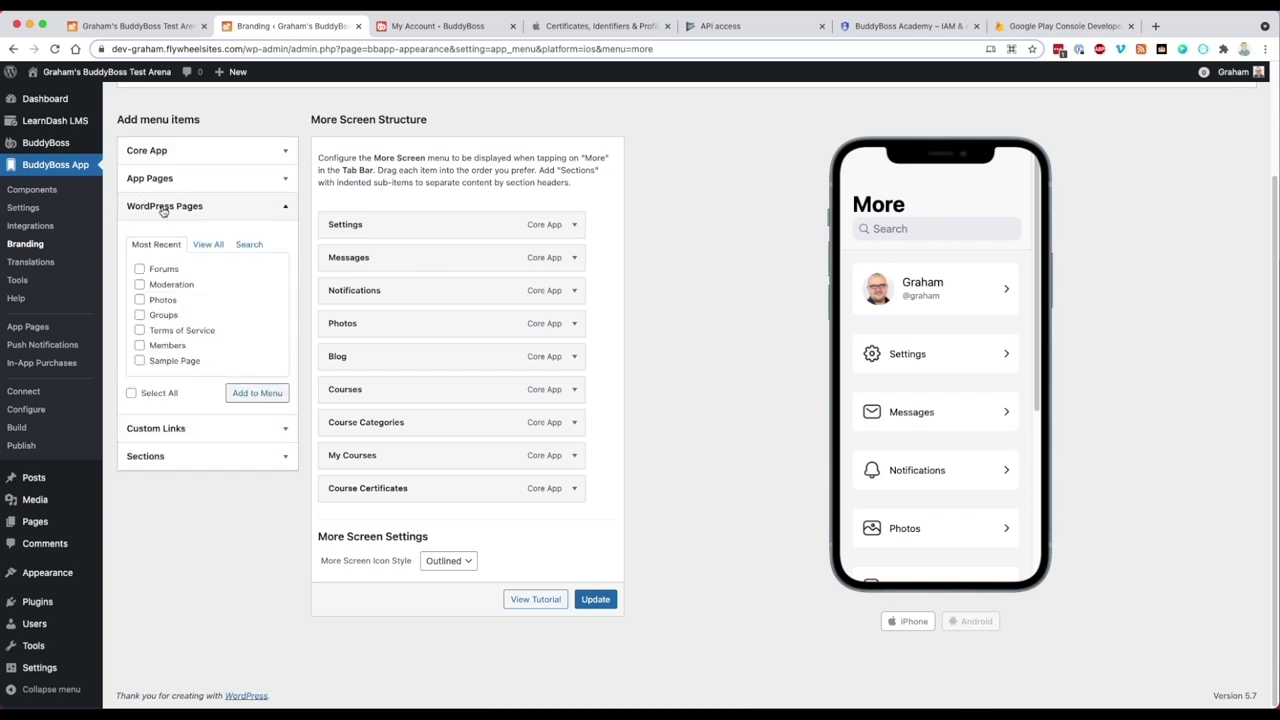
click(210, 246)
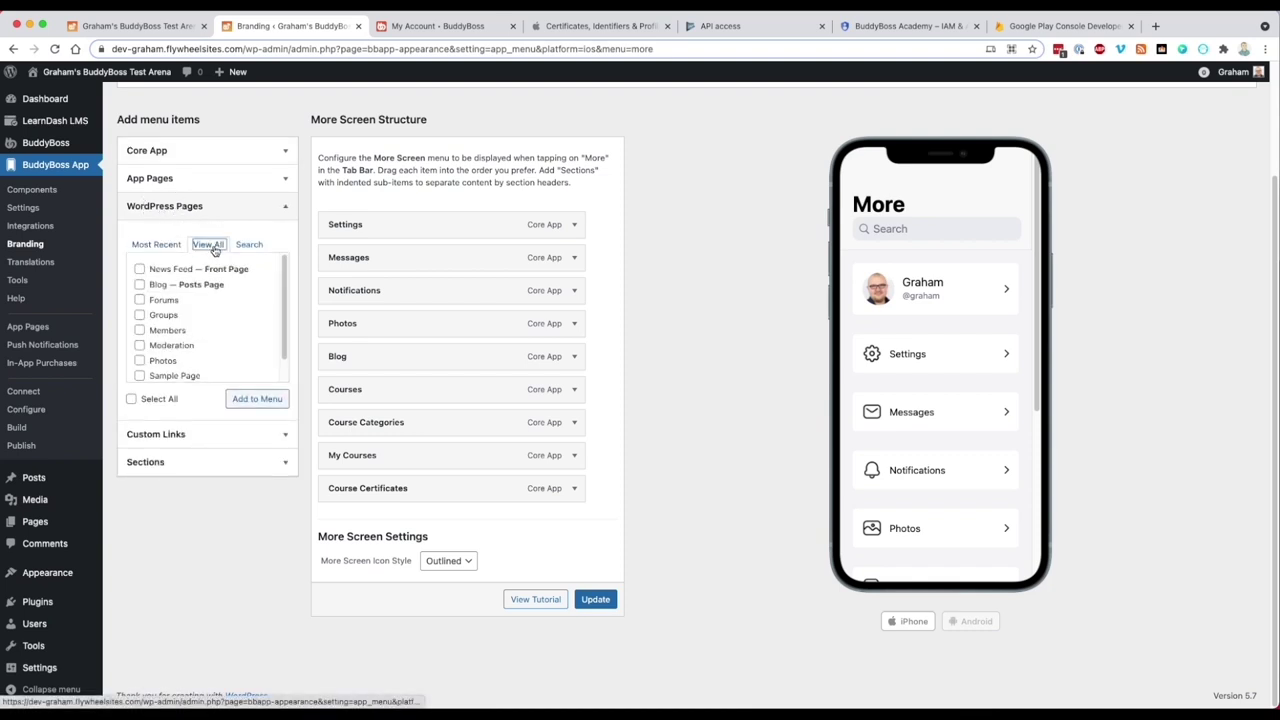
scroll(277, 305, down, 2)
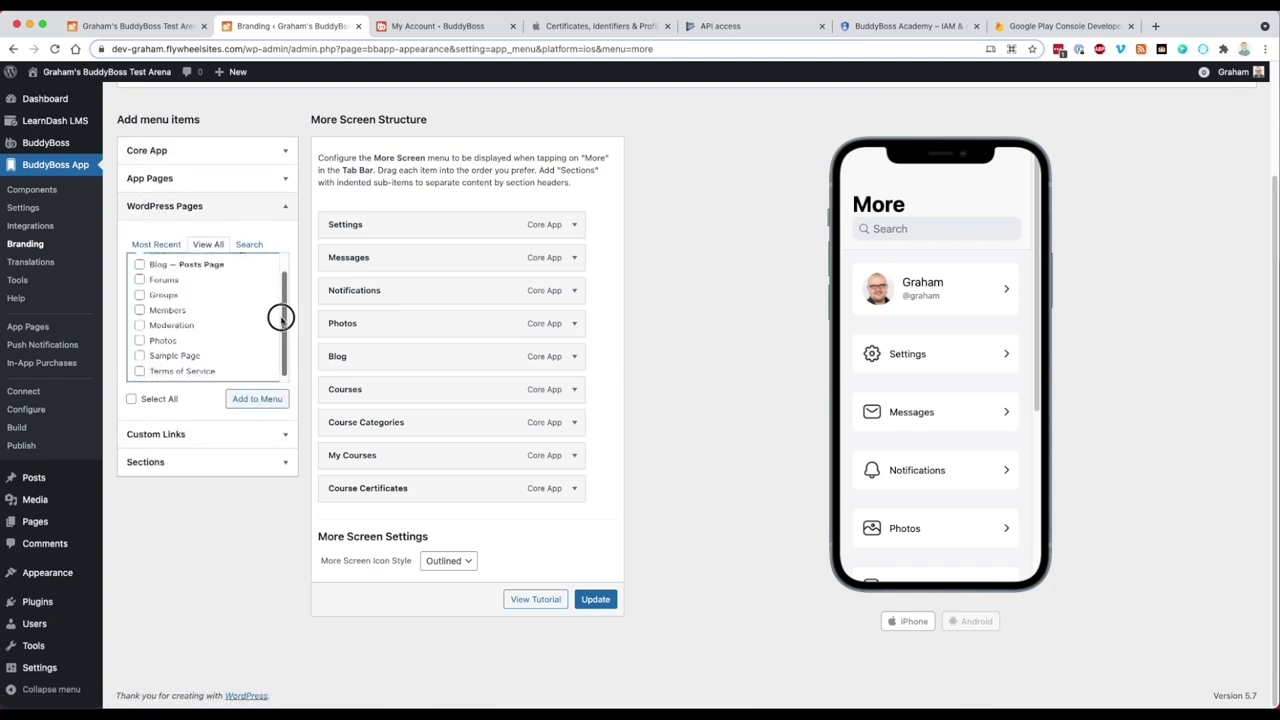
click(157, 353)
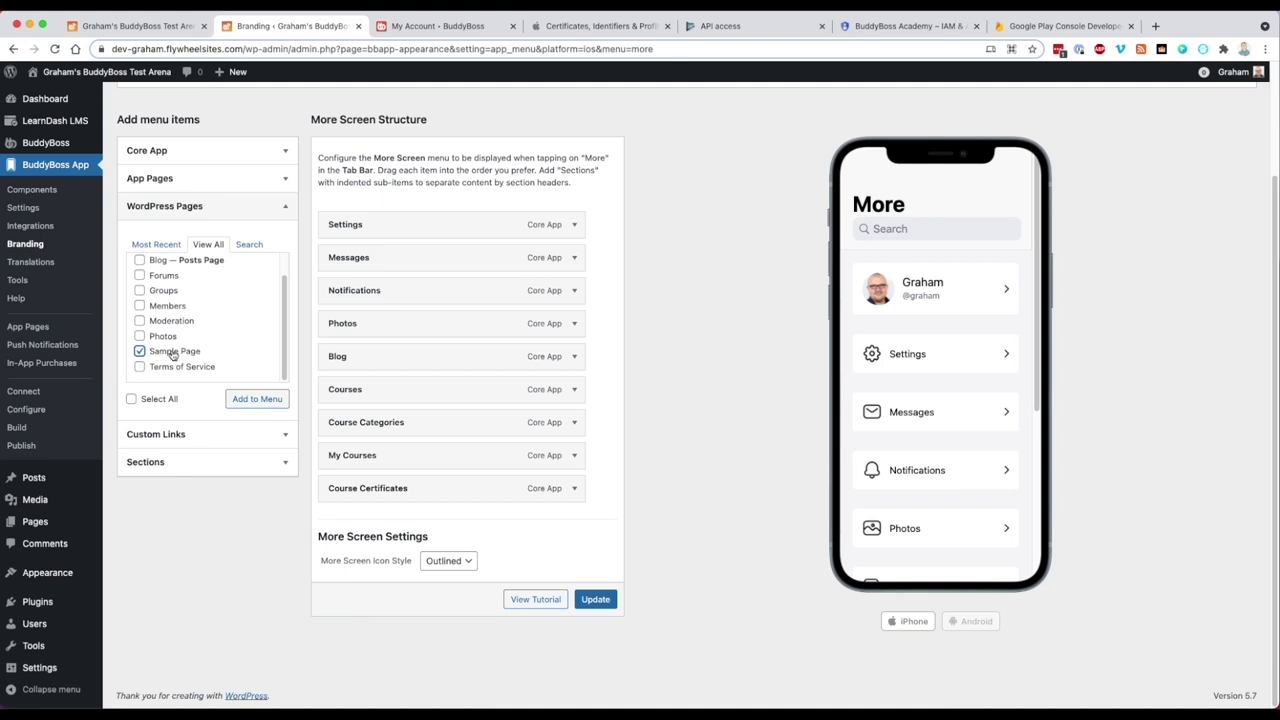
click(244, 399)
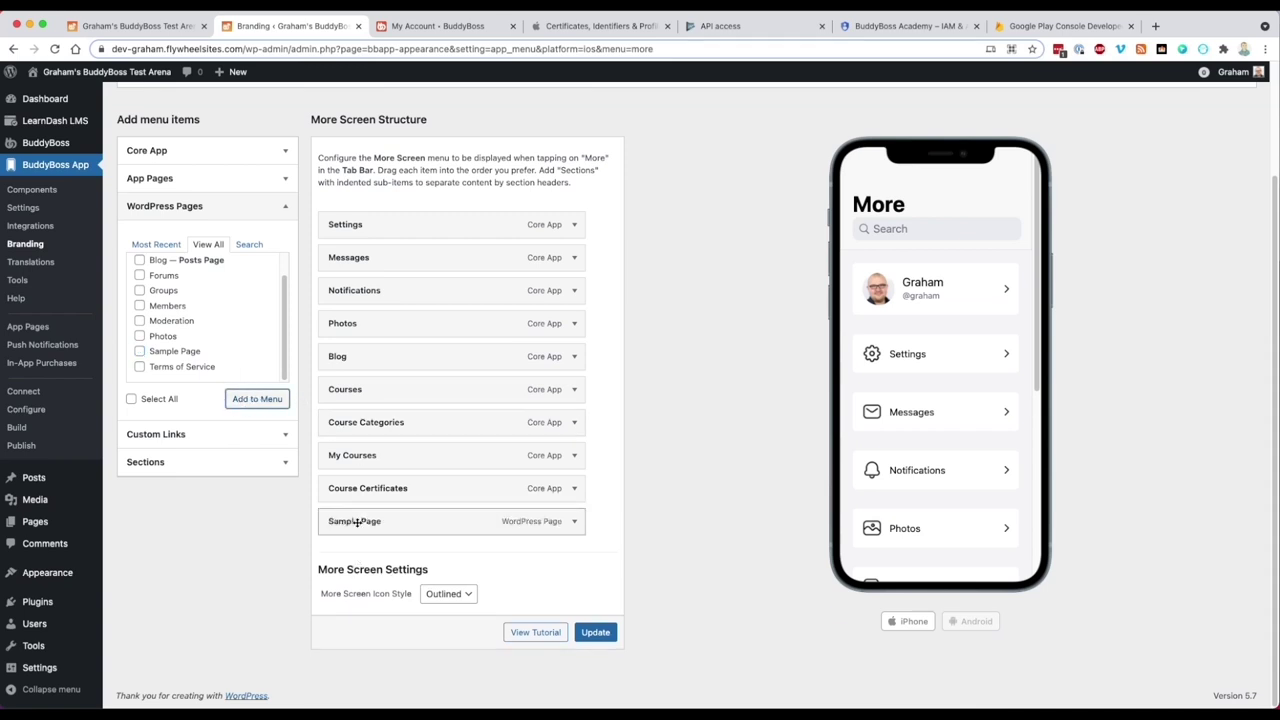
Relabel Sample Page as Terms & Conditions and save the menu
click(565, 523)
drag(331, 566, 380, 566)
text(Ter)
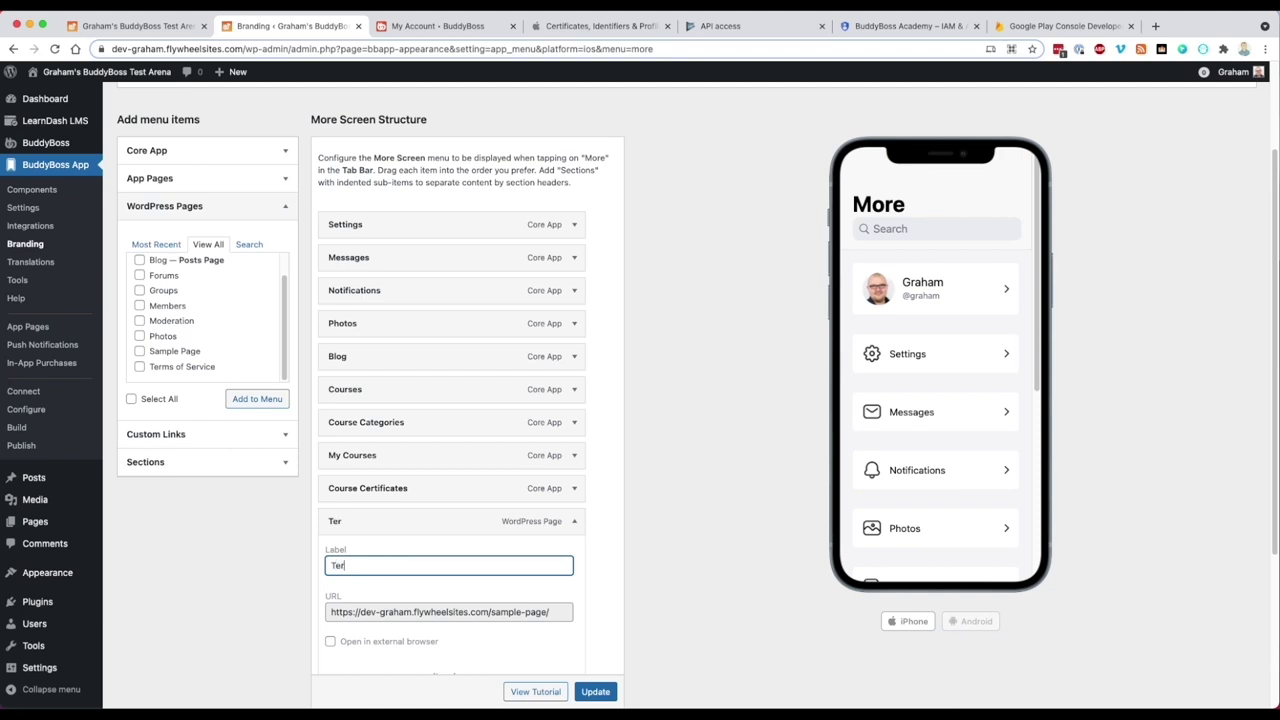
text(ms & Conditions)
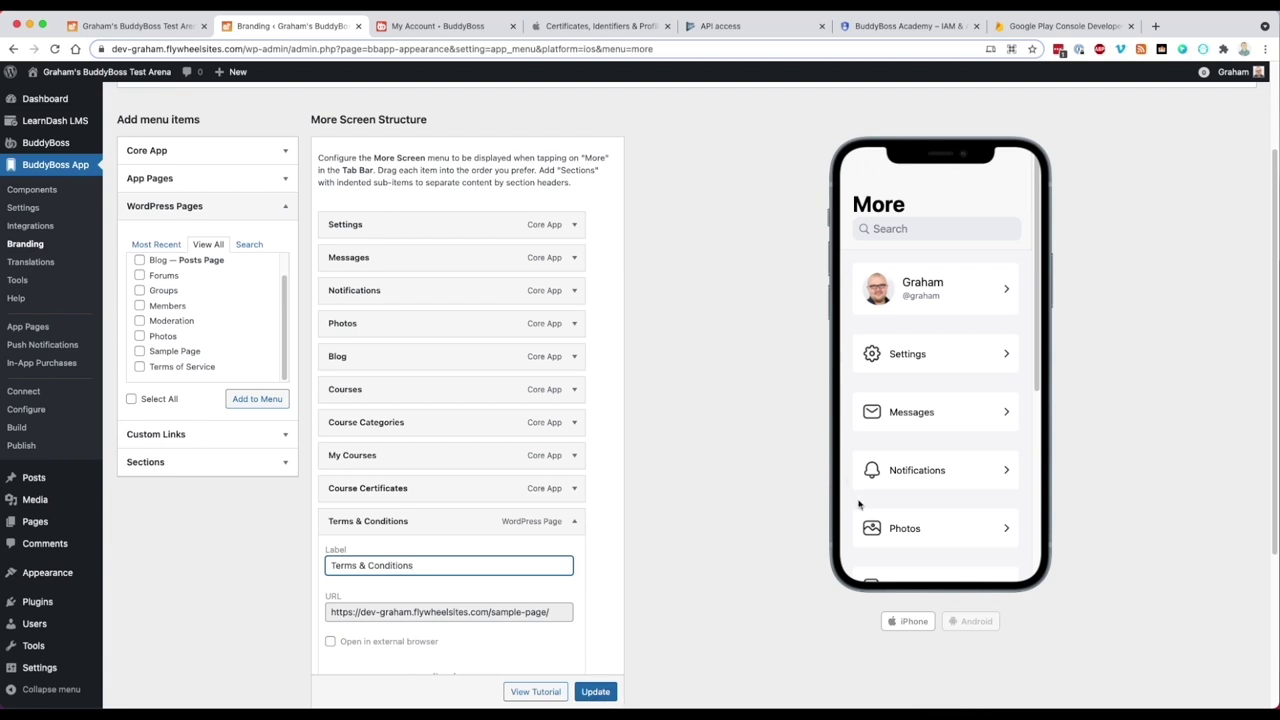
click(598, 690)
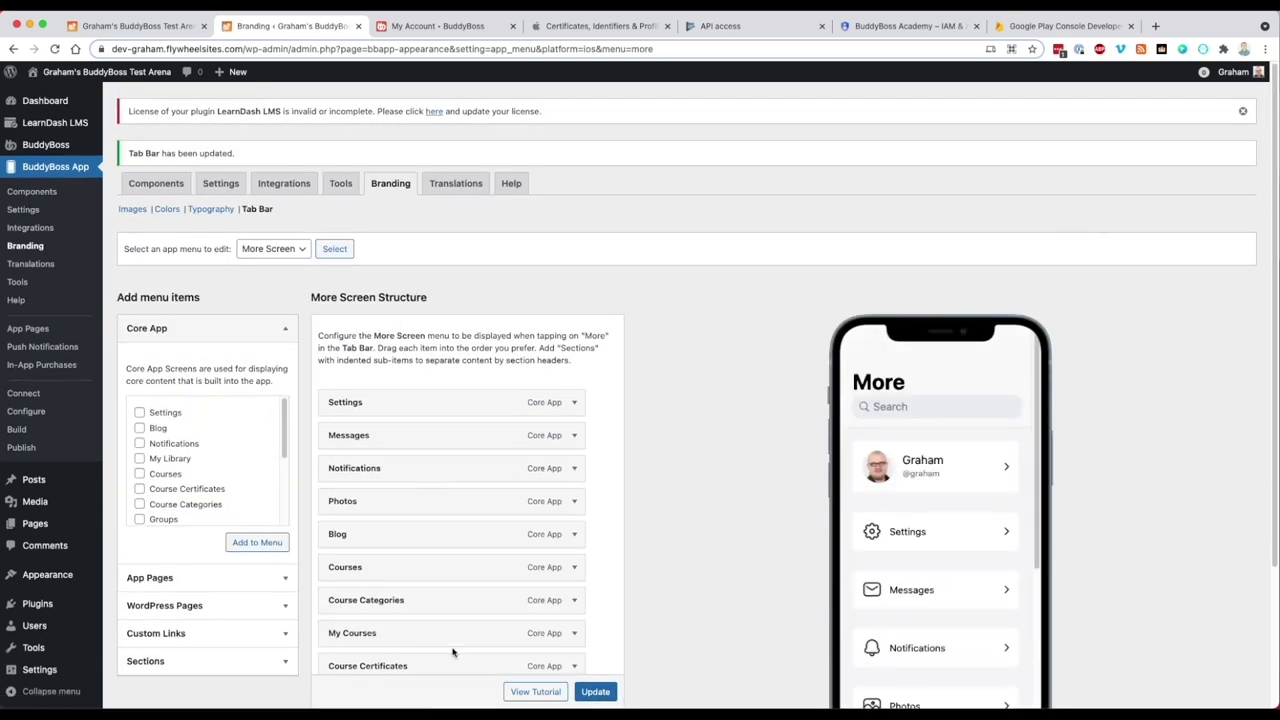
scroll(705, 515, down, 2)
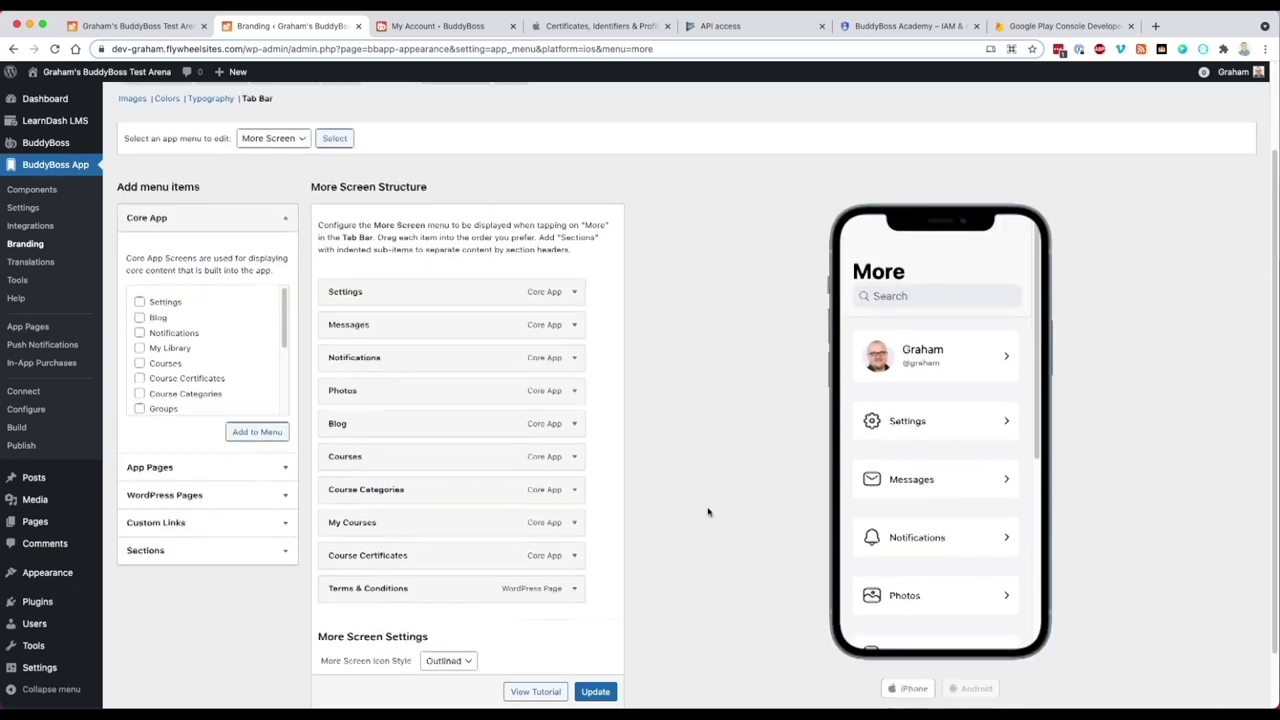
drag(1038, 381, 1050, 583)
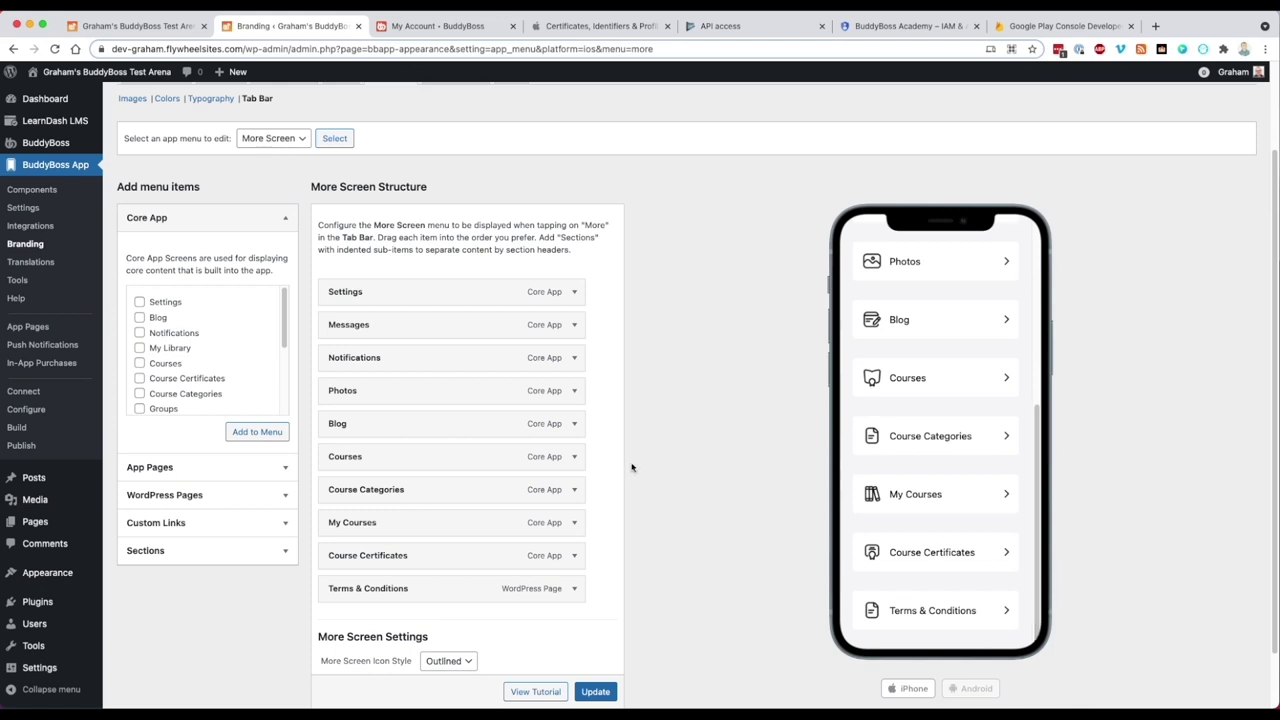
scroll(632, 467, down, 1)
click(171, 502)
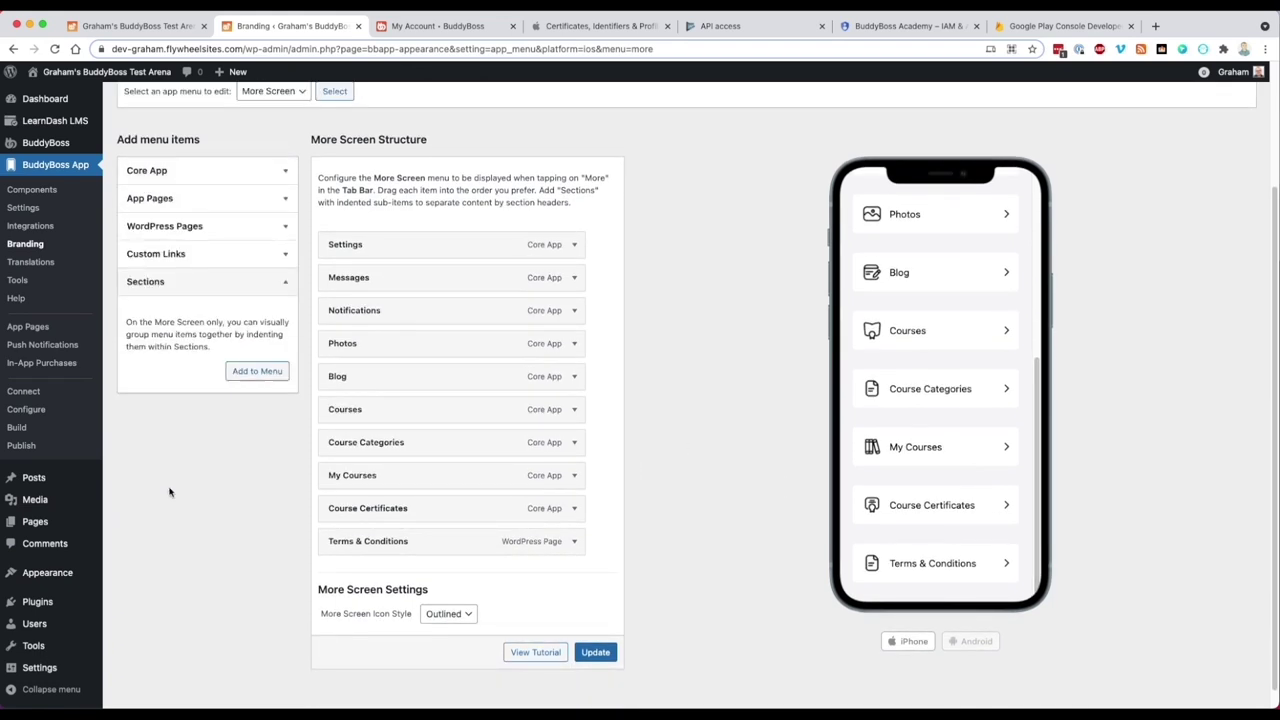
Add a section labelled App, save, and drag it to the menu's top above Settings
click(236, 372)
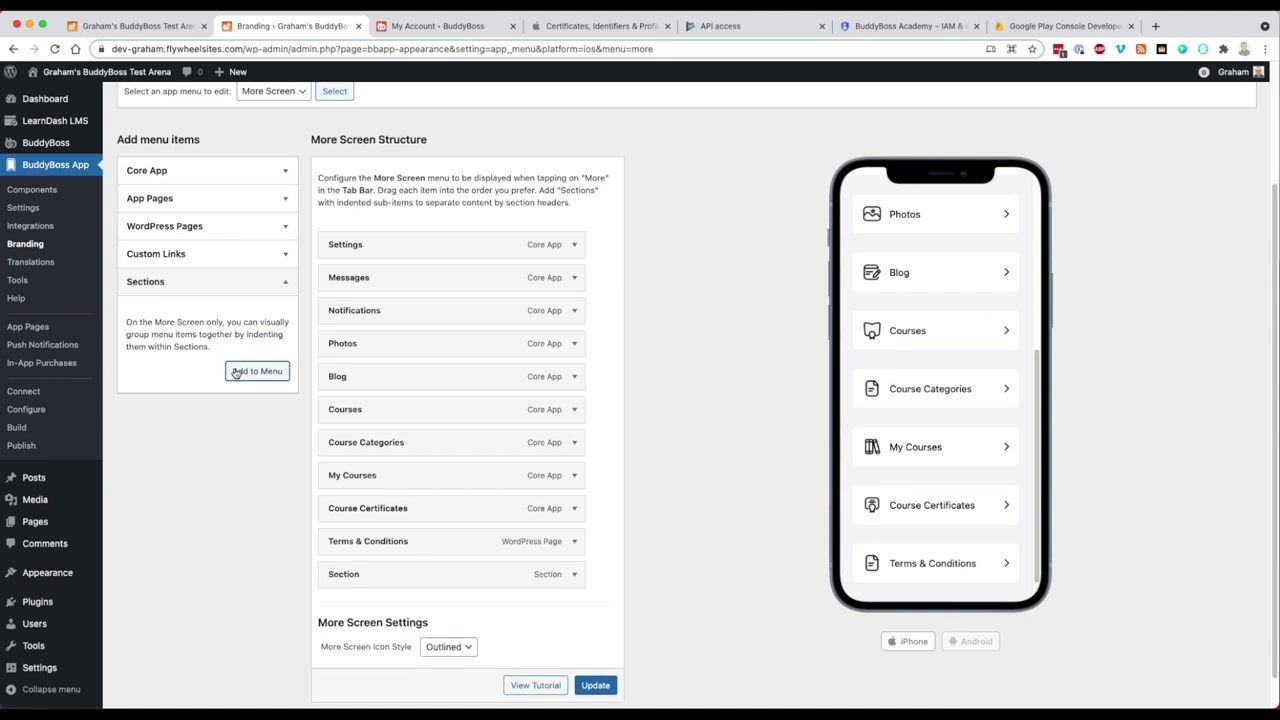
click(574, 574)
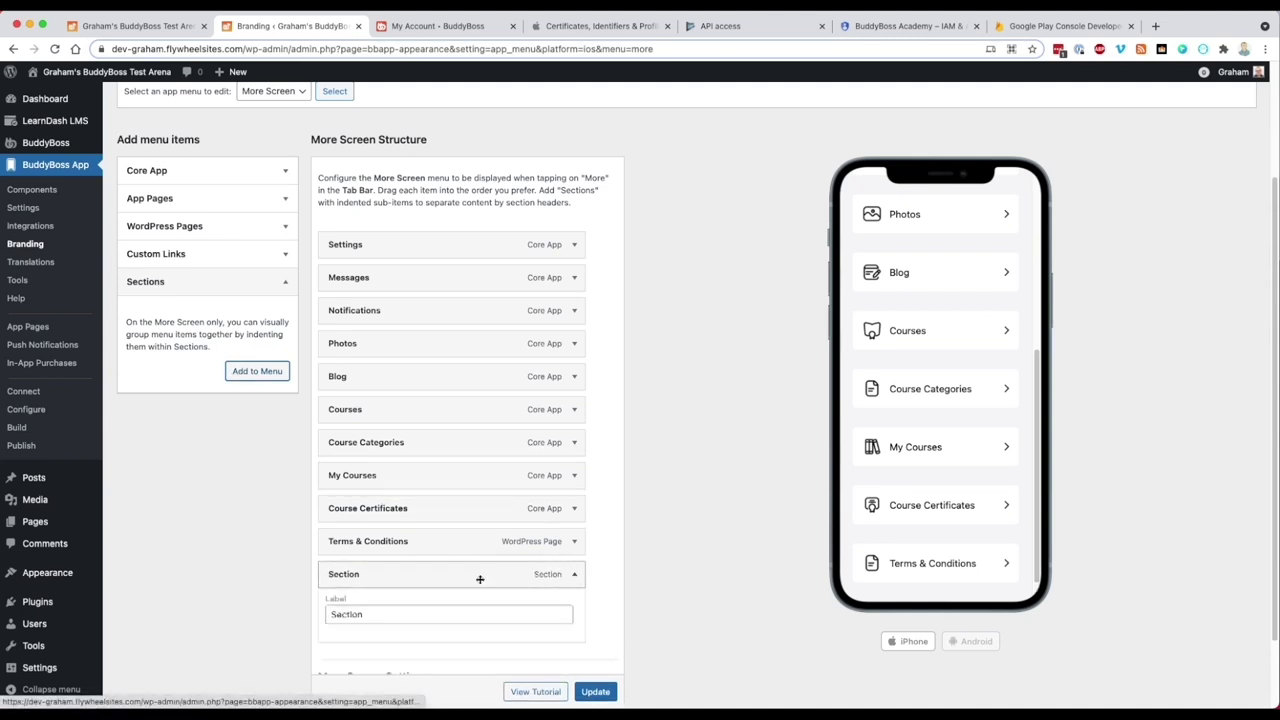
double_click(334, 619)
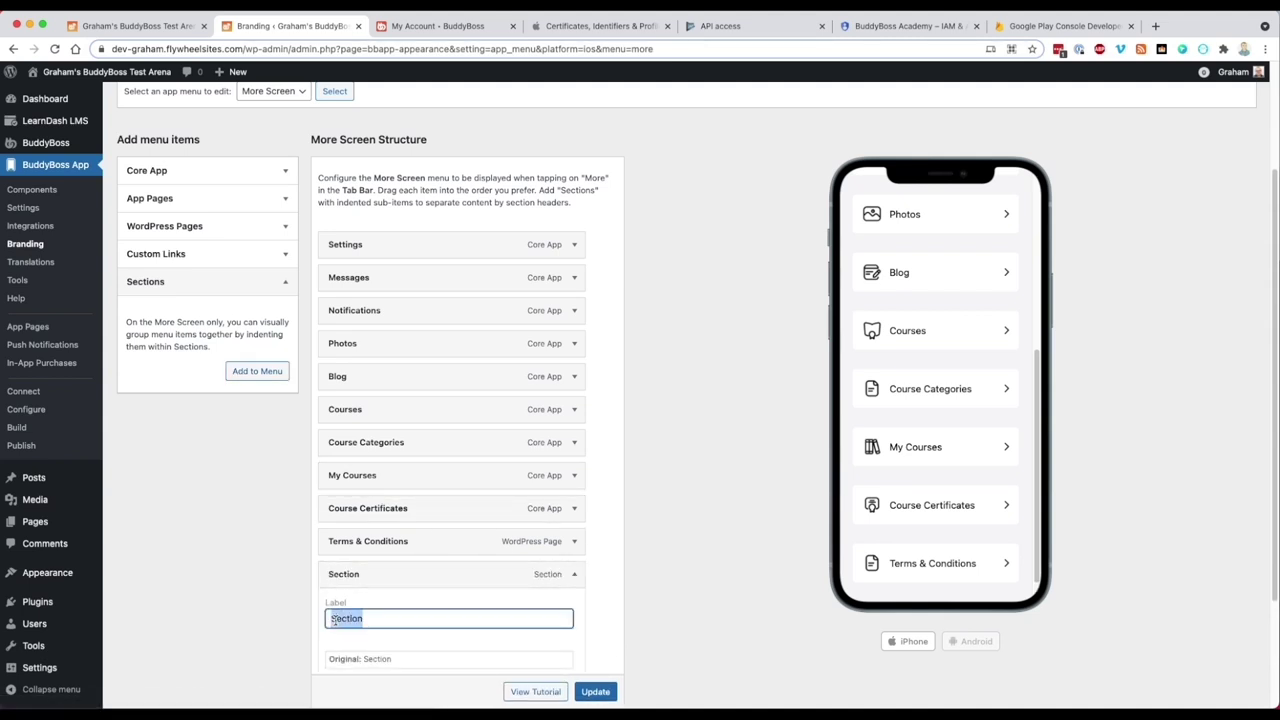
text(App)
click(594, 692)
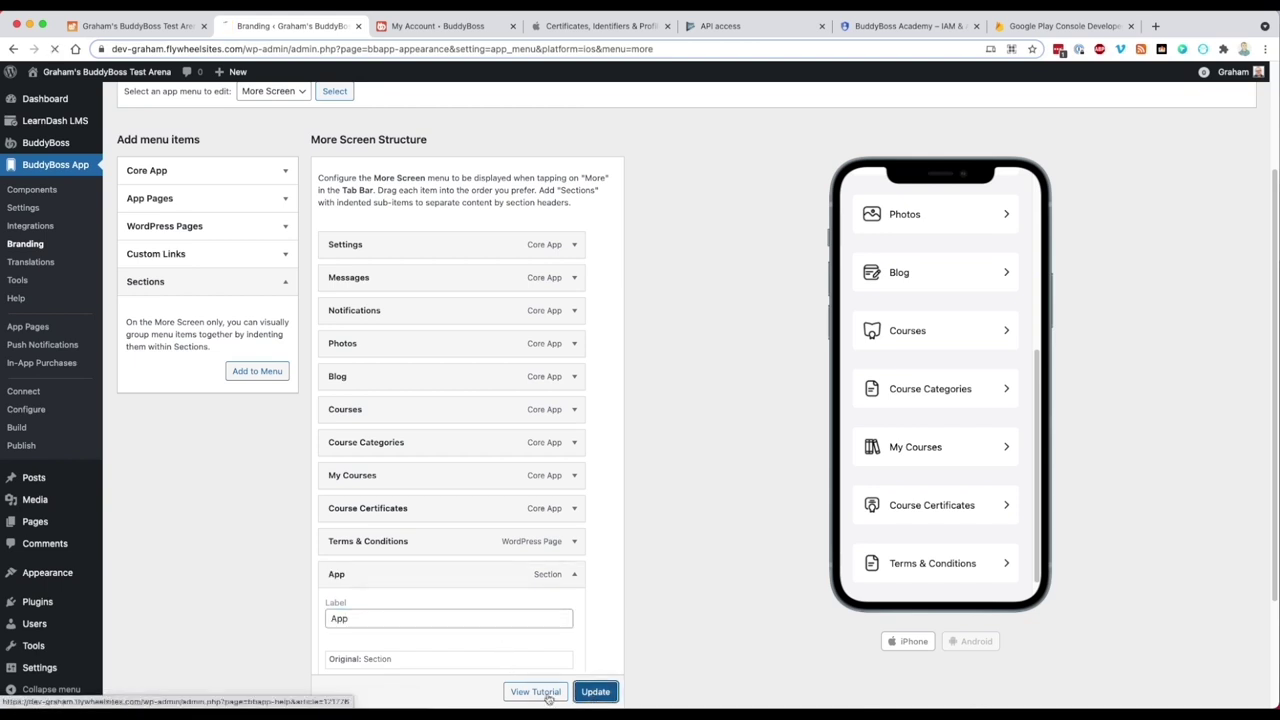
scroll(246, 398, down, 3)
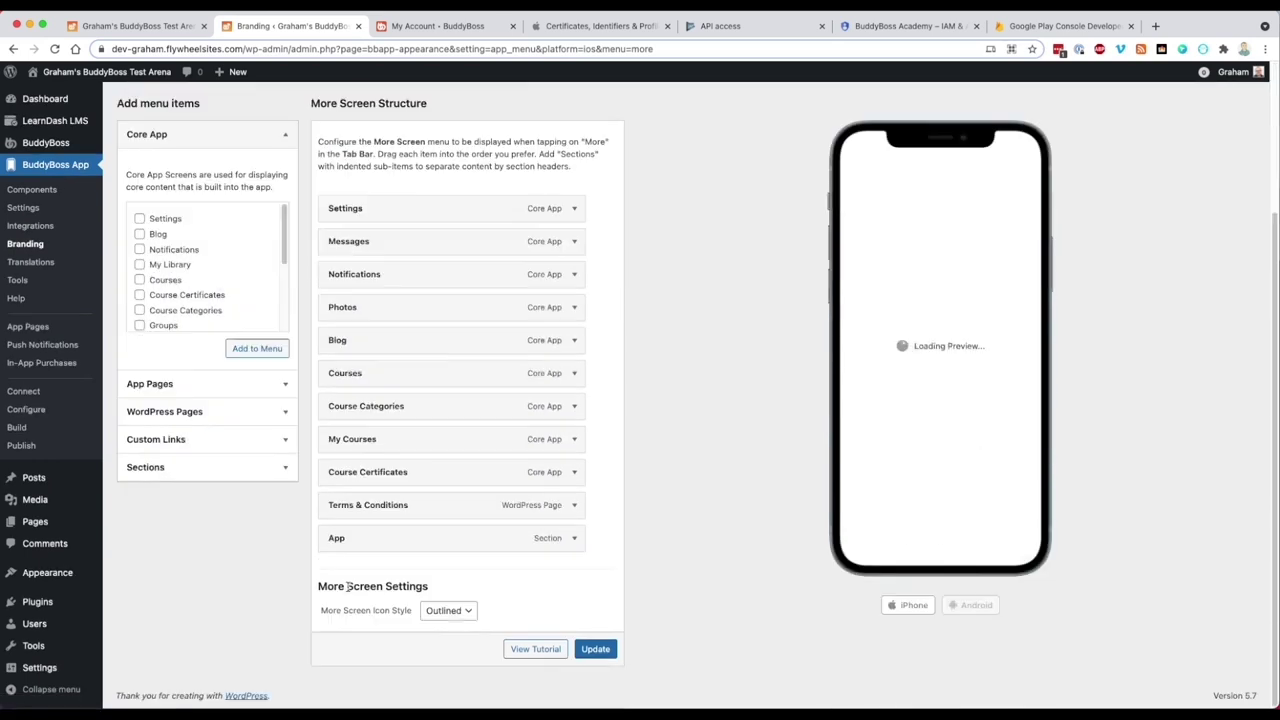
drag(349, 545, 380, 258)
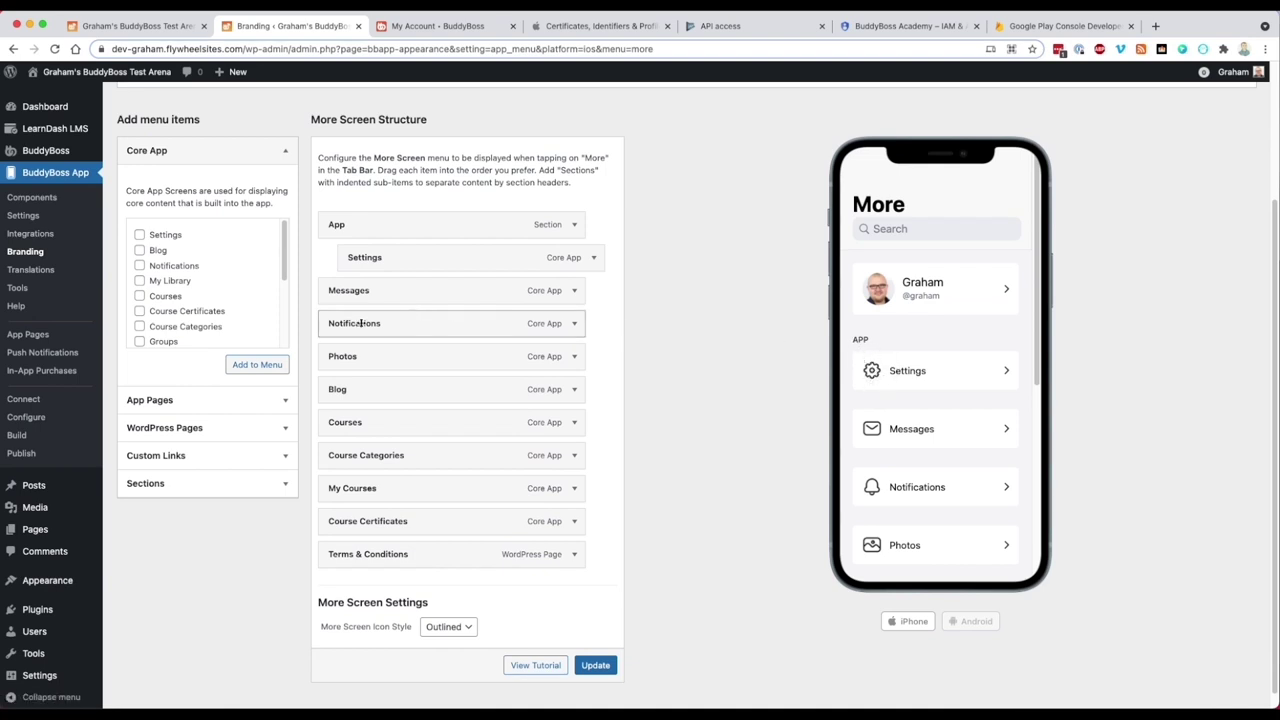
click(191, 484)
Add two new section headings labelled Profile and Courses
click(245, 356)
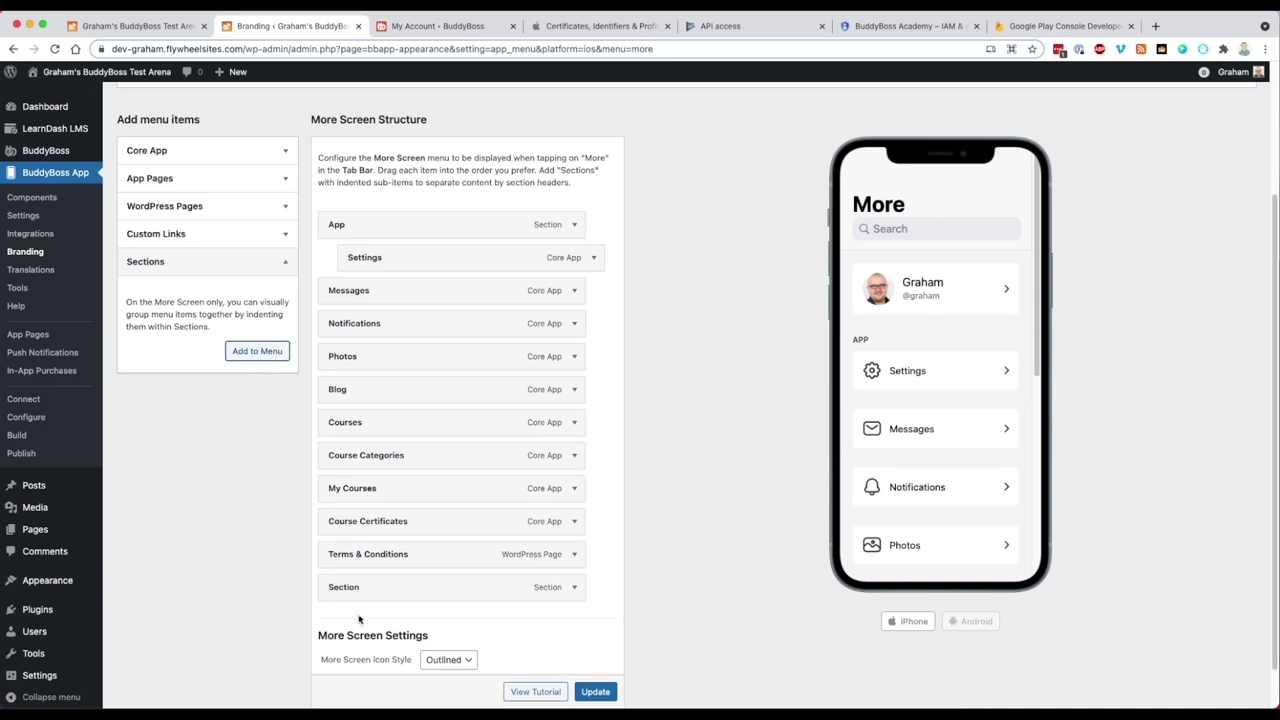
click(572, 590)
double_click(383, 631)
text(Profile)
click(574, 588)
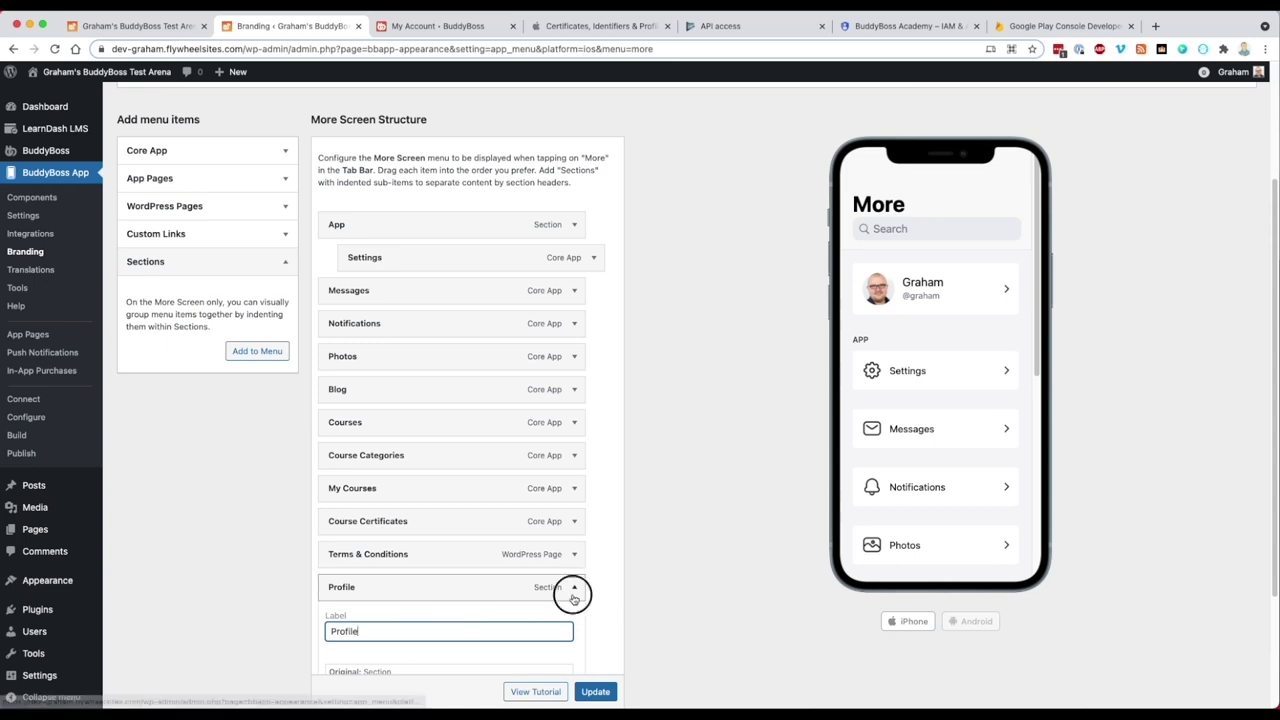
click(240, 358)
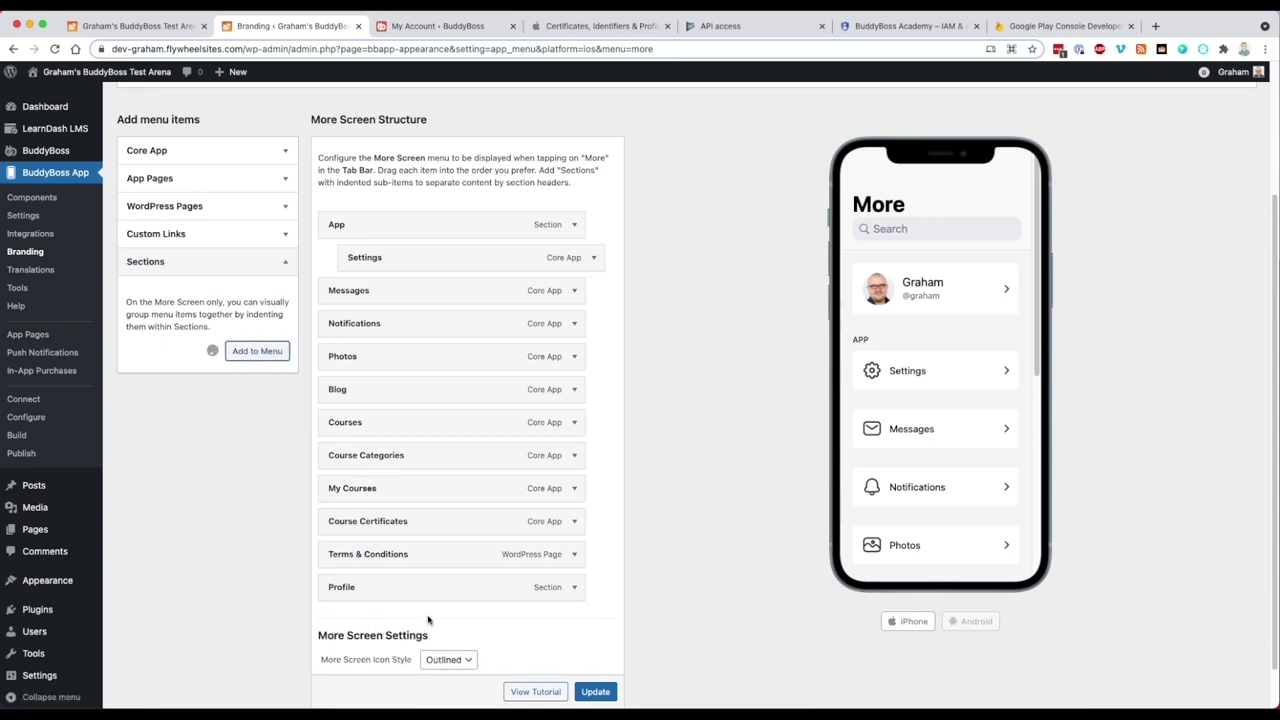
click(574, 620)
double_click(345, 664)
text(Courses)
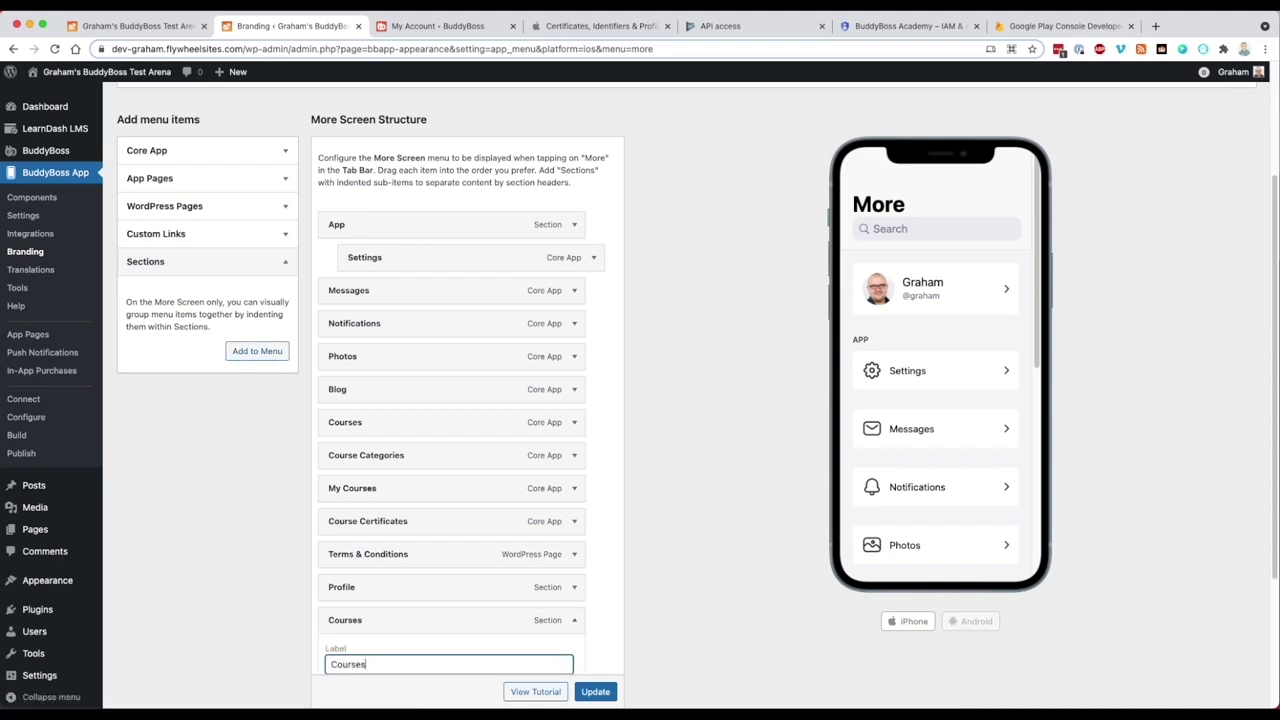
click(574, 620)
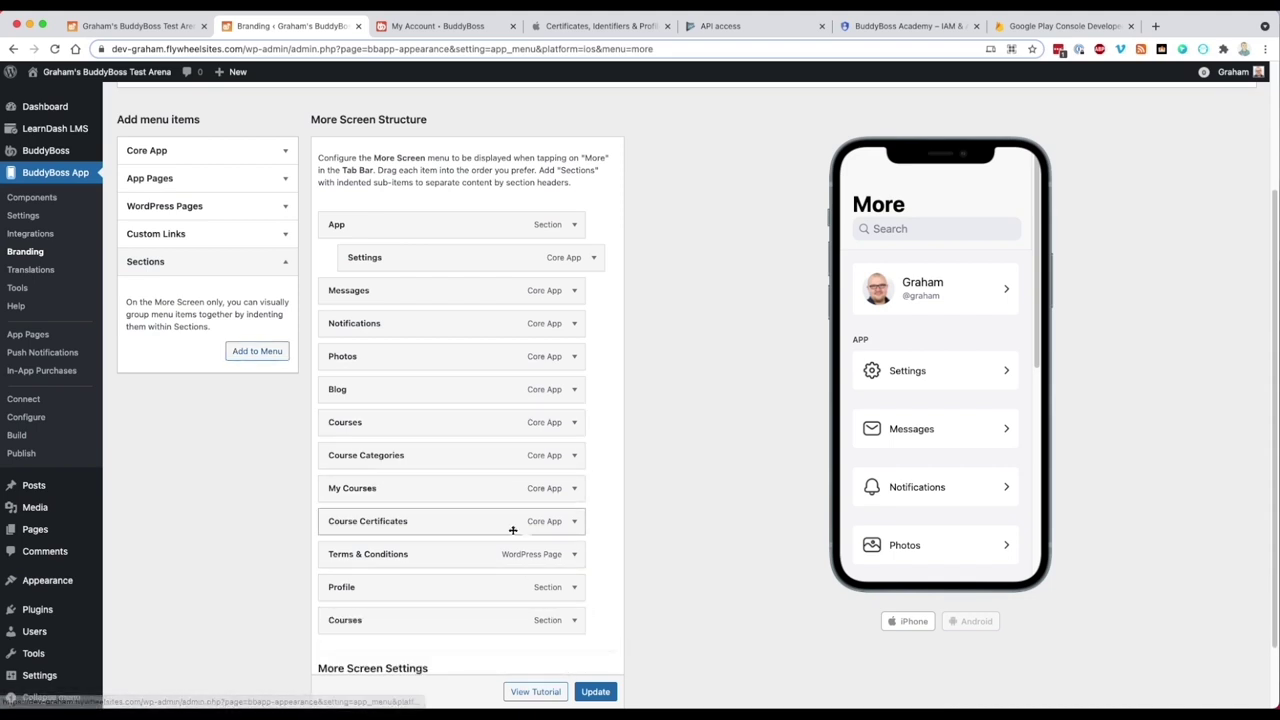
Place Profile after Settings, nesting Messages, Notifications, Photos, Blog under it and course pages under Courses
drag(369, 586, 372, 323)
drag(375, 356, 395, 347)
mouse_move(366, 388)
mouse_down()
mouse_move(378, 388)
mouse_move(374, 411)
mouse_up()
drag(377, 625, 398, 490)
drag(380, 521, 396, 522)
drag(396, 553, 578, 590)
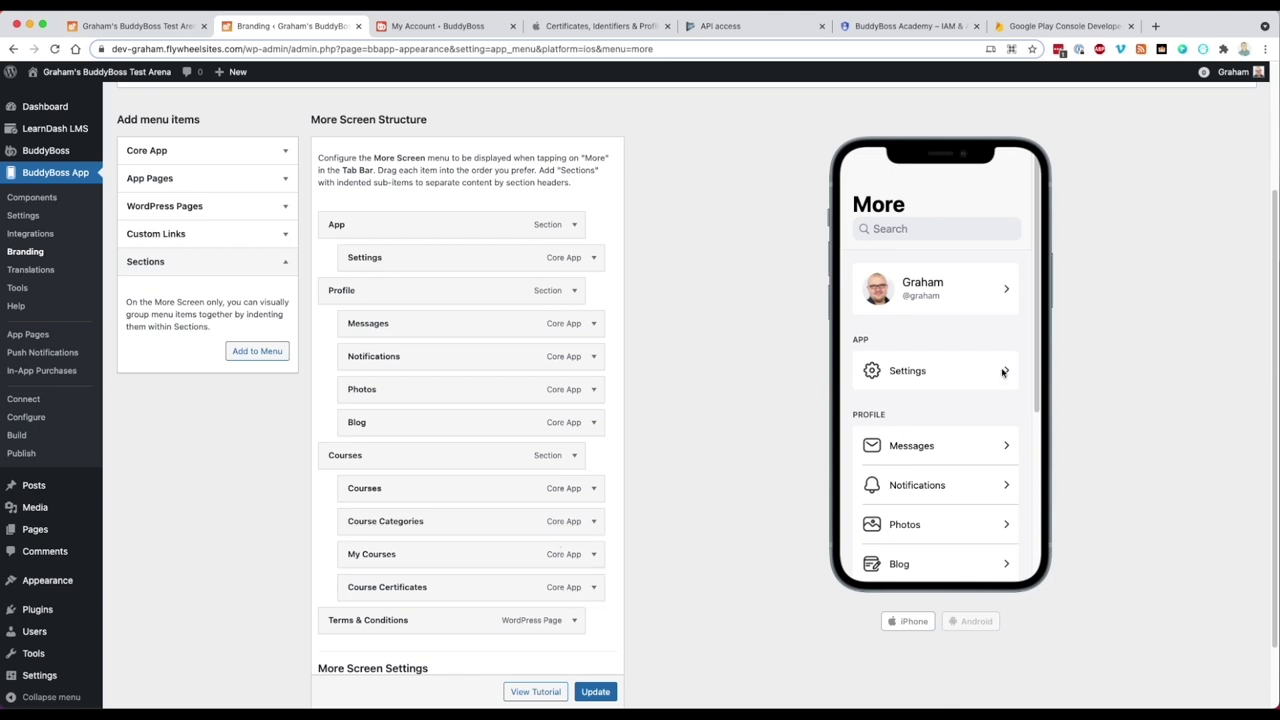
scroll(1026, 360, down, 2)
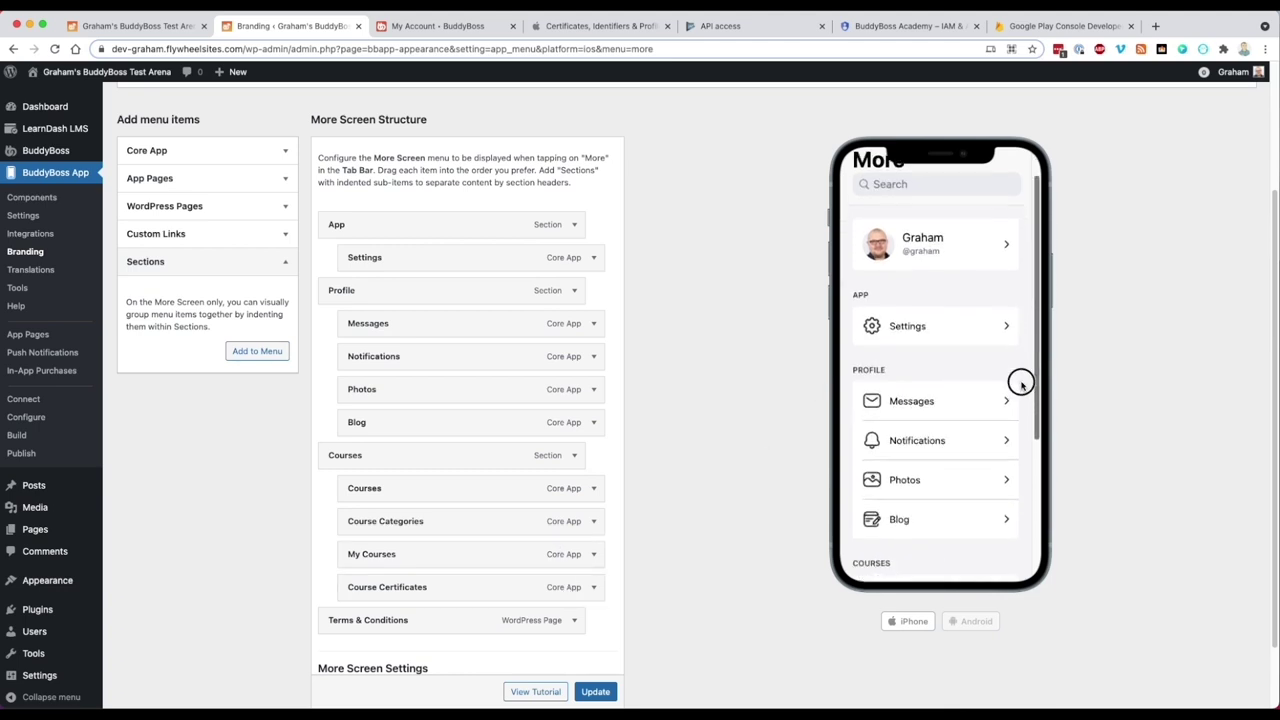
scroll(1021, 382, down, 5)
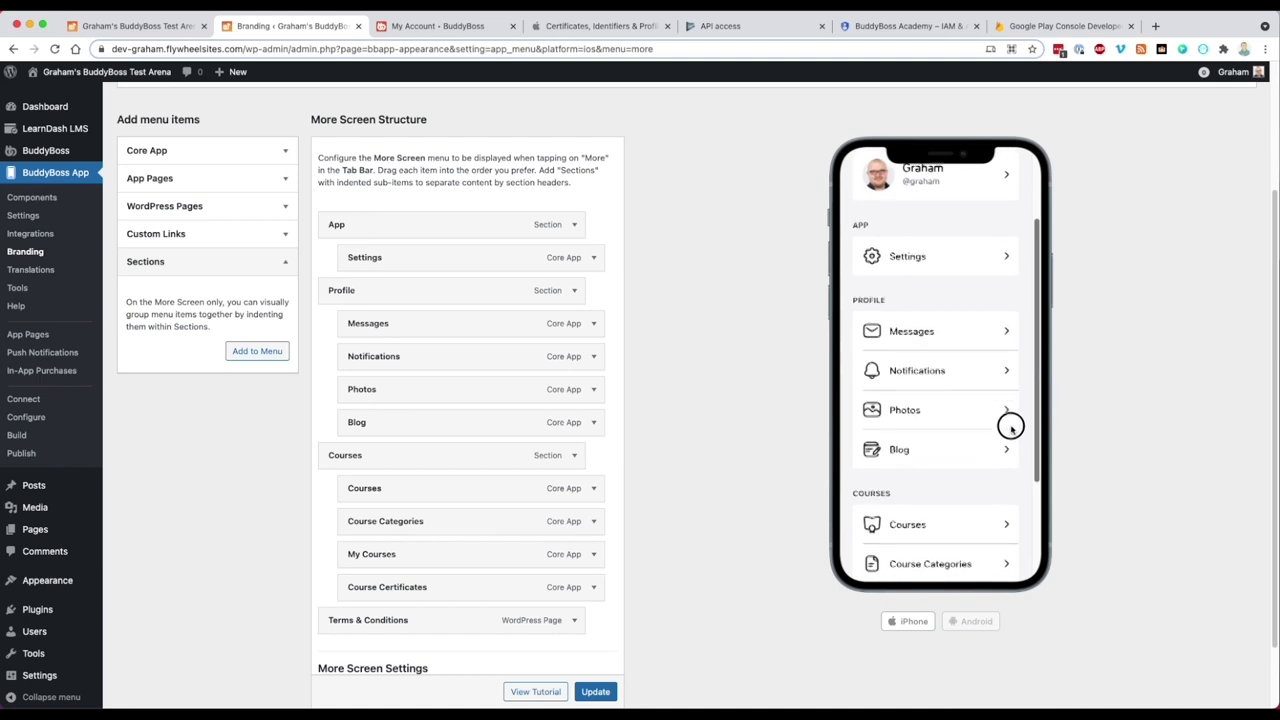
scroll(1011, 457, down, 5)
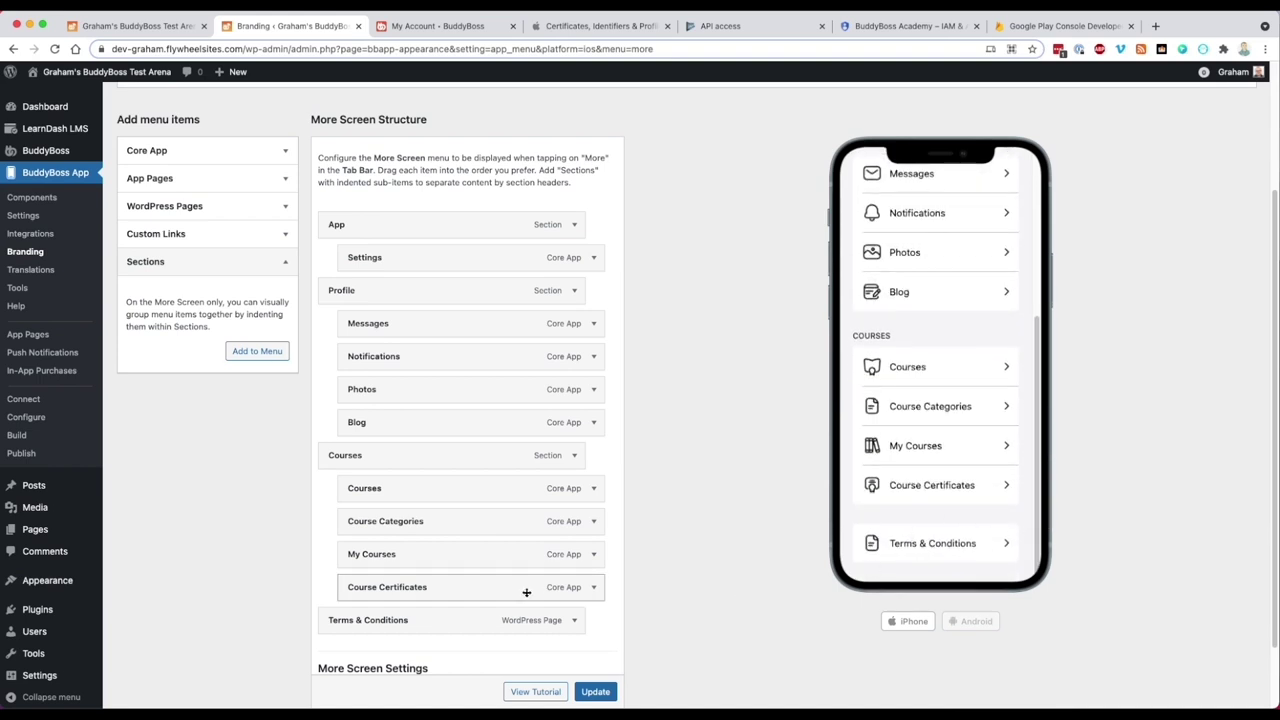
click(237, 346)
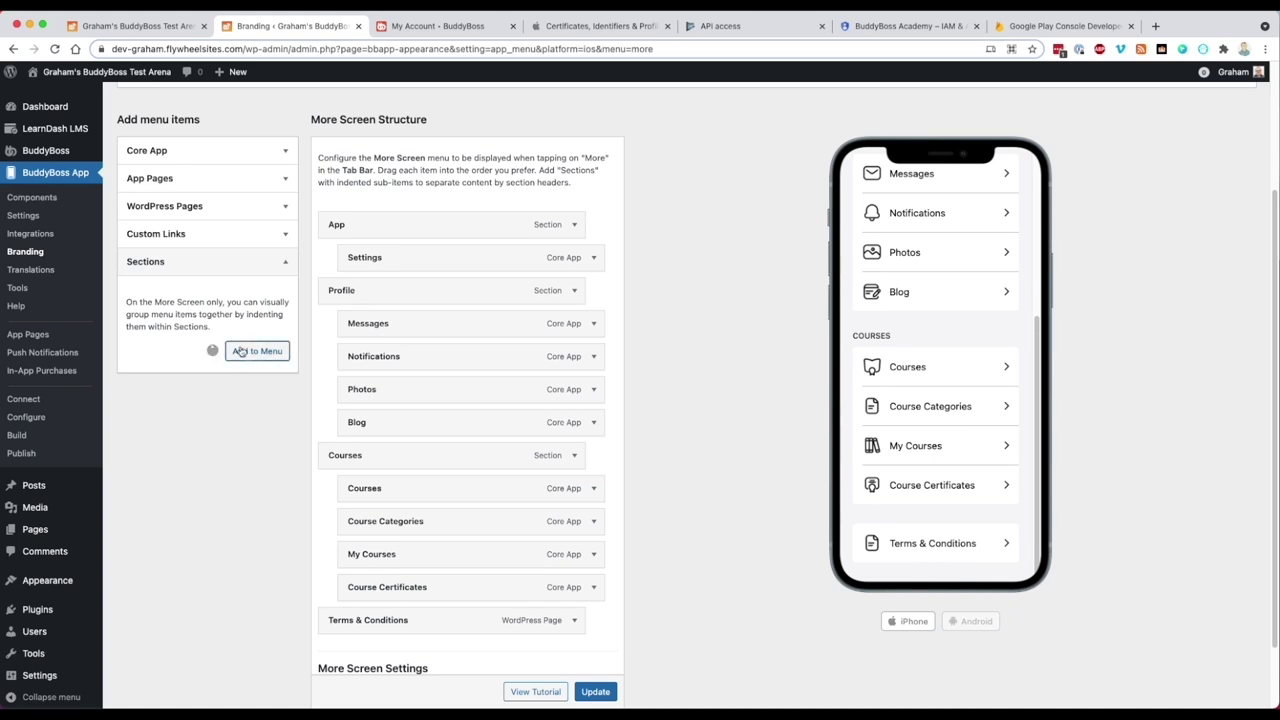
Move the new section above Terms & Conditions, label it Extra, and save the menu
drag(445, 645, 440, 612)
click(573, 619)
double_click(352, 661)
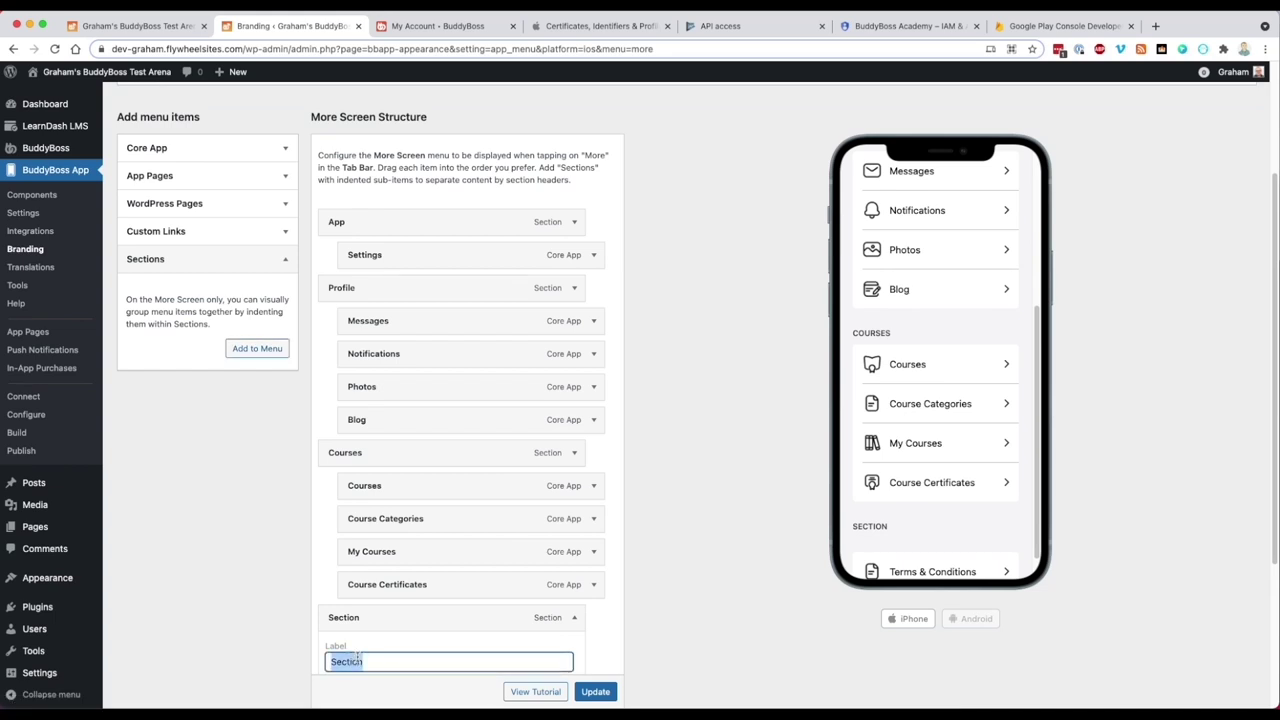
text(Ext)
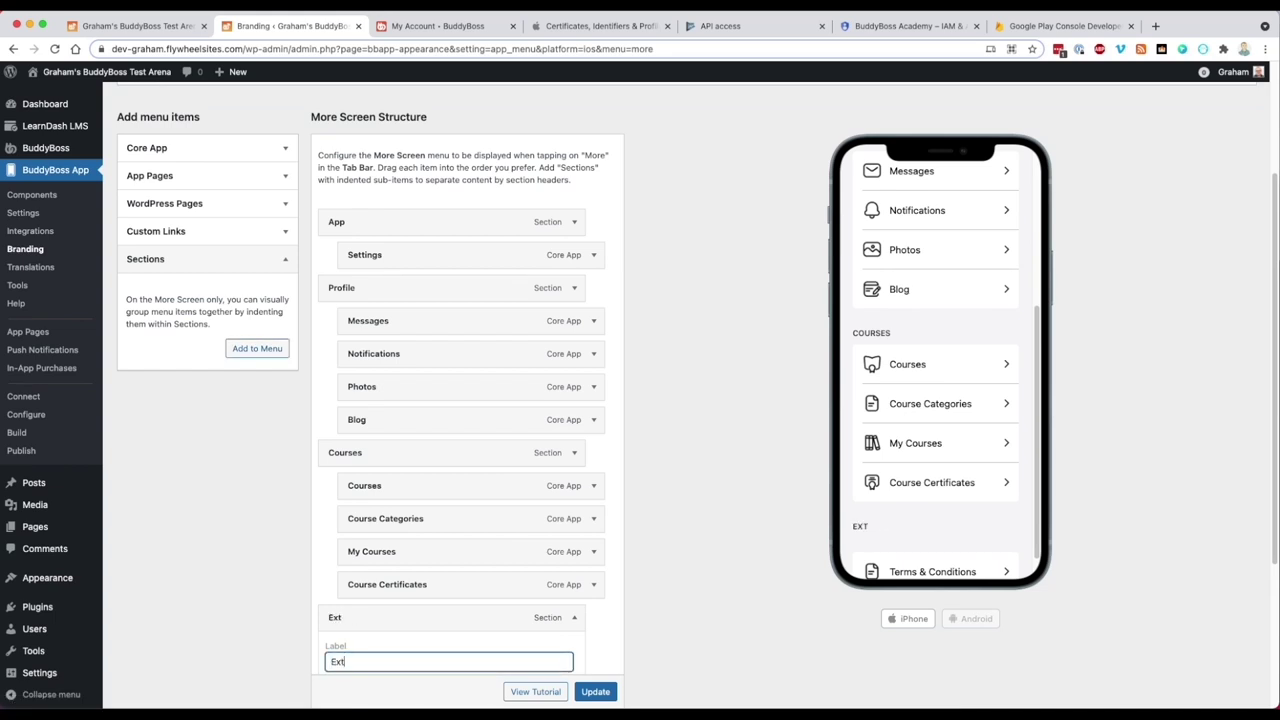
scroll(467, 611, down, 2)
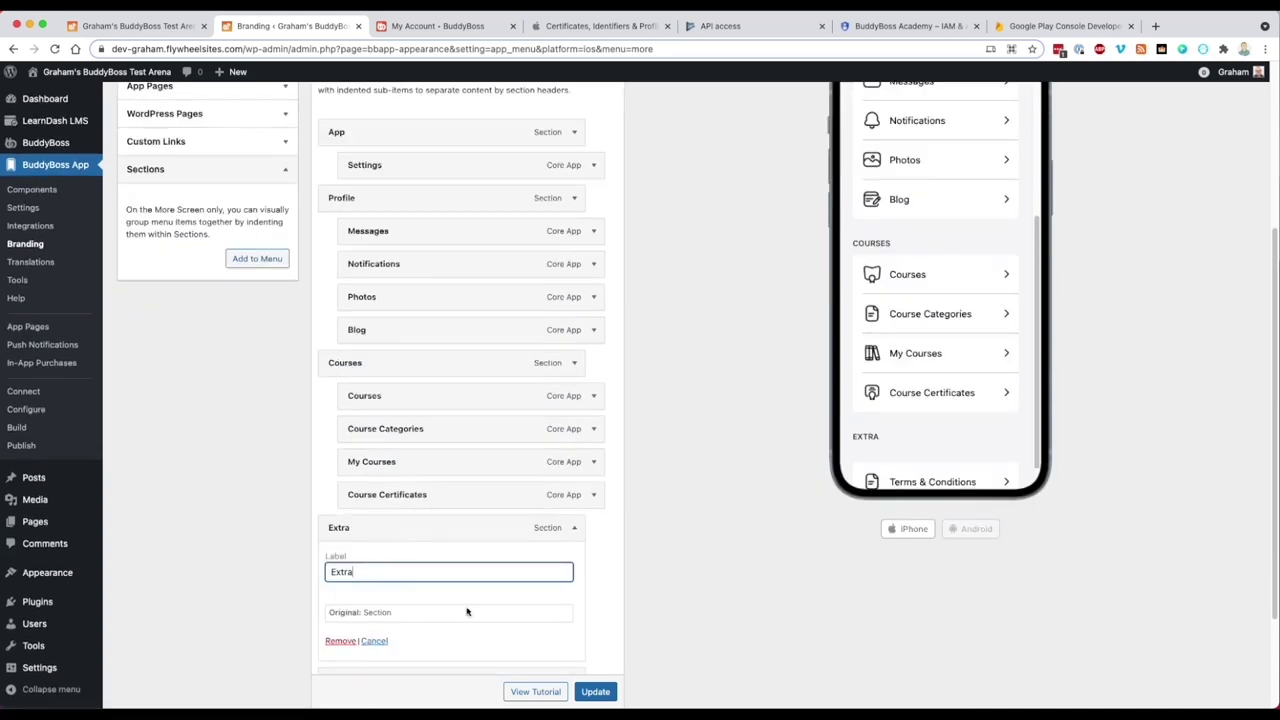
click(597, 692)
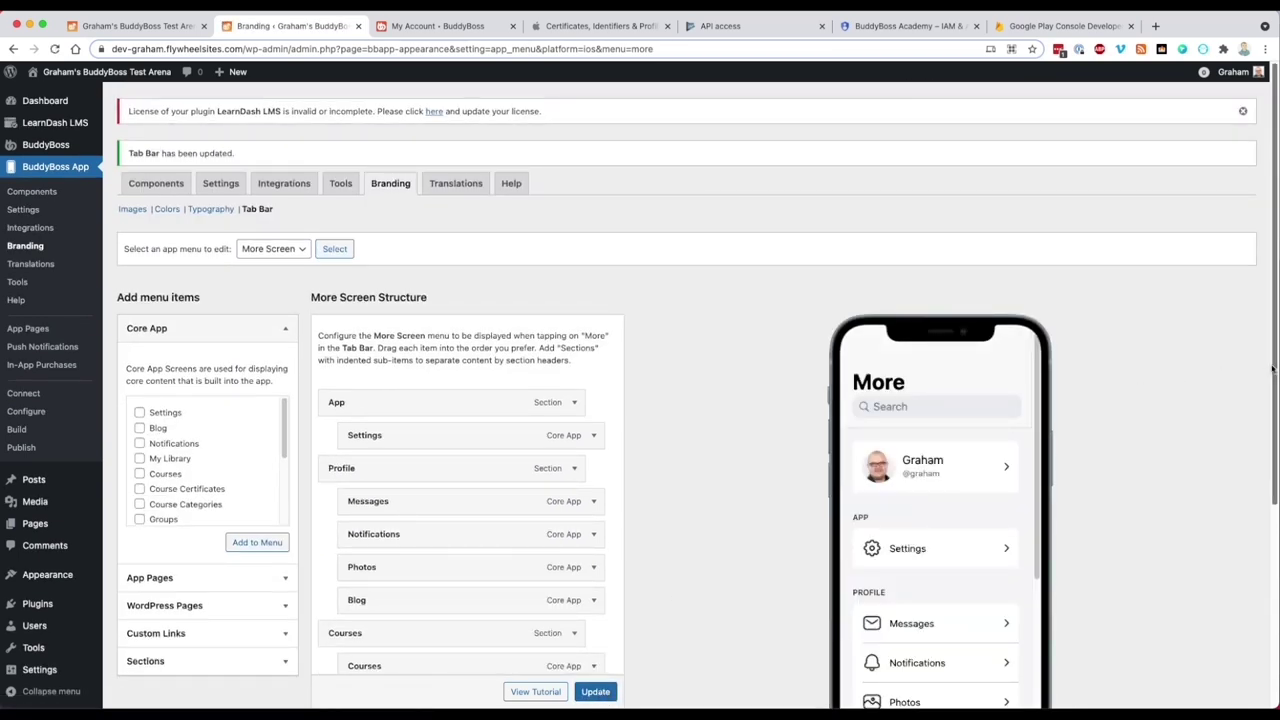
scroll(1260, 364, down, 5)
drag(1037, 346, 1051, 531)
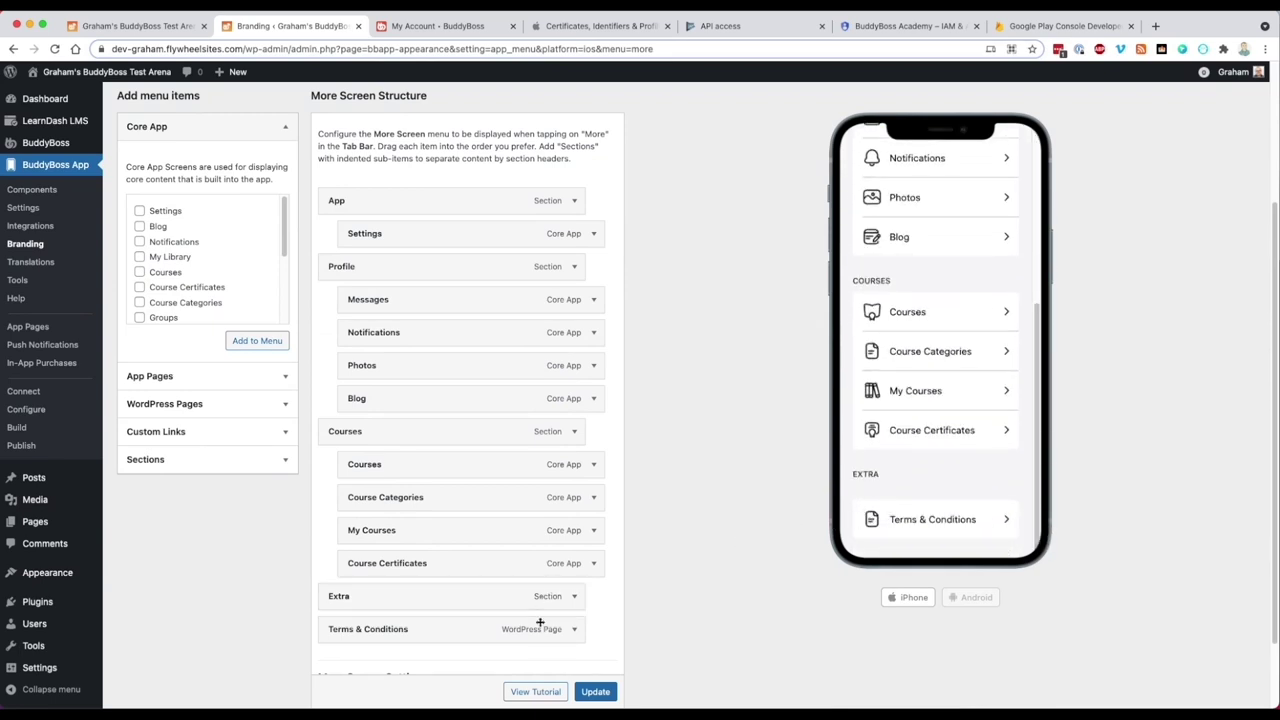
Give the Terms & Conditions item the Lock icon
click(574, 629)
scroll(364, 617, down, 2)
scroll(364, 617, down, 2)
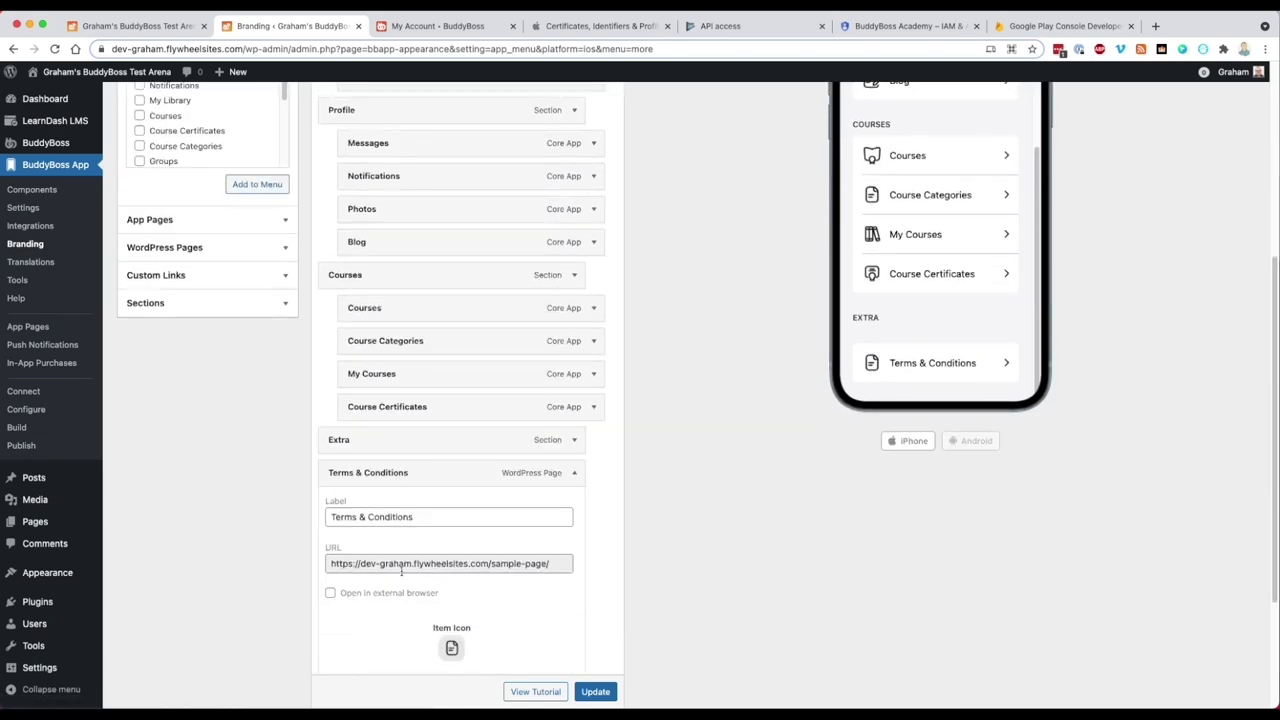
click(449, 646)
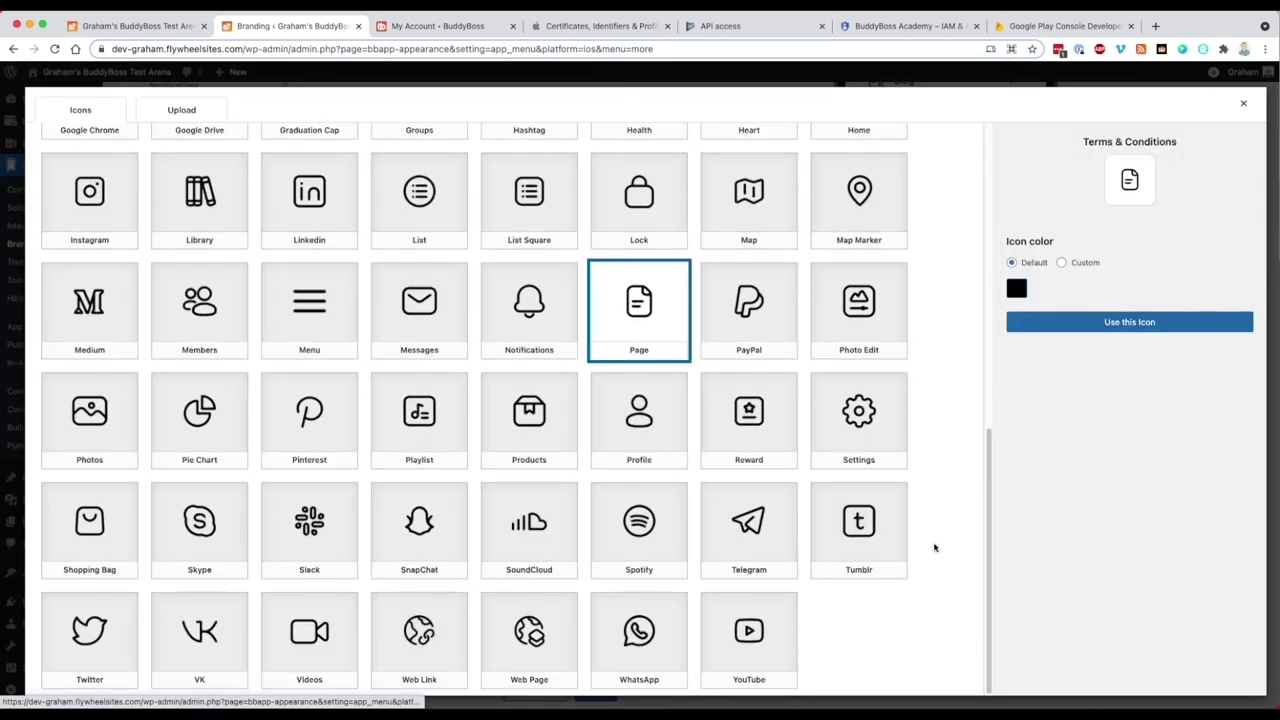
drag(983, 557, 972, 490)
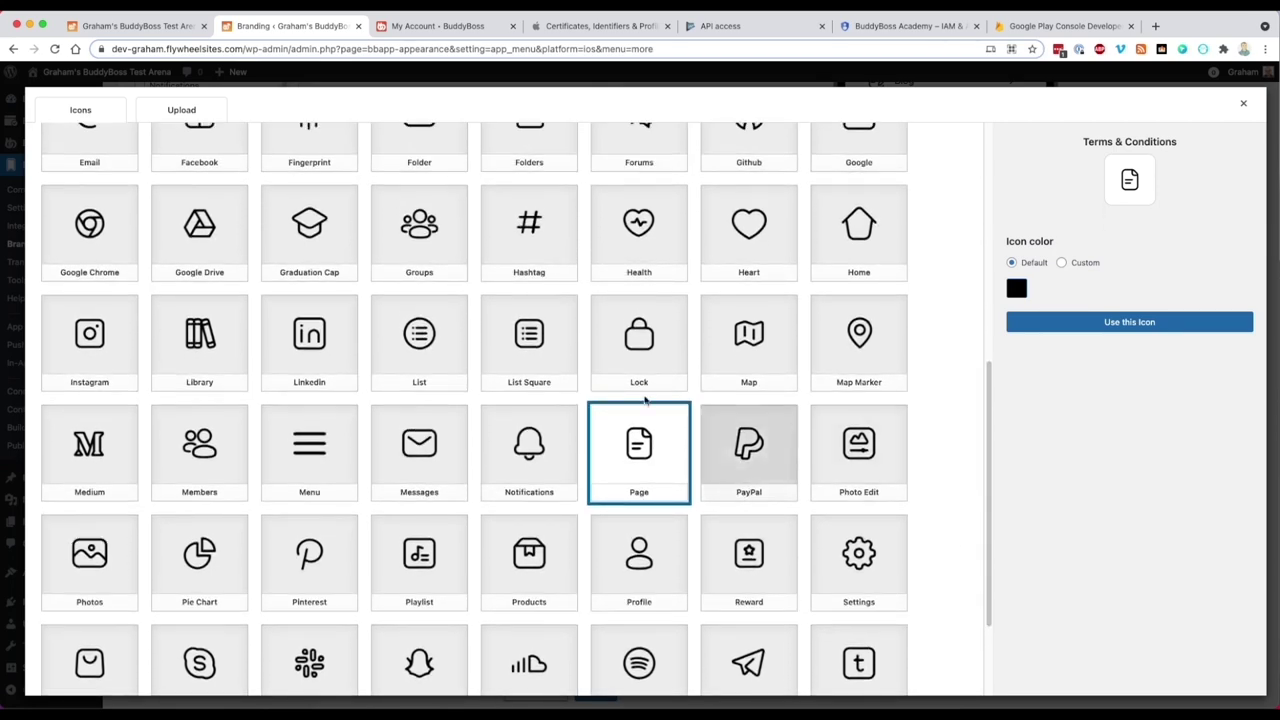
click(624, 346)
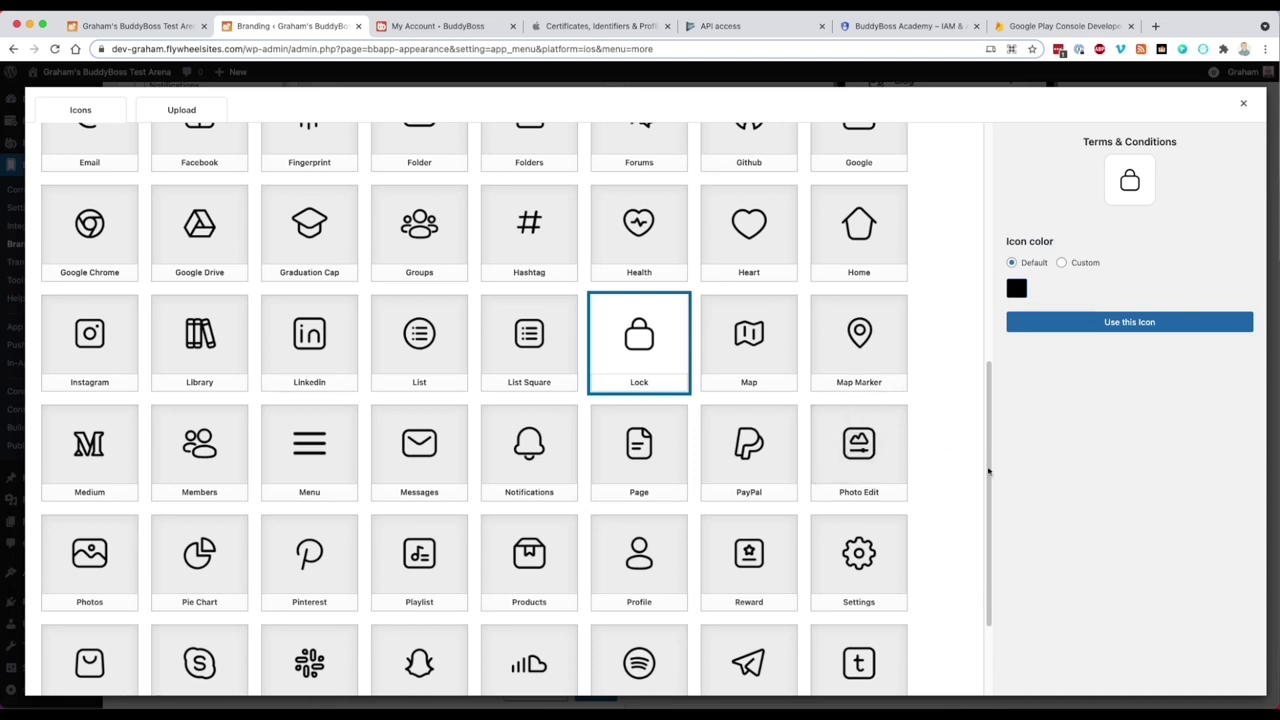
click(1137, 322)
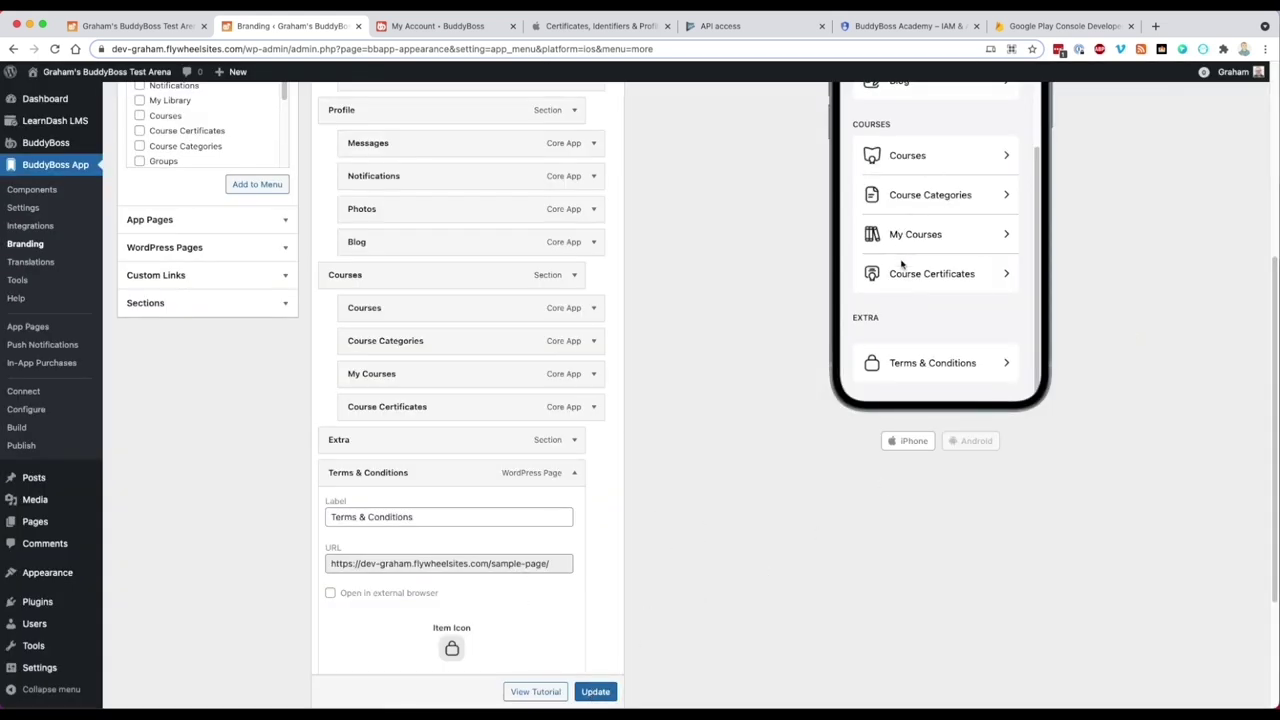
Try the Boxed More Screen icon style, revert to Outlined, and save the menu
scroll(540, 645, down, 3)
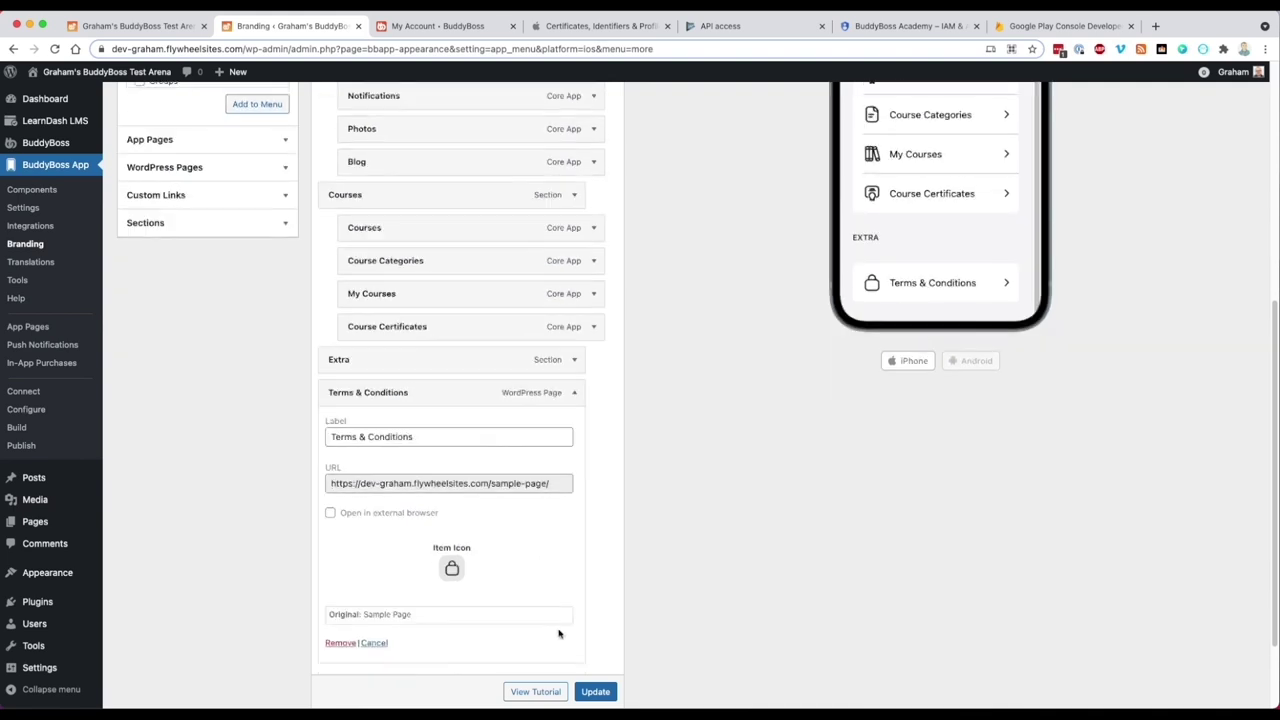
click(440, 622)
click(447, 638)
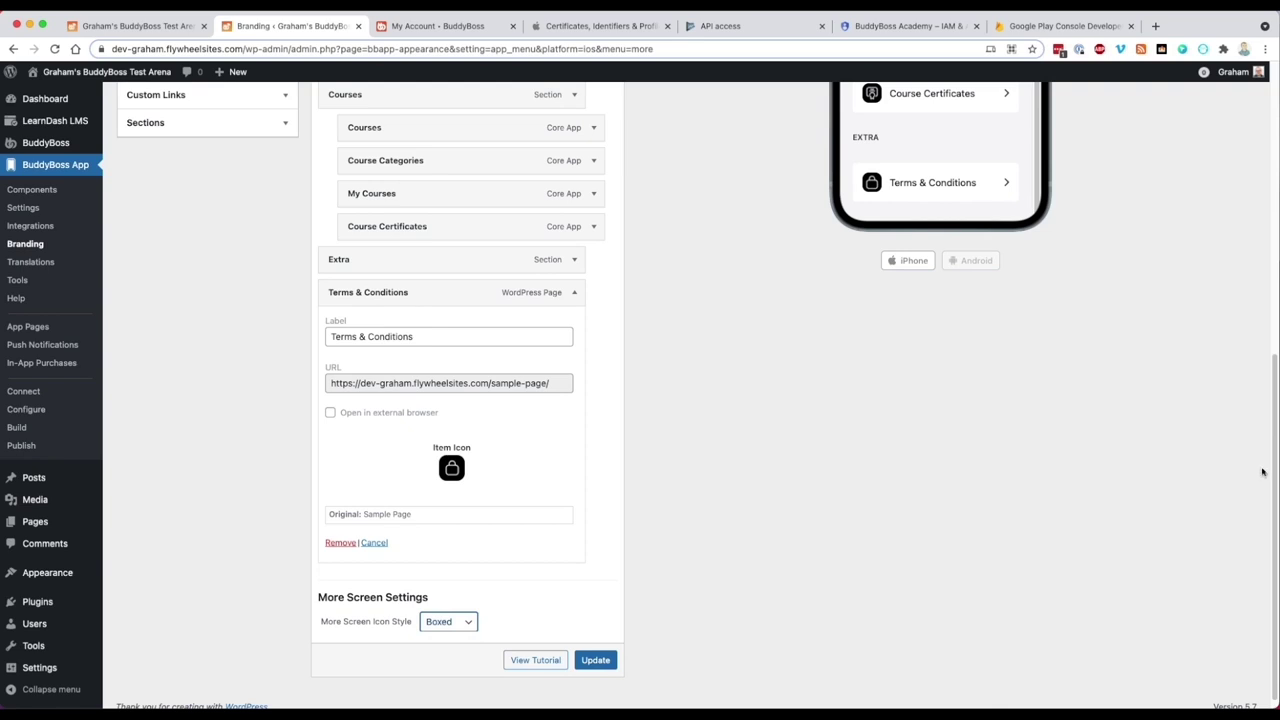
drag(1272, 470, 1268, 363)
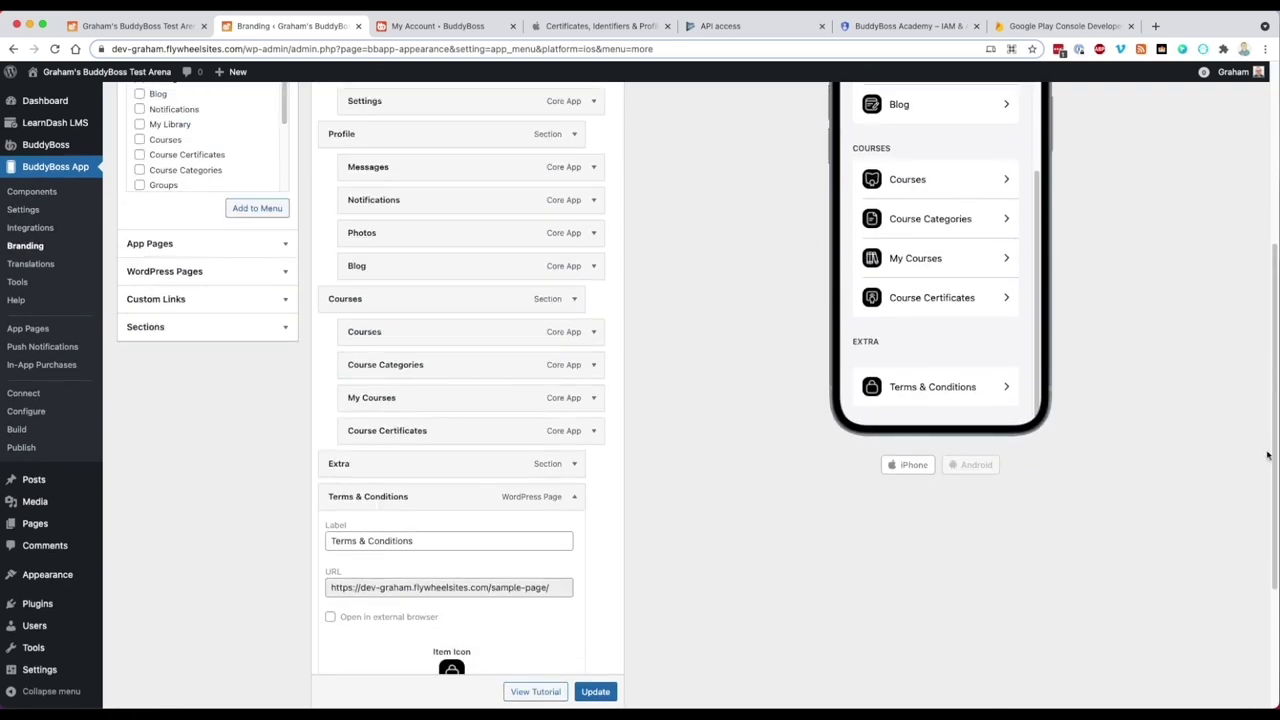
scroll(1271, 571, down, 5)
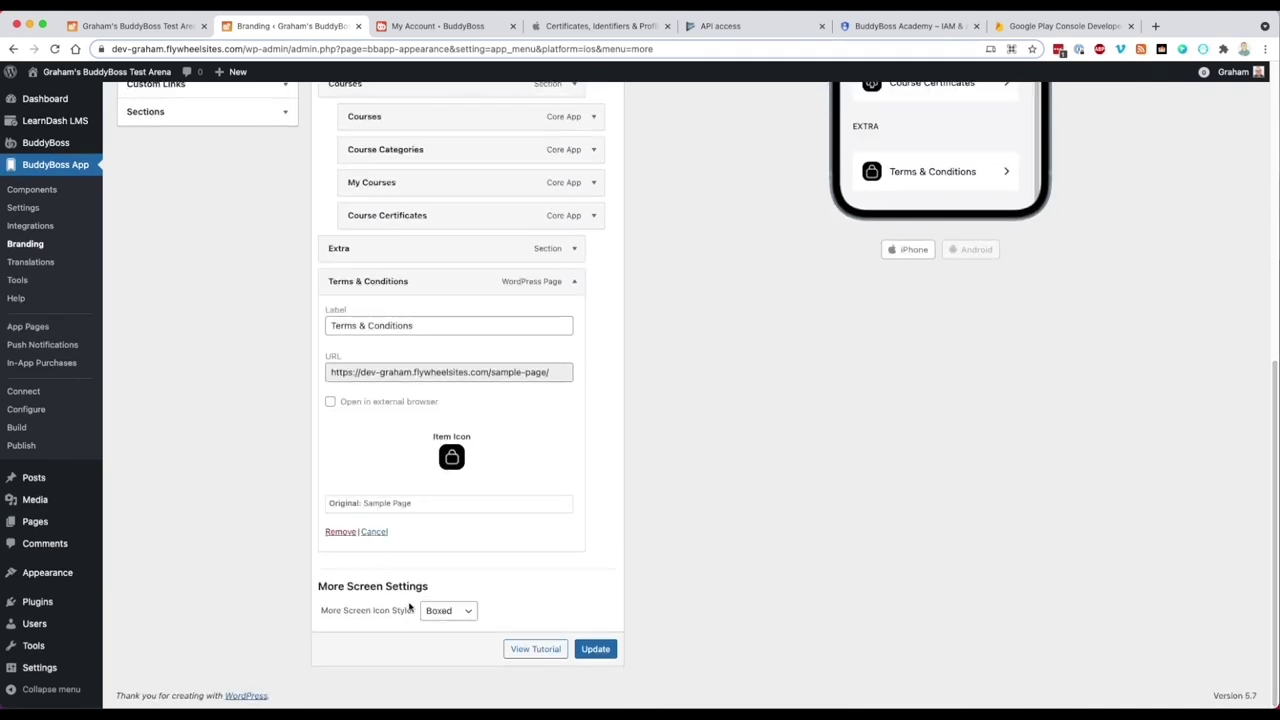
click(444, 611)
click(440, 594)
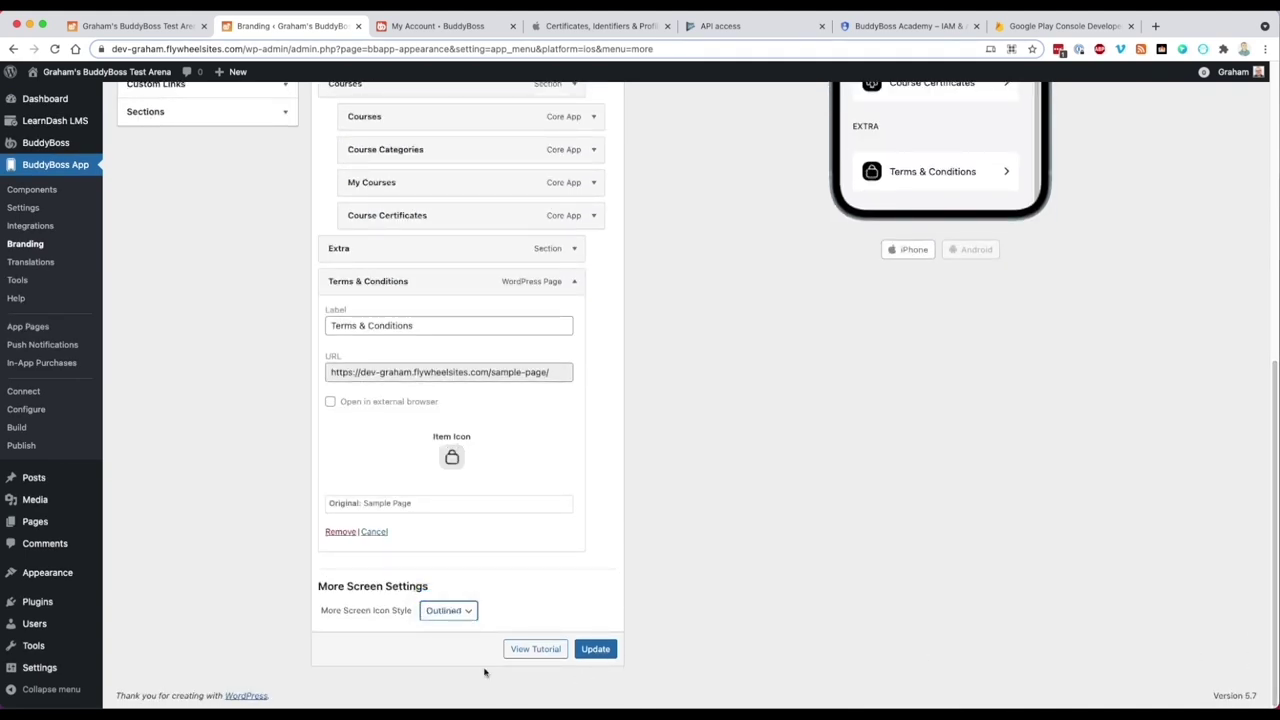
click(612, 649)
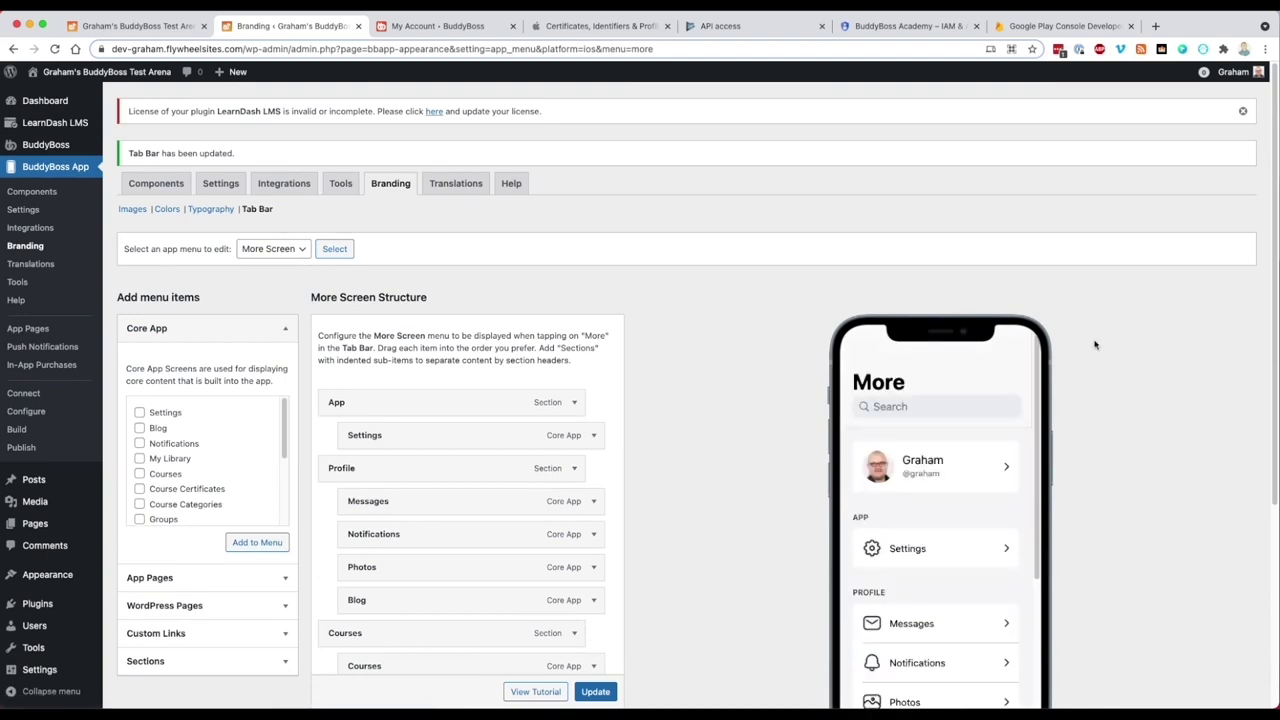
Preview the More screen on Android, scroll through it, then go to the App Pages list
drag(1274, 303, 1271, 386)
click(976, 660)
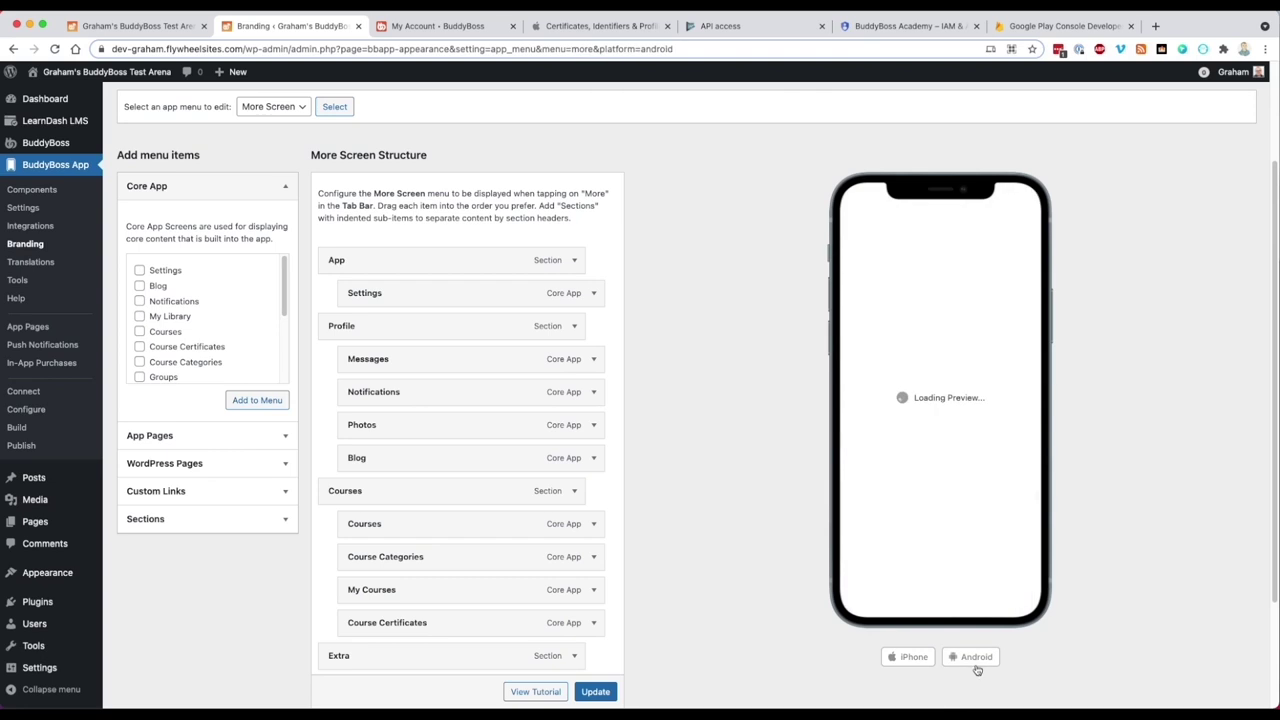
drag(1034, 420, 1037, 323)
scroll(307, 197, up, 2)
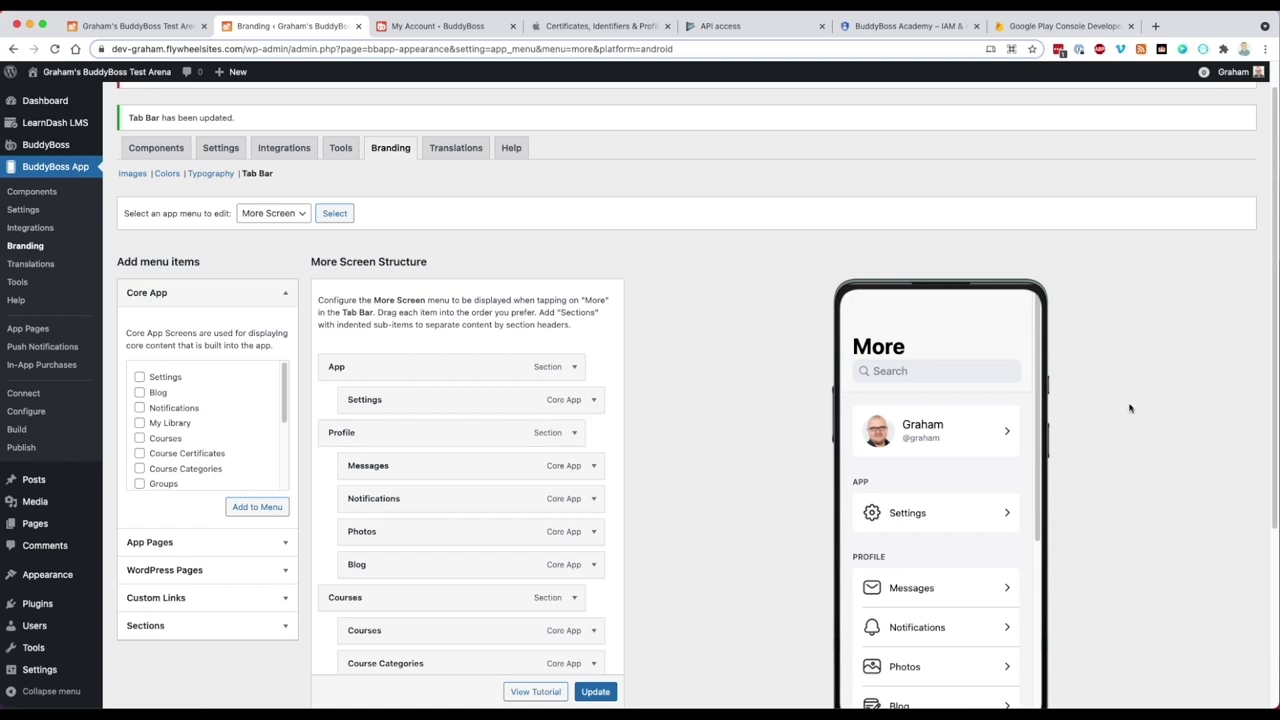
scroll(691, 543, down, 2)
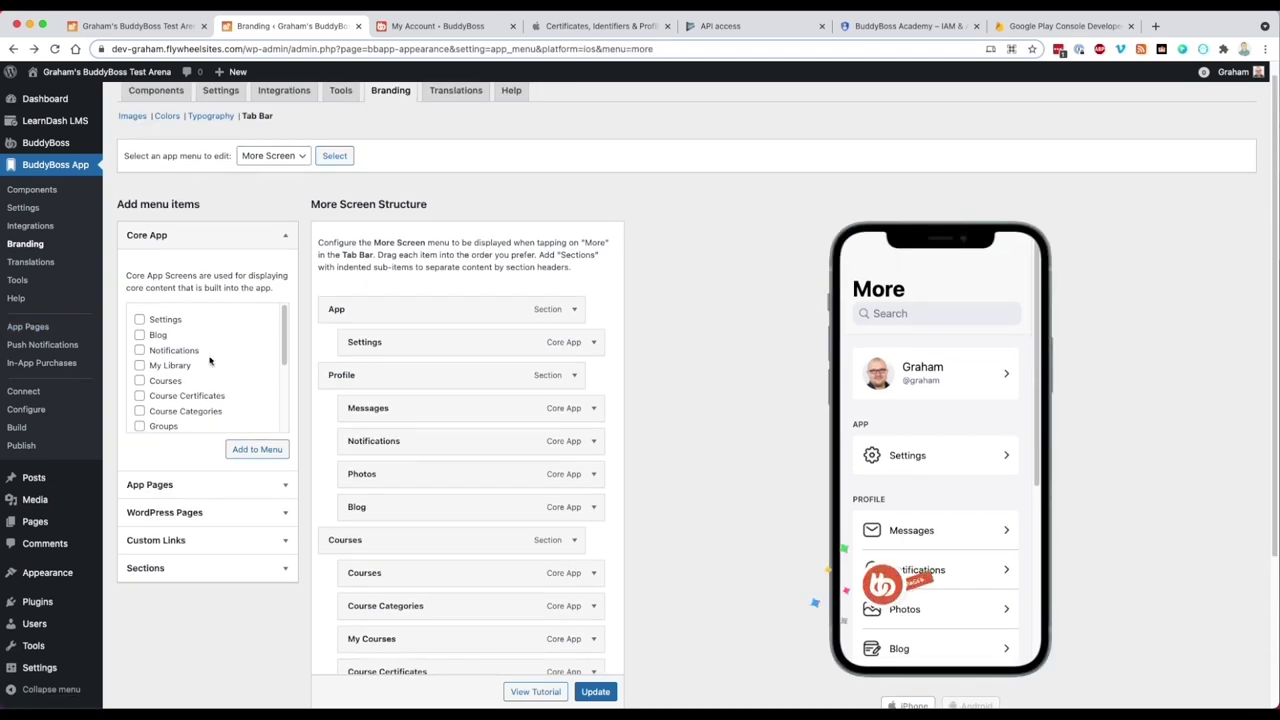
click(35, 327)
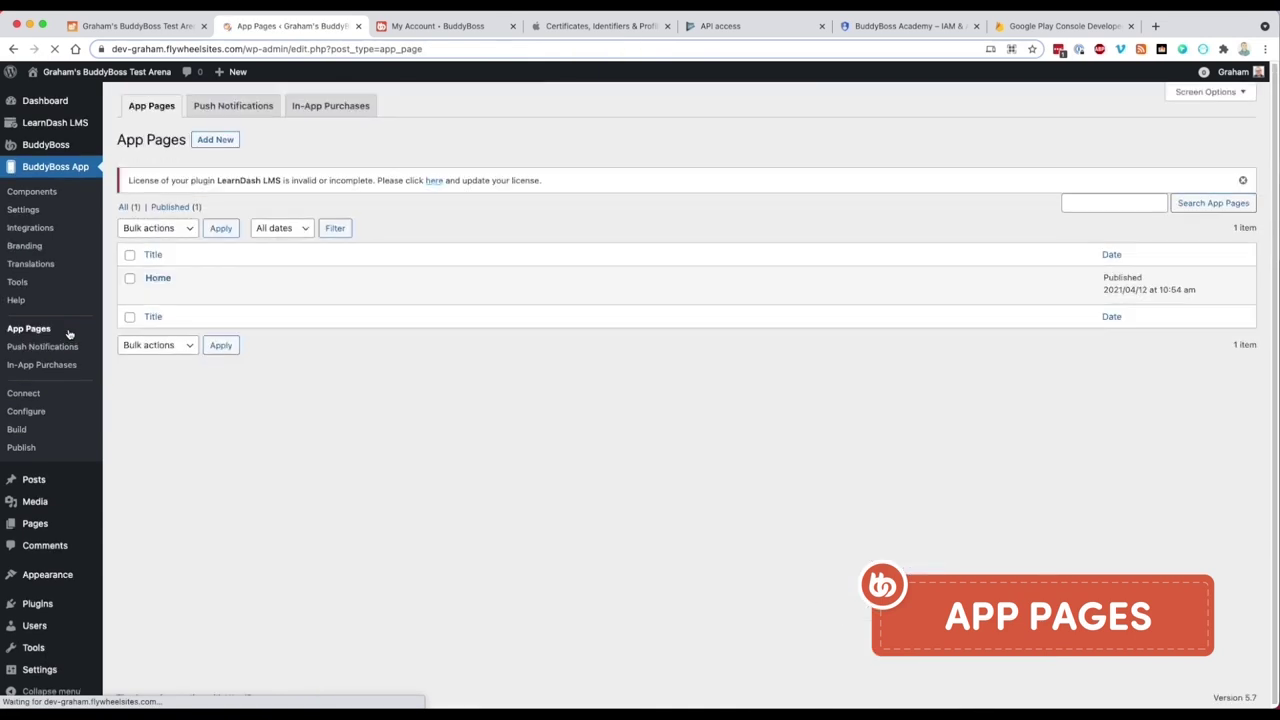
Open the Home page for editing from the BuddyBoss App Pages list
mouse_move(197, 295)
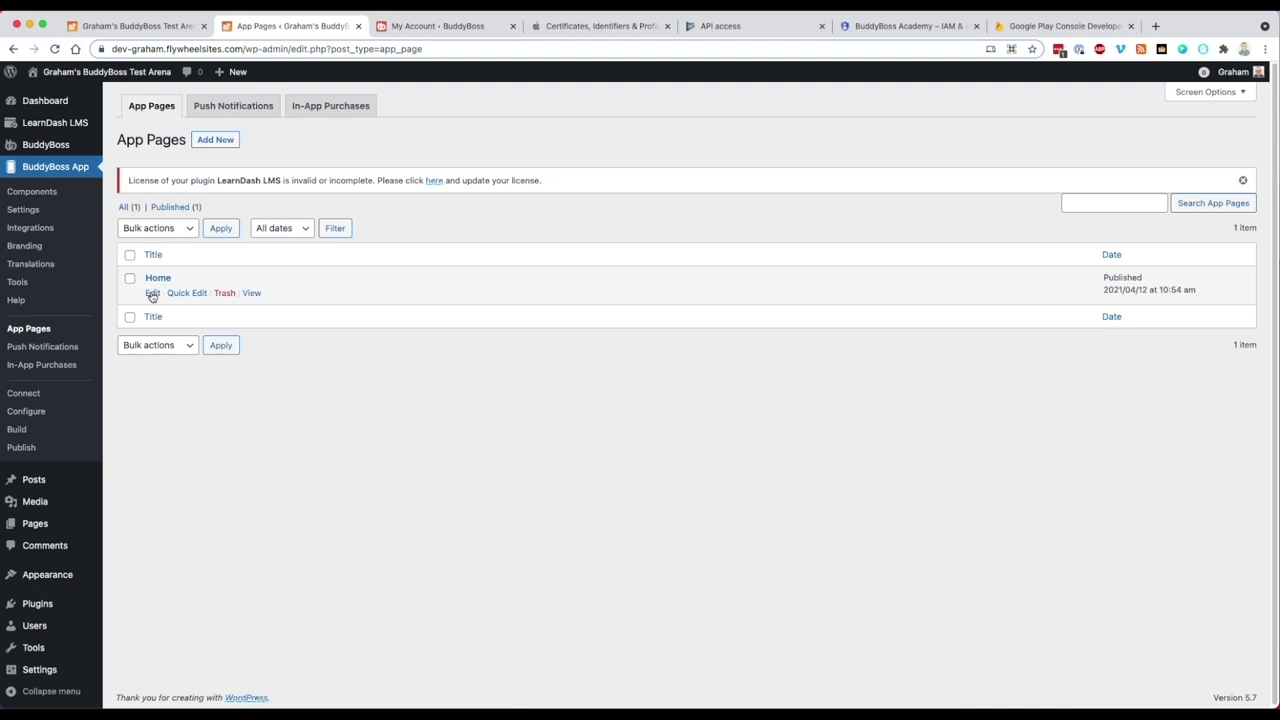
click(152, 293)
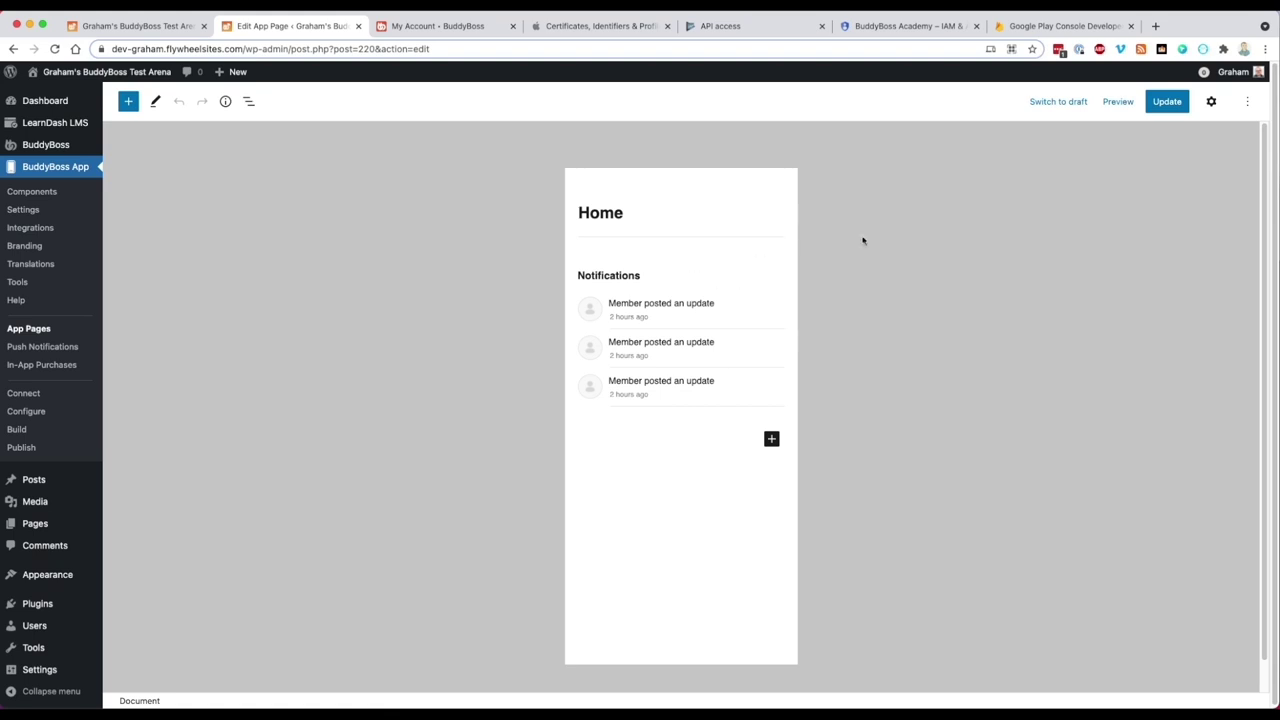
Remove the Notifications block from the Home page
click(1211, 101)
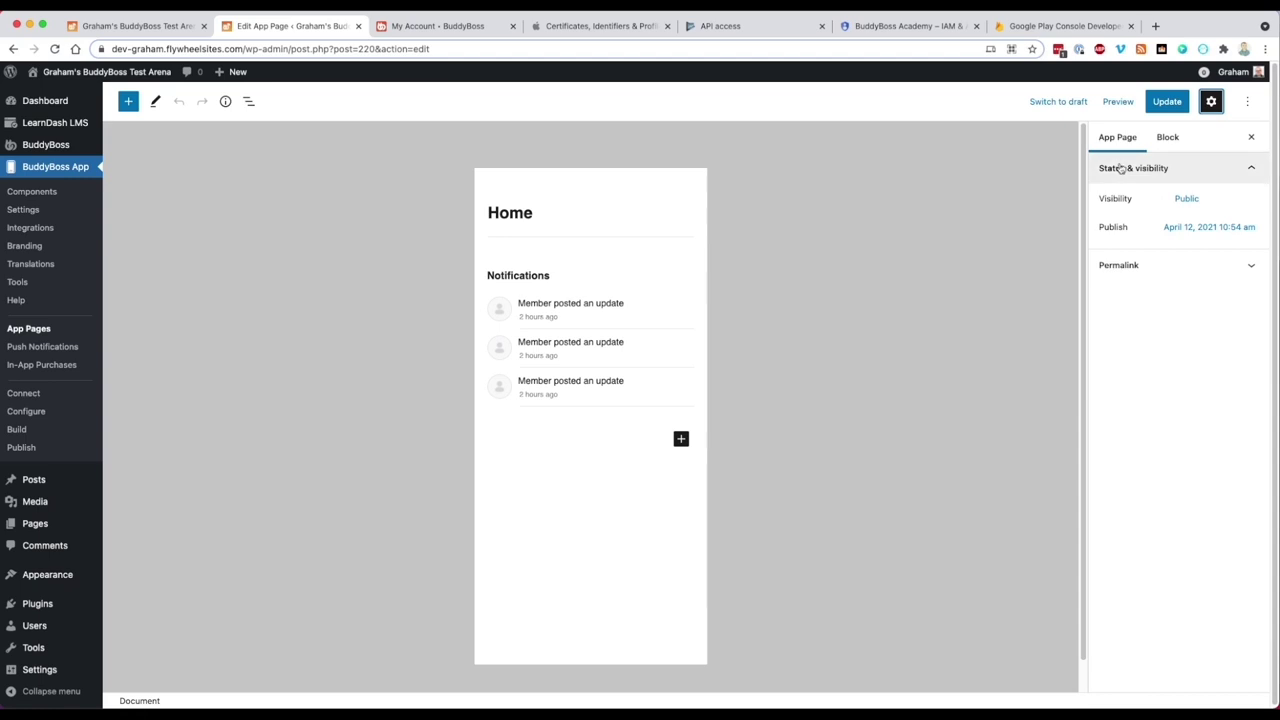
click(565, 316)
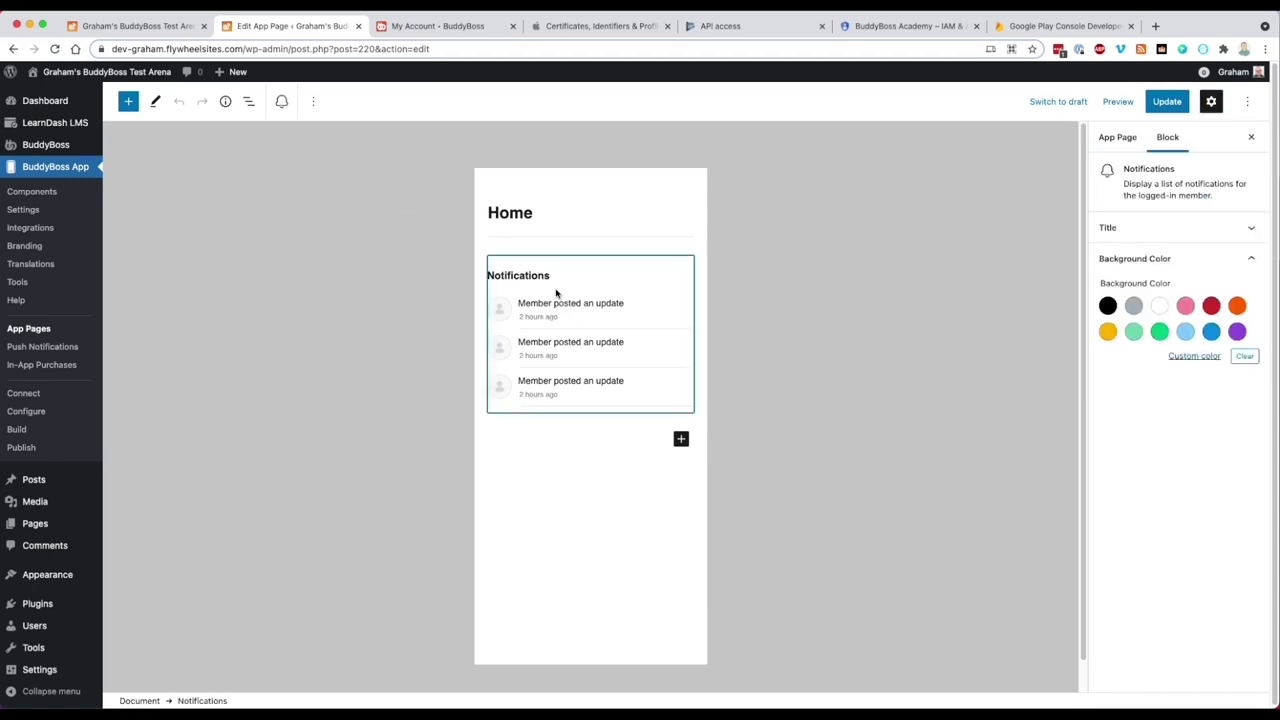
click(311, 103)
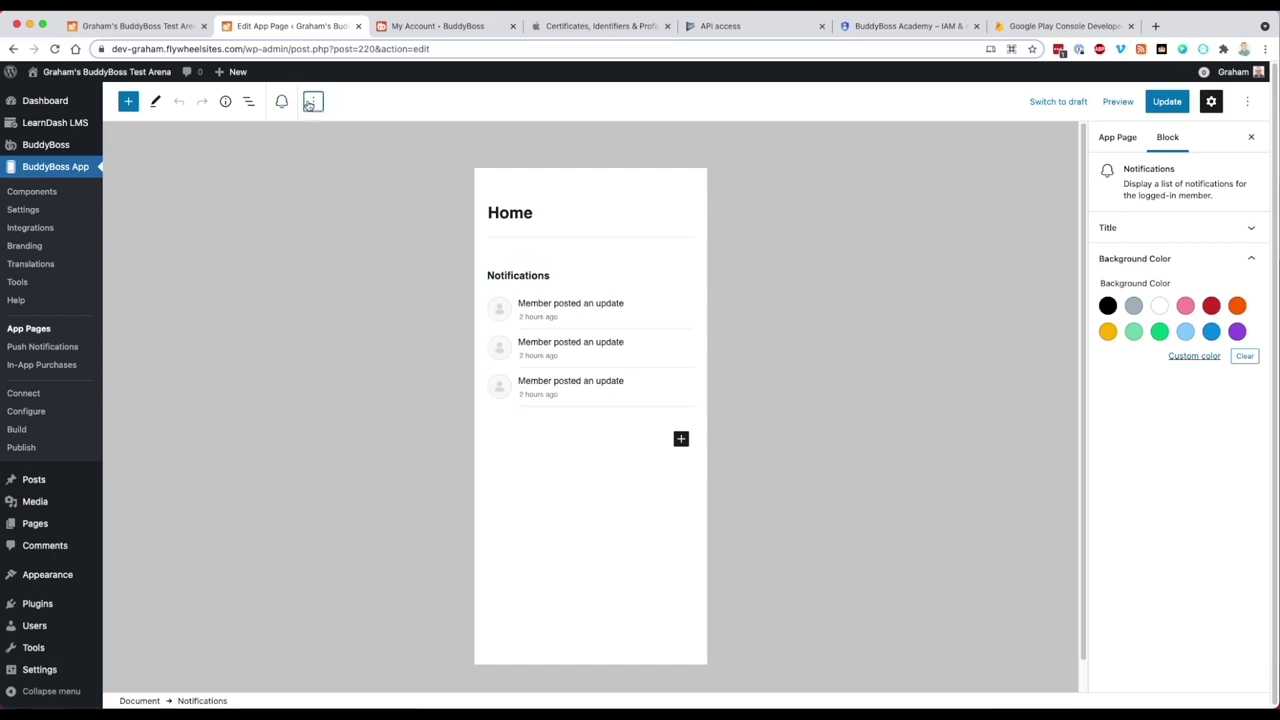
click(323, 364)
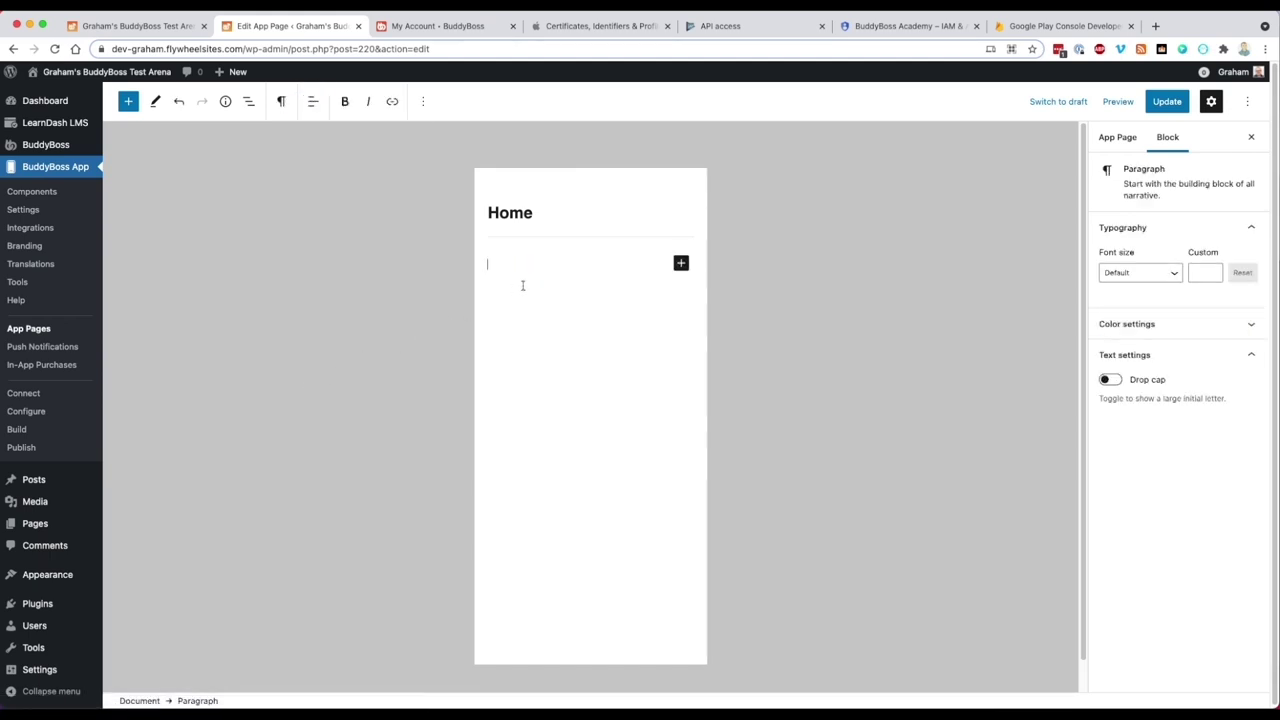
Insert a Vimeo block in its place and embed the pasted video link
click(681, 263)
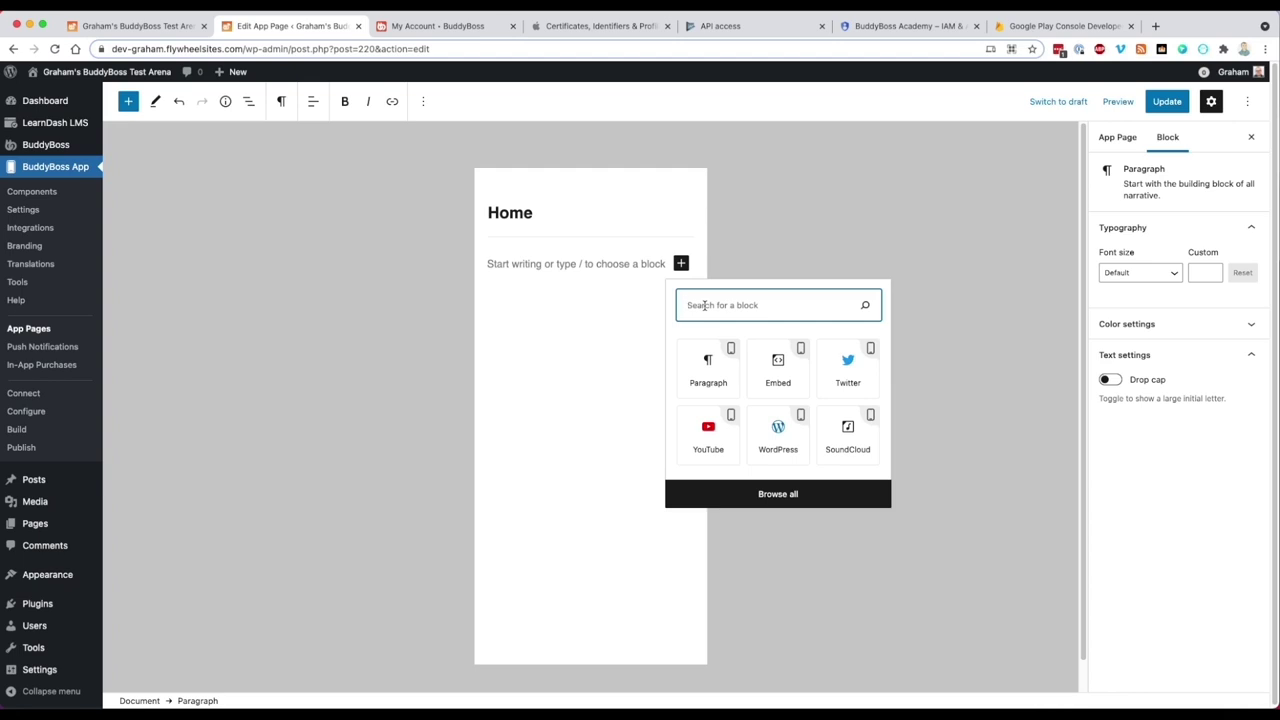
text(fvim)
key(BackSpace)
key(BackSpace)
text(vimeo)
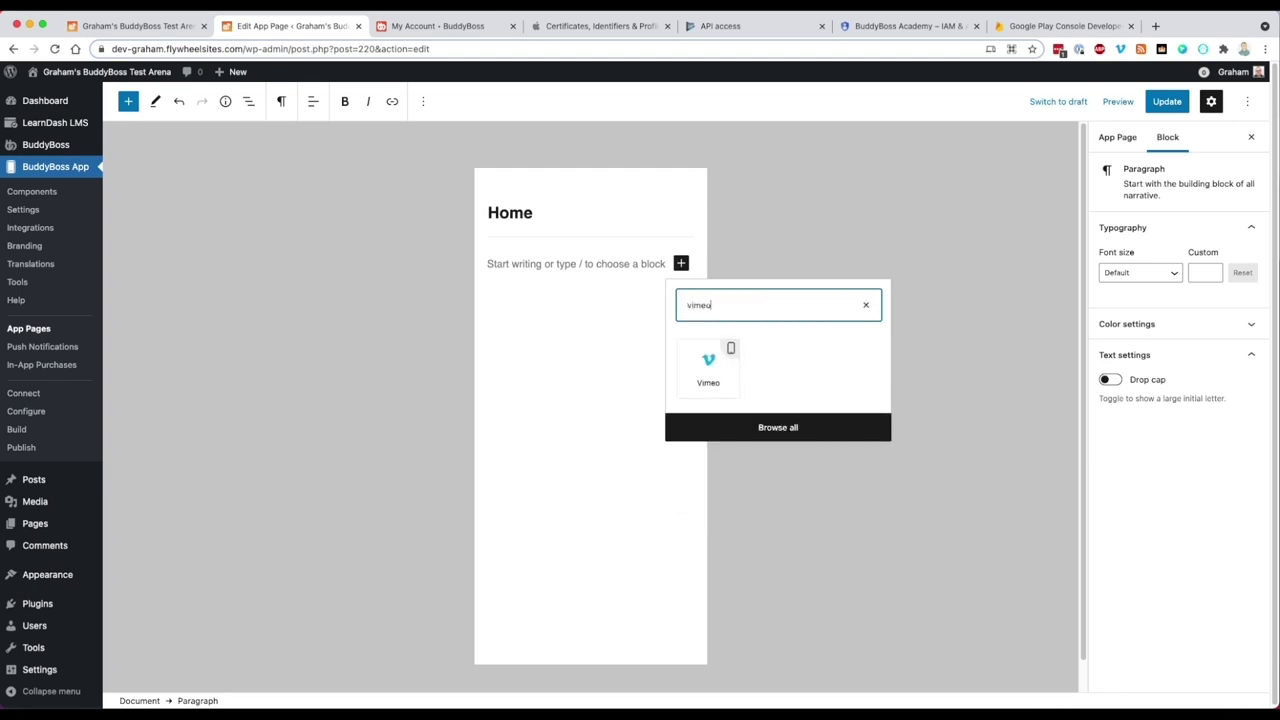
click(706, 364)
key(super+v)
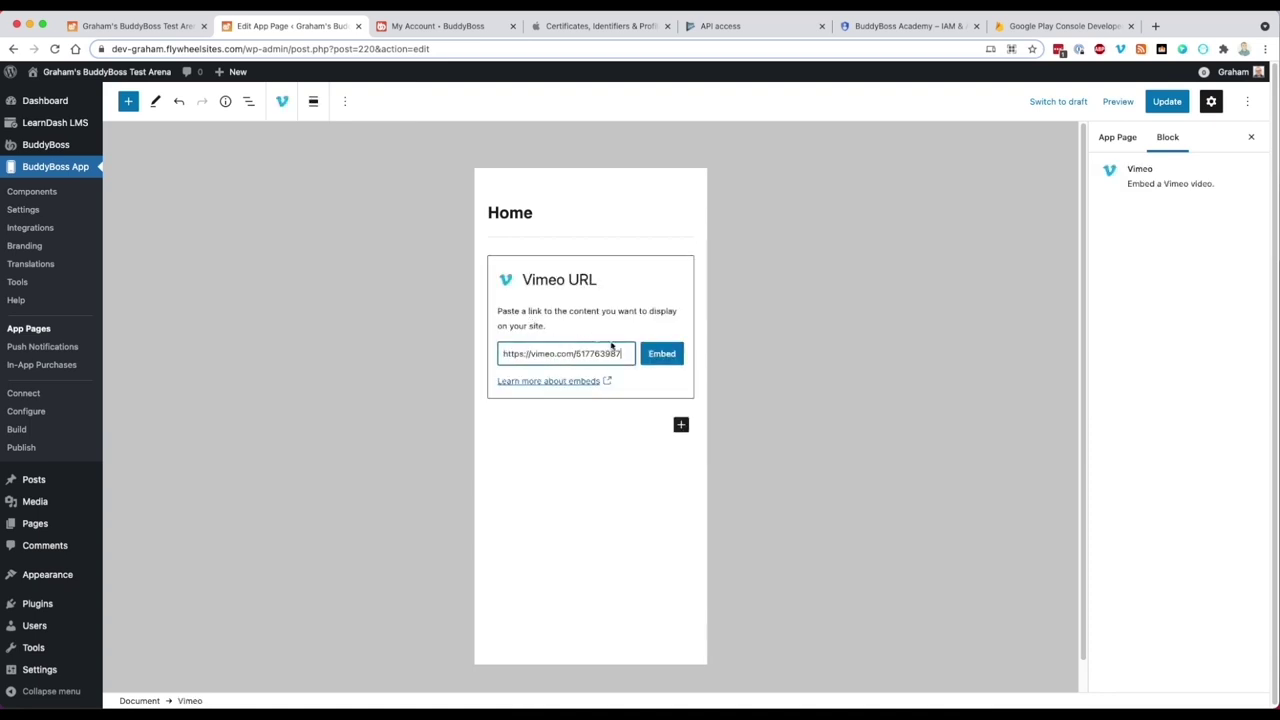
click(652, 356)
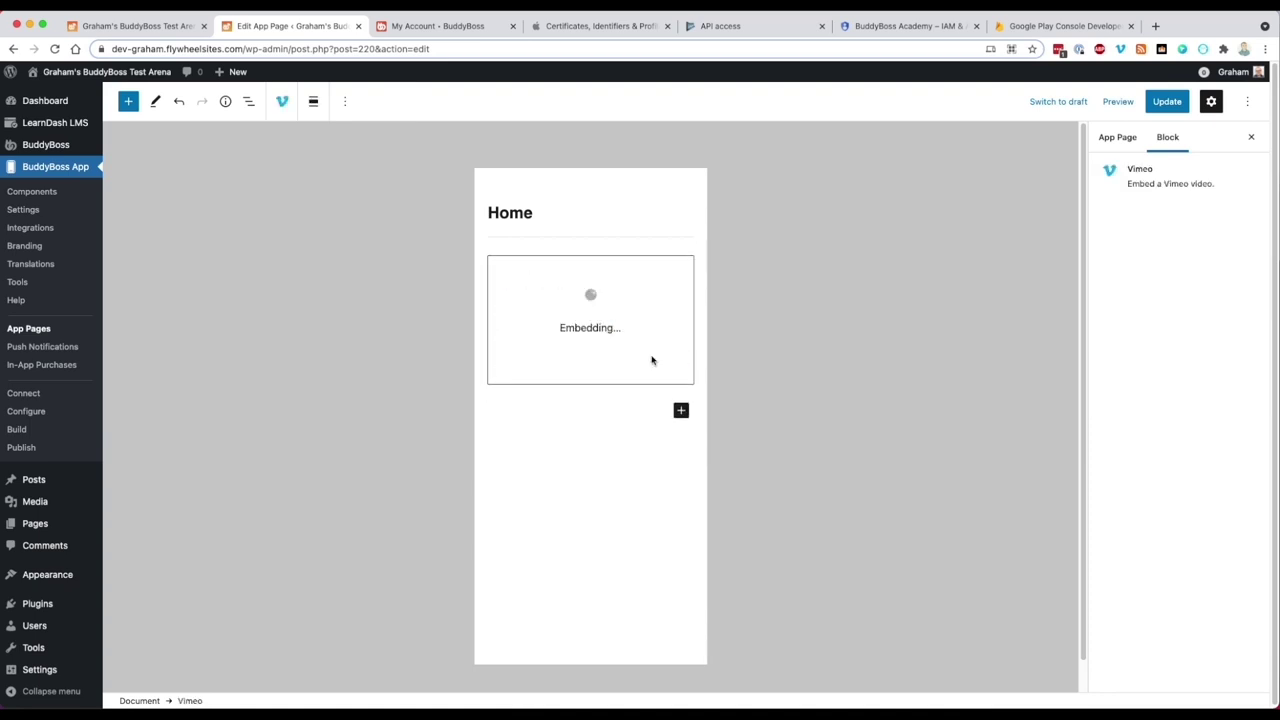
Bring up the full block library sidebar and scroll through the available blocks
click(681, 418)
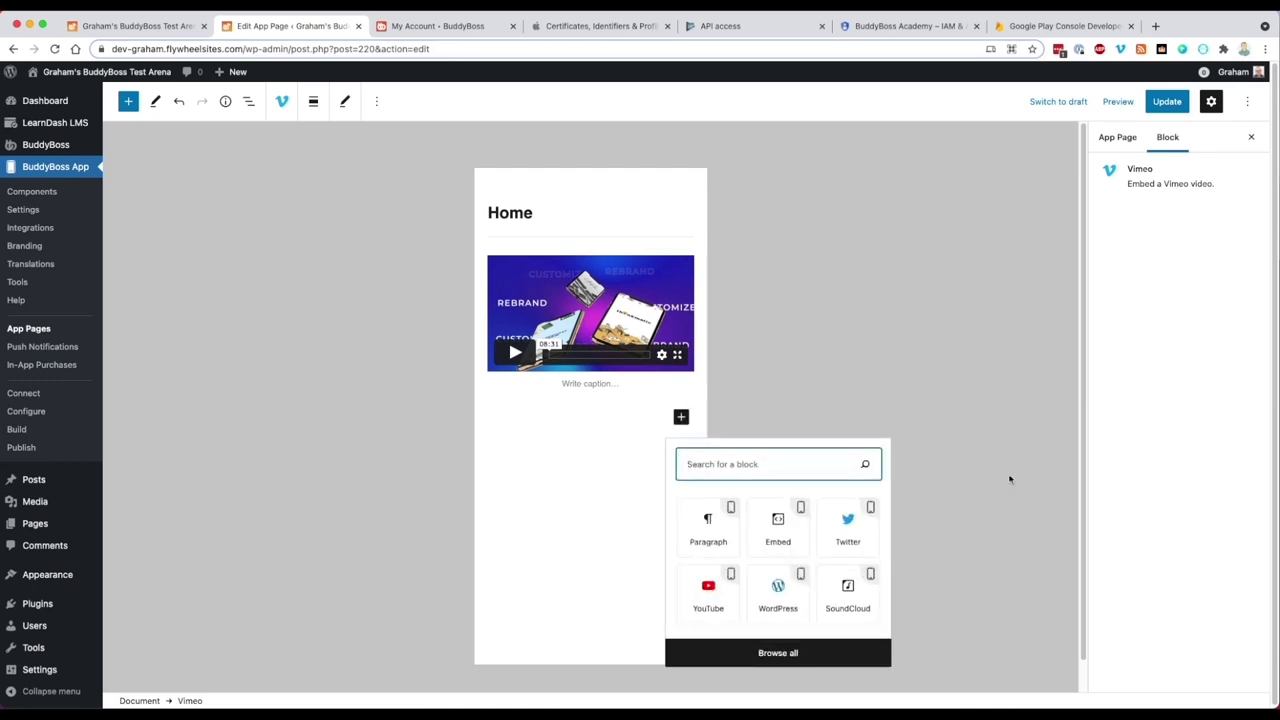
click(292, 261)
click(128, 101)
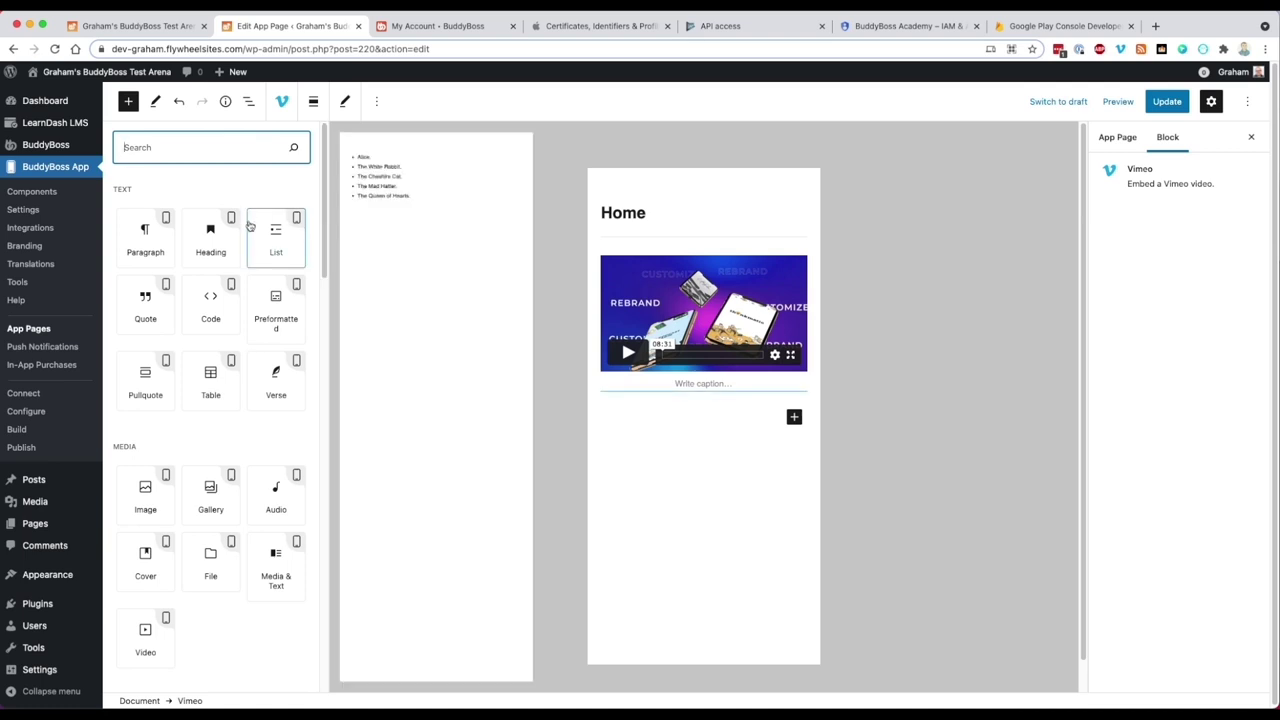
mouse_move(231, 217)
drag(324, 193, 325, 197)
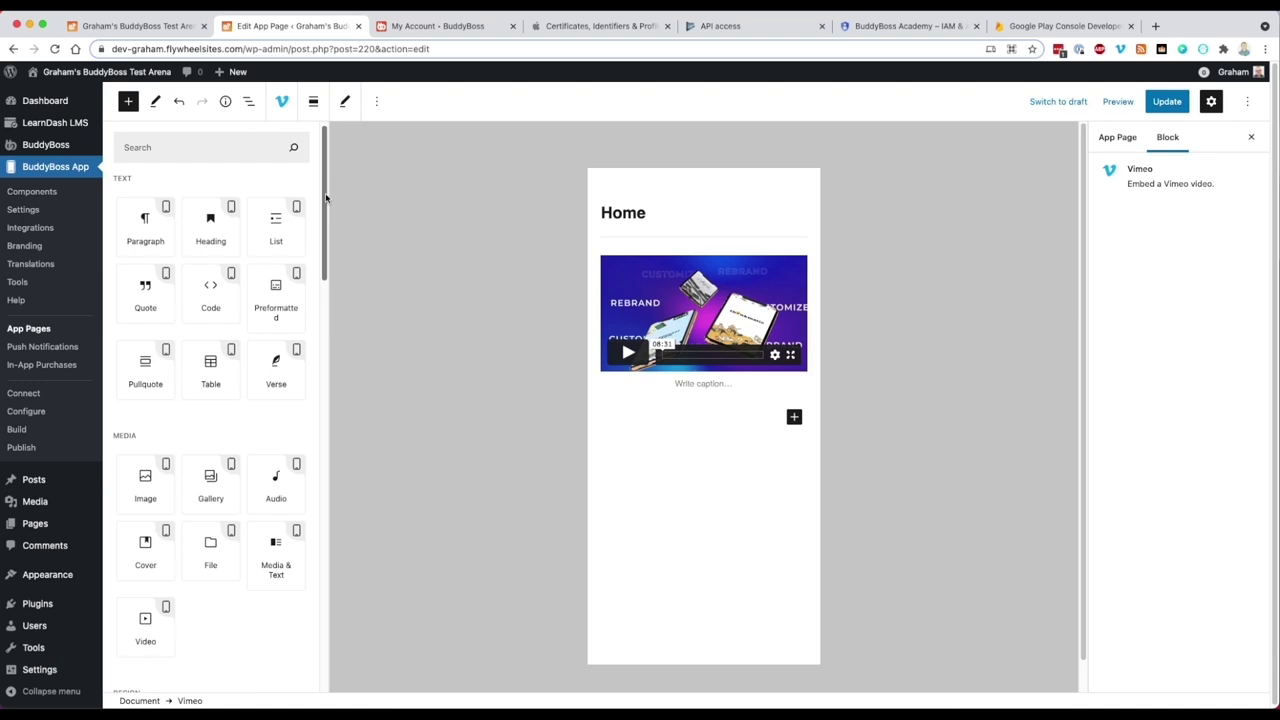
drag(325, 197, 331, 600)
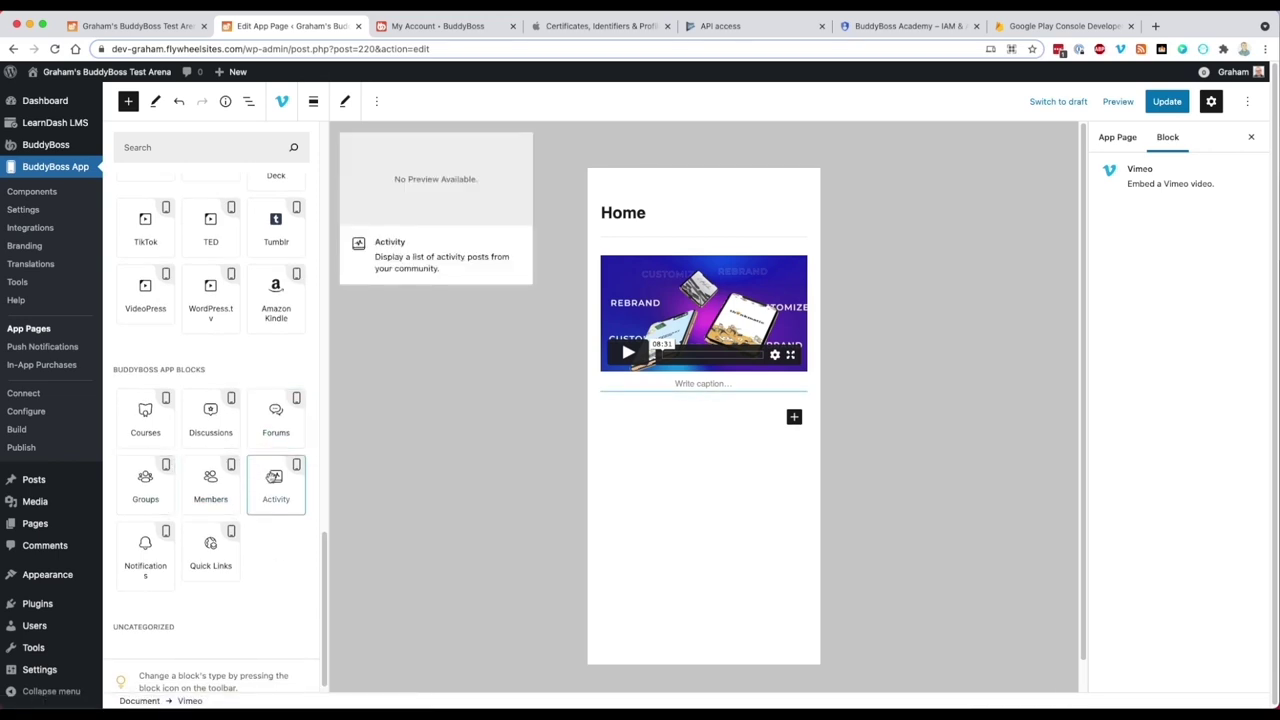
Add an Activity block below the video, titled 'Latest Activity'
click(273, 482)
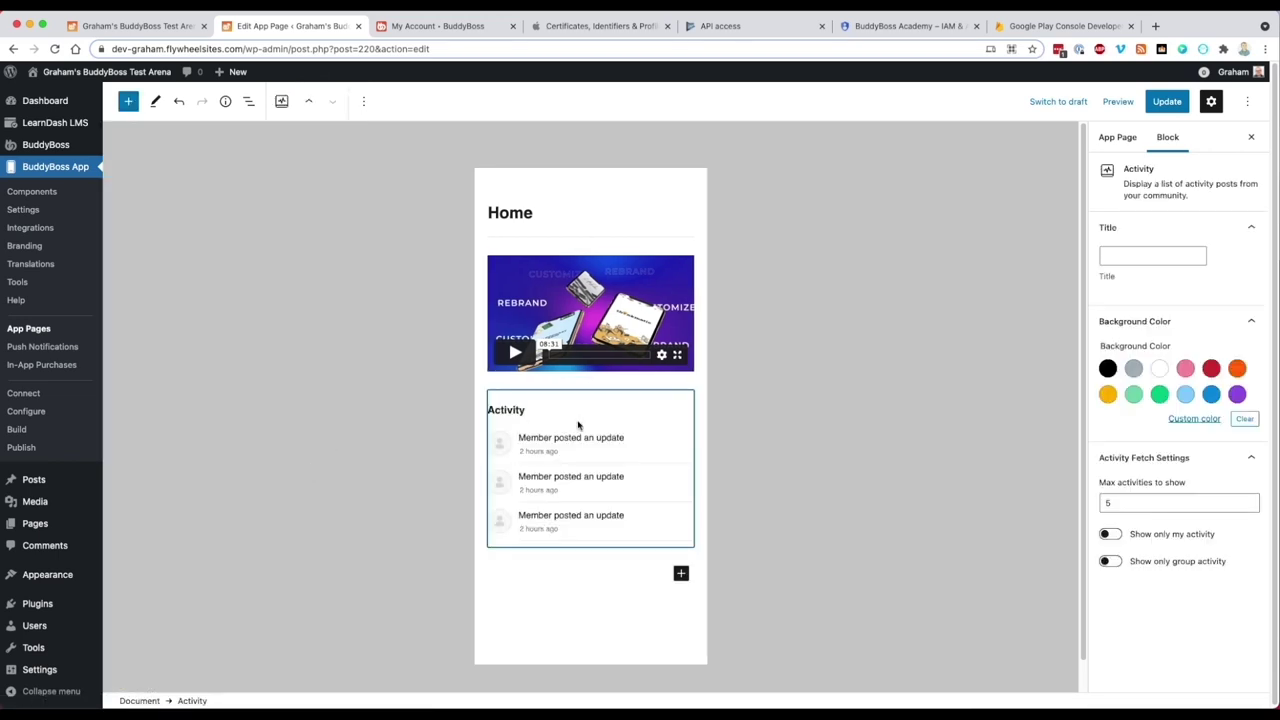
click(1123, 250)
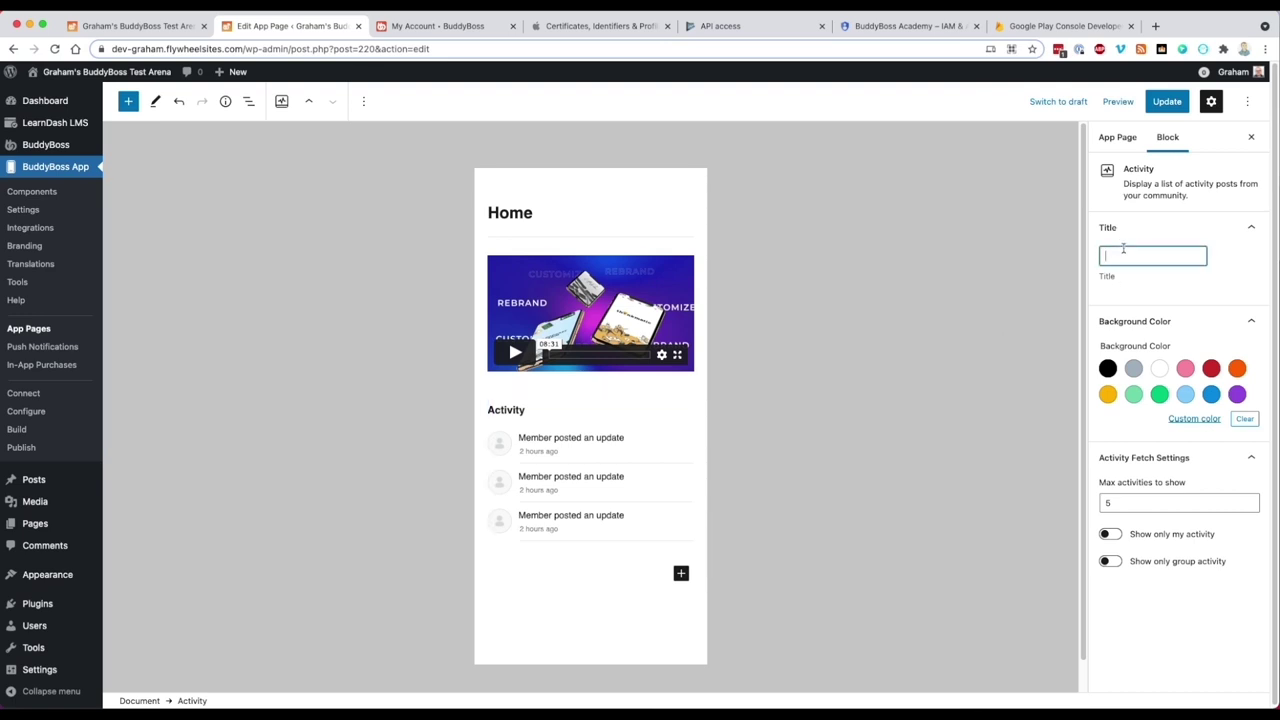
text(Latest Activity)
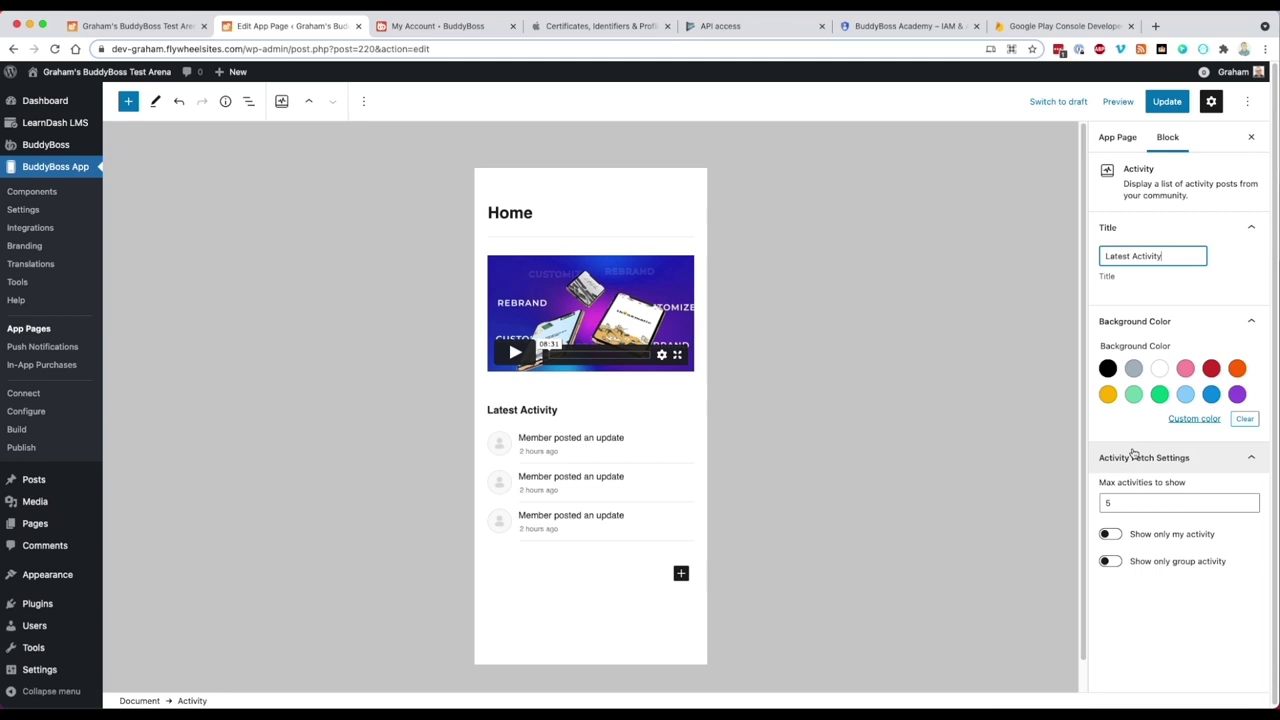
click(908, 463)
Insert a Courses block below the Latest Activity feed
click(680, 575)
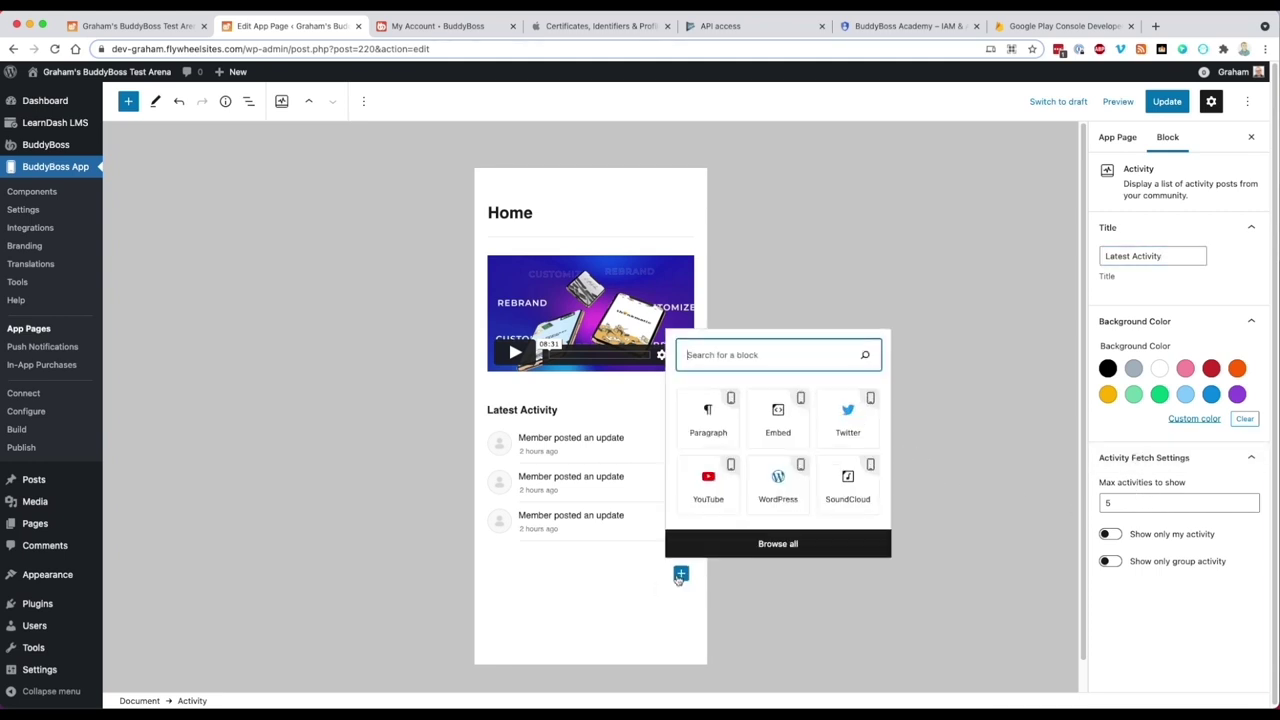
text(course)
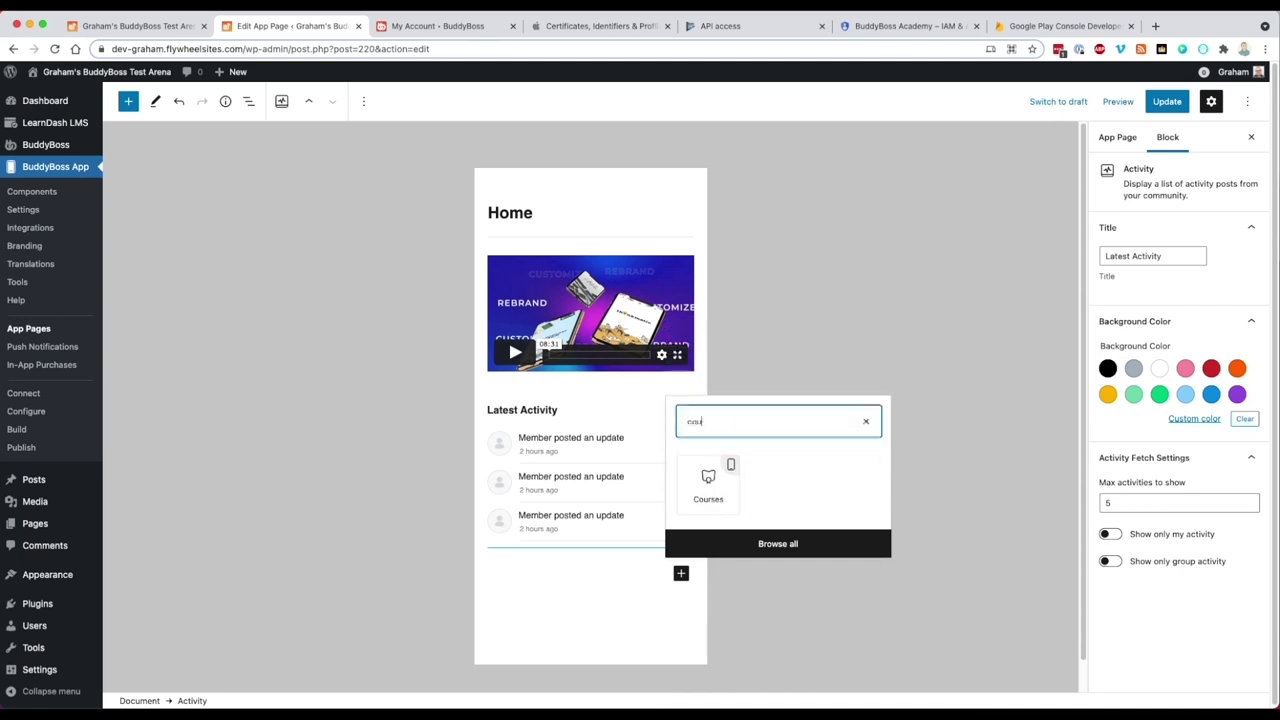
click(711, 481)
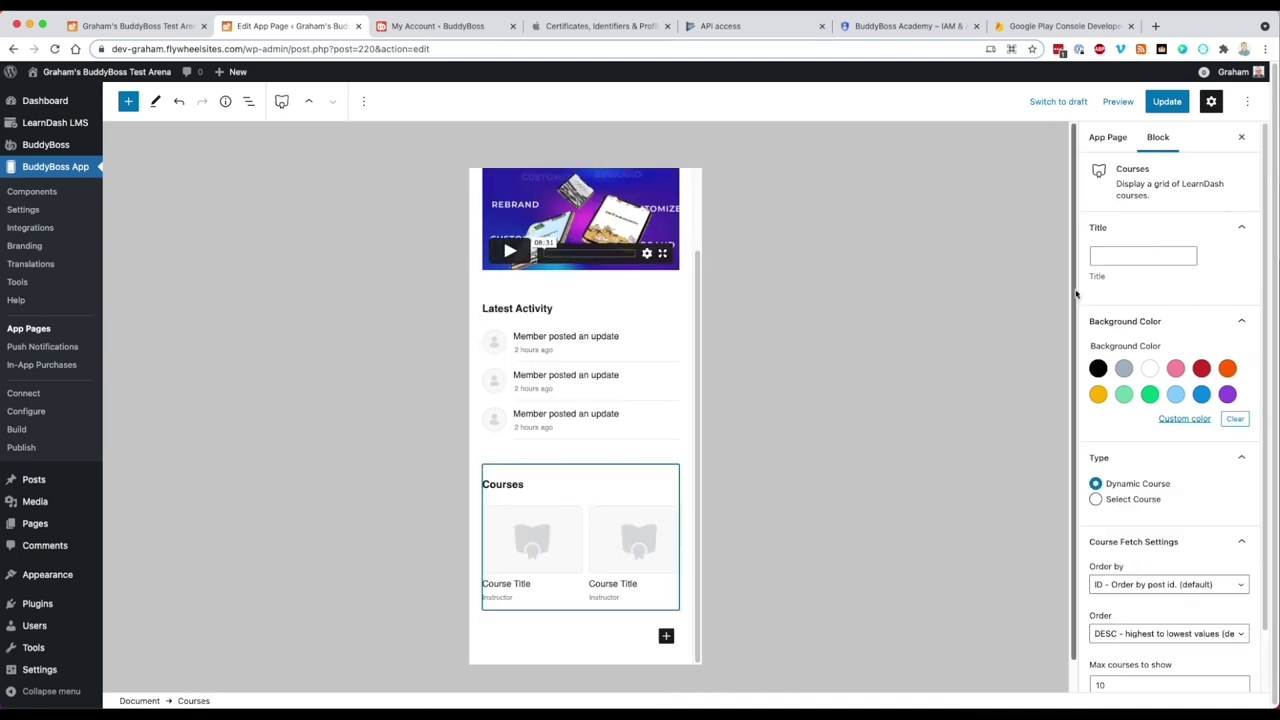
Set the Courses block title to 'The Academy'
click(1106, 258)
text(Th)
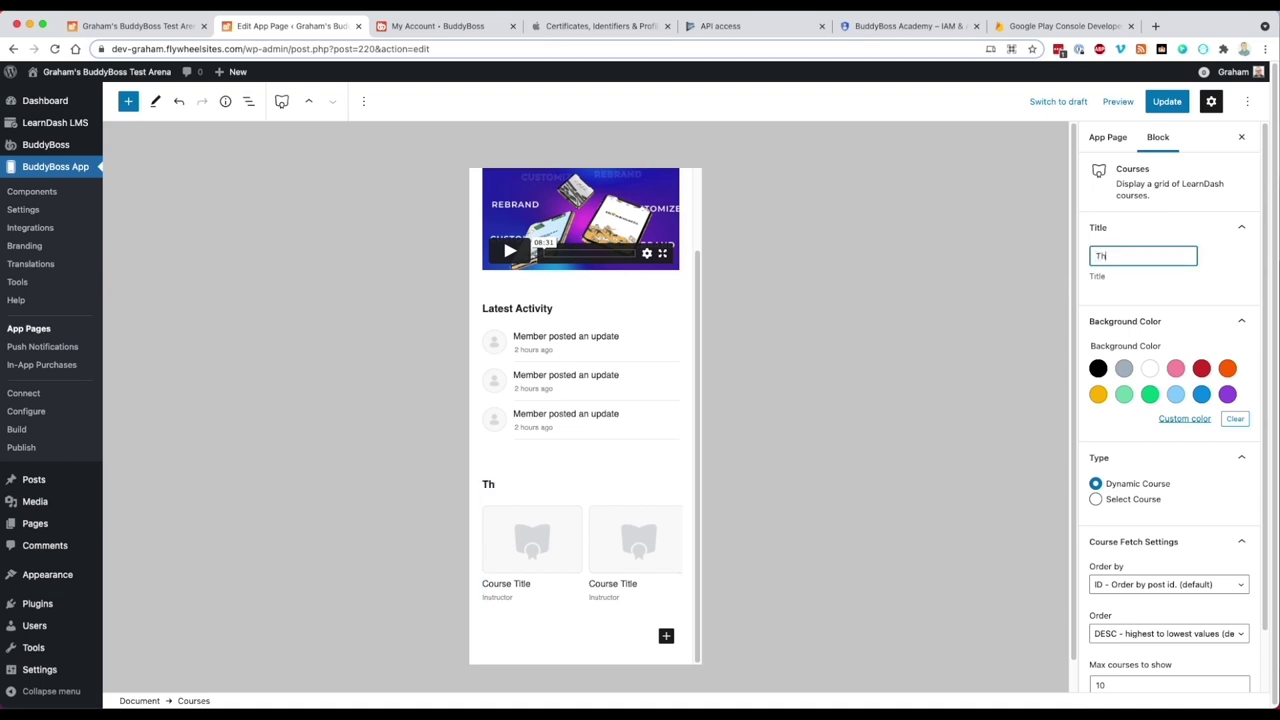
text(e Academy)
Give The Academy block a light grey #e1e1e1 background
click(1124, 368)
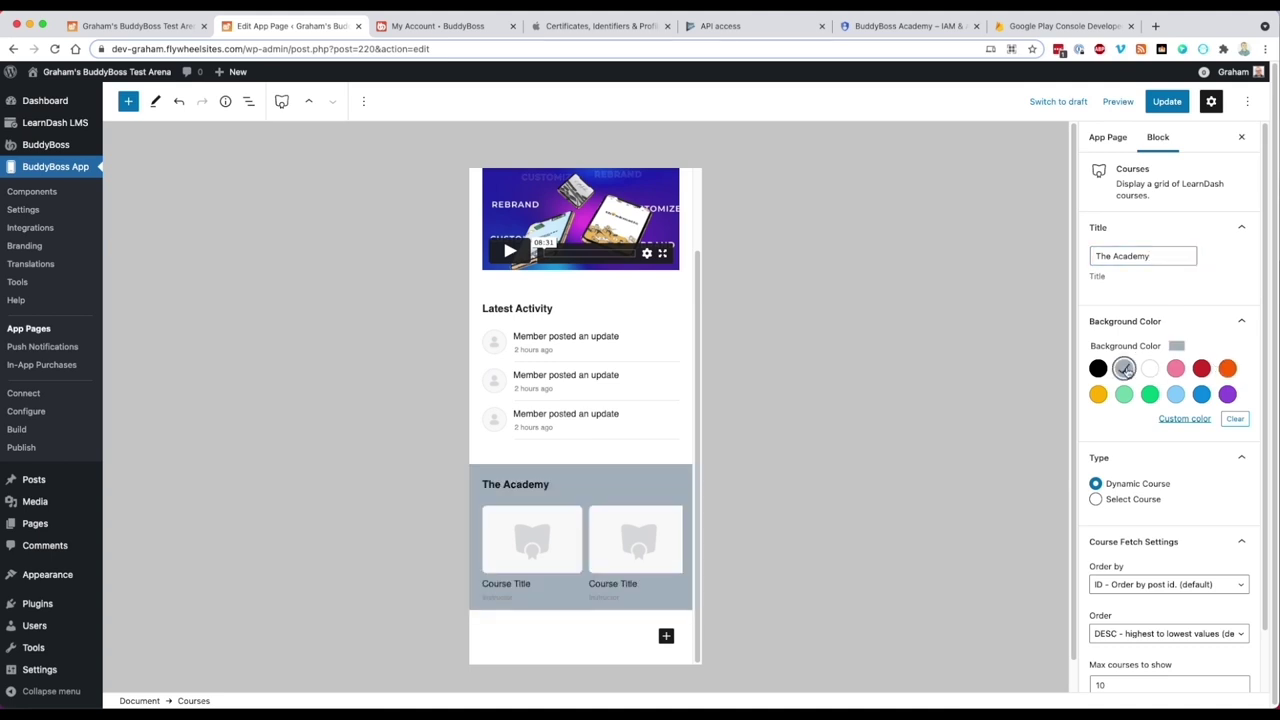
click(1185, 419)
drag(1025, 479, 1004, 455)
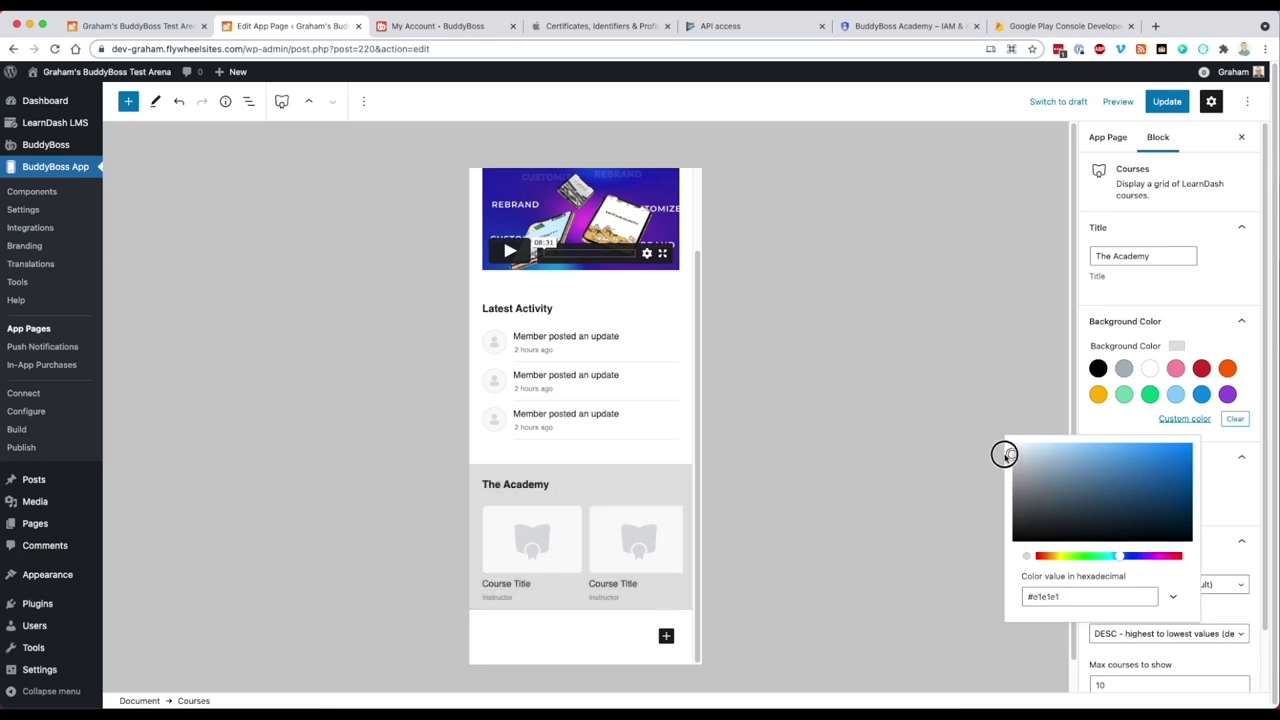
click(946, 472)
click(692, 393)
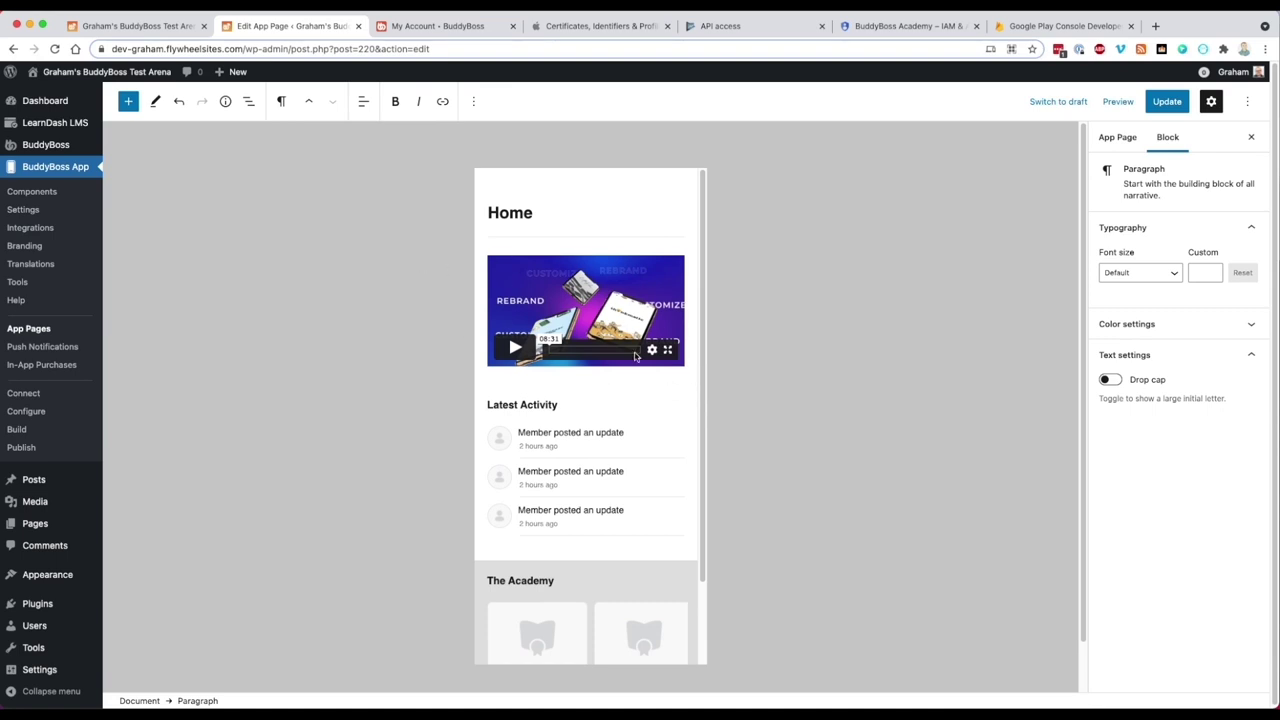
drag(701, 349, 689, 443)
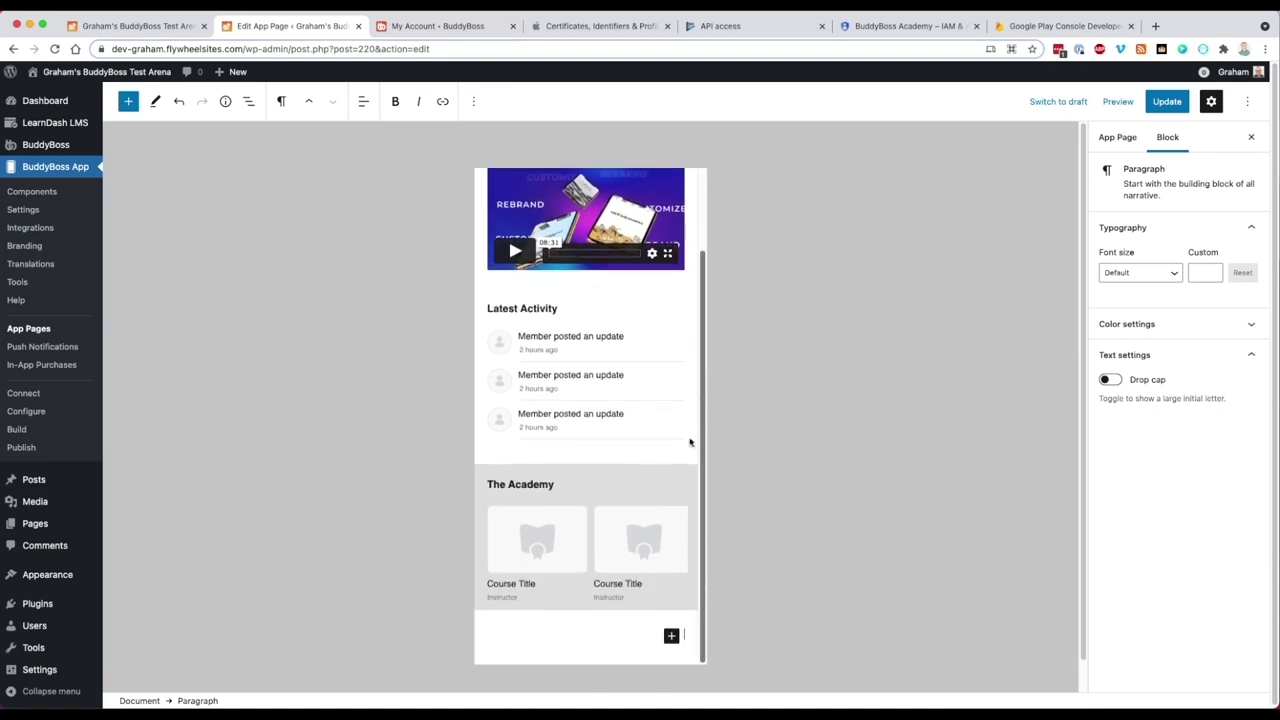
click(583, 514)
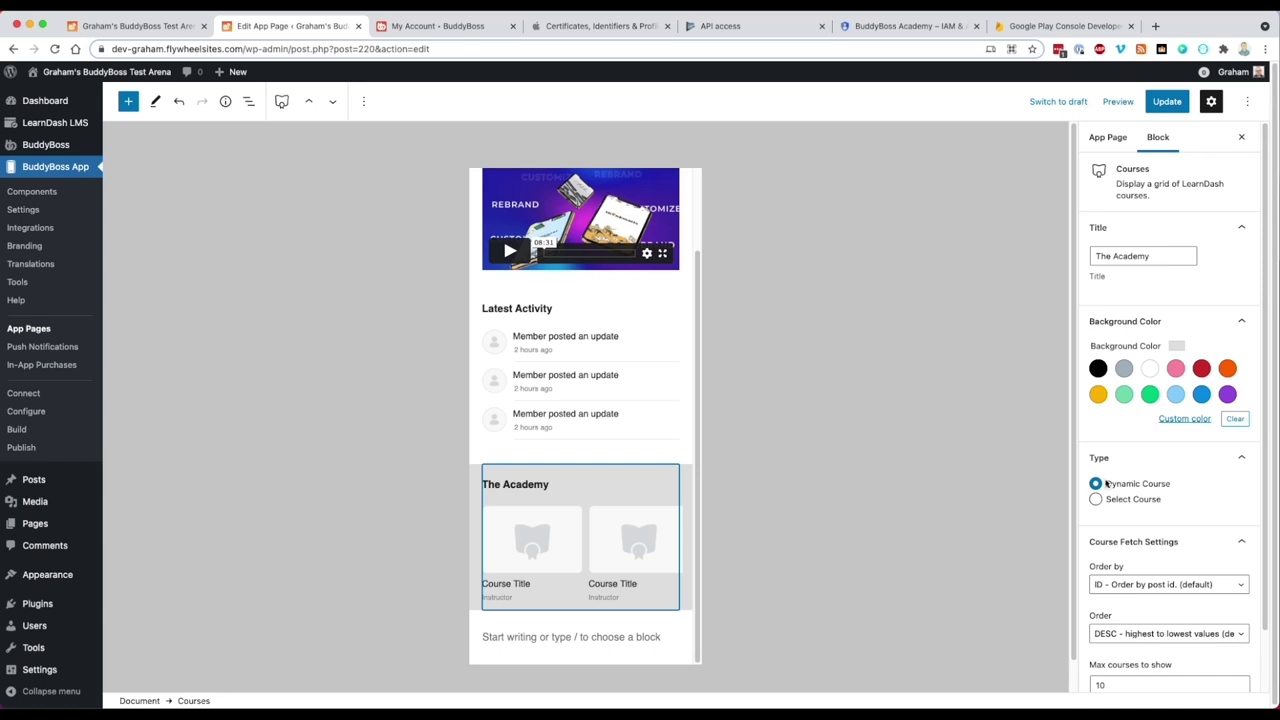
Add a Groups block at the page bottom titled 'Community Discussions'
click(637, 634)
click(670, 638)
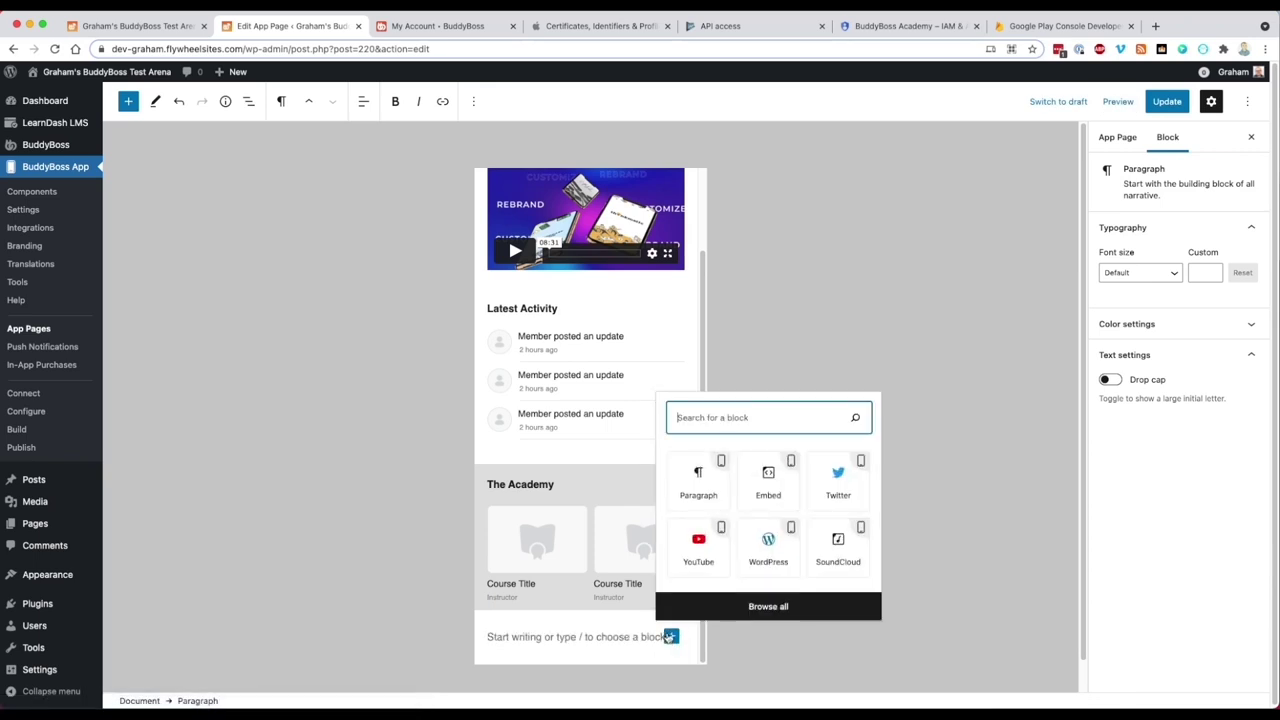
click(768, 606)
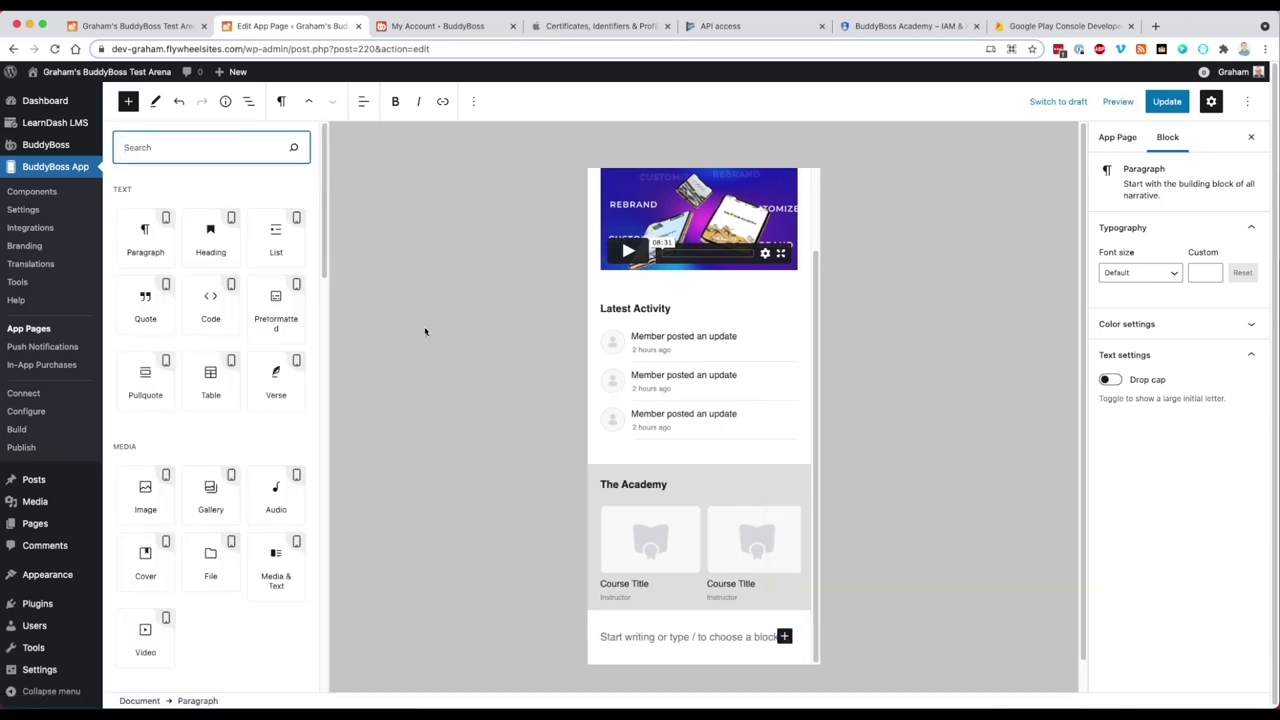
drag(323, 253, 346, 696)
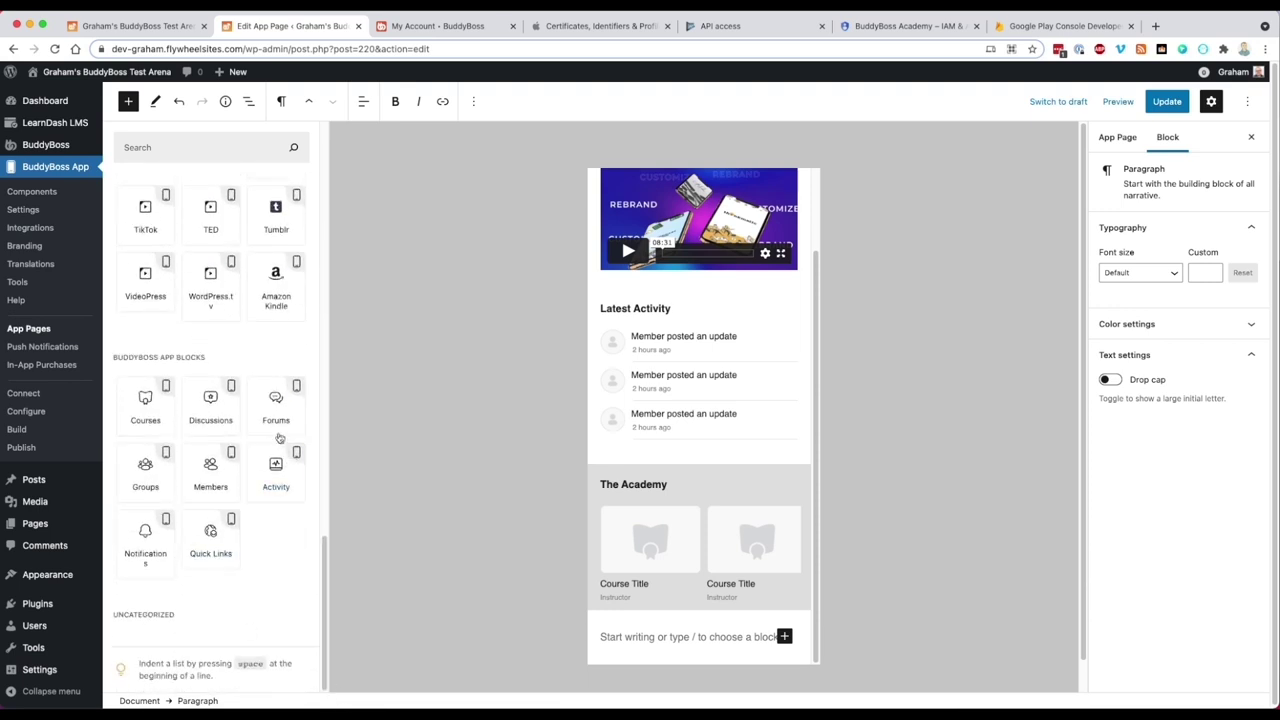
click(145, 470)
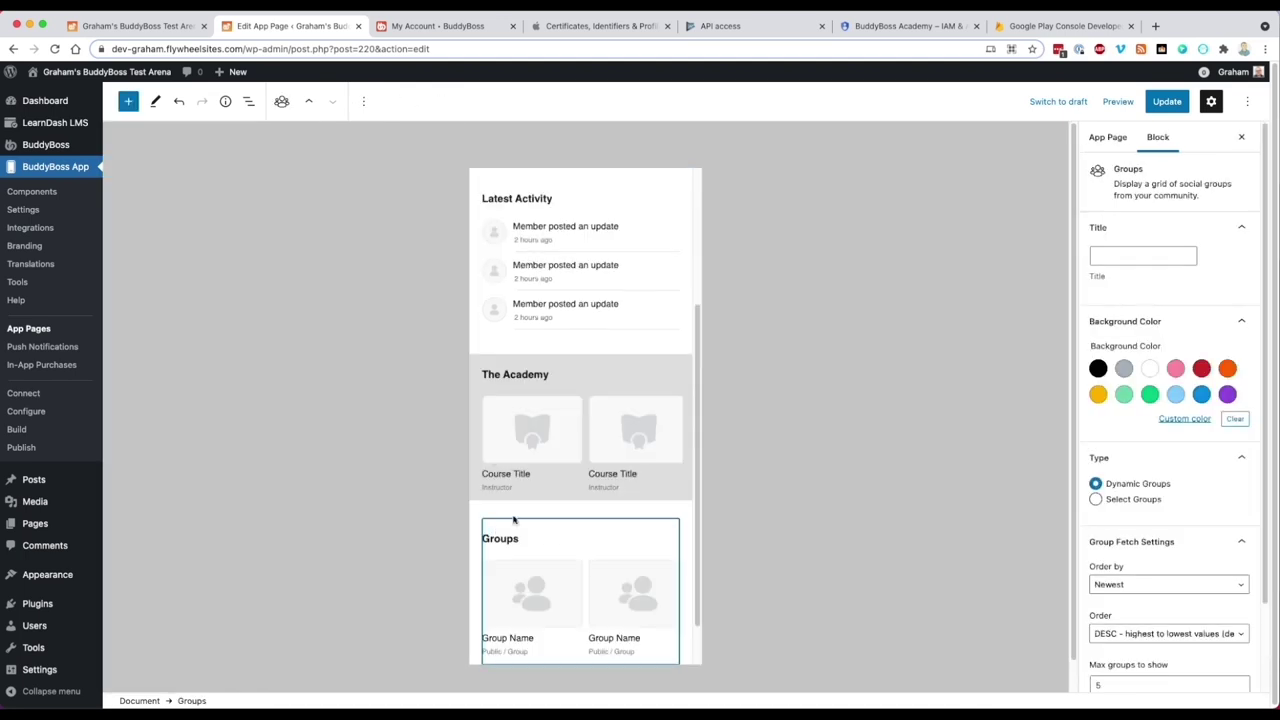
click(1103, 262)
text(C)
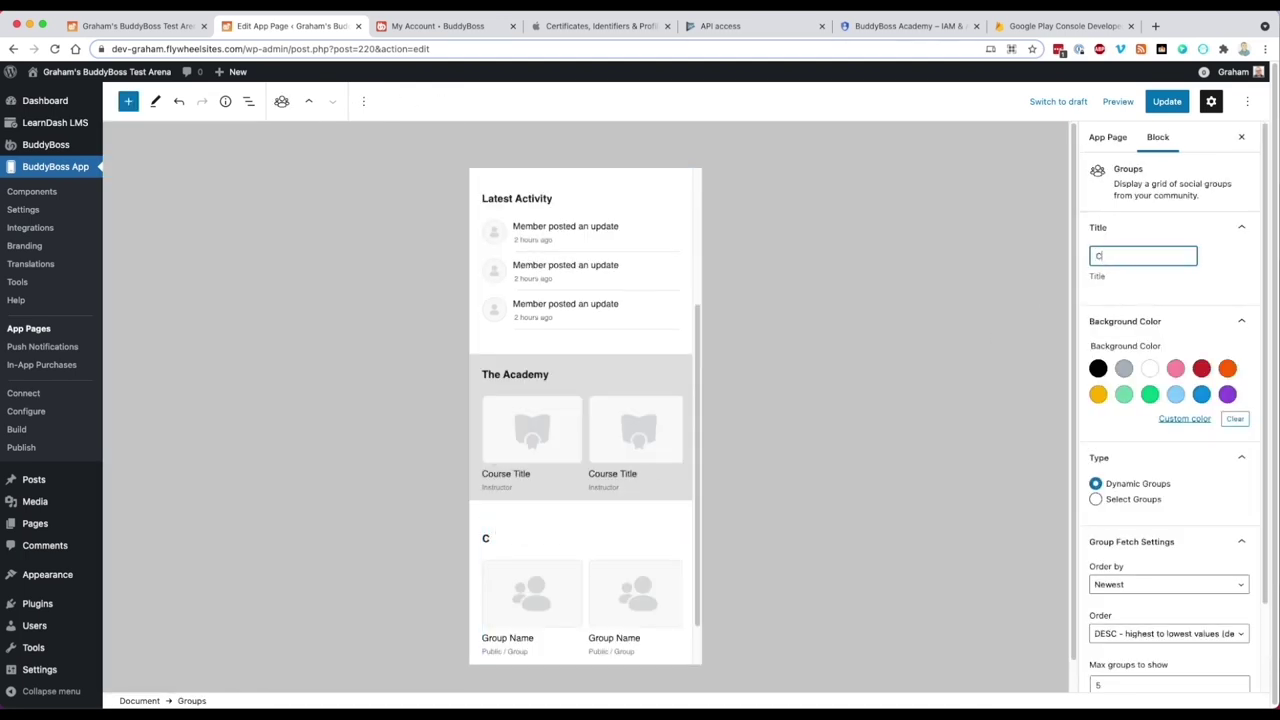
text(ommunity Discussions)
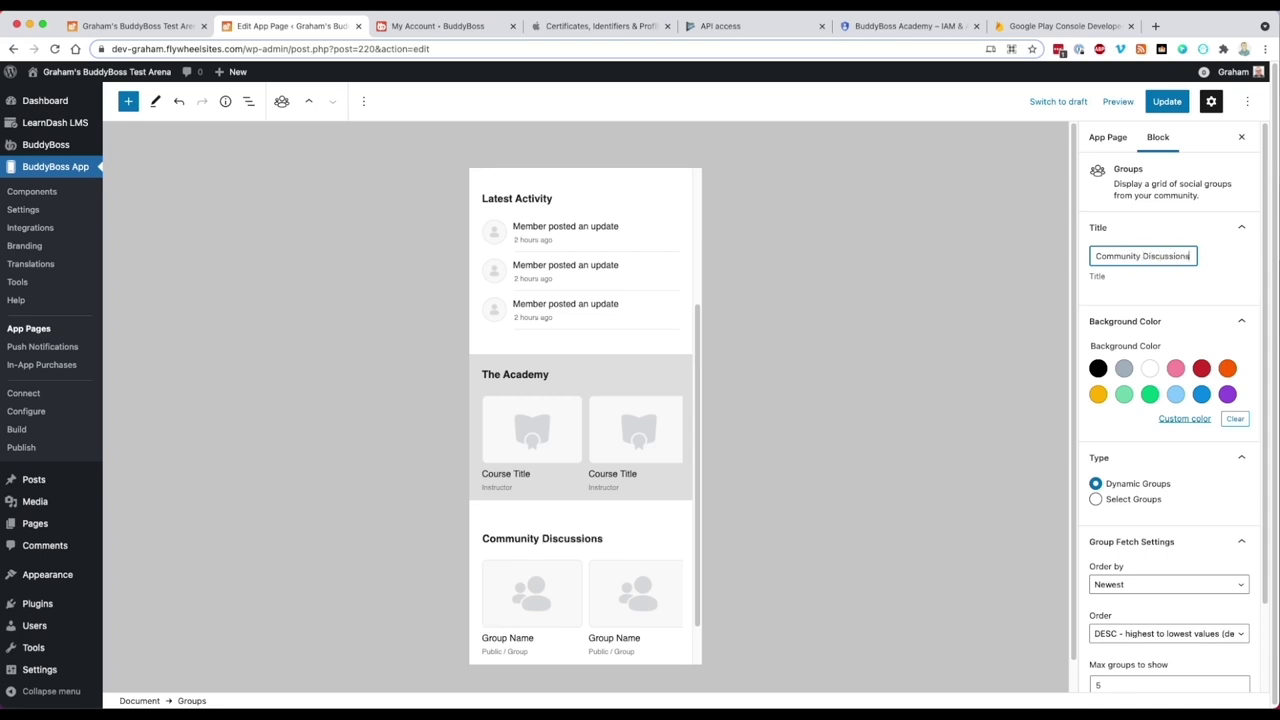
Show only Support, Discuss the Platform, Favorite Integrations and Showcase Your Communities groups
click(1096, 500)
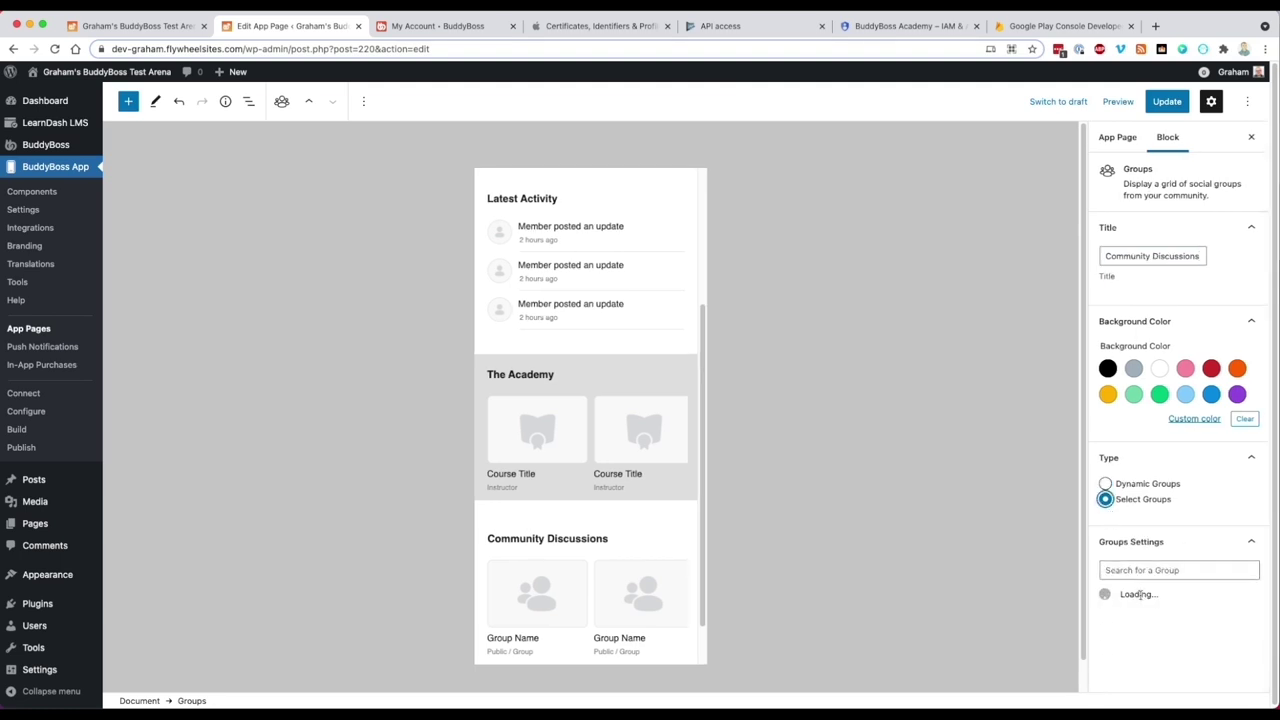
scroll(1150, 600, down, 1)
scroll(1110, 620, down, 1)
click(1096, 620)
click(1097, 602)
click(1096, 620)
scroll(1107, 631, down, 1)
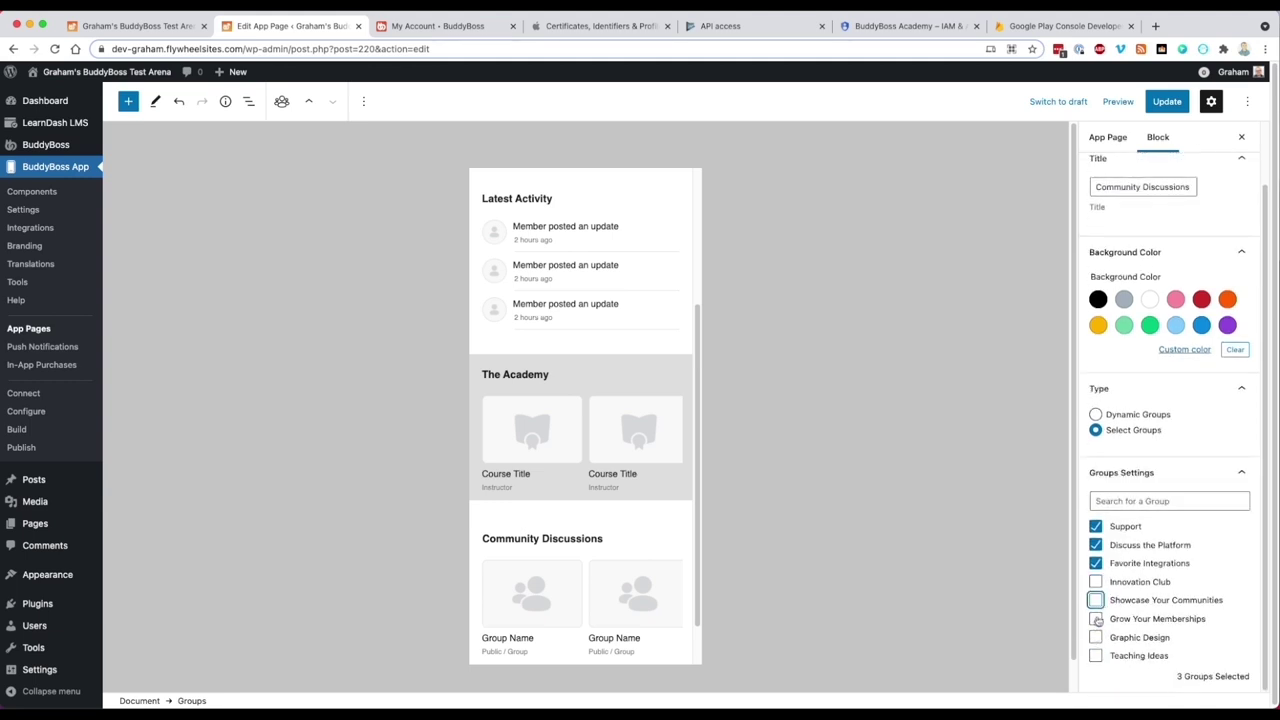
click(1097, 602)
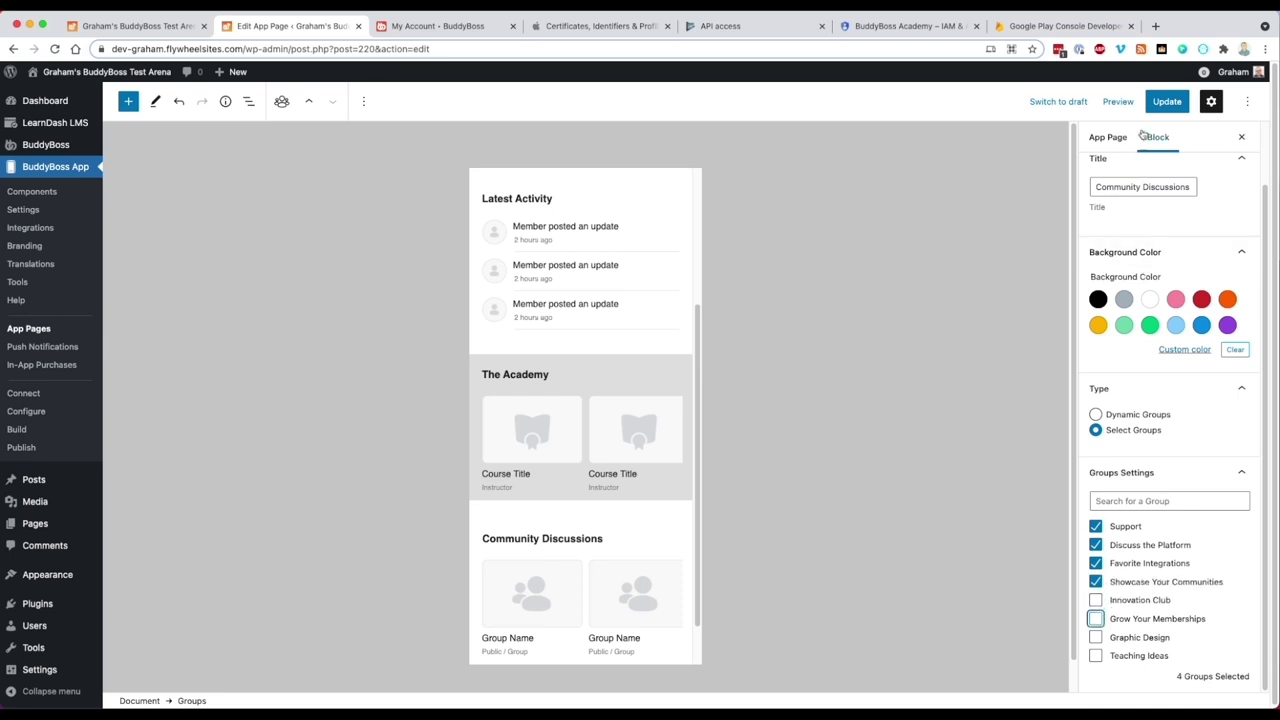
scroll(1200, 300, up, 2)
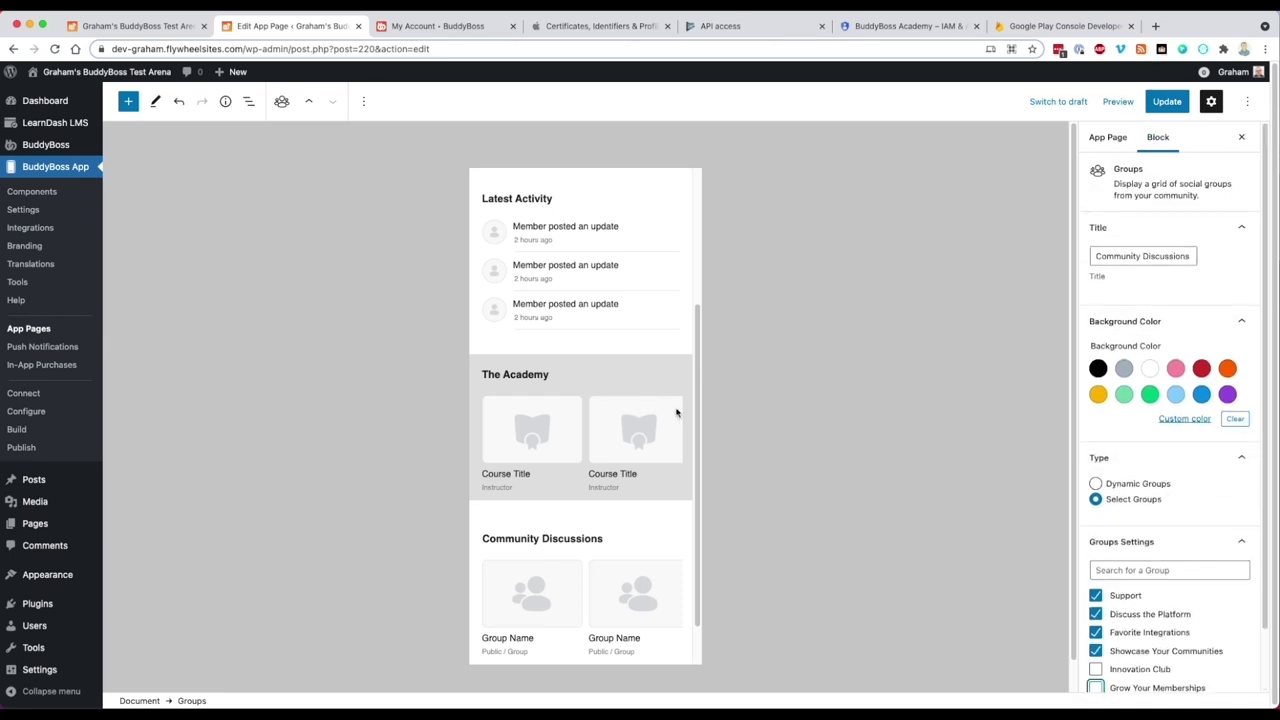
drag(691, 431, 700, 315)
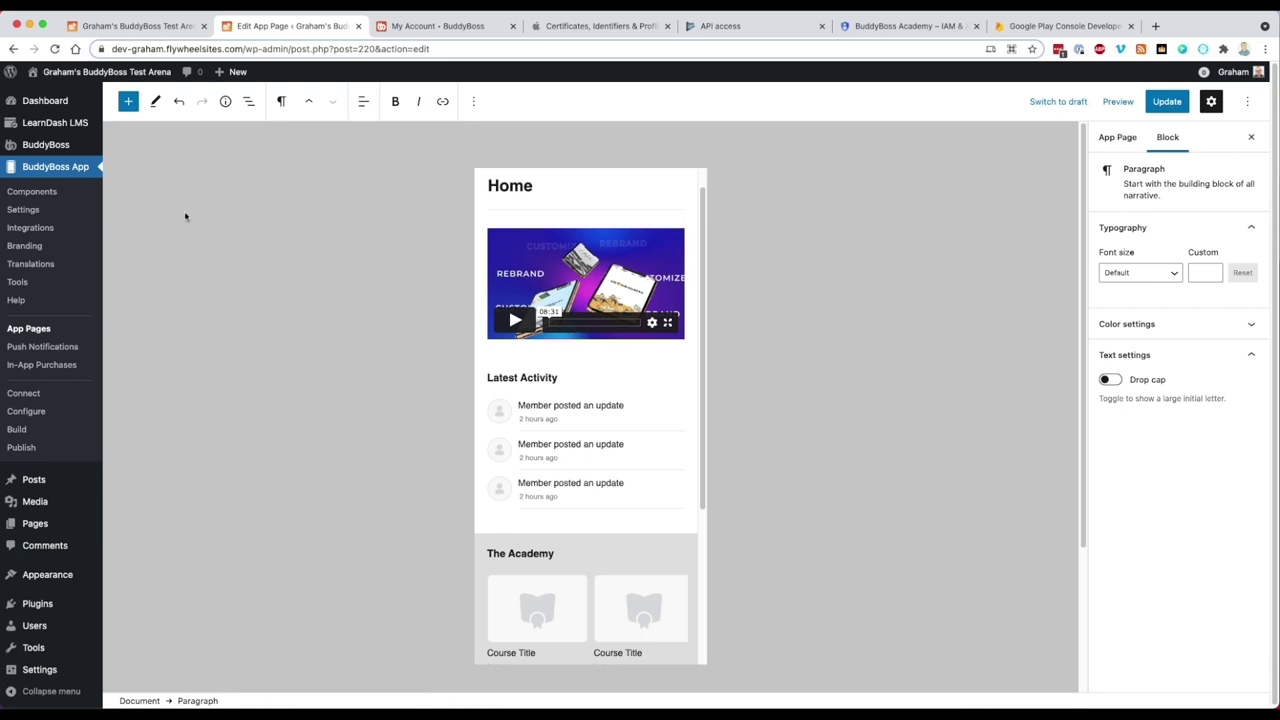
Save the Home app page with Update and go to the BuddyBoss App Build page
click(128, 101)
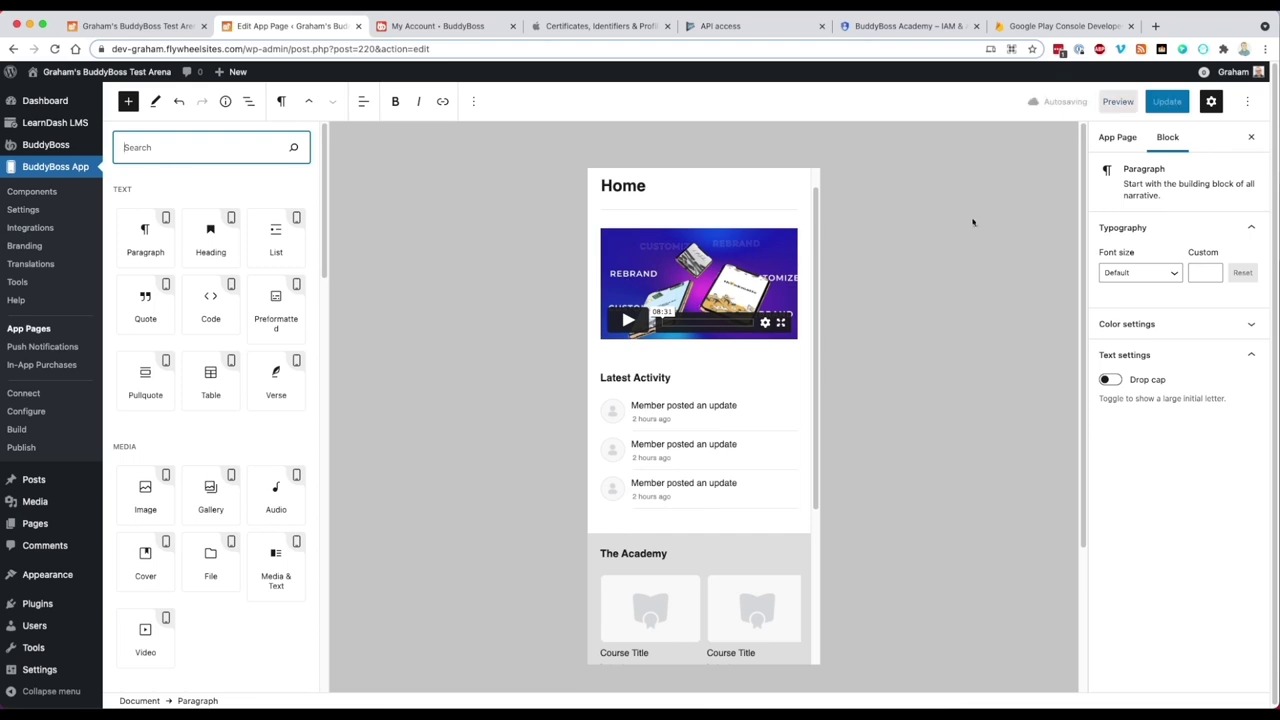
click(1158, 104)
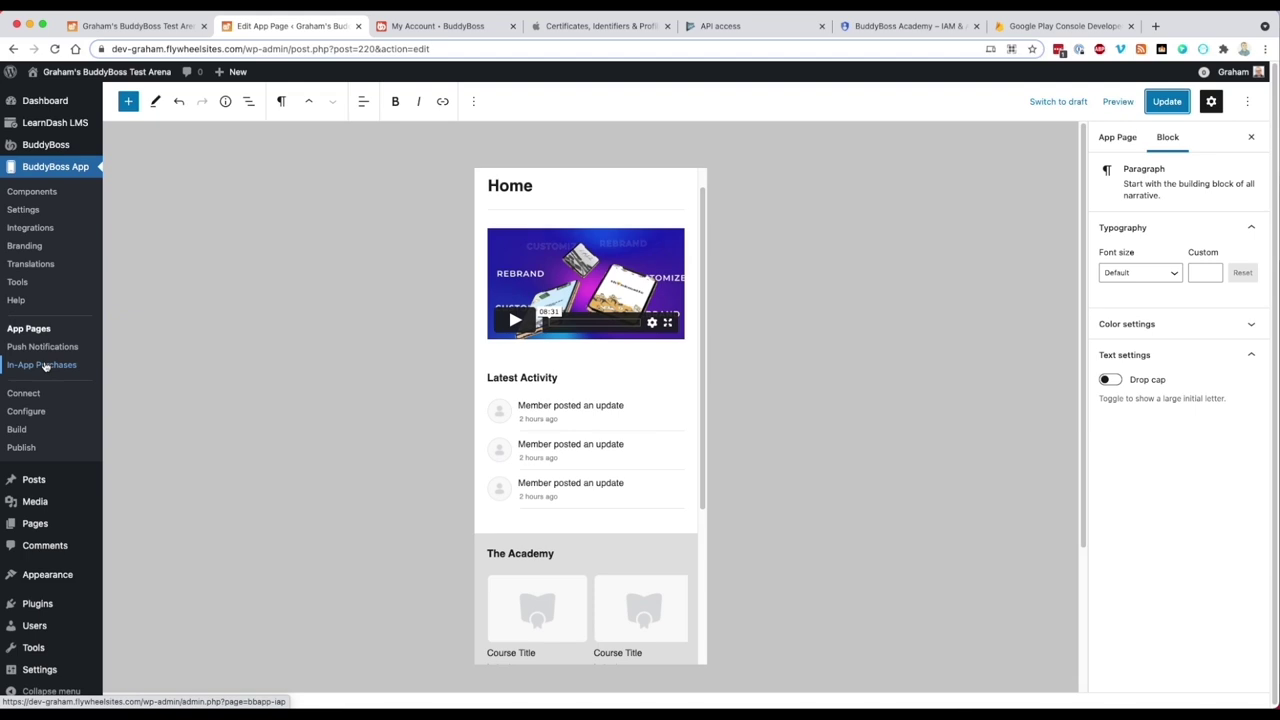
click(27, 432)
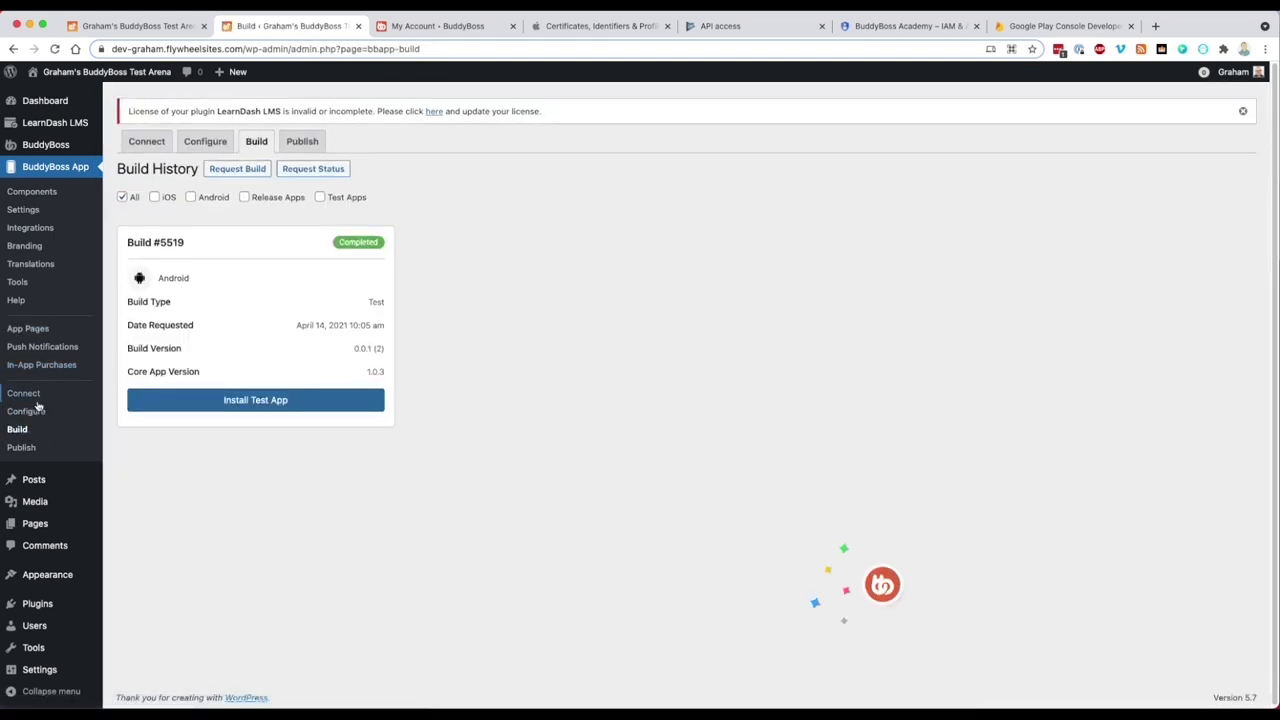
Request a Test App build for iOS and Android and continue to the review step
click(243, 172)
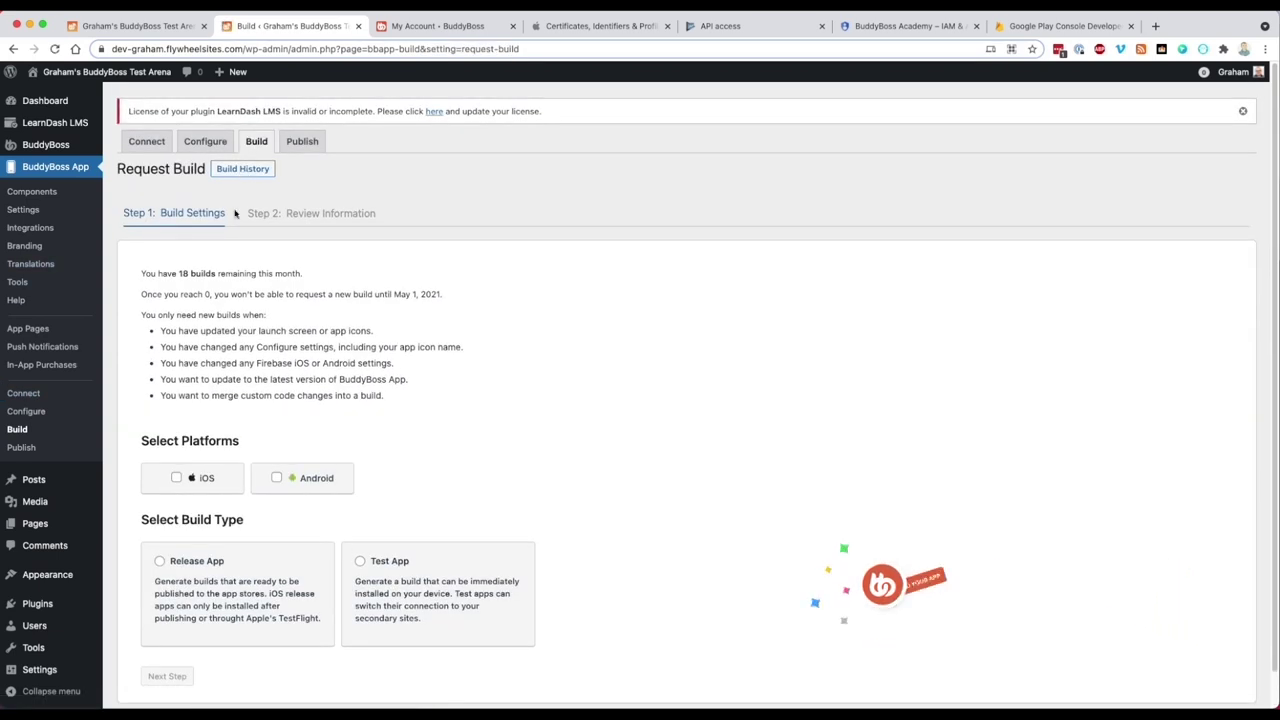
click(176, 479)
click(277, 478)
click(360, 561)
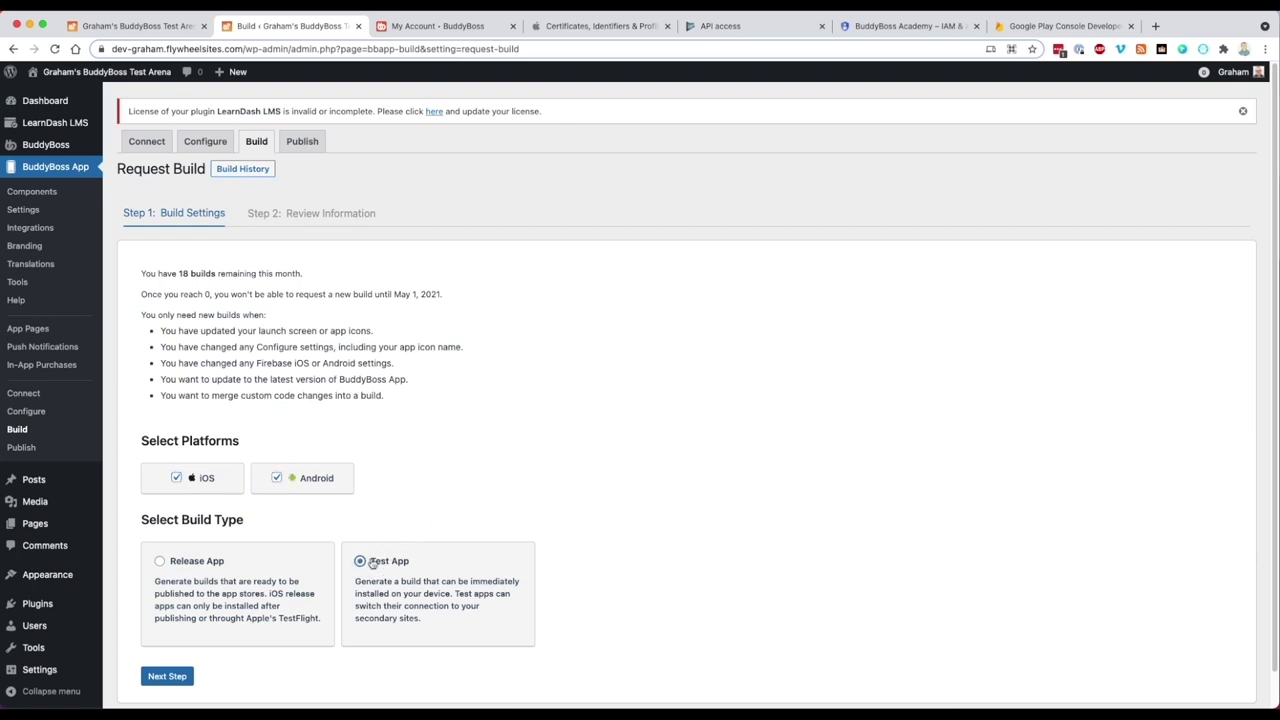
scroll(300, 600, down, 1)
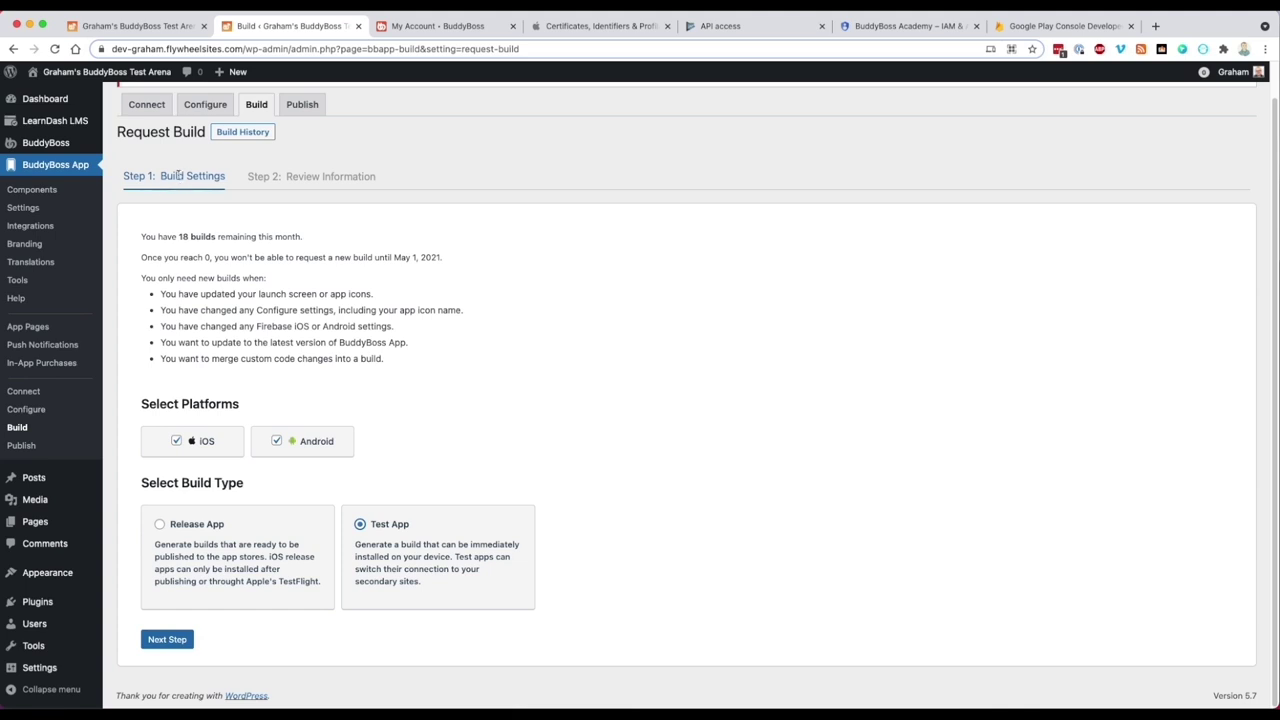
click(154, 642)
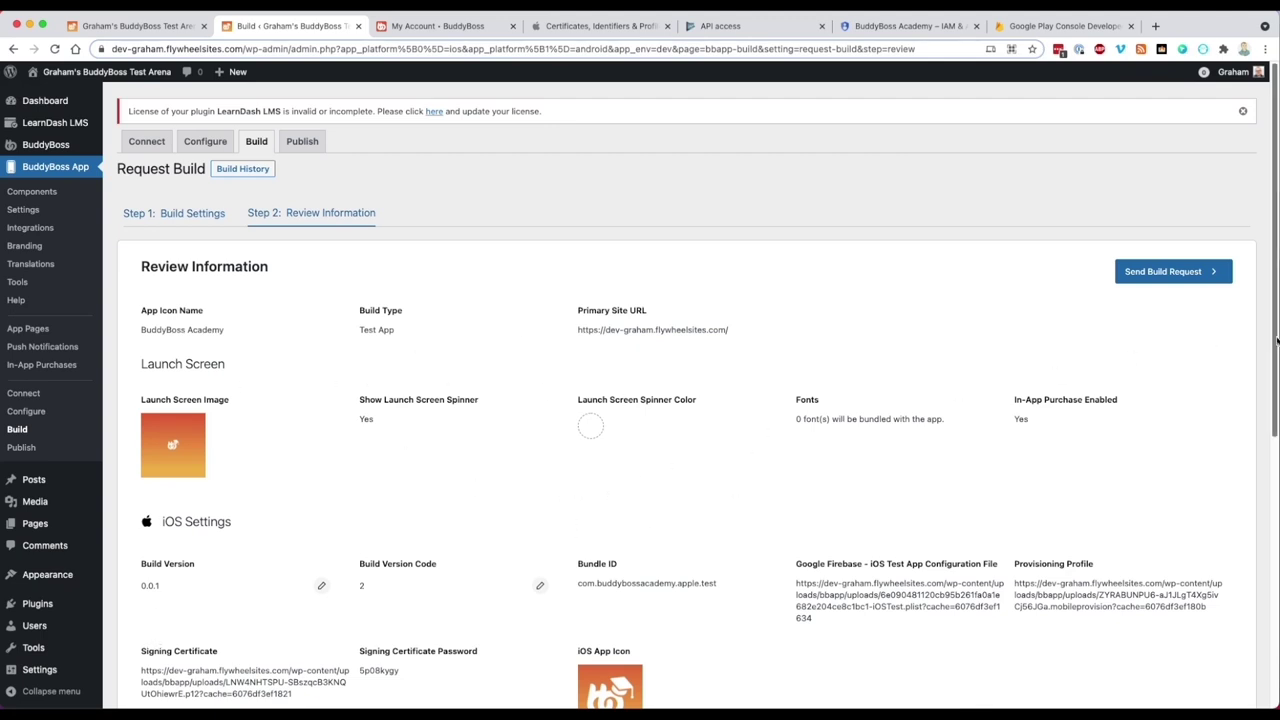
Review the build information and send the iOS and Android build request
scroll(1224, 350, down, 3)
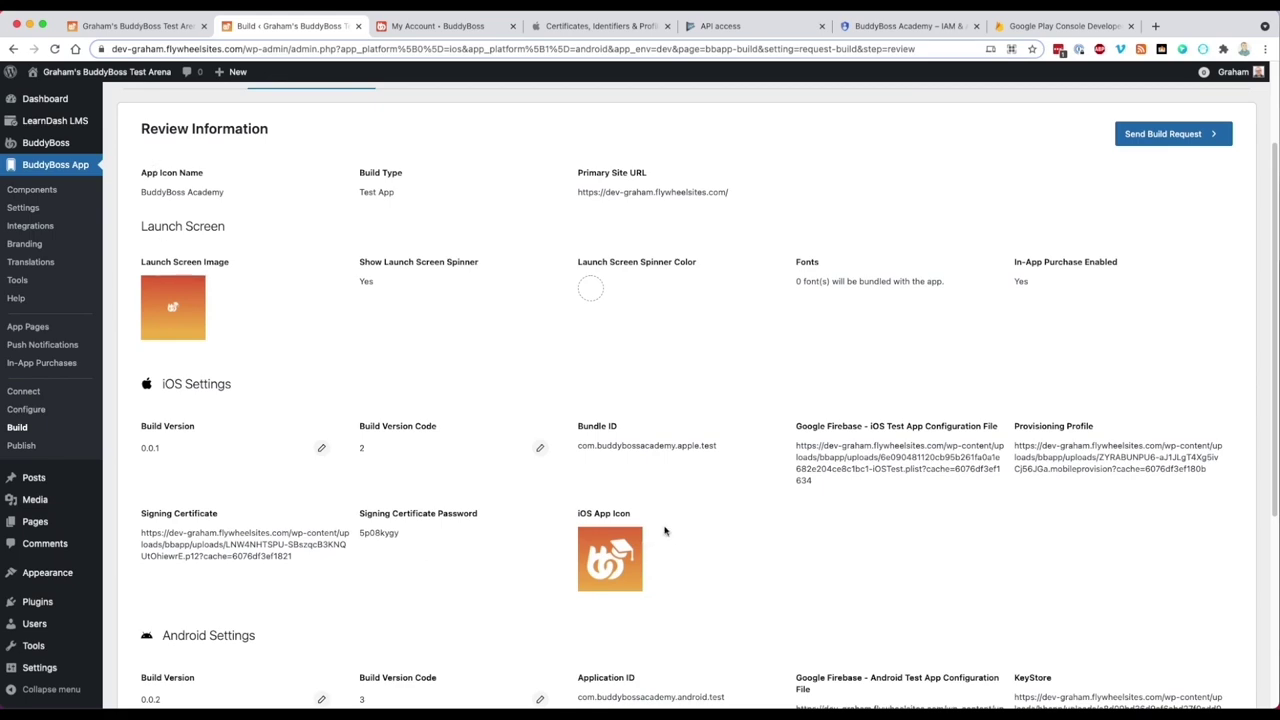
drag(1270, 454, 1266, 649)
drag(1268, 550, 1253, 301)
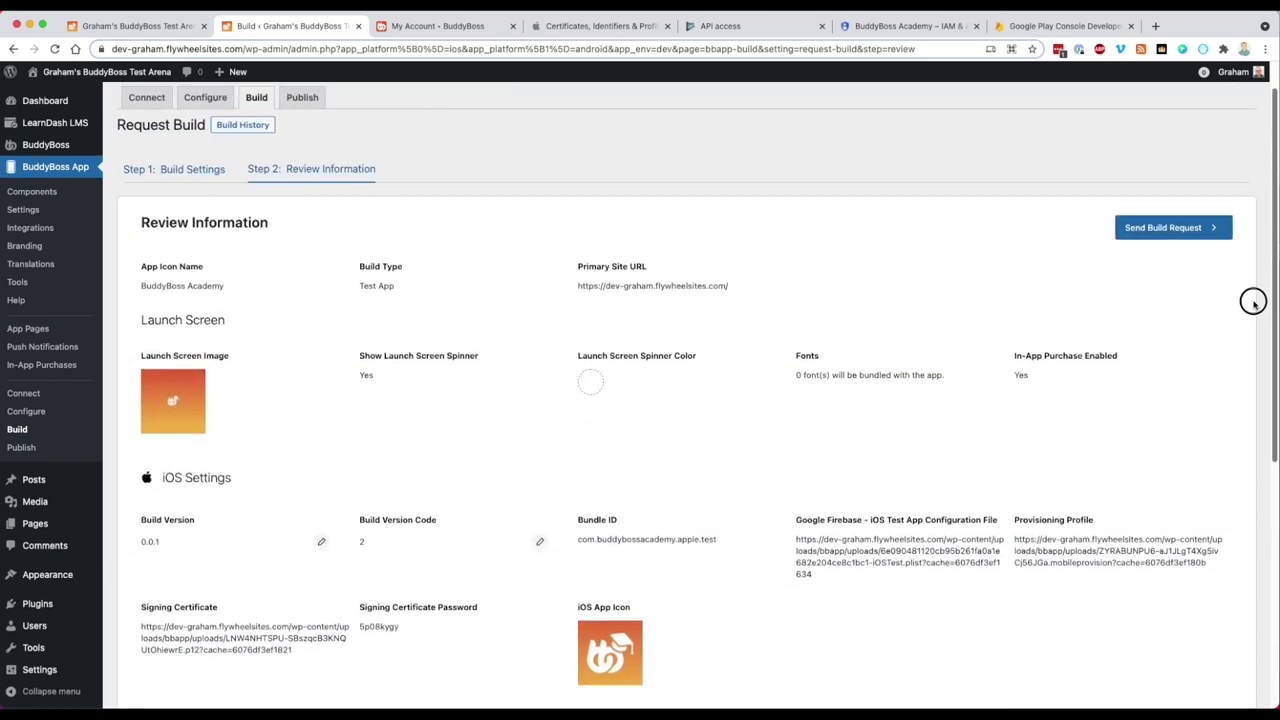
click(1134, 233)
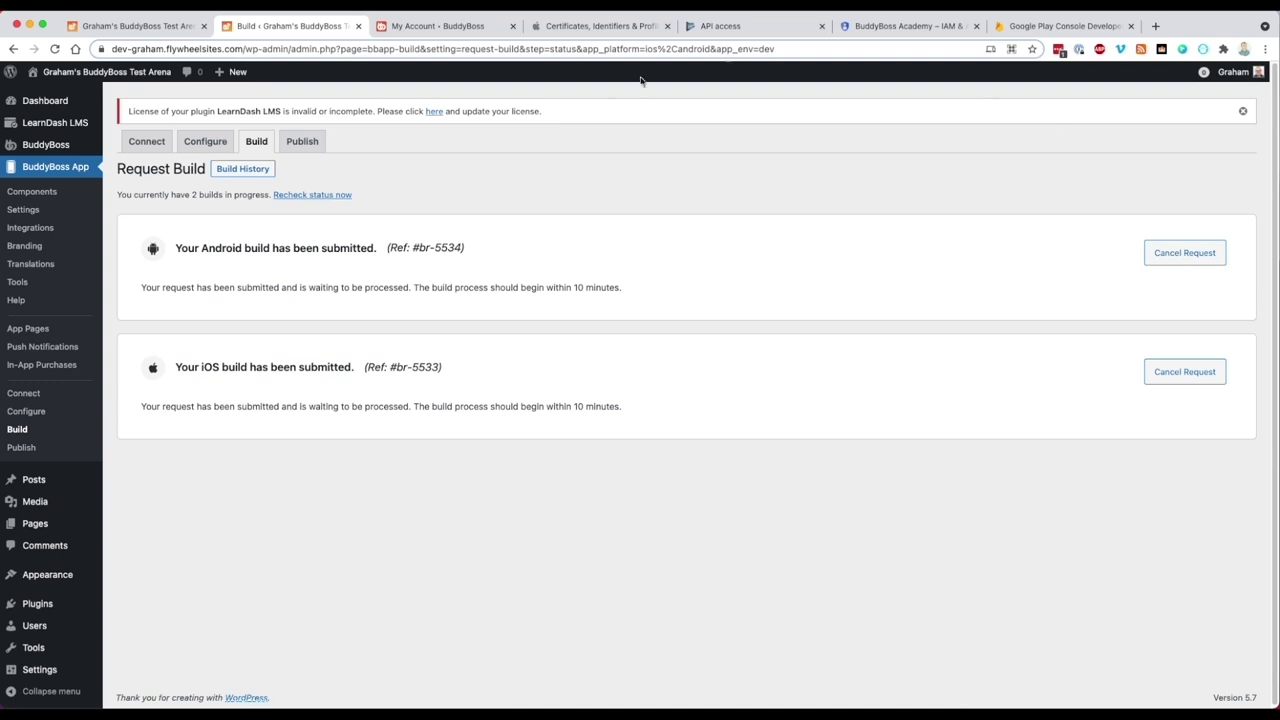
View Build History showing the new Android #5534 and iOS #5533 test builds
click(243, 172)
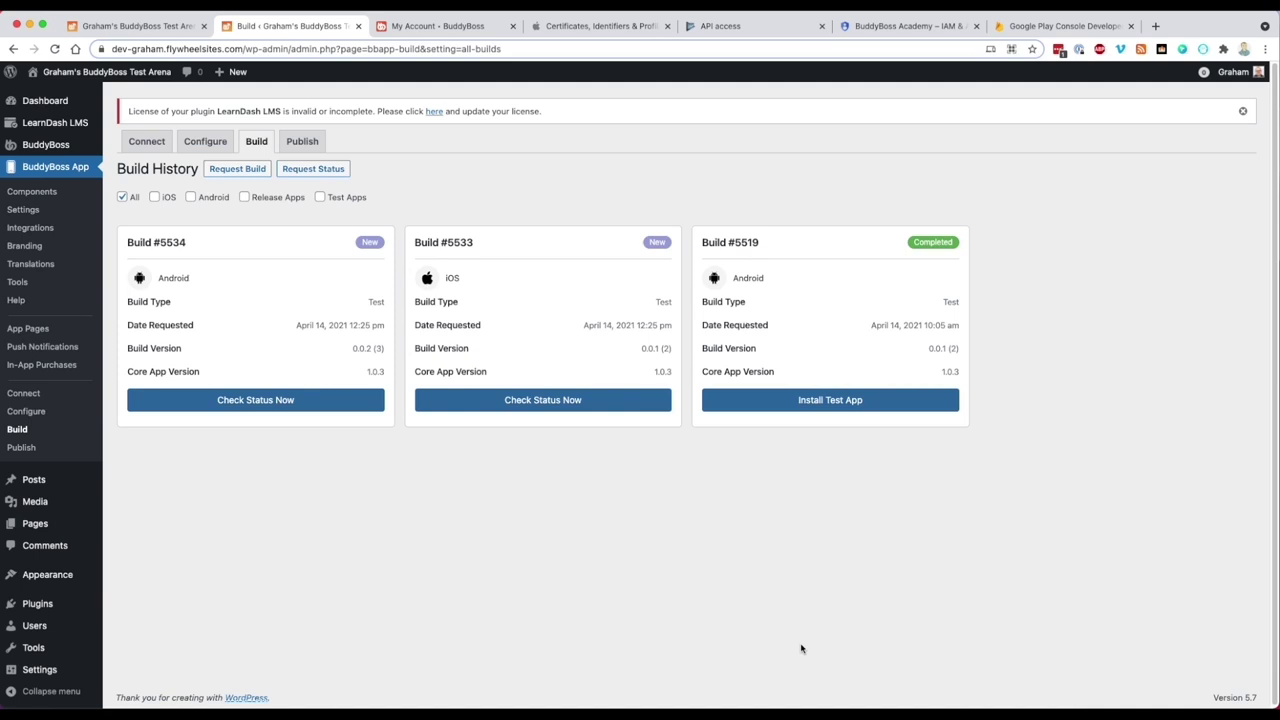
Reload to confirm both builds completed, then show the iOS #5533 install QR code
key(super+r)
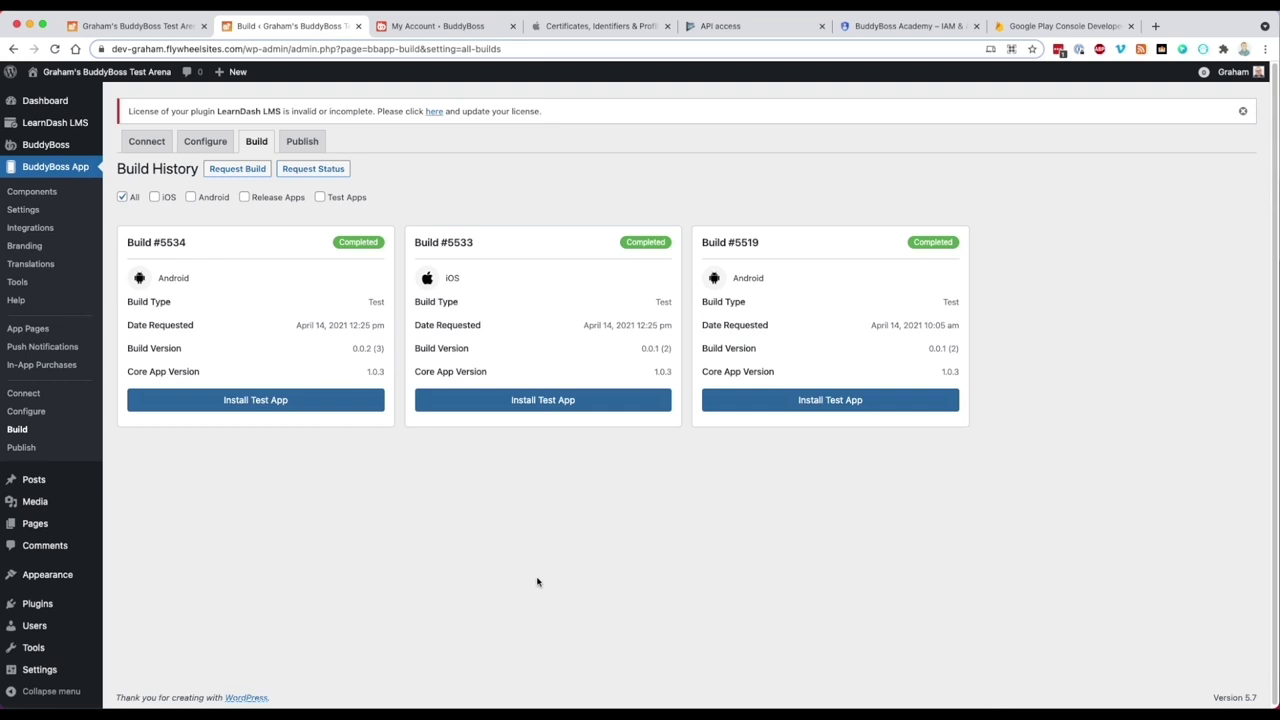
click(513, 402)
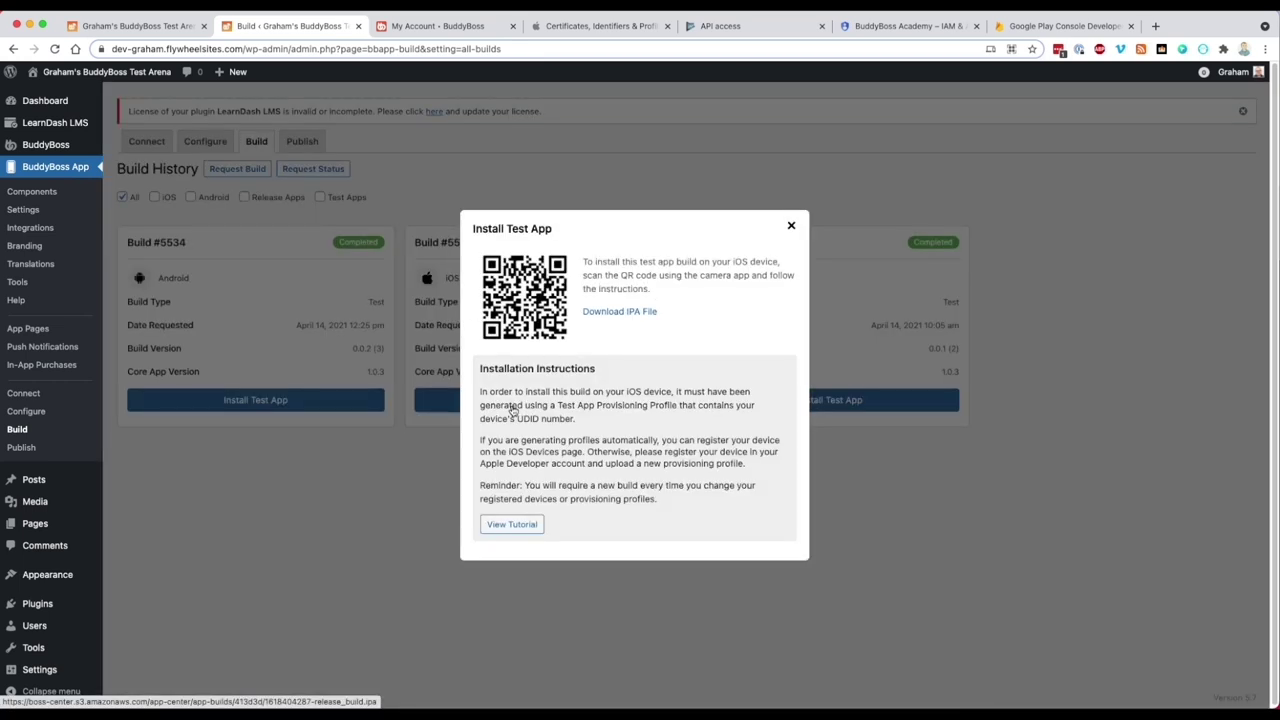
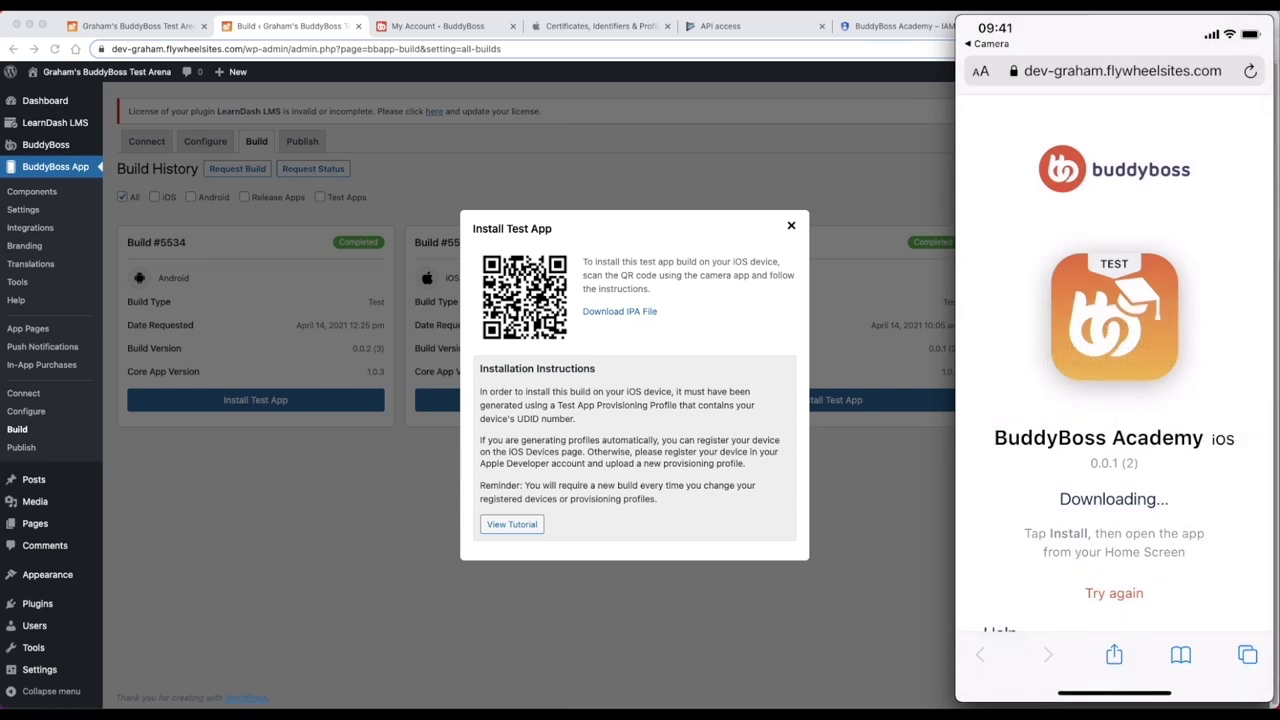
Read the download-error help FAQ, then go to page two of the Home Screen to launch BuddyBoss Academy
scroll(1114, 400, down, 5)
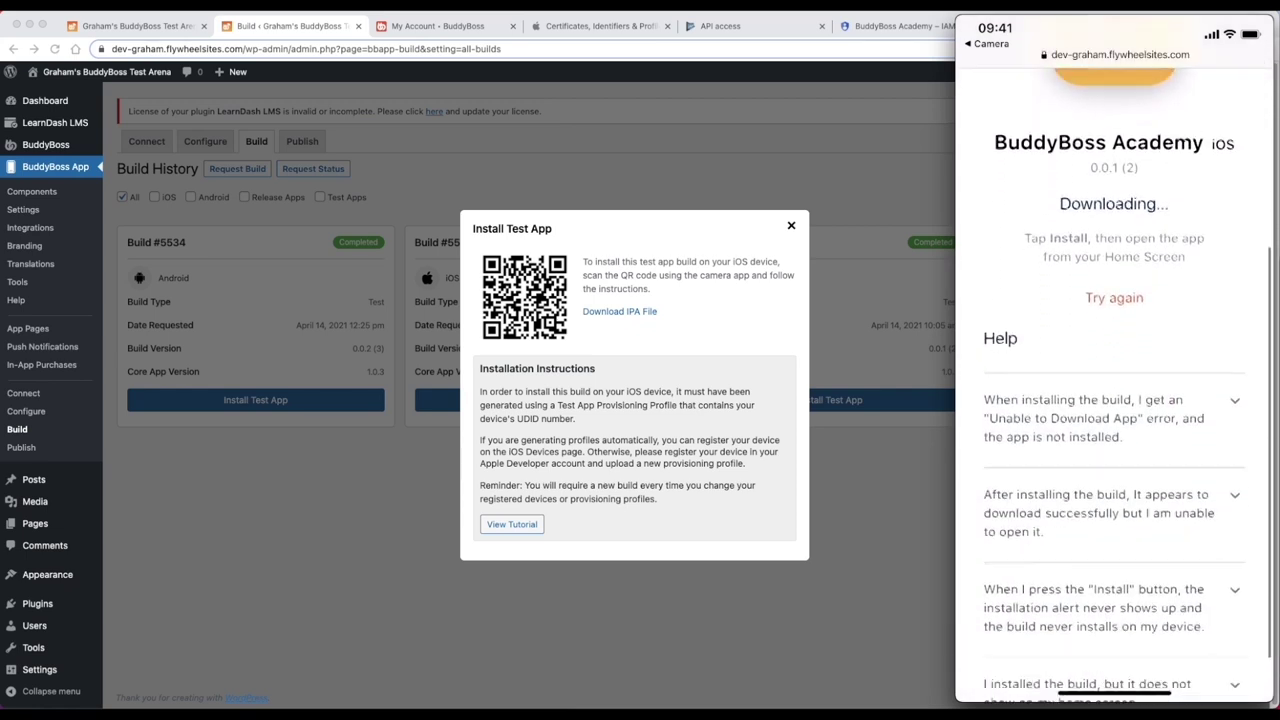
click(1094, 388)
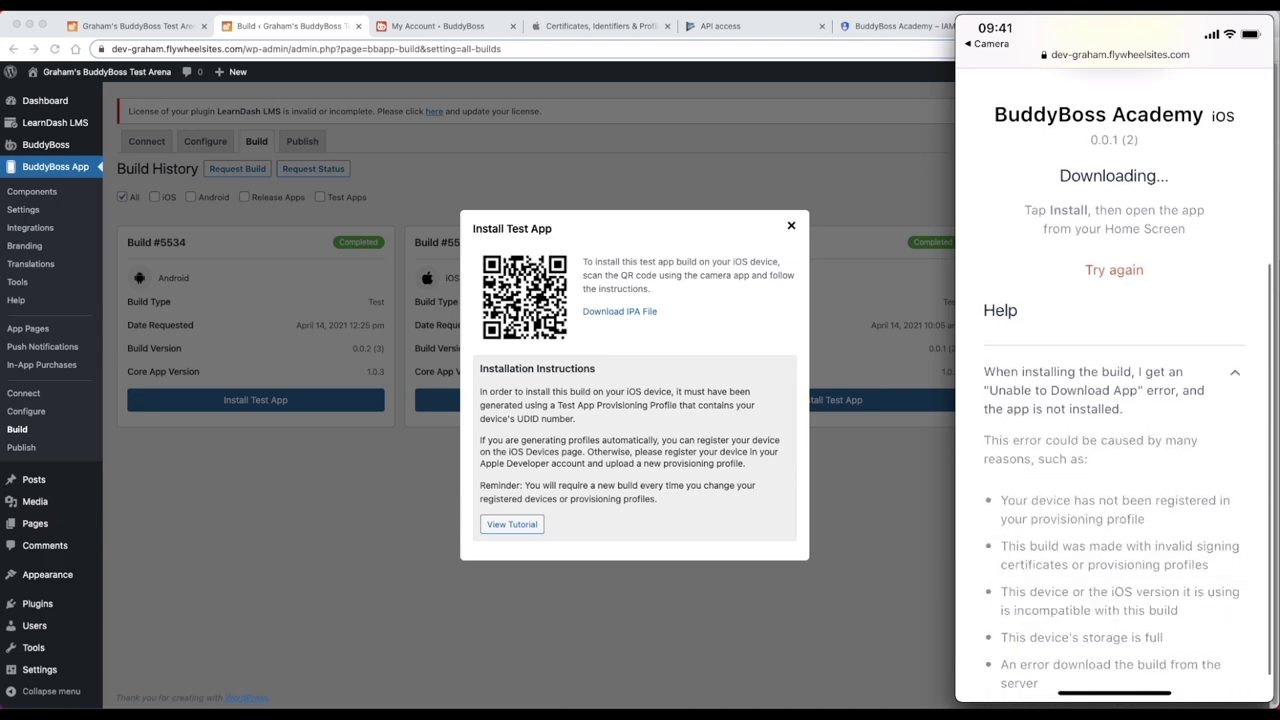
scroll(1114, 450, down, 1)
scroll(1114, 400, up, 10)
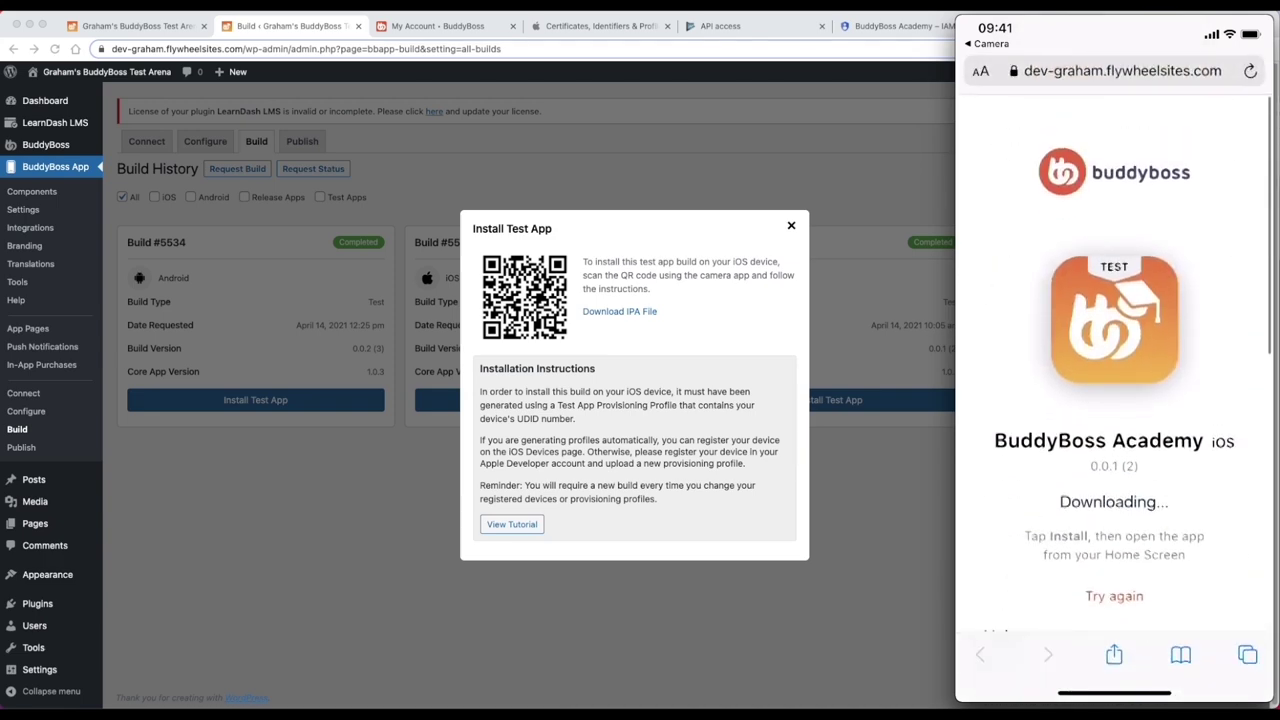
drag(1114, 690, 1114, 420)
drag(1220, 400, 1000, 400)
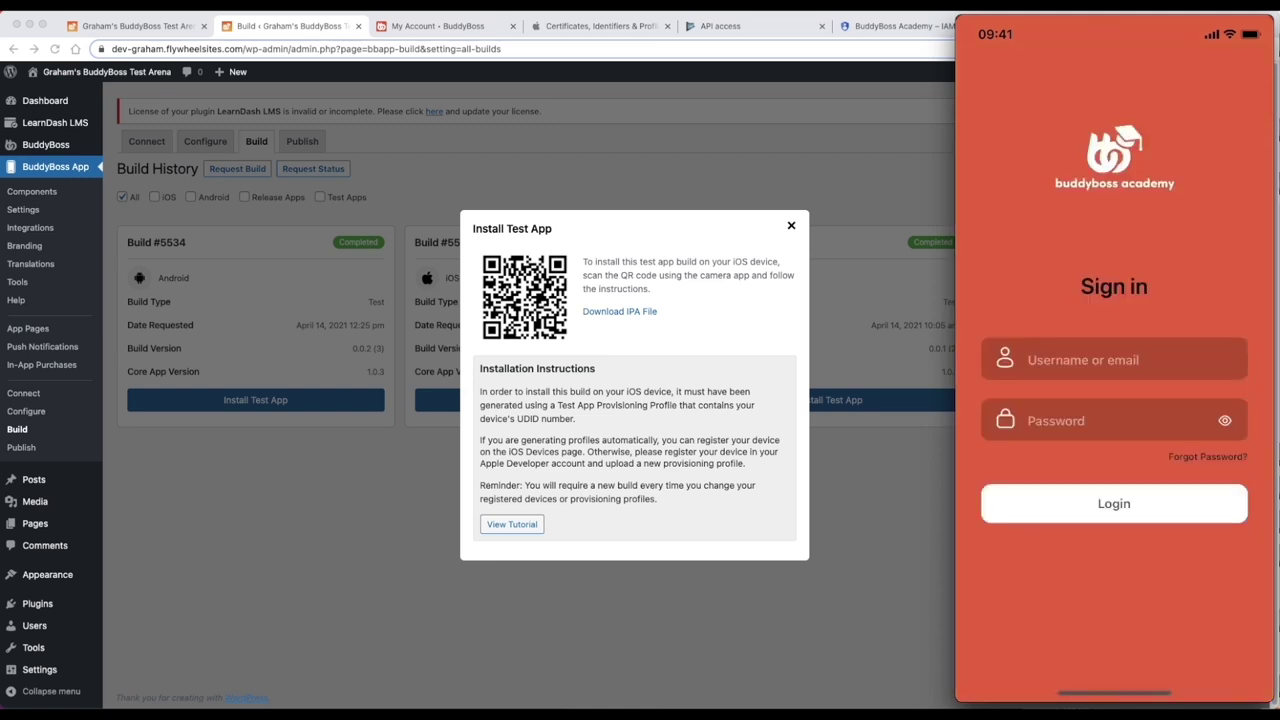
Enter the account username, then paste the password into the Password field
click(1114, 360)
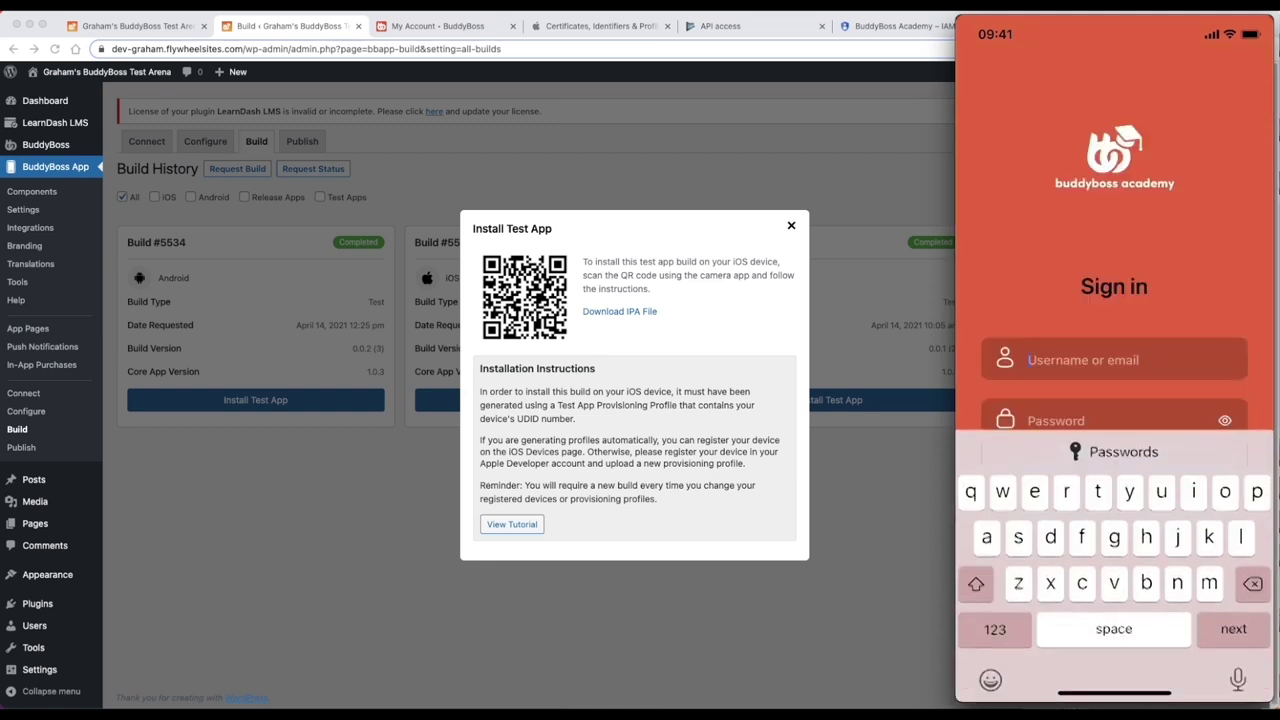
text(fra)
key(BackSpace)
key(BackSpace)
key(BackSpace)
text(gra)
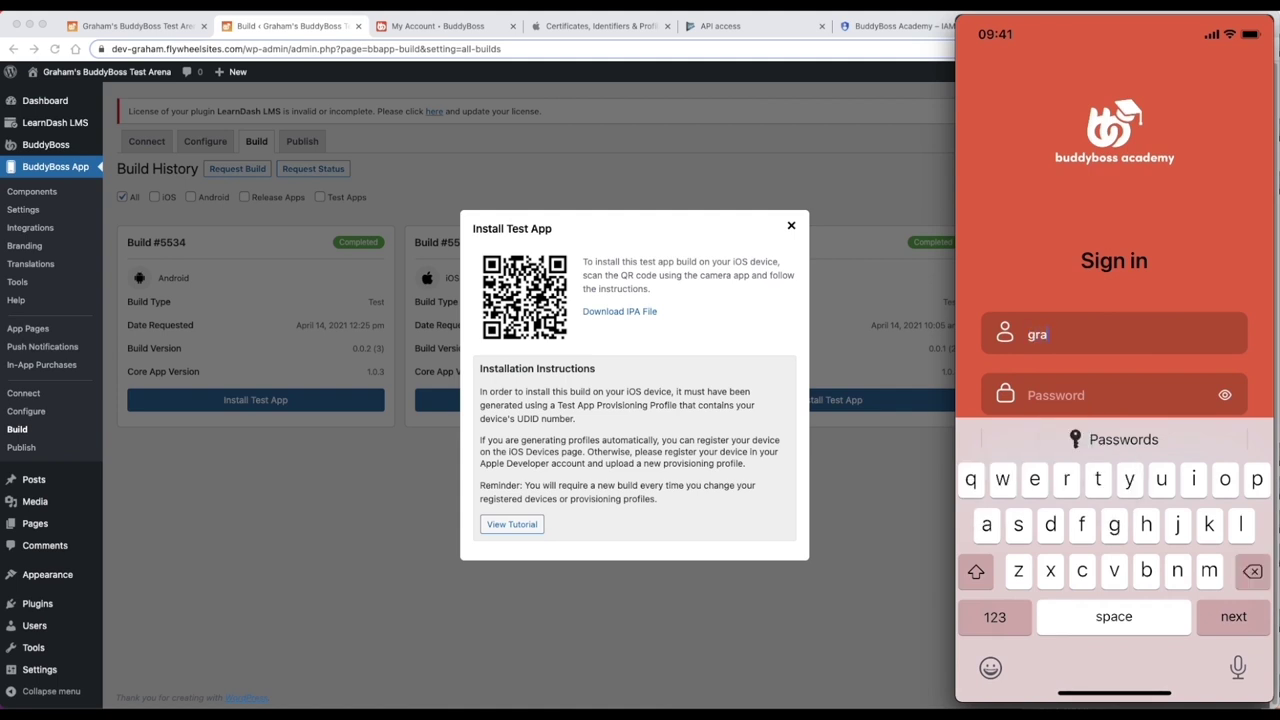
text(ham)
key(Return)
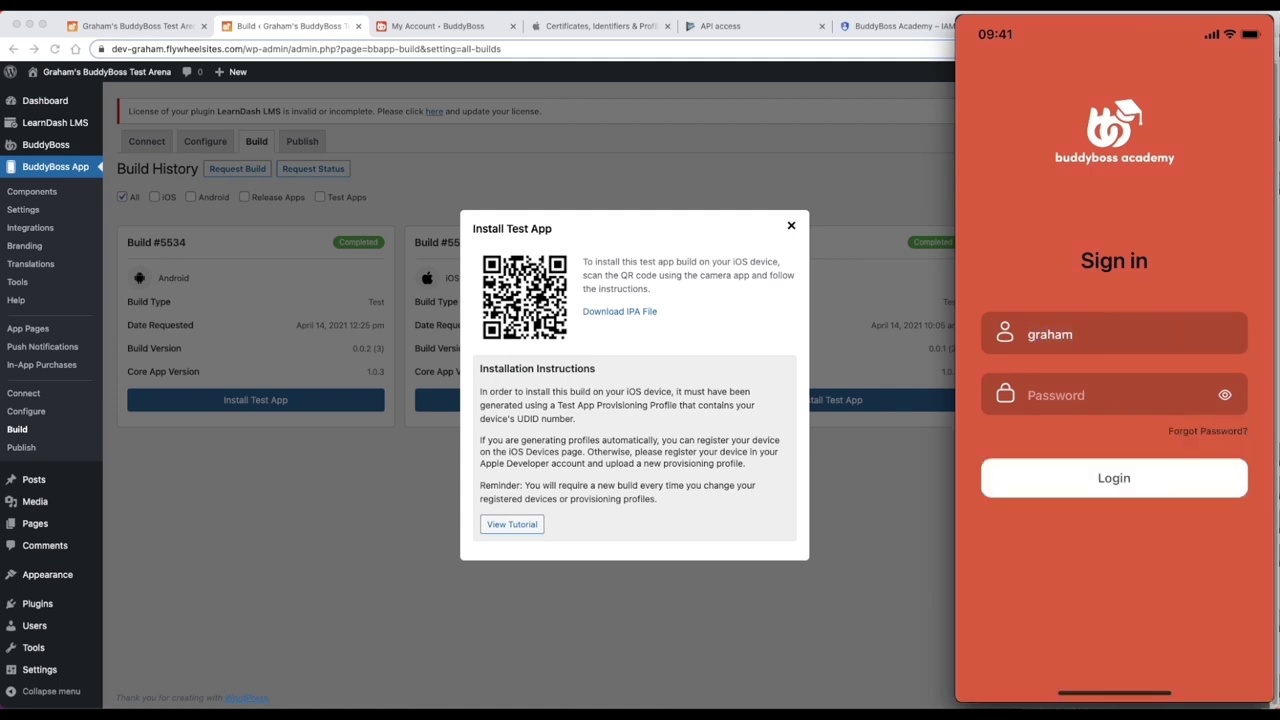
click(1114, 334)
click(1023, 292)
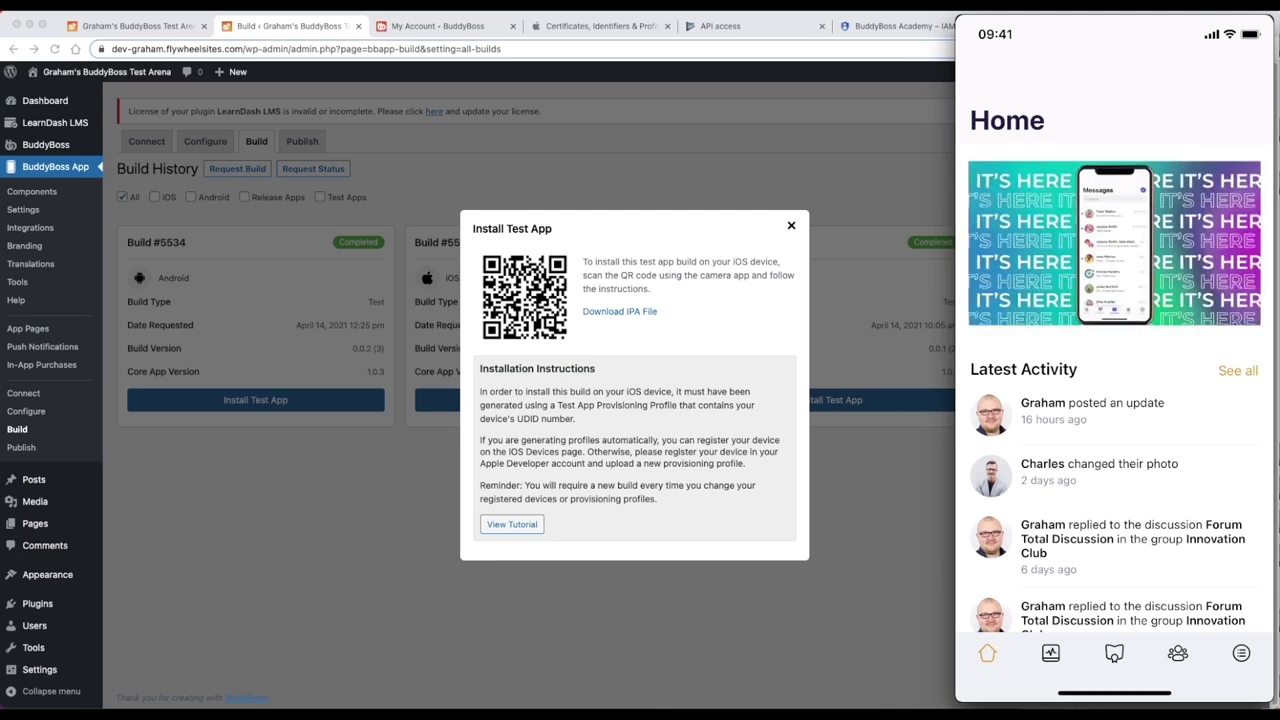
Scroll through the Home feed and the Community Discussions carousel
scroll(1114, 400, down, 3)
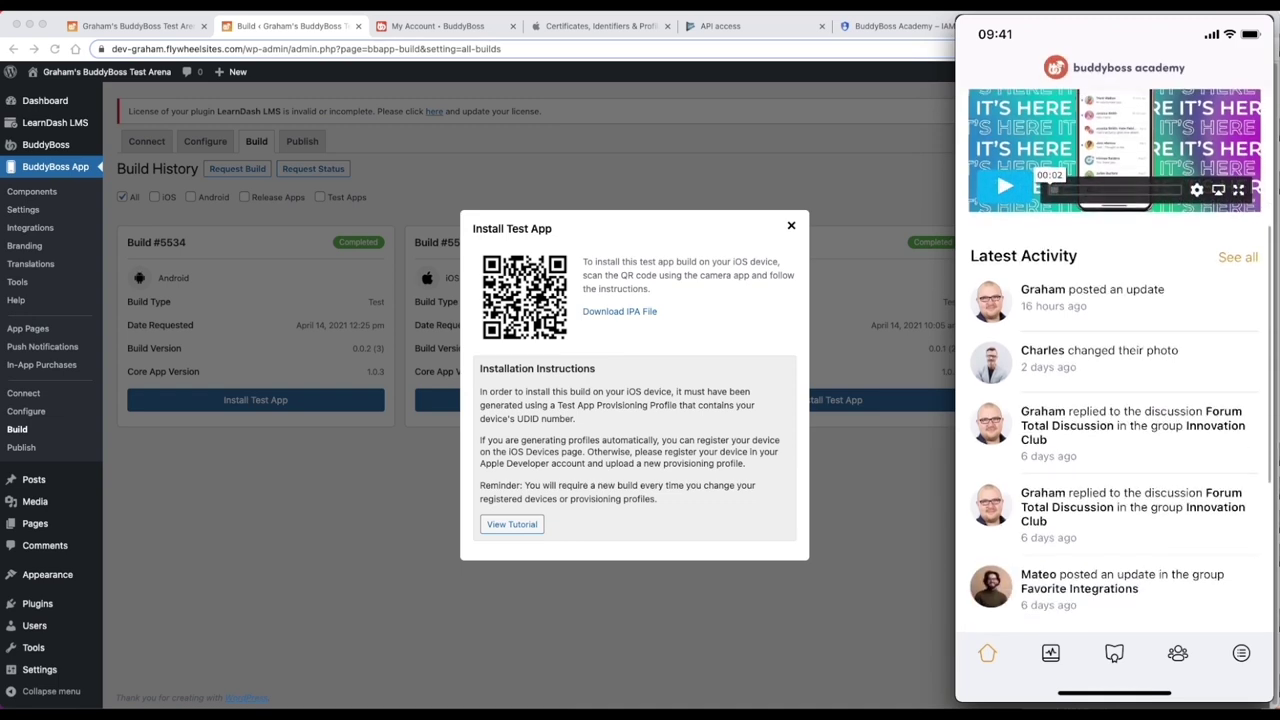
scroll(1114, 400, down, 5)
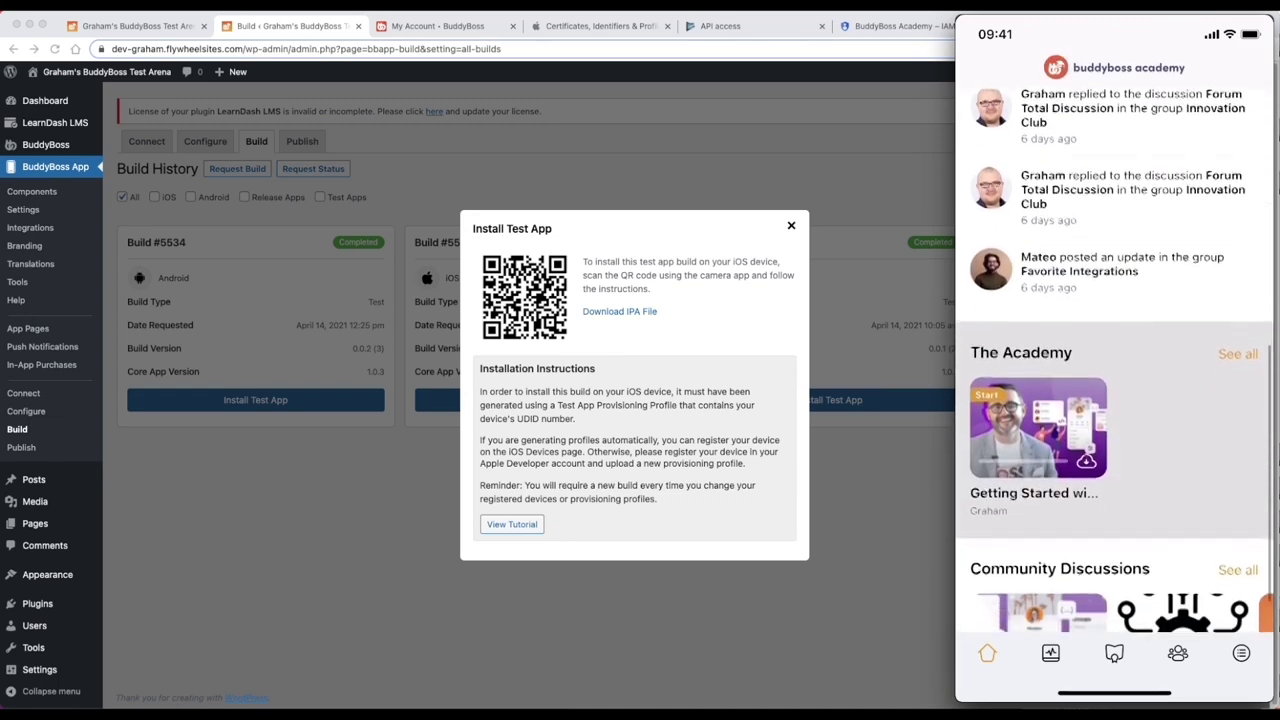
scroll(1114, 400, down, 2)
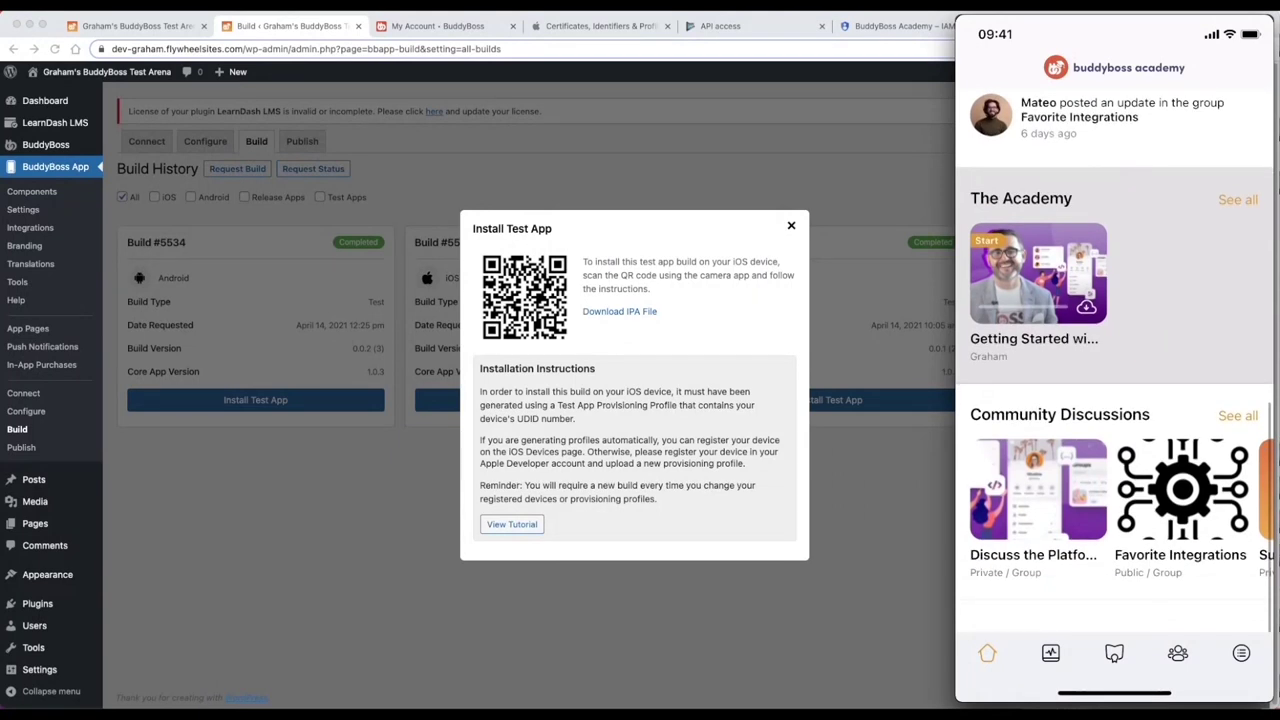
scroll(1114, 500, right, 5)
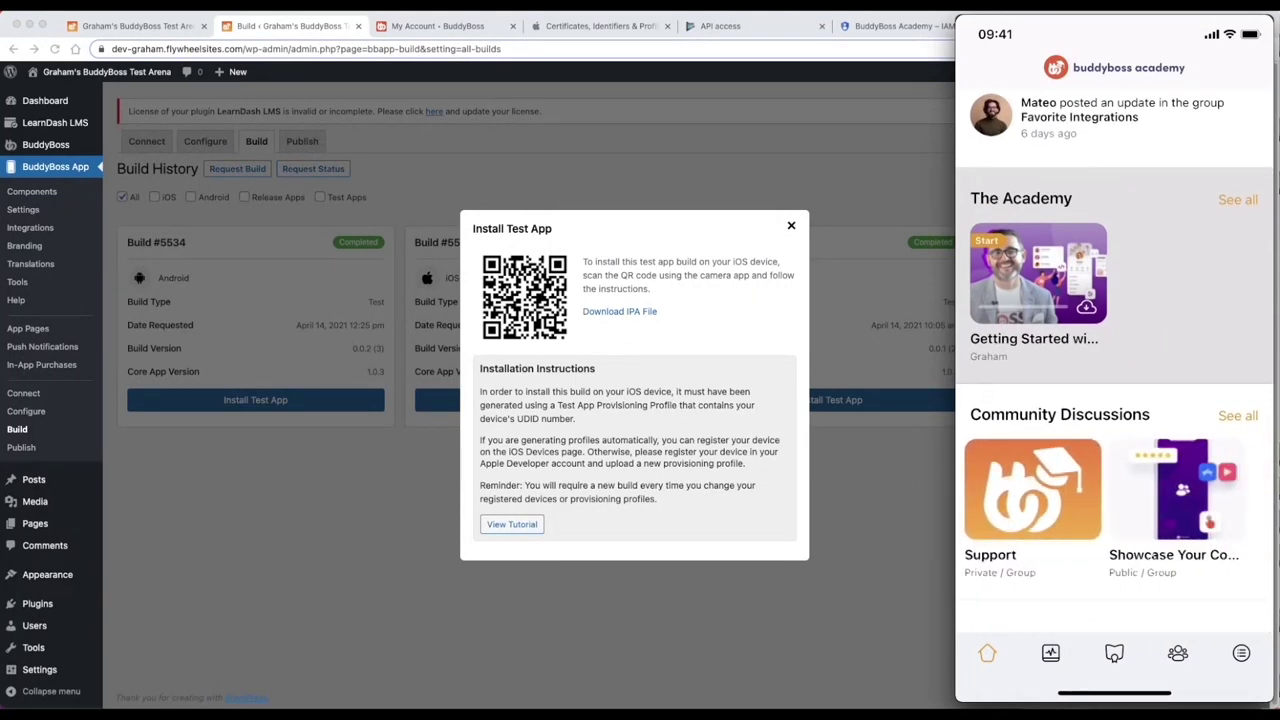
scroll(1114, 500, left, 3)
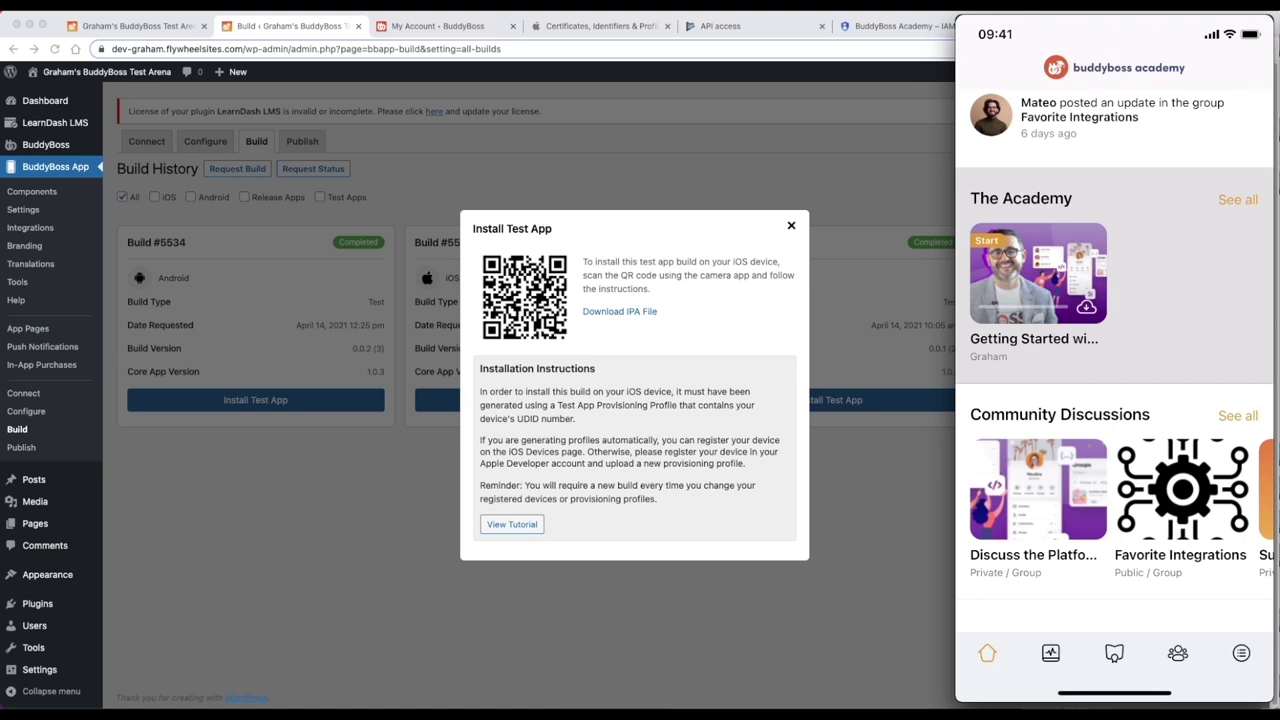
Visit the News Feed, start and cancel a new post, then go to Courses
click(1050, 653)
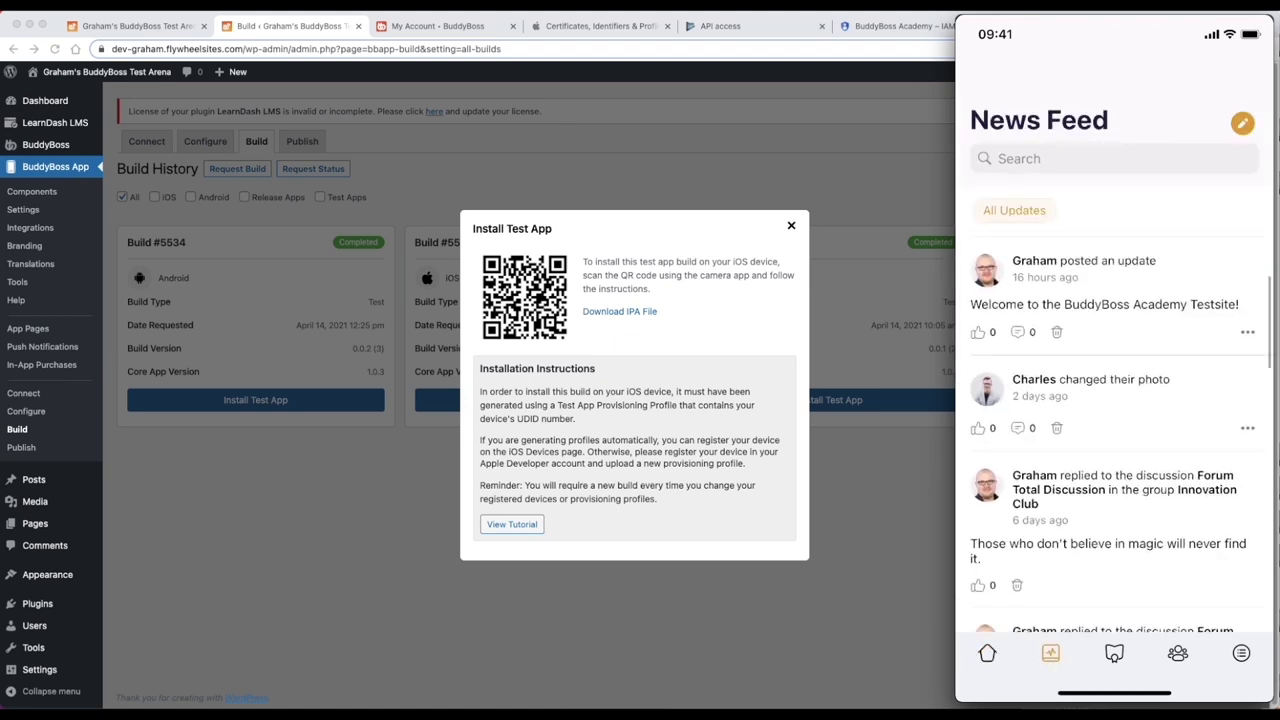
click(1242, 123)
click(992, 70)
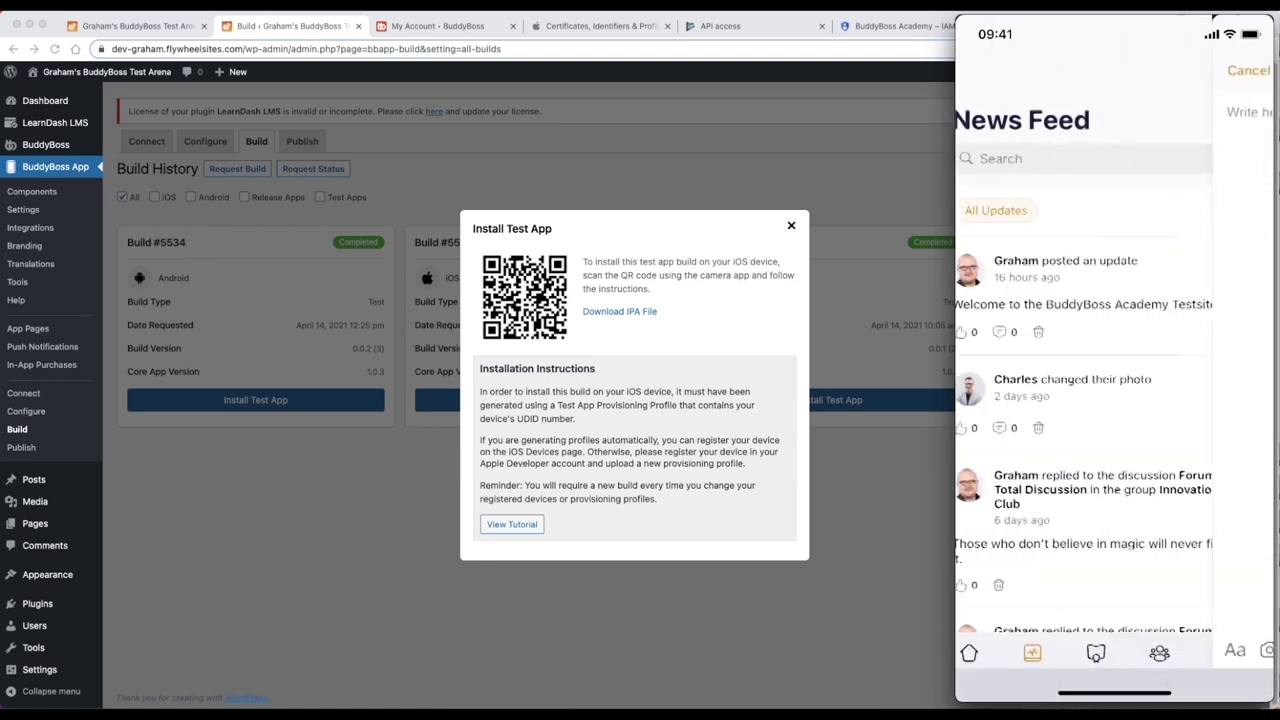
click(1114, 653)
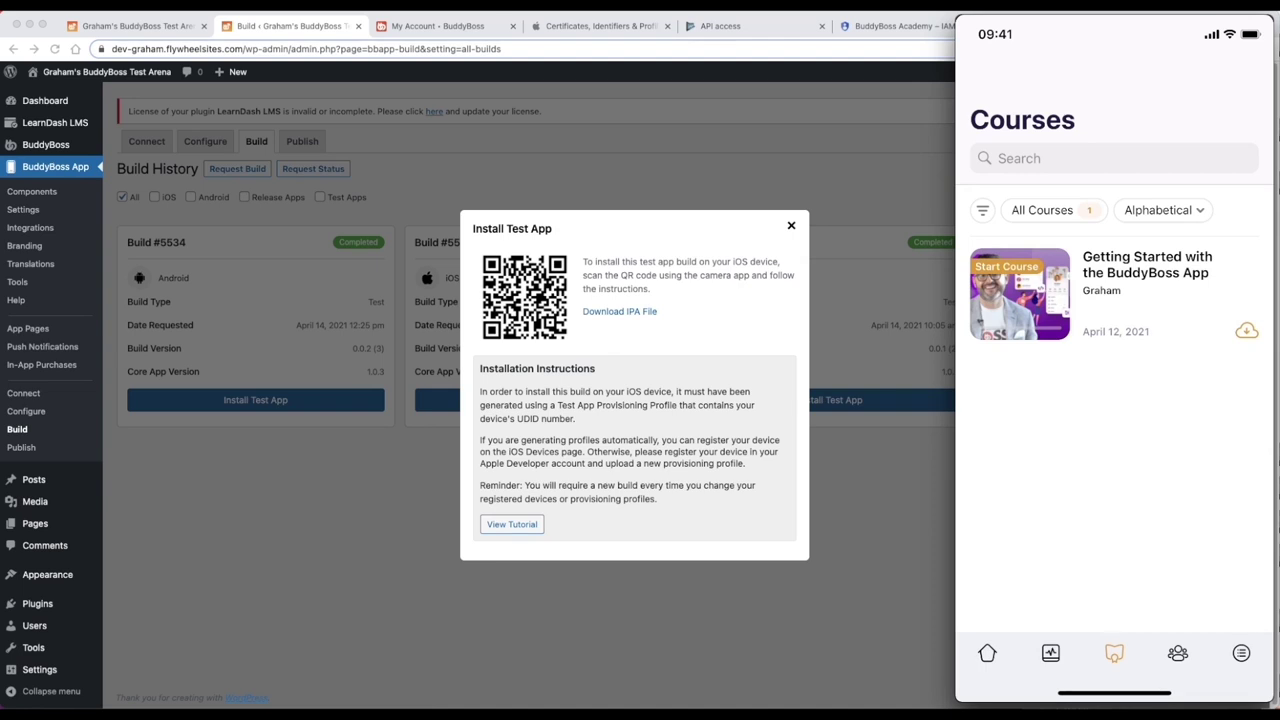
Preview the 'Getting Started with the BuddyBoss App' course and its Overview lesson, then go to Groups
click(1146, 272)
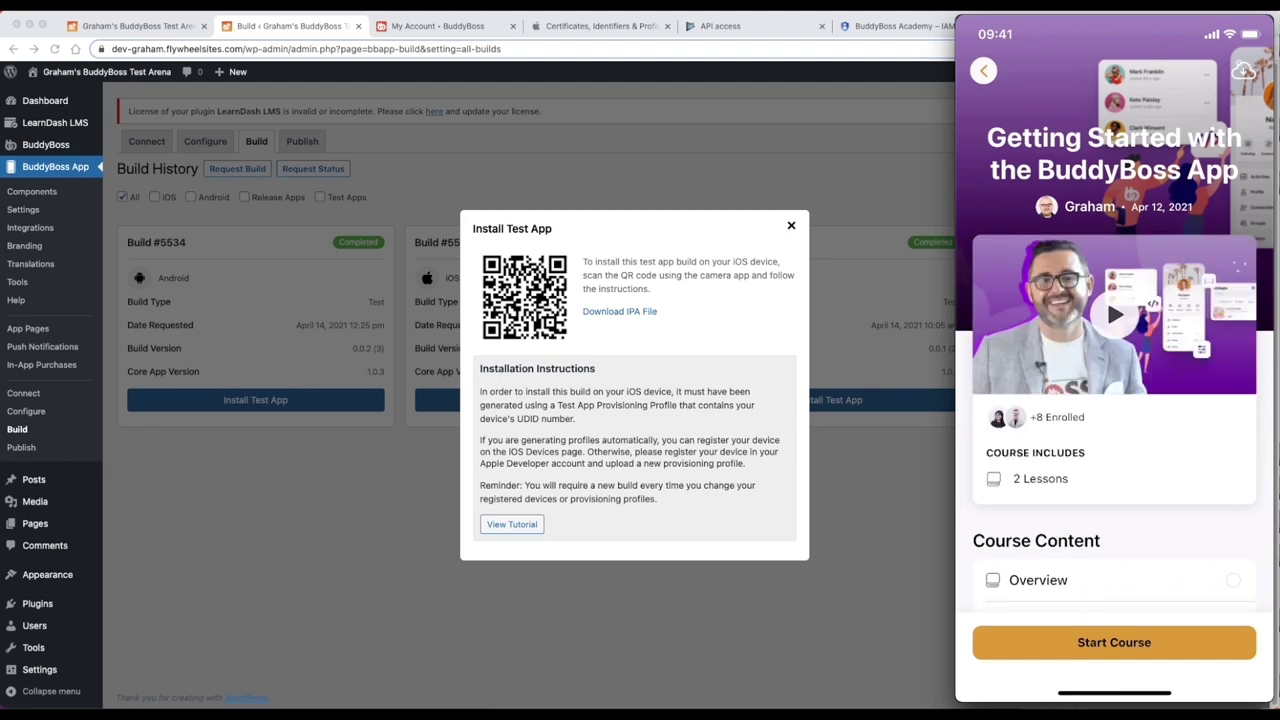
scroll(1114, 400, down, 3)
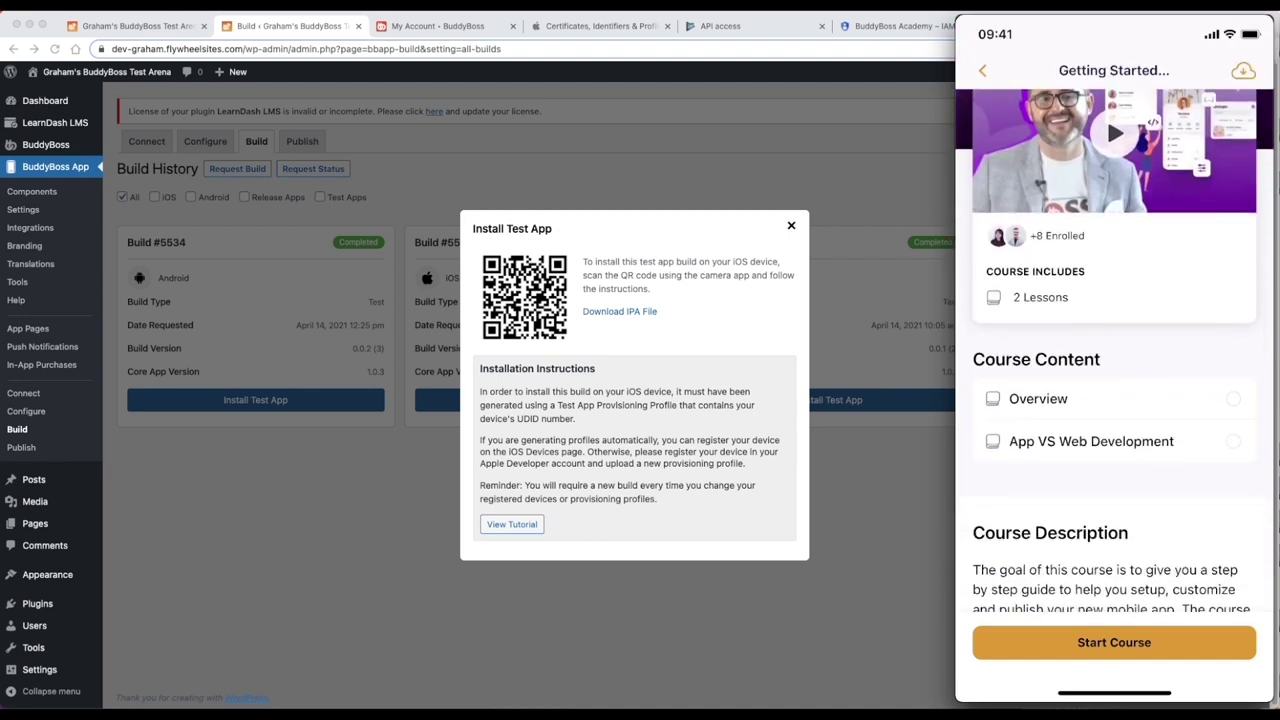
click(1038, 398)
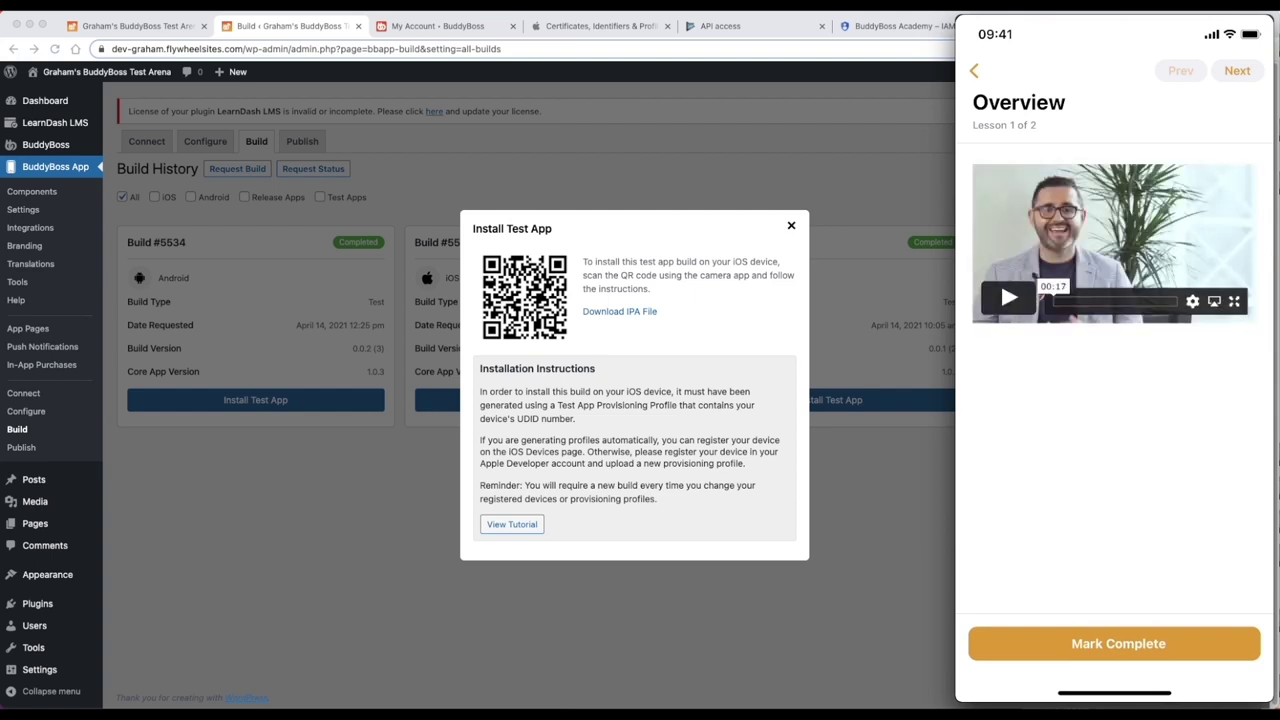
click(974, 70)
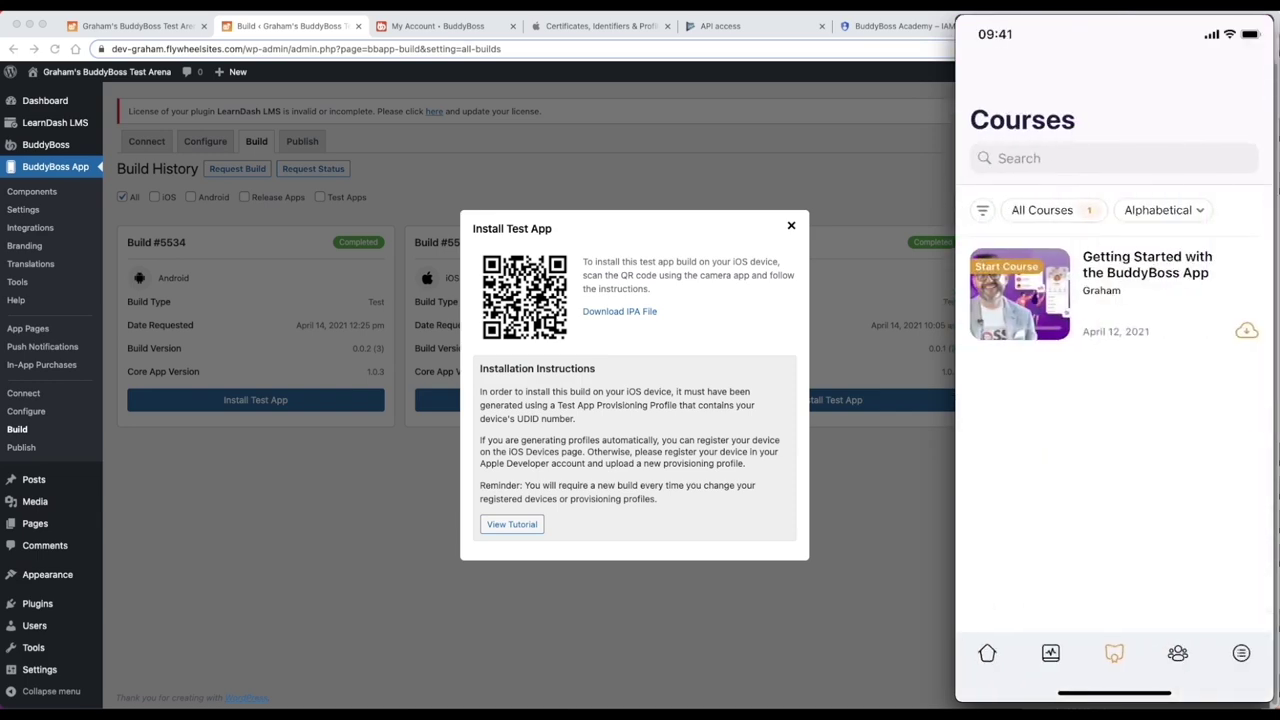
click(1178, 653)
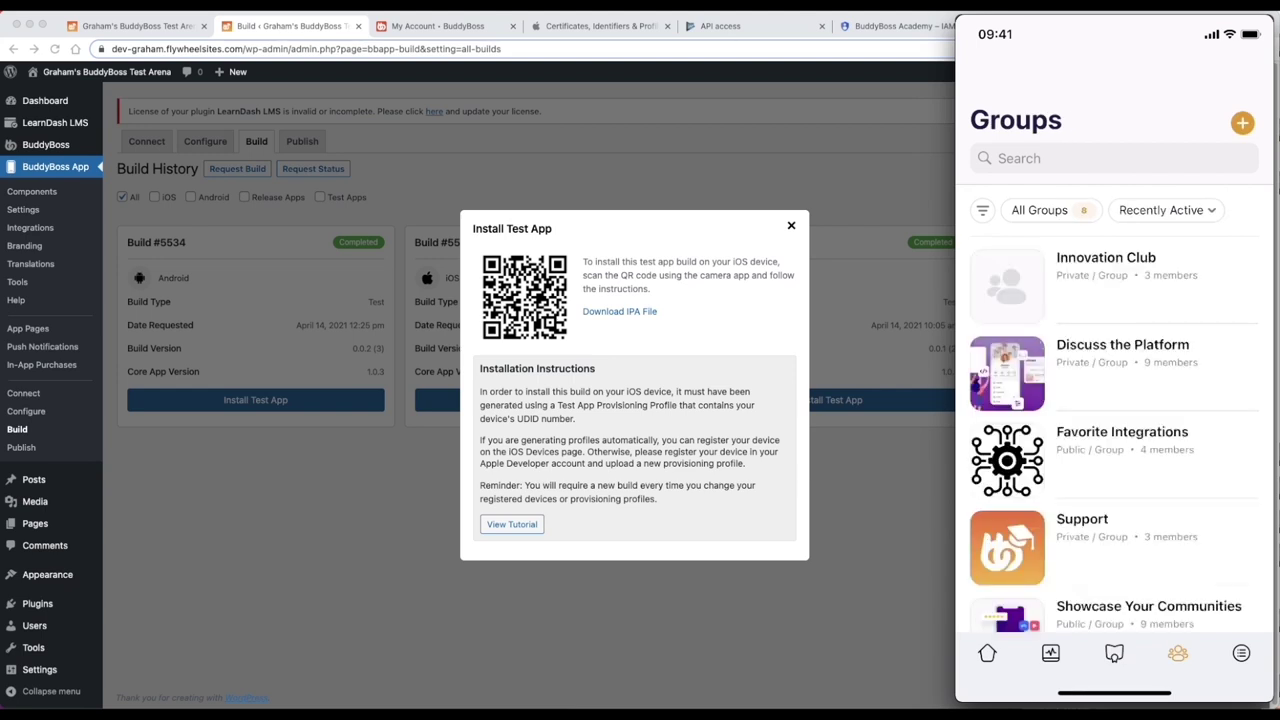
Open the Support group and view its empty activity feed
scroll(1114, 400, down, 5)
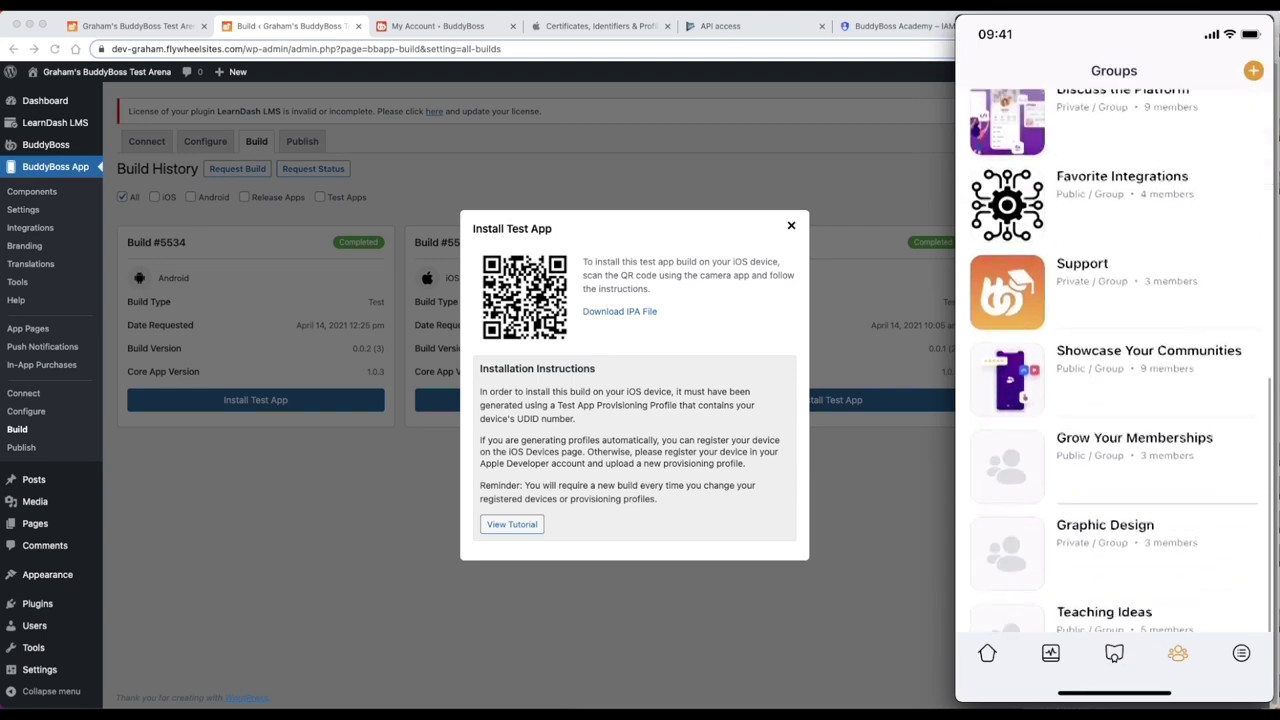
scroll(1114, 400, up, 2)
scroll(1114, 360, up, 2)
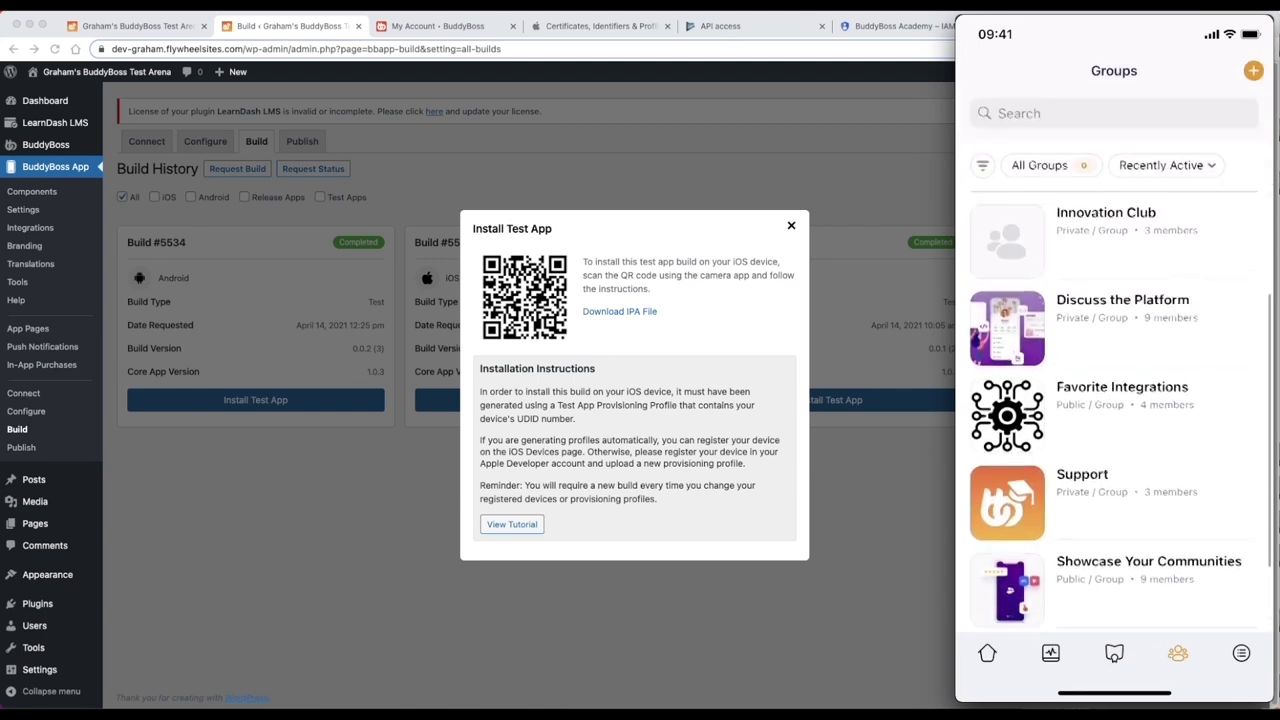
click(1082, 490)
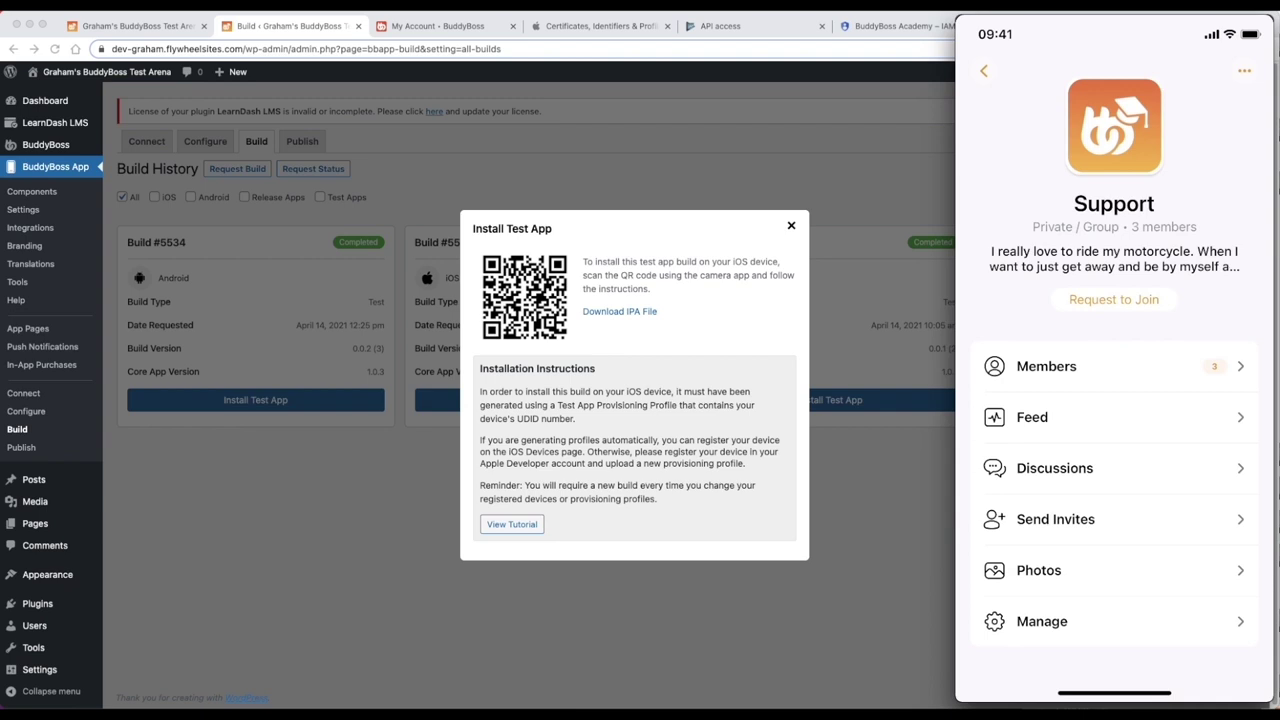
click(1032, 417)
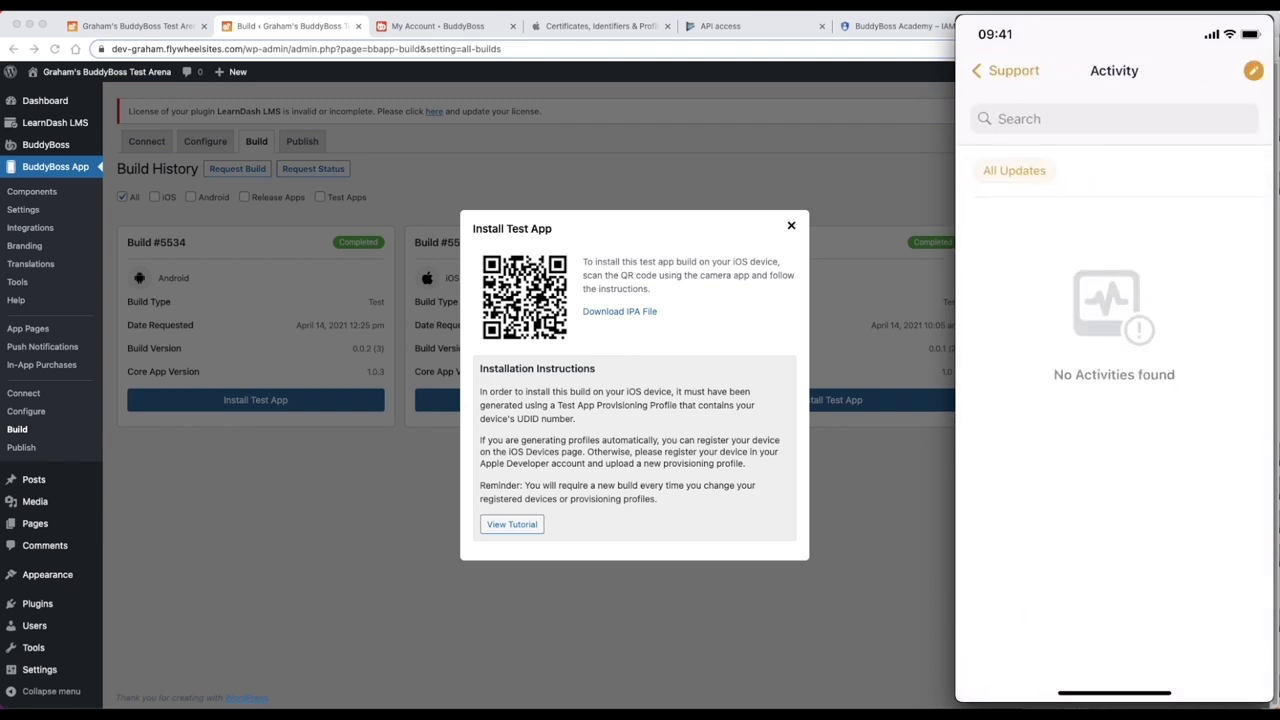
Go back to the Groups list, scroll it, and switch to the More screen
click(1005, 70)
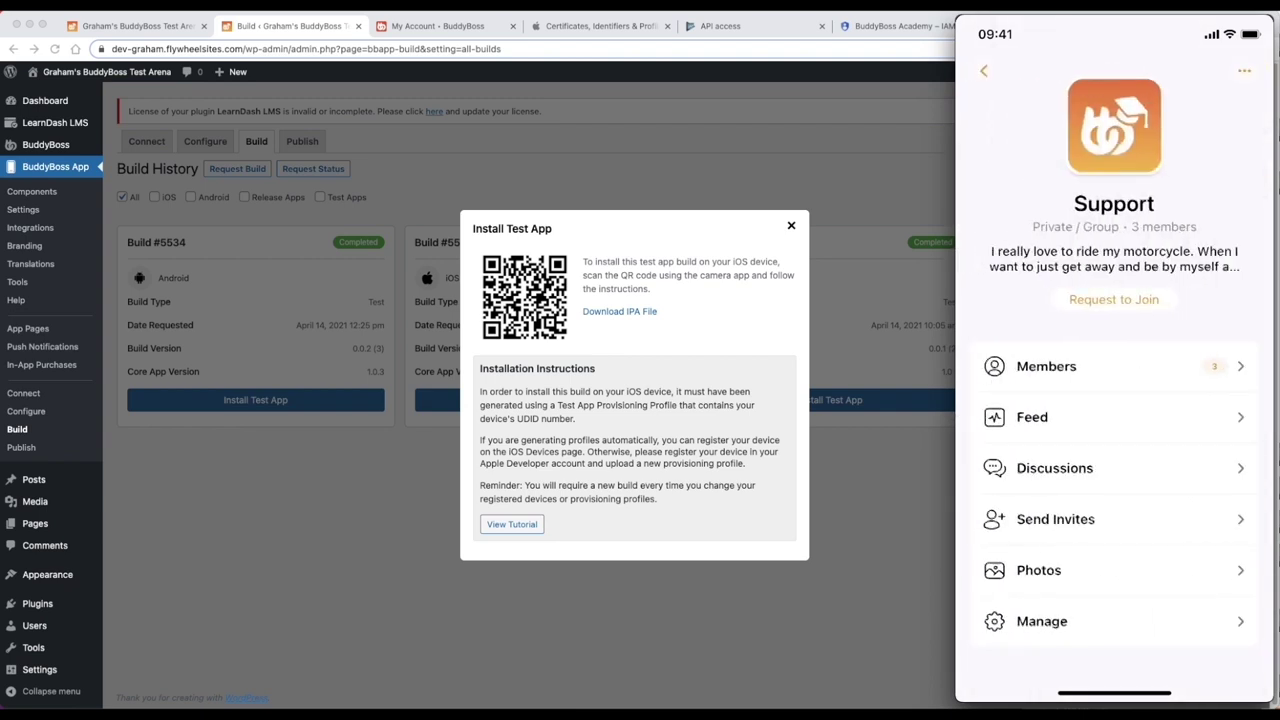
click(983, 70)
scroll(1114, 400, down, 2)
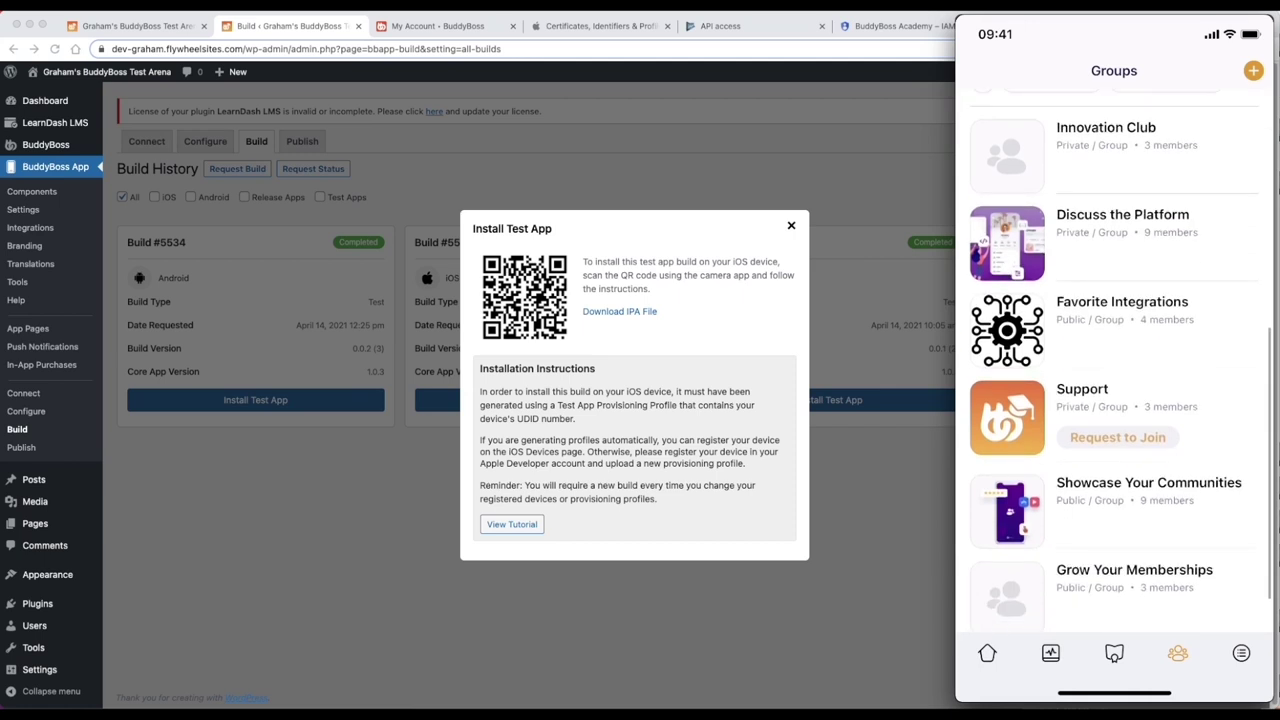
scroll(1114, 360, down, 2)
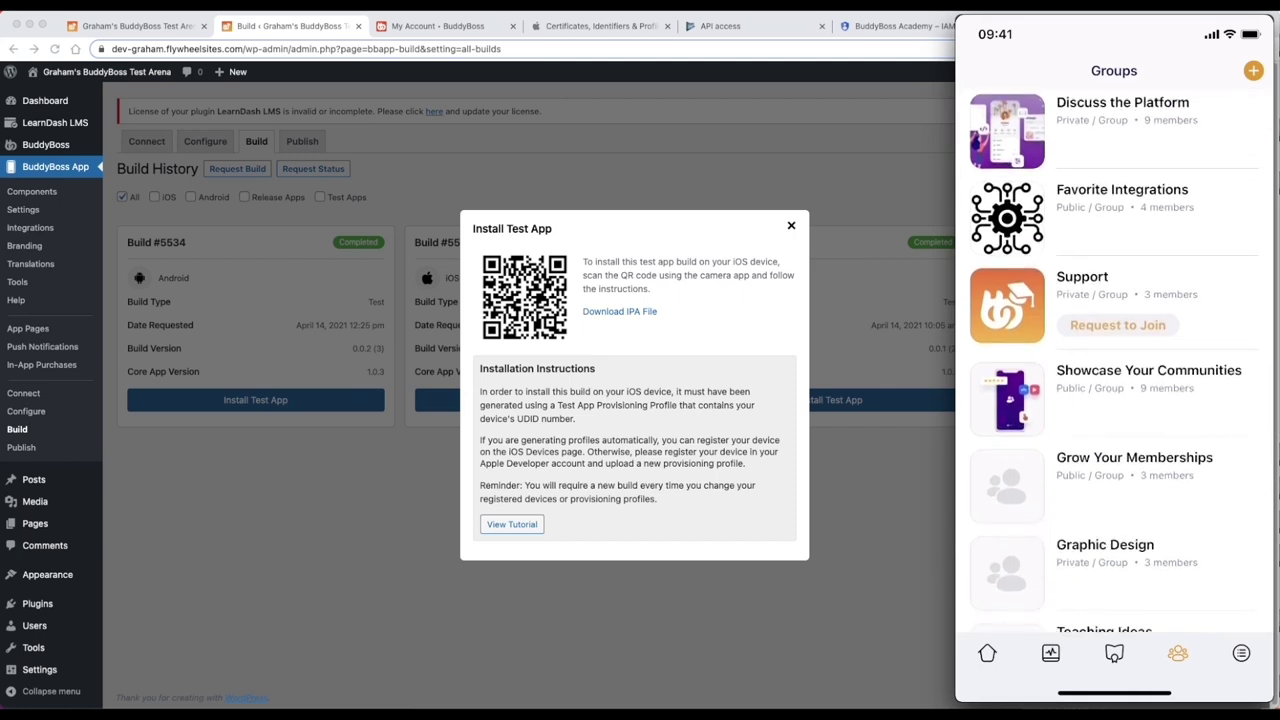
click(1241, 653)
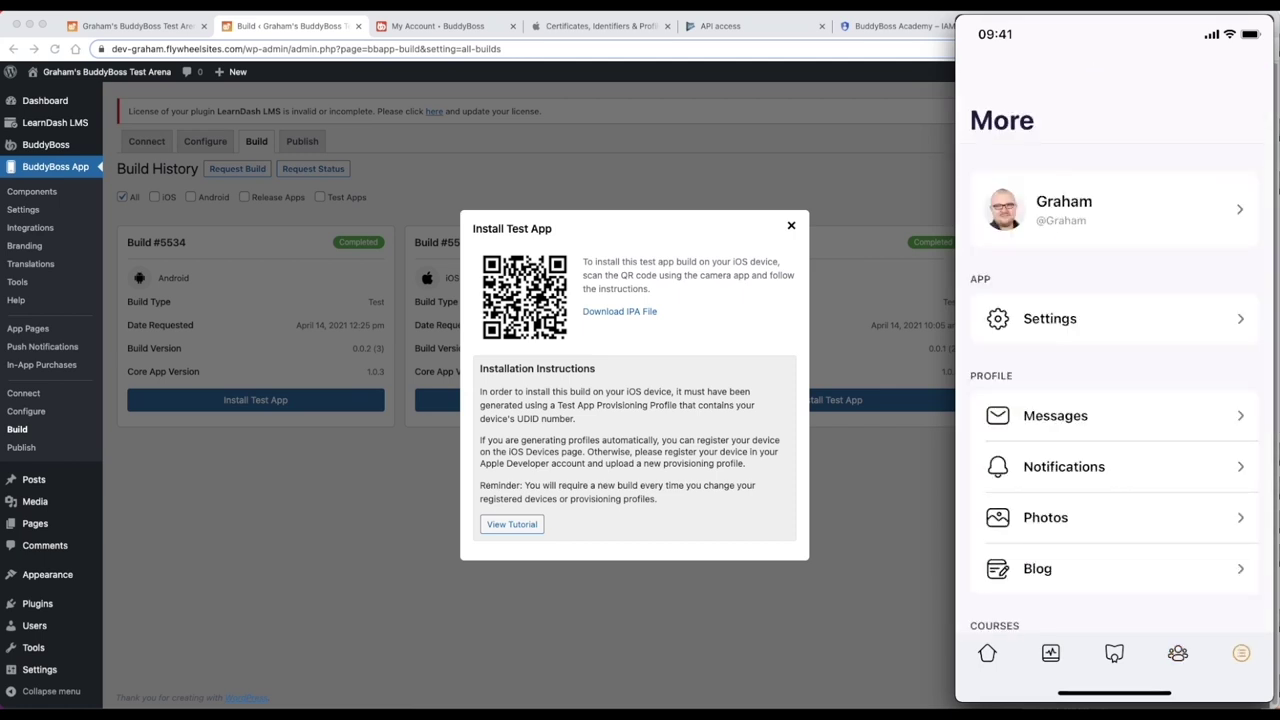
Open Terms & Conditions from the More screen and scroll through the sample page
scroll(1114, 360, down, 5)
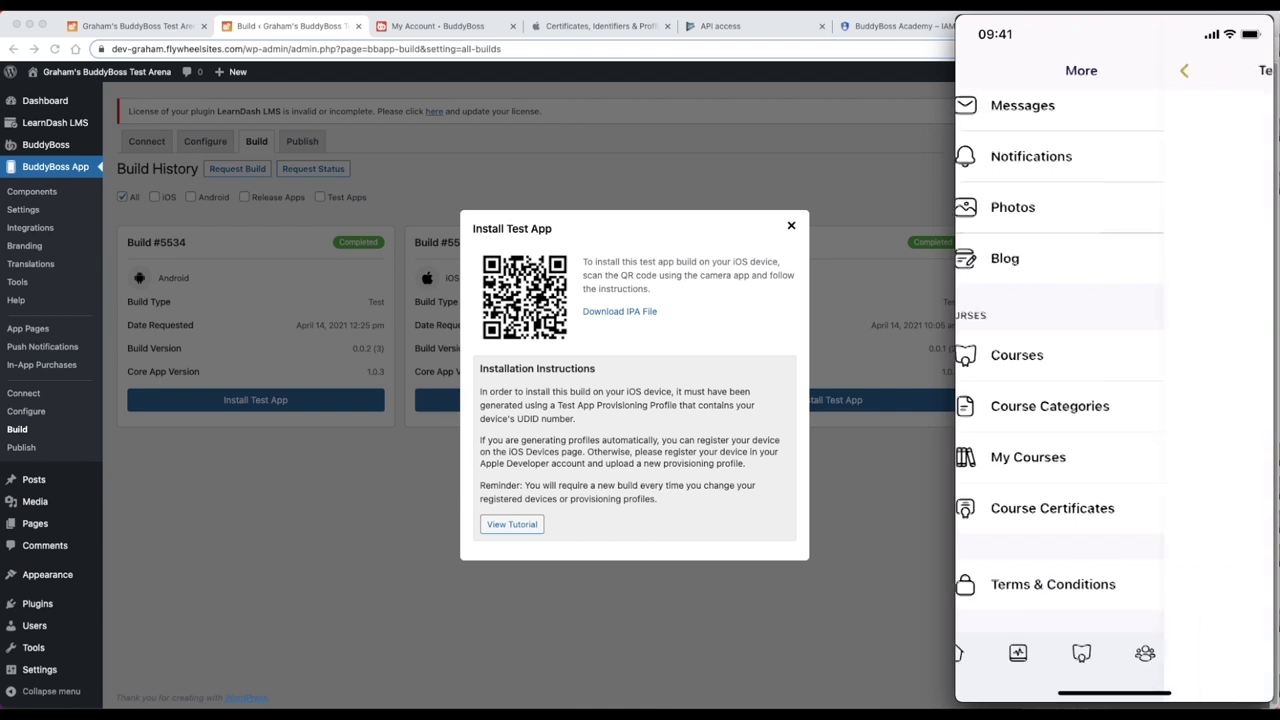
click(1085, 584)
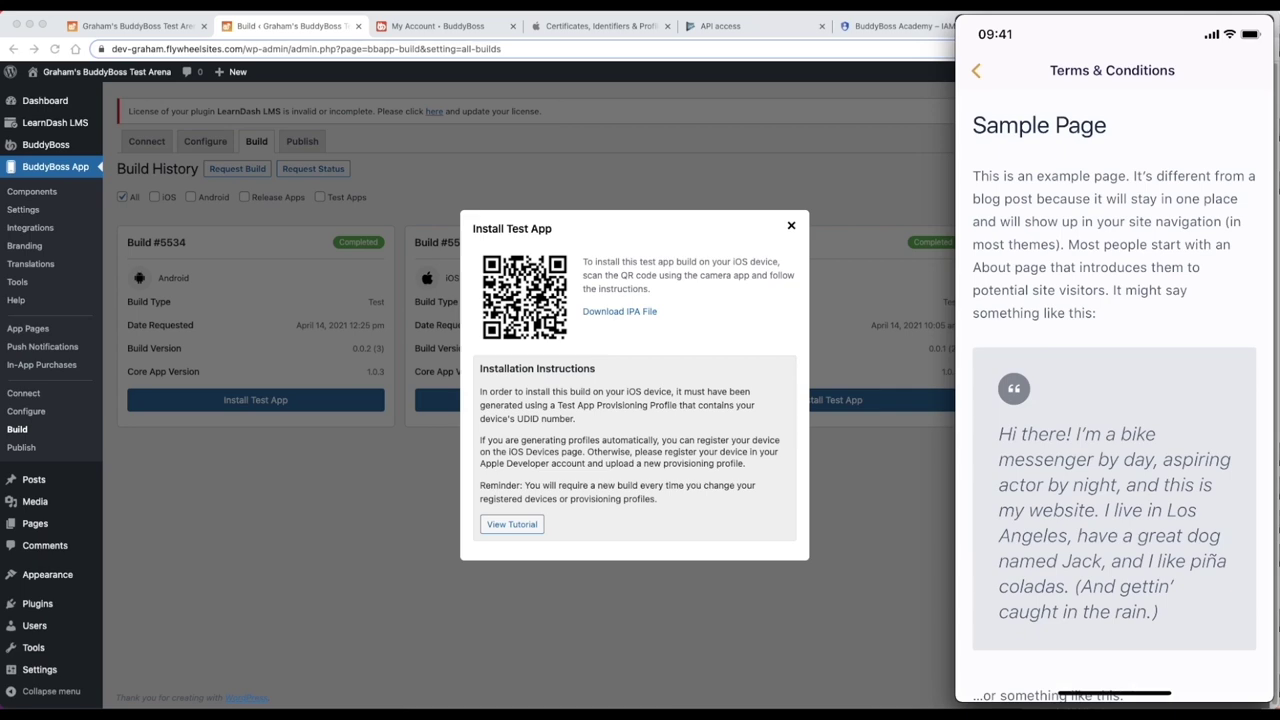
scroll(1113, 400, down, 5)
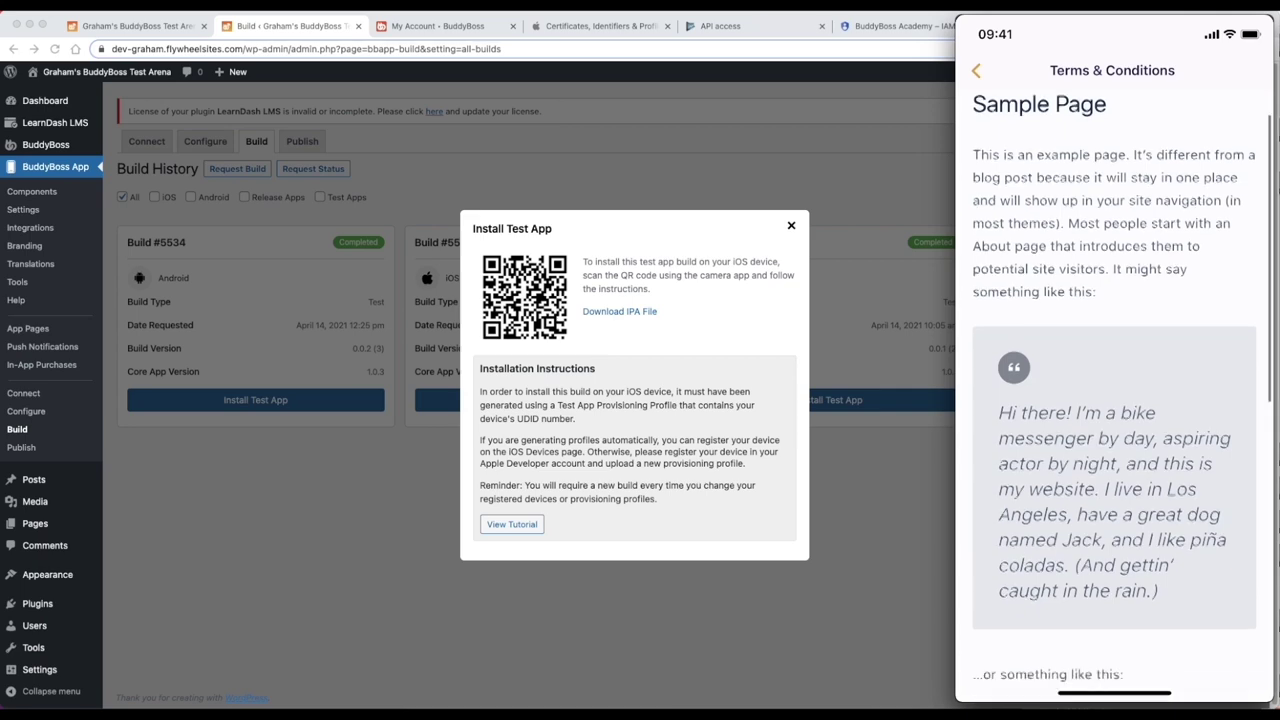
scroll(1113, 400, down, 3)
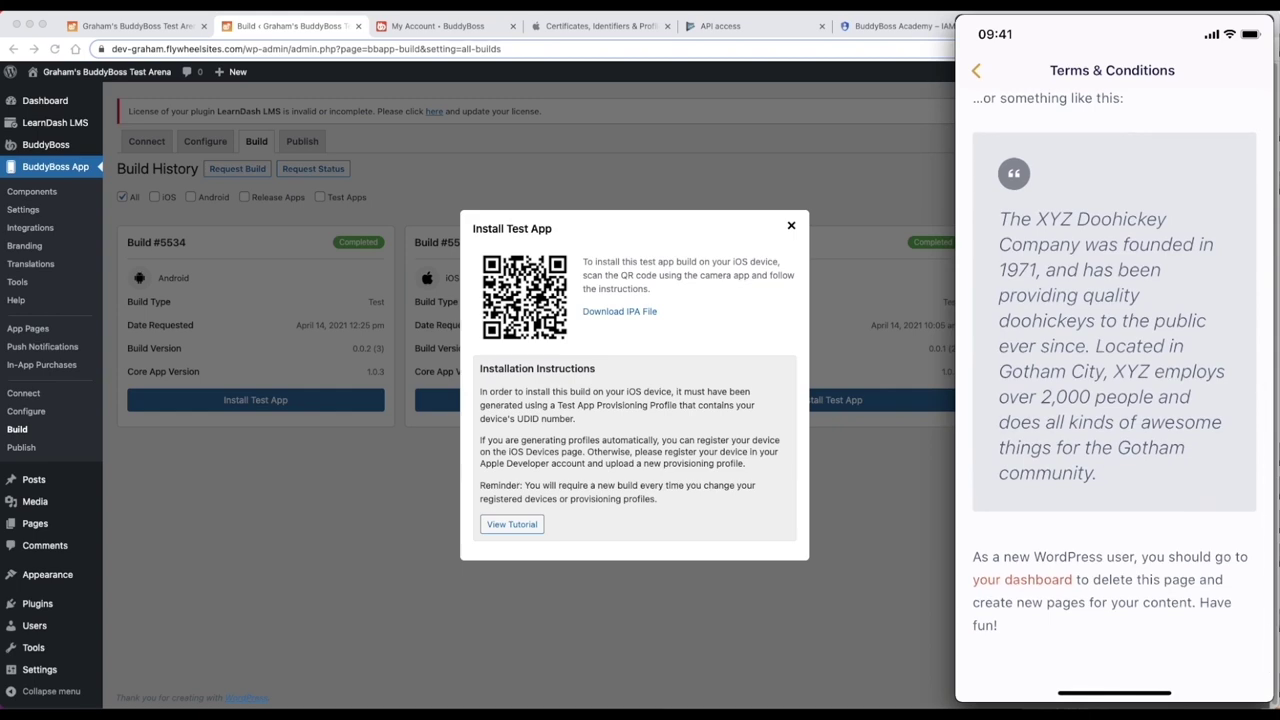
scroll(1113, 400, up, 8)
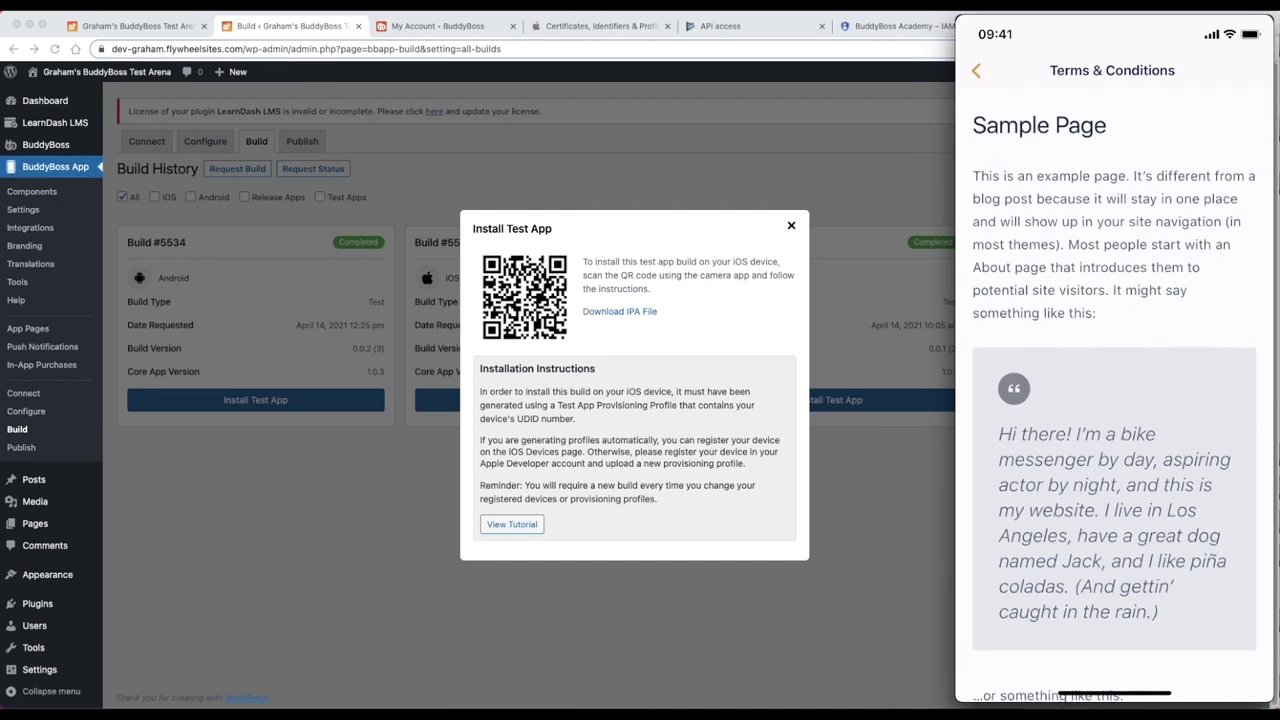
scroll(1113, 400, down, 6)
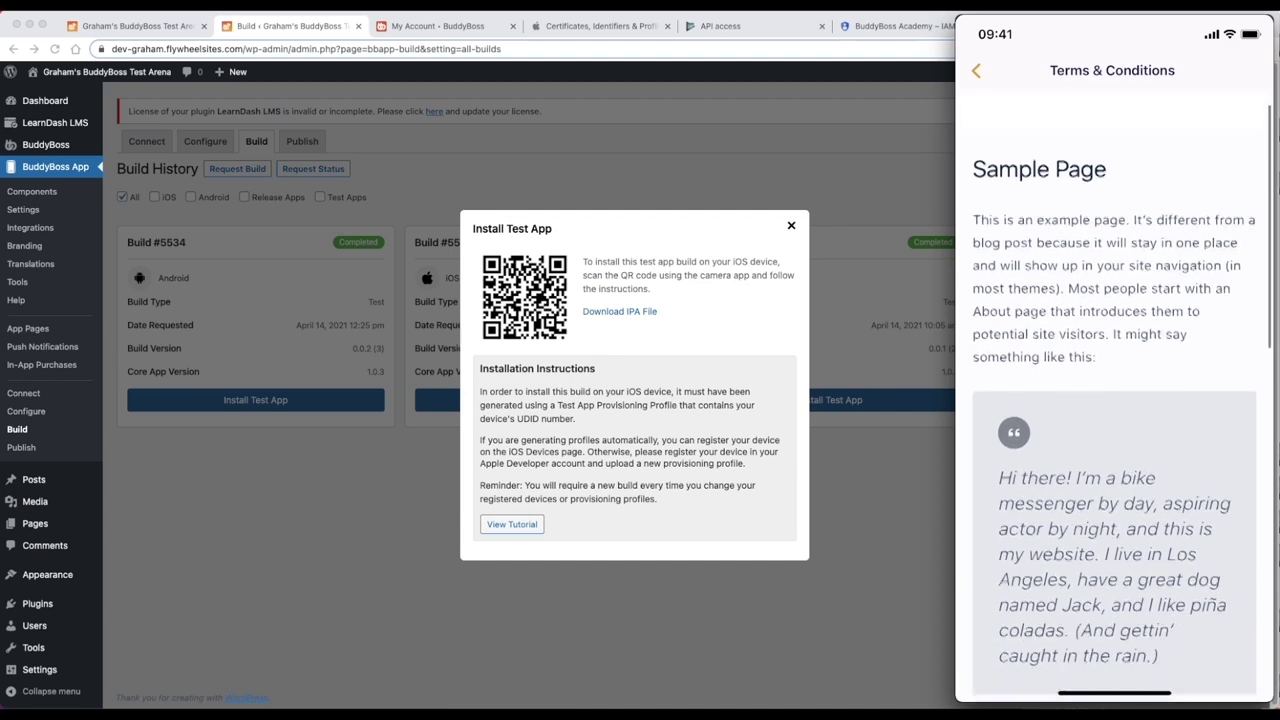
scroll(1113, 400, up, 6)
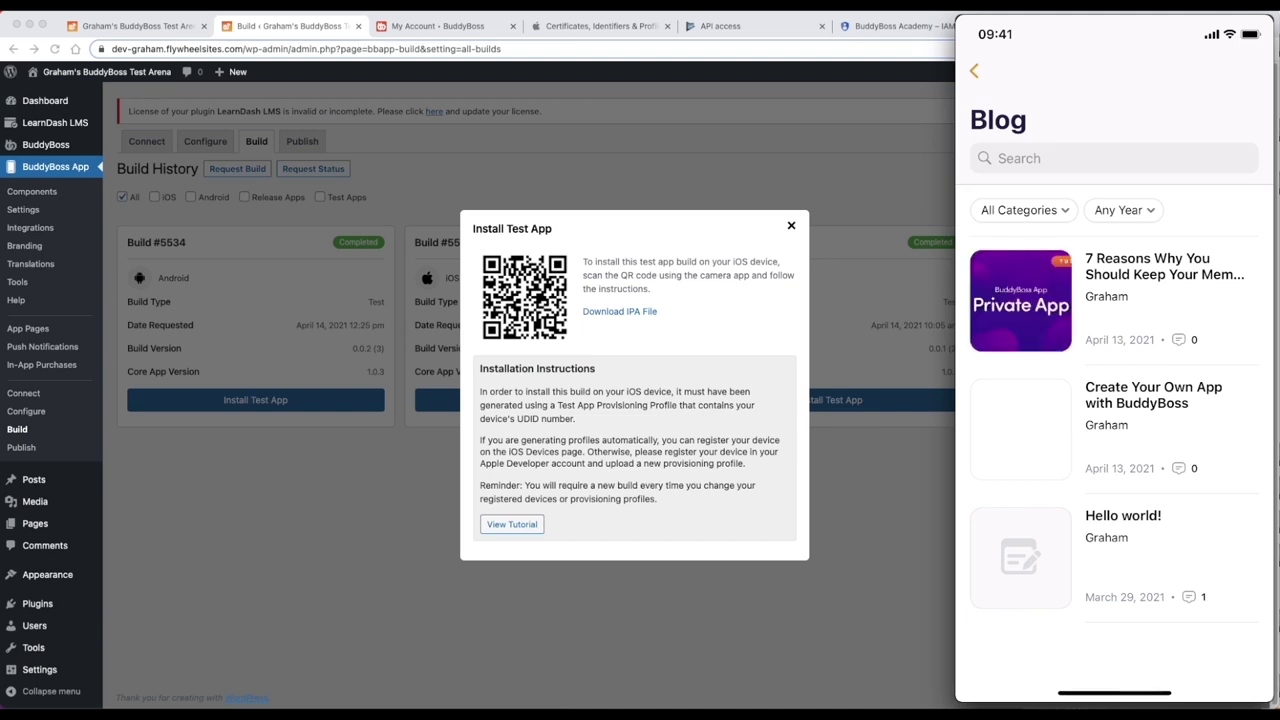
Pull down to refresh the Blog post list
scroll(1114, 400, down, 2)
scroll(1114, 400, up, 3)
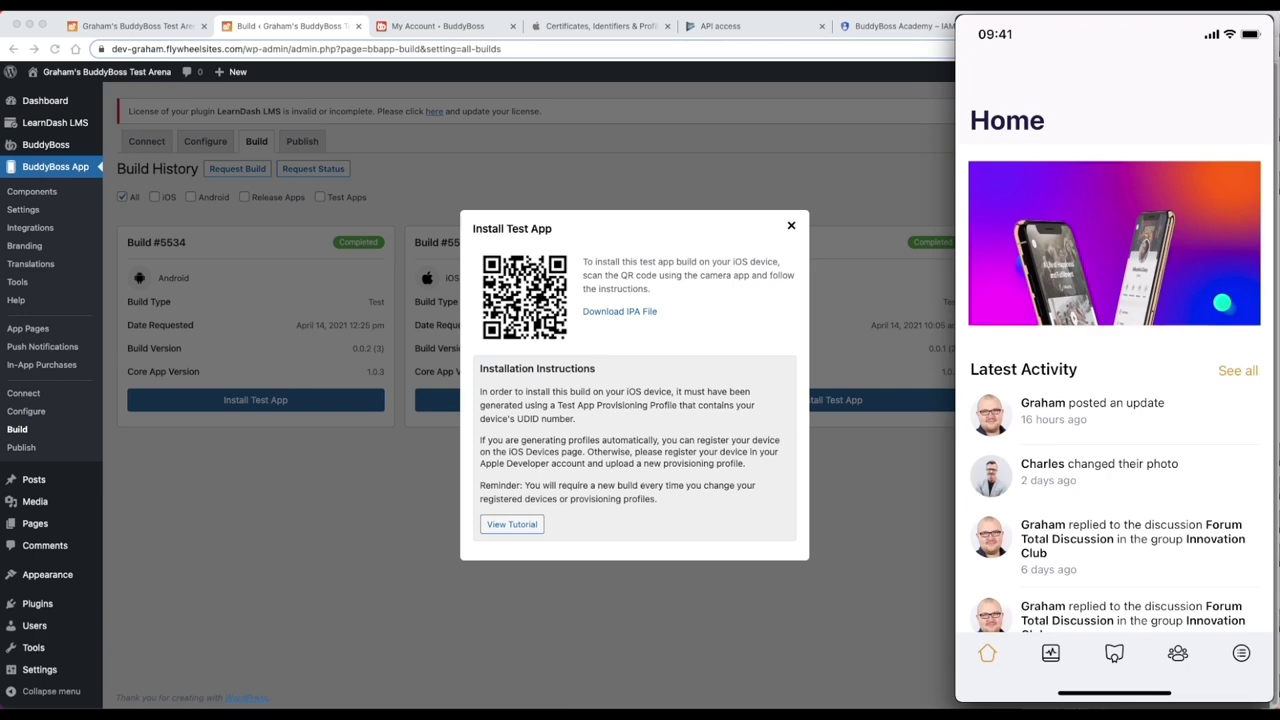
scroll(1114, 400, down, 5)
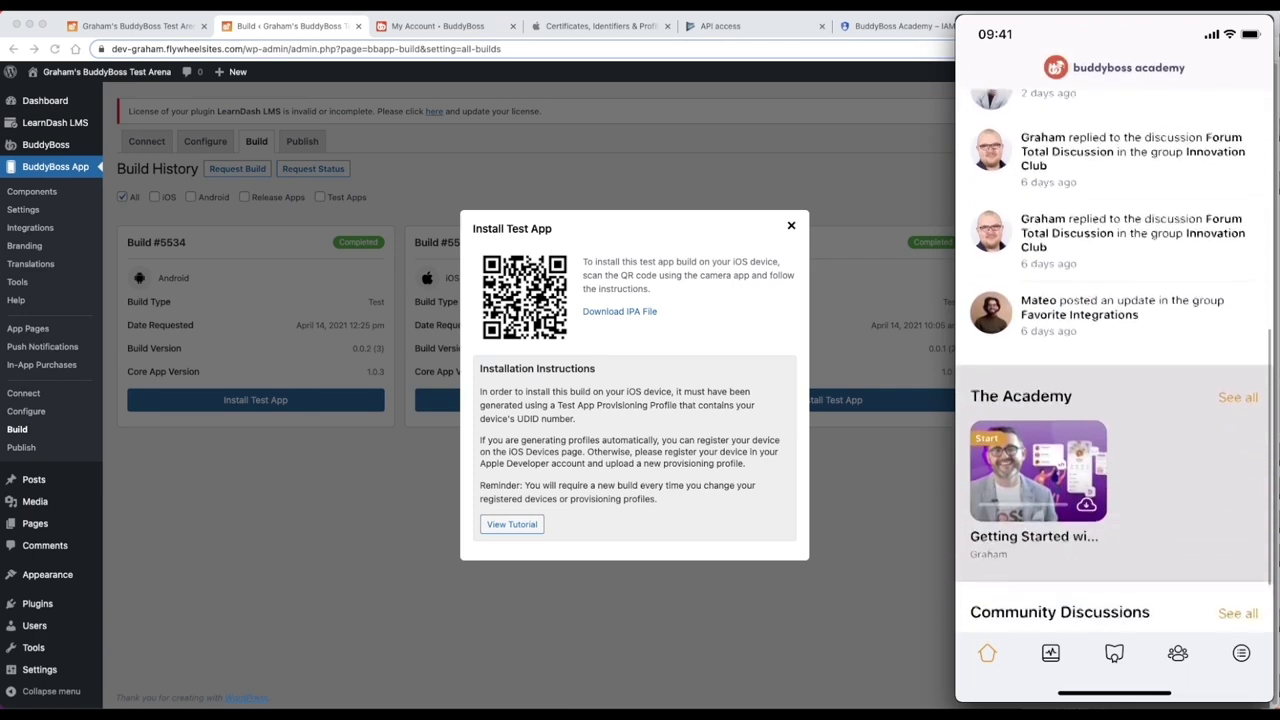
scroll(1114, 400, up, 5)
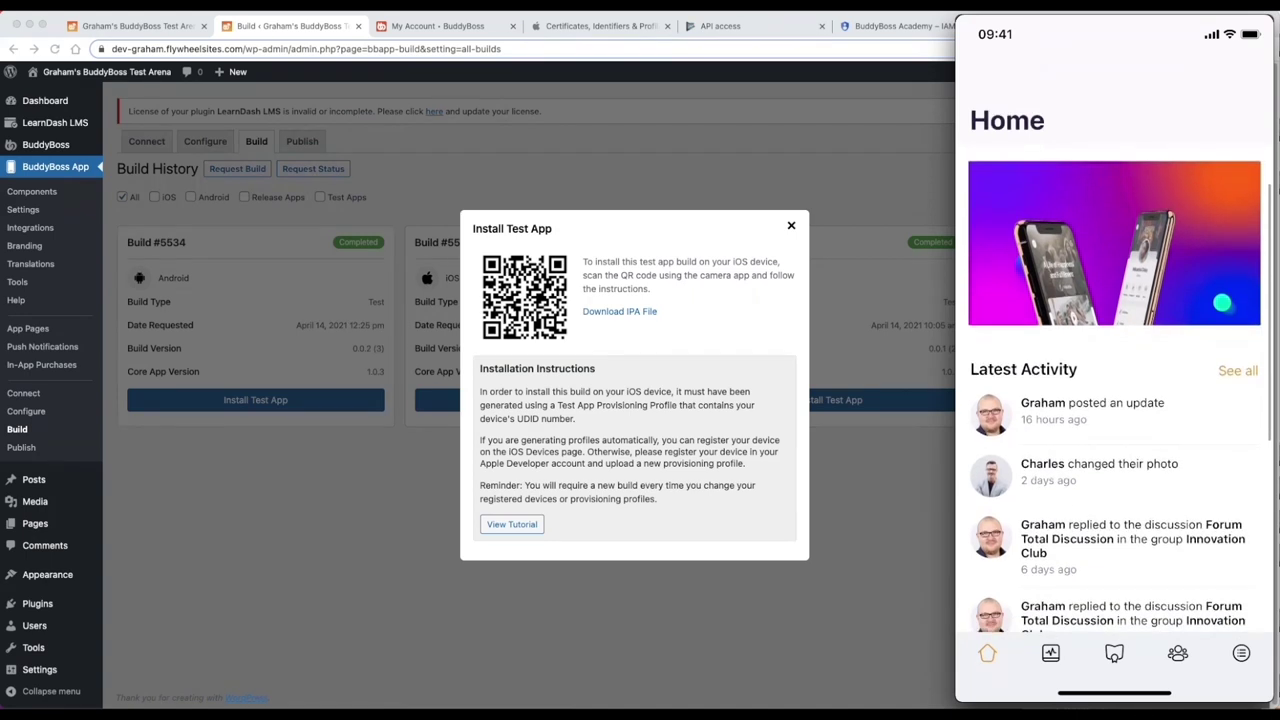
scroll(1114, 400, down, 3)
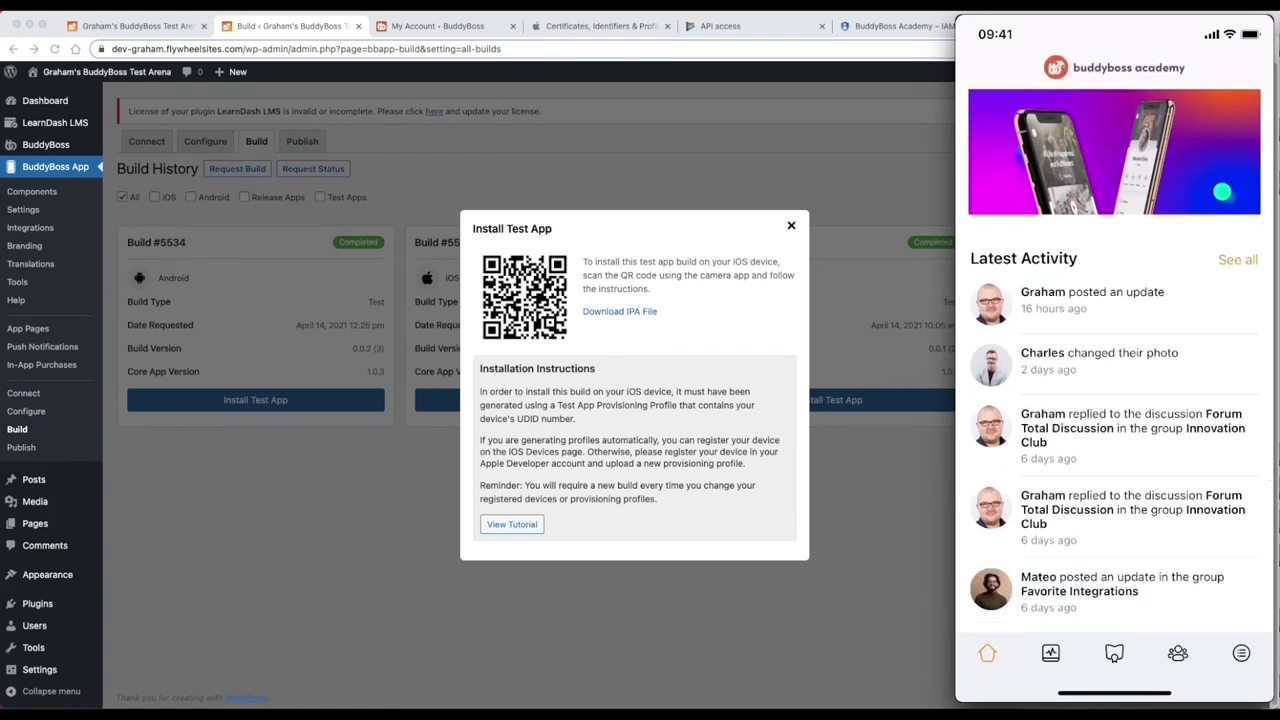
scroll(1114, 400, up, 3)
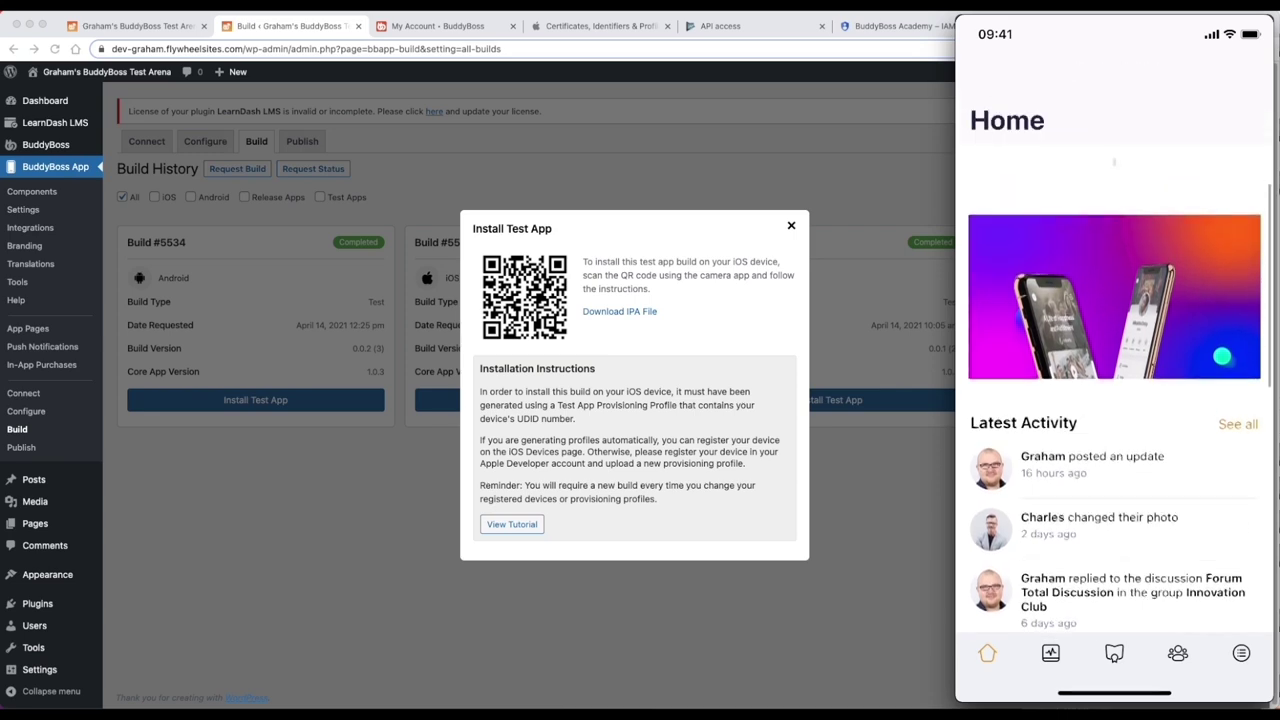
scroll(1114, 400, down, 4)
scroll(1114, 400, down, 3)
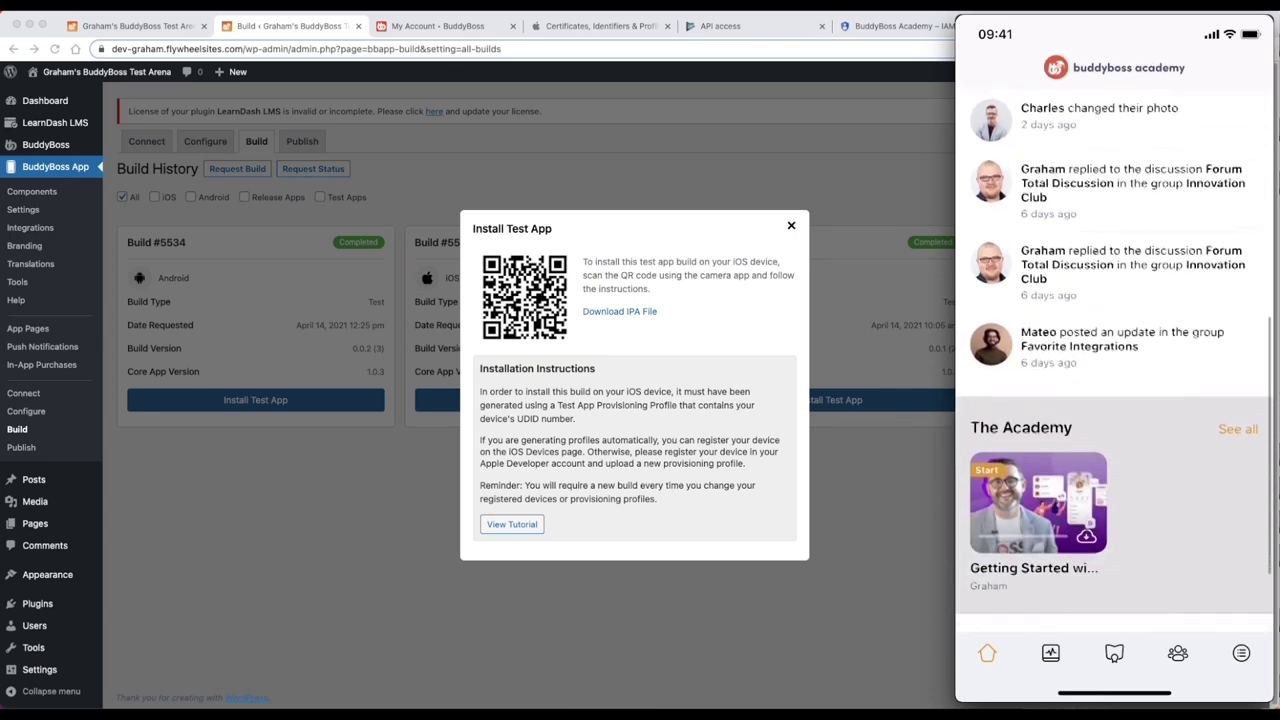
scroll(1114, 400, down, 2)
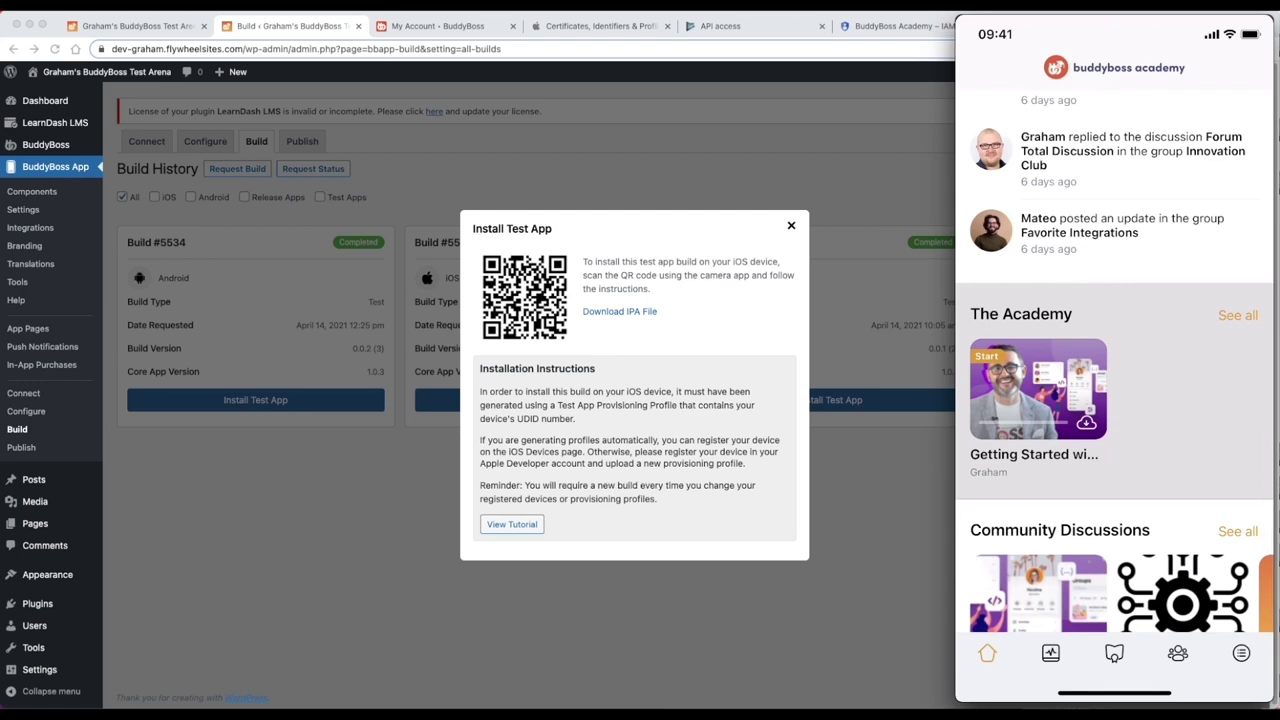
scroll(1114, 400, up, 6)
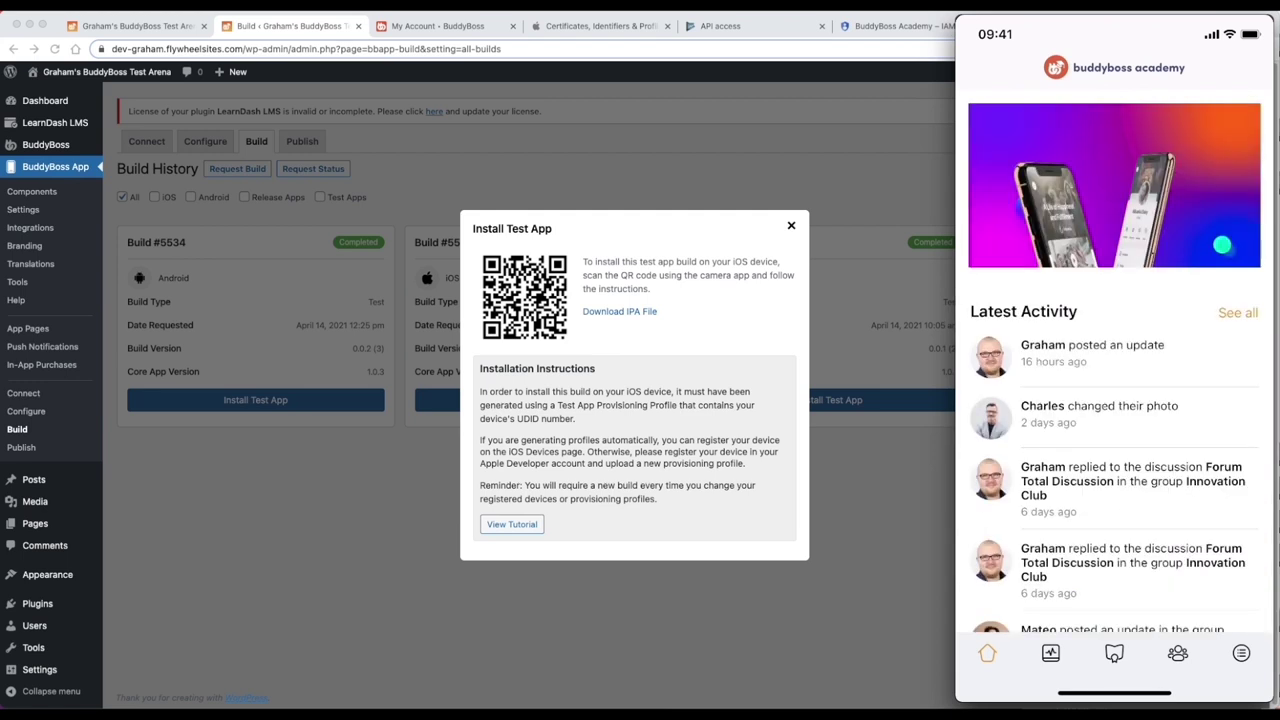